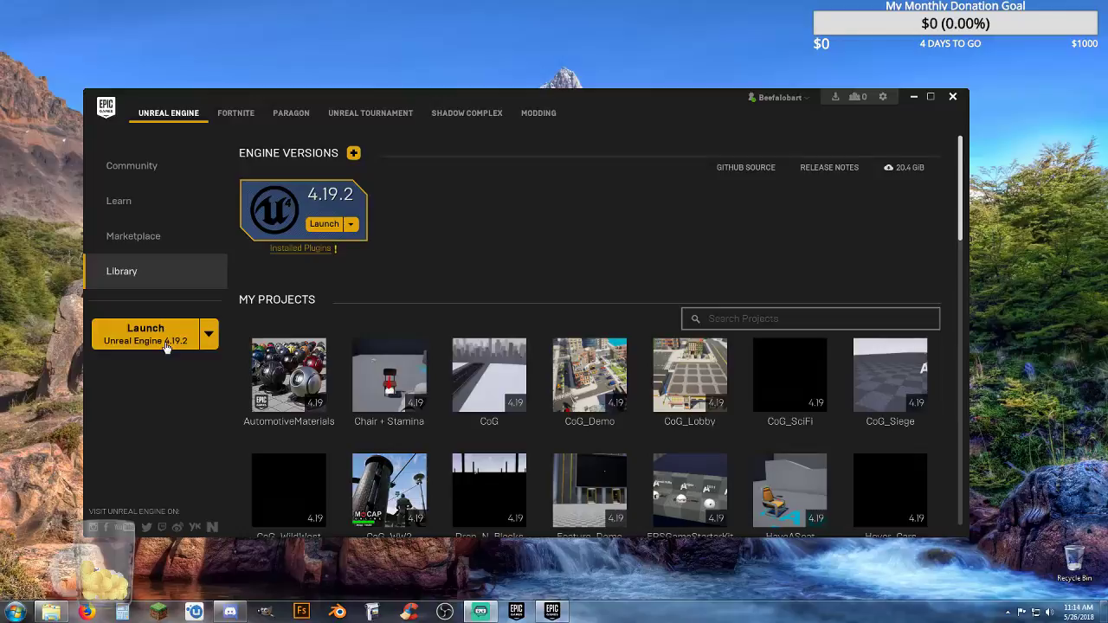
# Launch Unreal Engine 4.19.2 and create a blank Blueprint project named Car_Tutorial with no starter content
pyautogui.click(167, 345)
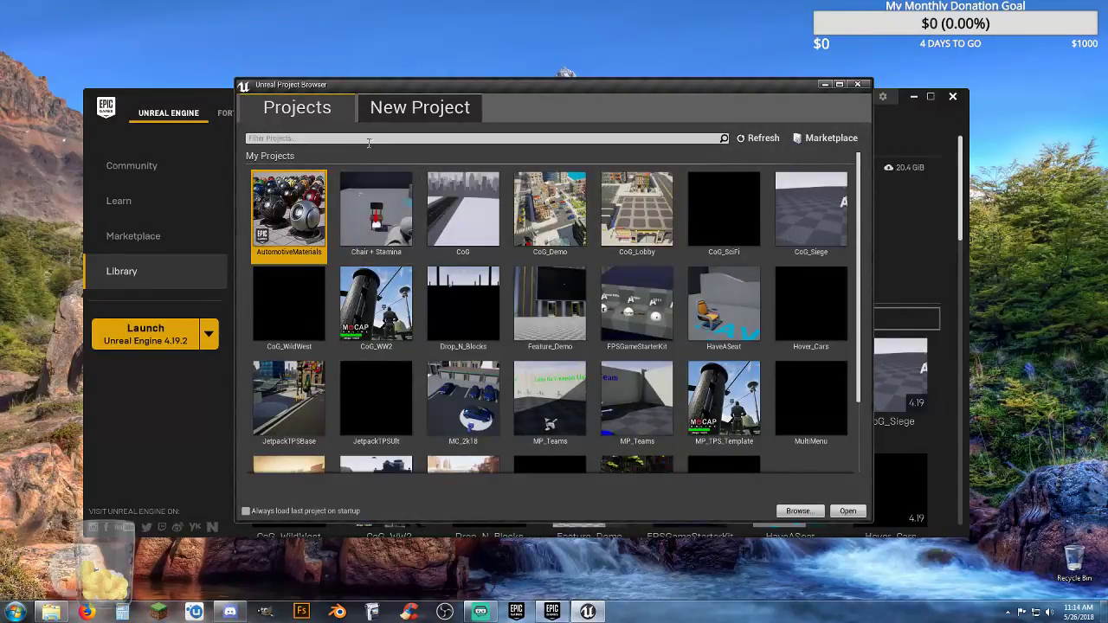
pyautogui.click(407, 109)
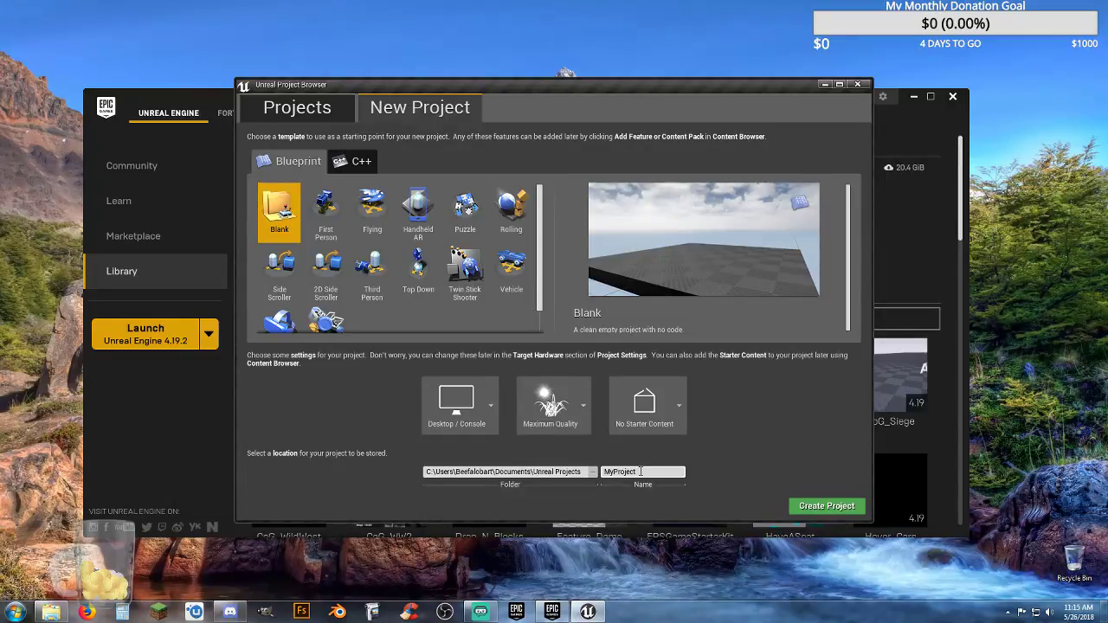
pyautogui.moveTo(640, 472); pyautogui.dragTo(601, 472)
pyautogui.write('Car_Tutoriall')
pyautogui.click(665, 417)
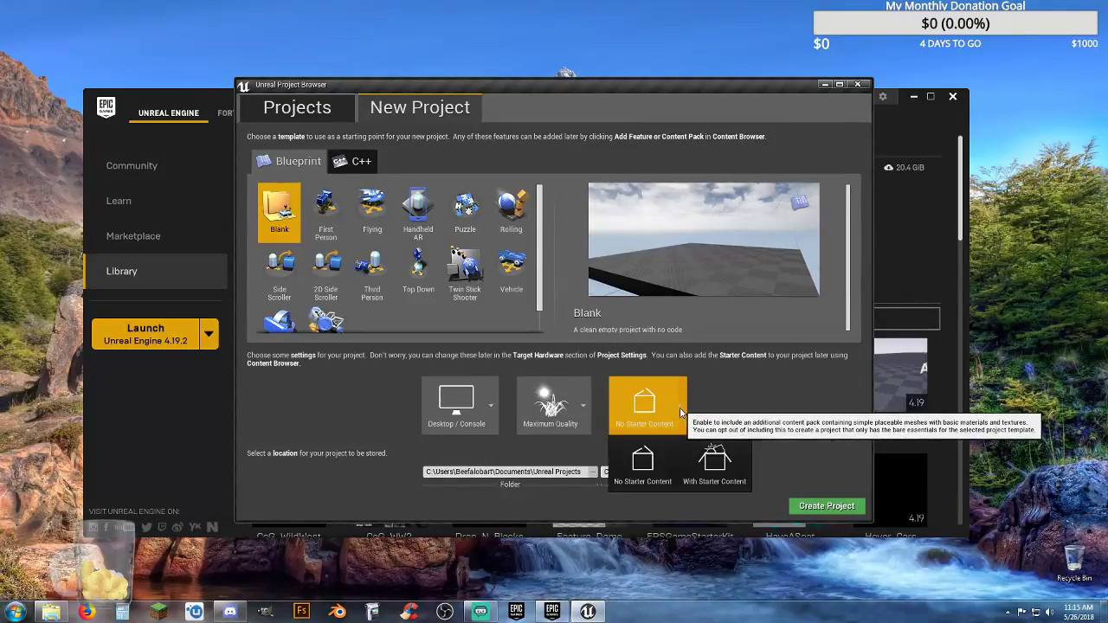
pyautogui.click(644, 466)
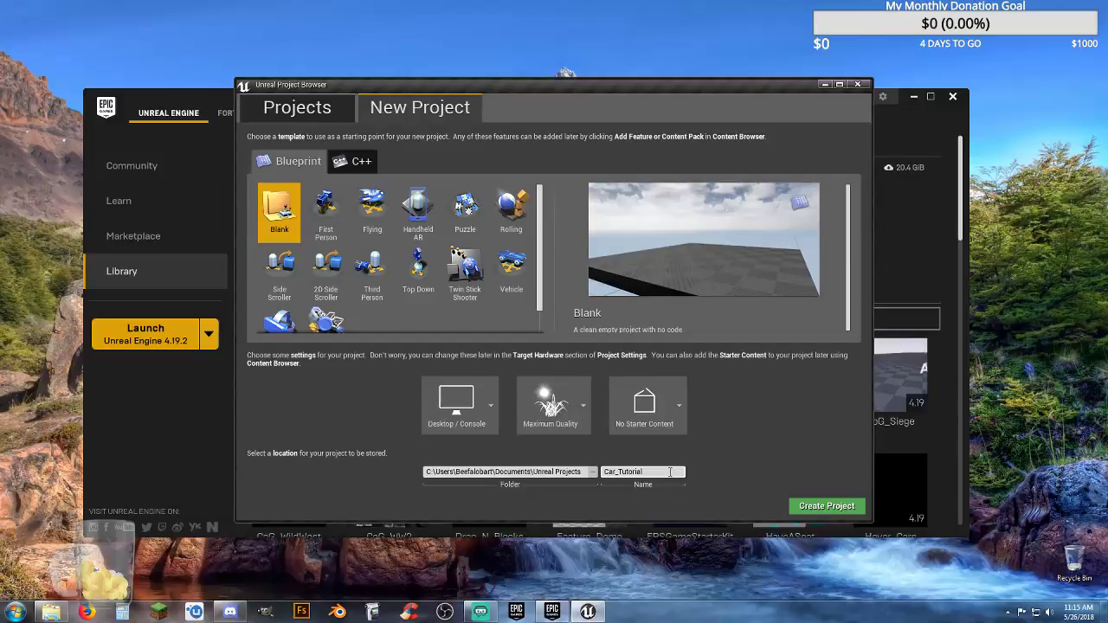
pyautogui.click(827, 505)
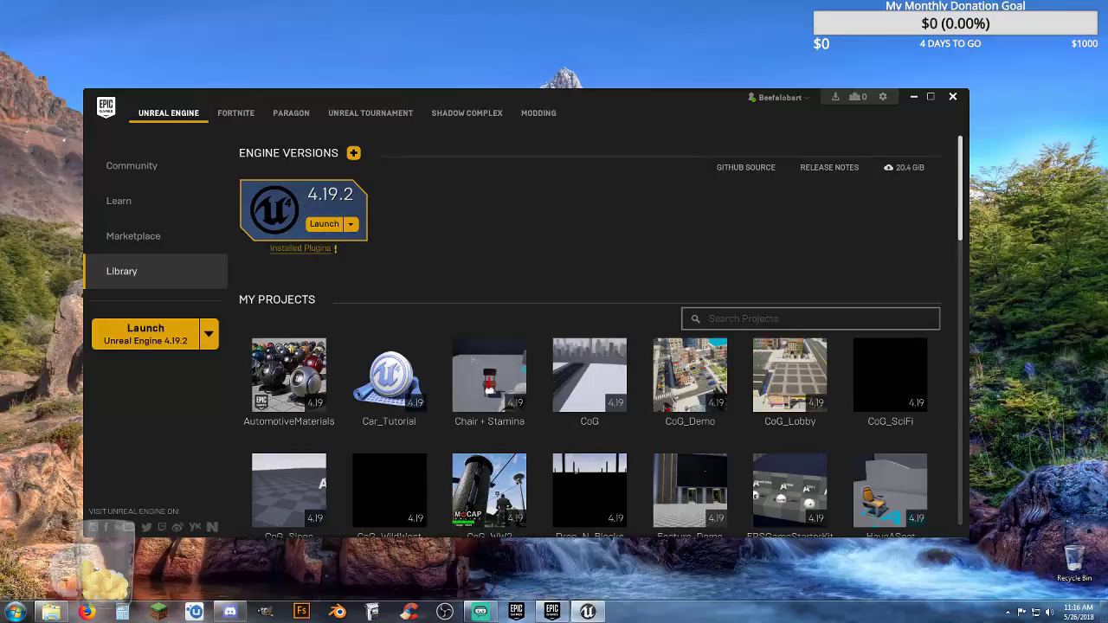
# Show the folder tree in the Content Browser and select the Content folder
pyautogui.press('r')
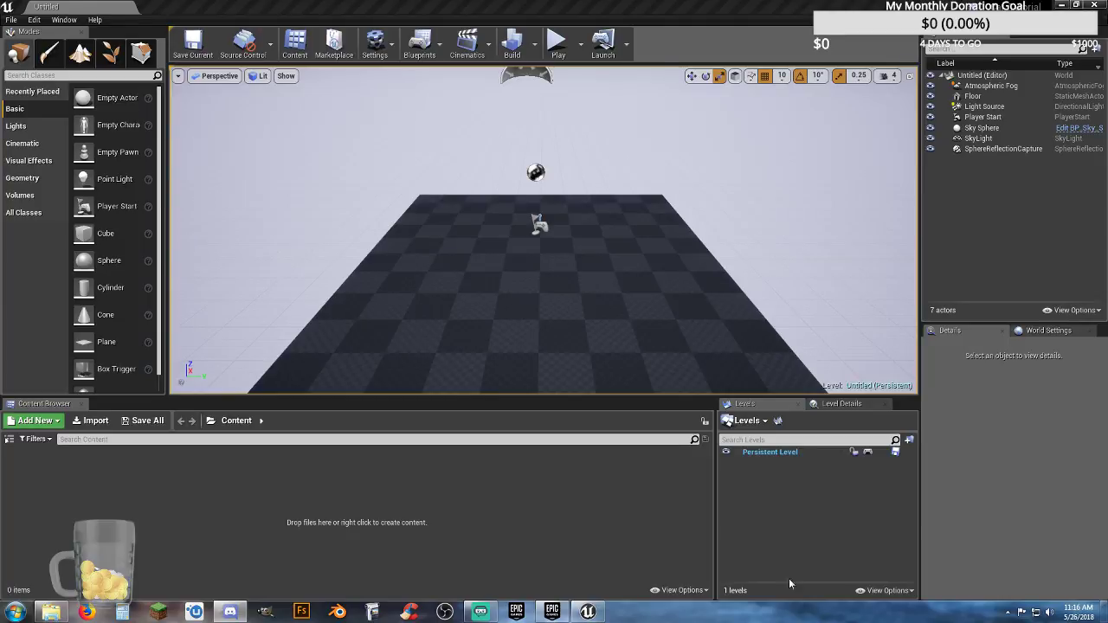
pyautogui.click(9, 441)
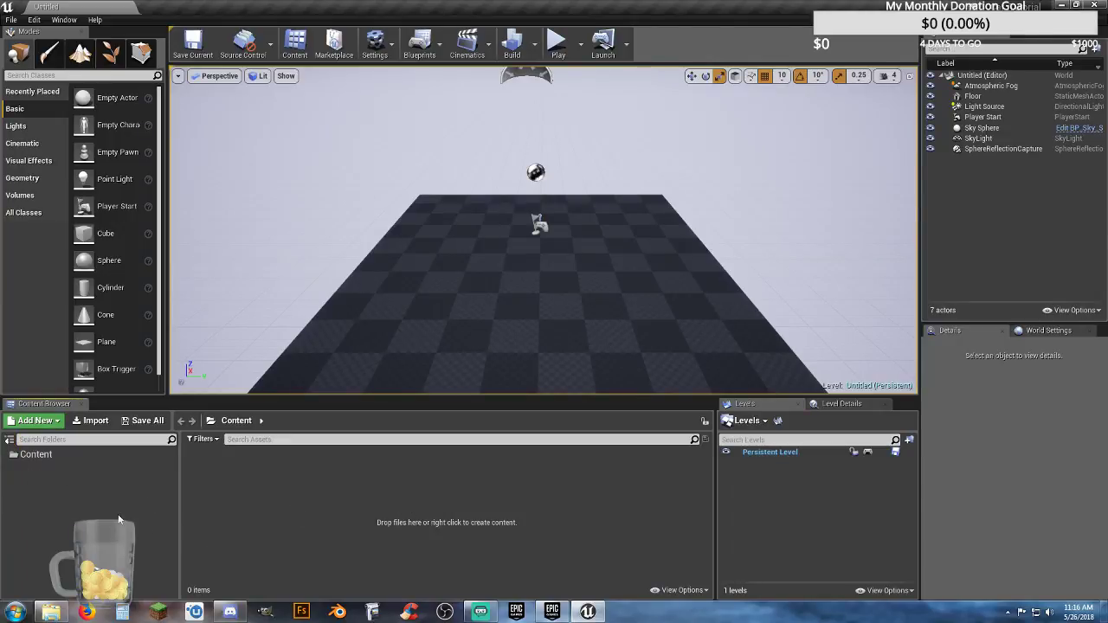
pyautogui.click(52, 456)
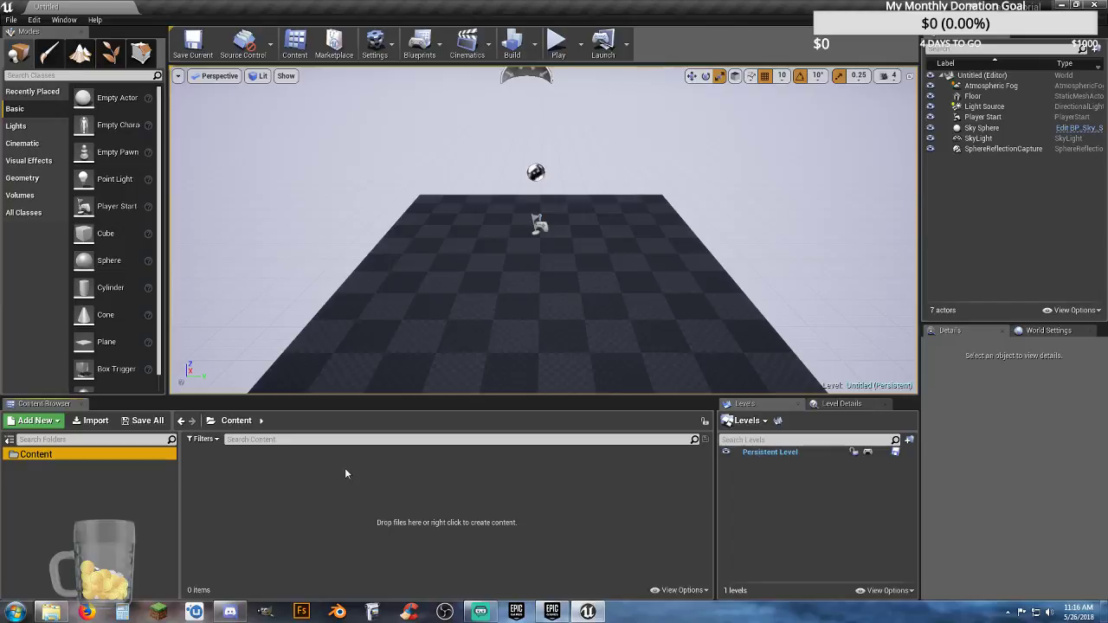
# Delete the sphere reflection capture and the floor from the level
pyautogui.click(535, 172)
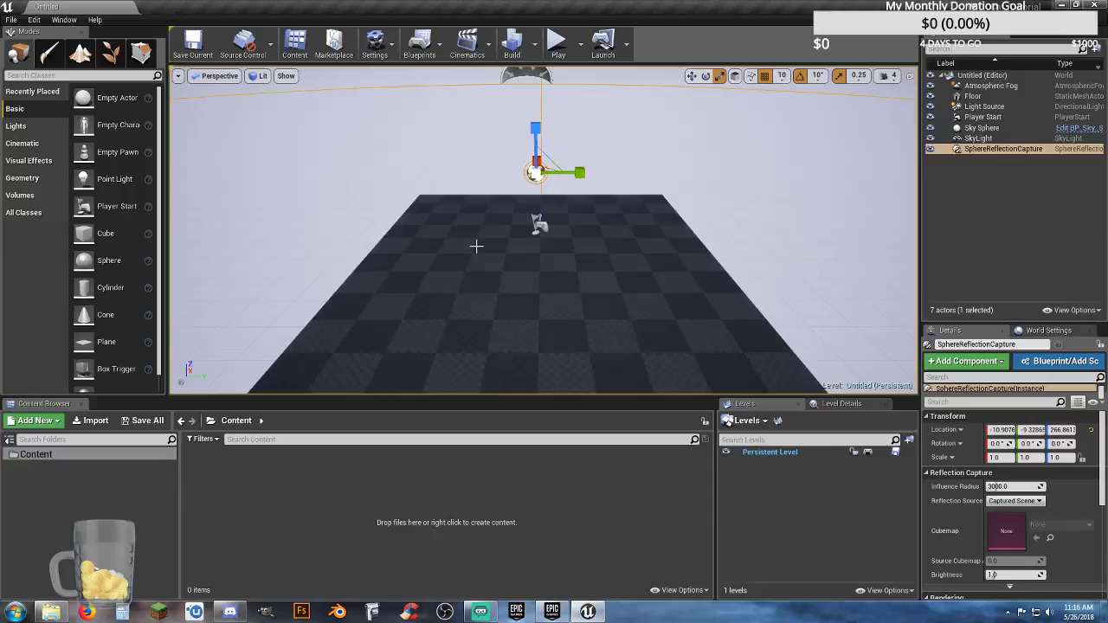
pyautogui.press('Delete')
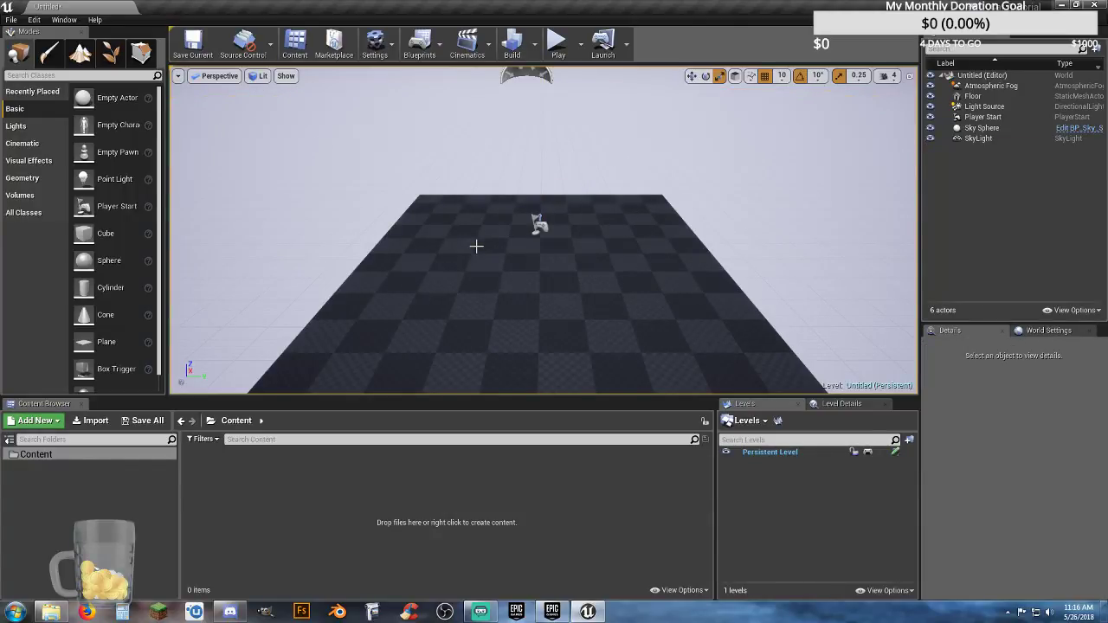
pyautogui.click(477, 277)
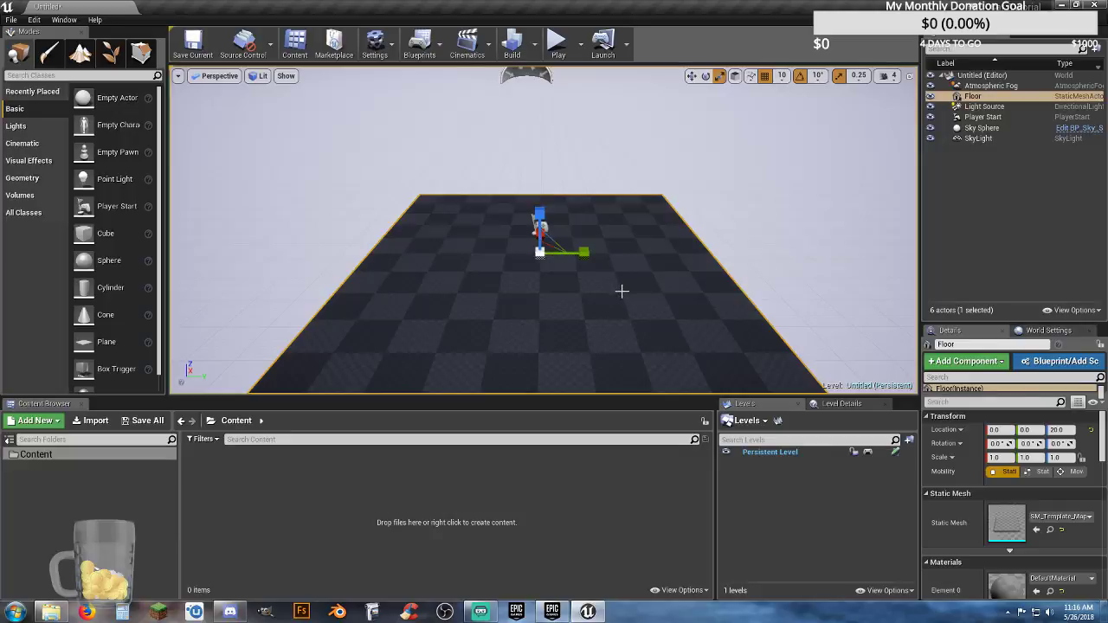
pyautogui.press('Delete')
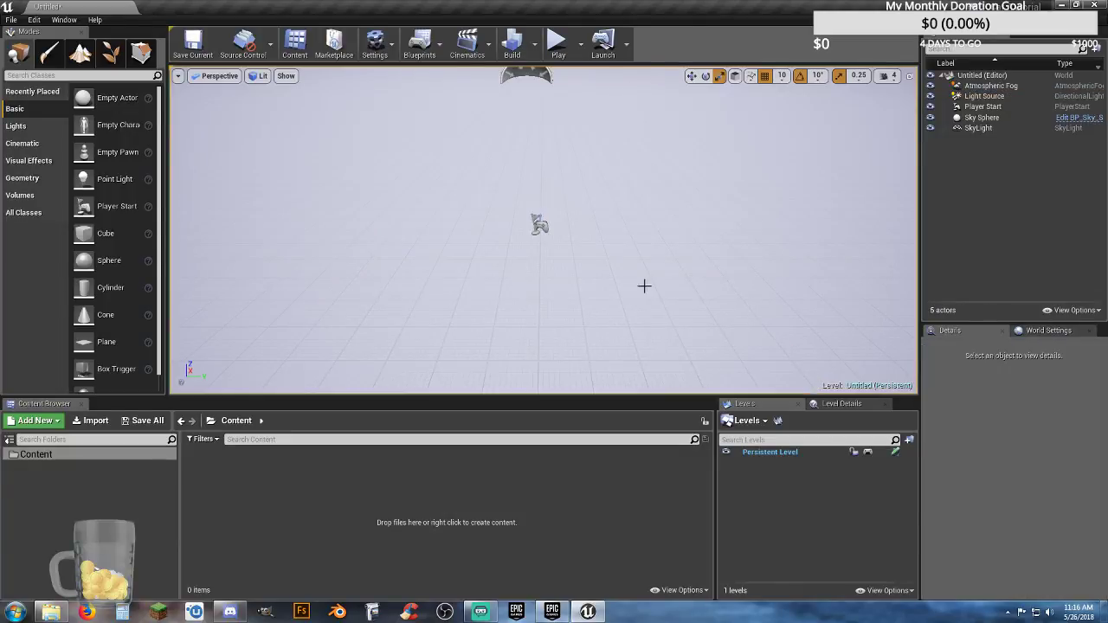
pyautogui.click(976, 76)
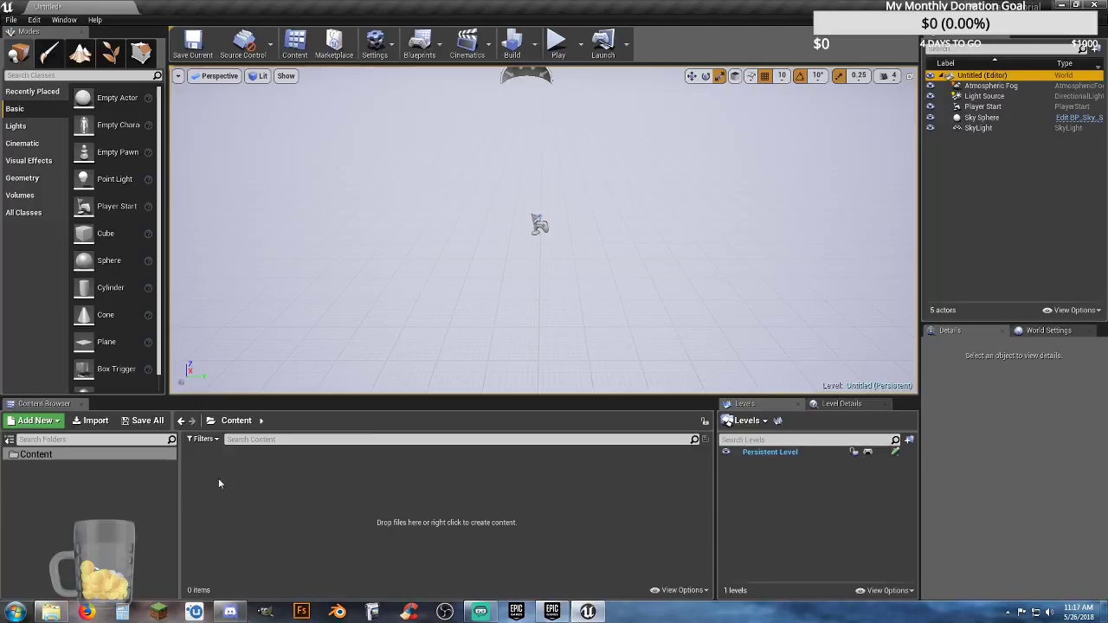
# Create a folder named Maps inside the Content folder
pyautogui.click(39, 456)
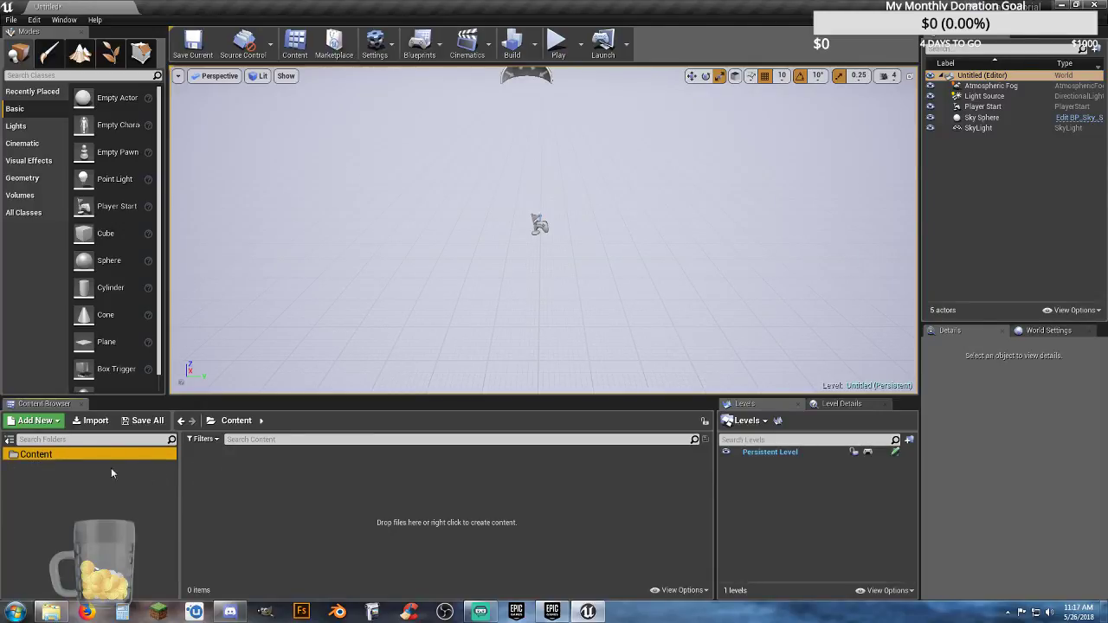
pyautogui.rightClick(74, 457)
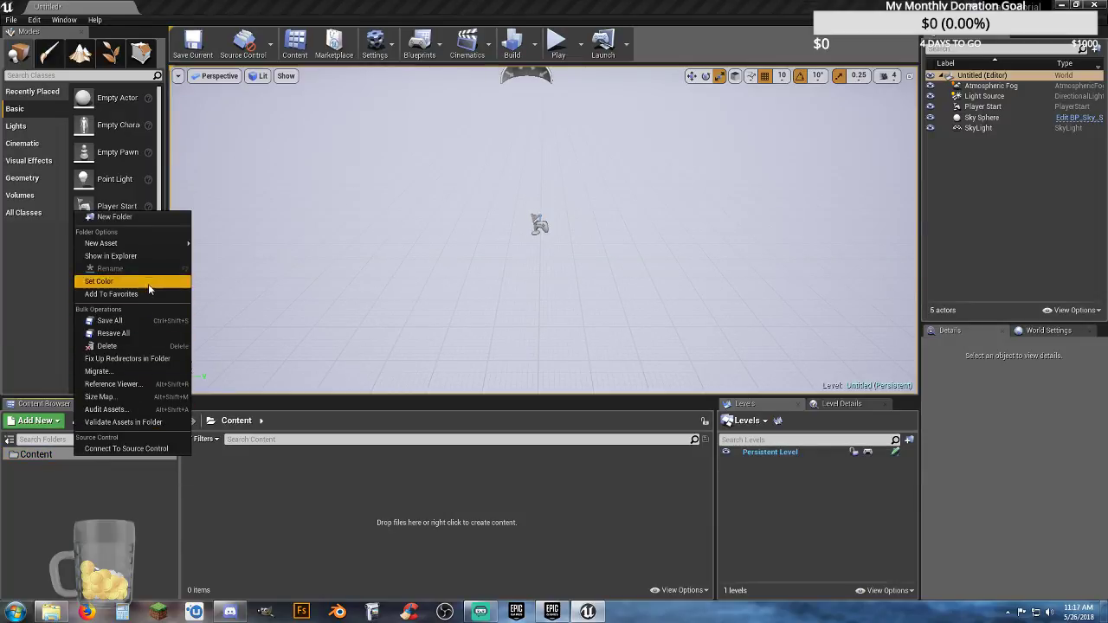
pyautogui.moveTo(153, 247)
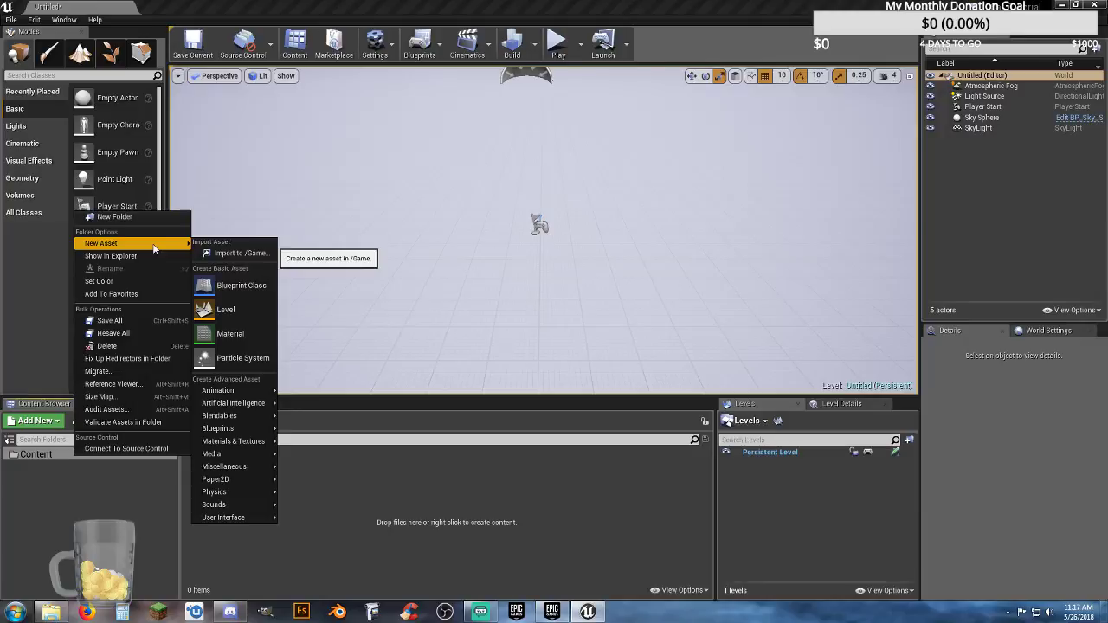
pyautogui.click(156, 219)
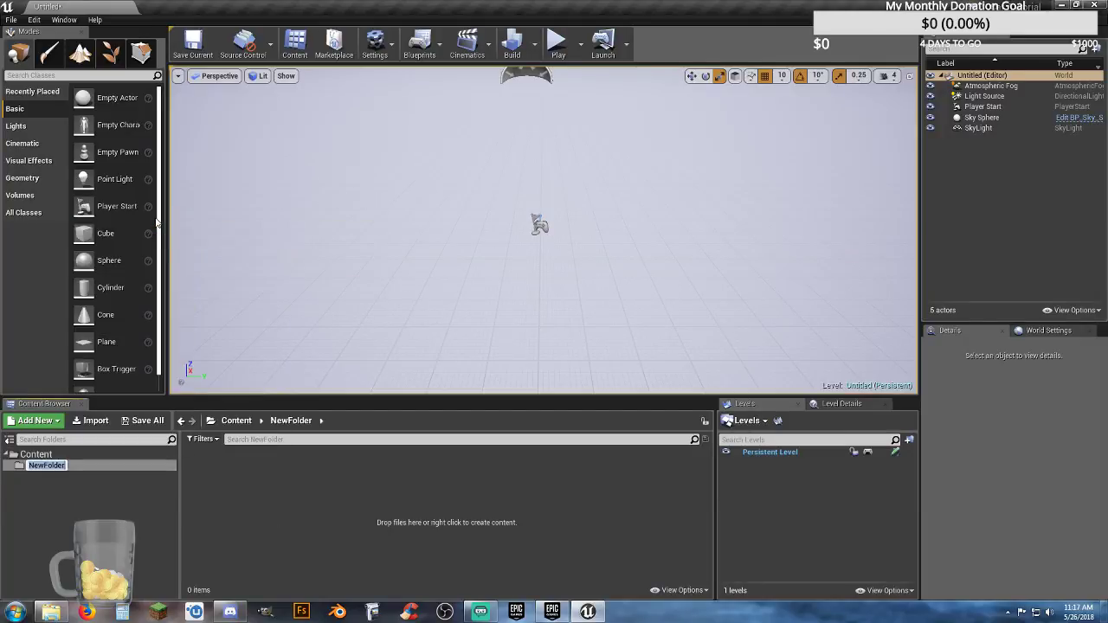
pyautogui.write('Maps')
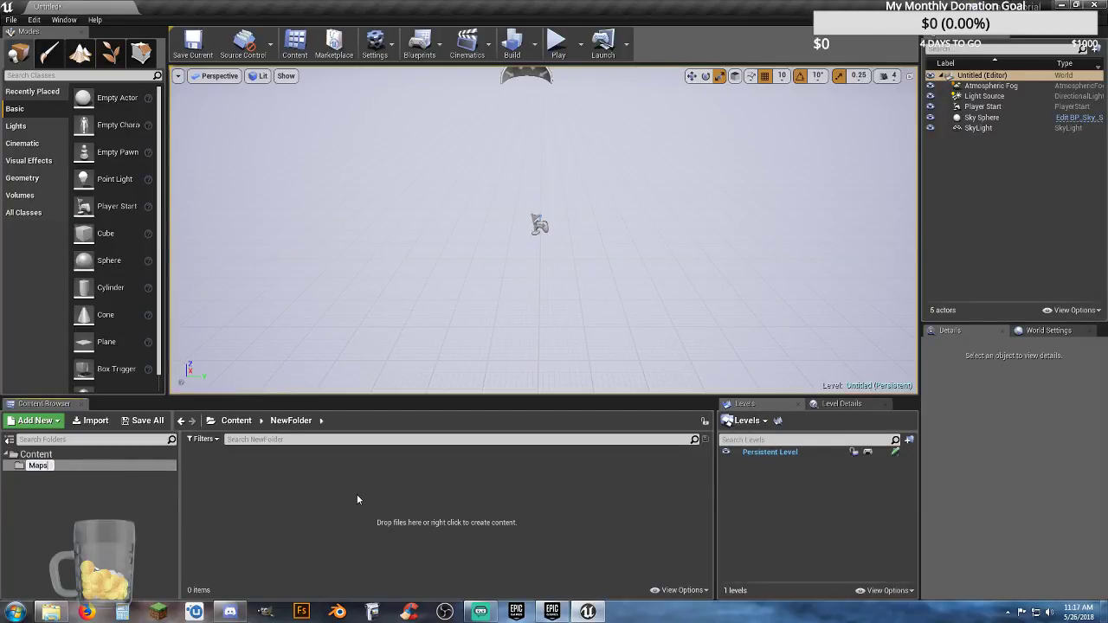
pyautogui.press('Return')
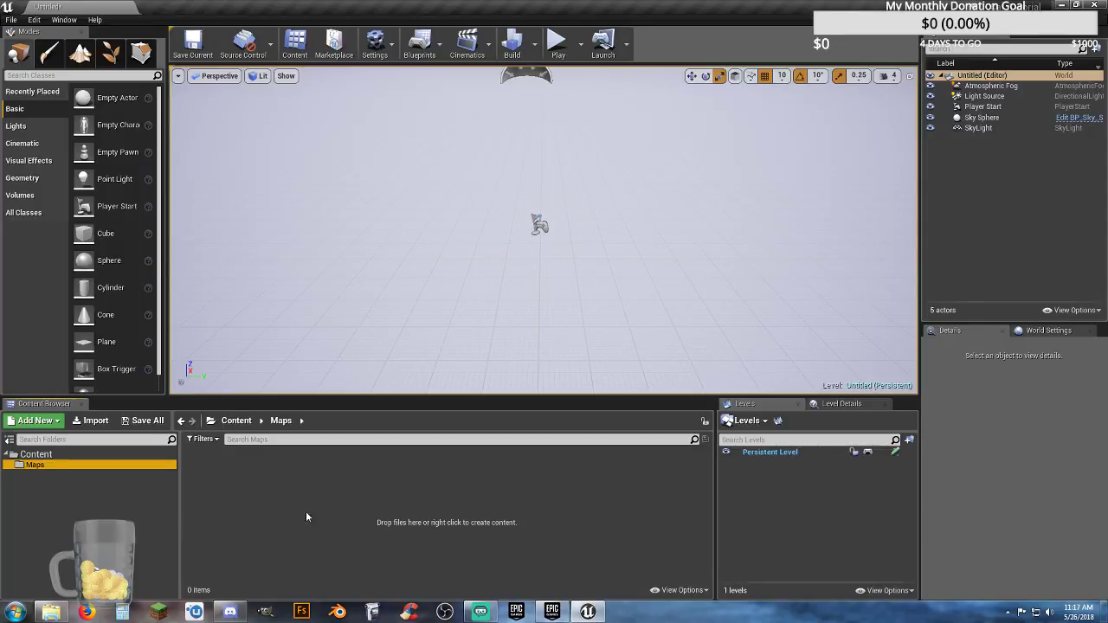
# Add a folder named Characters to the Content folder, alongside Maps
pyautogui.click(62, 457)
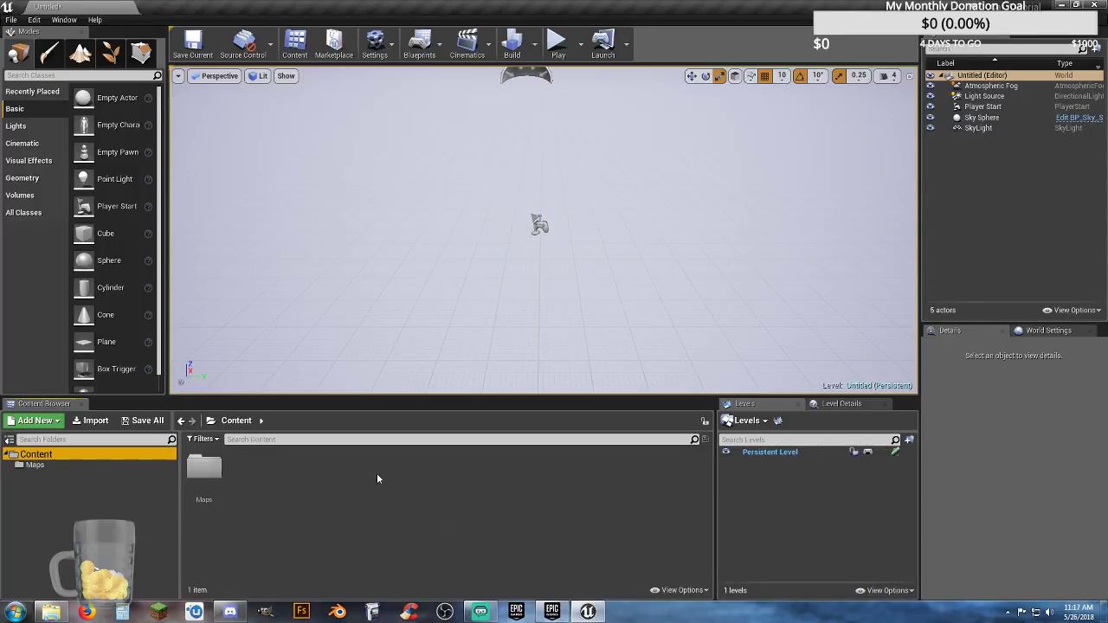
pyautogui.rightClick(259, 470)
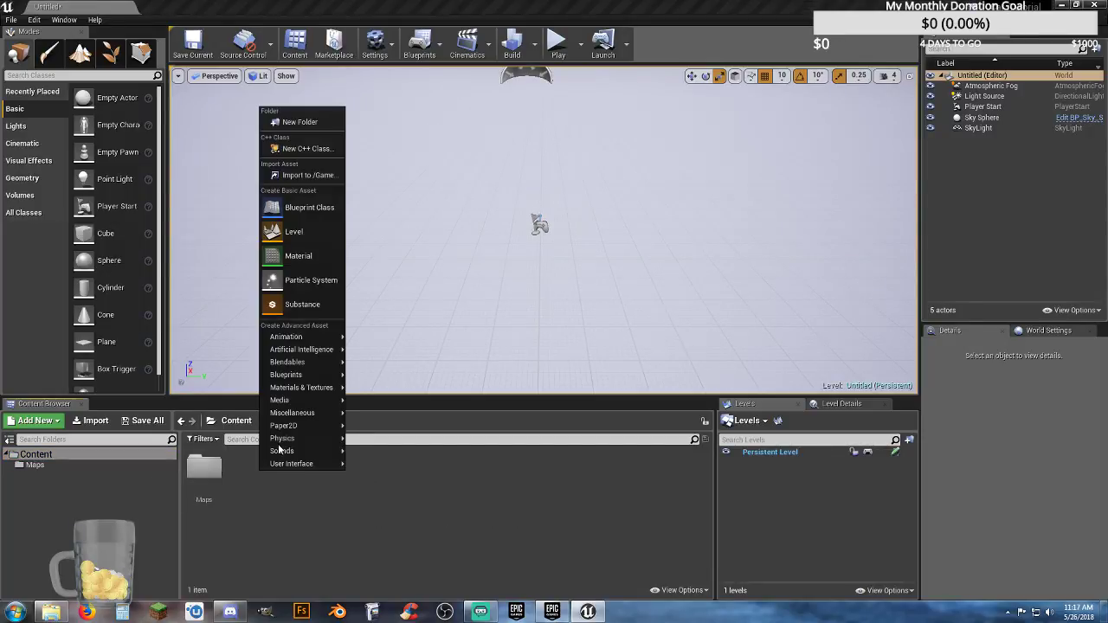
pyautogui.click(300, 121)
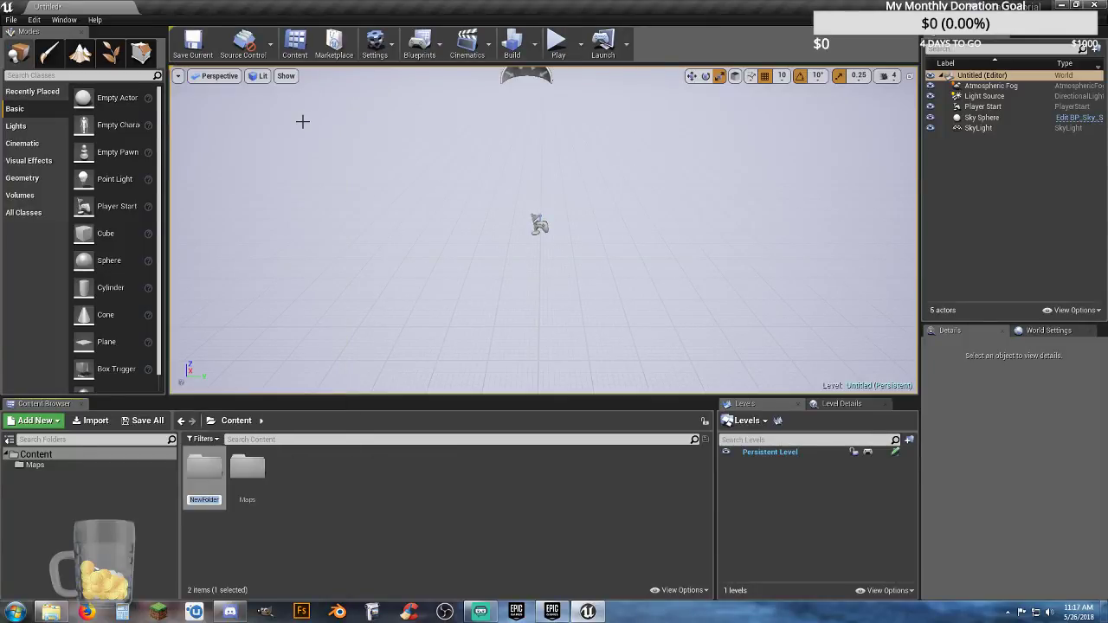
pyautogui.write('Characters')
pyautogui.press('Return')
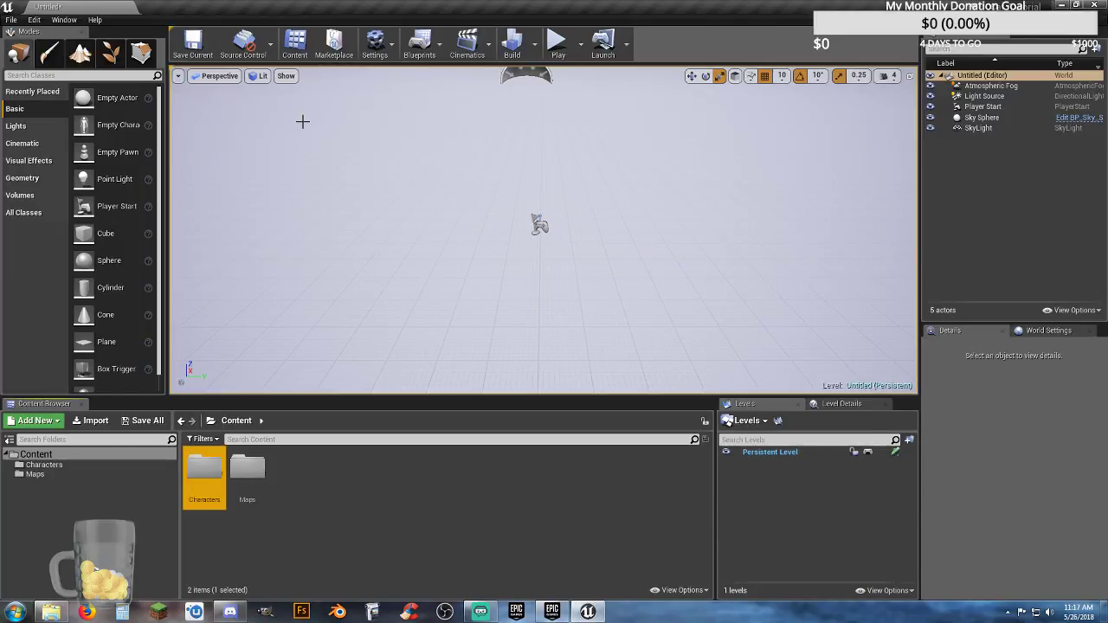
# Add a folder named Assets to the Content folder, check the new subfolders and return to Content
pyautogui.rightClick(315, 466)
pyautogui.click(378, 123)
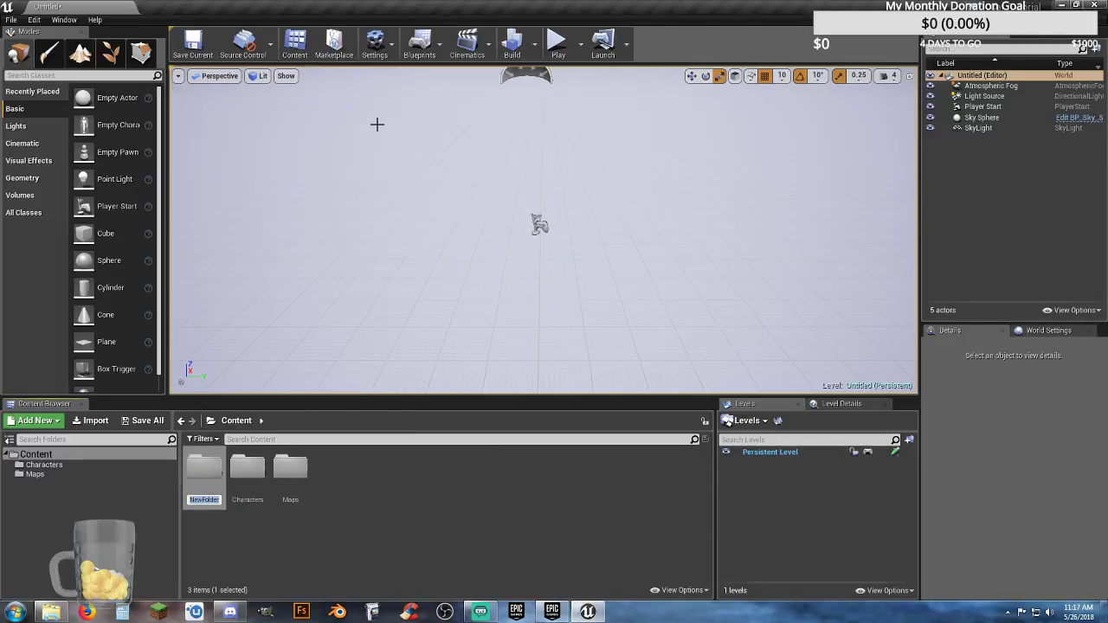
pyautogui.write('Assets')
pyautogui.press('Return')
pyautogui.press('Return')
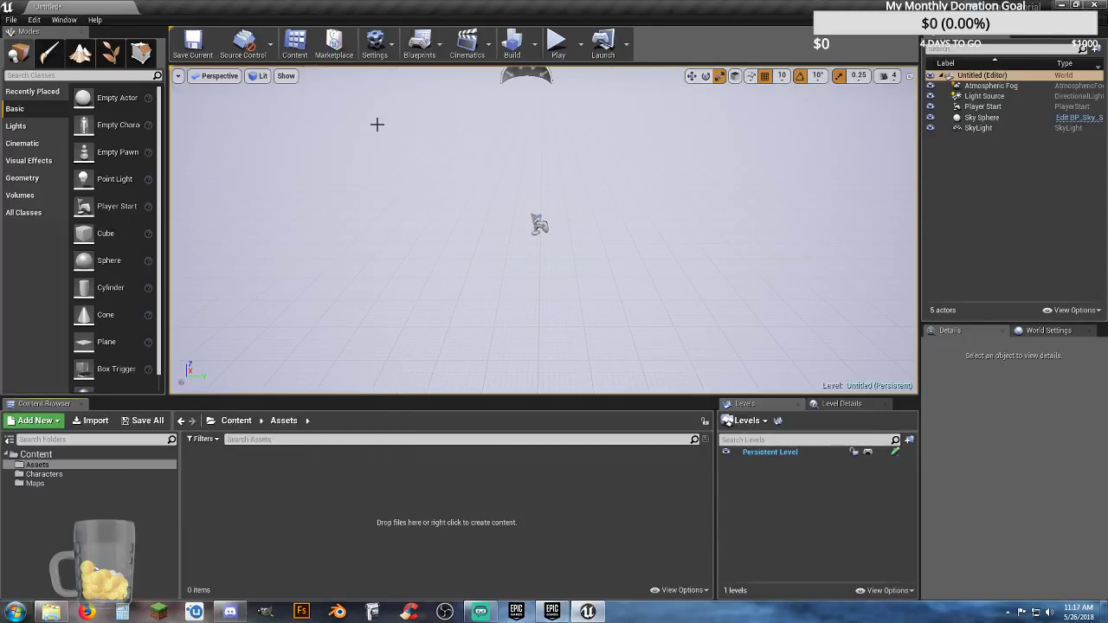
pyautogui.click(43, 474)
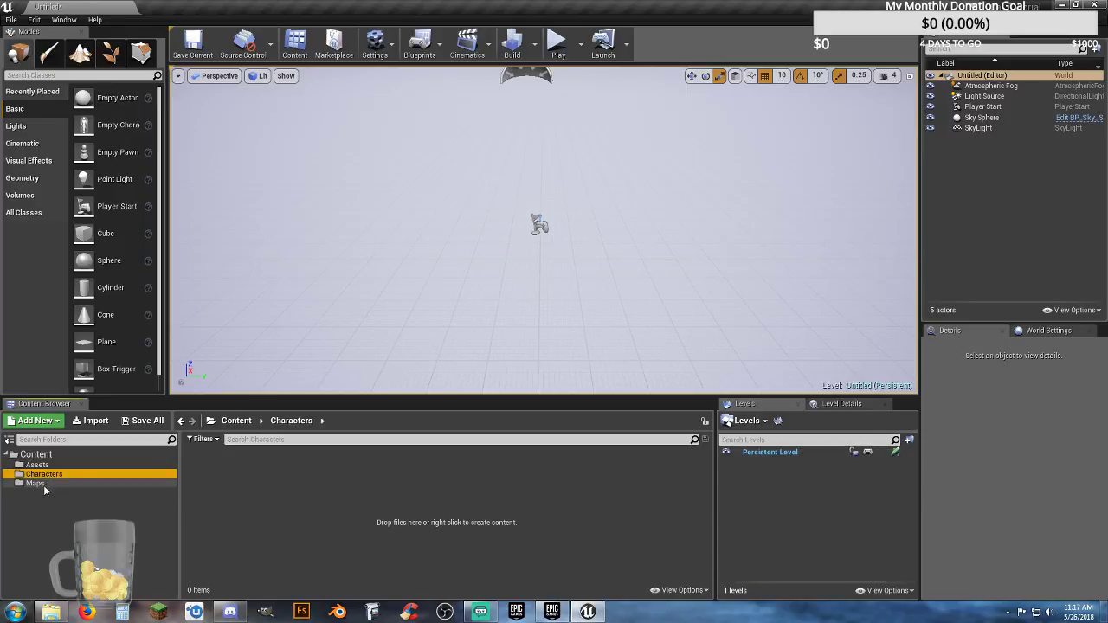
pyautogui.click(36, 483)
pyautogui.click(34, 455)
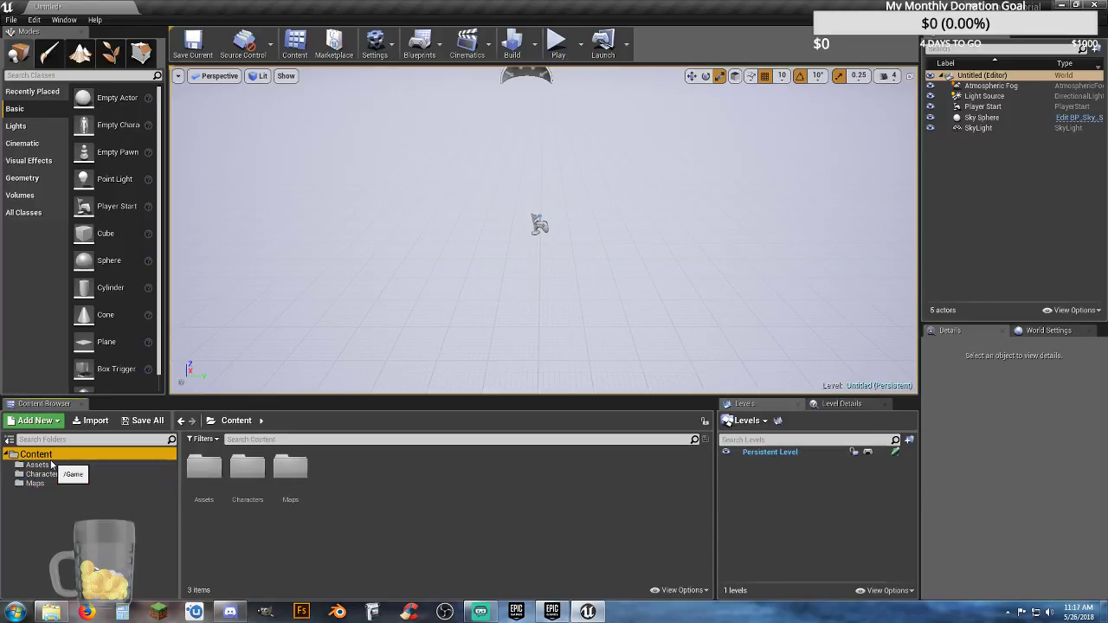
pyautogui.click(403, 494)
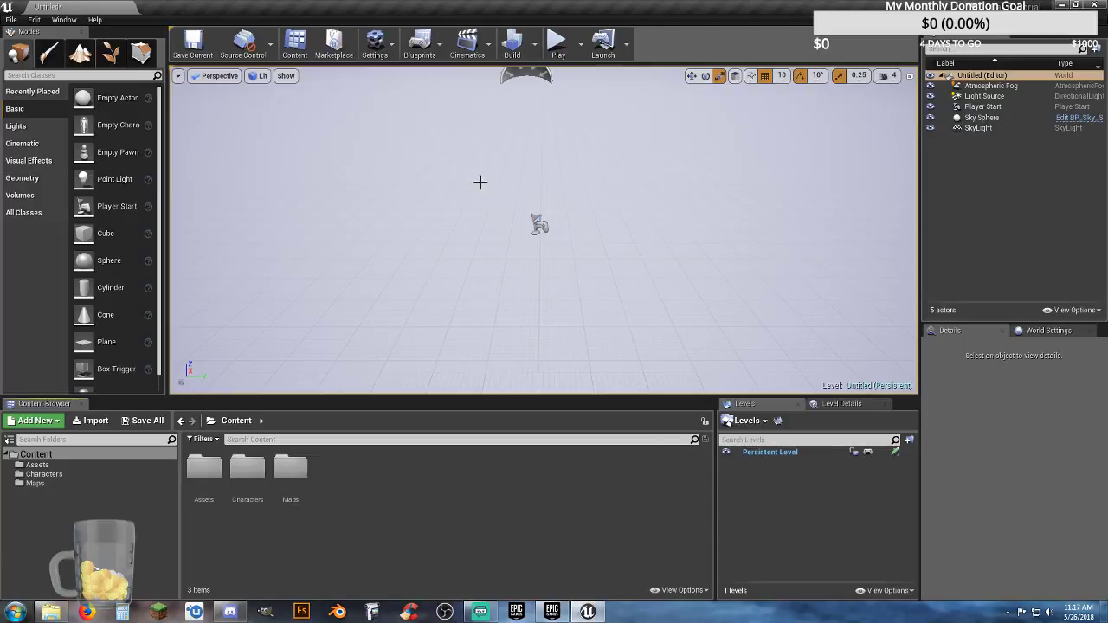
# Set up a new landscape in Landscape mode with the number of components set to 4 by 4
pyautogui.moveTo(519, 311); pyautogui.dragTo(571, 281, button='right')
pyautogui.moveTo(485, 160); pyautogui.dragTo(470, 137, button='right')
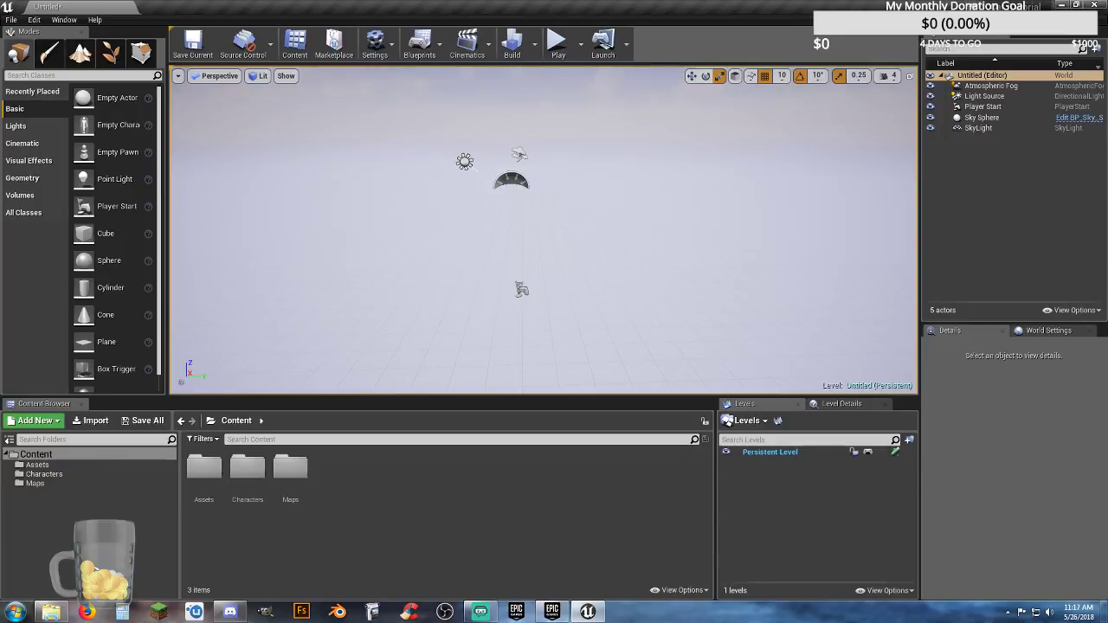
pyautogui.moveTo(520, 225)
pyautogui.mouseDown(button='right')
pyautogui.moveTo(658, 216)
pyautogui.moveTo(684, 204)
pyautogui.moveTo(498, 223)
pyautogui.mouseUp(button='right')
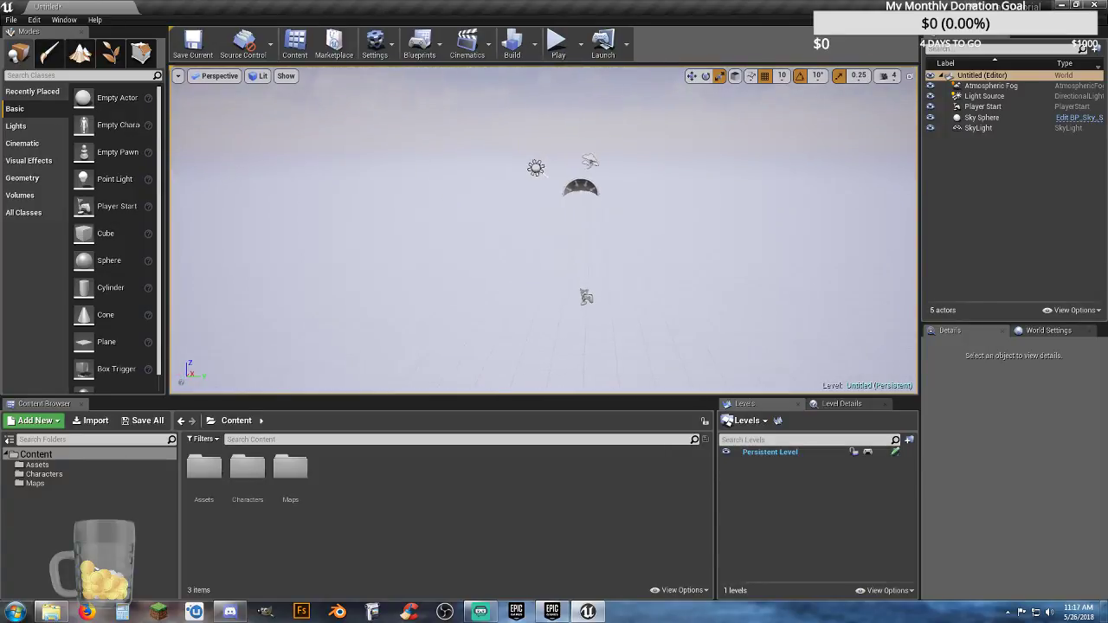
pyautogui.click(80, 62)
pyautogui.moveTo(560, 237); pyautogui.dragTo(727, 232, button='right')
pyautogui.moveTo(430, 237); pyautogui.dragTo(619, 238, button='right')
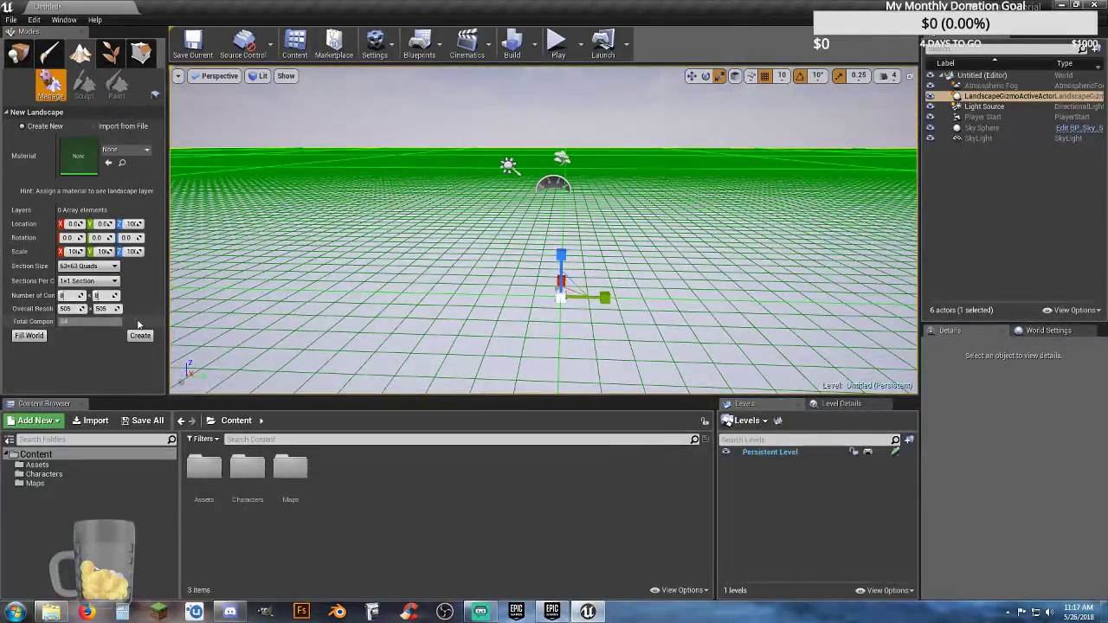
pyautogui.click(69, 295)
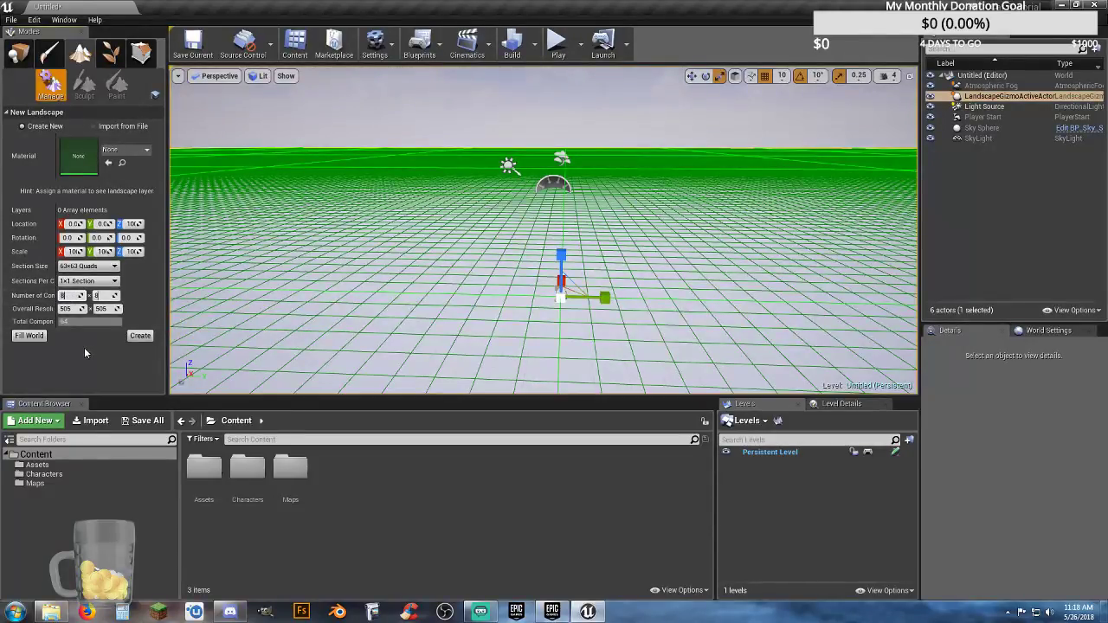
pyautogui.write('4')
pyautogui.press('Return')
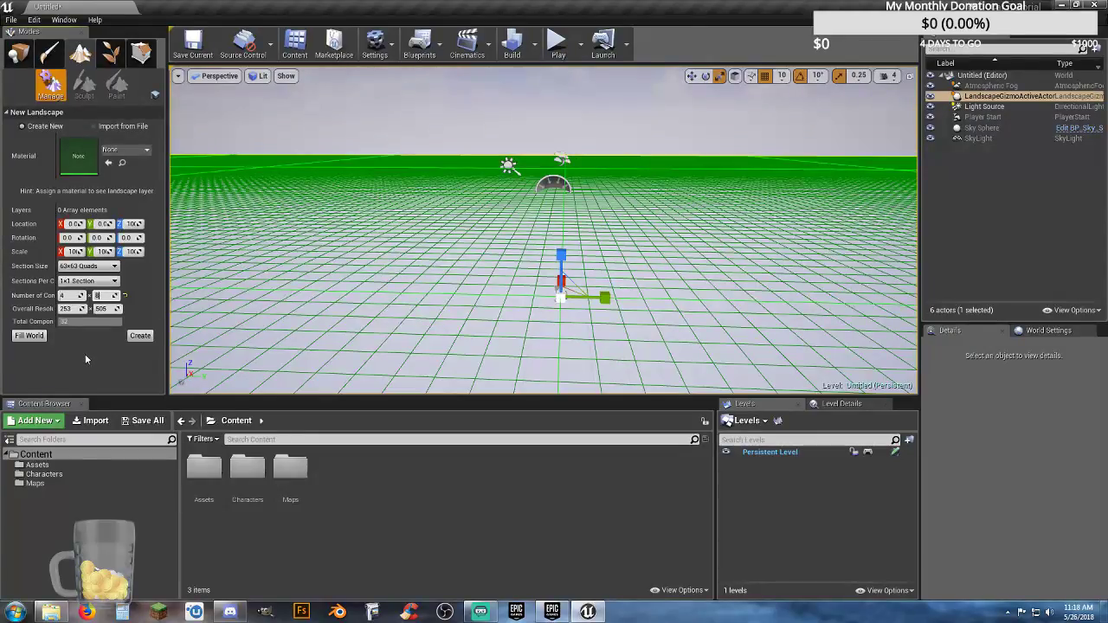
pyautogui.press('Tab')
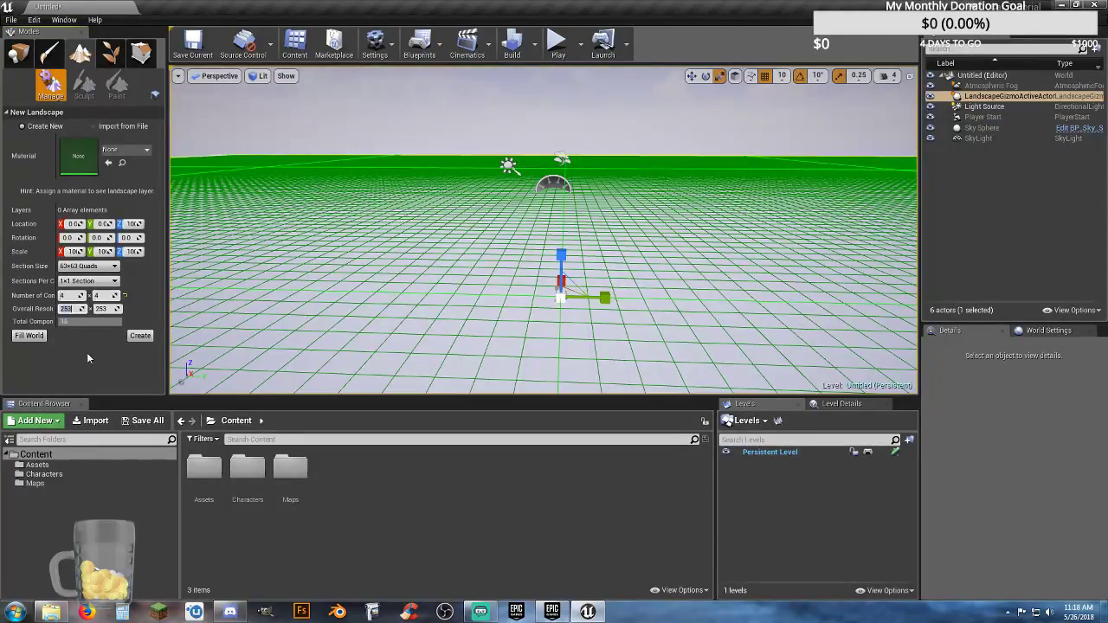
pyautogui.moveTo(400, 251); pyautogui.dragTo(350, 255, button='right')
pyautogui.press('s')
pyautogui.moveTo(738, 176); pyautogui.dragTo(847, 183, button='right')
pyautogui.moveTo(454, 249); pyautogui.dragTo(389, 223, button='right')
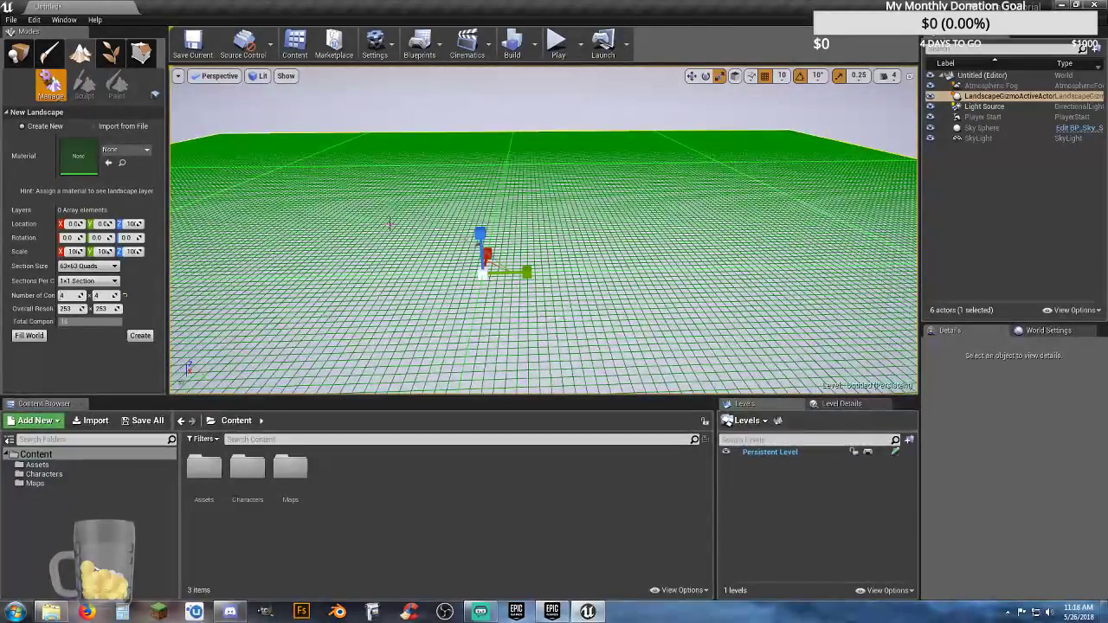
# Create the configured 4 by 4 landscape and build the level's lighting, dismissing the message log
pyautogui.click(140, 337)
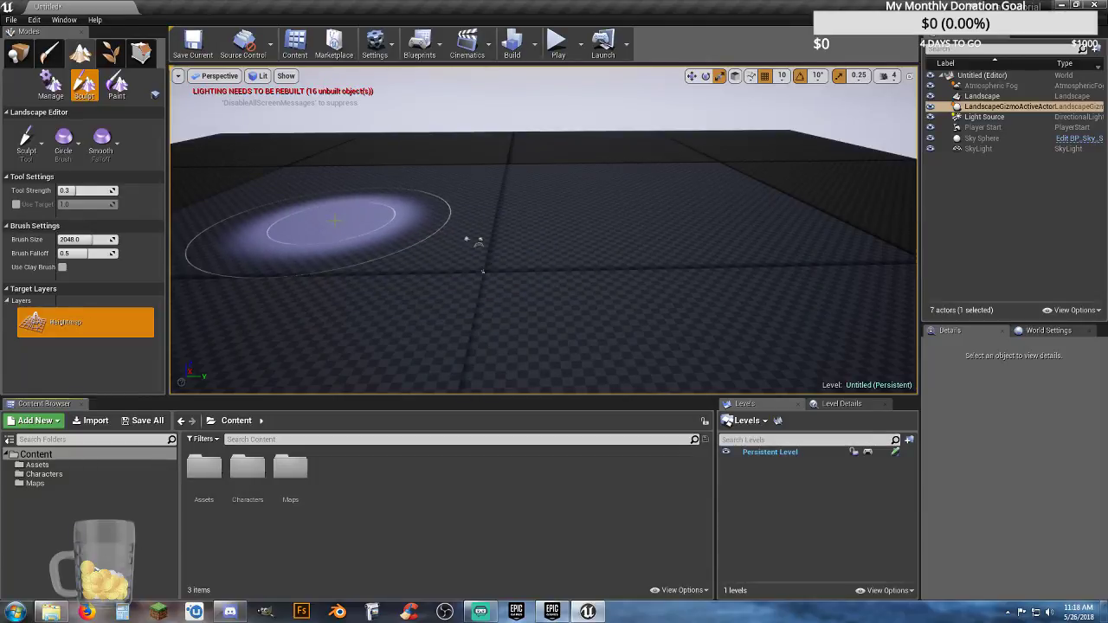
pyautogui.click(19, 54)
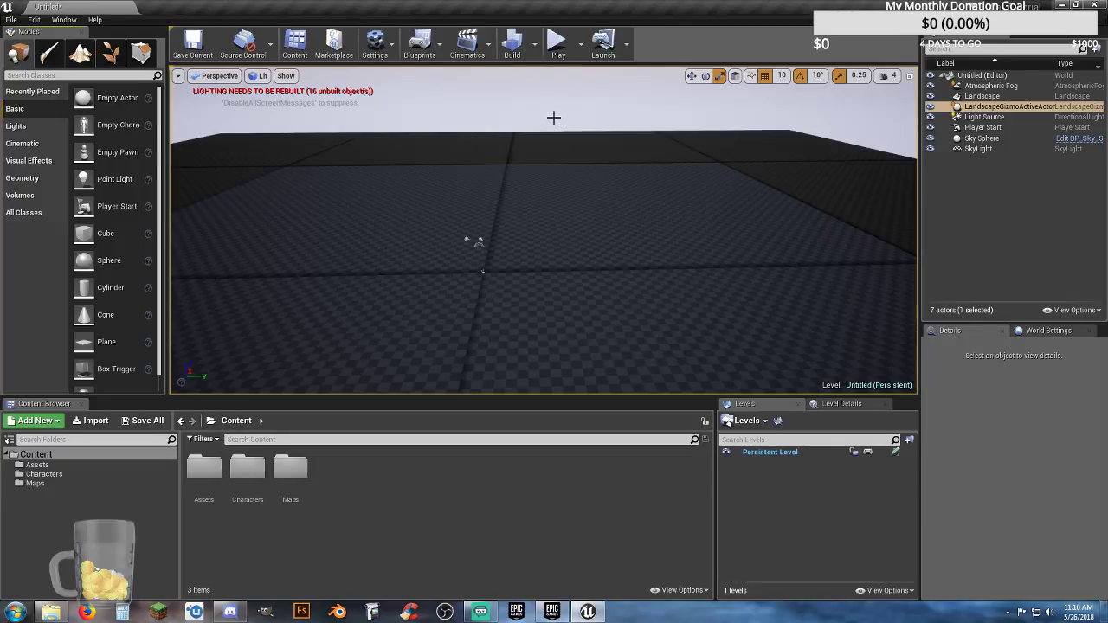
pyautogui.click(513, 47)
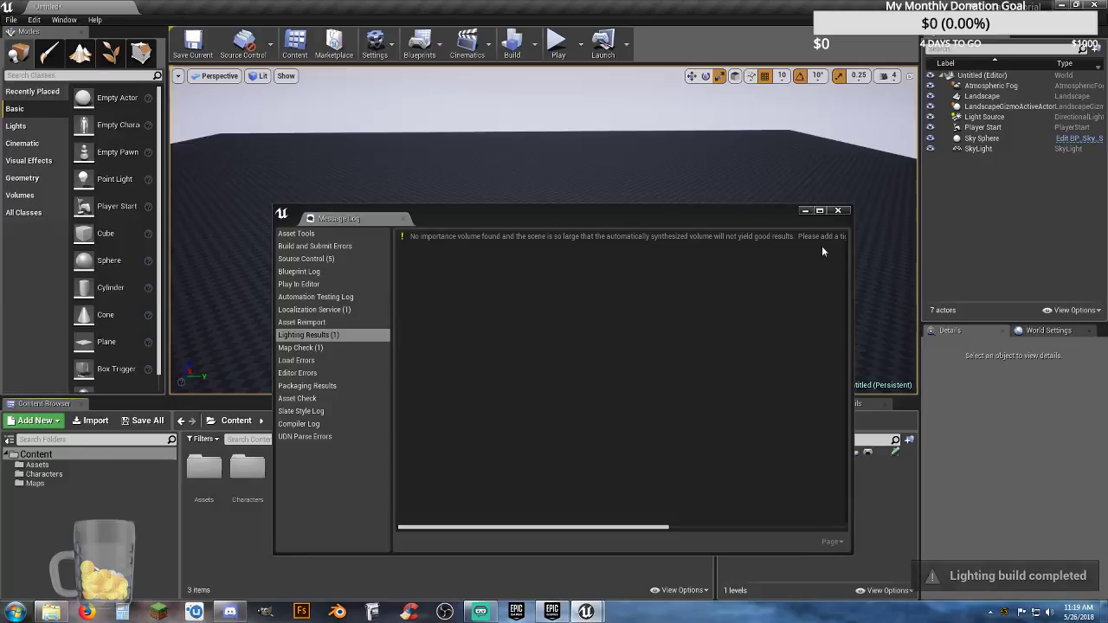
pyautogui.click(839, 211)
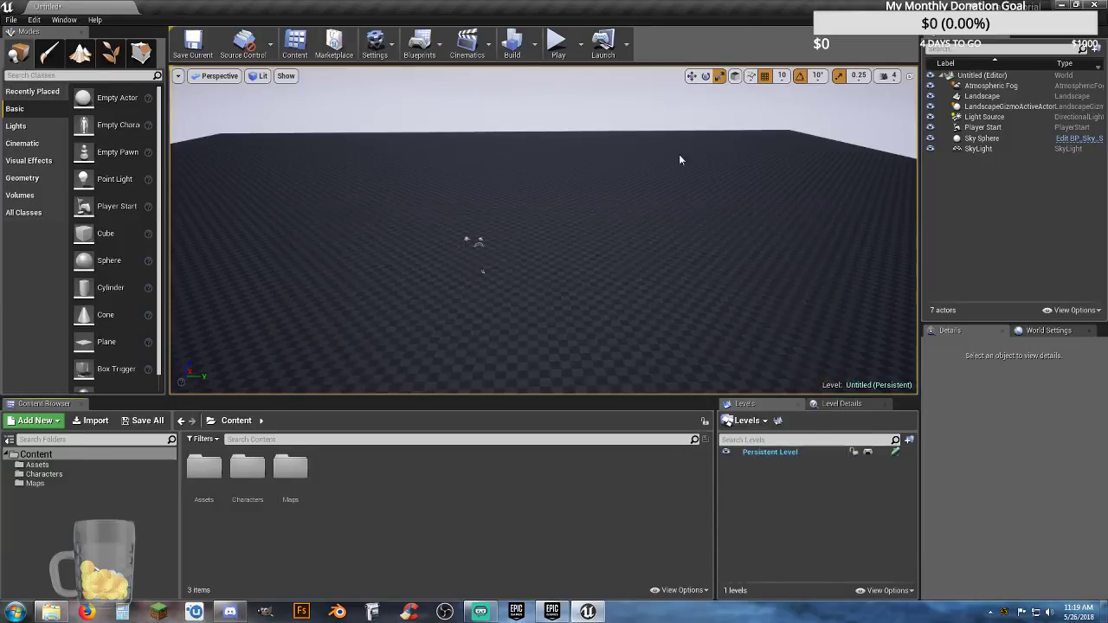
# Save all content, storing the level as TestMap in the Maps folder
pyautogui.click(145, 421)
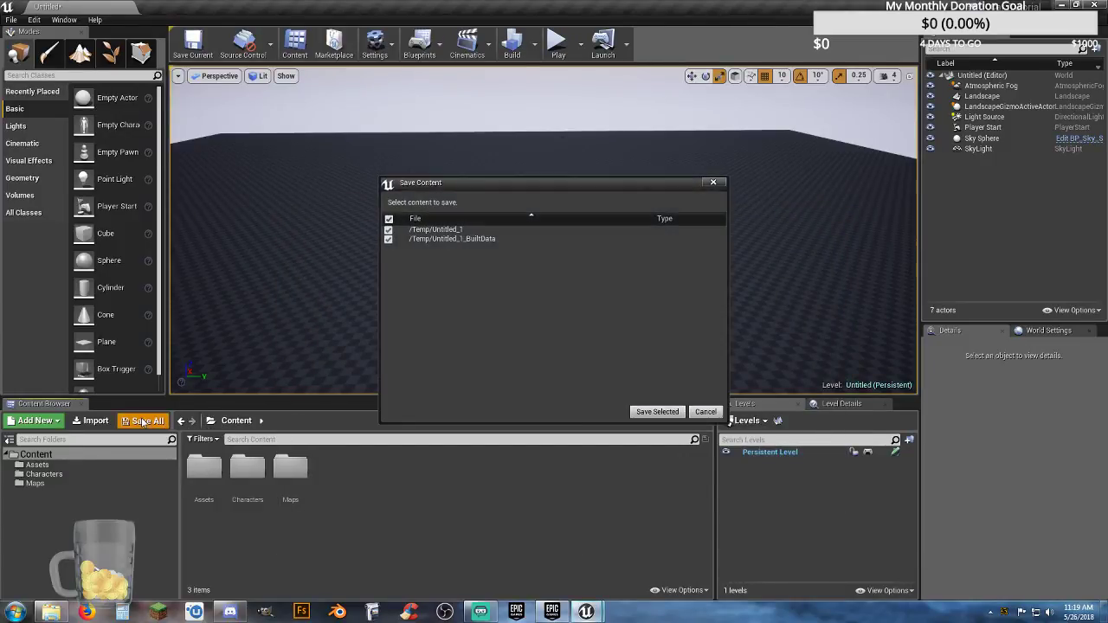
pyautogui.click(658, 413)
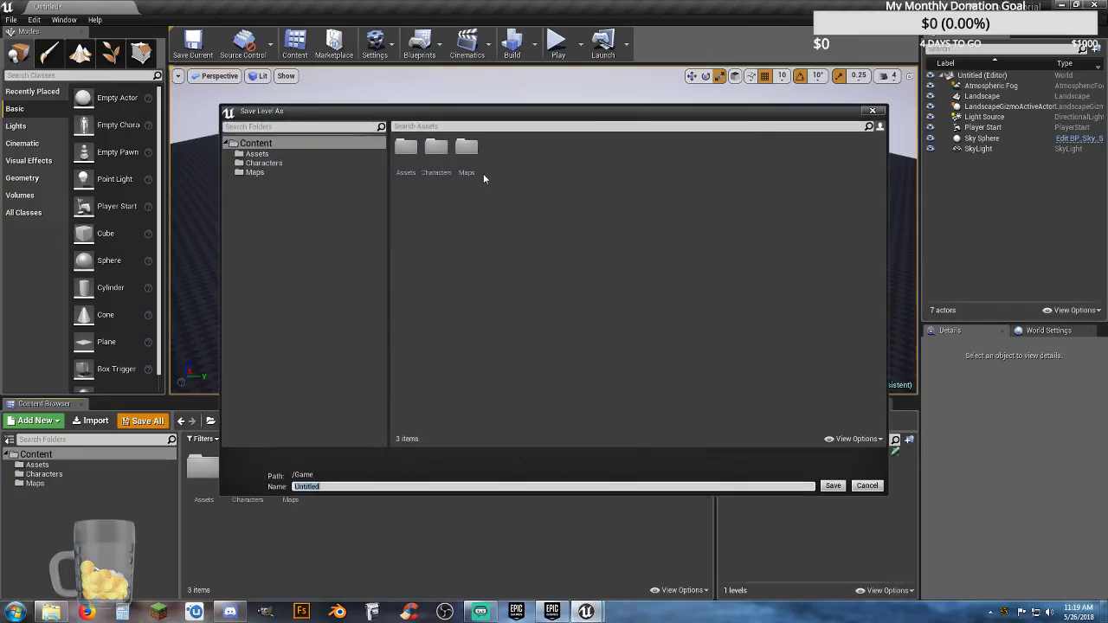
pyautogui.doubleClick(467, 156)
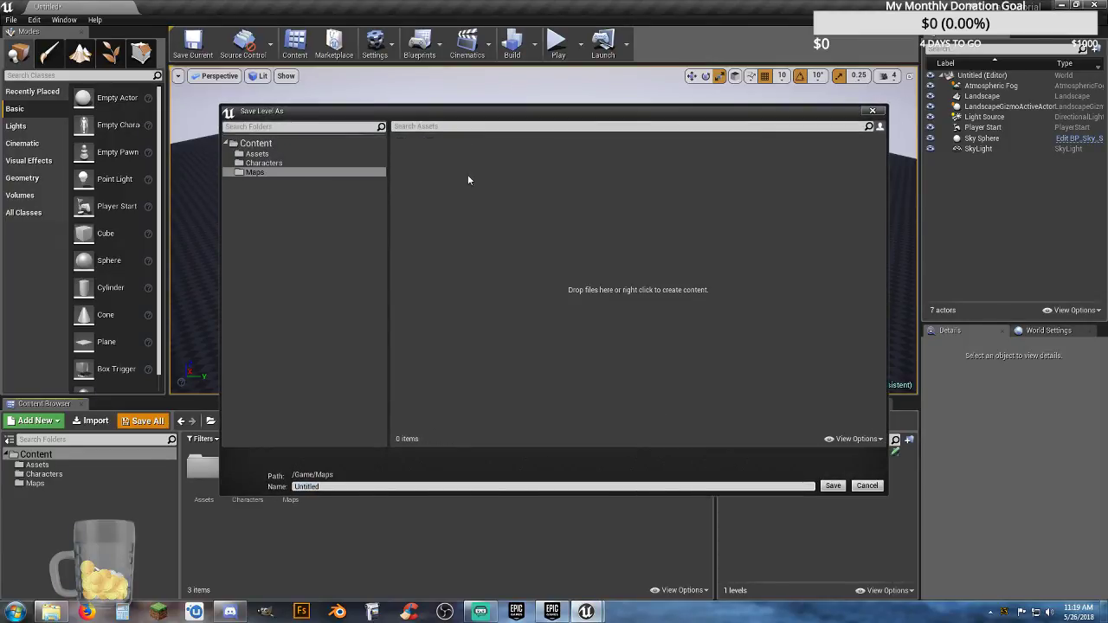
pyautogui.click(383, 487)
pyautogui.write('TestMap')
pyautogui.press('Return')
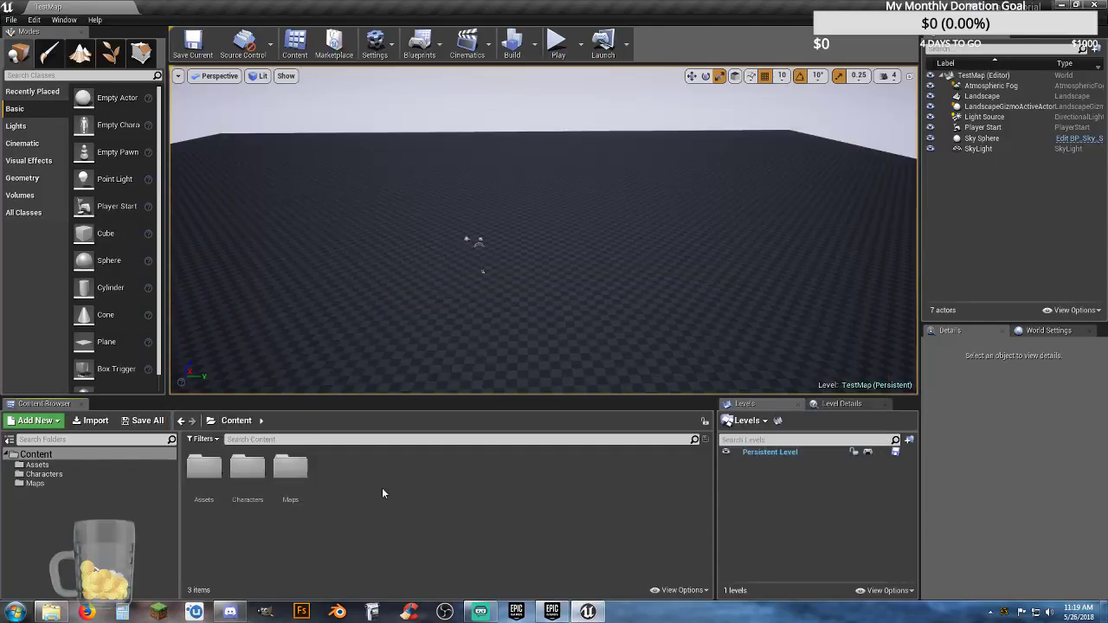
# Set the Landscape actor's Z location to 0
pyautogui.moveTo(548, 280)
pyautogui.mouseDown(button='right')
pyautogui.moveTo(520, 338)
pyautogui.moveTo(568, 280)
pyautogui.moveTo(525, 270)
pyautogui.moveTo(565, 282)
pyautogui.mouseUp(button='right')
pyautogui.press('w')
pyautogui.scroll(-5, 566, 282)
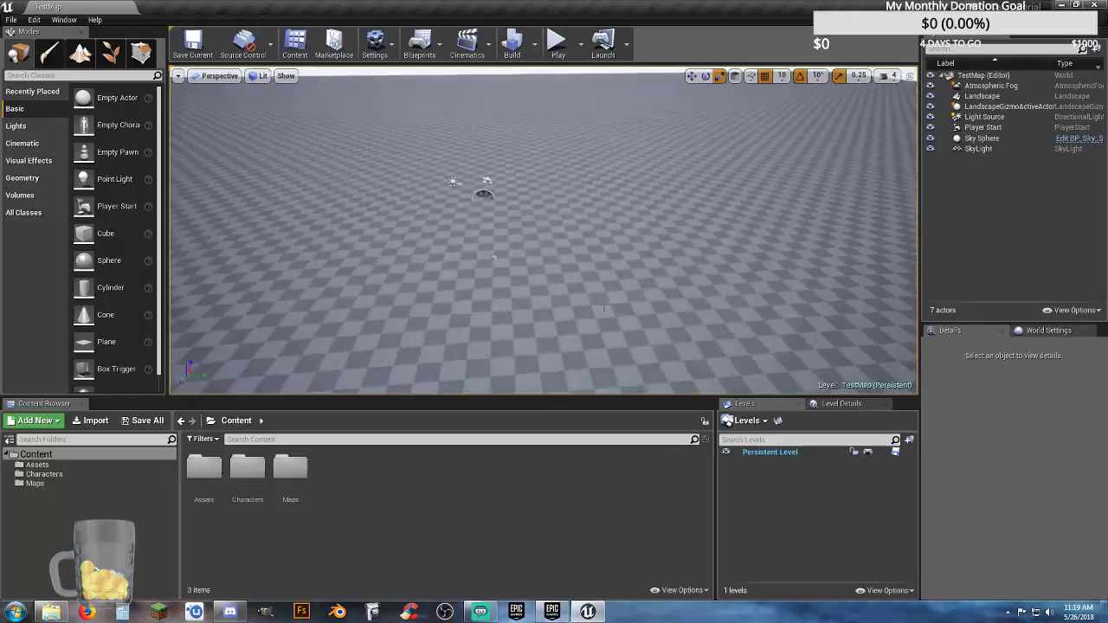
pyautogui.click(582, 299)
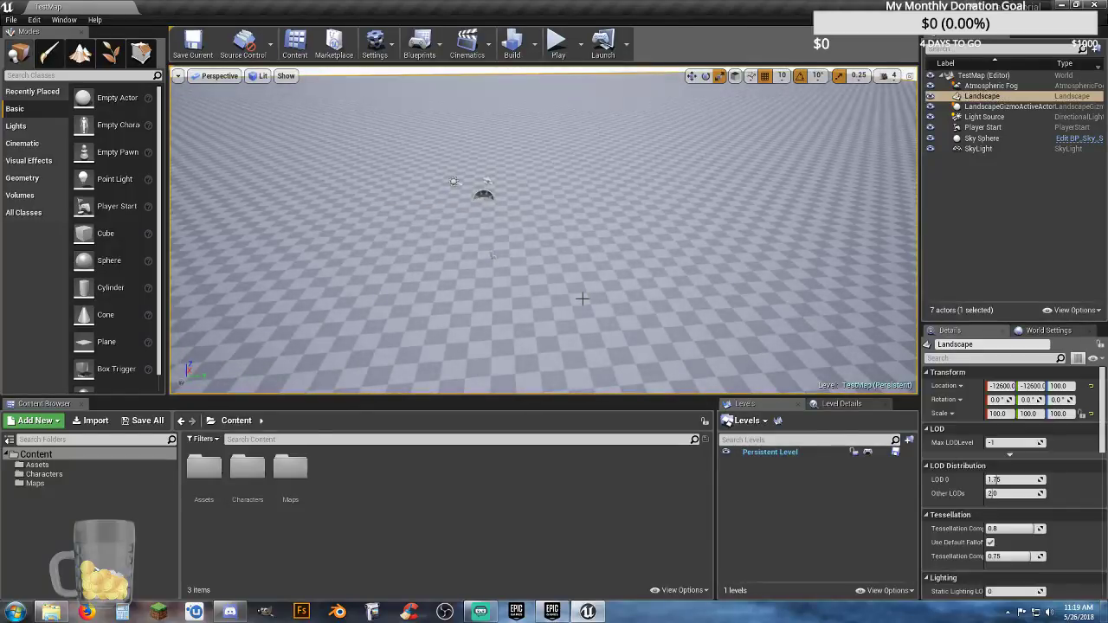
pyautogui.moveTo(583, 299); pyautogui.dragTo(587, 291, button='right')
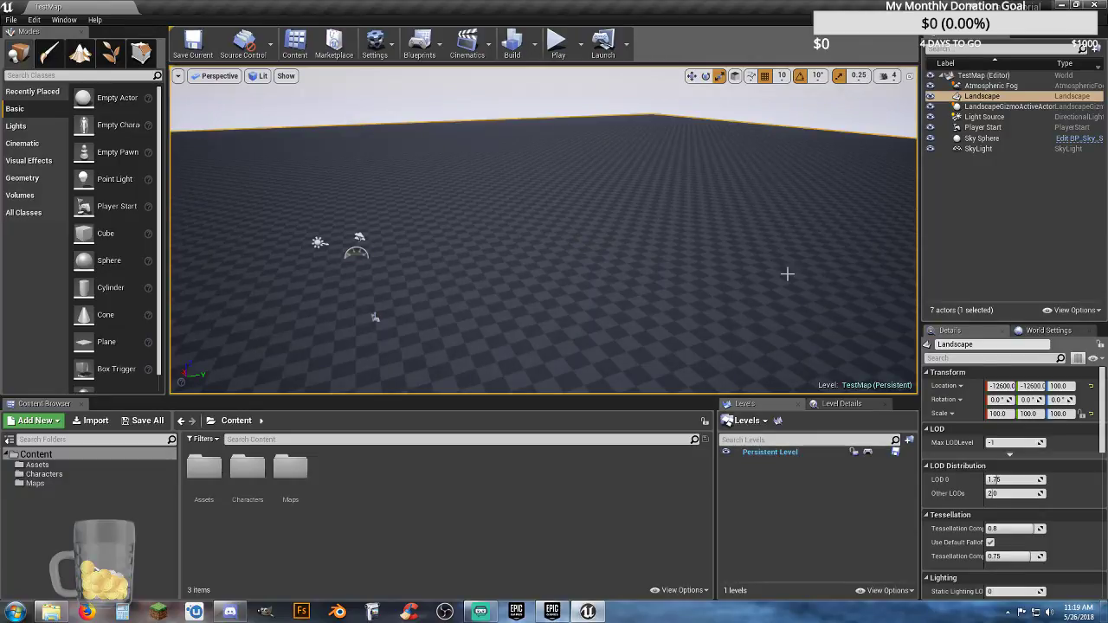
pyautogui.click(1070, 386)
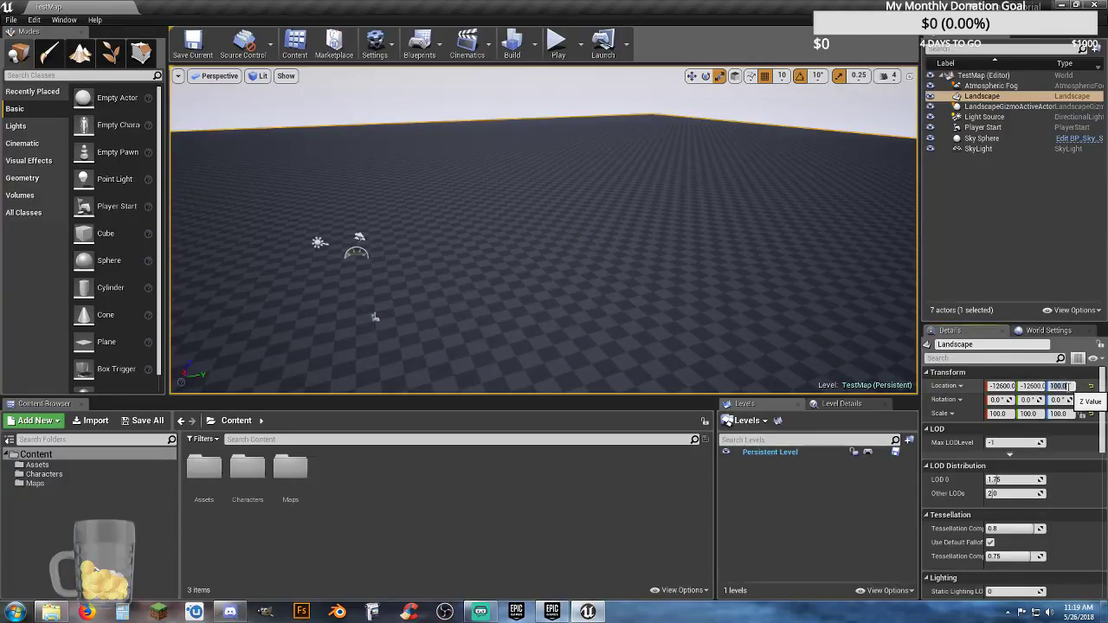
pyautogui.write('0')
pyautogui.press('Return')
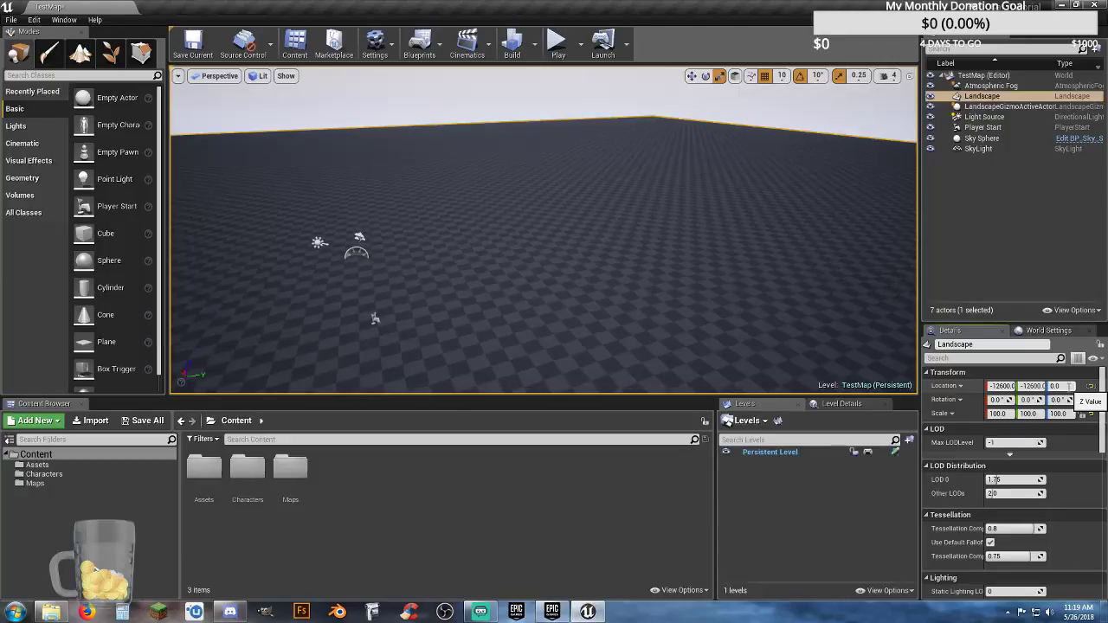
# Create a folder named Map Stuff under TestMap in the World Outliner
pyautogui.moveTo(736, 260); pyautogui.dragTo(684, 303, button='right')
pyautogui.press('w')
pyautogui.moveTo(519, 321); pyautogui.dragTo(648, 204, button='right')
pyautogui.click(982, 207)
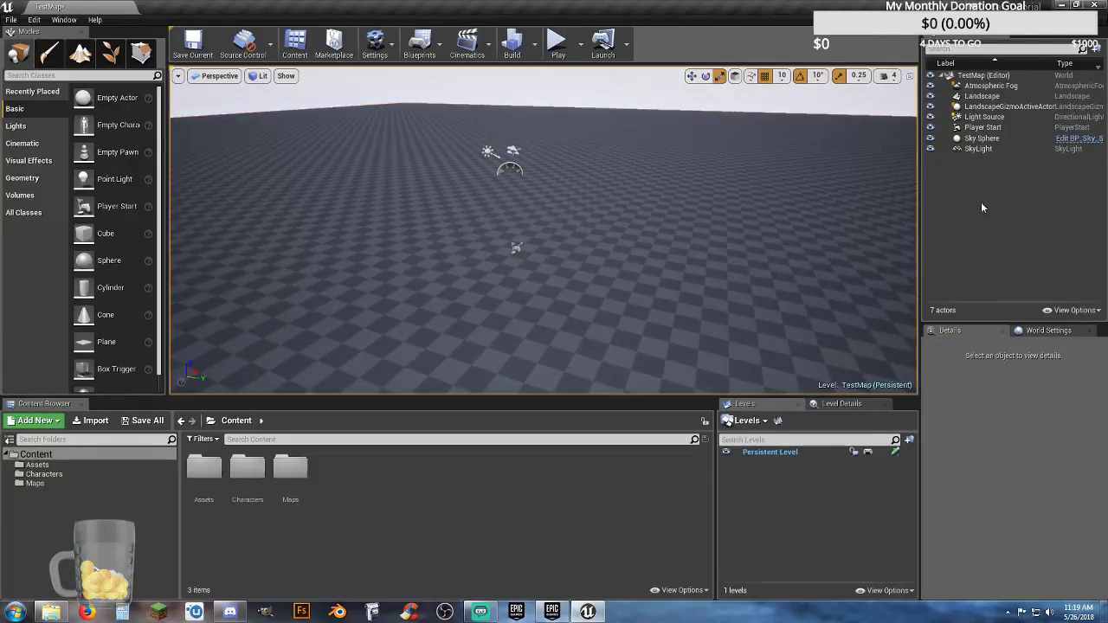
pyautogui.click(991, 77)
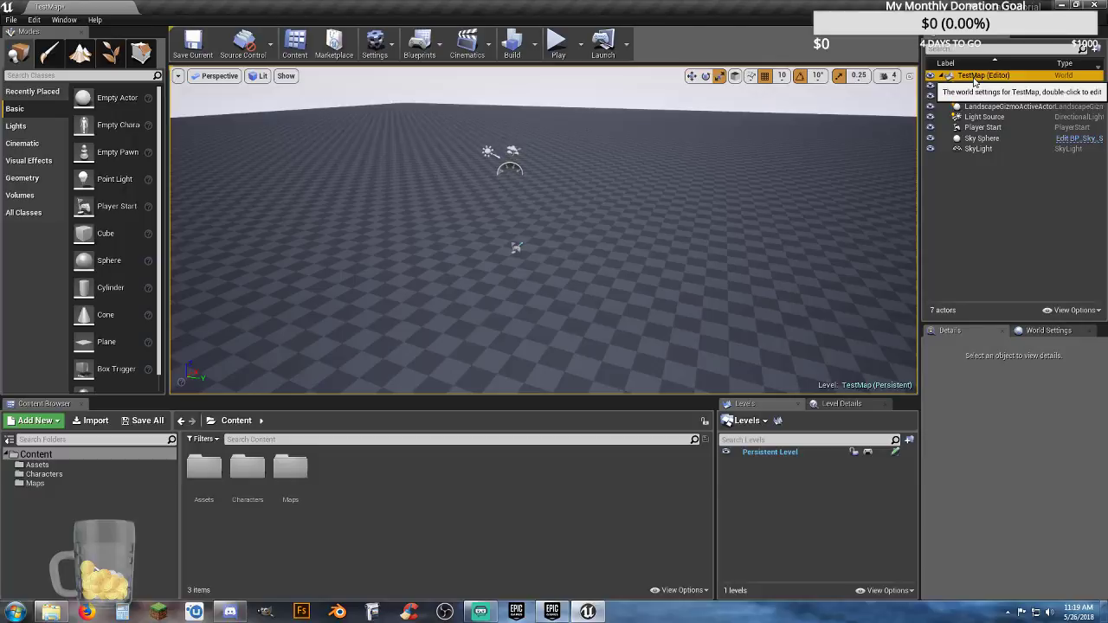
pyautogui.rightClick(974, 79)
pyautogui.click(1005, 84)
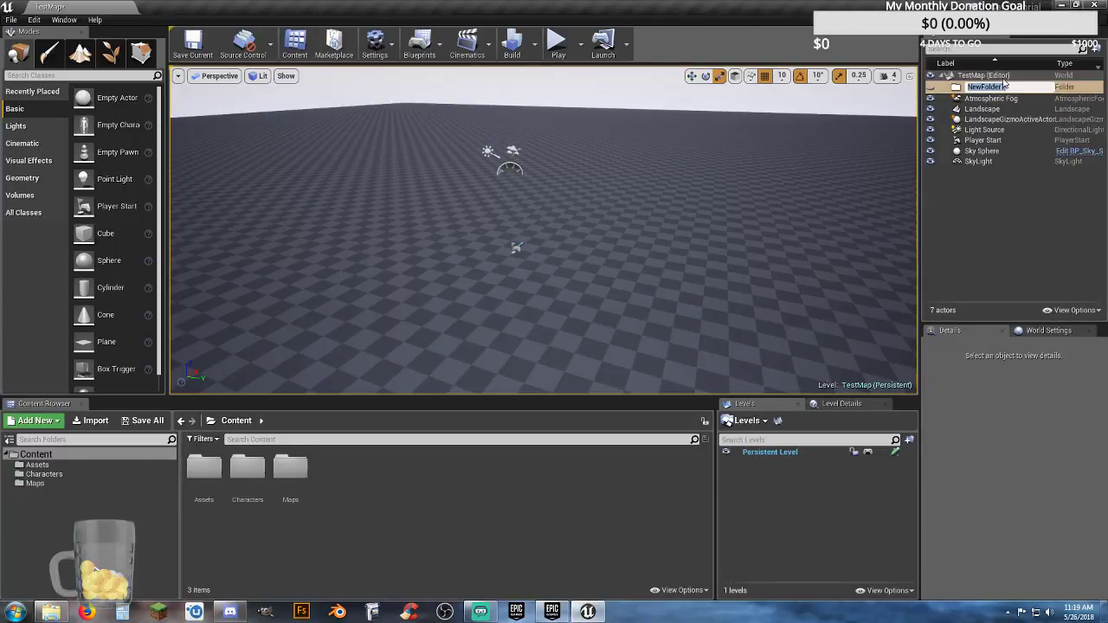
pyautogui.write('Map ')
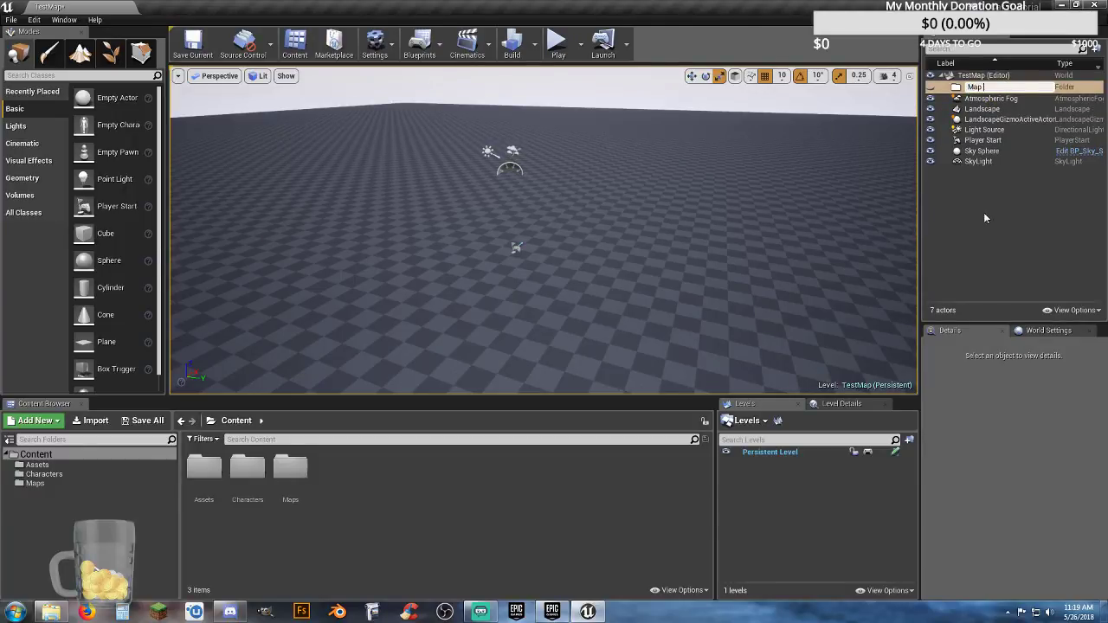
pyautogui.write('Stuff')
pyautogui.press('Return')
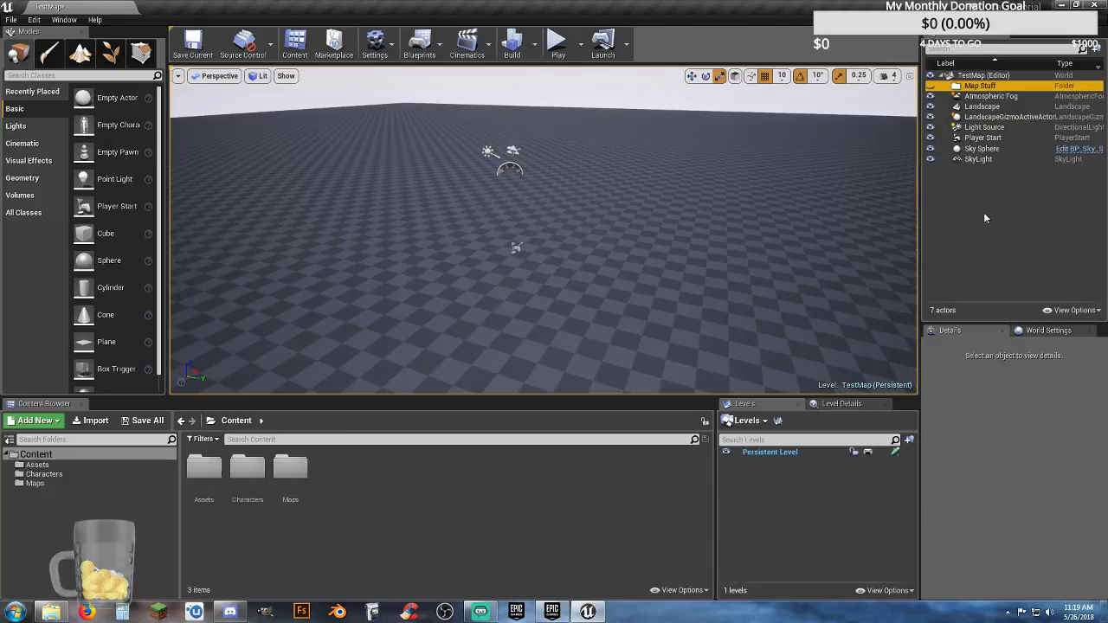
# Move all actors from Atmospheric Fog through SkyLight into the Map Stuff folder and collapse it
pyautogui.click(988, 97)
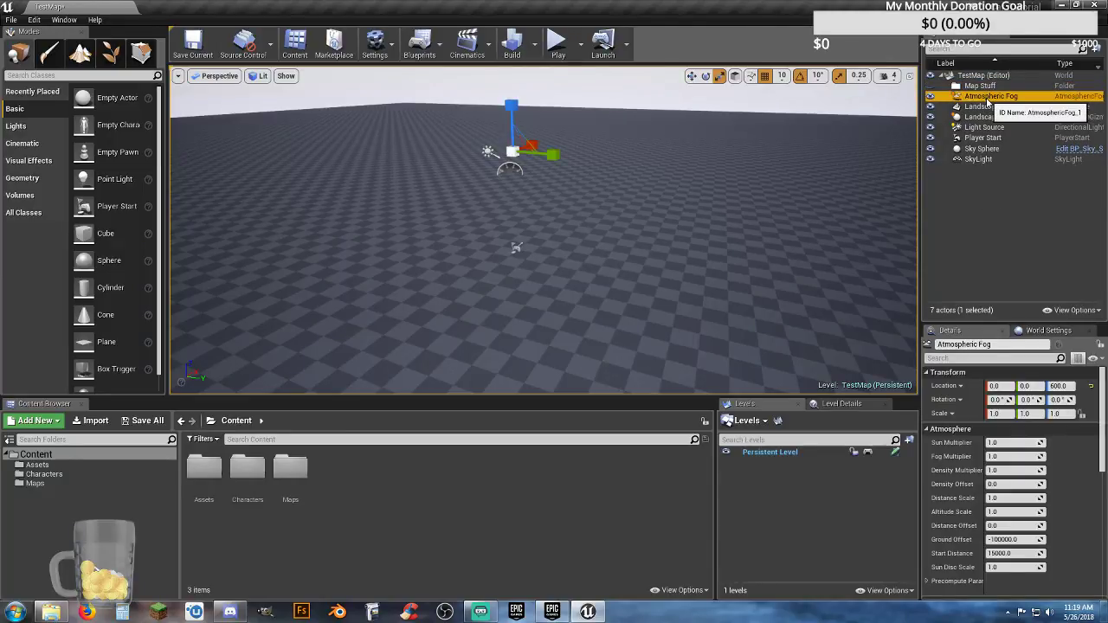
pyautogui.keyDown('shift'); pyautogui.click(979, 161); pyautogui.keyUp('shift')
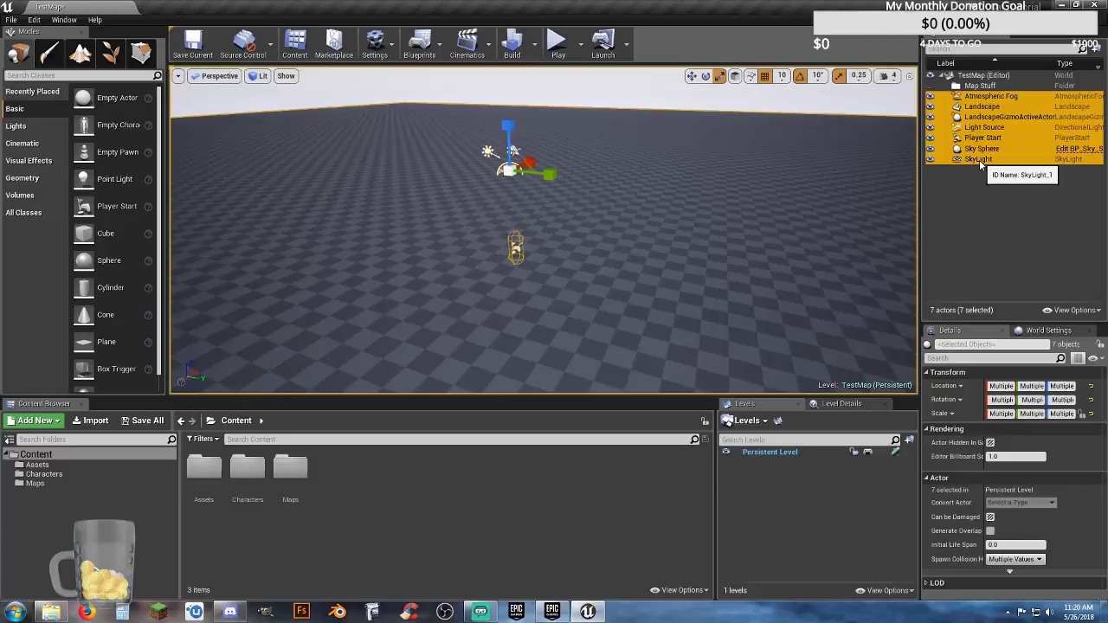
pyautogui.moveTo(990, 101); pyautogui.dragTo(990, 87)
pyautogui.click(951, 86)
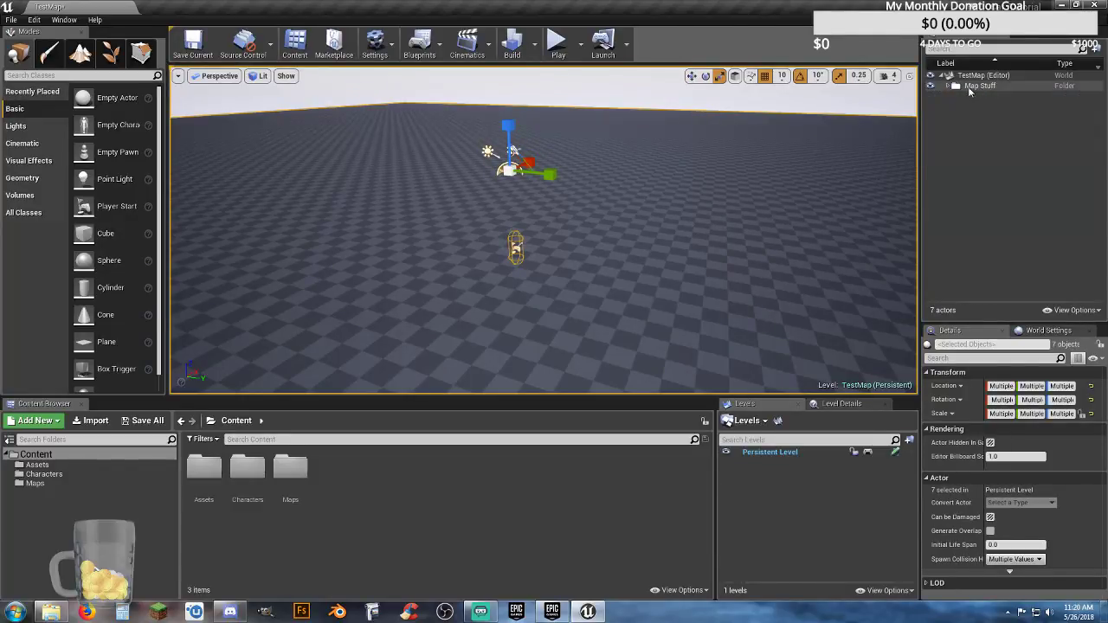
pyautogui.click(969, 87)
pyautogui.moveTo(580, 212); pyautogui.dragTo(658, 186, button='right')
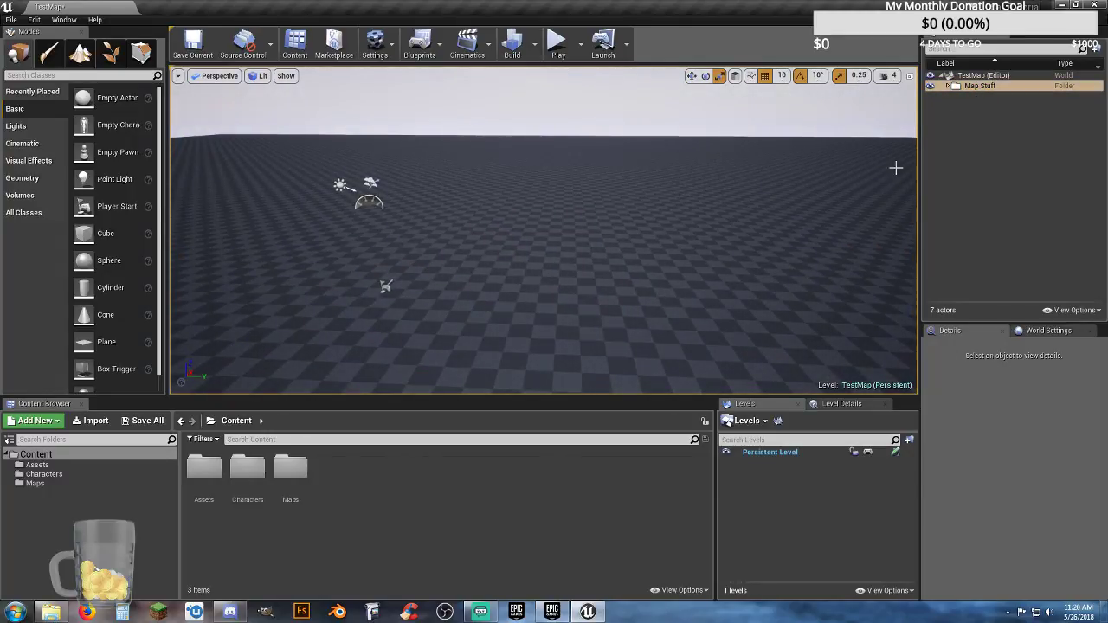
pyautogui.moveTo(544, 229)
pyautogui.mouseDown(button='right')
pyautogui.moveTo(500, 233)
pyautogui.moveTo(525, 219)
pyautogui.moveTo(432, 260)
pyautogui.moveTo(502, 259)
pyautogui.moveTo(536, 242)
pyautogui.mouseUp(button='right')
pyautogui.press('w')
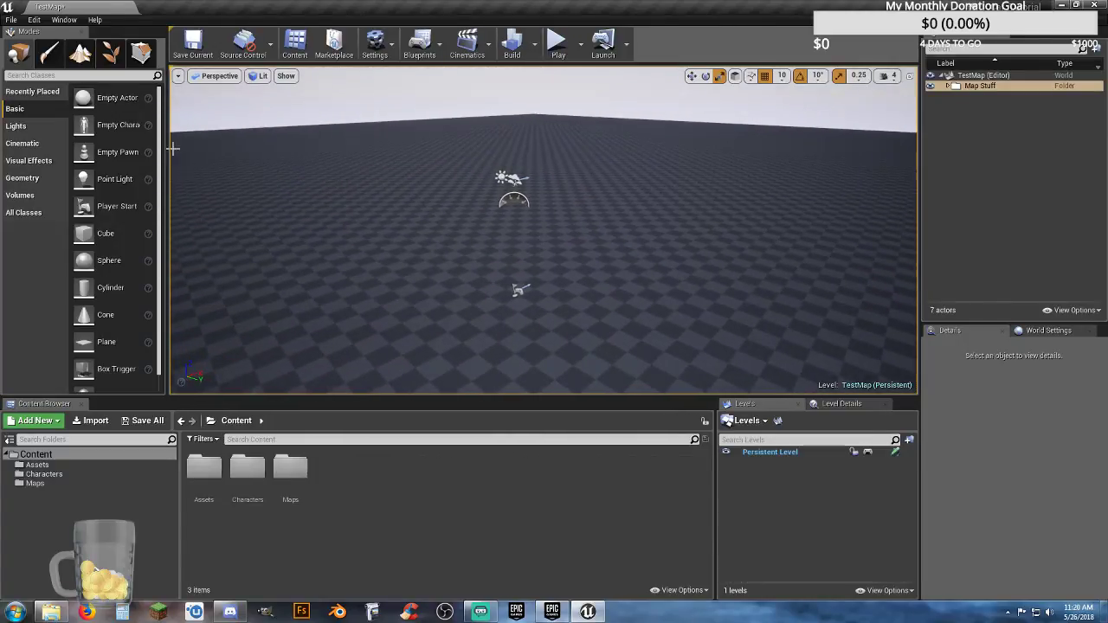
pyautogui.click(35, 421)
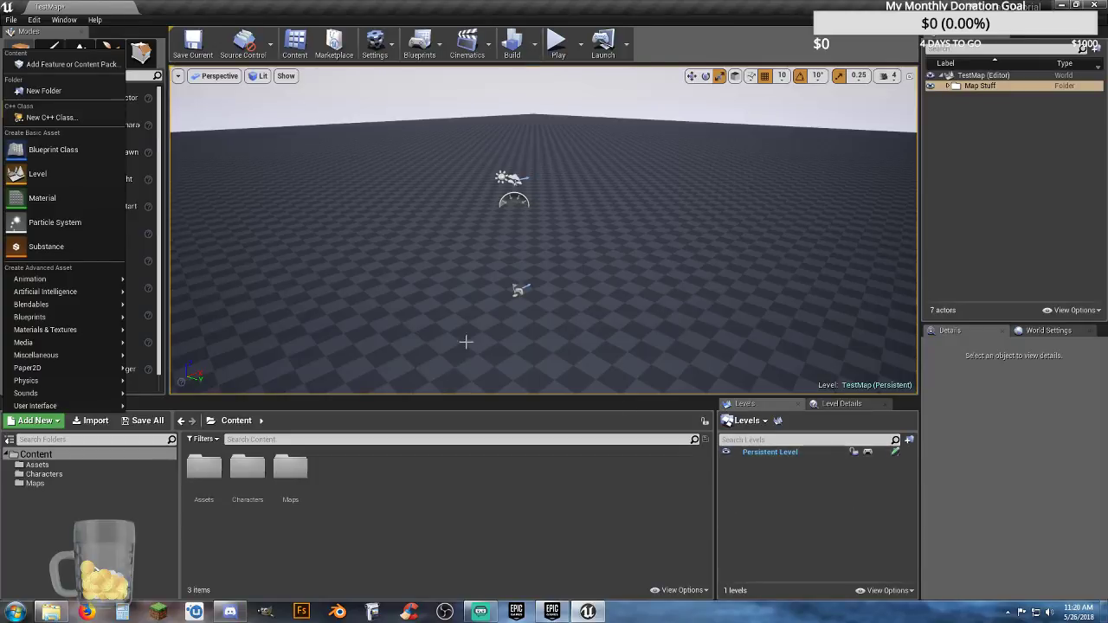
# Close the Levels and Level Details panels beside the Content Browser
pyautogui.click(30, 24)
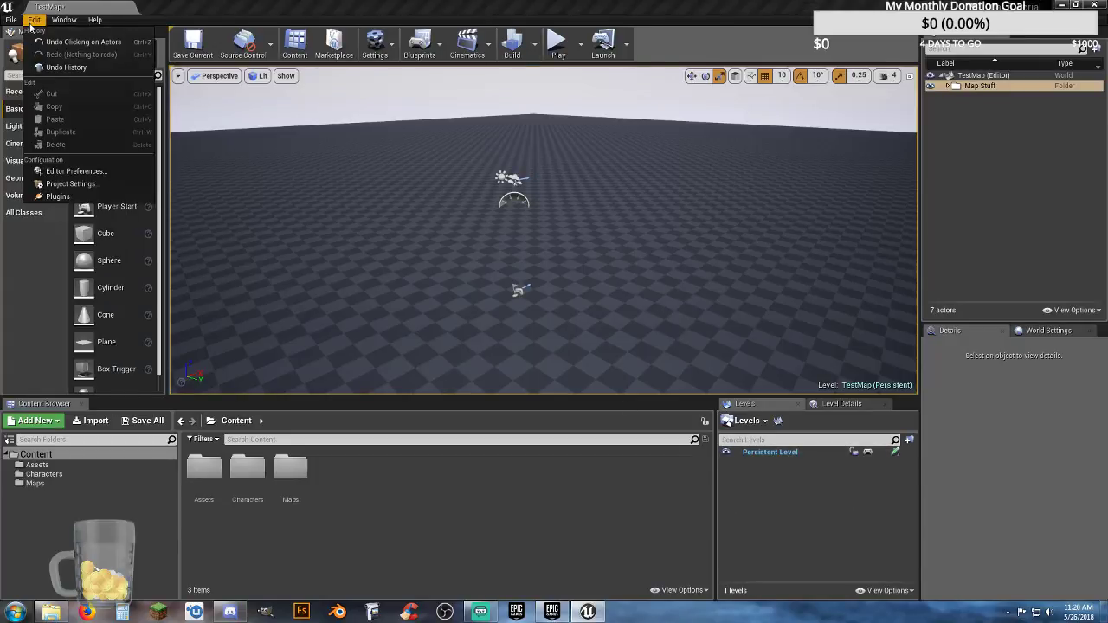
pyautogui.moveTo(74, 22)
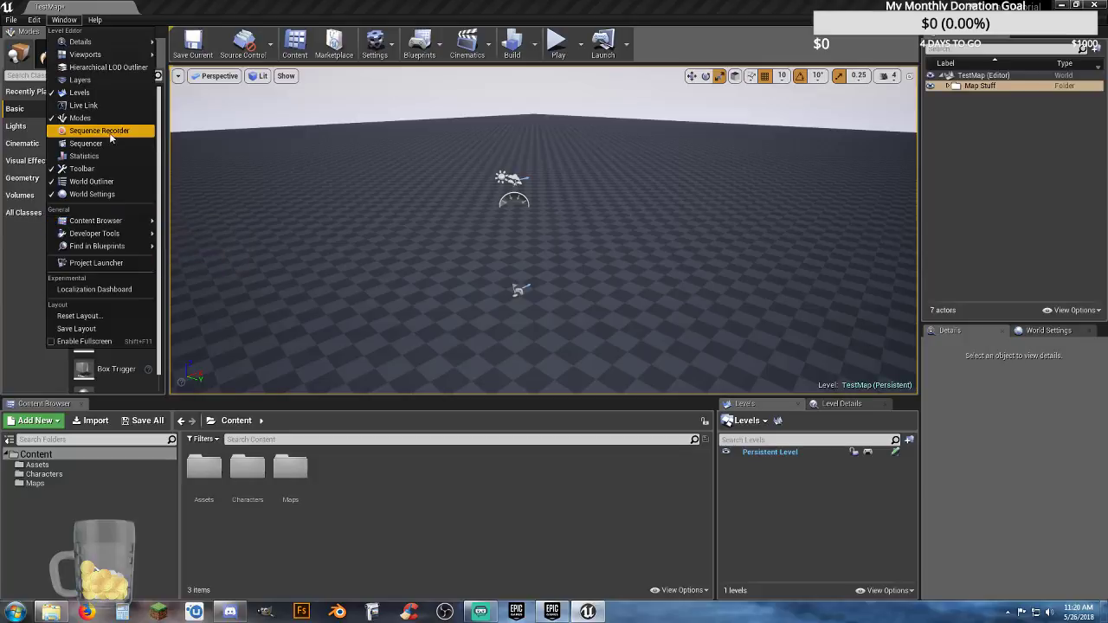
pyautogui.click(61, 94)
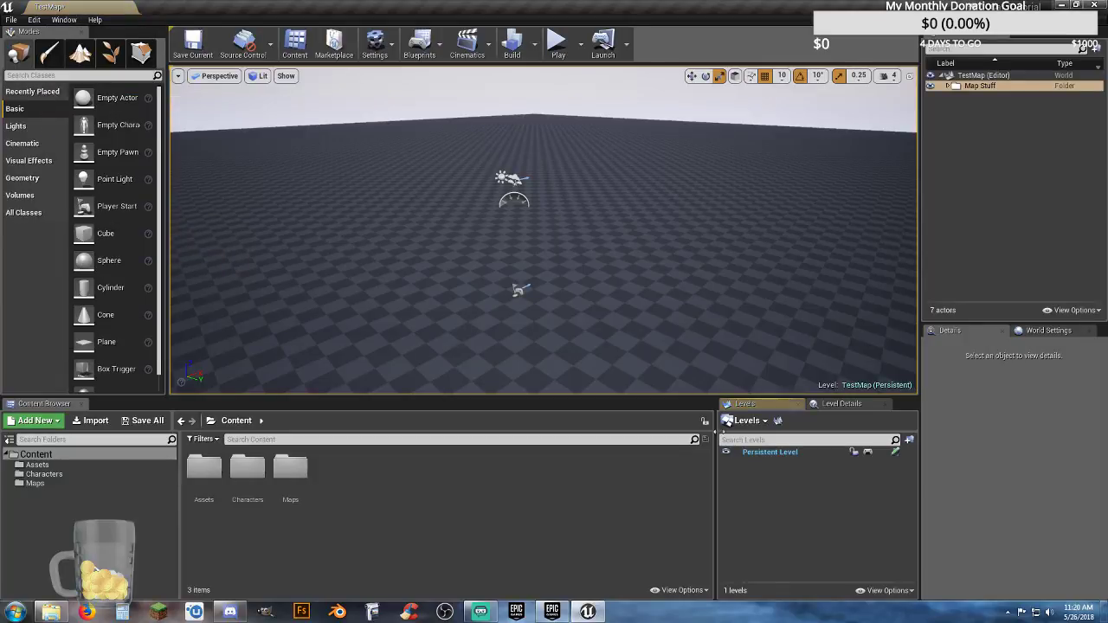
pyautogui.click(829, 403)
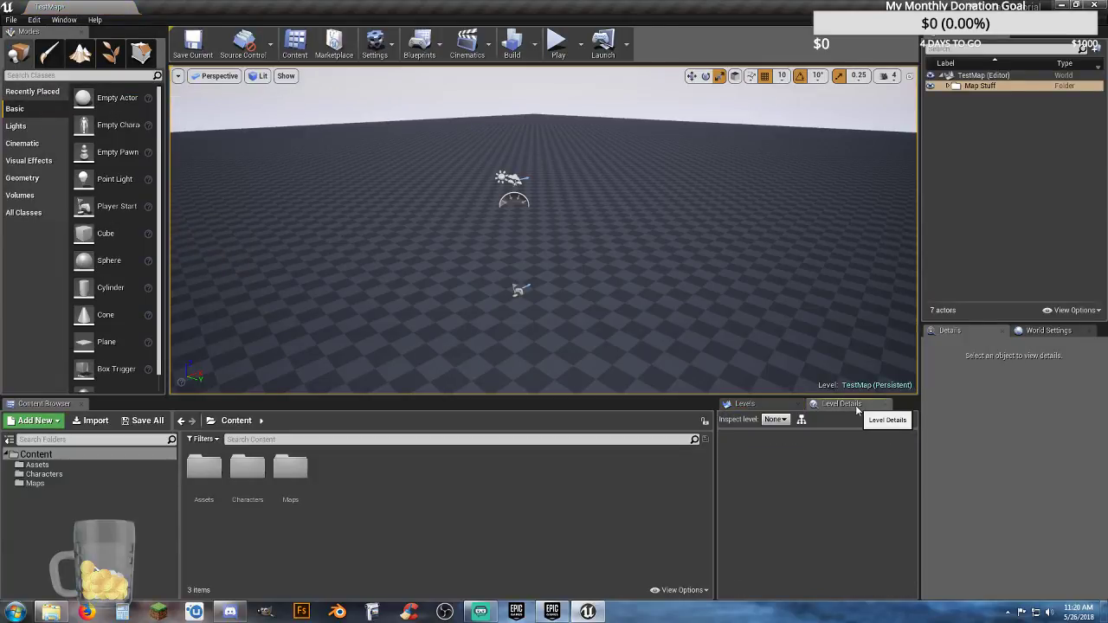
pyautogui.click(798, 405)
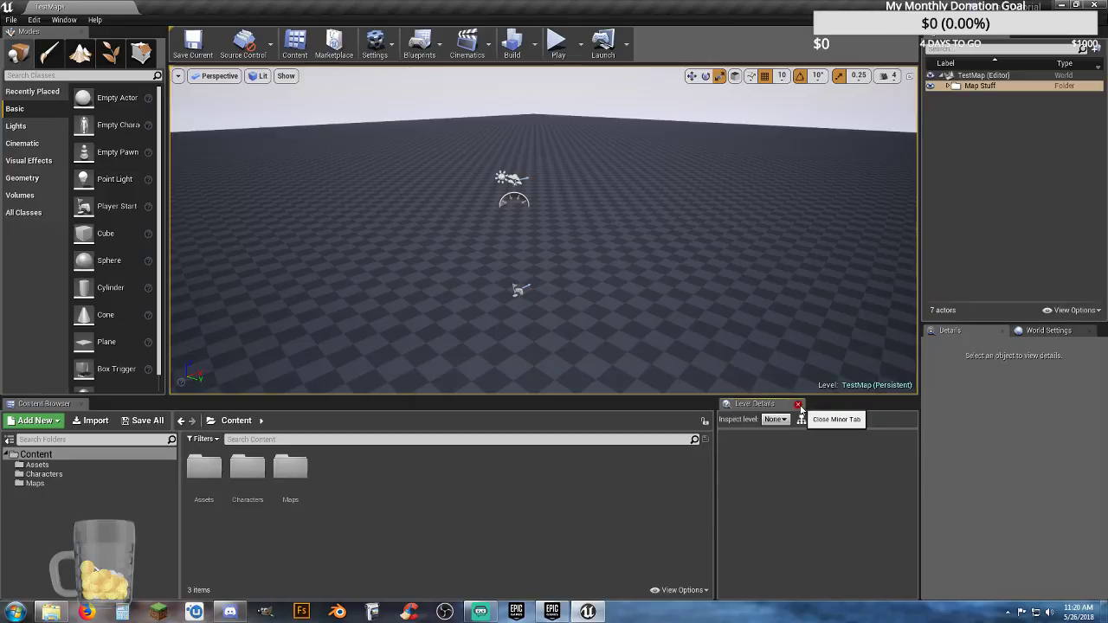
pyautogui.click(797, 405)
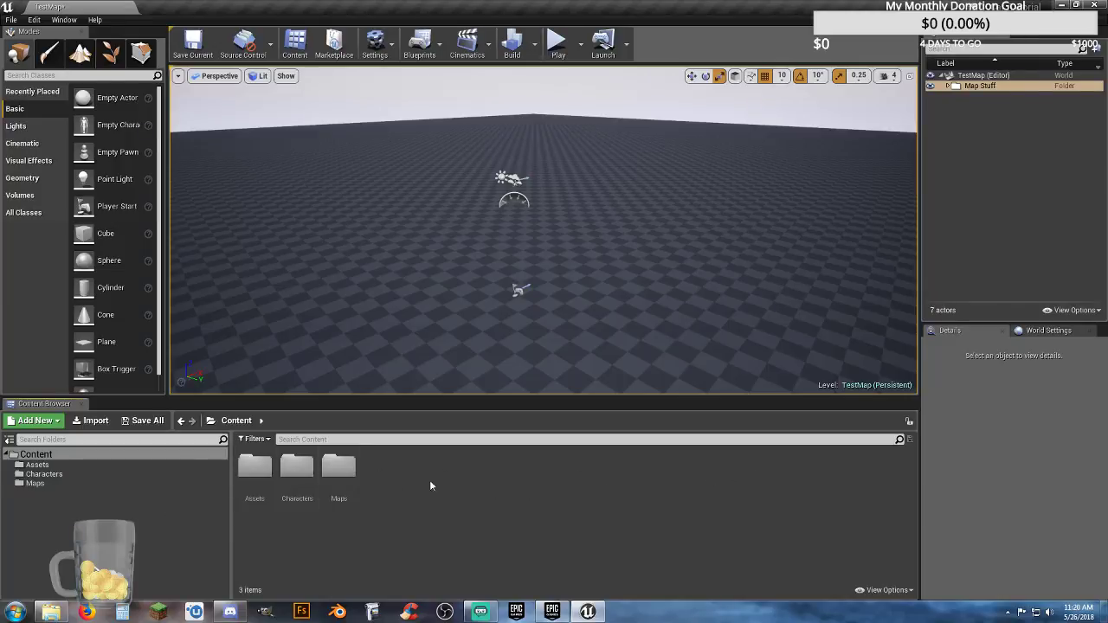
# Add the Vehicle Blueprint Feature to the project from the Content root folder and close the add-content dialog
pyautogui.click(33, 19)
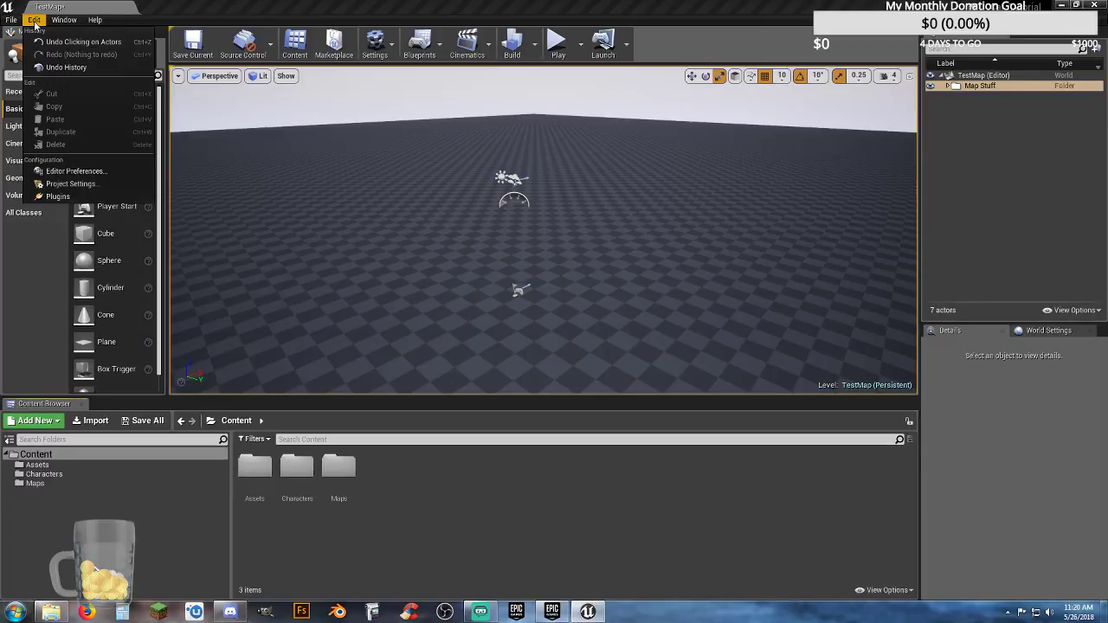
pyautogui.click(35, 483)
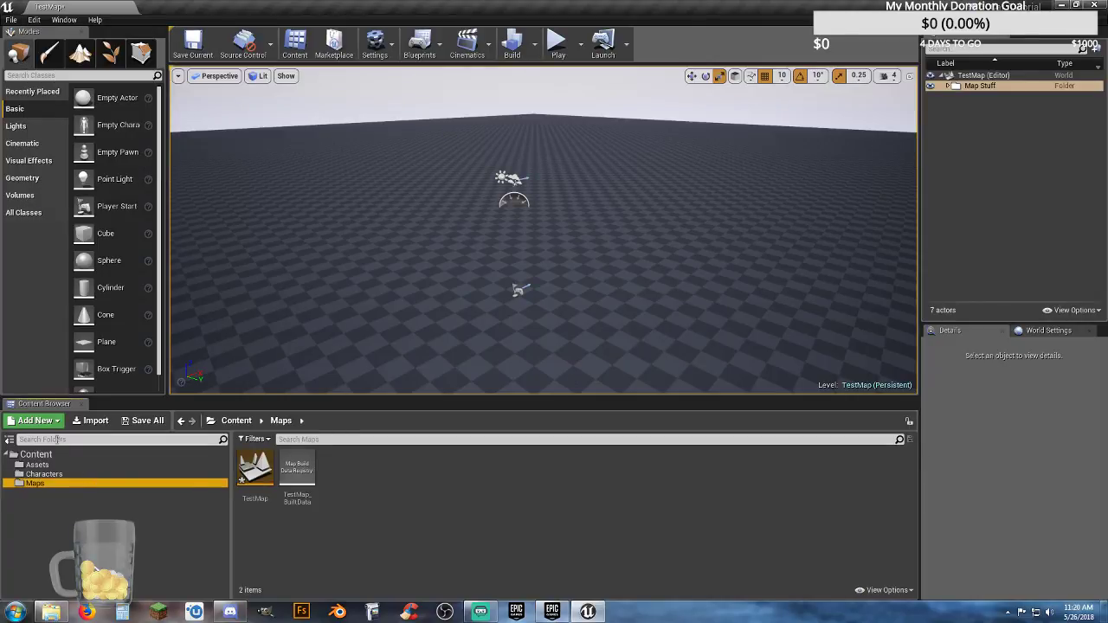
pyautogui.click(52, 454)
pyautogui.click(45, 424)
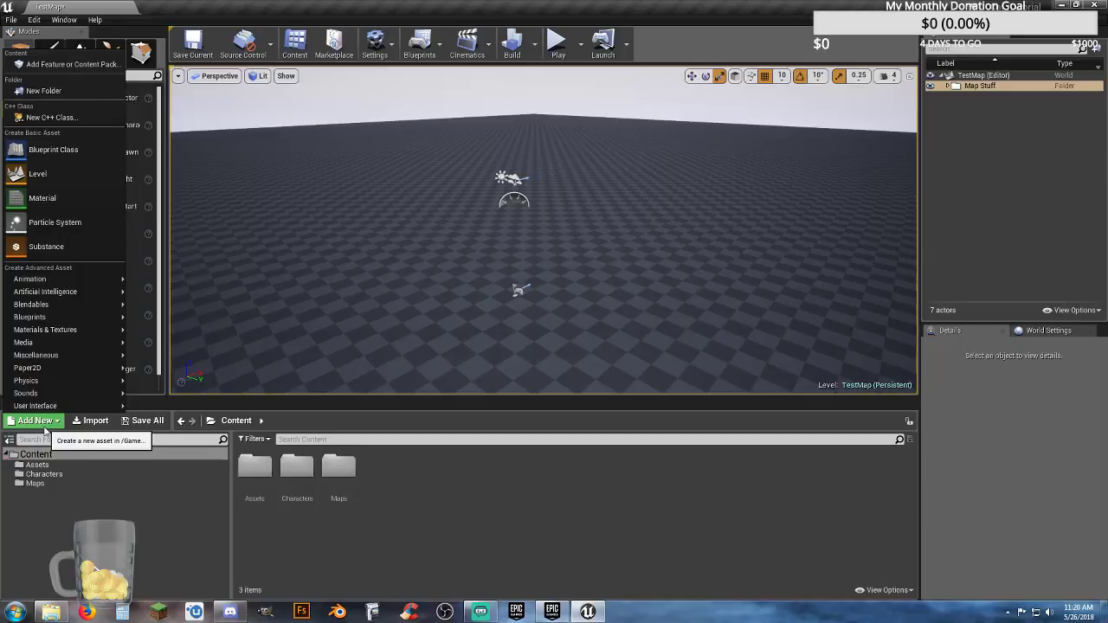
pyautogui.click(53, 66)
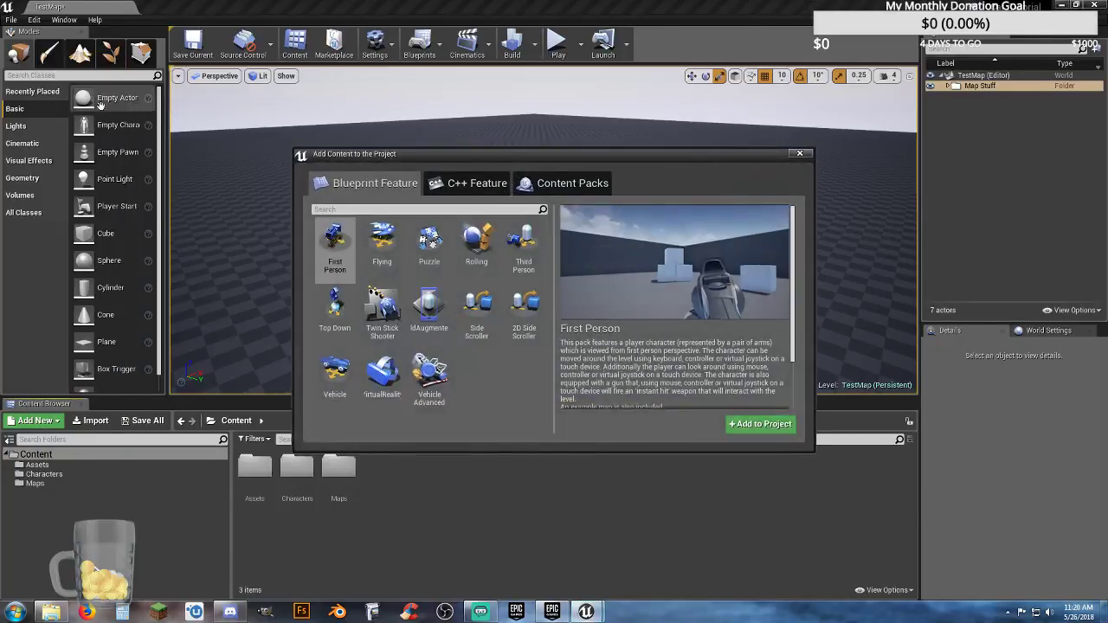
pyautogui.click(335, 377)
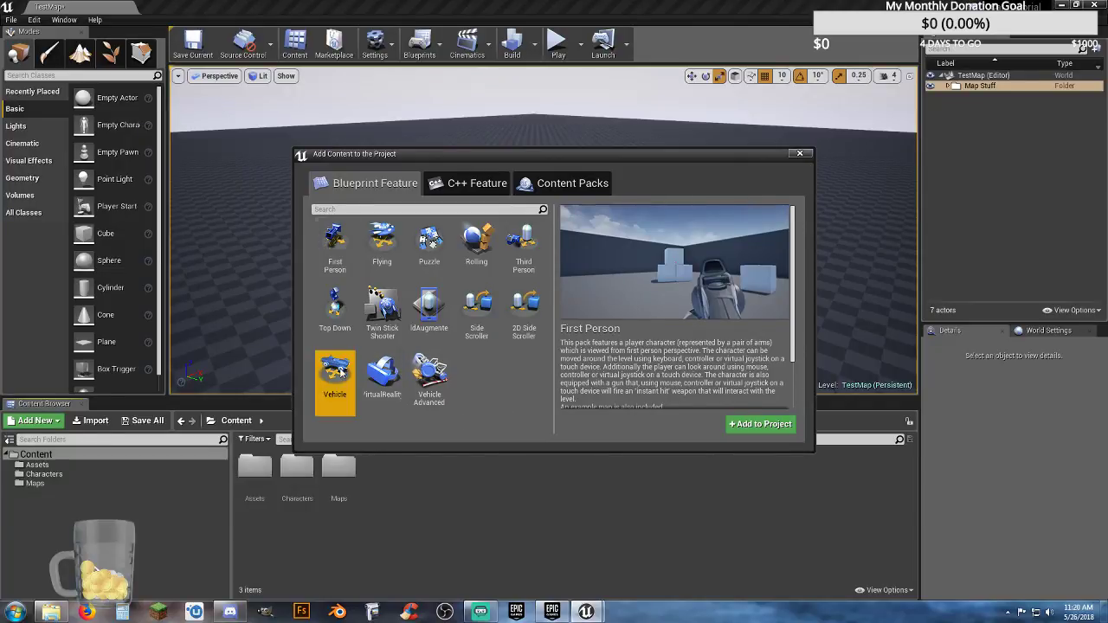
pyautogui.click(748, 428)
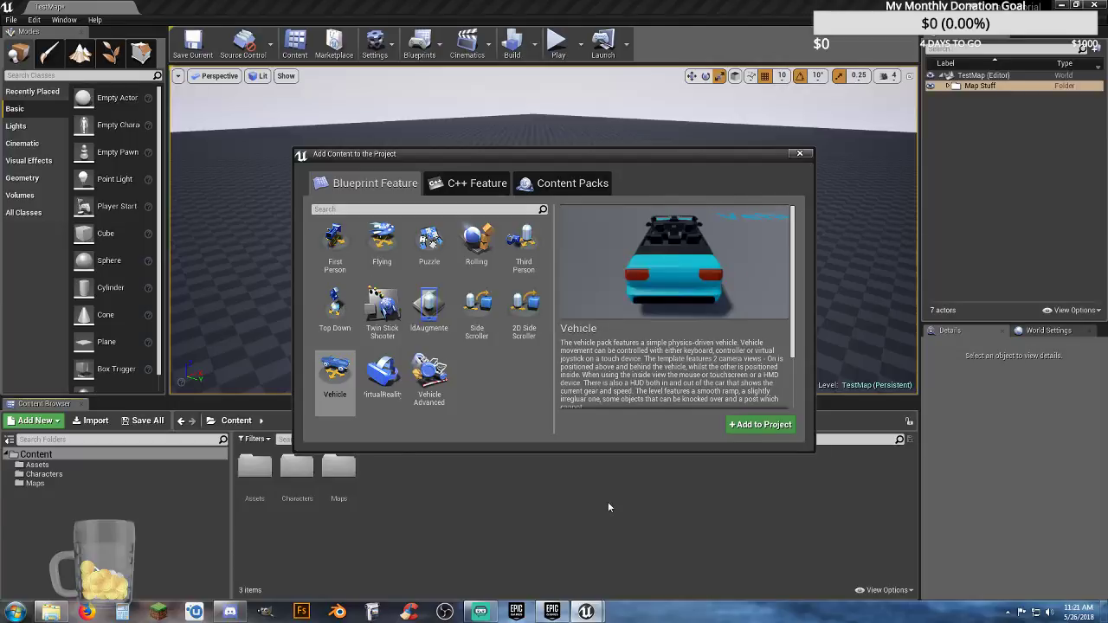
pyautogui.click(800, 154)
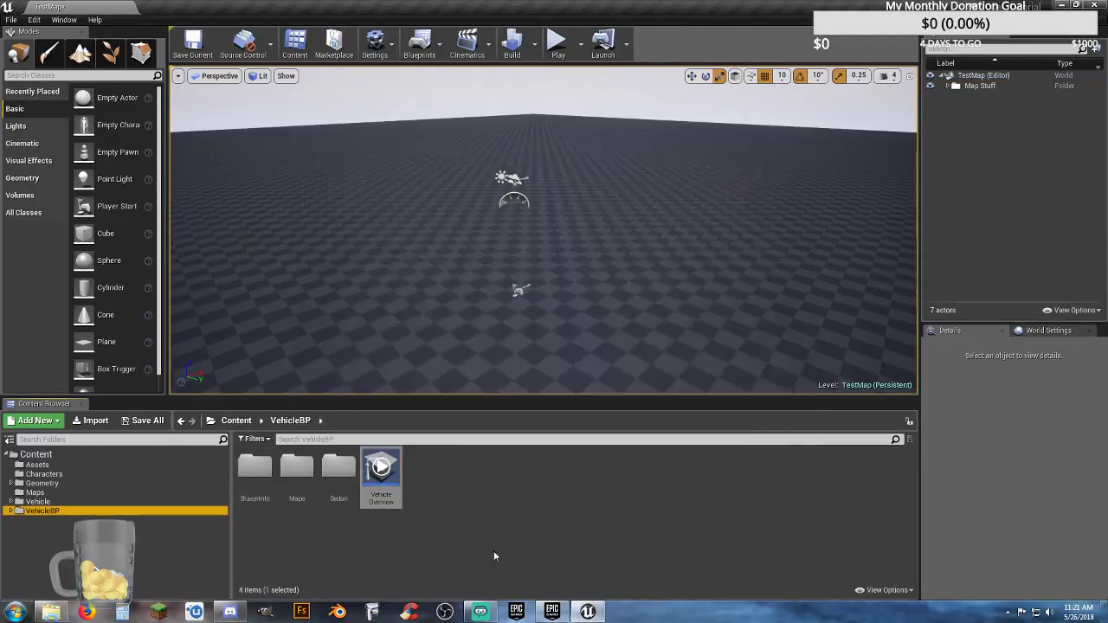
pyautogui.click(504, 534)
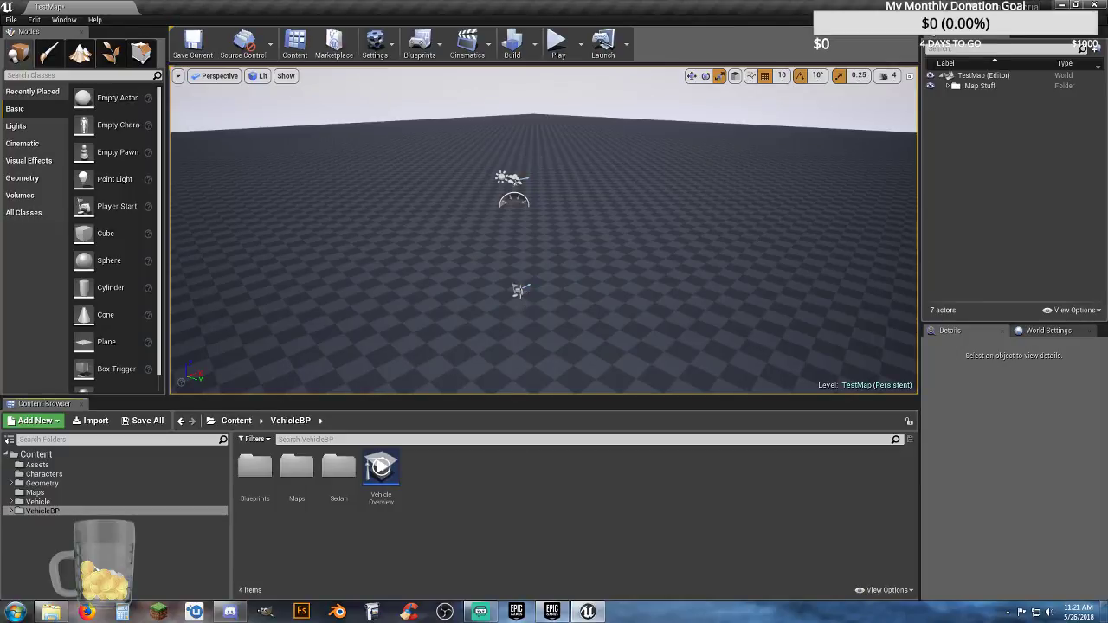
# Set TestMap's GameMode Override to VehicleGameMode in the World Settings and expand the selected game mode's classes
pyautogui.moveTo(536, 307); pyautogui.dragTo(483, 331, button='right')
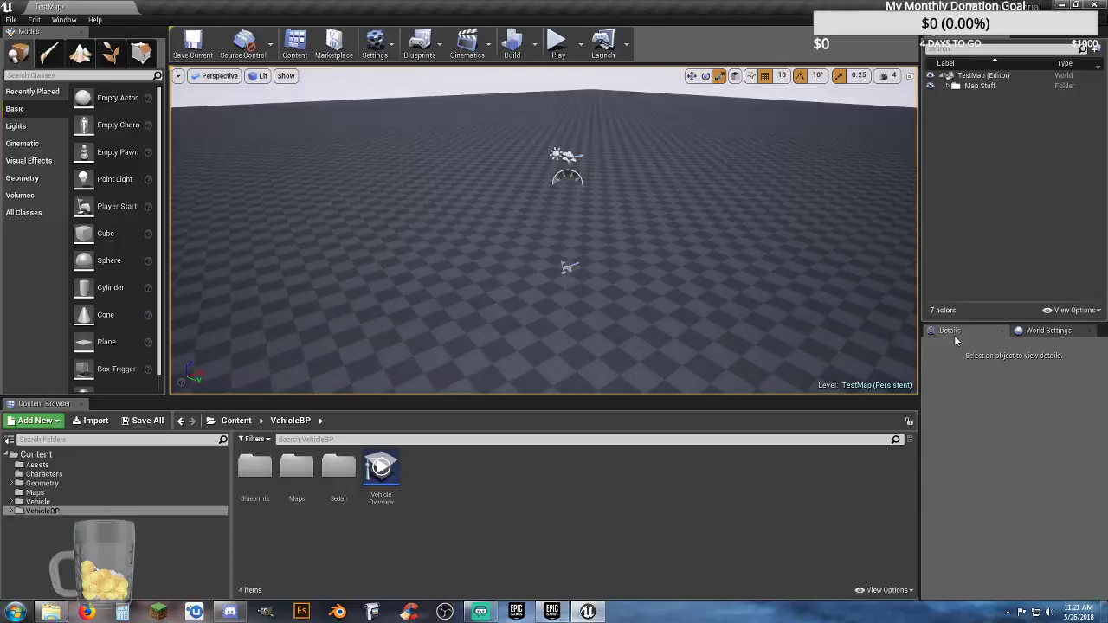
pyautogui.click(1045, 331)
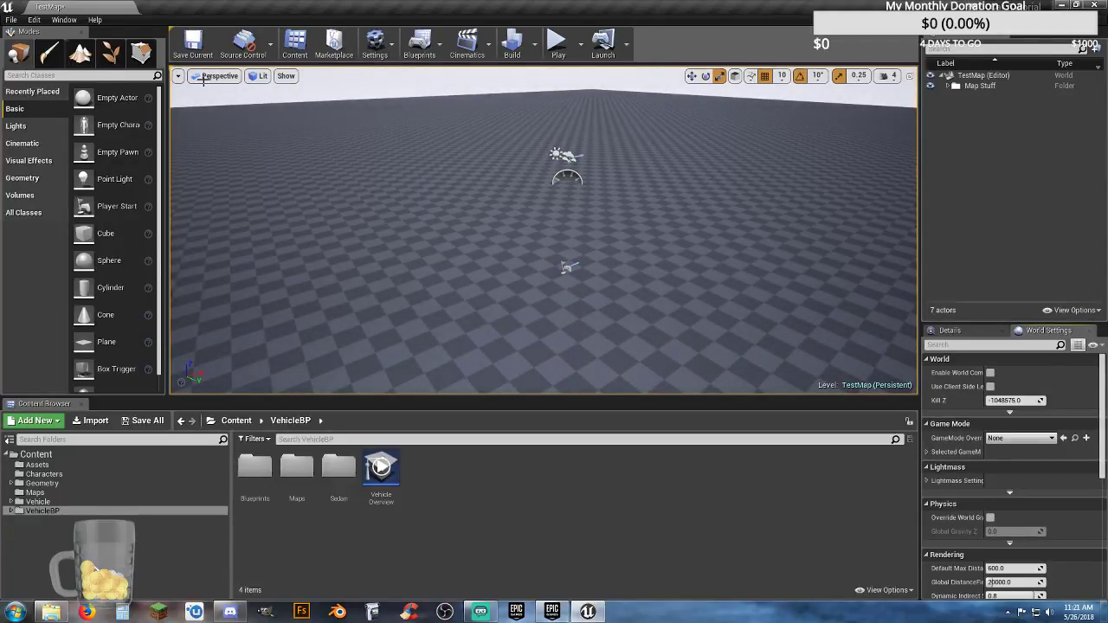
pyautogui.click(59, 19)
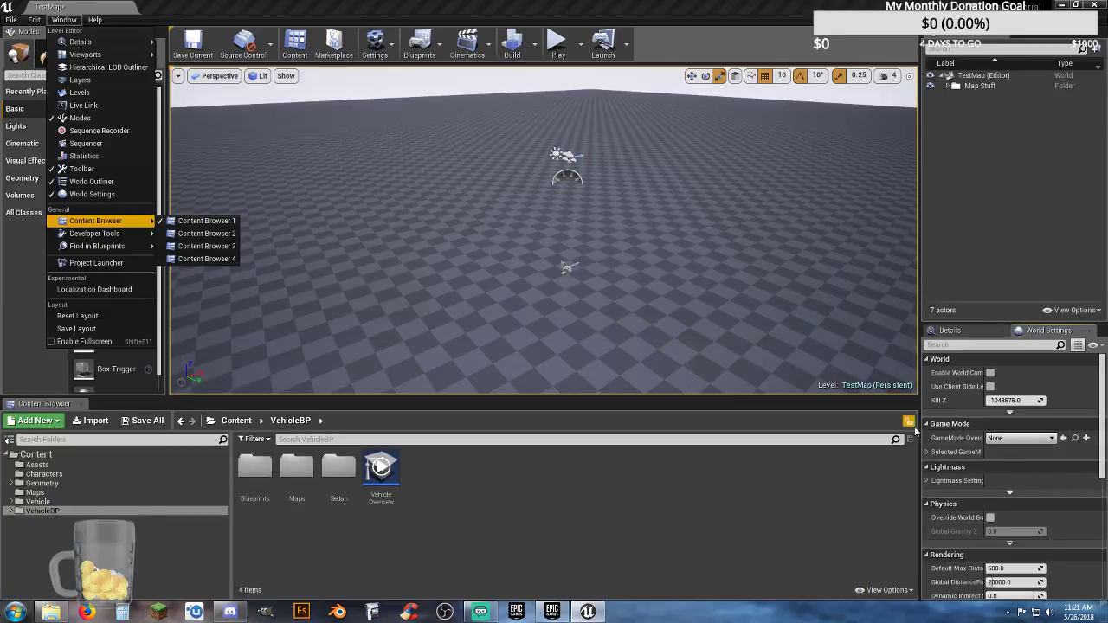
pyautogui.click(1045, 444)
pyautogui.click(1045, 442)
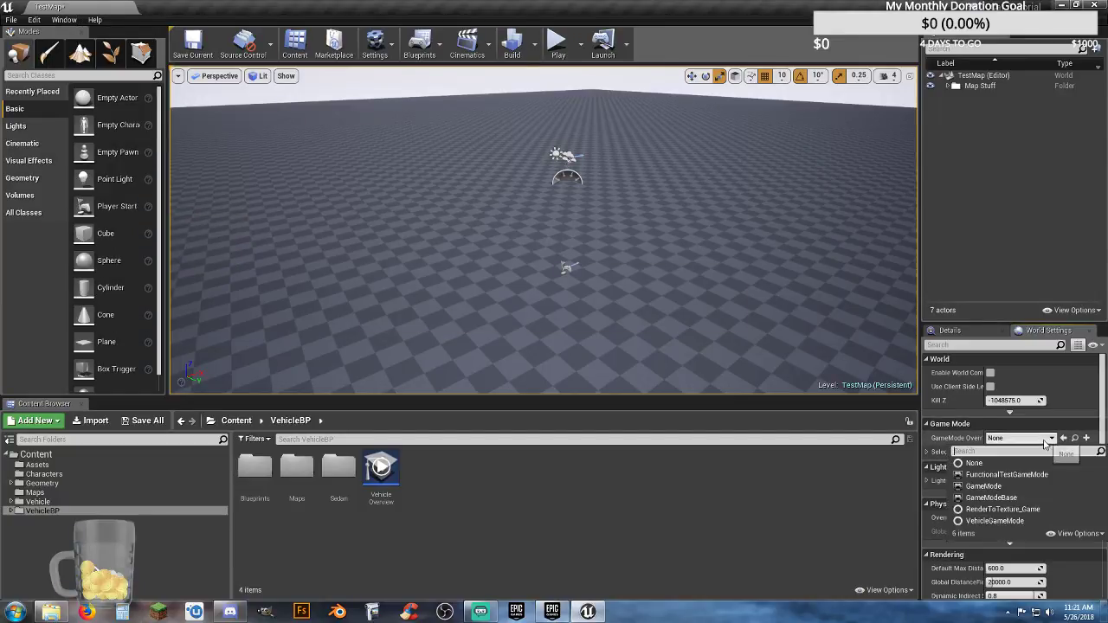
pyautogui.click(1000, 521)
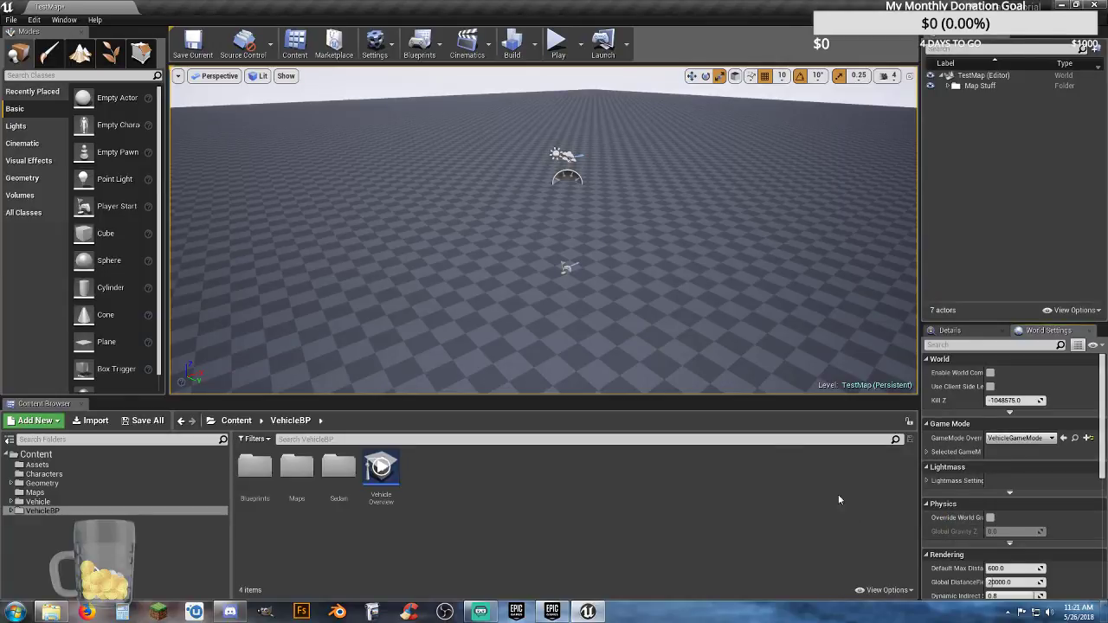
pyautogui.click(929, 452)
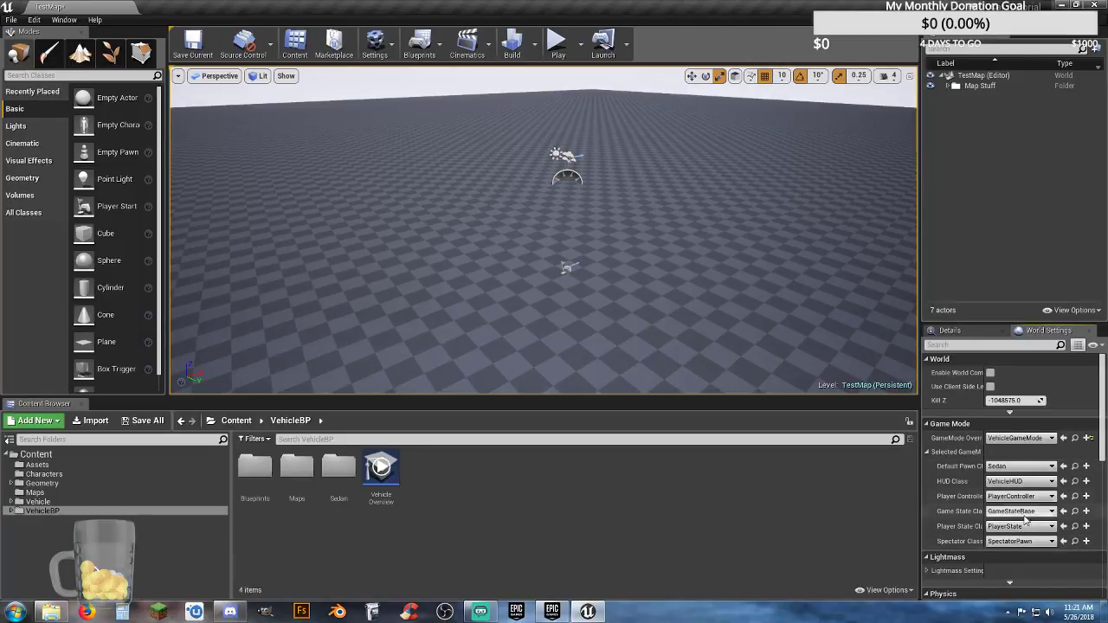
# Test-drive the sedan in a play session, steering, braking and switching between the chase and in-car cameras, and end the session
pyautogui.click(557, 43)
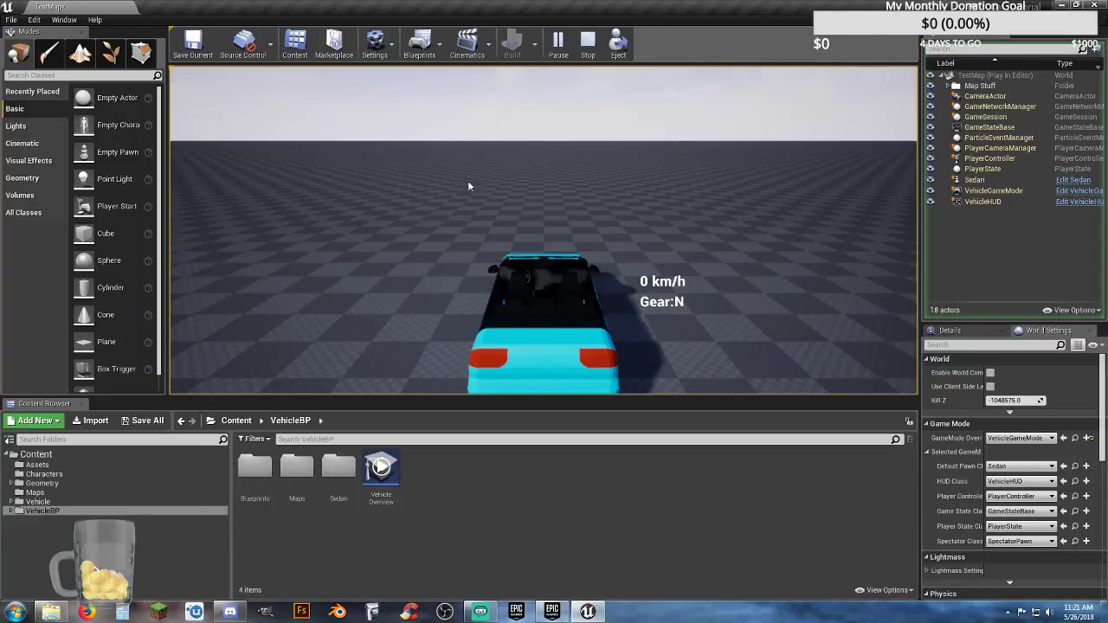
pyautogui.click(596, 215)
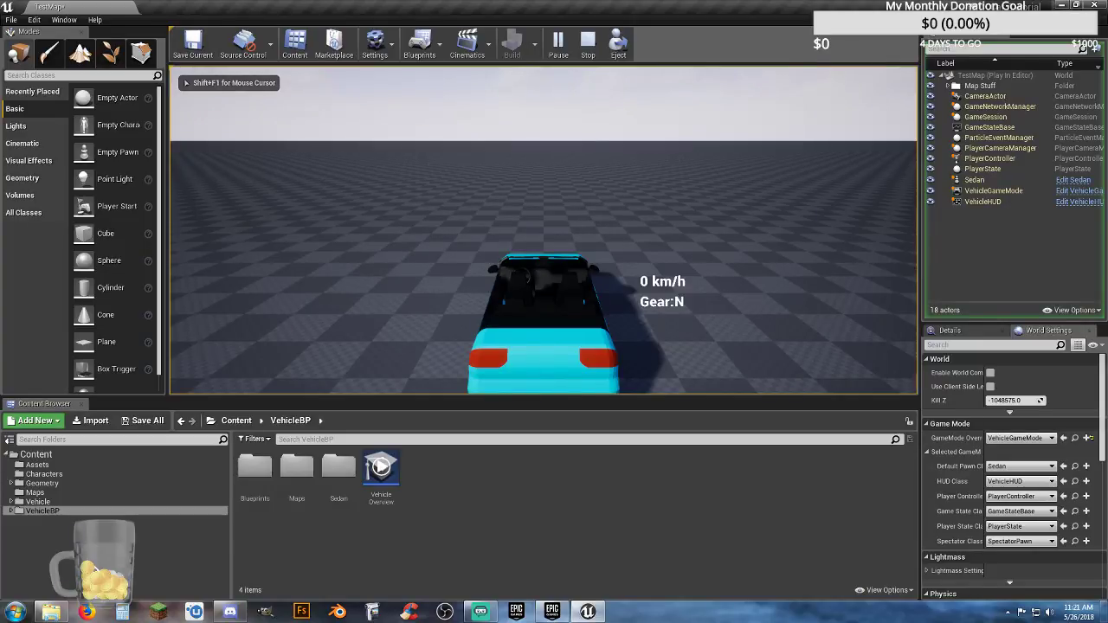
pyautogui.press('w')
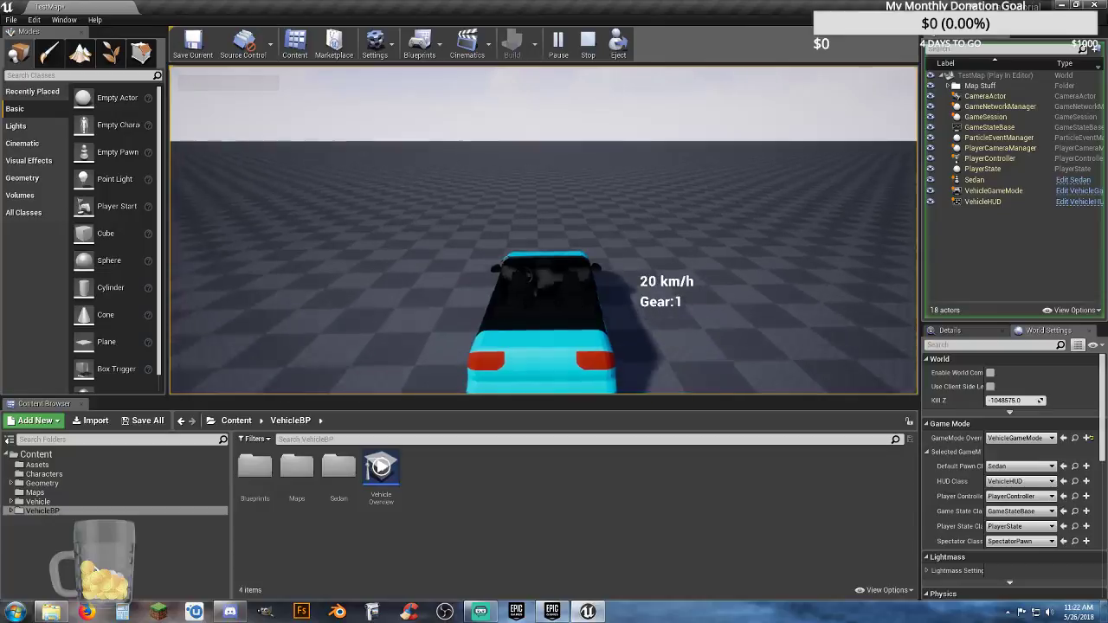
pyautogui.press('a')
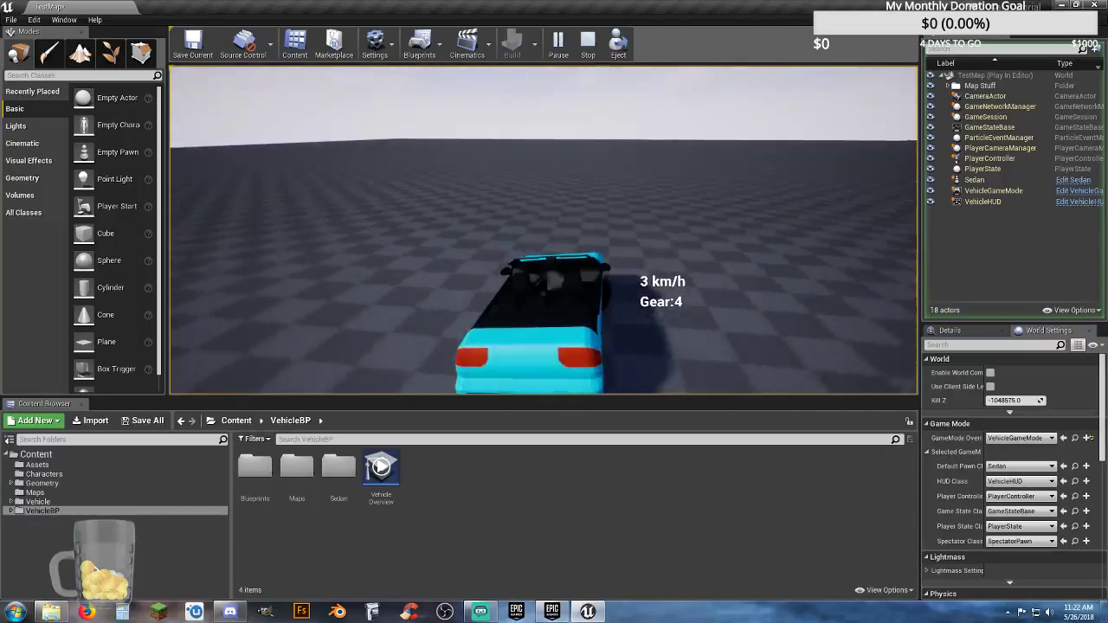
pyautogui.press('Tab')
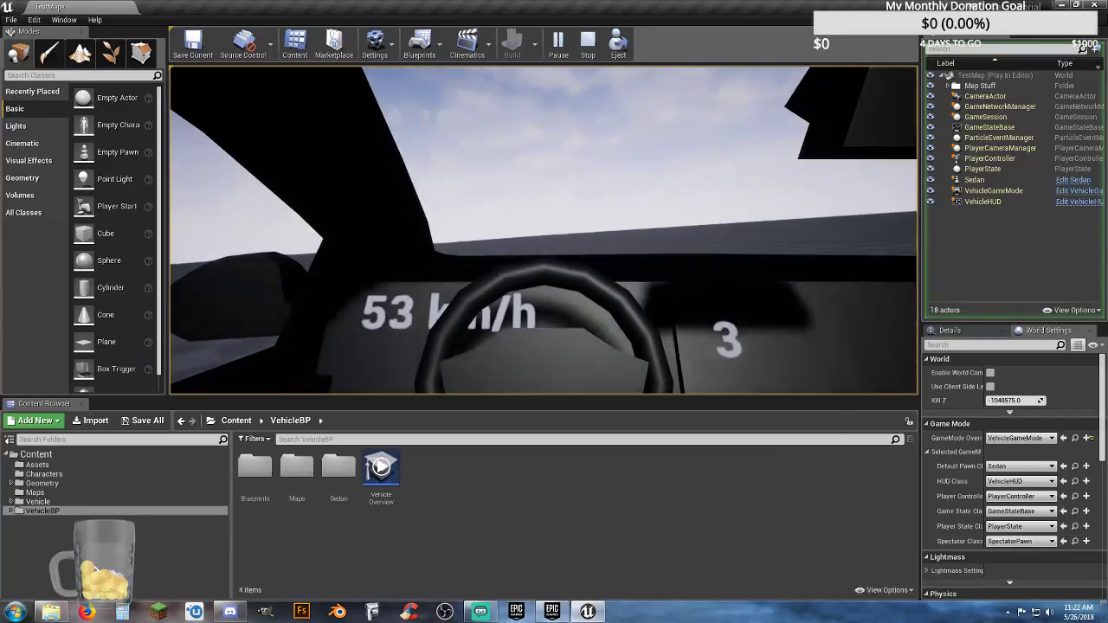
pyautogui.press('d')
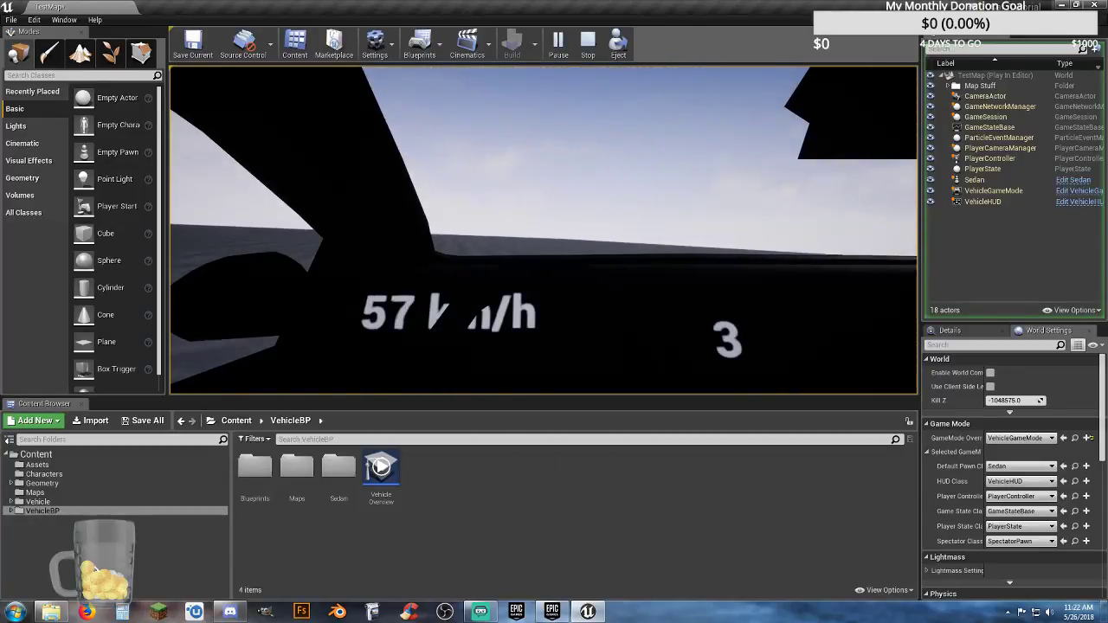
pyautogui.press('Tab')
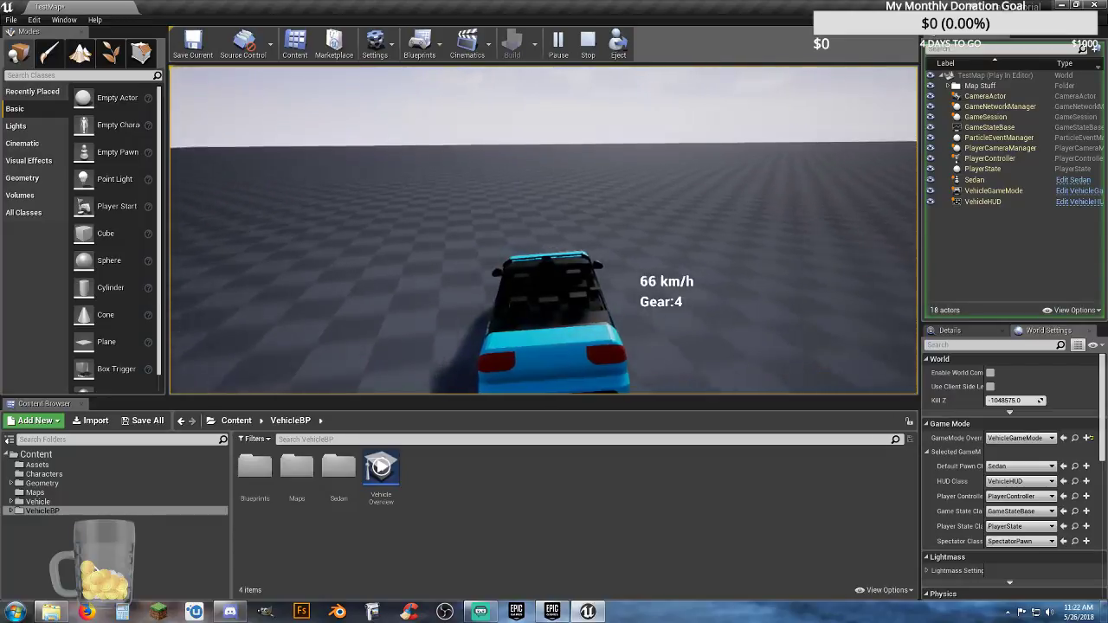
pyautogui.press('d')
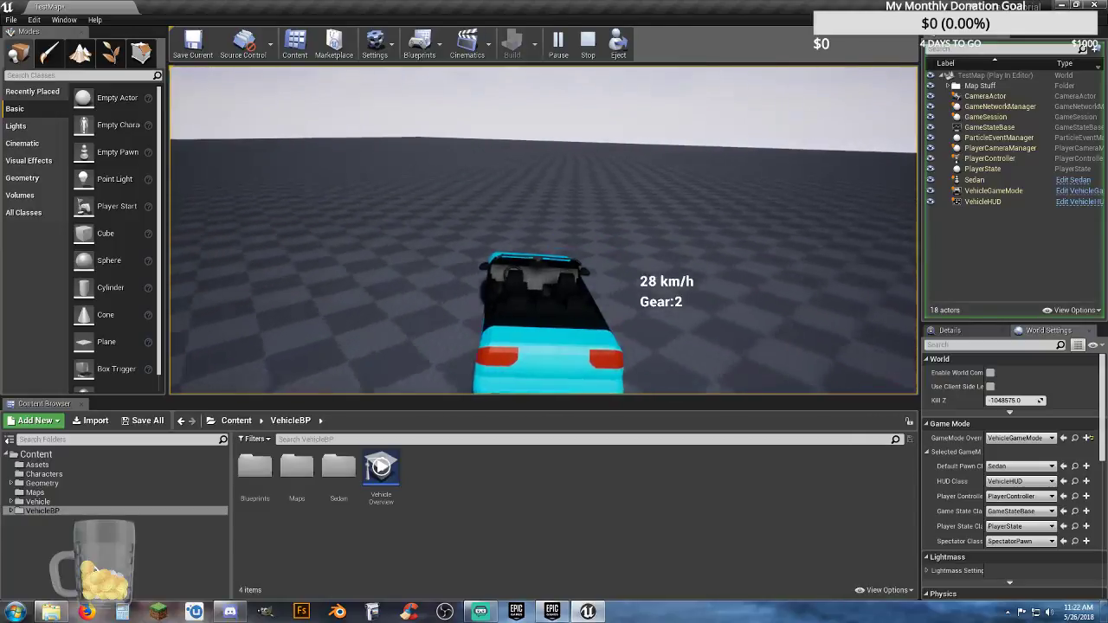
pyautogui.press('d')
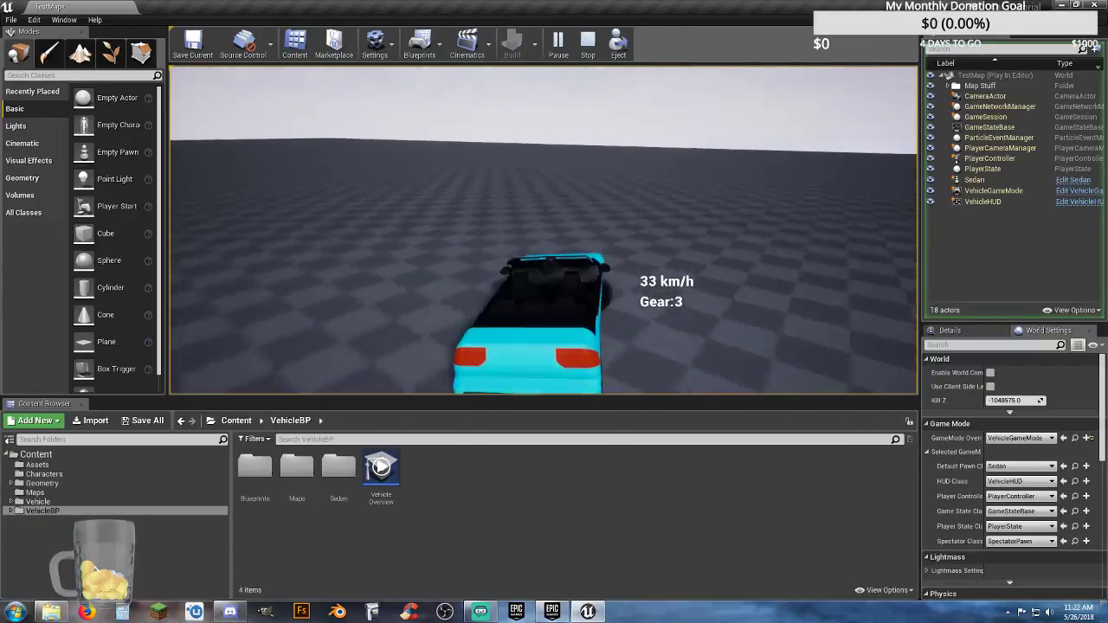
pyautogui.press('space')
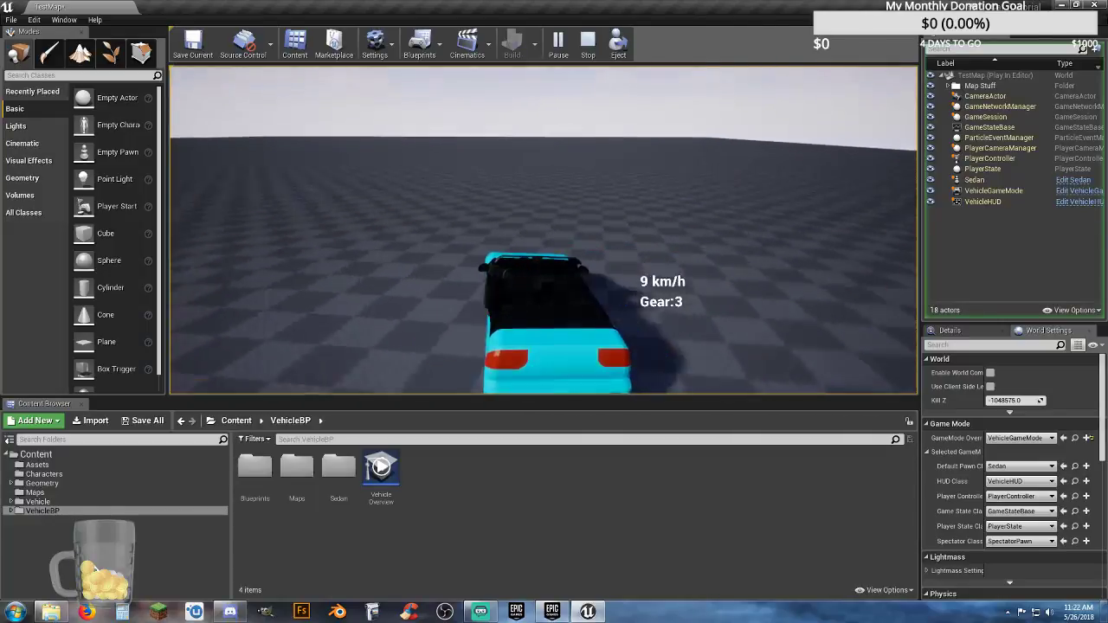
pyautogui.press('Escape')
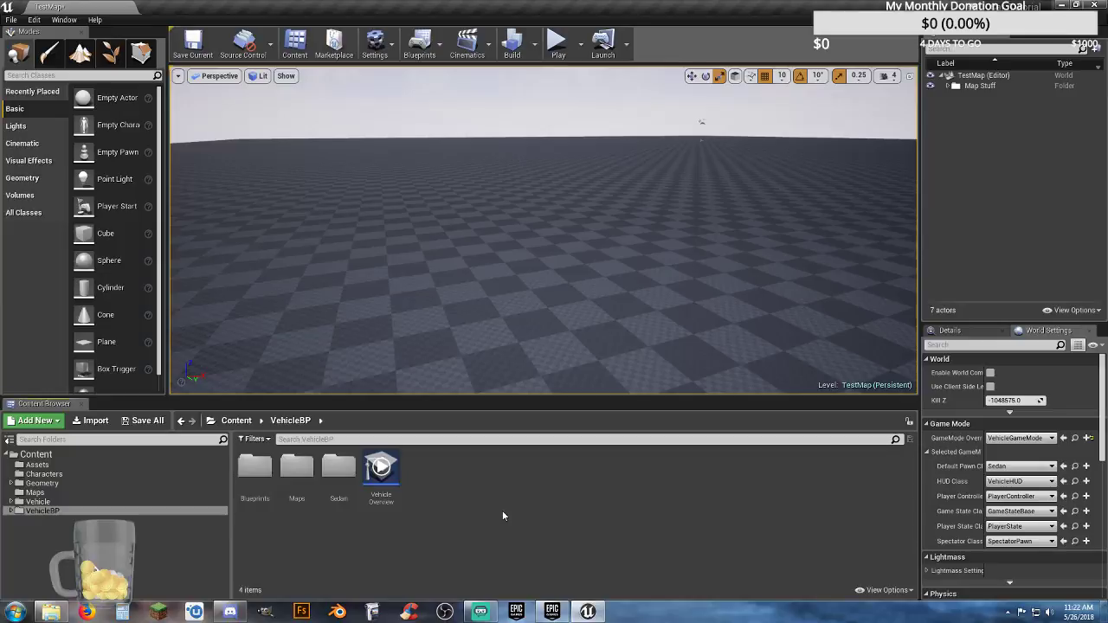
# Open the Sedan blueprint from the Sedan folder under VehicleBP
pyautogui.click(10, 511)
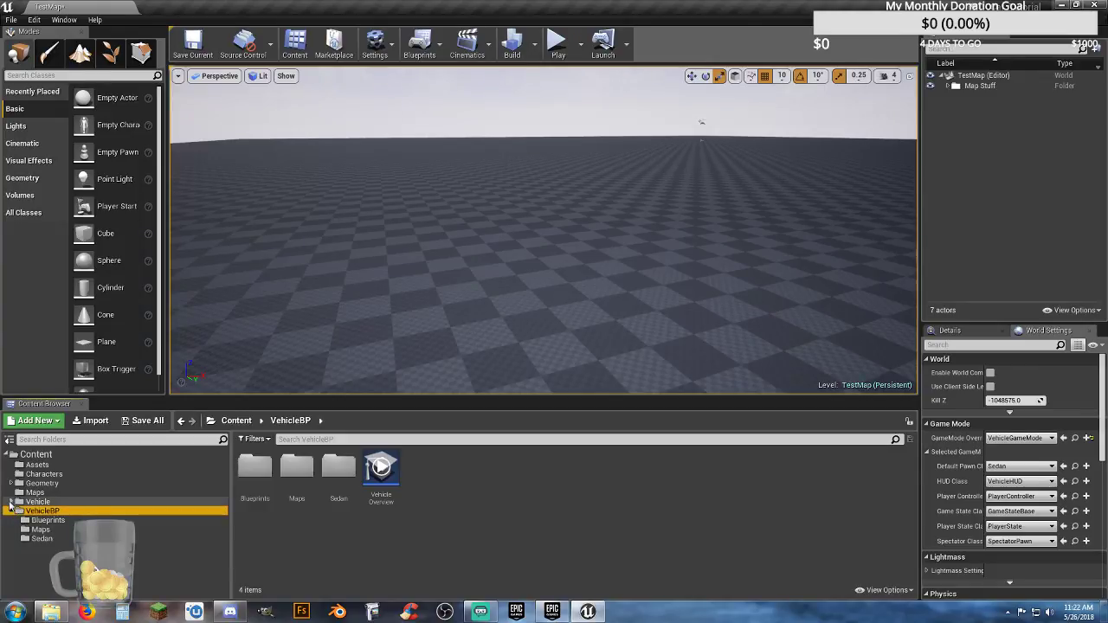
pyautogui.click(38, 540)
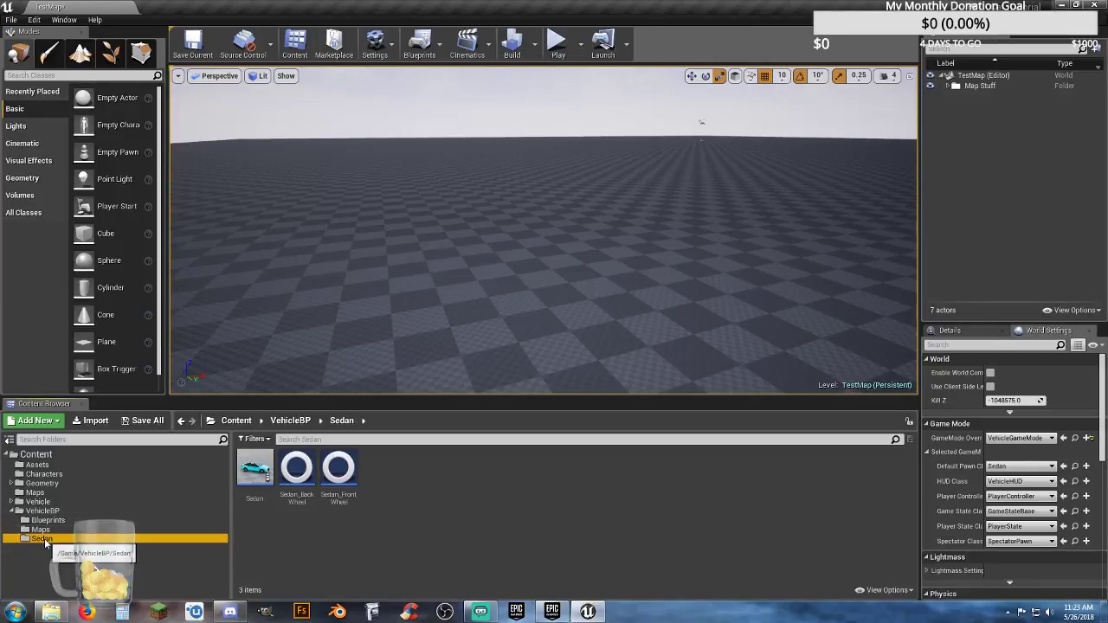
pyautogui.click(252, 508)
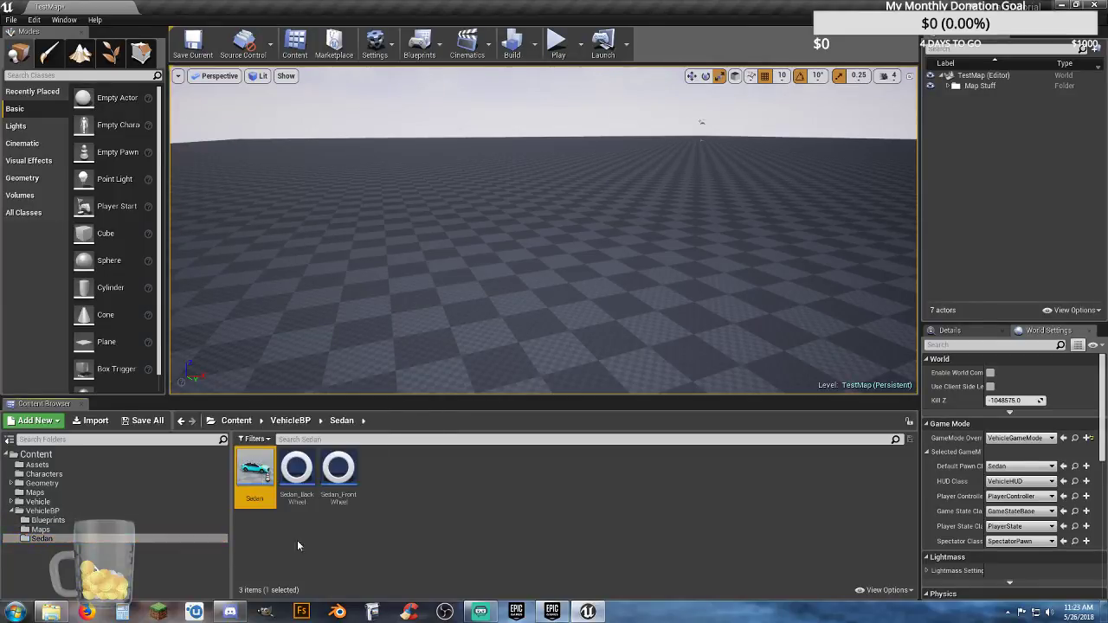
pyautogui.doubleClick(259, 478)
# Examine the Sedan's Event Graph, including the internal camera, Toggle Camera, steering and throttle input sections, and close the blueprint
pyautogui.scroll(-4, 462, 287)
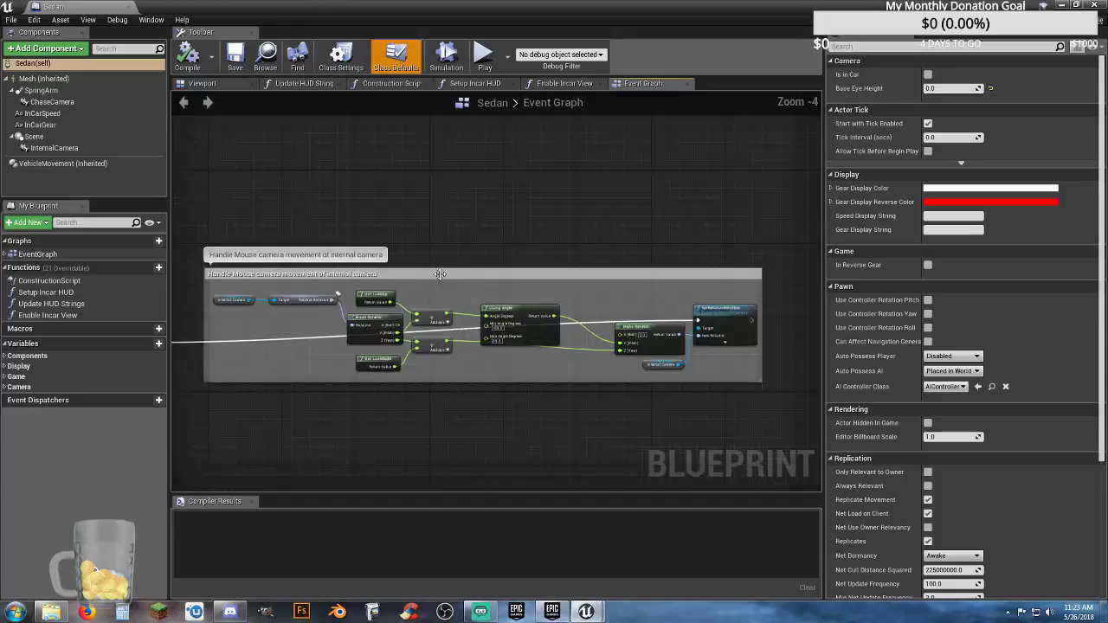
pyautogui.moveTo(437, 274); pyautogui.dragTo(543, 292, button='right')
pyautogui.scroll(2, 470, 317)
pyautogui.moveTo(449, 343); pyautogui.dragTo(356, 299, button='right')
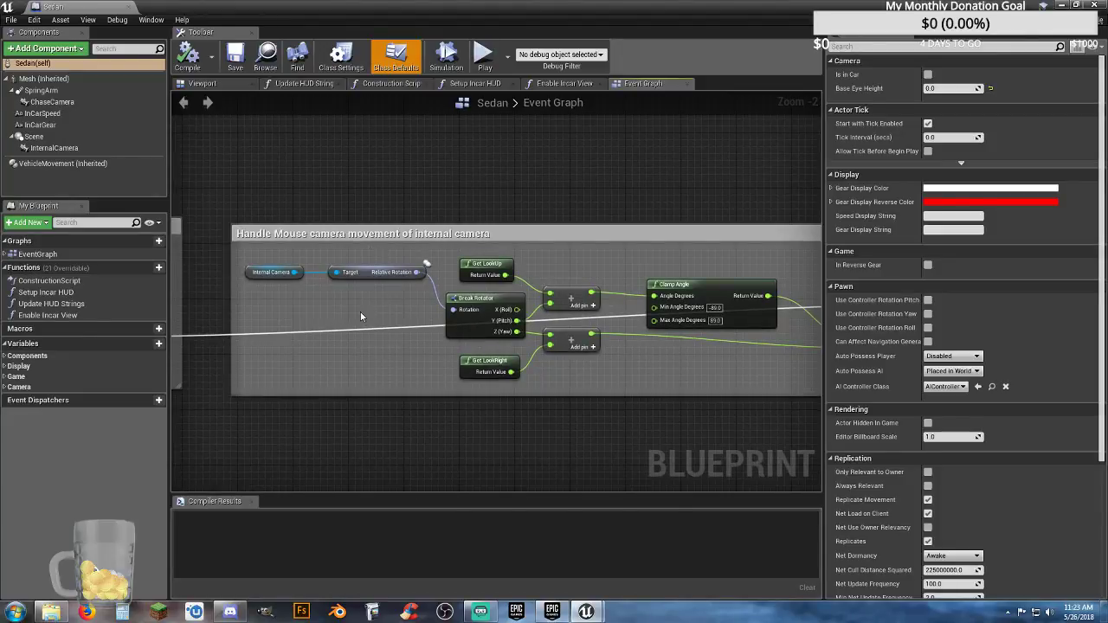
pyautogui.scroll(-4, 361, 317)
pyautogui.moveTo(285, 344); pyautogui.dragTo(676, 416, button='right')
pyautogui.moveTo(442, 231); pyautogui.dragTo(459, 170, button='right')
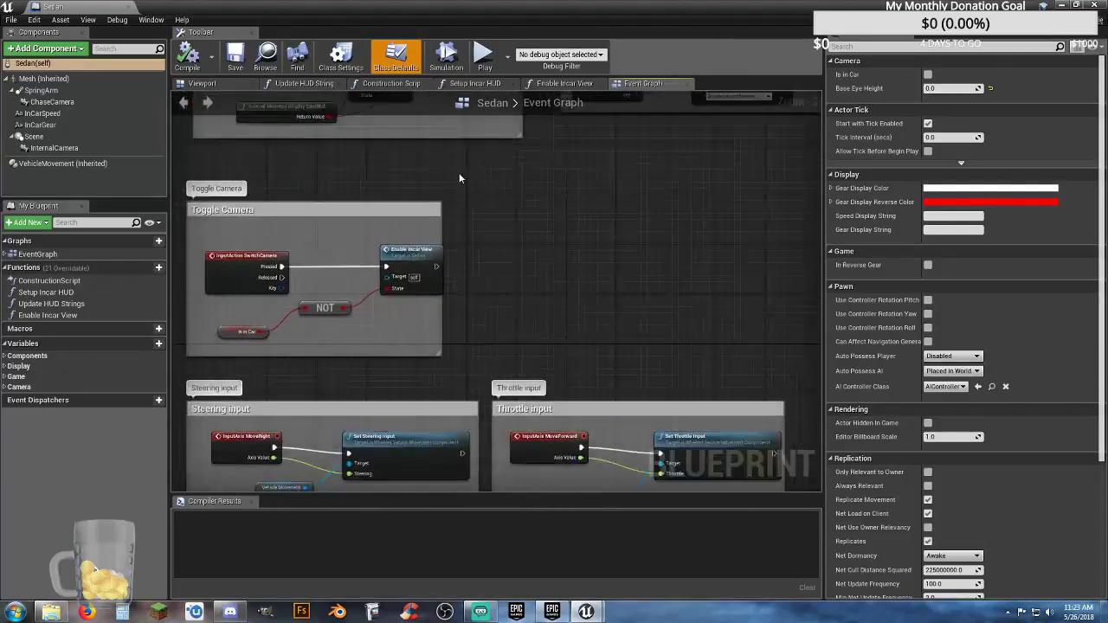
pyautogui.click(132, 10)
pyautogui.click(133, 11)
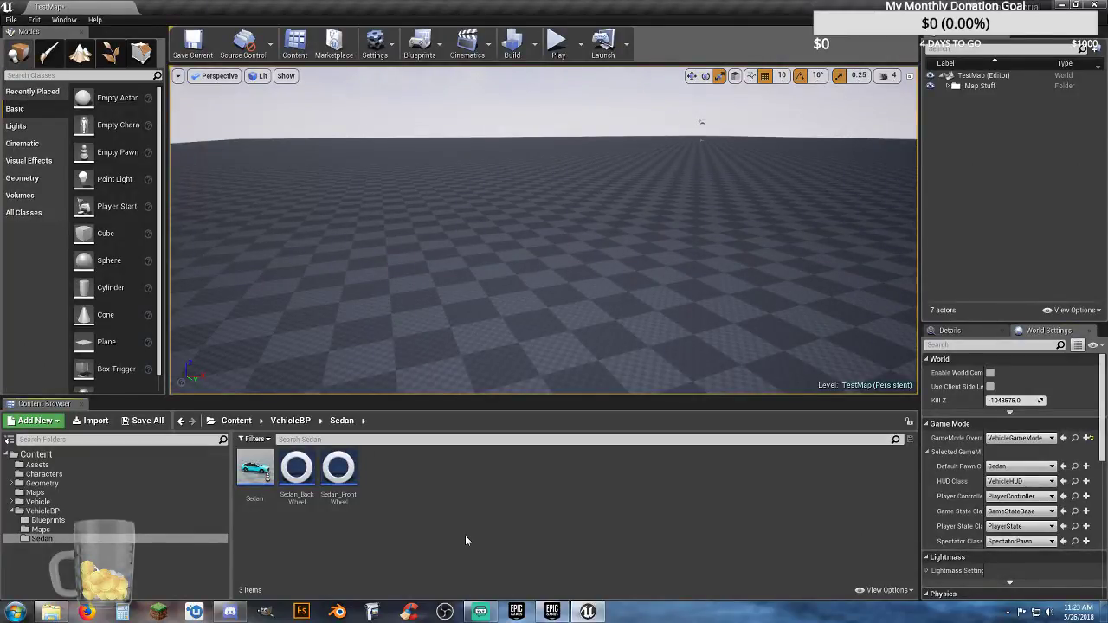
# Create a Blueprints folder inside the Characters folder and open it
pyautogui.moveTo(502, 276); pyautogui.dragTo(537, 218, button='right')
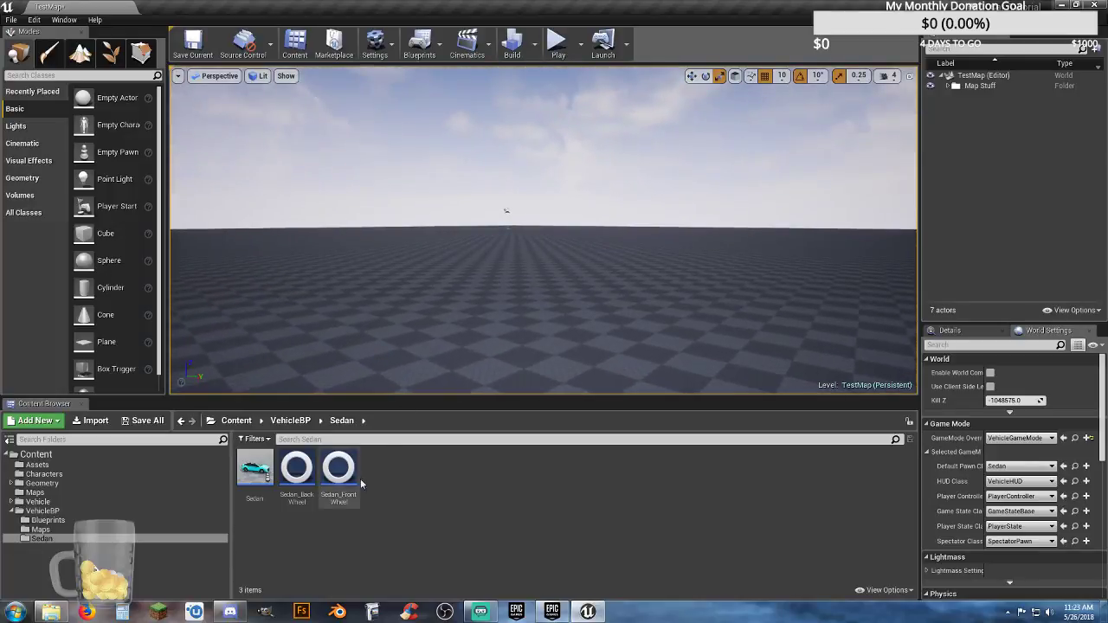
pyautogui.click(256, 475)
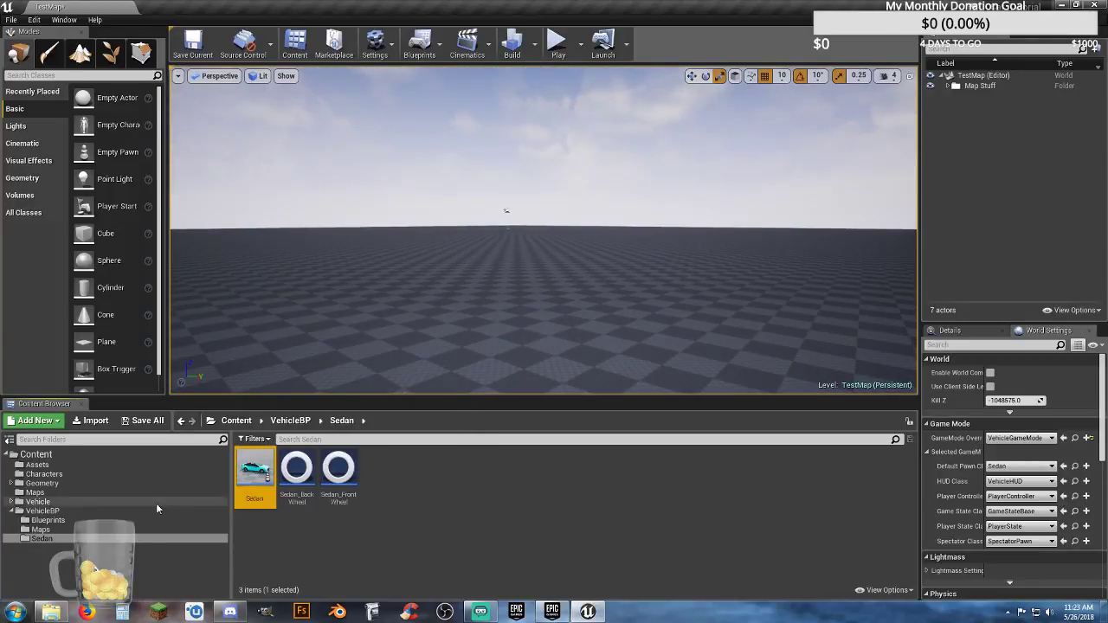
pyautogui.click(22, 475)
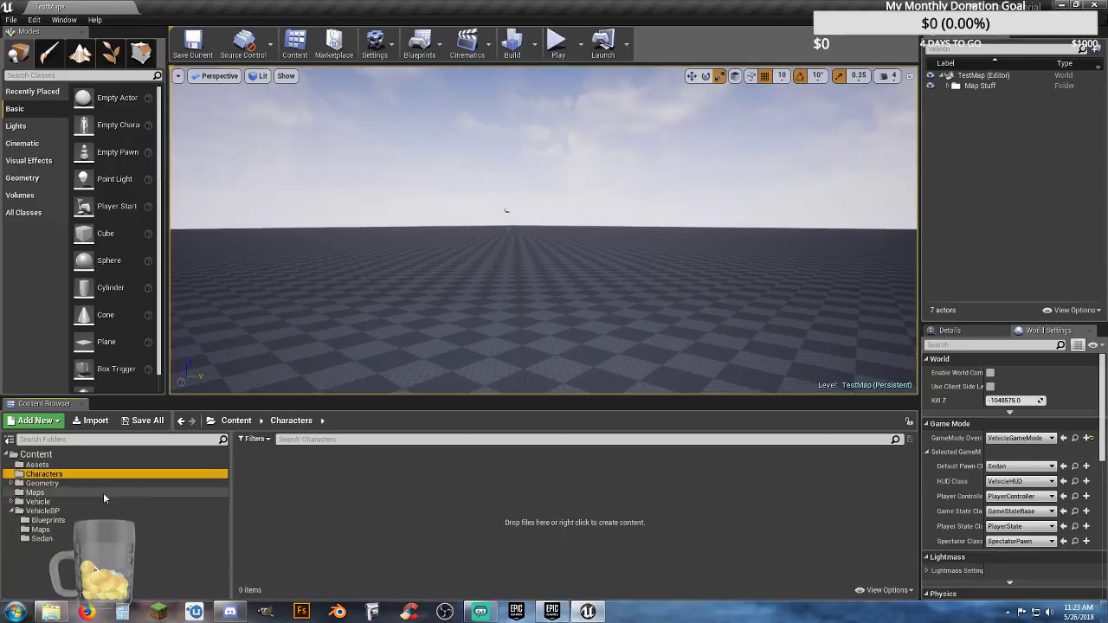
pyautogui.rightClick(315, 467)
pyautogui.click(351, 118)
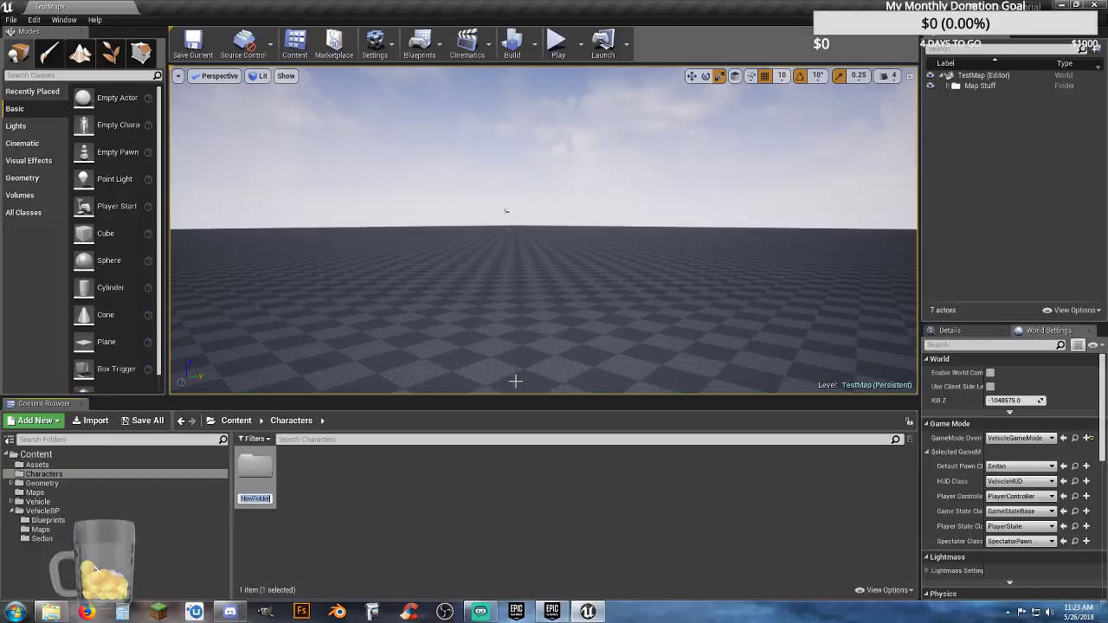
pyautogui.press('Return')
pyautogui.press('Return')
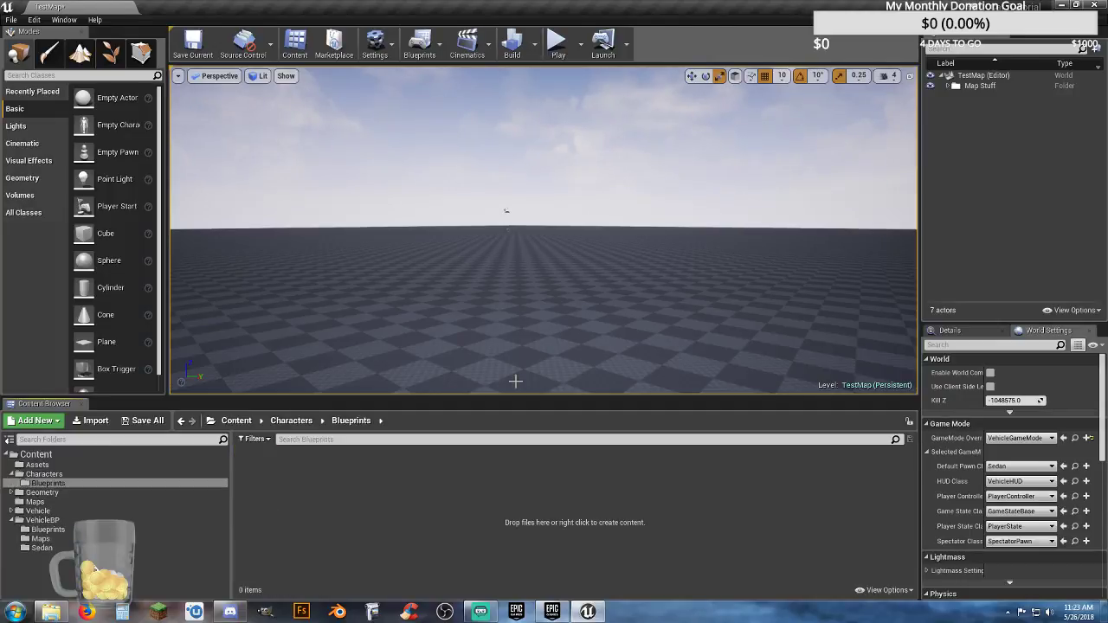
# Copy the Sedan blueprint from VehicleBP's Sedan folder into Characters' Blueprints folder and open that folder
pyautogui.click(58, 476)
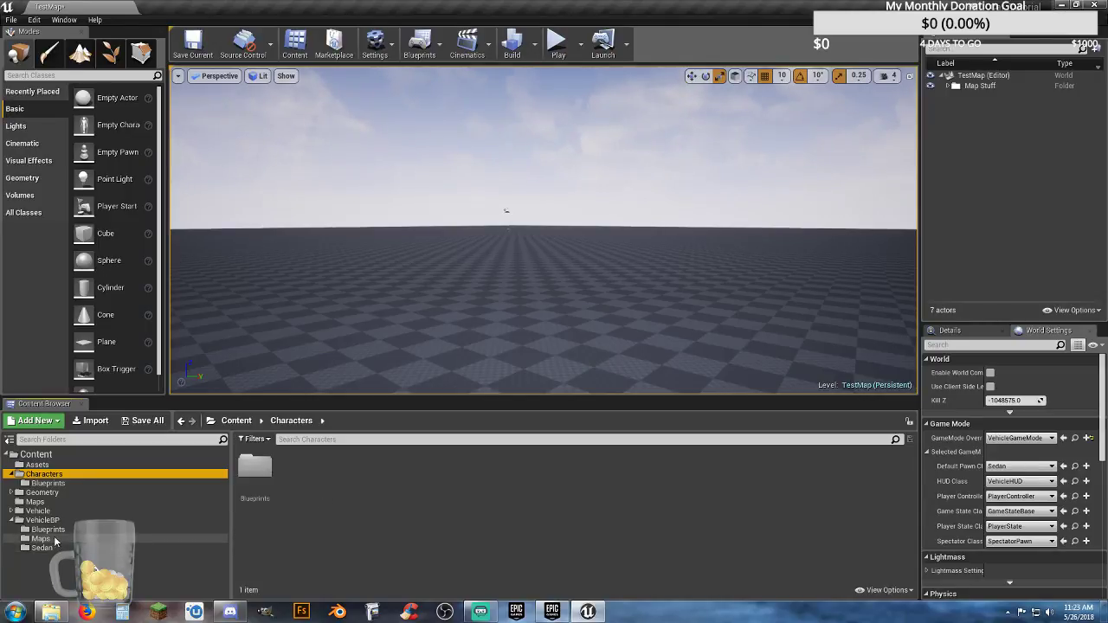
pyautogui.click(58, 530)
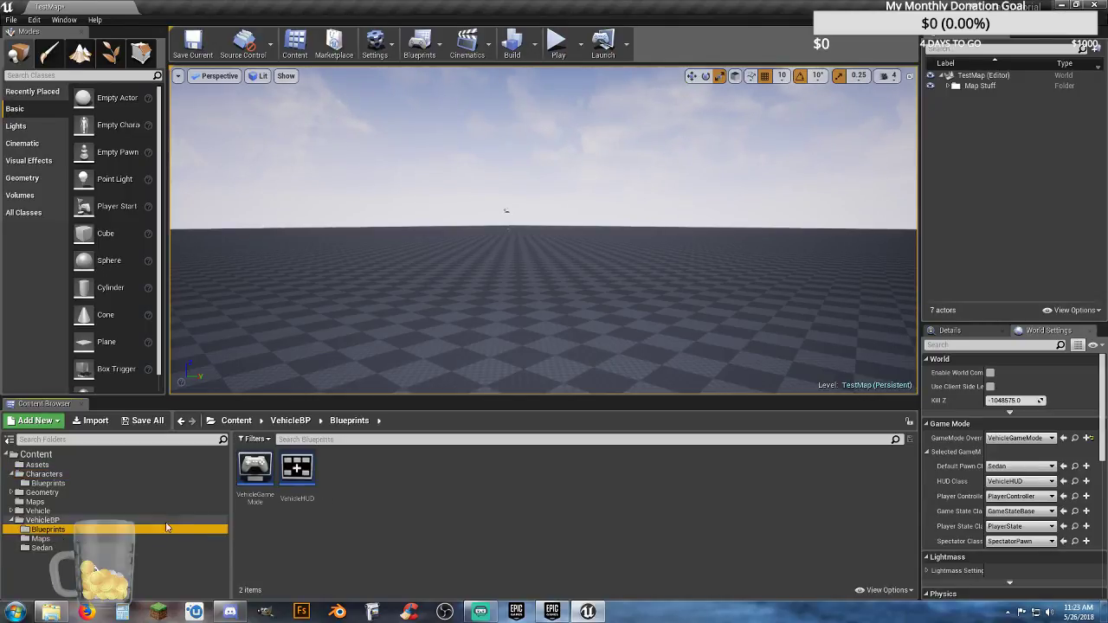
pyautogui.click(57, 550)
pyautogui.moveTo(254, 472); pyautogui.dragTo(66, 485)
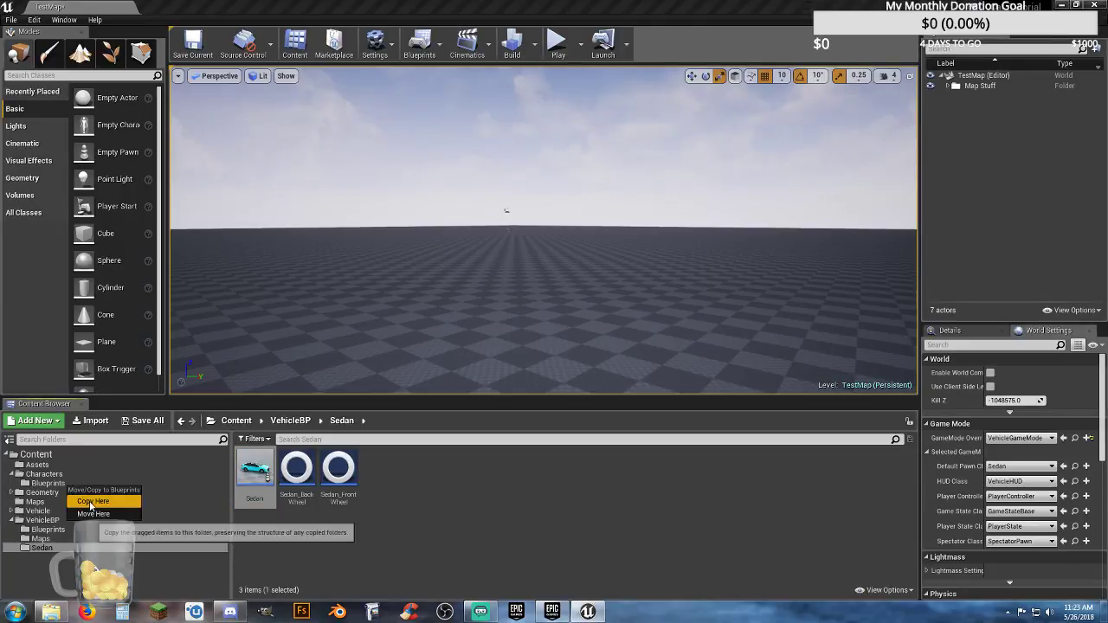
pyautogui.click(88, 495)
pyautogui.click(66, 483)
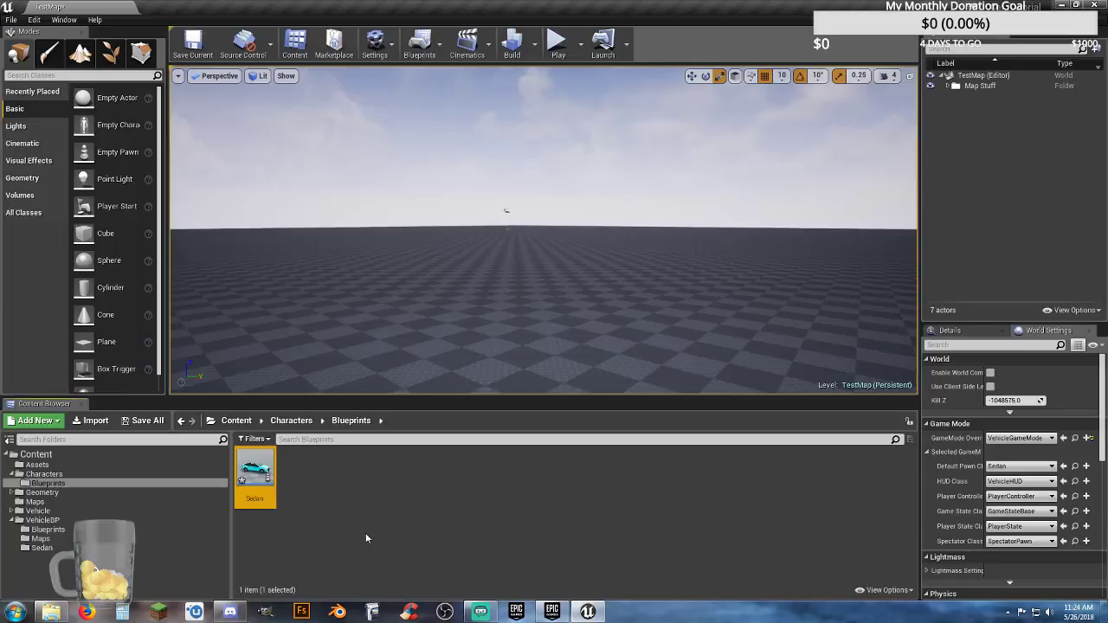
# Rename the copied Sedan blueprint as MyCar
pyautogui.press('F2')
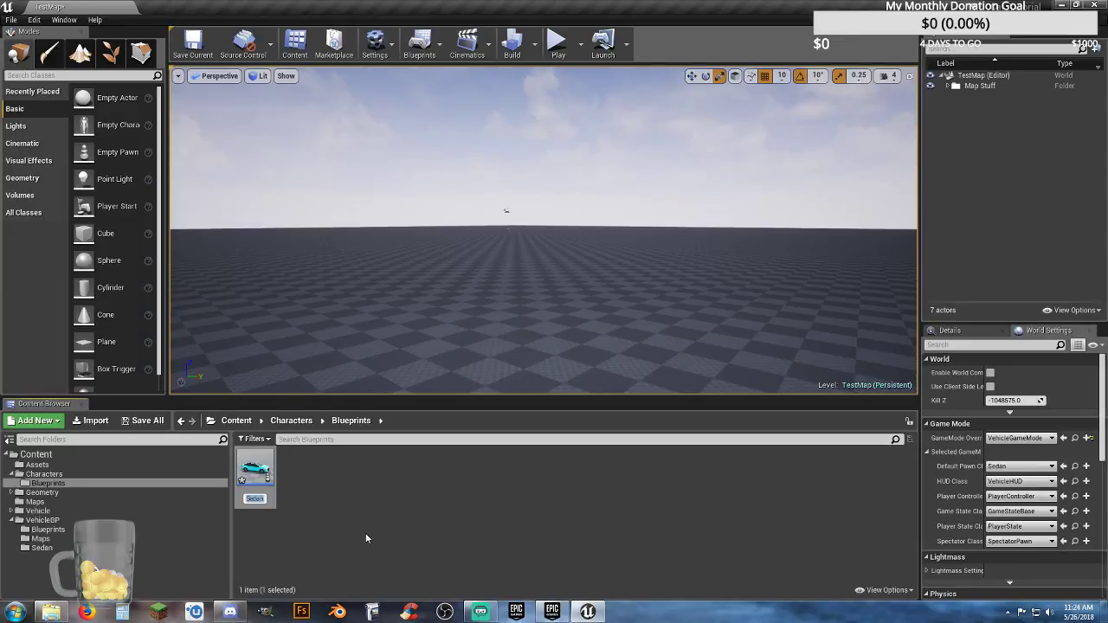
pyautogui.write('MyCar')
pyautogui.press('Return')
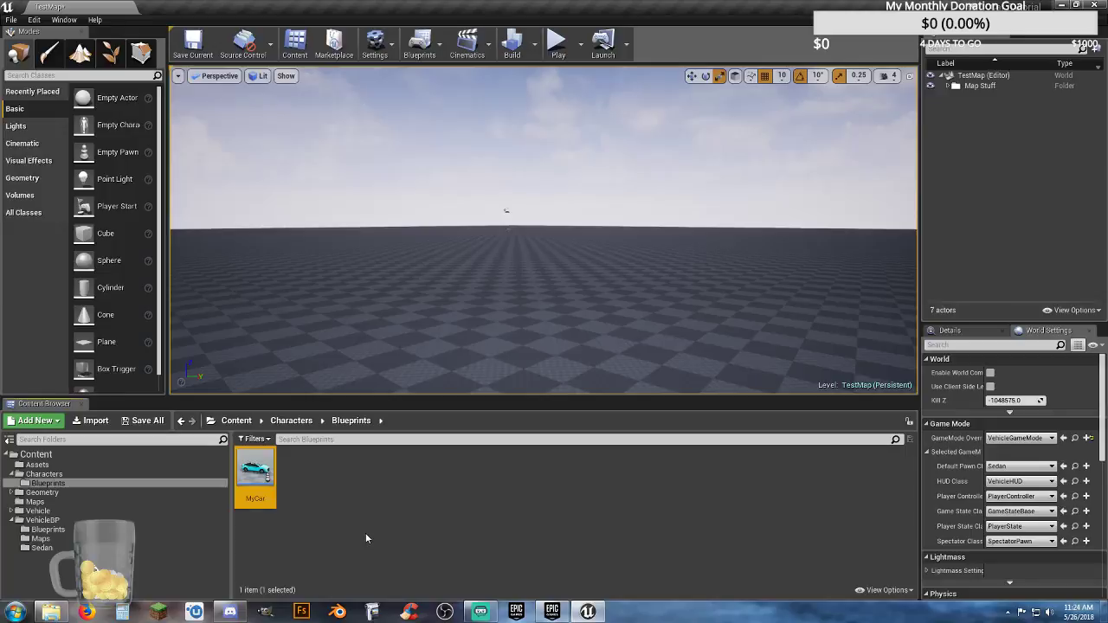
# Open the MyCar blueprint and examine the car's 3D model from several angles
pyautogui.press('Return')
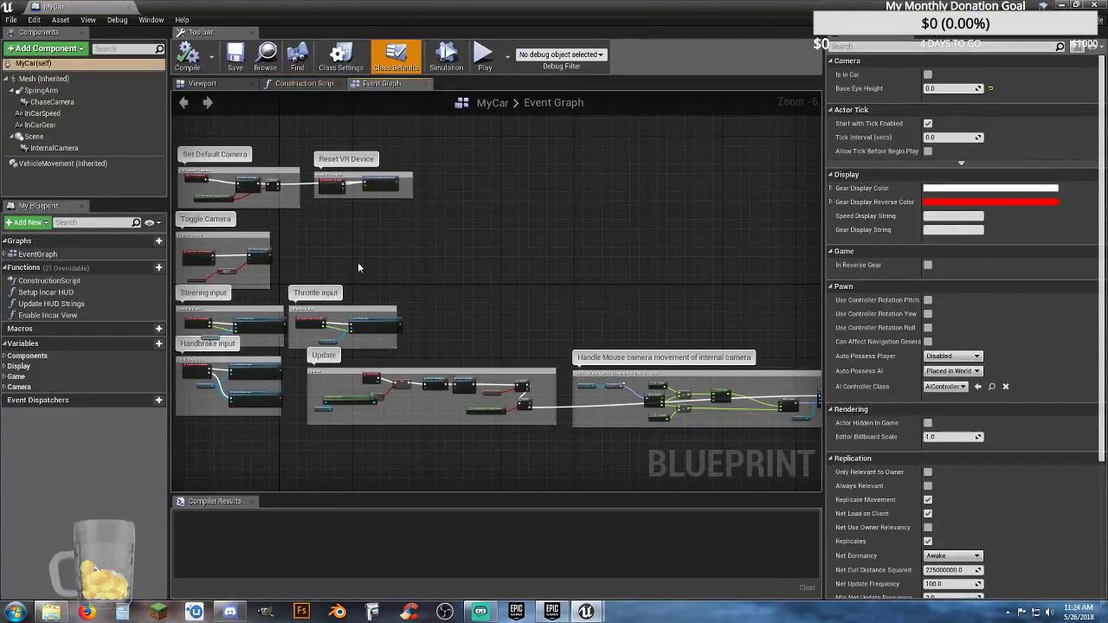
pyautogui.click(229, 84)
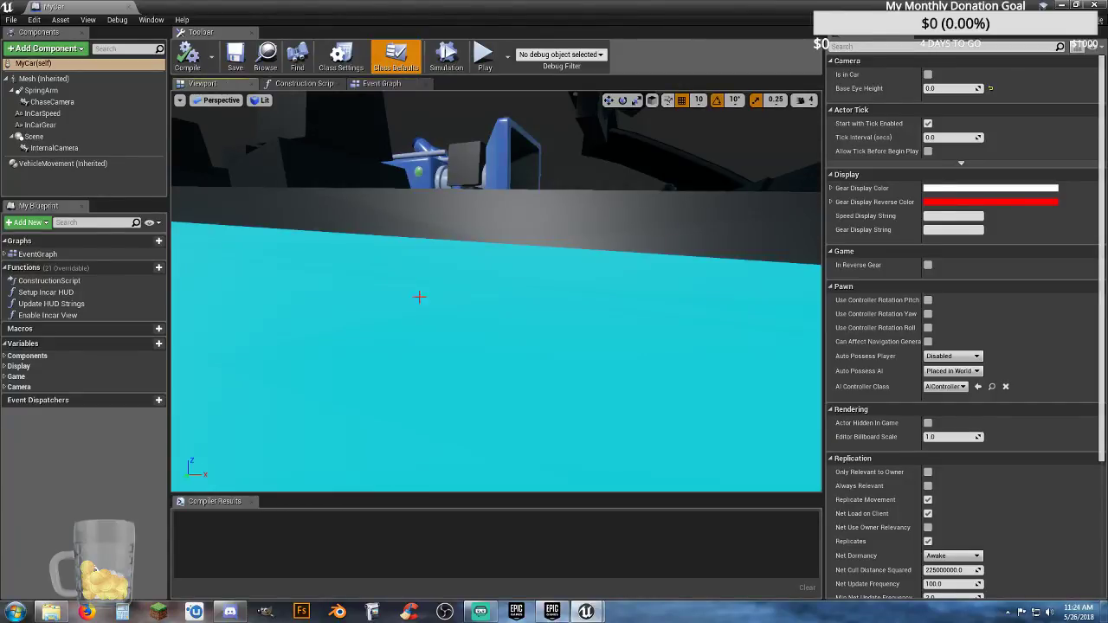
pyautogui.moveTo(419, 297)
pyautogui.mouseDown(button='right')
pyautogui.moveTo(419, 316)
pyautogui.moveTo(450, 322)
pyautogui.moveTo(381, 318)
pyautogui.moveTo(419, 316)
pyautogui.mouseUp(button='right')
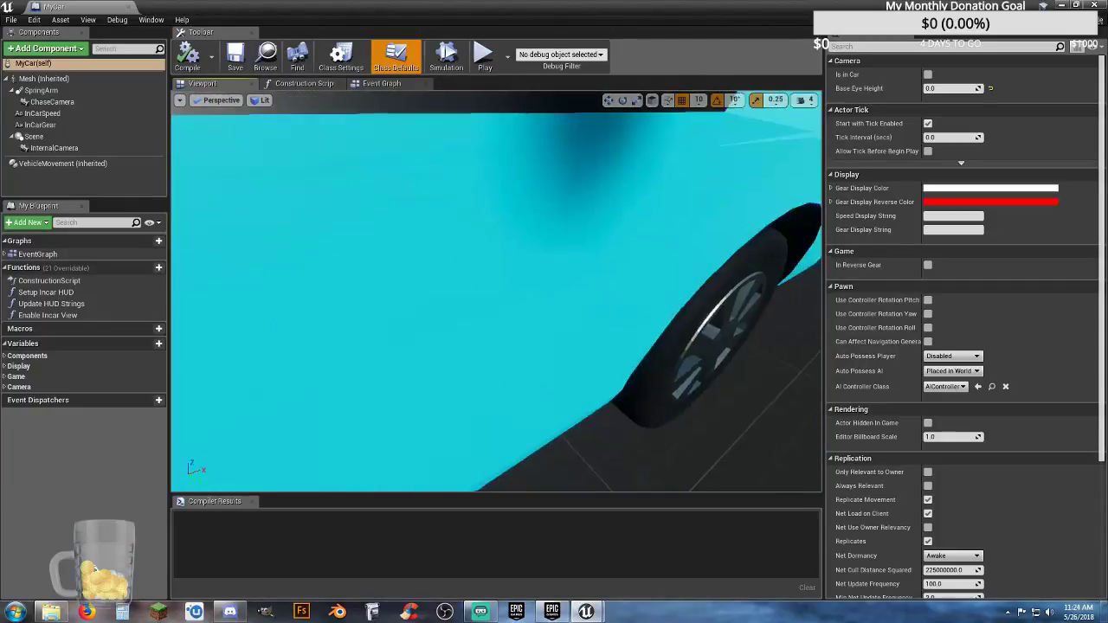
pyautogui.moveTo(424, 303); pyautogui.dragTo(433, 299)
pyautogui.moveTo(412, 312); pyautogui.dragTo(212, 303, button='right')
pyautogui.scroll(-10, 412, 313)
pyautogui.moveTo(412, 338); pyautogui.dragTo(428, 333)
pyautogui.moveTo(429, 333); pyautogui.dragTo(440, 407, button='right')
pyautogui.scroll(4, 468, 162)
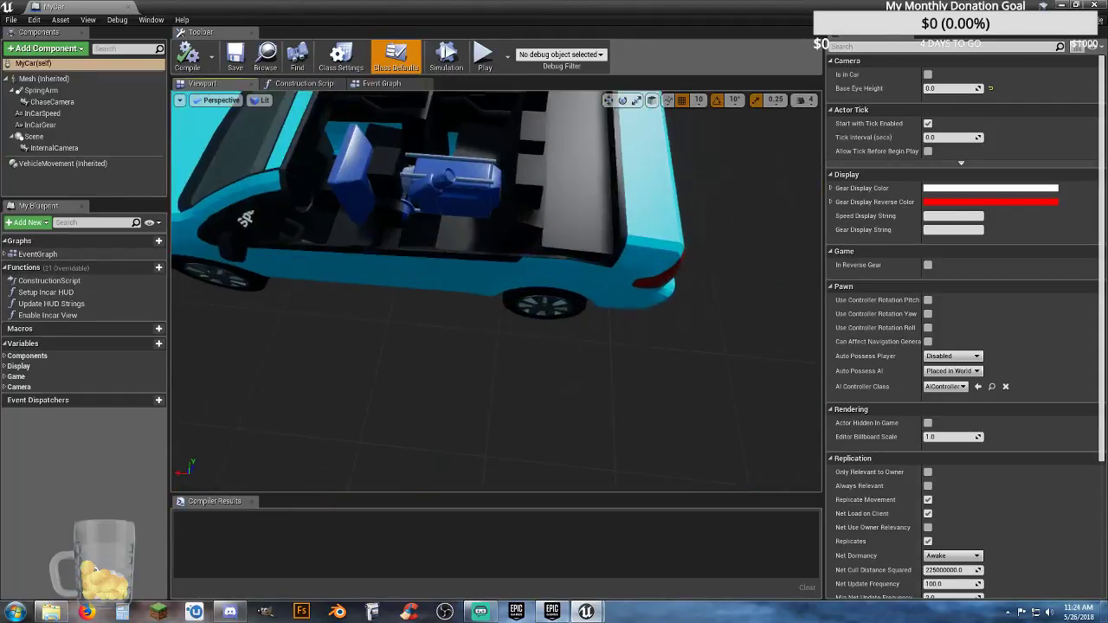
# Inspect MyCar's InternalCamera and ChaseCamera components around the car and close the blueprint
pyautogui.click(460, 178)
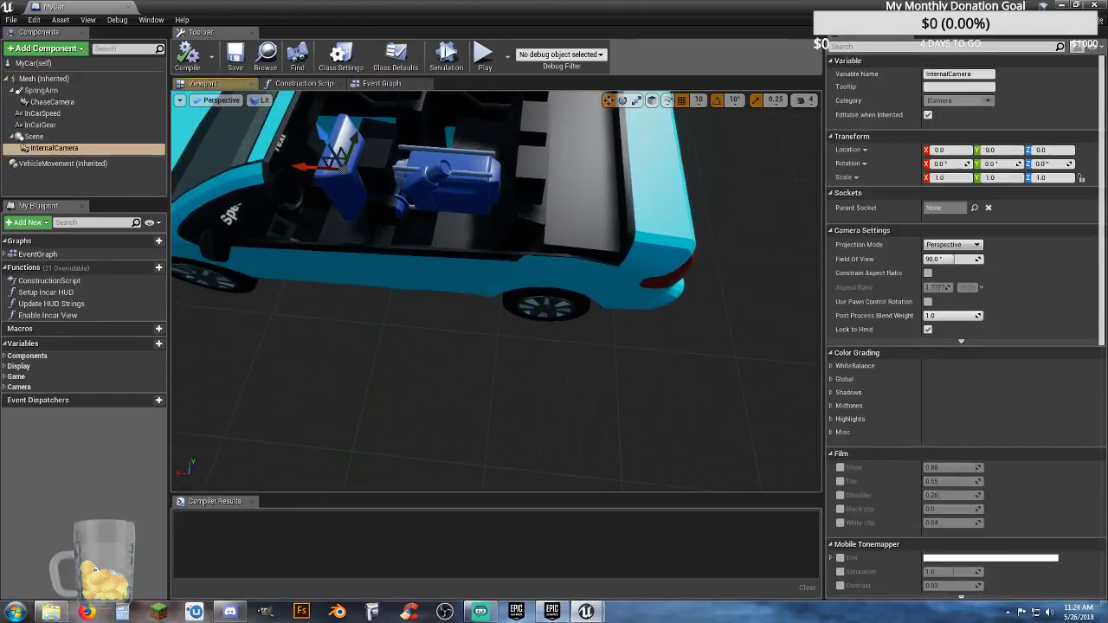
pyautogui.moveTo(468, 199); pyautogui.dragTo(472, 248, button='right')
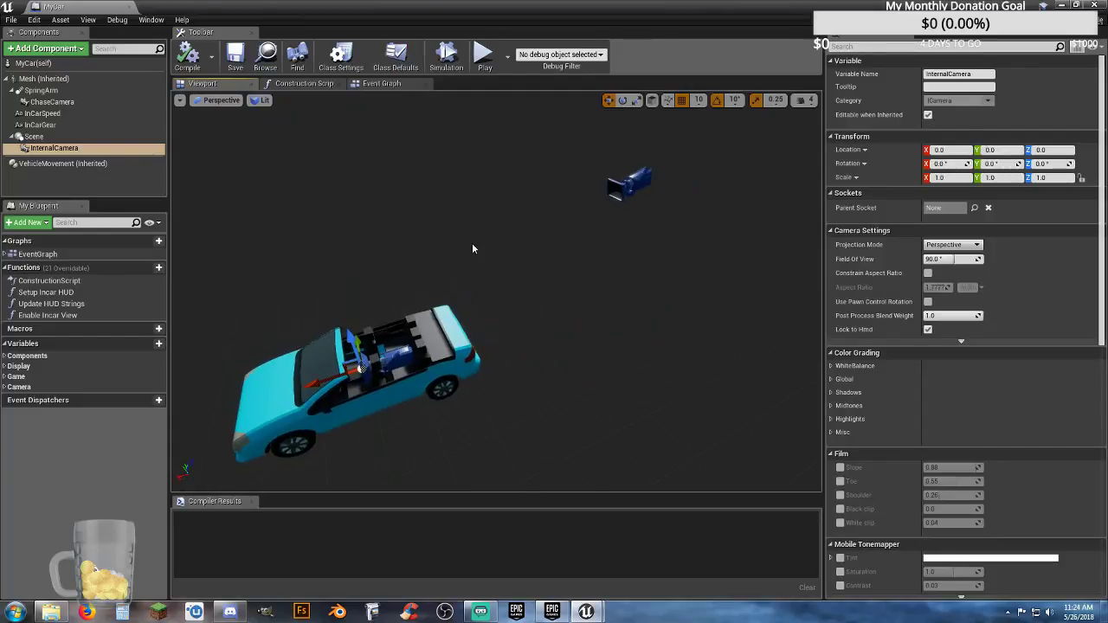
pyautogui.click(634, 184)
pyautogui.moveTo(586, 259); pyautogui.dragTo(455, 321, button='right')
pyautogui.press('w')
pyautogui.press('d')
pyautogui.press('w')
pyautogui.press('s')
pyautogui.press('a')
pyautogui.moveTo(519, 297); pyautogui.dragTo(523, 301, button='right')
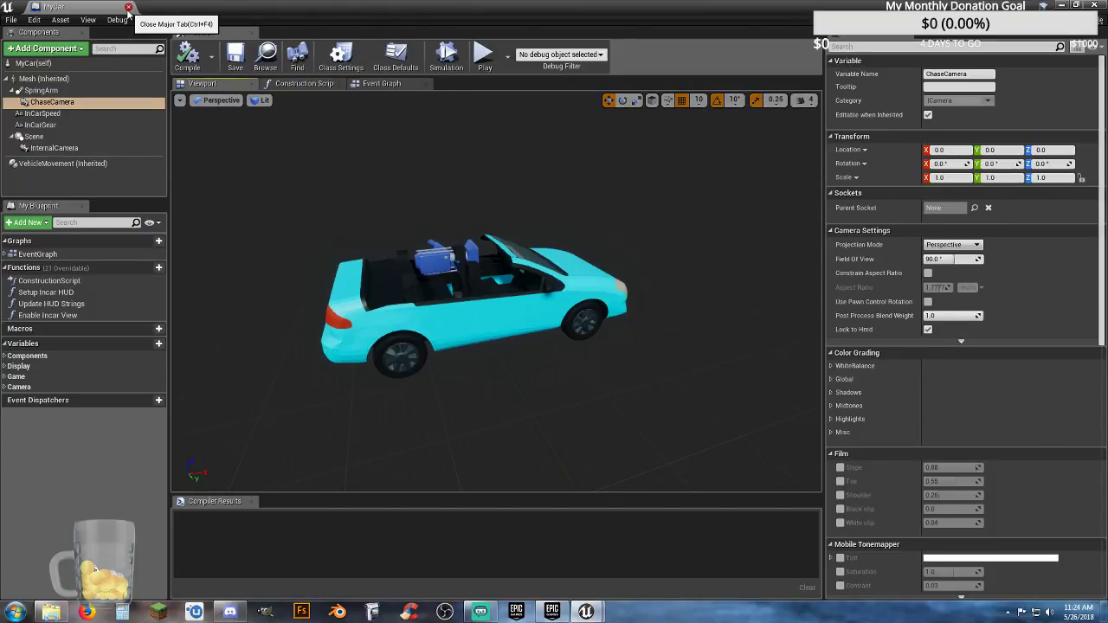
pyautogui.click(128, 8)
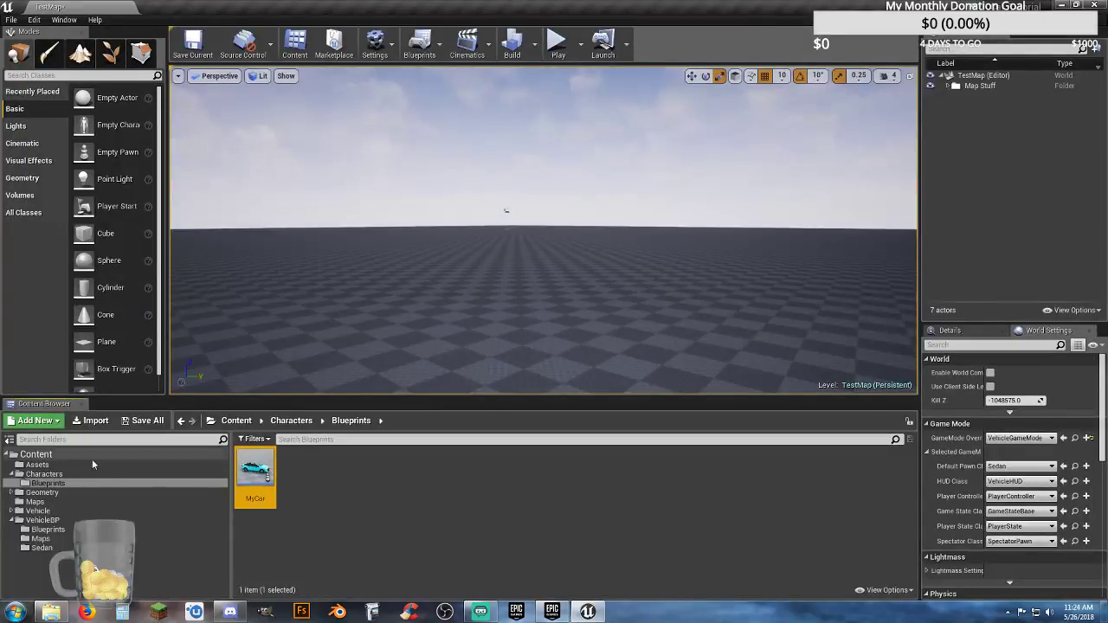
# Create a Materials folder inside the Characters folder
pyautogui.click(44, 475)
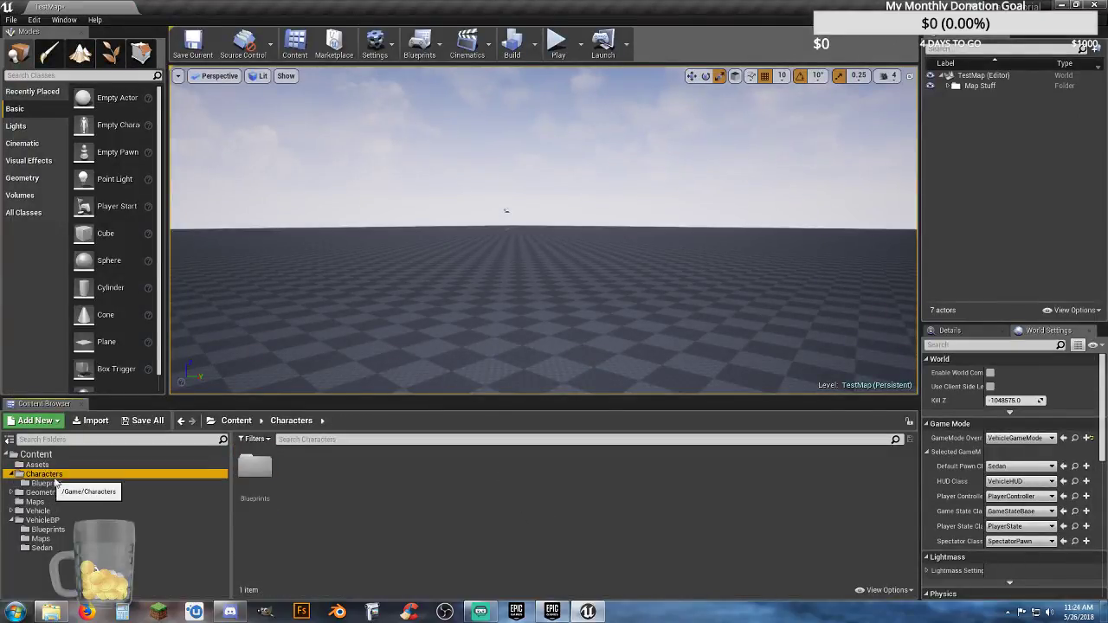
pyautogui.rightClick(305, 466)
pyautogui.click(354, 116)
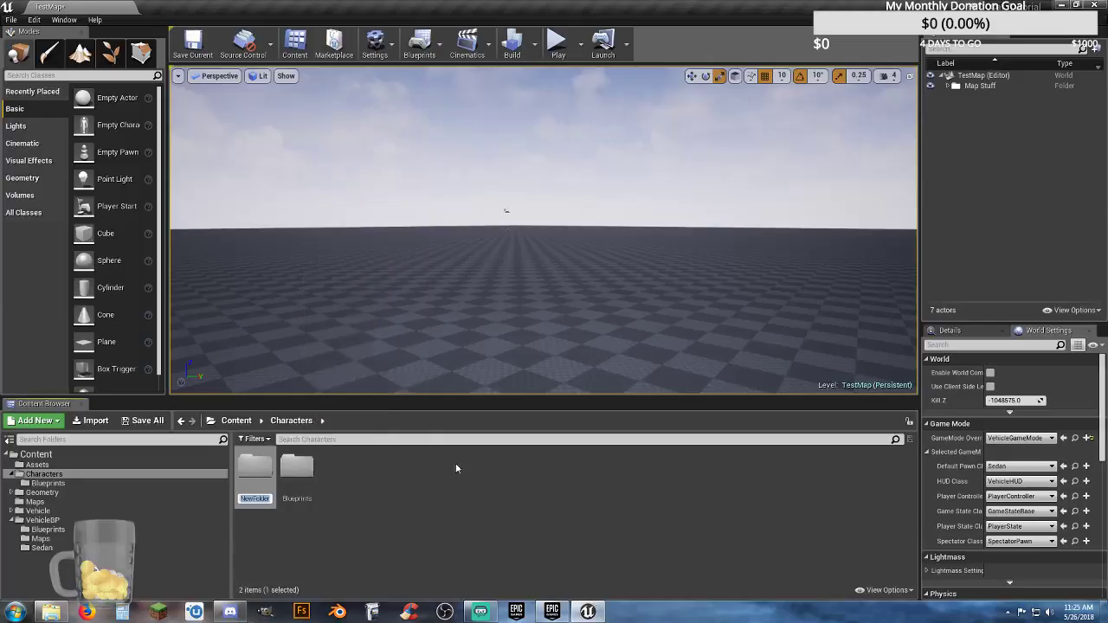
pyautogui.write('Materials')
pyautogui.press('Return')
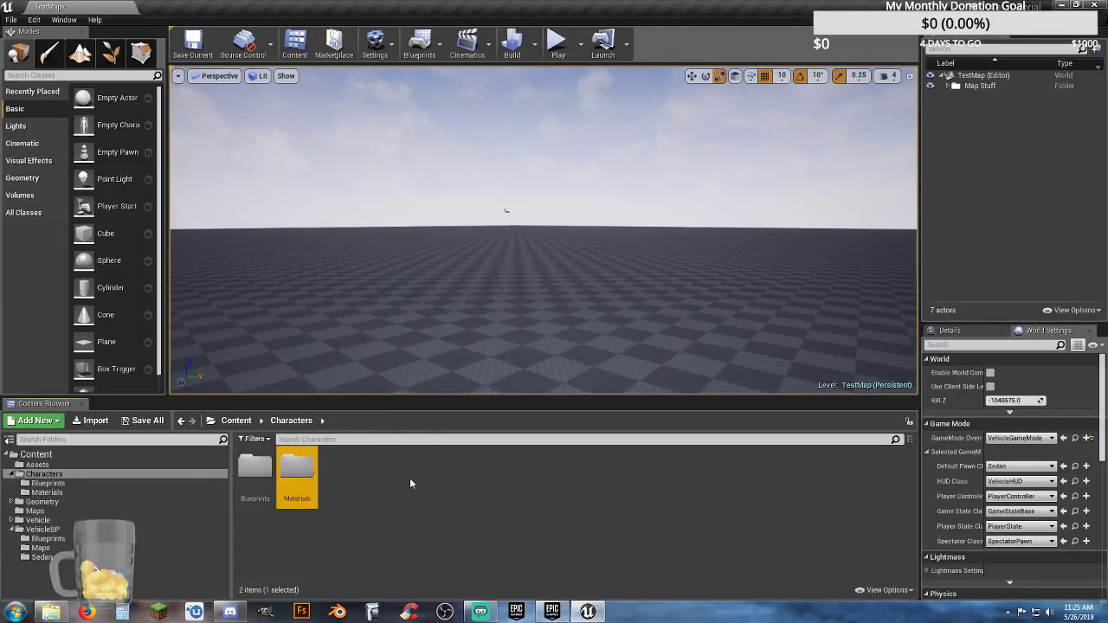
pyautogui.click(370, 470)
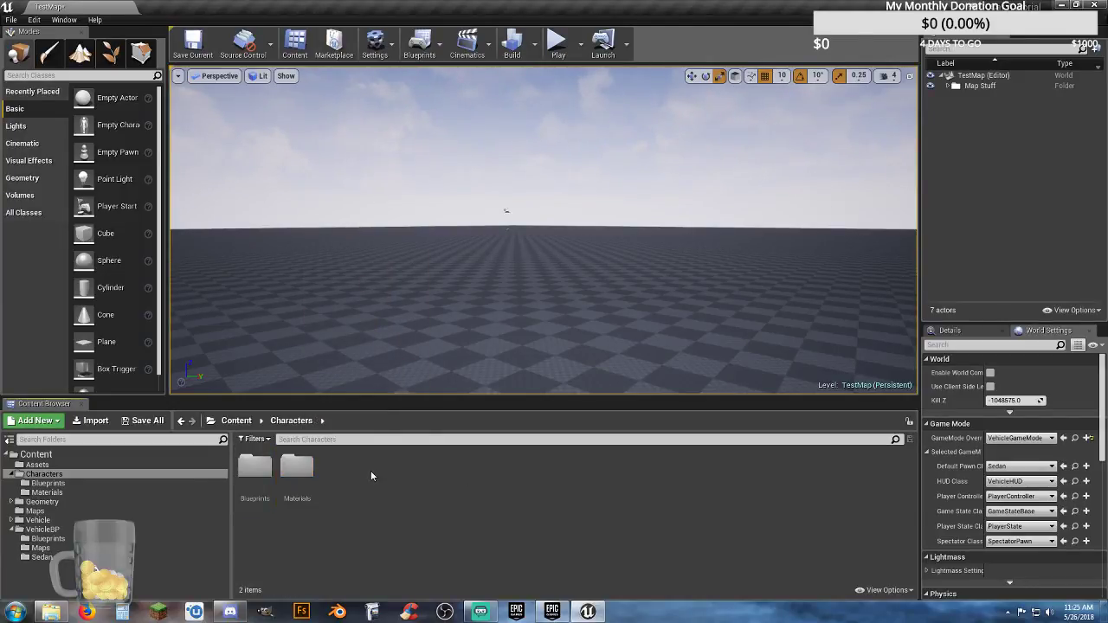
# Look through VehicleBP's subfolders and open the Meshes folder under Vehicle
pyautogui.click(47, 539)
pyautogui.click(40, 548)
pyautogui.click(43, 558)
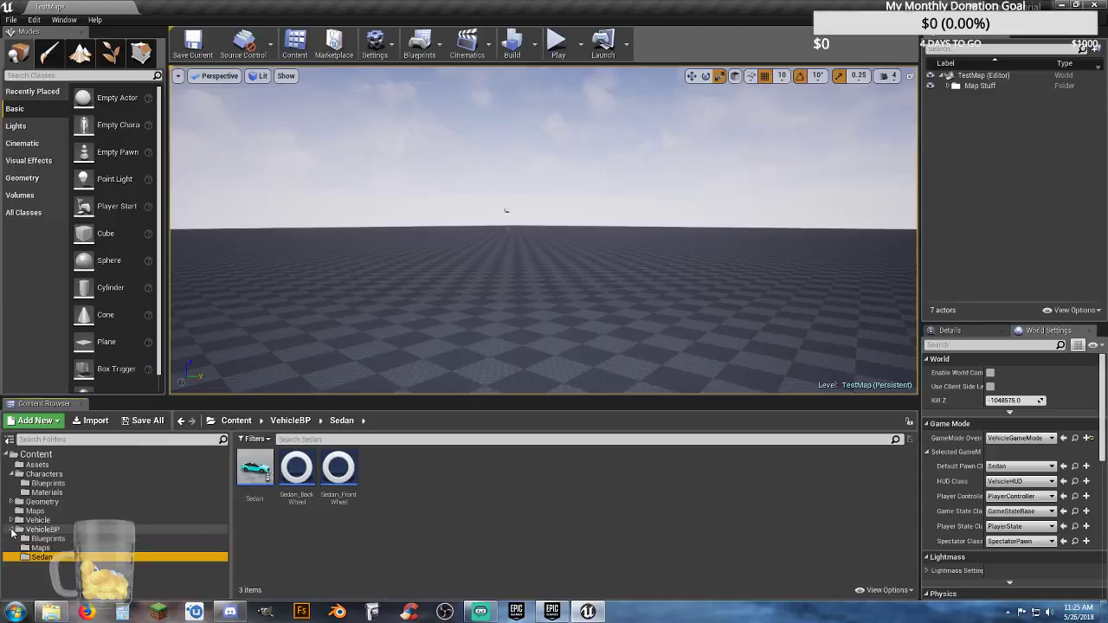
pyautogui.click(11, 521)
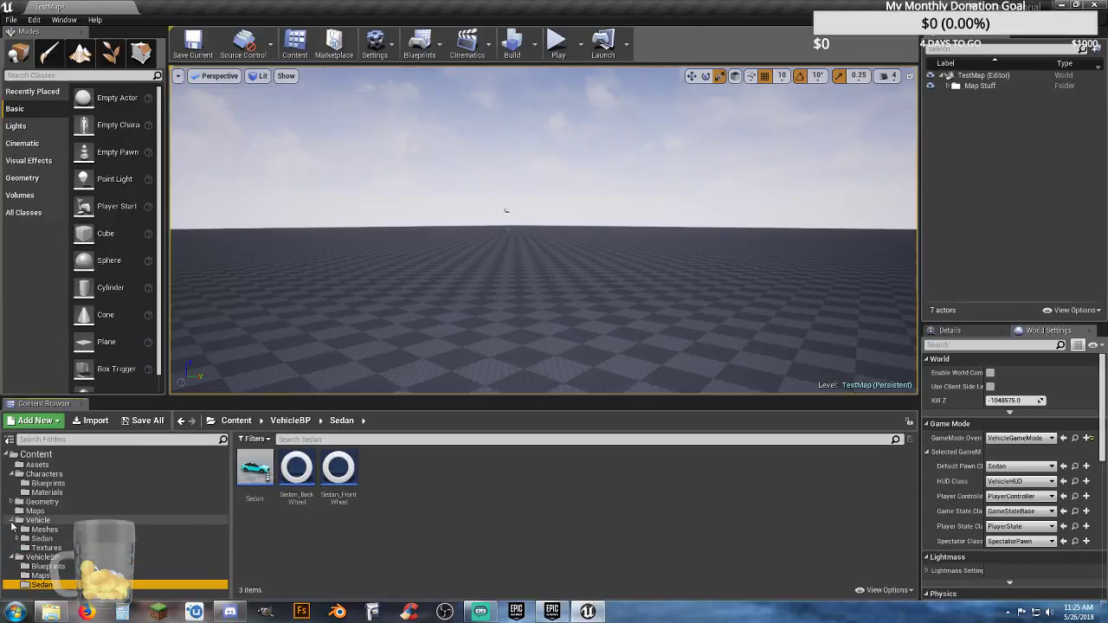
pyautogui.click(53, 525)
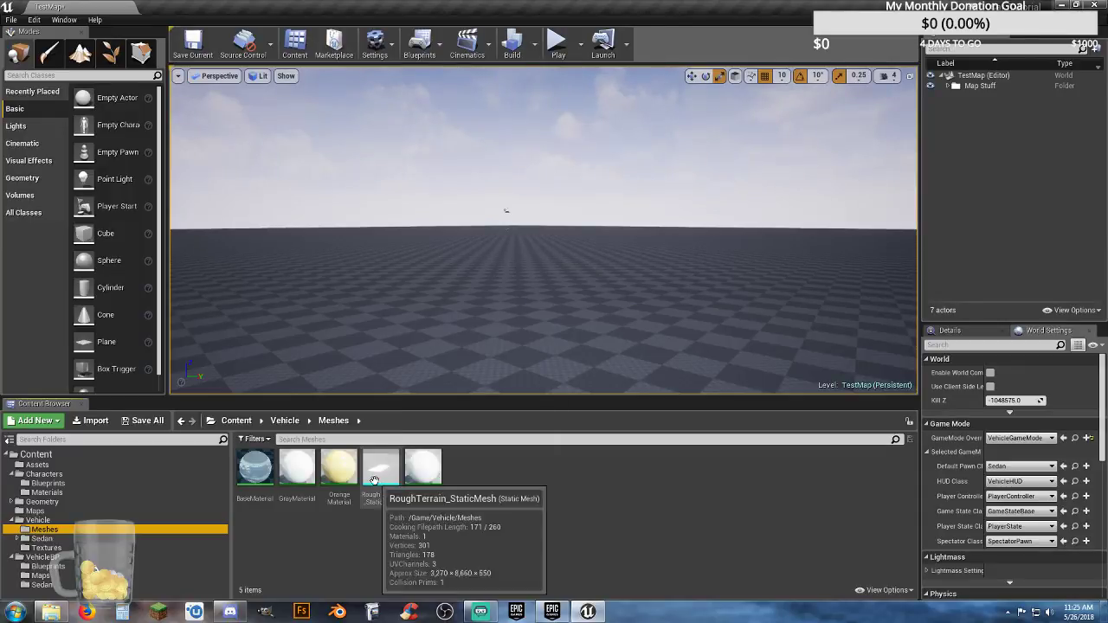
# Place RoughTerrain_StaticMesh on the landscape at about X 4400, Y 610, Z 0
pyautogui.moveTo(572, 302); pyautogui.dragTo(520, 293, button='right')
pyautogui.press('w')
pyautogui.press('w')
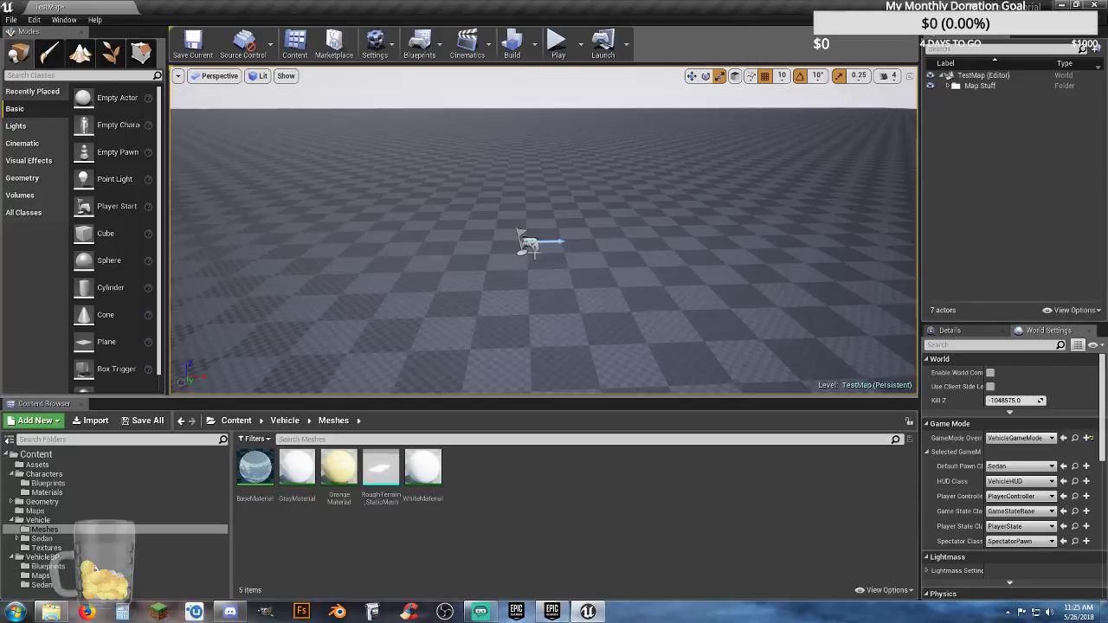
pyautogui.moveTo(532, 234); pyautogui.dragTo(551, 218, button='right')
pyautogui.press('s')
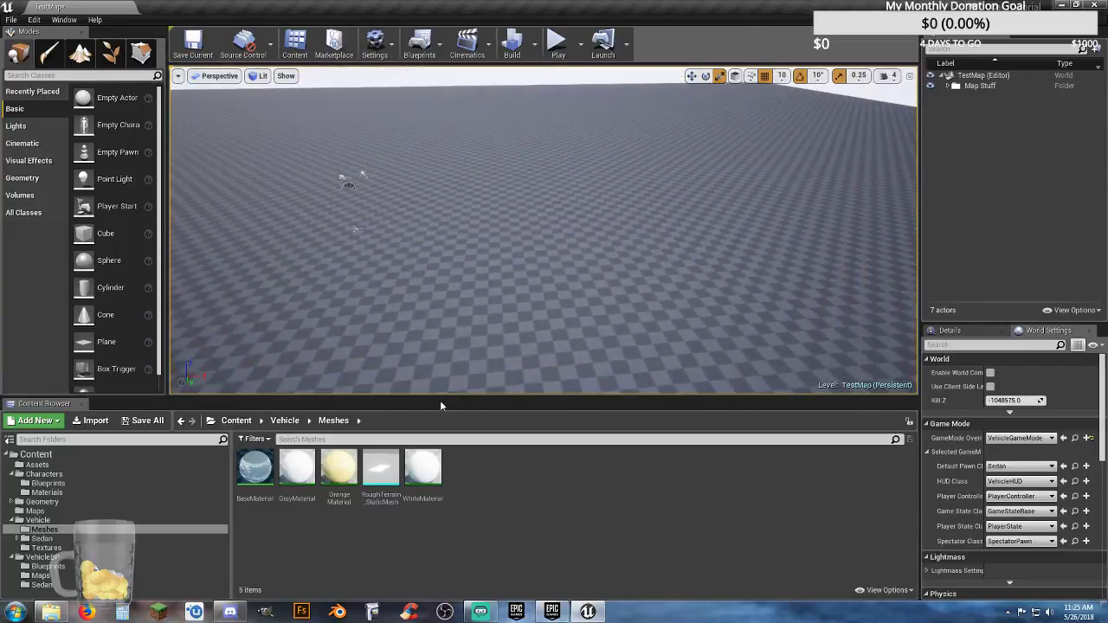
pyautogui.click(394, 473)
pyautogui.moveTo(394, 473); pyautogui.dragTo(846, 240)
pyautogui.press('f')
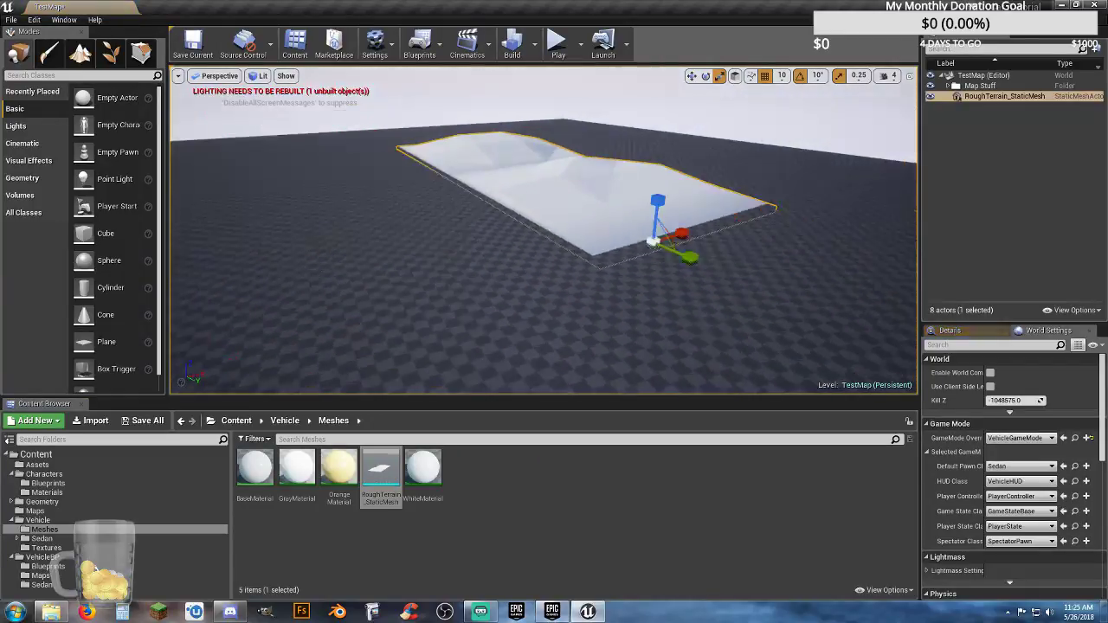
# Try to scale the rough terrain mesh uniformly on all axes with the scale gizmo
pyautogui.press('w')
pyautogui.moveTo(846, 239); pyautogui.dragTo(784, 227, button='right')
pyautogui.press('s')
pyautogui.scroll(-2, 544, 230)
pyautogui.press('f')
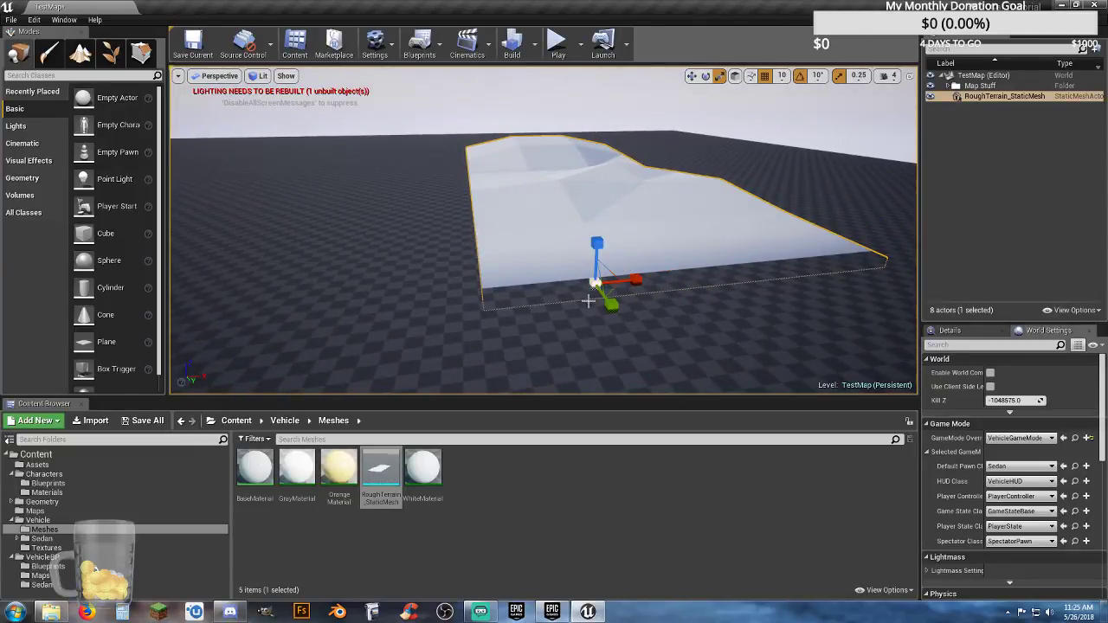
pyautogui.press('d')
pyautogui.moveTo(615, 287); pyautogui.dragTo(645, 285, button='right')
pyautogui.keyDown('alt'); pyautogui.moveTo(719, 290); pyautogui.dragTo(823, 291); pyautogui.keyUp('alt')
pyautogui.press('w')
pyautogui.moveTo(606, 259); pyautogui.dragTo(511, 291, button='right')
pyautogui.press('d')
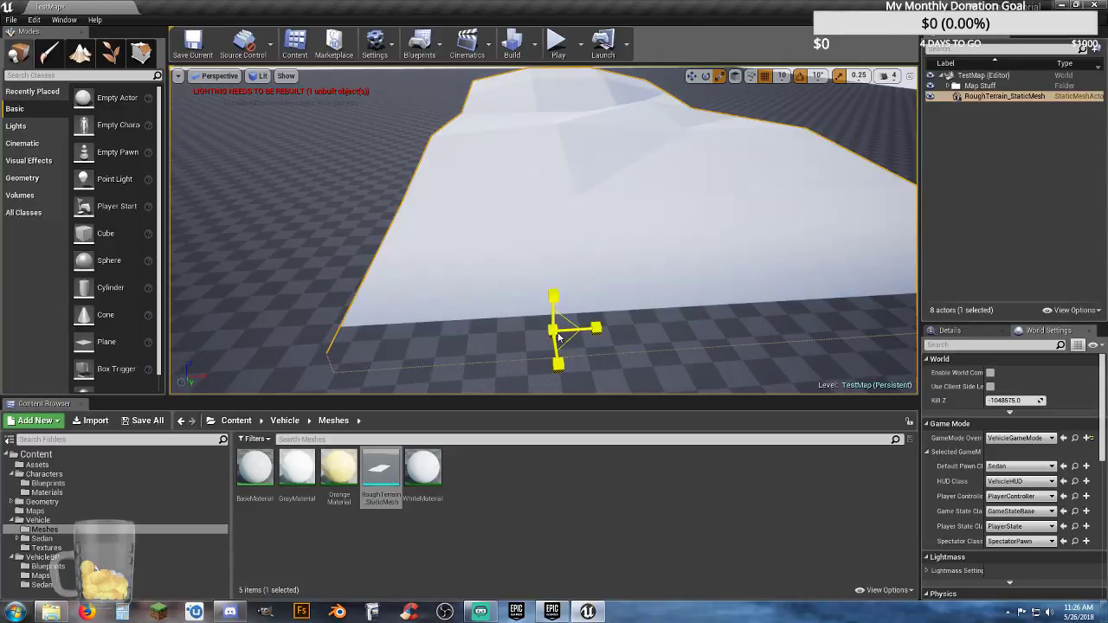
pyautogui.moveTo(558, 337)
pyautogui.mouseDown()
pyautogui.moveTo(579, 321)
pyautogui.moveTo(558, 337)
pyautogui.moveTo(571, 325)
pyautogui.mouseUp()
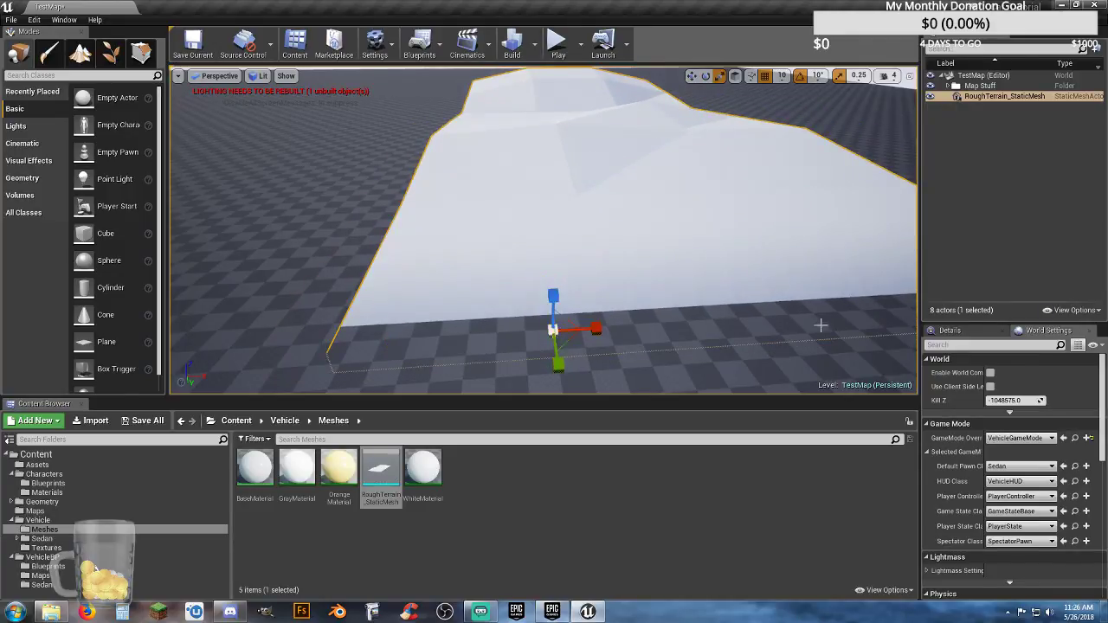
# Set the rough terrain mesh's scale to 0.5 on X, 0.8 on Y and 2.0 on Z
pyautogui.click(952, 331)
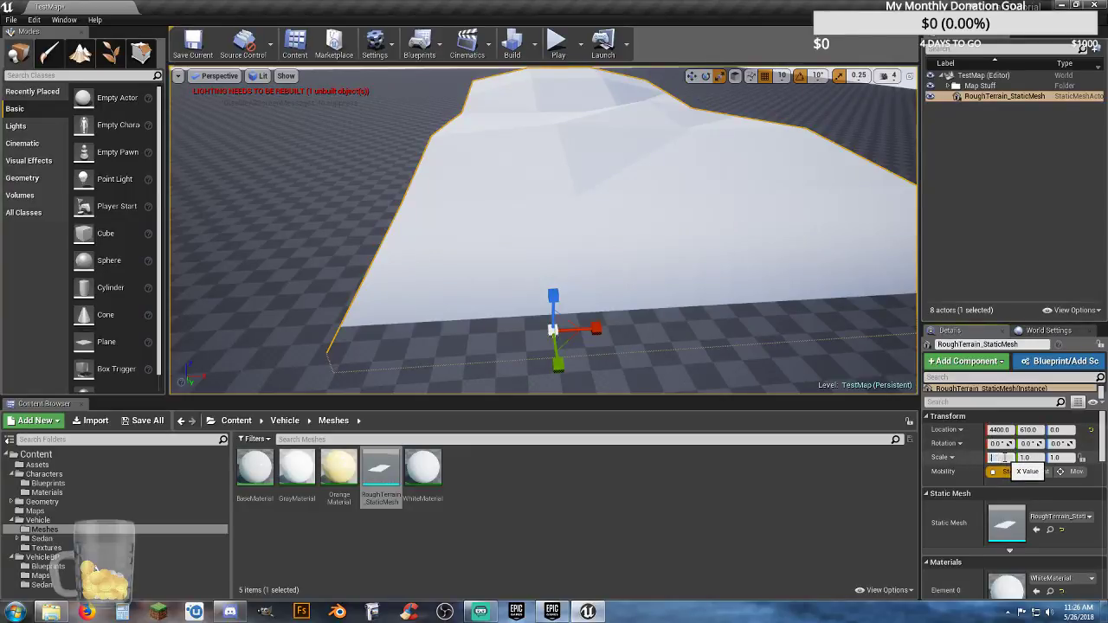
pyautogui.press('Tab')
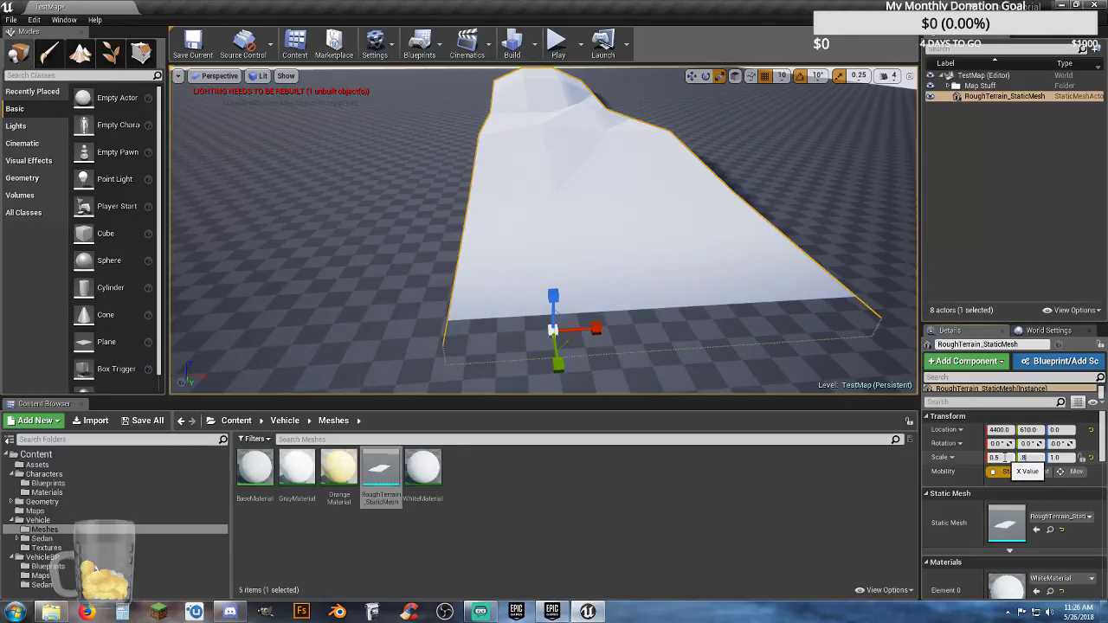
pyautogui.write('0.8')
pyautogui.press('Tab')
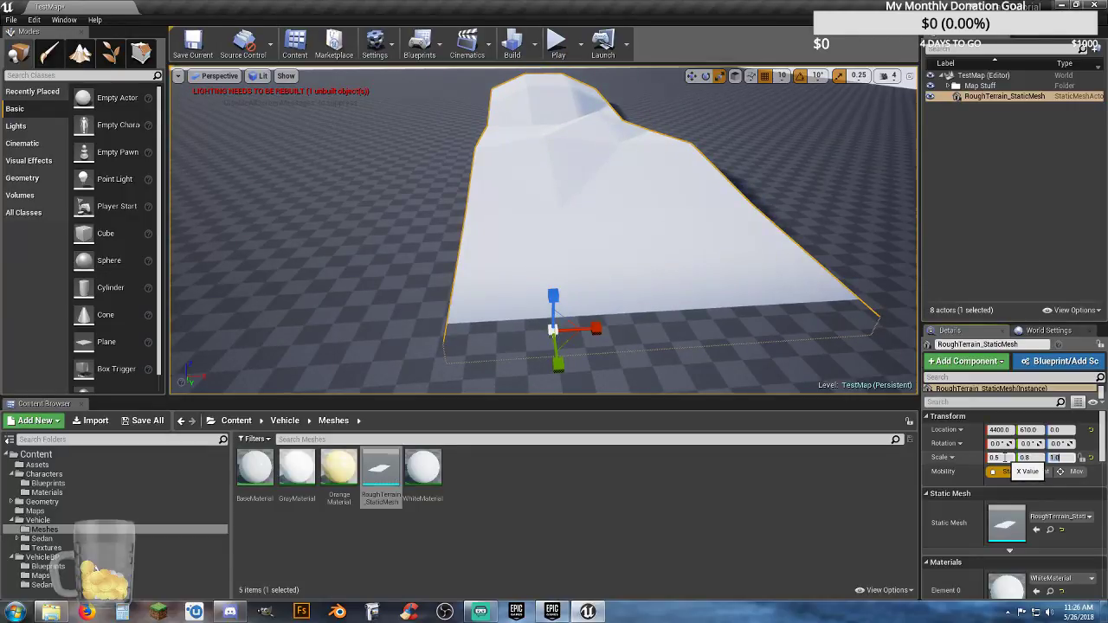
pyautogui.press('Return')
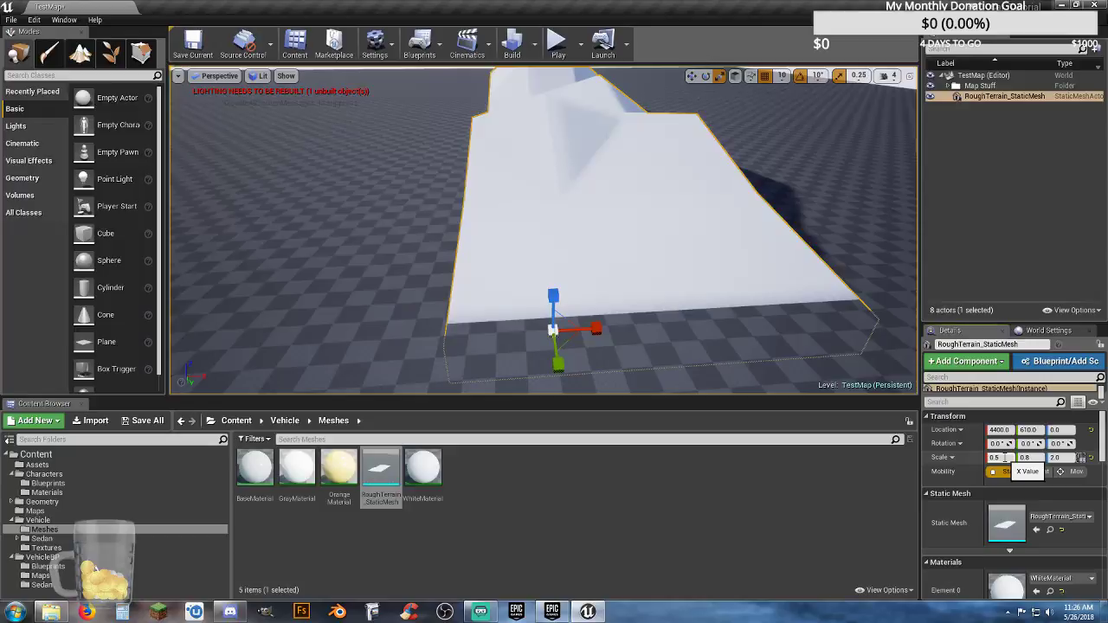
# Reset the rough terrain mesh's scale to 1.0 on all three axes
pyautogui.write('1')
pyautogui.press('Tab')
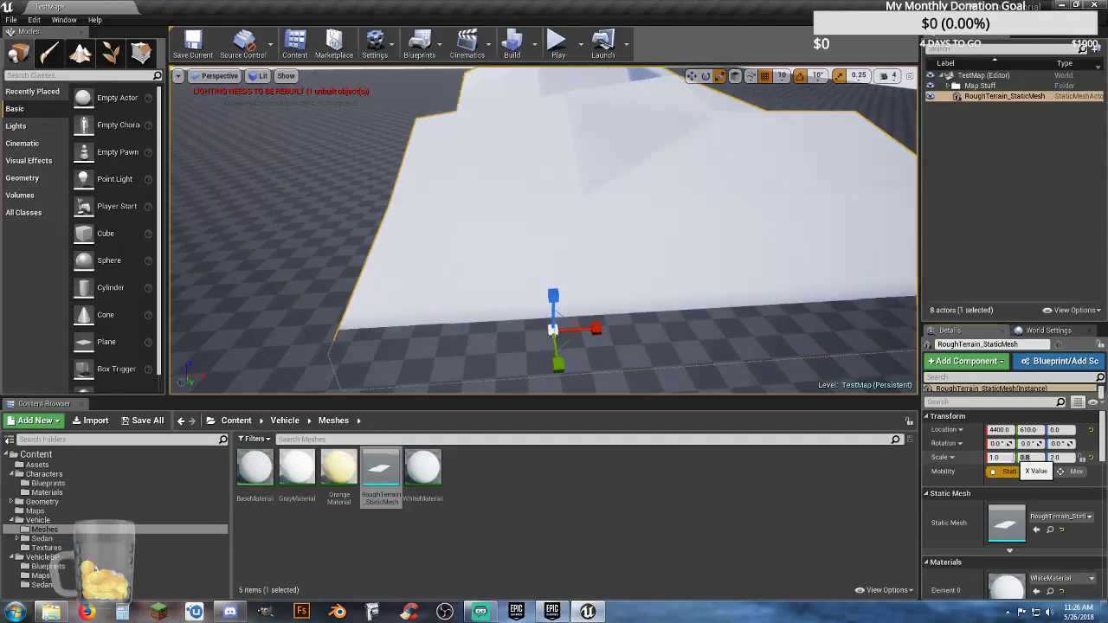
pyautogui.write('1')
pyautogui.press('Tab')
pyautogui.write('1')
pyautogui.press('Tab')
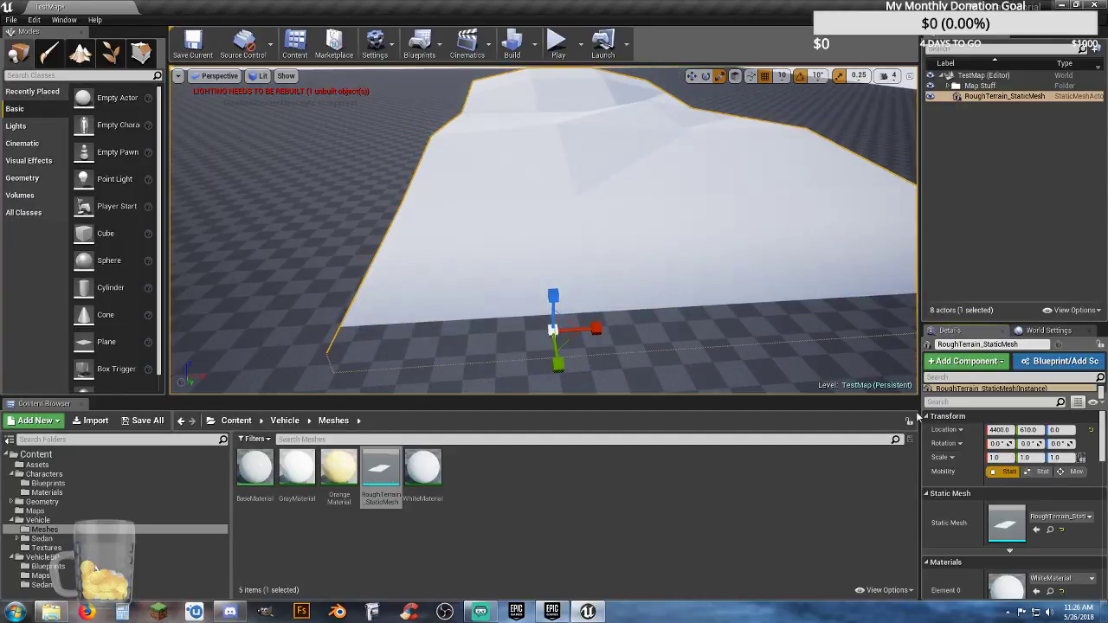
# Delete the rough terrain mesh and place a fresh RoughTerrain_StaticMesh on the ground at about X 3970, Y -340, Z 0
pyautogui.press('s')
pyautogui.press('a')
pyautogui.moveTo(737, 250); pyautogui.dragTo(823, 239, button='right')
pyautogui.moveTo(711, 299); pyautogui.dragTo(738, 250)
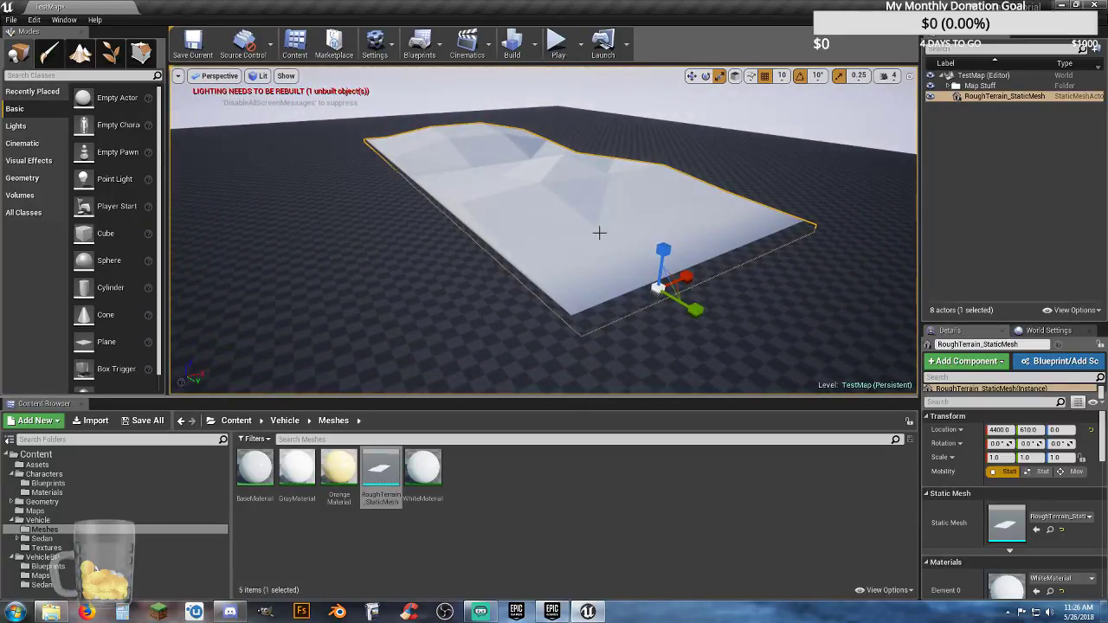
pyautogui.press('Delete')
pyautogui.moveTo(596, 254); pyautogui.dragTo(561, 305, button='right')
pyautogui.moveTo(381, 472); pyautogui.dragTo(691, 275)
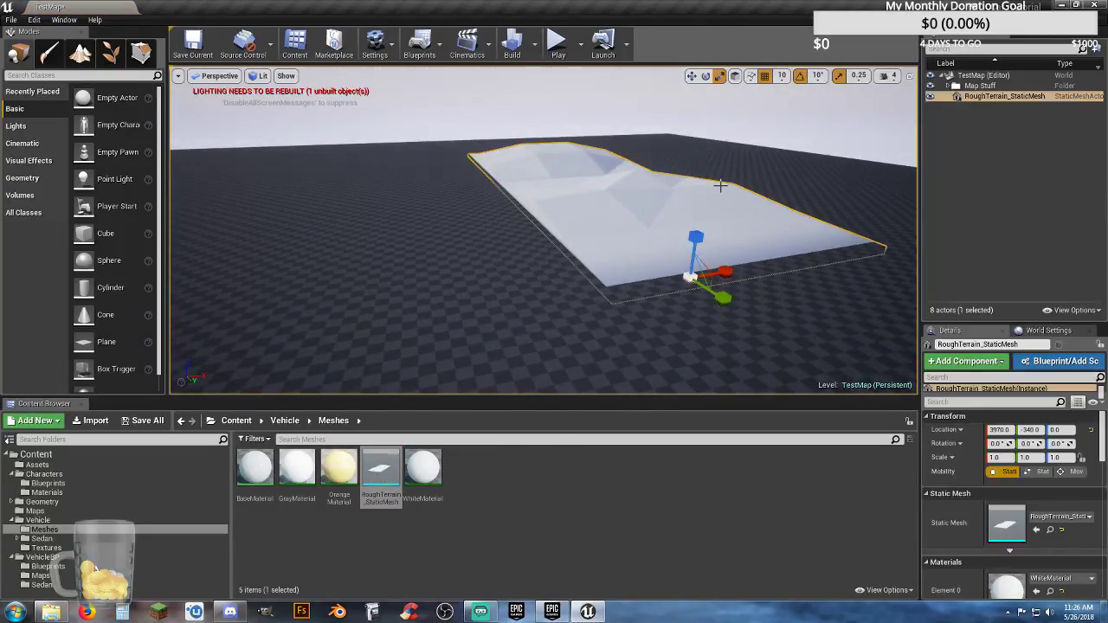
# Rotate the rough terrain mesh 90° about the Z axis
pyautogui.click(706, 77)
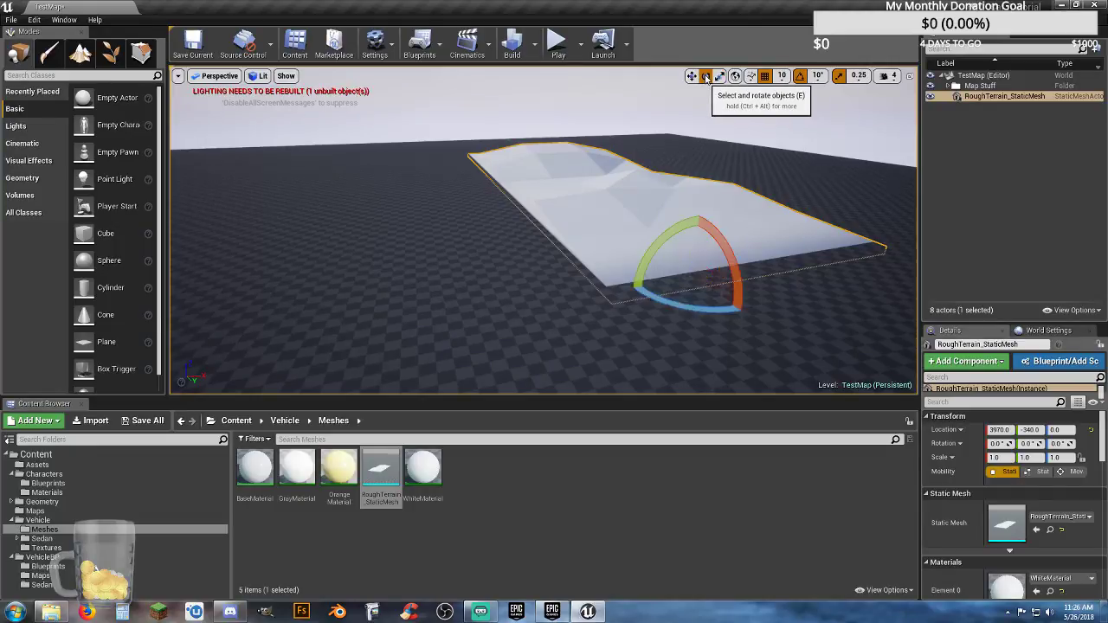
pyautogui.moveTo(702, 301); pyautogui.dragTo(696, 310)
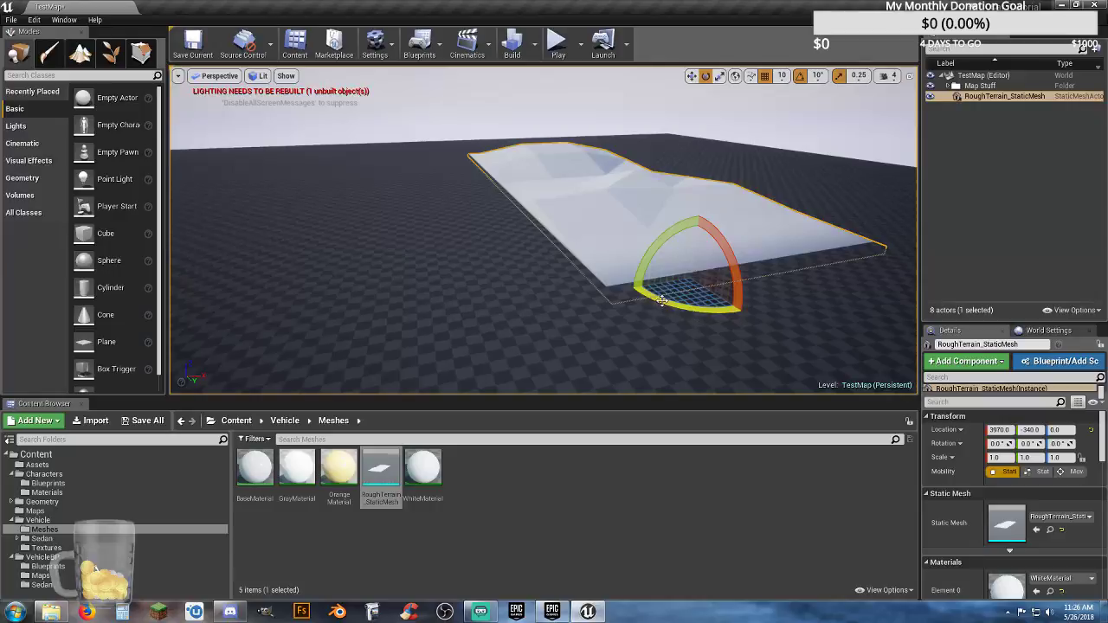
pyautogui.moveTo(662, 300); pyautogui.dragTo(747, 310)
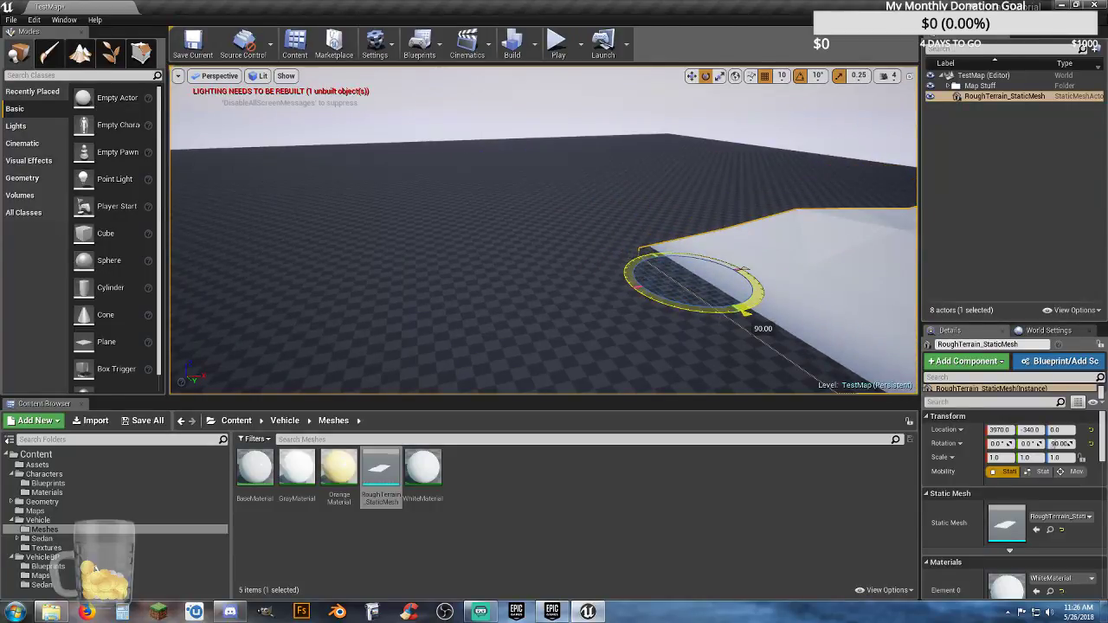
pyautogui.moveTo(787, 294); pyautogui.dragTo(864, 323, button='right')
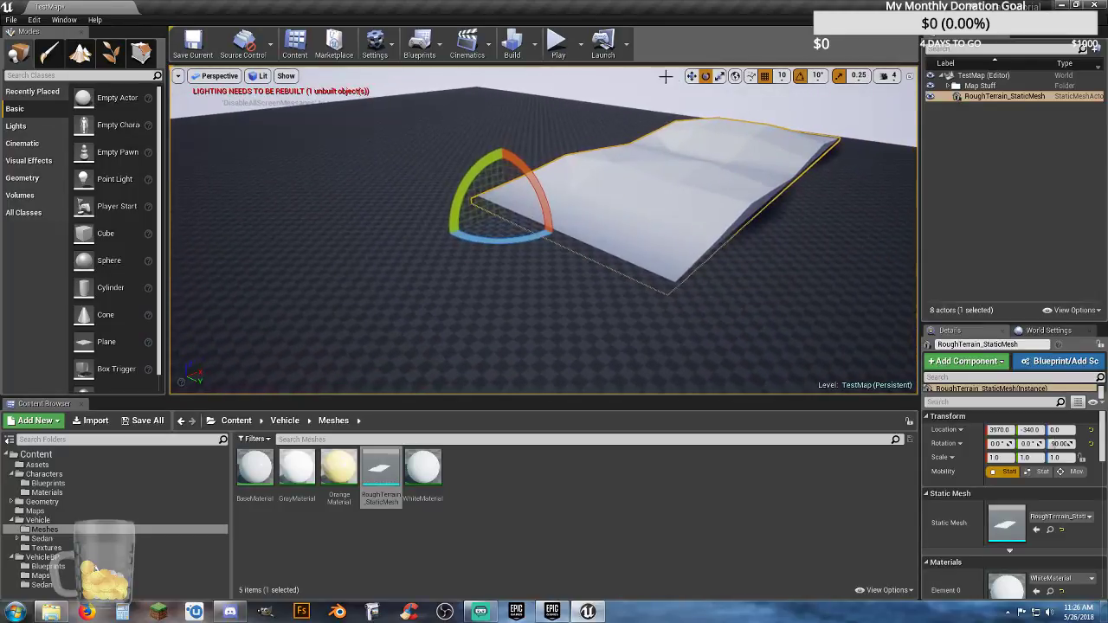
# Move the rough terrain mesh to about X 1550, Y -1060 and raise it to Z 20
pyautogui.click(693, 77)
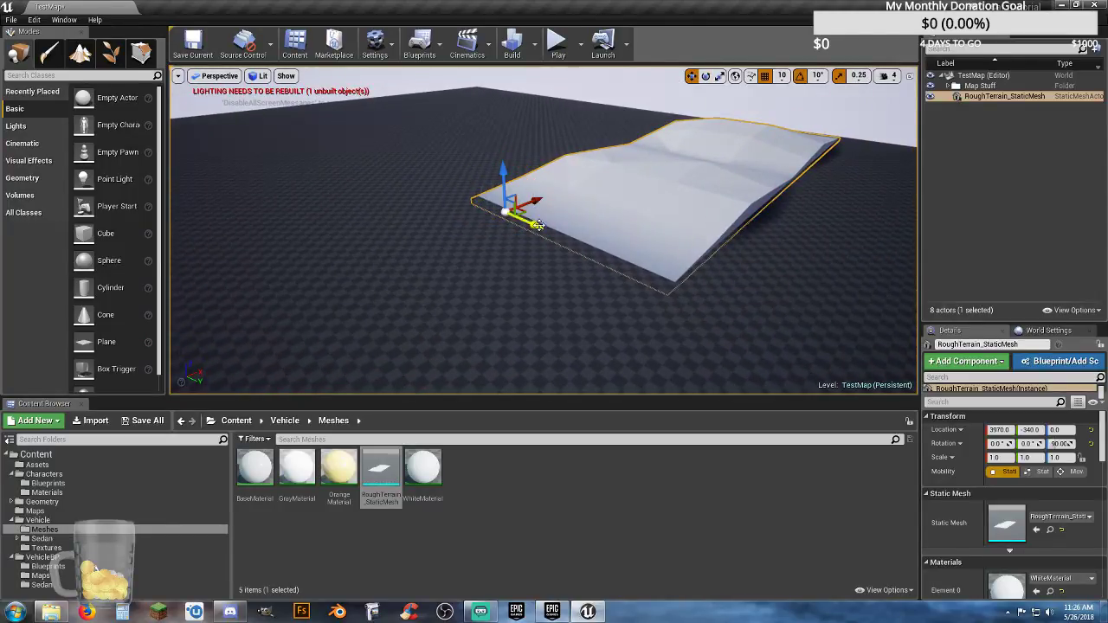
pyautogui.moveTo(538, 226); pyautogui.dragTo(334, 216)
pyautogui.moveTo(334, 216); pyautogui.dragTo(256, 245, button='right')
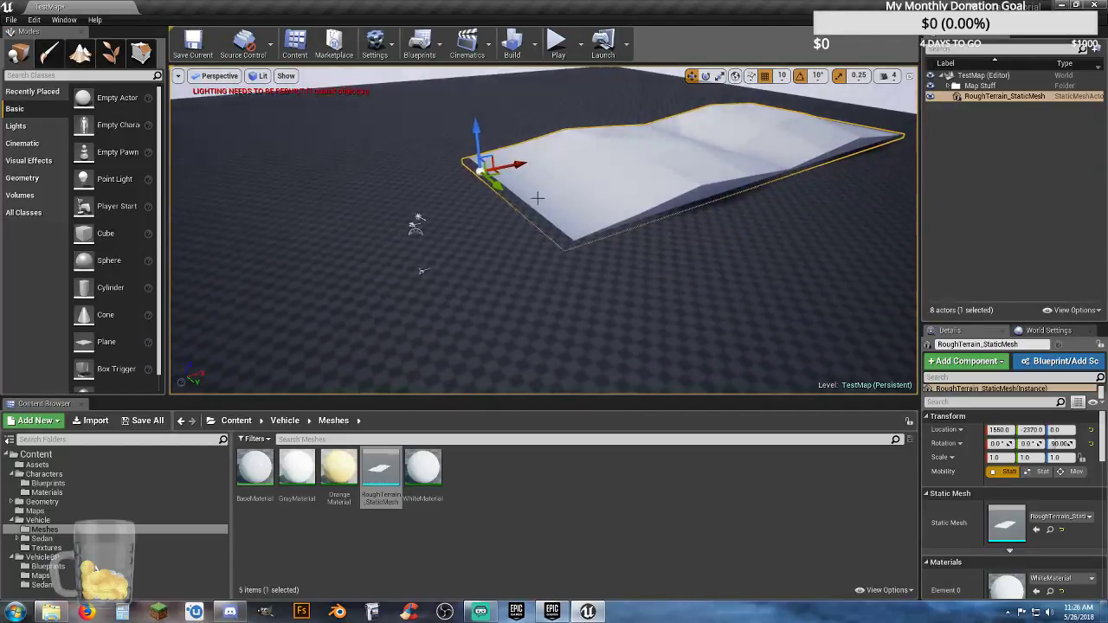
pyautogui.moveTo(502, 189); pyautogui.dragTo(515, 159)
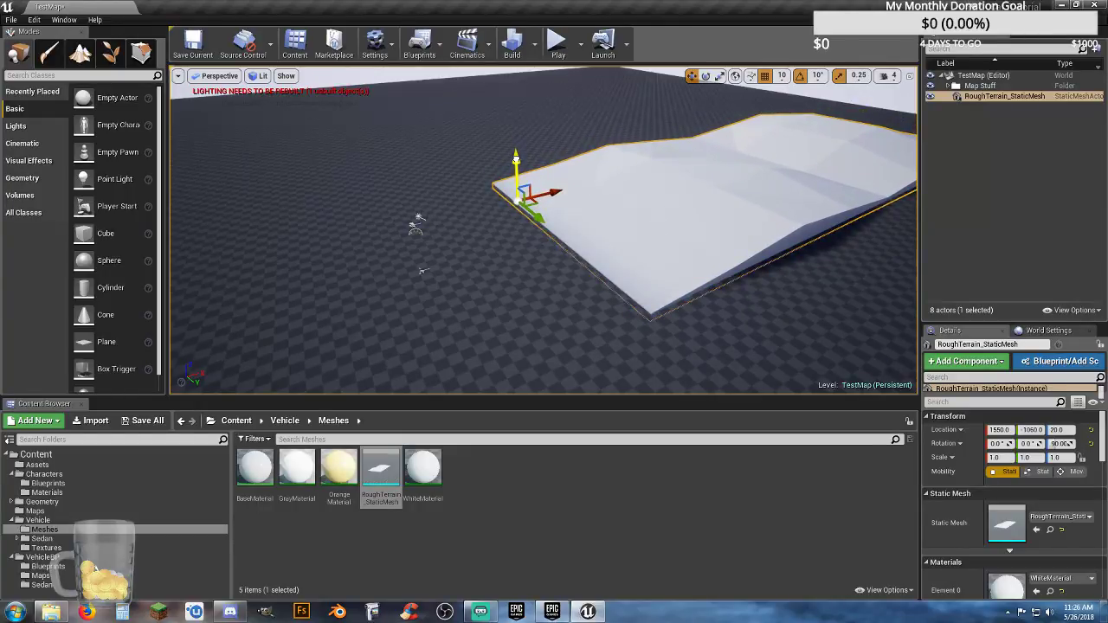
# Lower the rough terrain mesh to Z 10 so its front edge sits closer to the ground
pyautogui.press('w')
pyautogui.moveTo(617, 213); pyautogui.dragTo(613, 268, button='right')
pyautogui.moveTo(595, 194); pyautogui.dragTo(594, 194, button='right')
pyautogui.moveTo(570, 195); pyautogui.dragTo(569, 198)
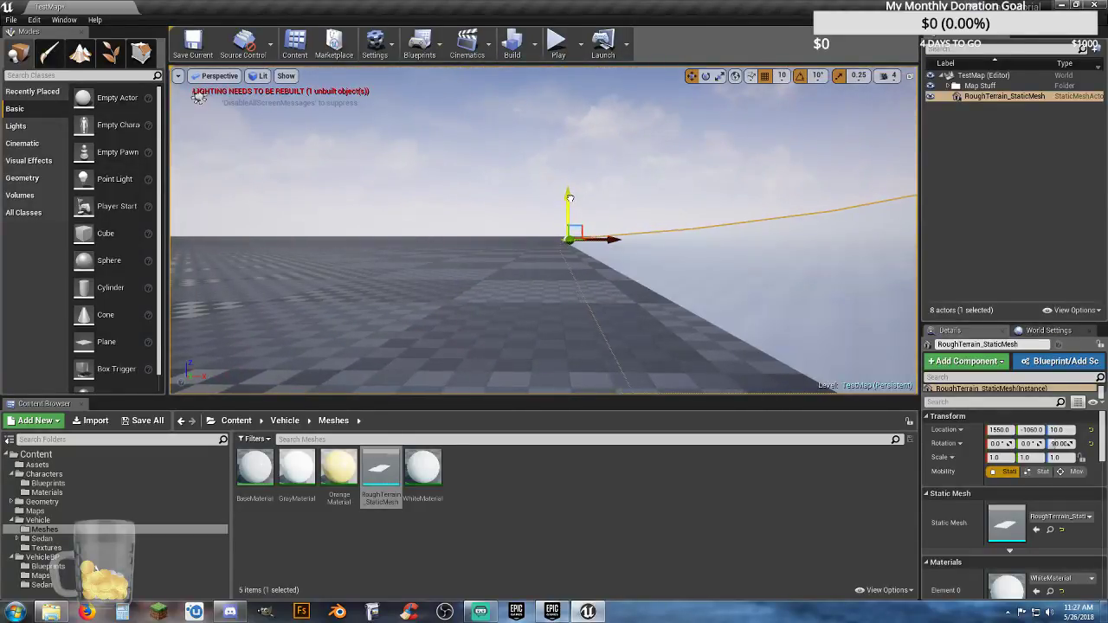
pyautogui.moveTo(586, 206); pyautogui.dragTo(587, 206, button='right')
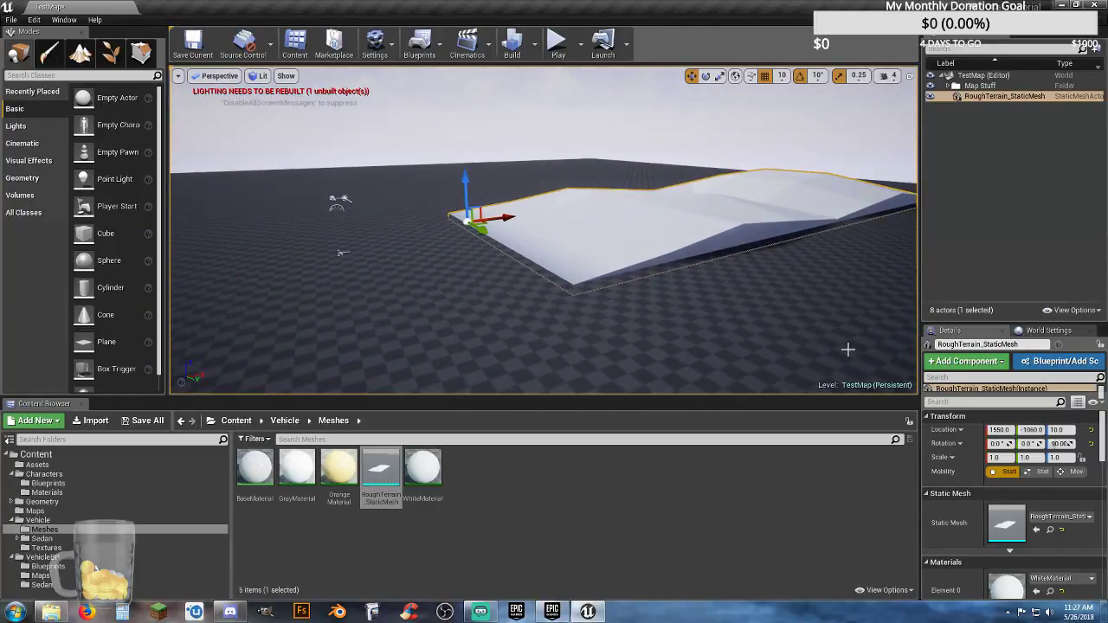
# Scale the rough terrain mesh to 0.5 on all axes and move it in front of the player start, about X 770, Y -490
pyautogui.click(1001, 457)
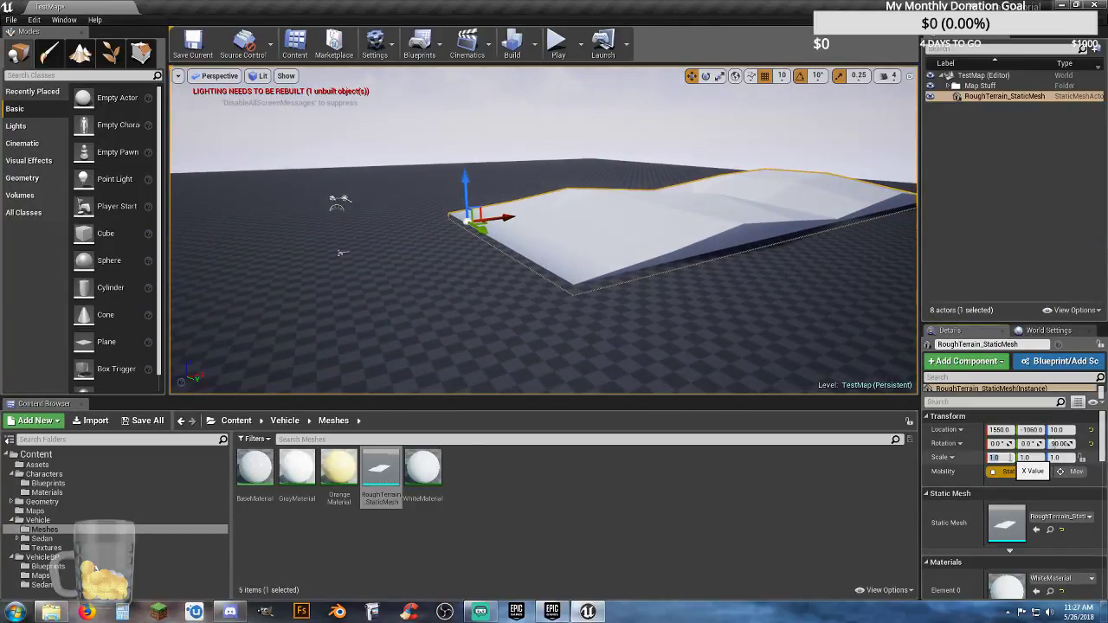
pyautogui.press('Tab')
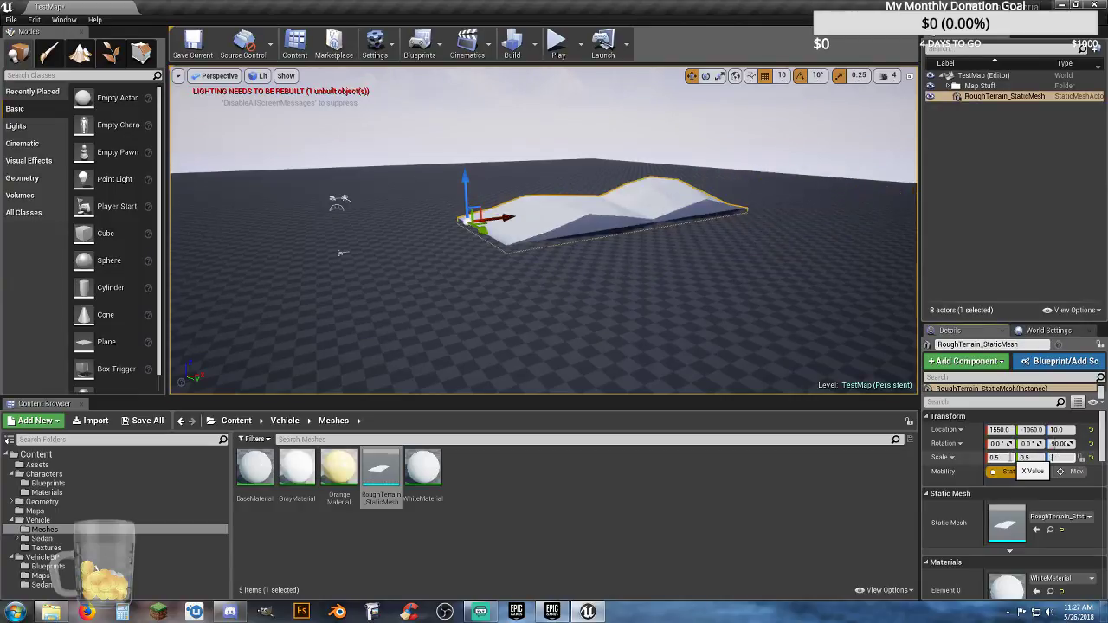
pyautogui.press('w')
pyautogui.moveTo(635, 251); pyautogui.dragTo(636, 250, button='right')
pyautogui.press('w')
pyautogui.press('s')
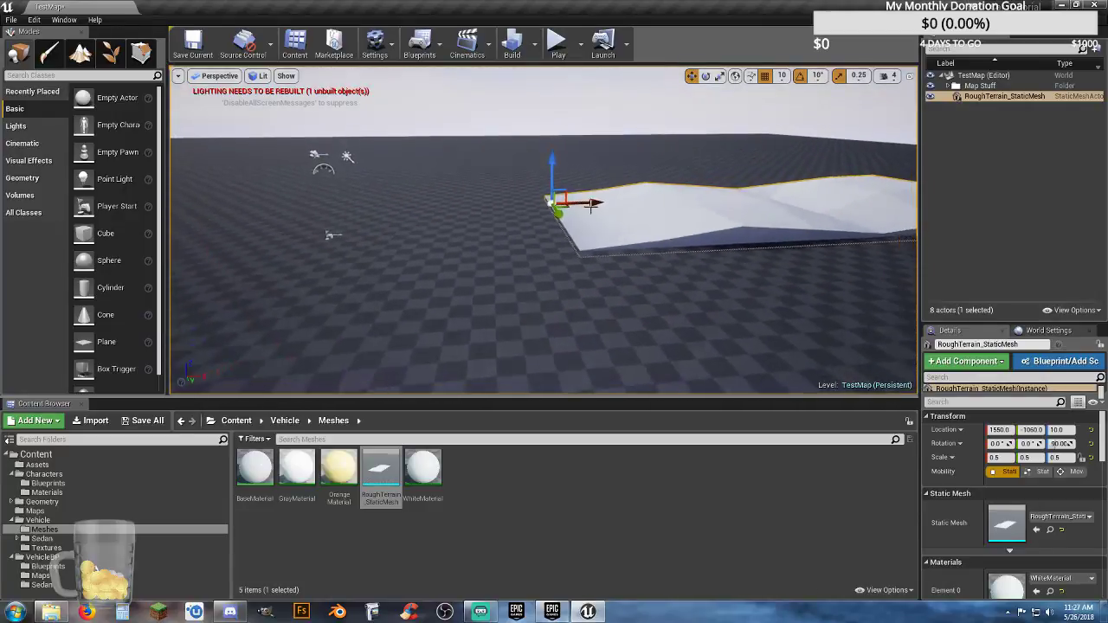
pyautogui.moveTo(556, 214); pyautogui.dragTo(529, 257)
pyautogui.moveTo(529, 257); pyautogui.dragTo(529, 258, button='right')
pyautogui.moveTo(528, 243); pyautogui.dragTo(486, 250)
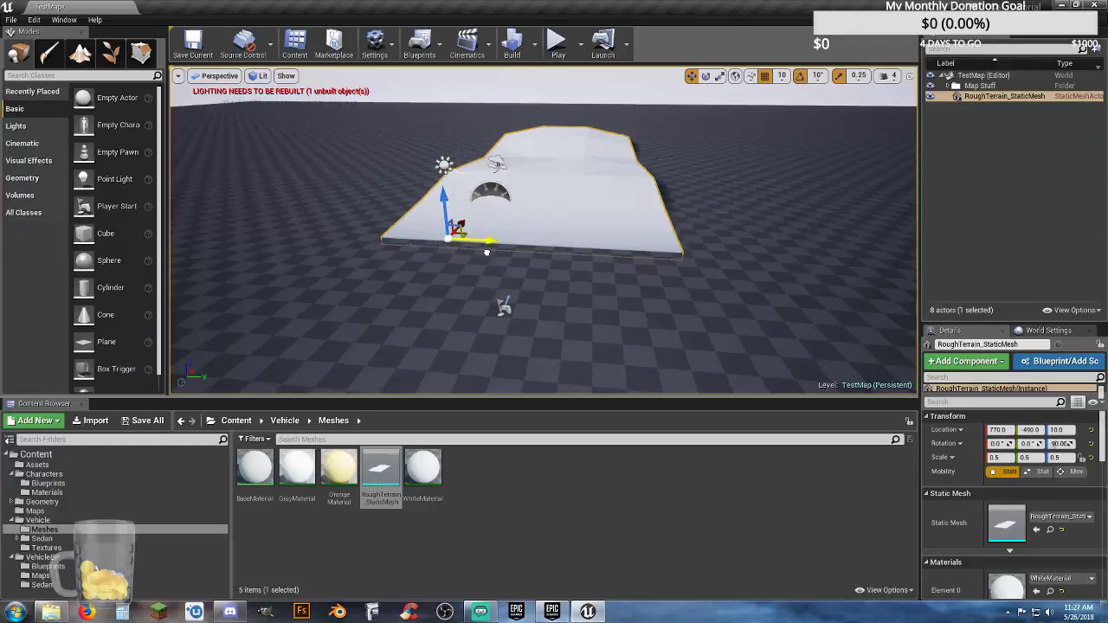
pyautogui.moveTo(642, 253); pyautogui.dragTo(645, 251, button='right')
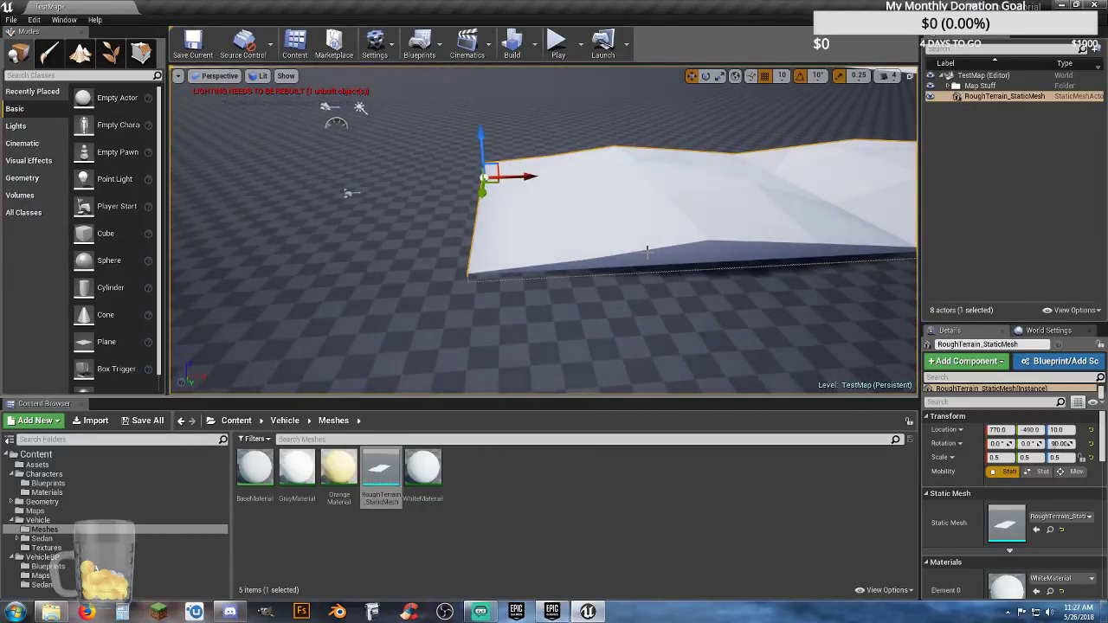
# Copy the M_Vehicle_Sedan material from the Vehicle/Sedan/Materials folder into the Characters/Materials folder
pyautogui.click(536, 482)
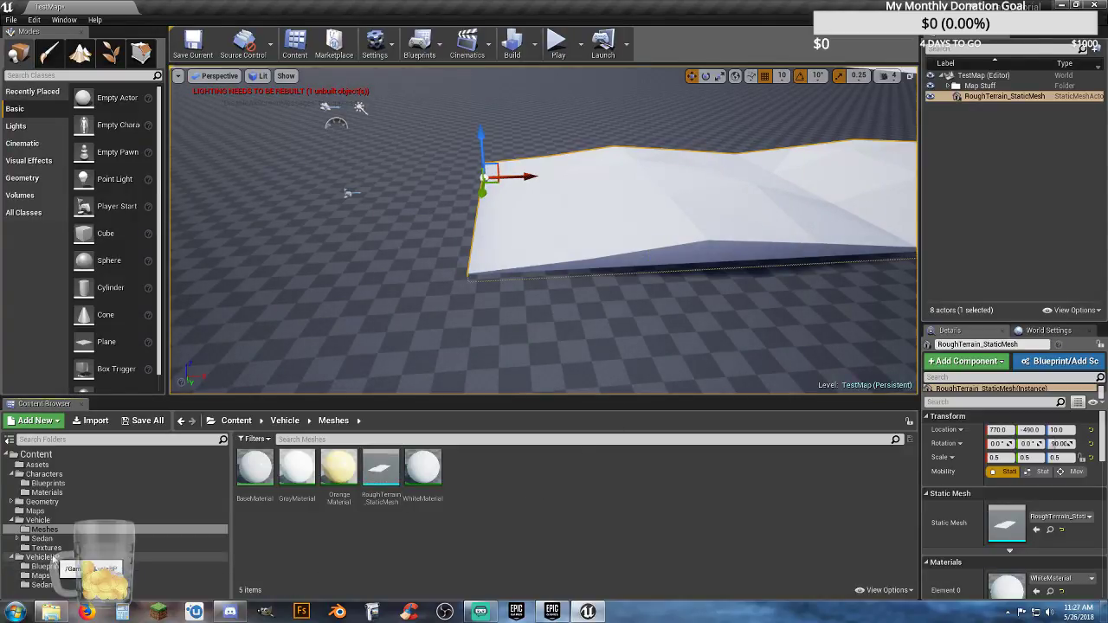
pyautogui.click(48, 548)
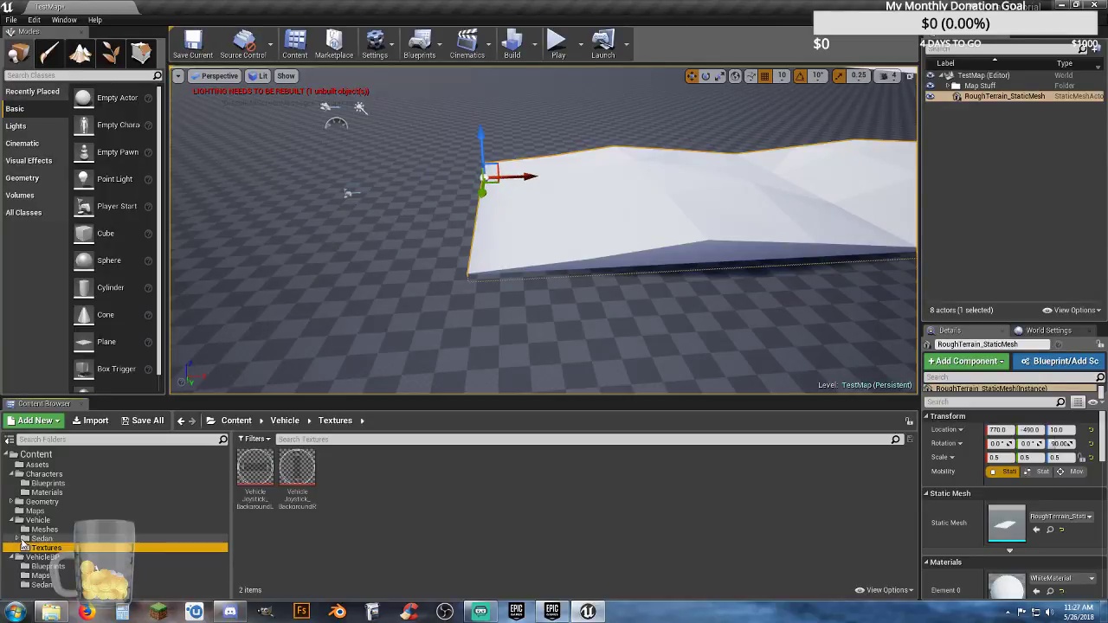
pyautogui.click(18, 539)
pyautogui.click(138, 549)
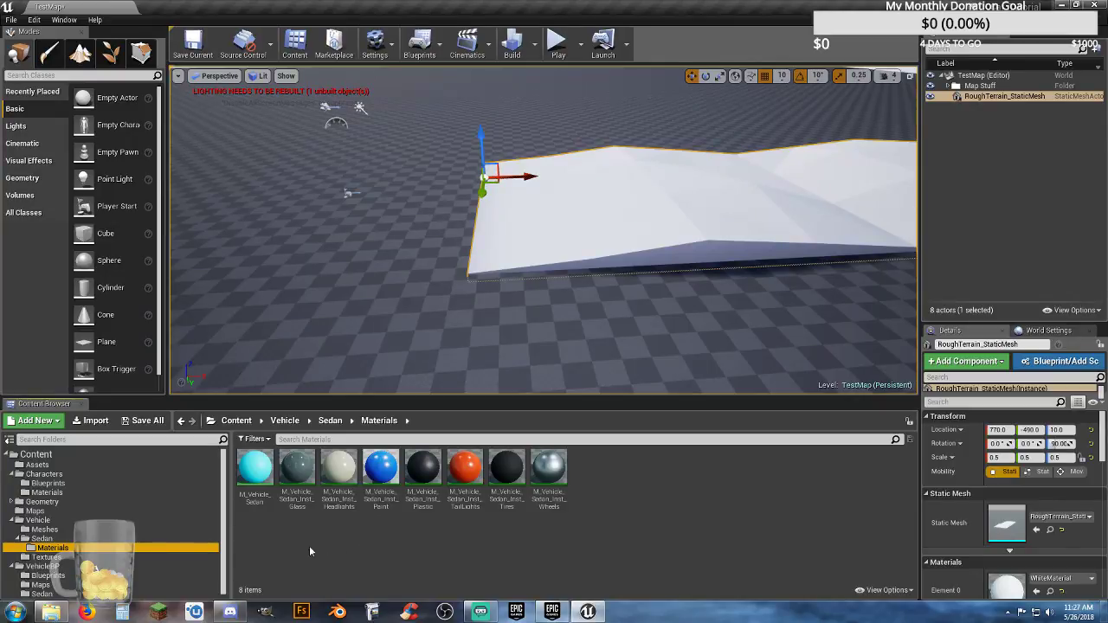
pyautogui.click(254, 472)
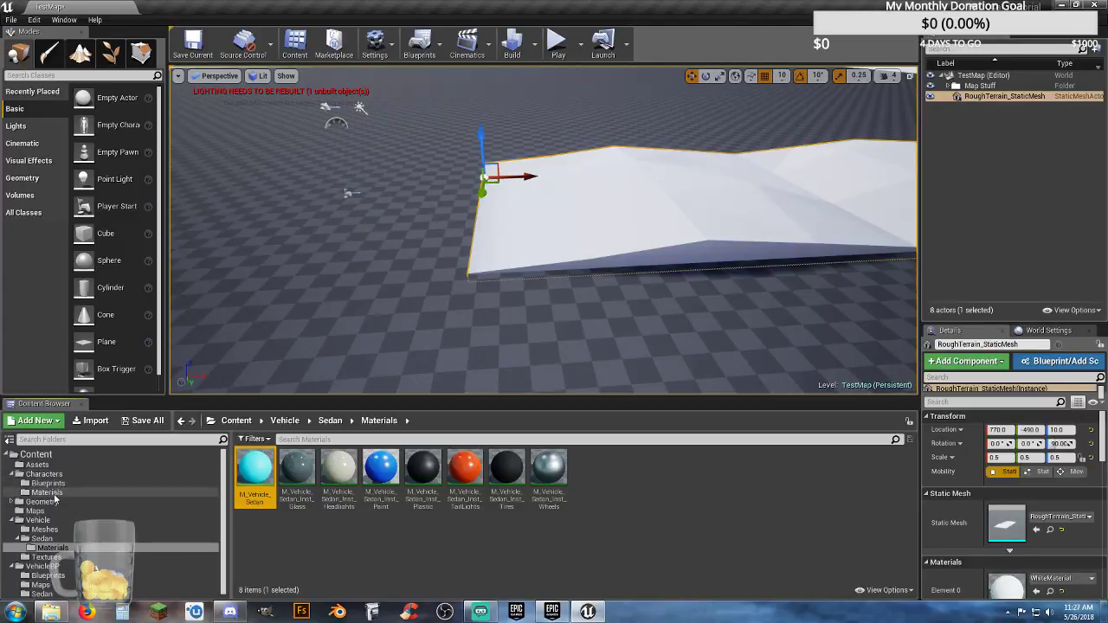
pyautogui.moveTo(259, 478); pyautogui.dragTo(96, 496)
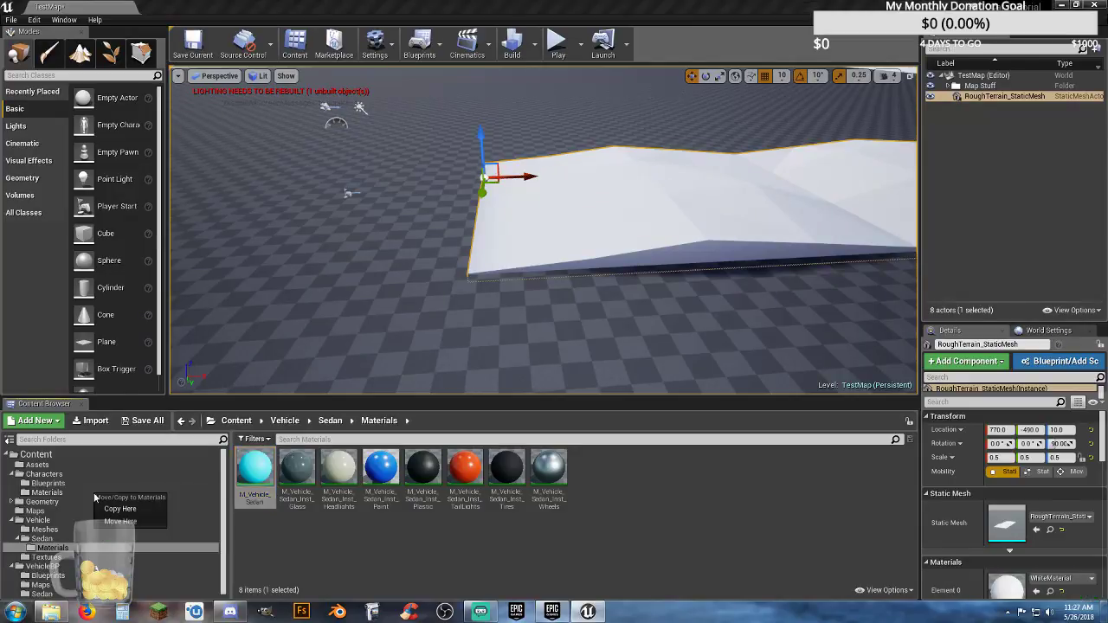
pyautogui.click(117, 509)
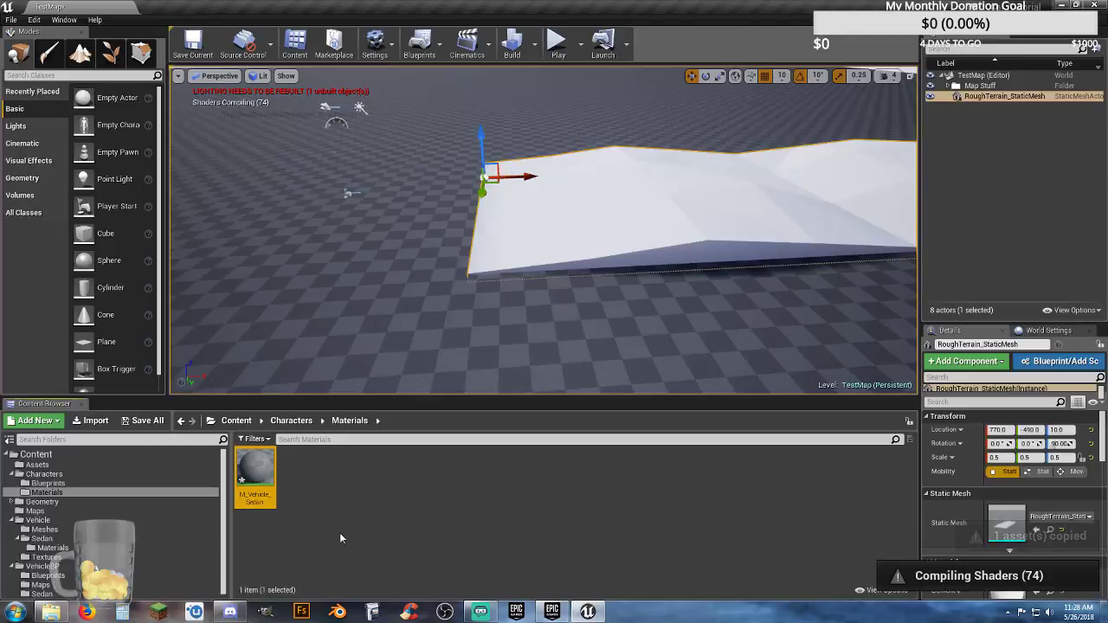
# Rename the copied sedan material as M_MyCar
pyautogui.press('F2')
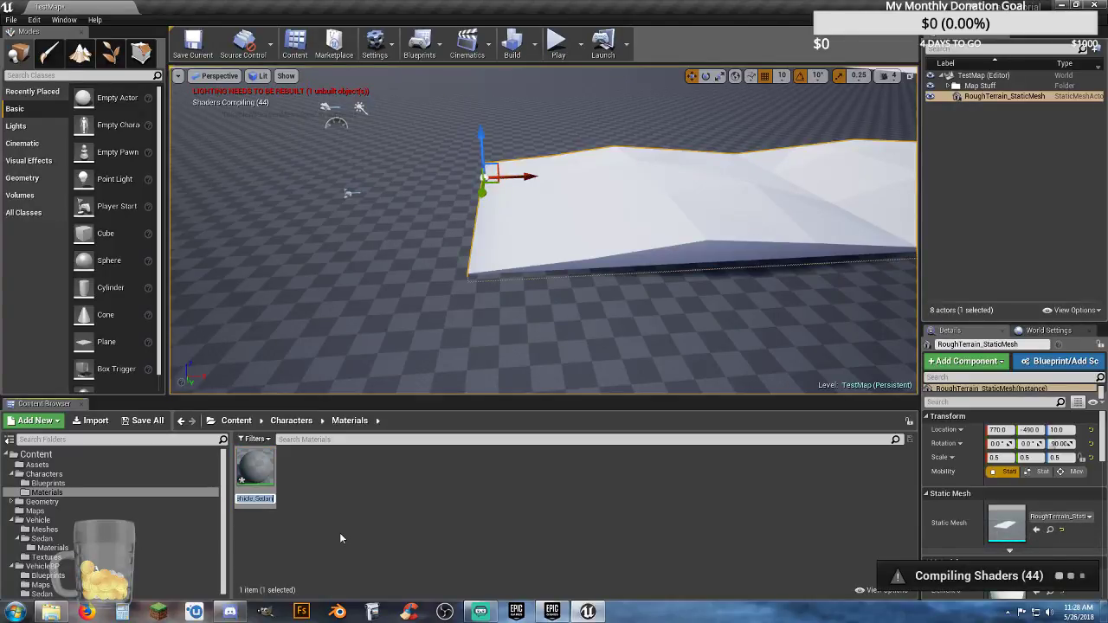
pyautogui.write('MyCar')
pyautogui.press('Return')
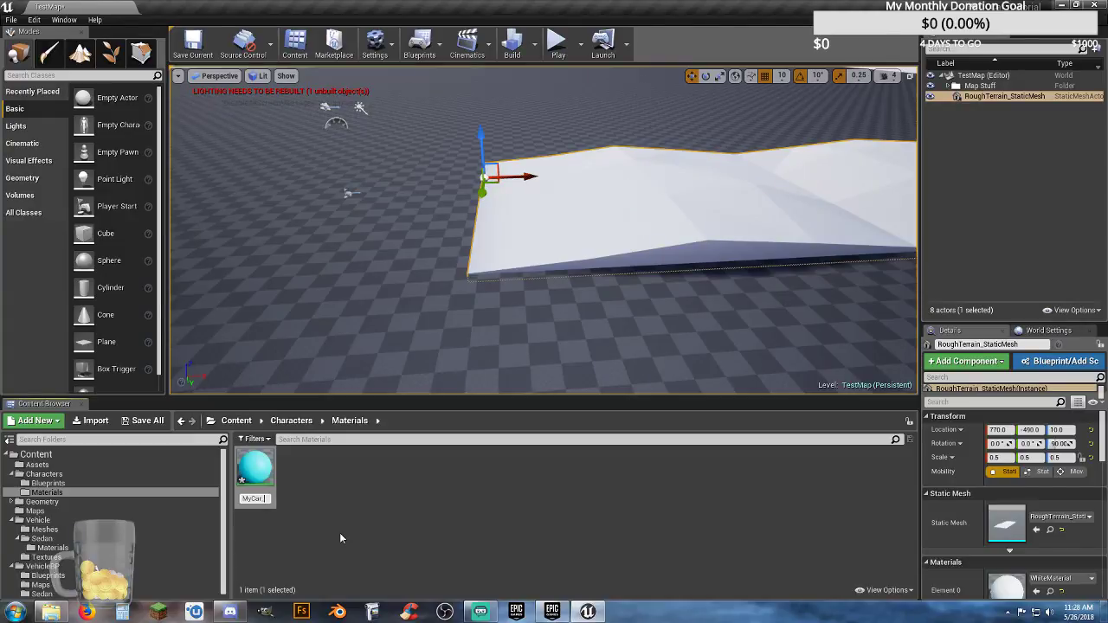
pyautogui.press('BackSpace')
pyautogui.press('Home')
pyautogui.write('M_')
pyautogui.press('Return')
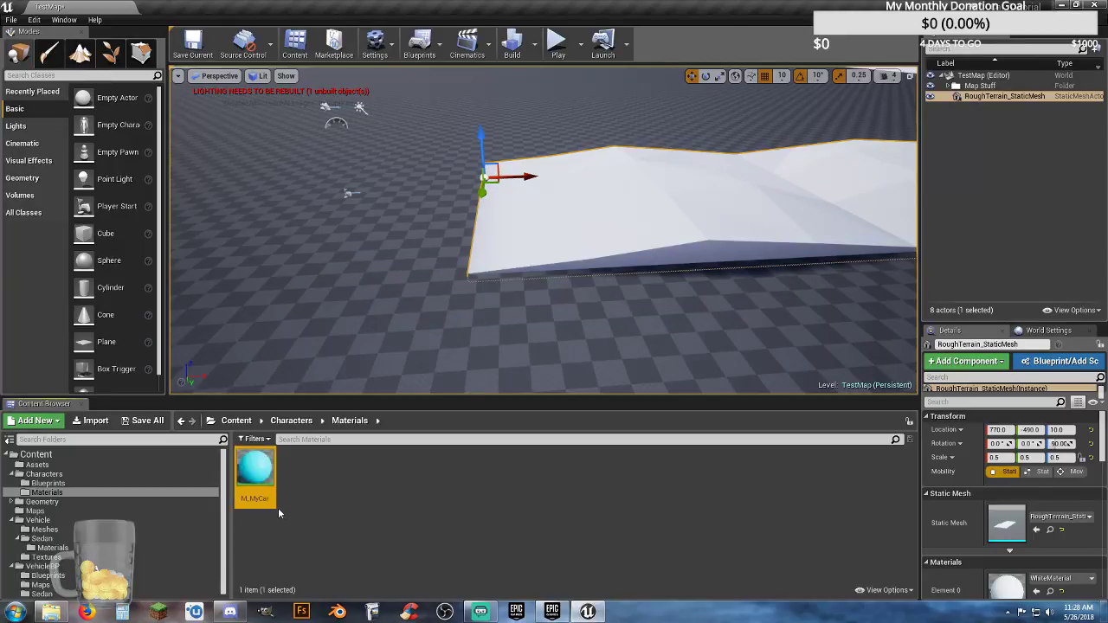
# Open the M_MyCar material for editing and select its Base color parameter node
pyautogui.doubleClick(258, 469)
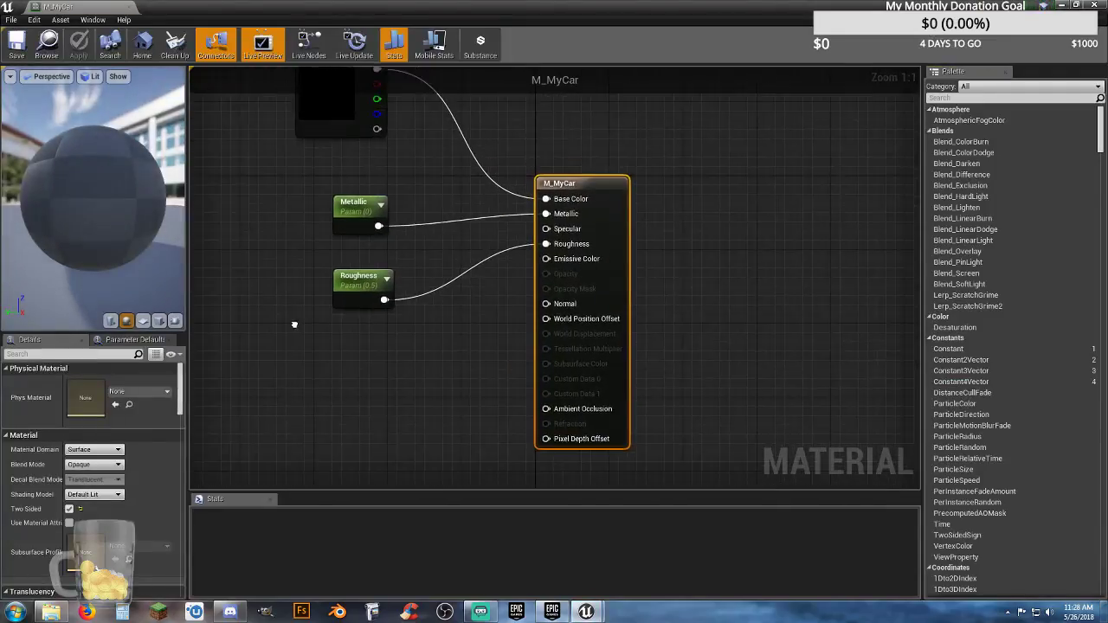
pyautogui.moveTo(295, 325); pyautogui.dragTo(363, 375, button='right')
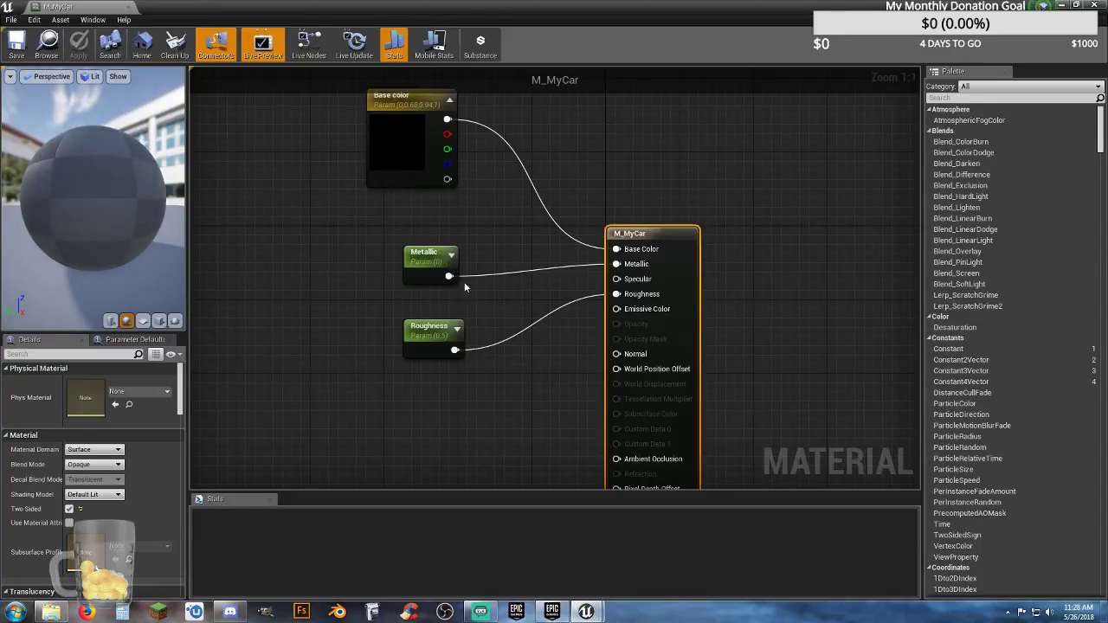
pyautogui.moveTo(375, 252); pyautogui.dragTo(391, 277, button='right')
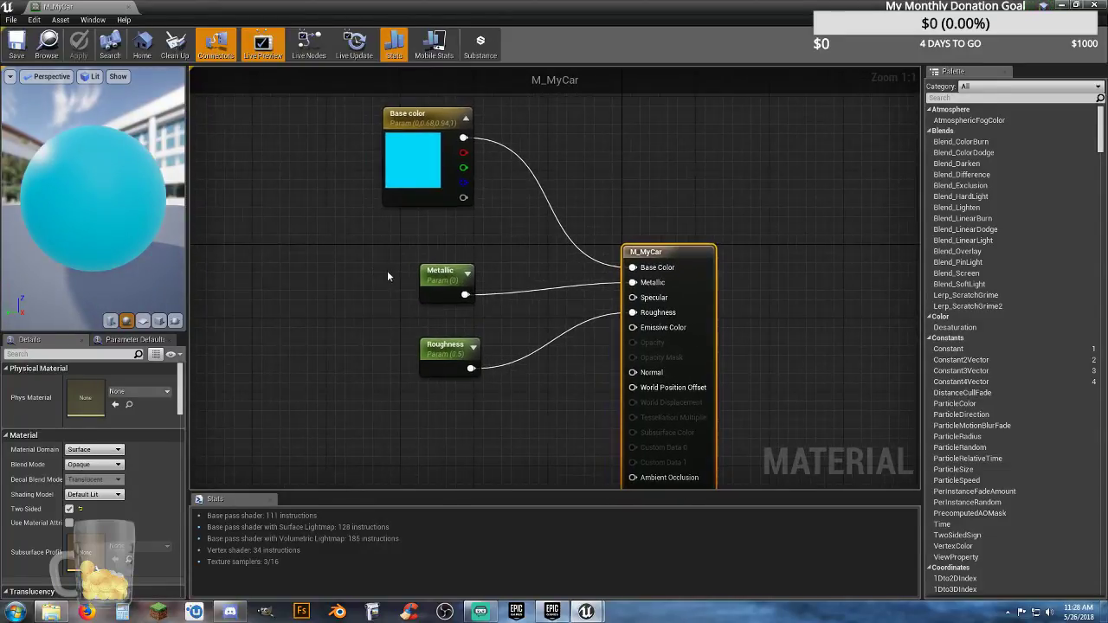
pyautogui.click(408, 169)
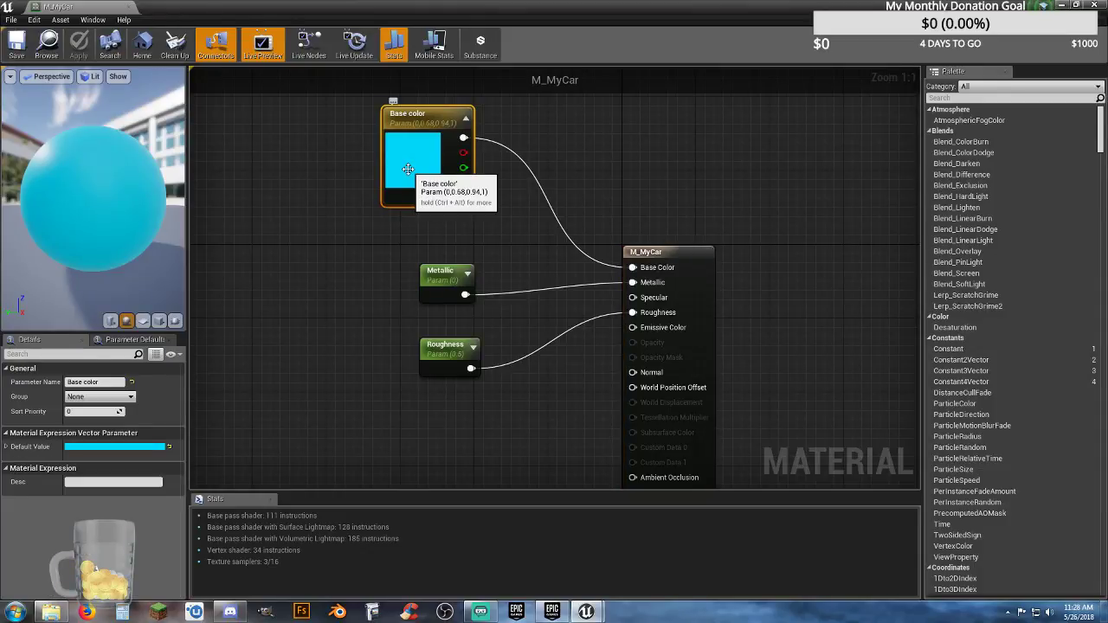
# Set M_MyCar's Base color to yellow, hex sRGB F9E507FF, store the swatch among the saved colors, and close the saved material
pyautogui.click(103, 447)
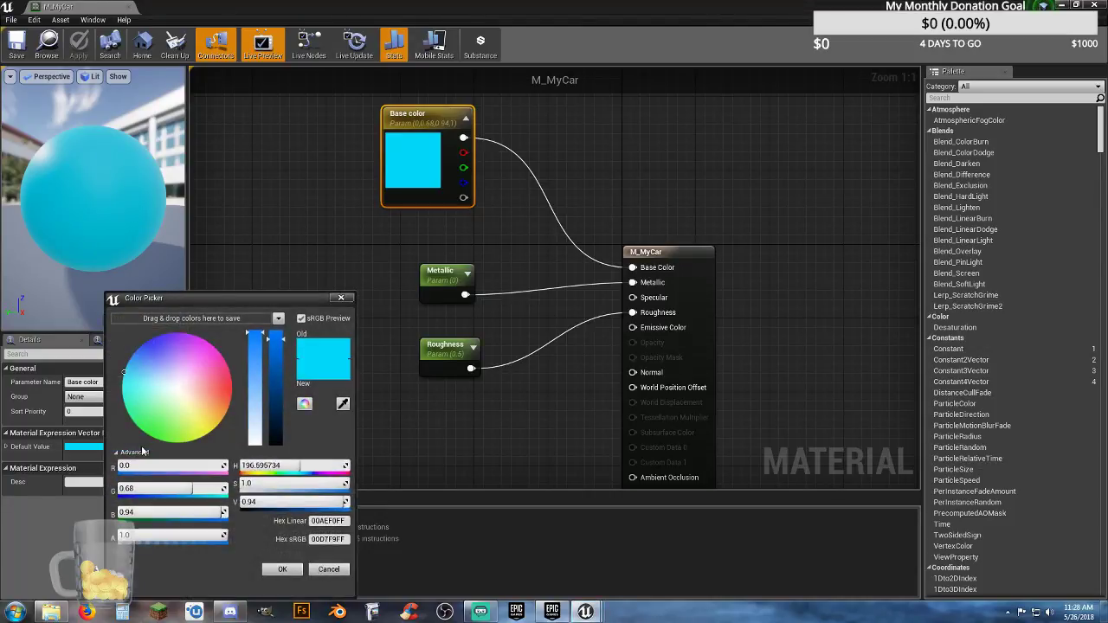
pyautogui.moveTo(178, 376)
pyautogui.mouseDown()
pyautogui.moveTo(238, 390)
pyautogui.moveTo(226, 438)
pyautogui.moveTo(213, 429)
pyautogui.mouseUp()
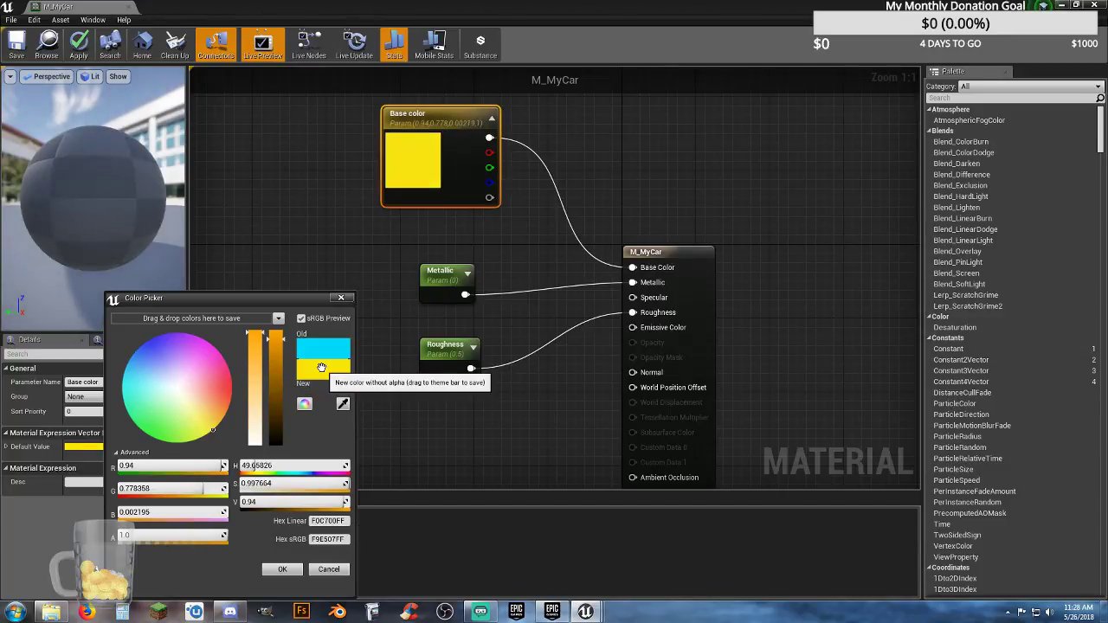
pyautogui.moveTo(321, 367); pyautogui.dragTo(178, 321)
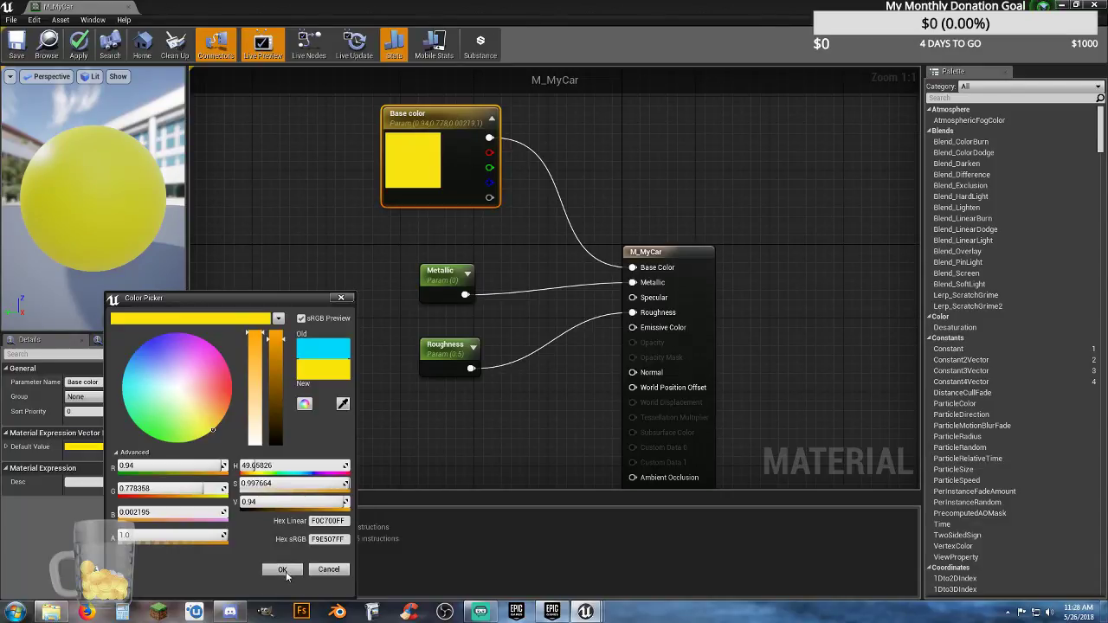
pyautogui.click(284, 570)
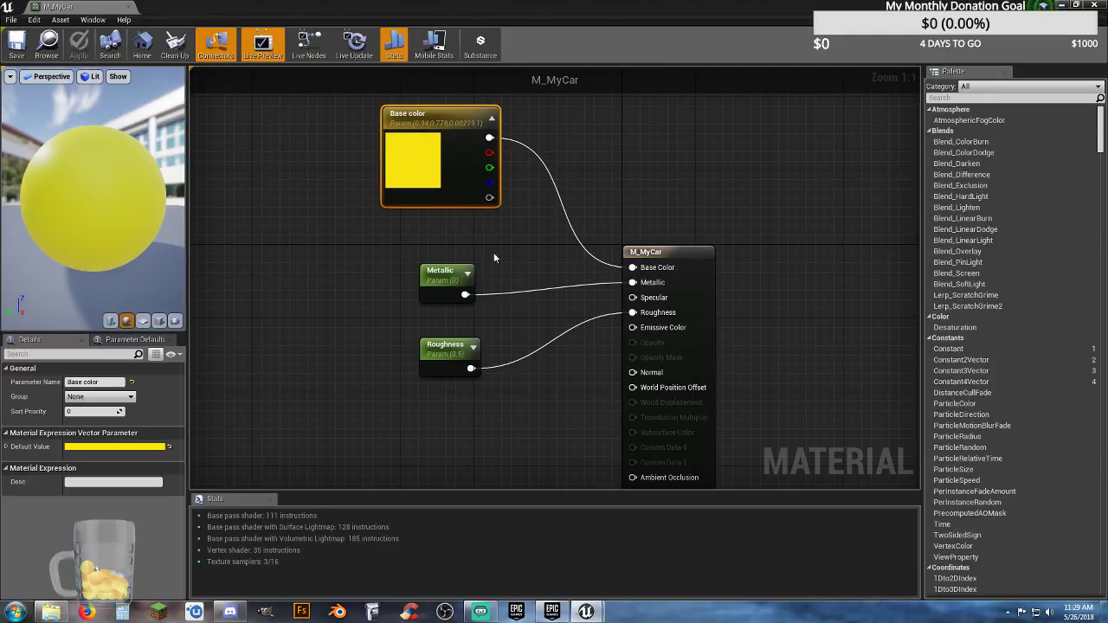
pyautogui.click(129, 7)
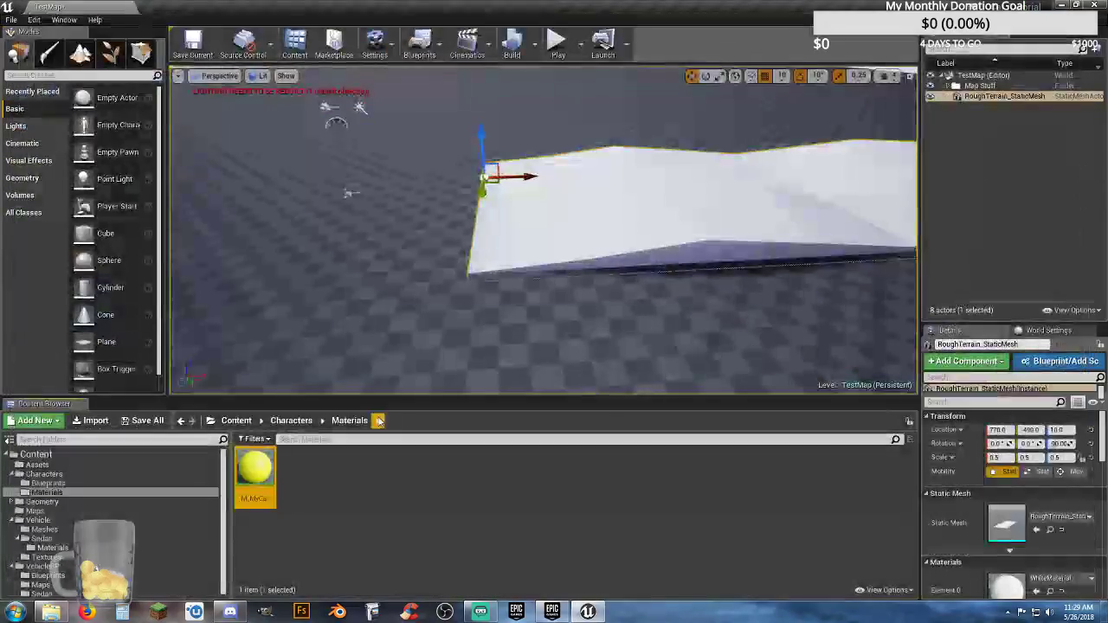
# Play-test TestMap by driving the default car over the rough terrain, brake, and end the play session
pyautogui.click(565, 42)
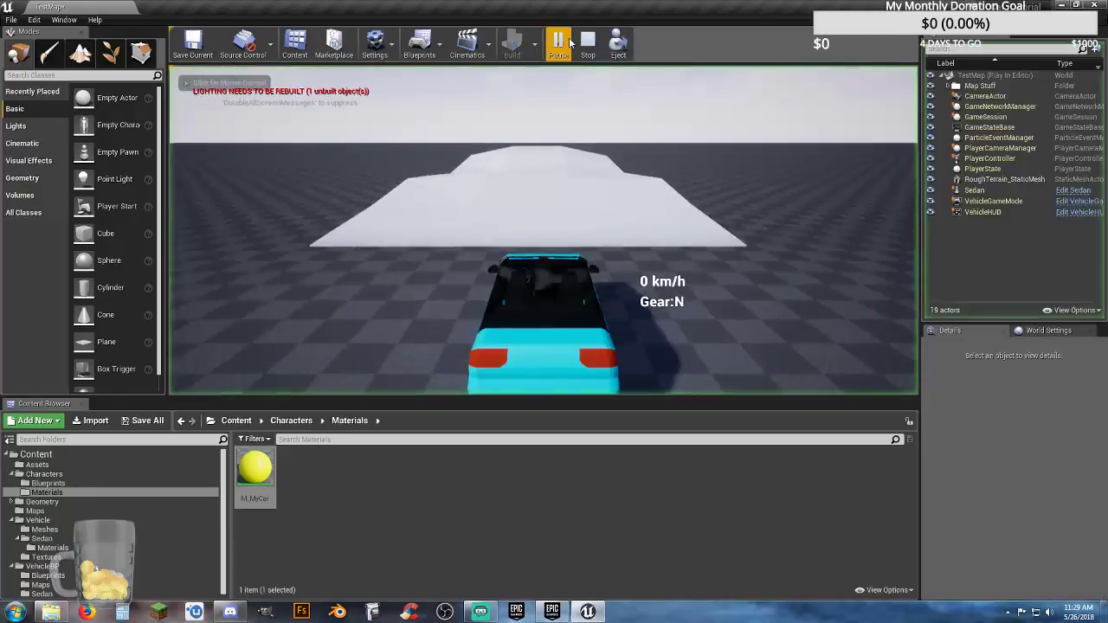
pyautogui.click(536, 238)
pyautogui.press('w')
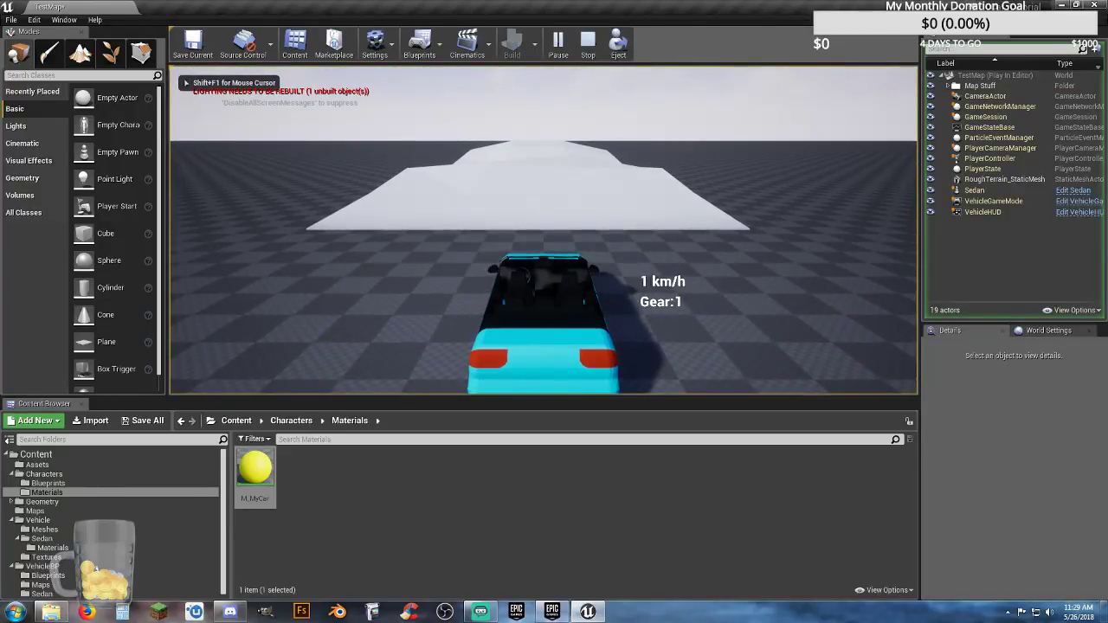
pyautogui.press('w')
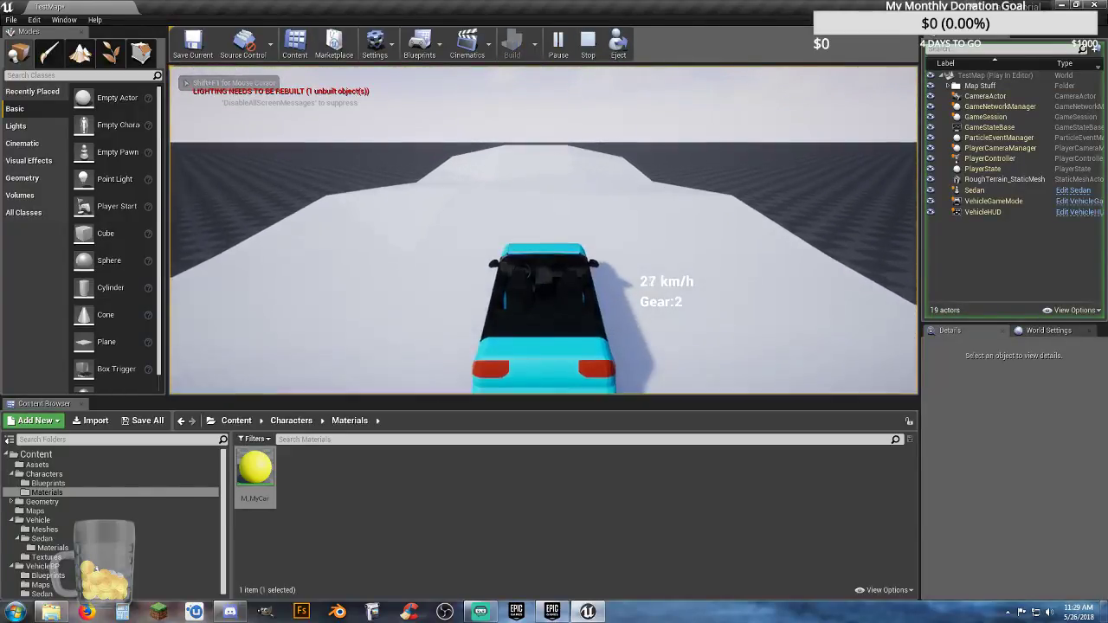
pyautogui.press('w')
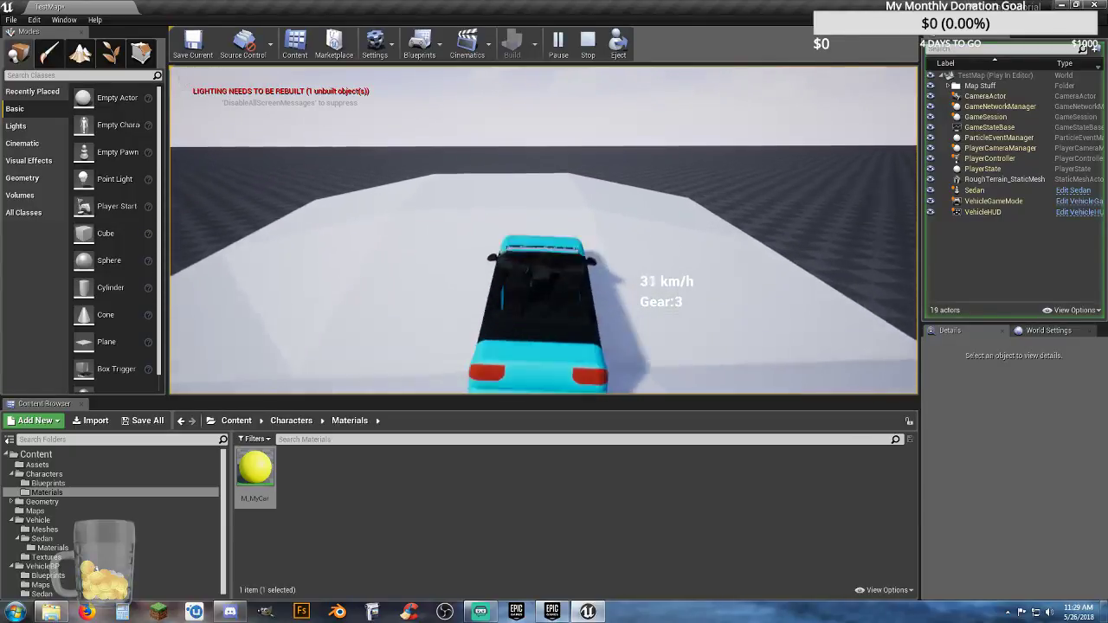
pyautogui.press('w')
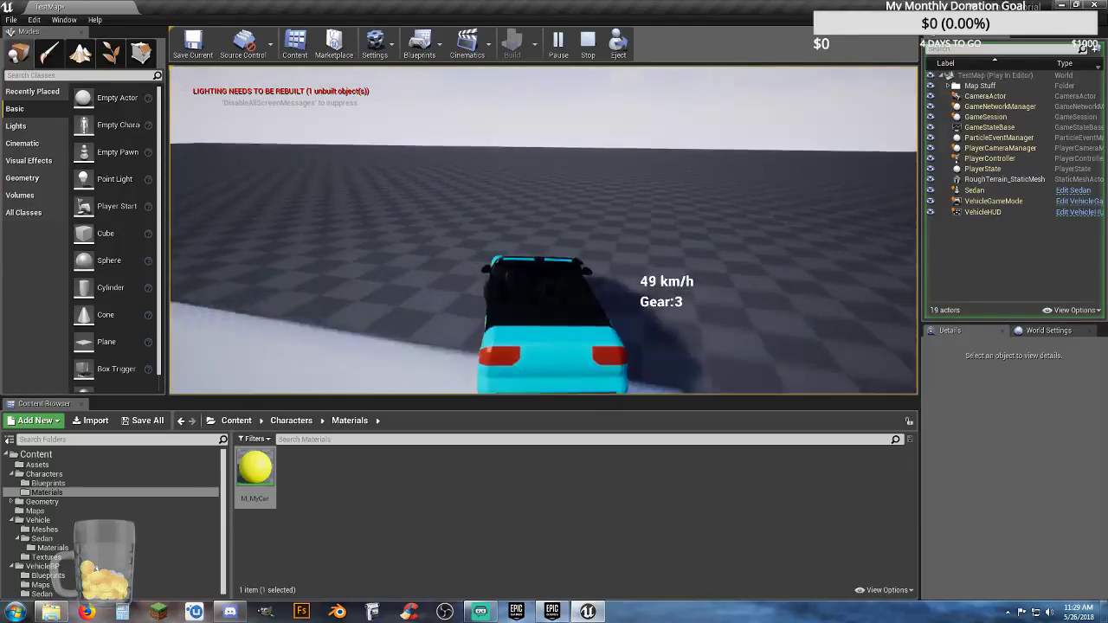
pyautogui.press('s')
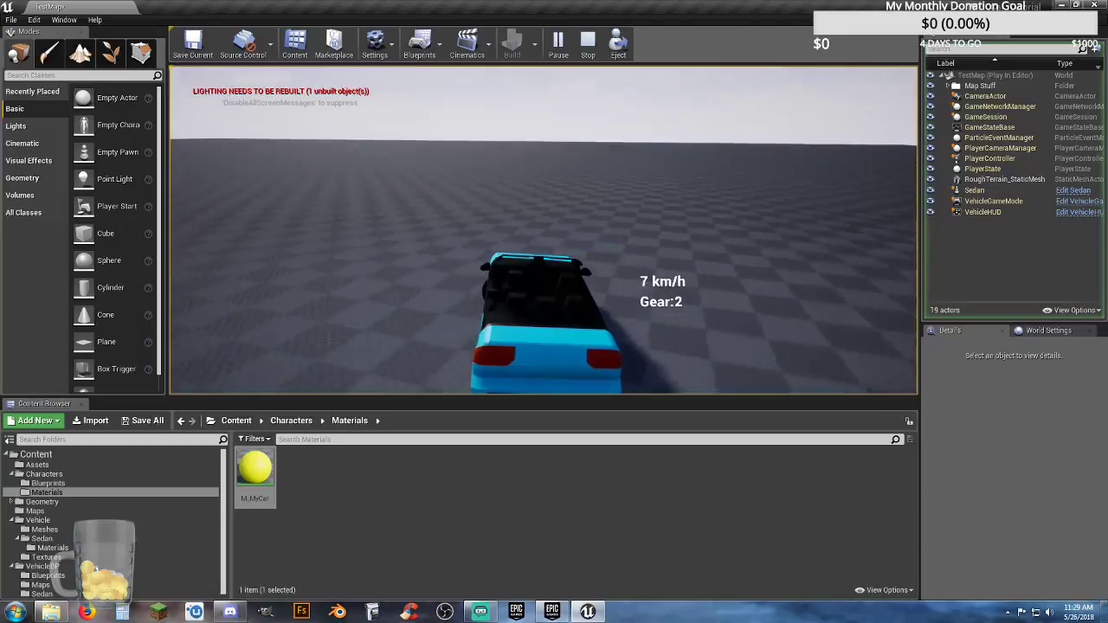
pyautogui.press('Escape')
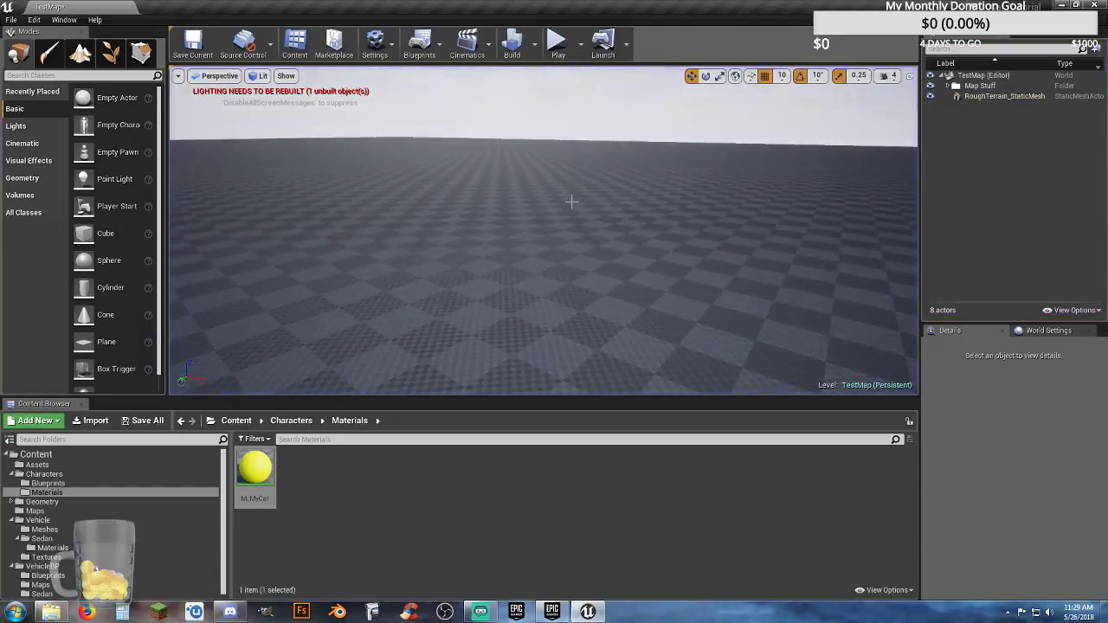
# Set the Default Pawn Class in TestMap's World Settings to the MyCar blueprint from Characters/Blueprints
pyautogui.moveTo(488, 272); pyautogui.dragTo(335, 208, button='right')
pyautogui.press('w')
pyautogui.moveTo(458, 283); pyautogui.dragTo(383, 346, button='right')
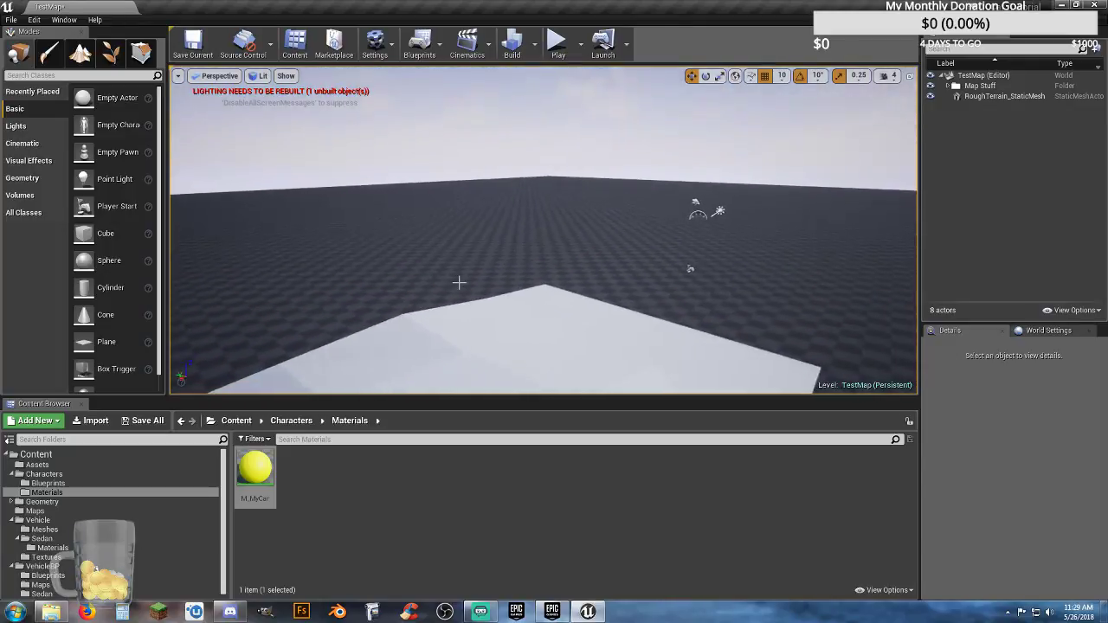
pyautogui.click(47, 483)
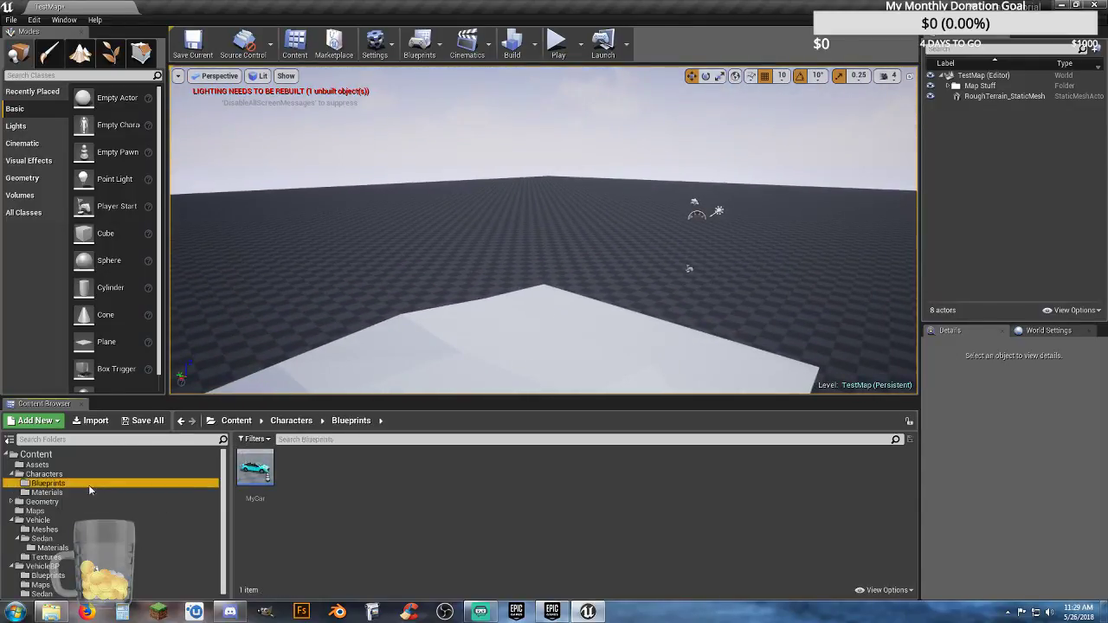
pyautogui.click(256, 472)
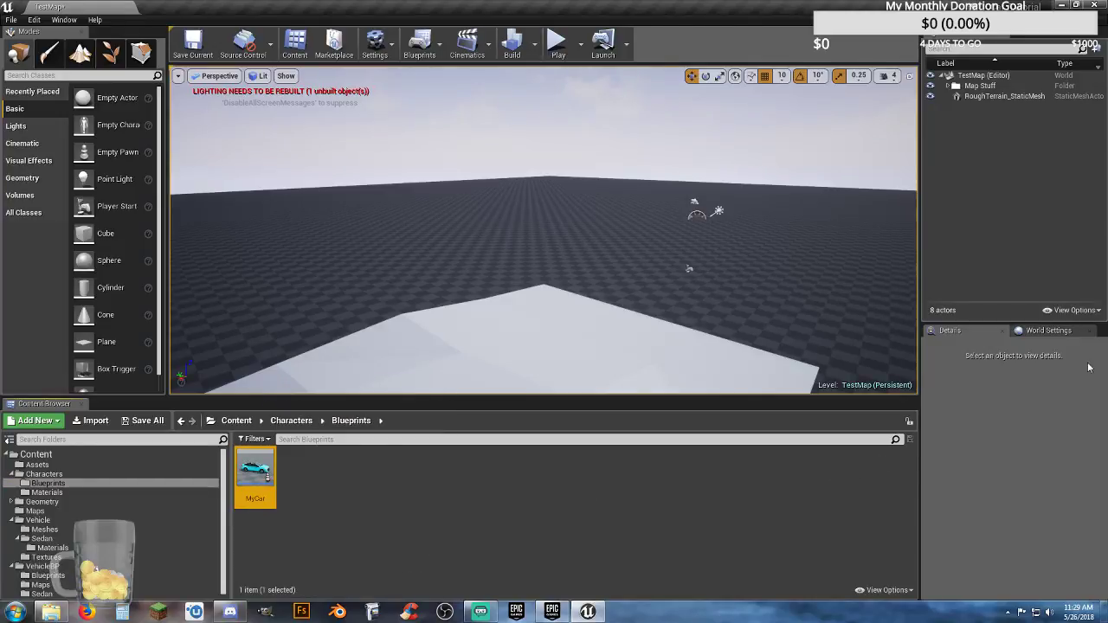
pyautogui.click(1049, 330)
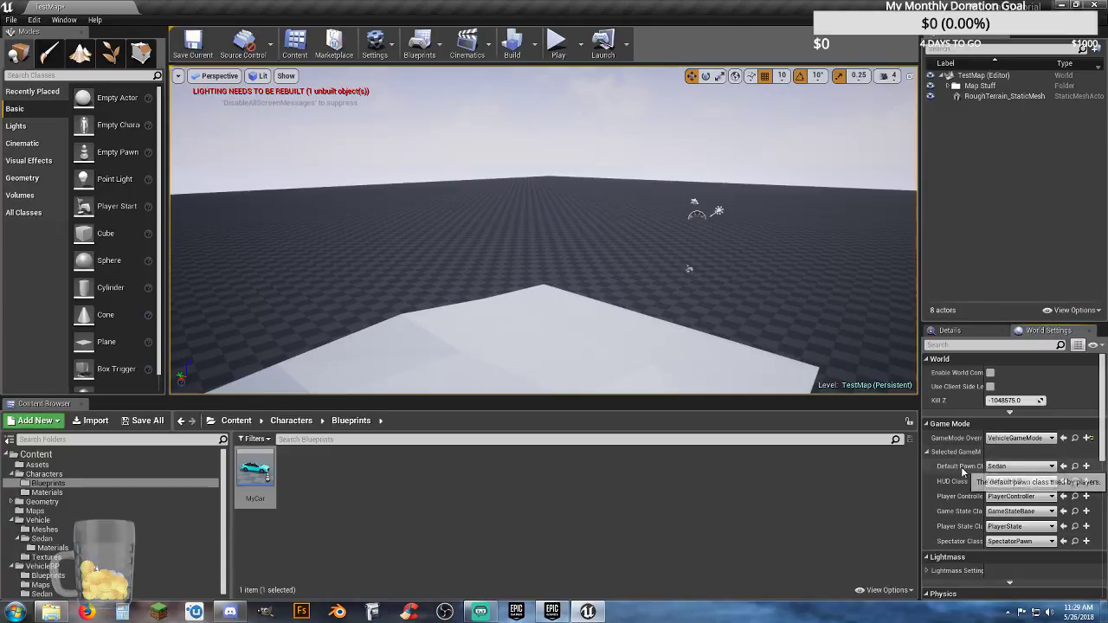
pyautogui.click(1036, 468)
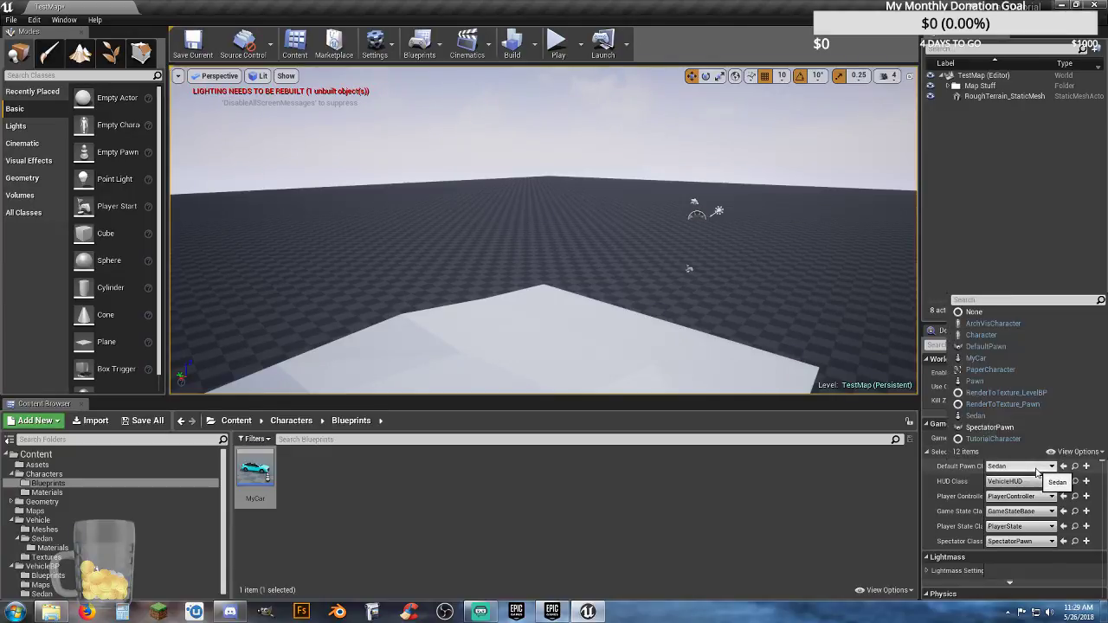
pyautogui.click(984, 367)
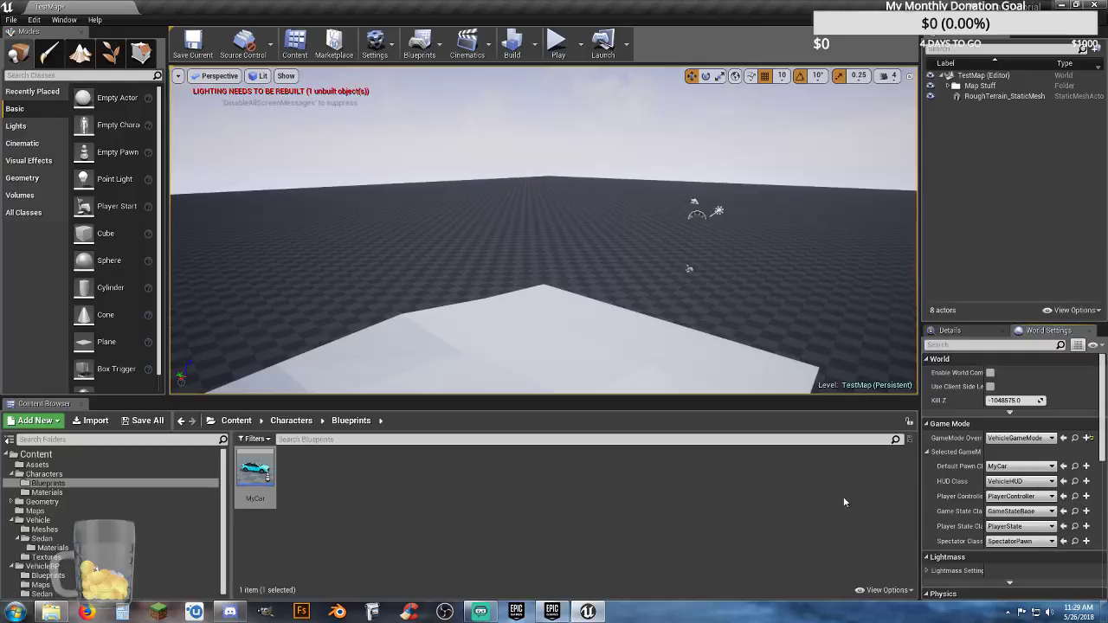
pyautogui.click(745, 511)
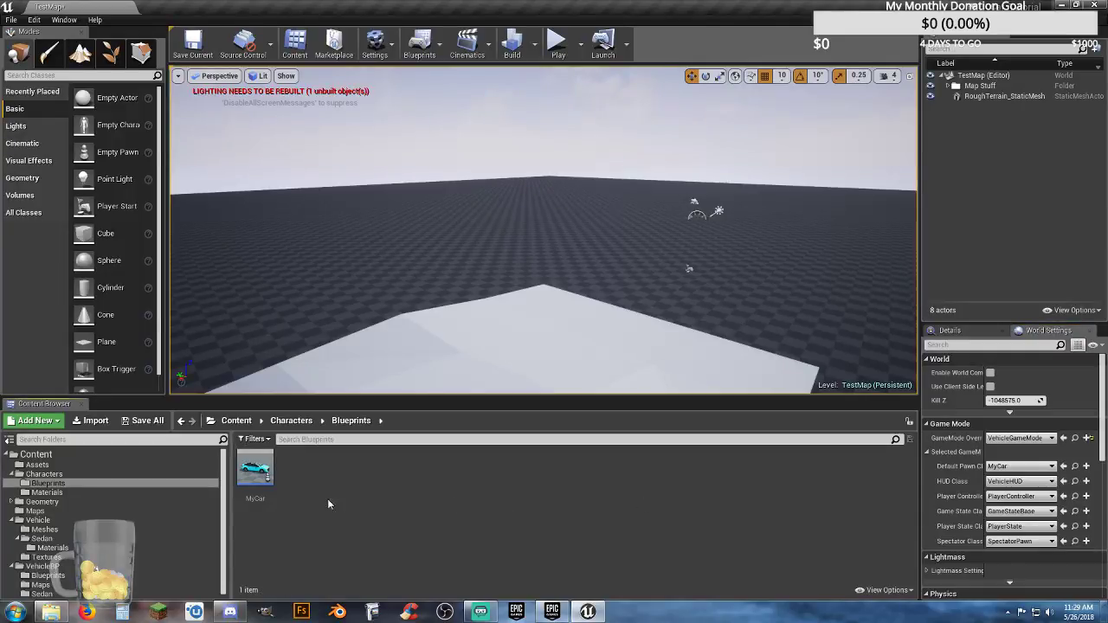
# Open the MyCar blueprint, show the car model in its viewport, and select the inherited Mesh component
pyautogui.doubleClick(256, 468)
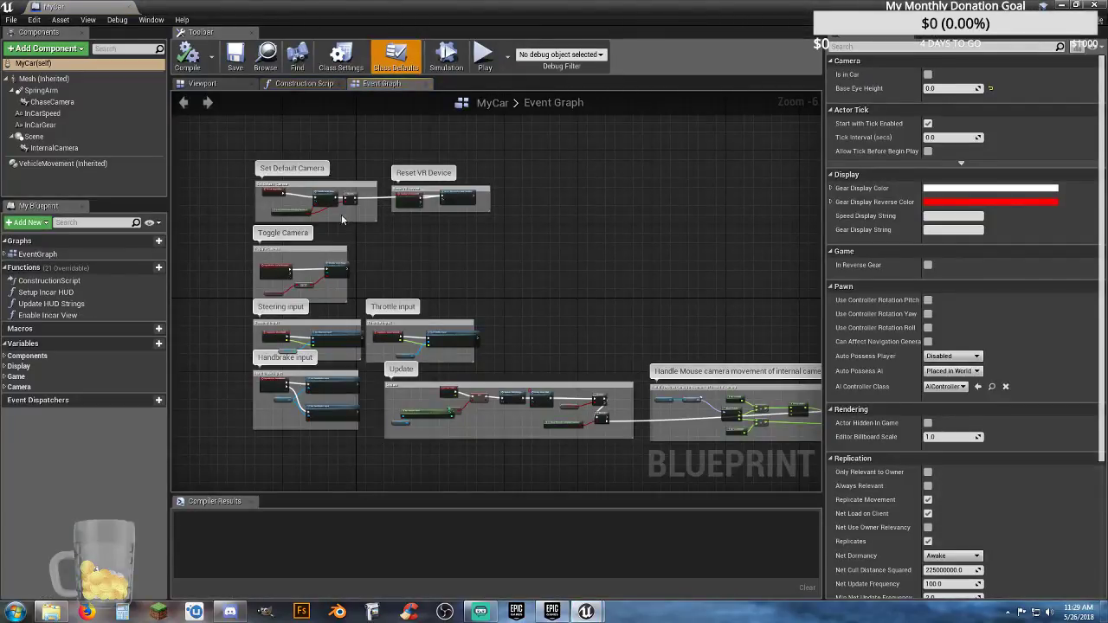
pyautogui.click(210, 83)
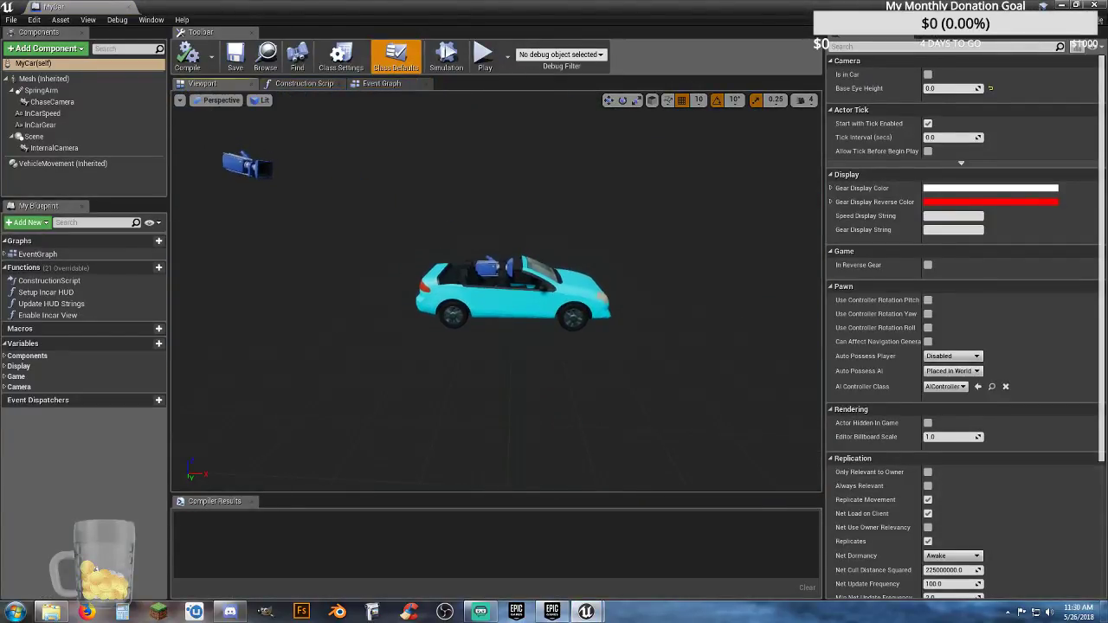
pyautogui.moveTo(497, 293); pyautogui.dragTo(467, 307, button='right')
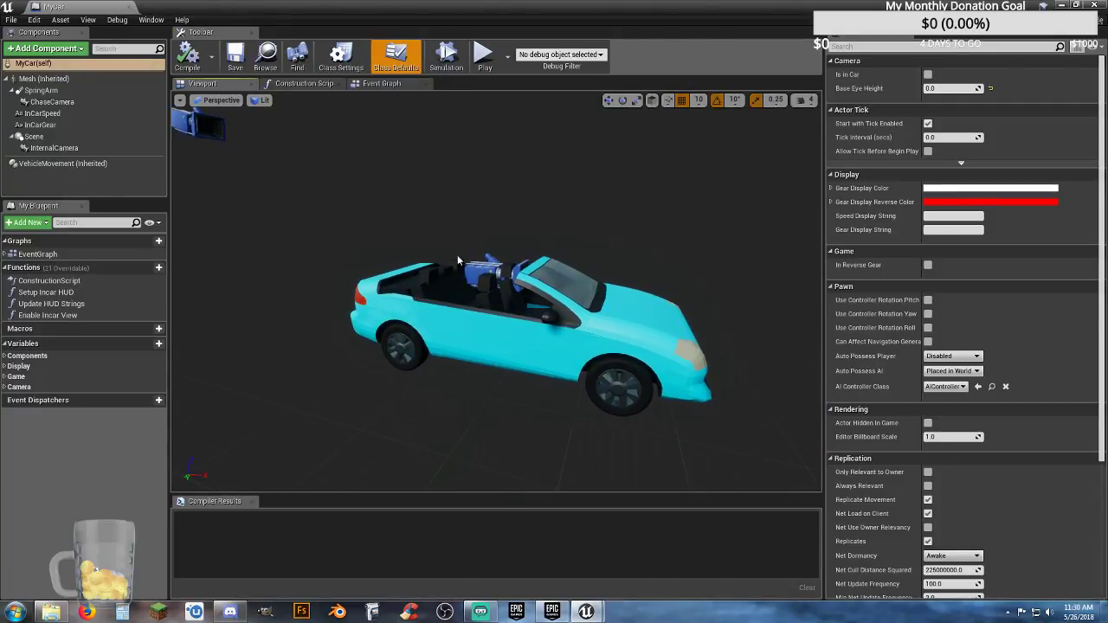
pyautogui.click(56, 82)
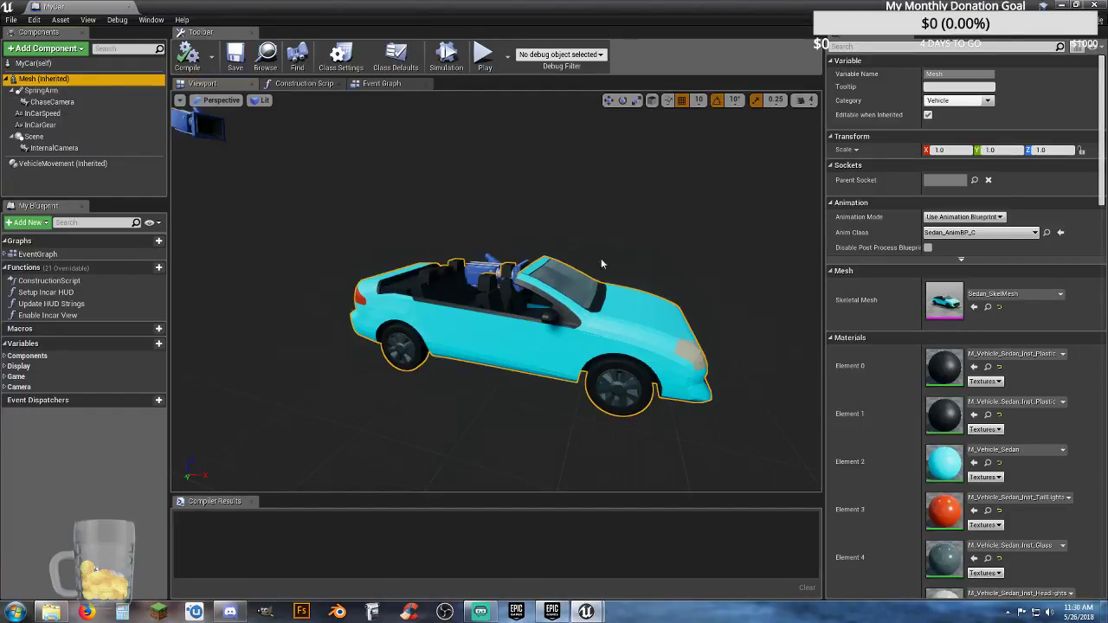
# Assign M_MyCar to material Element 2 of the car mesh, compile the MyCar blueprint and close it
pyautogui.scroll(-2, 892, 467)
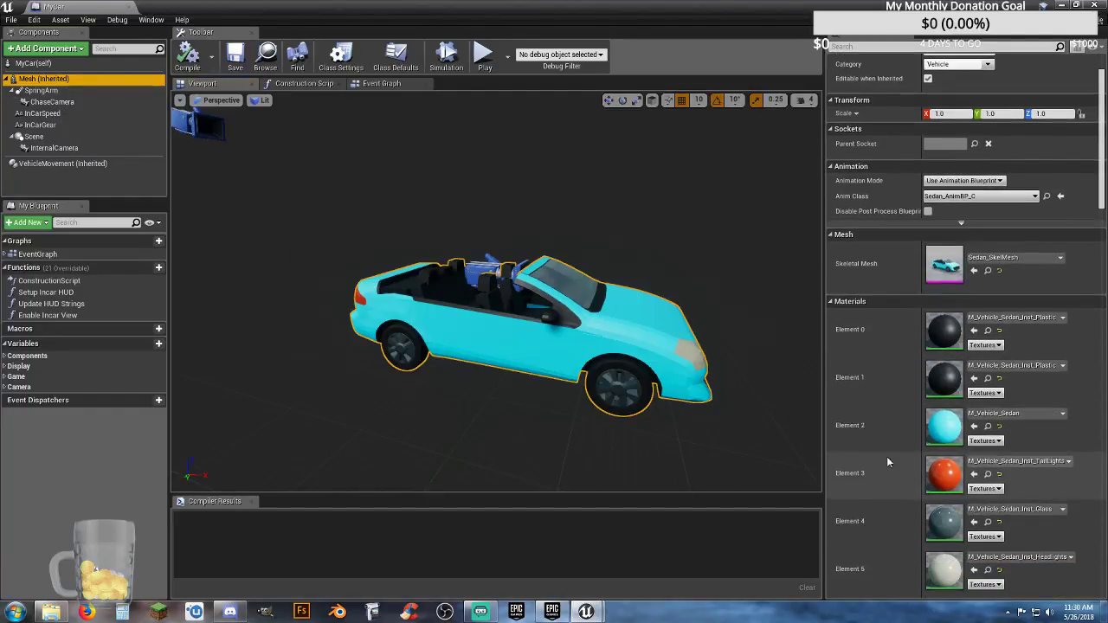
pyautogui.scroll(-1, 877, 444)
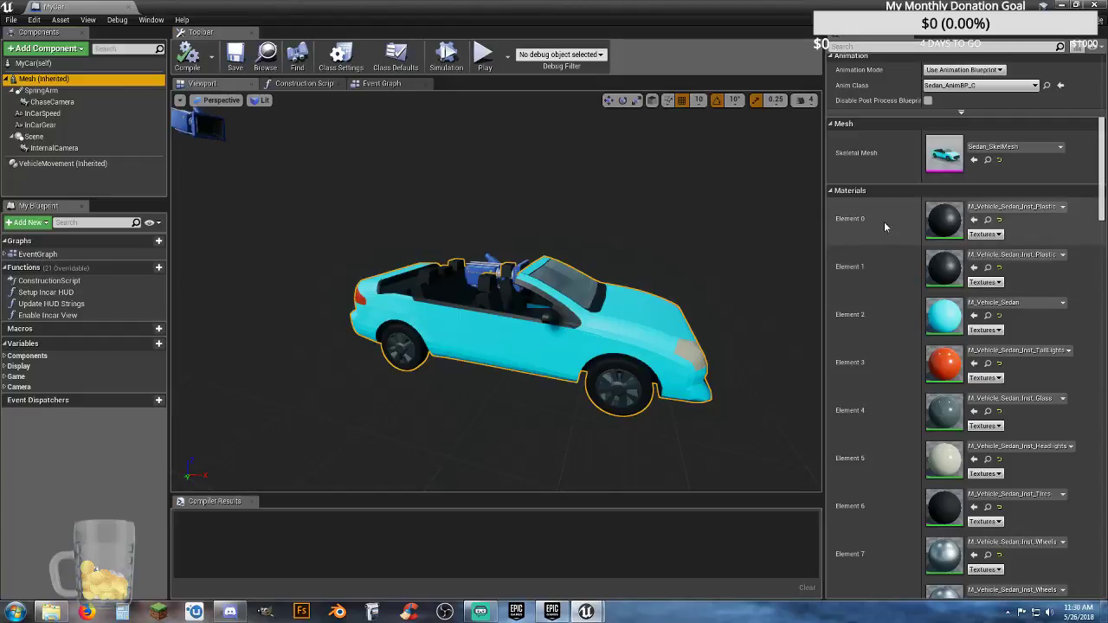
pyautogui.scroll(-2, 874, 502)
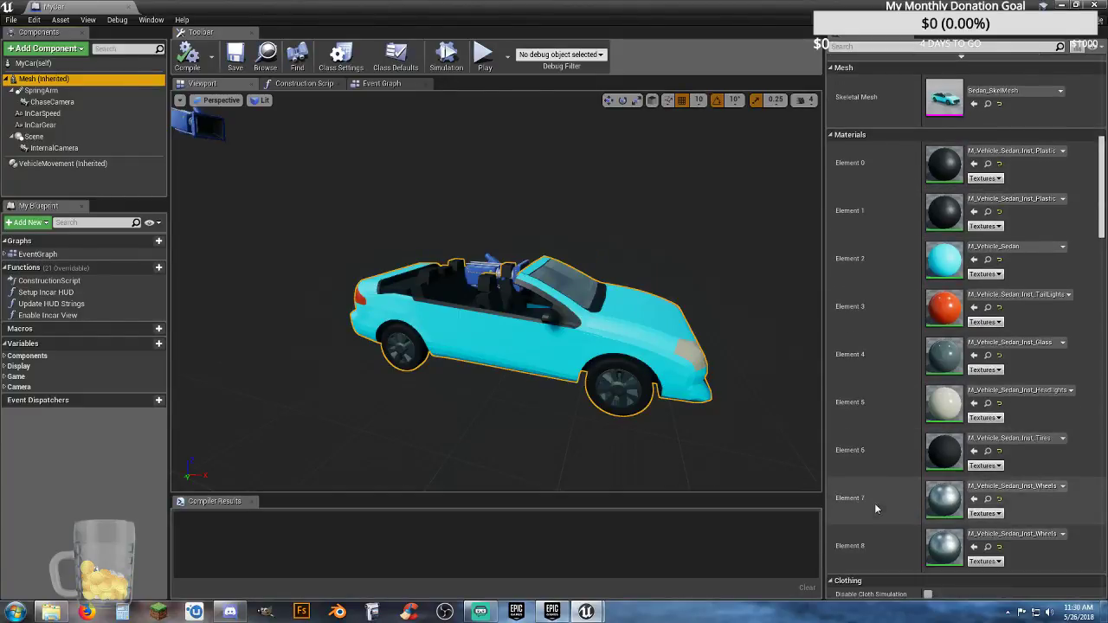
pyautogui.scroll(1, 876, 503)
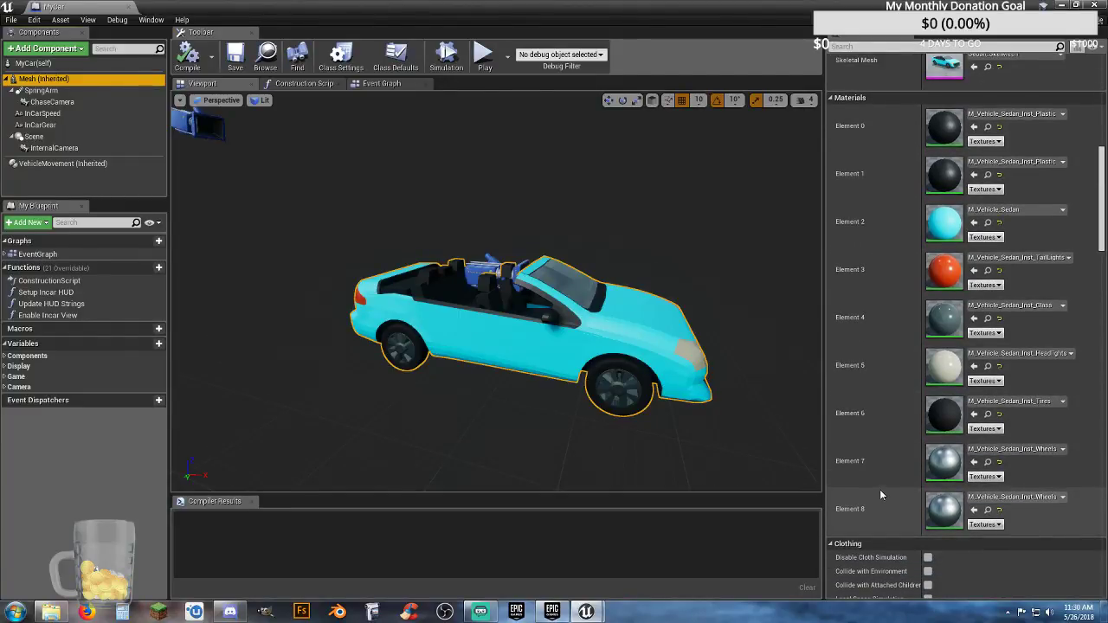
pyautogui.scroll(2, 894, 452)
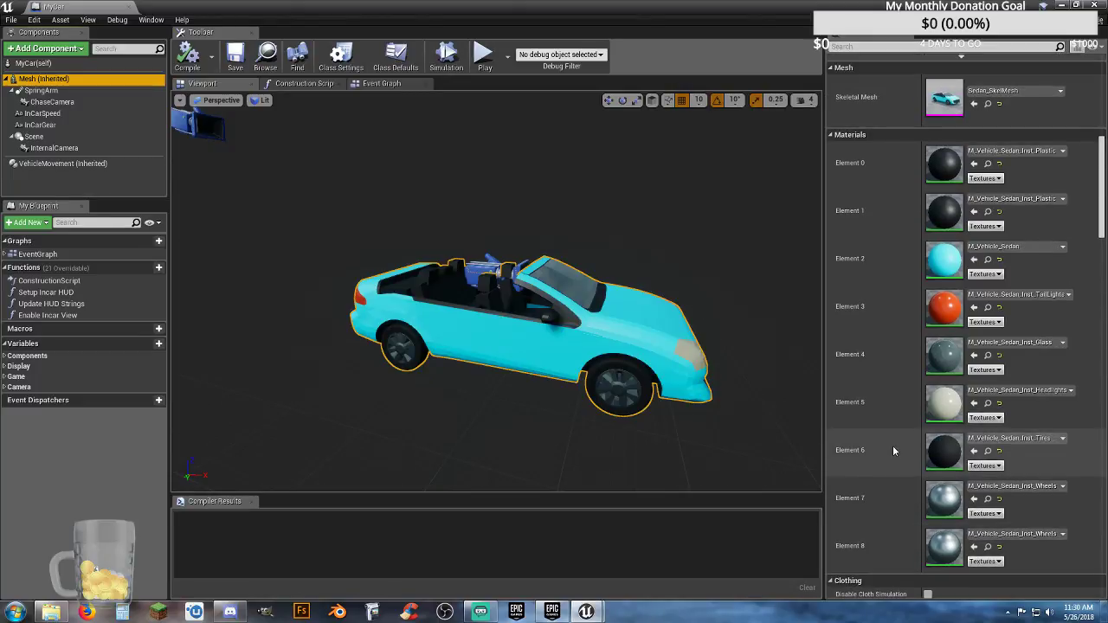
pyautogui.click(1063, 248)
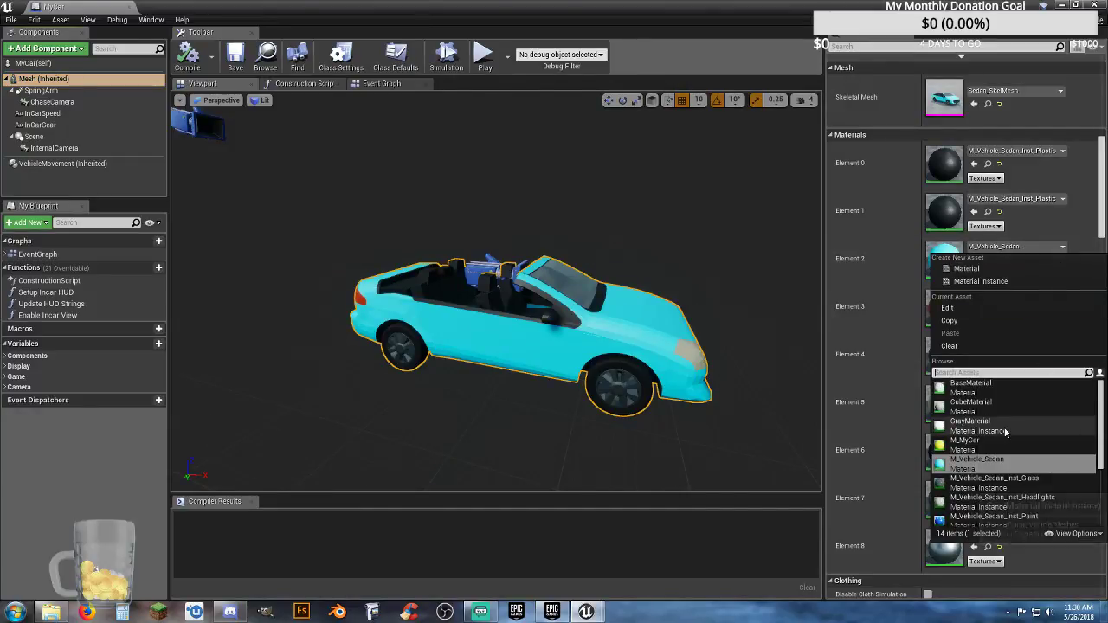
pyautogui.click(964, 440)
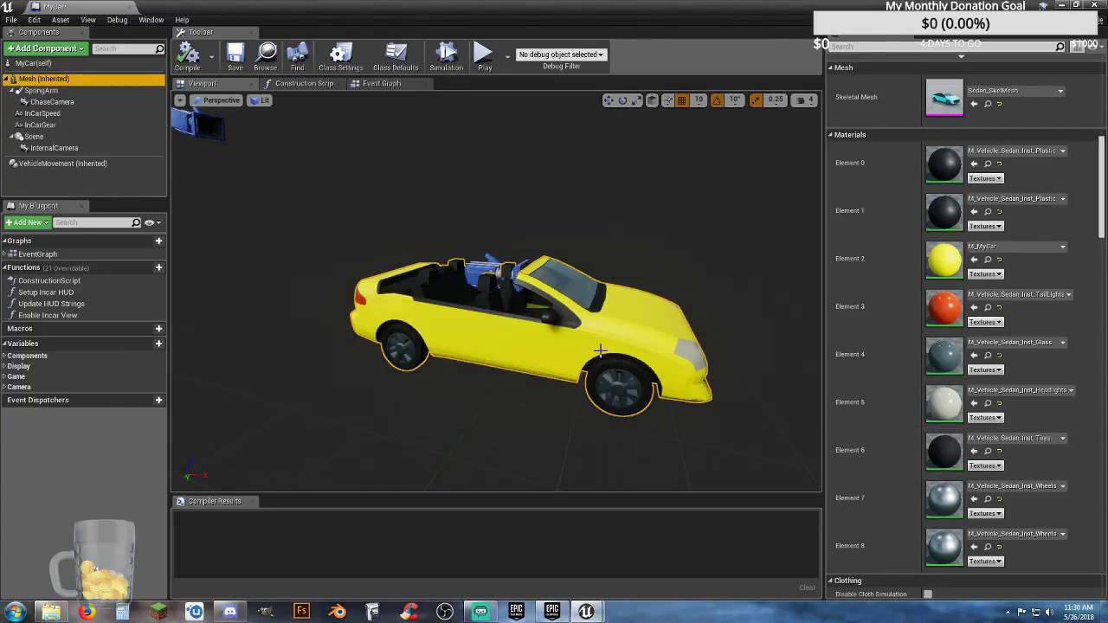
pyautogui.click(191, 71)
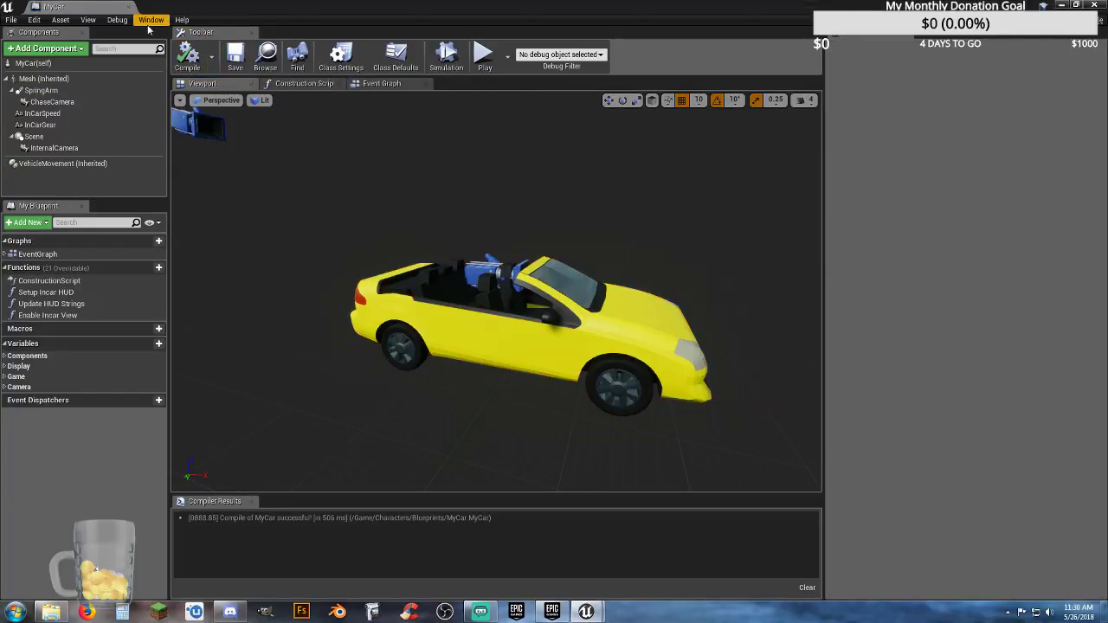
pyautogui.click(129, 8)
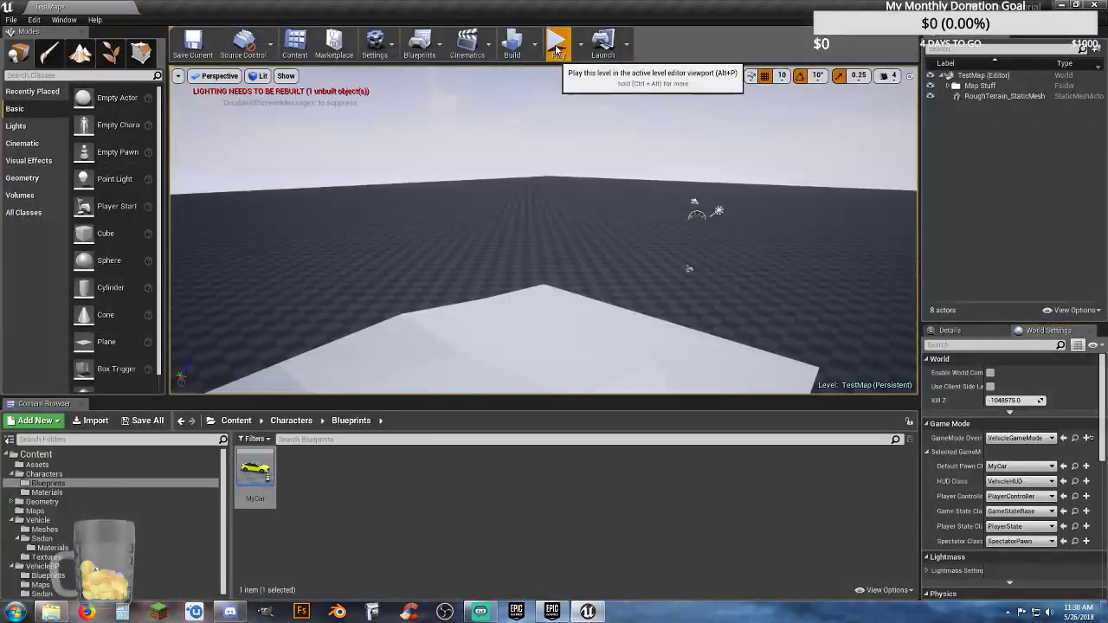
# Play-test TestMap by driving the yellow MyCar over the rough terrain and around the floor, and end the play session
pyautogui.click(558, 45)
pyautogui.click(577, 261)
pyautogui.press('w')
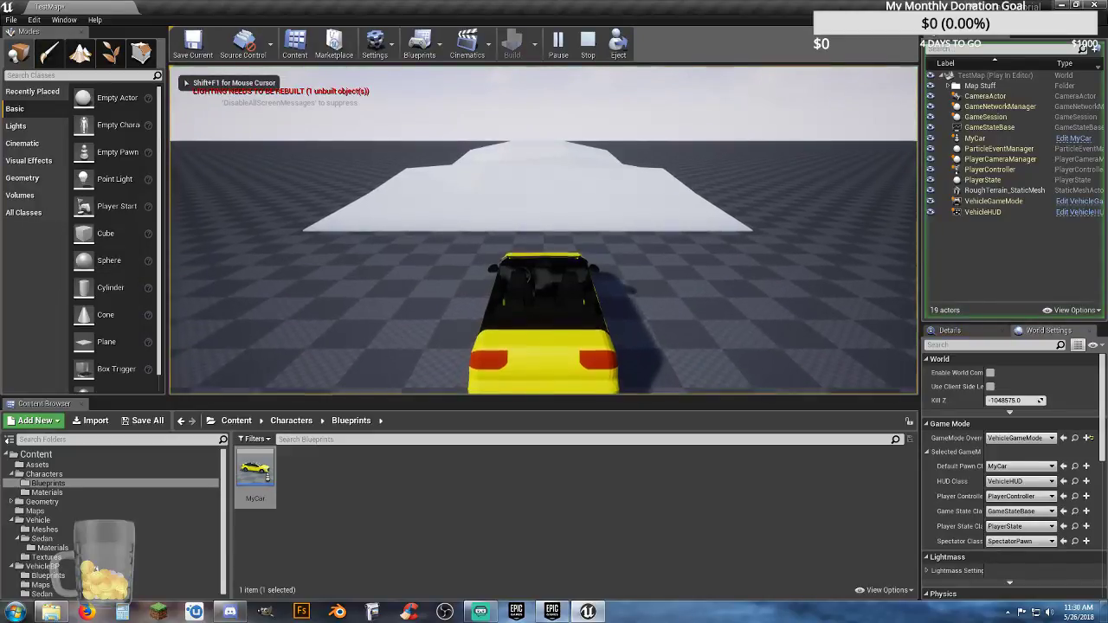
pyautogui.press('d')
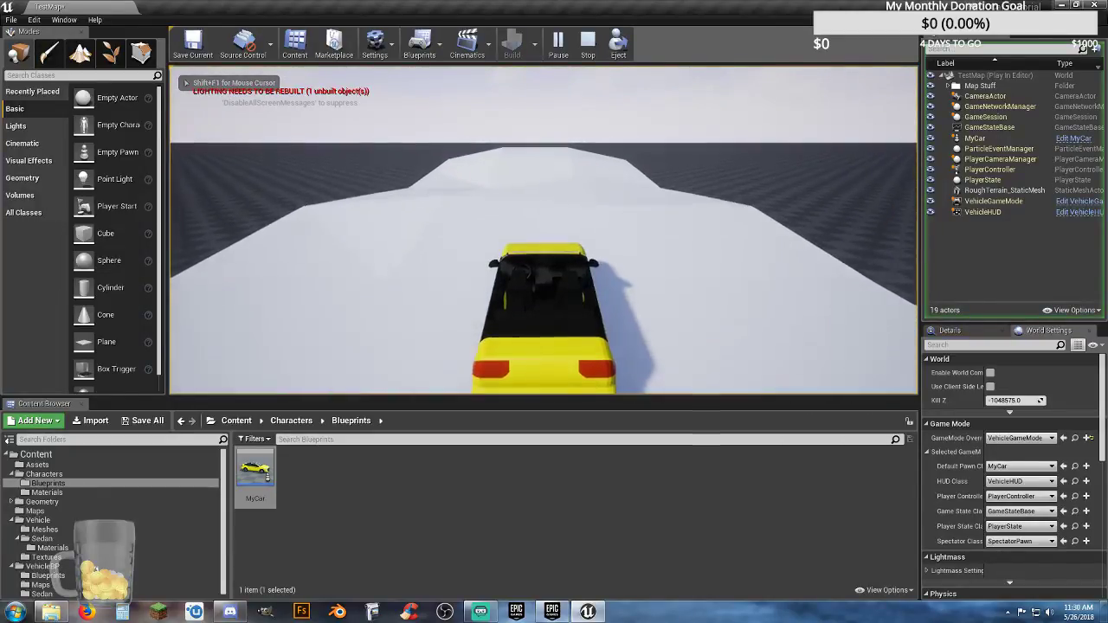
pyautogui.press('d')
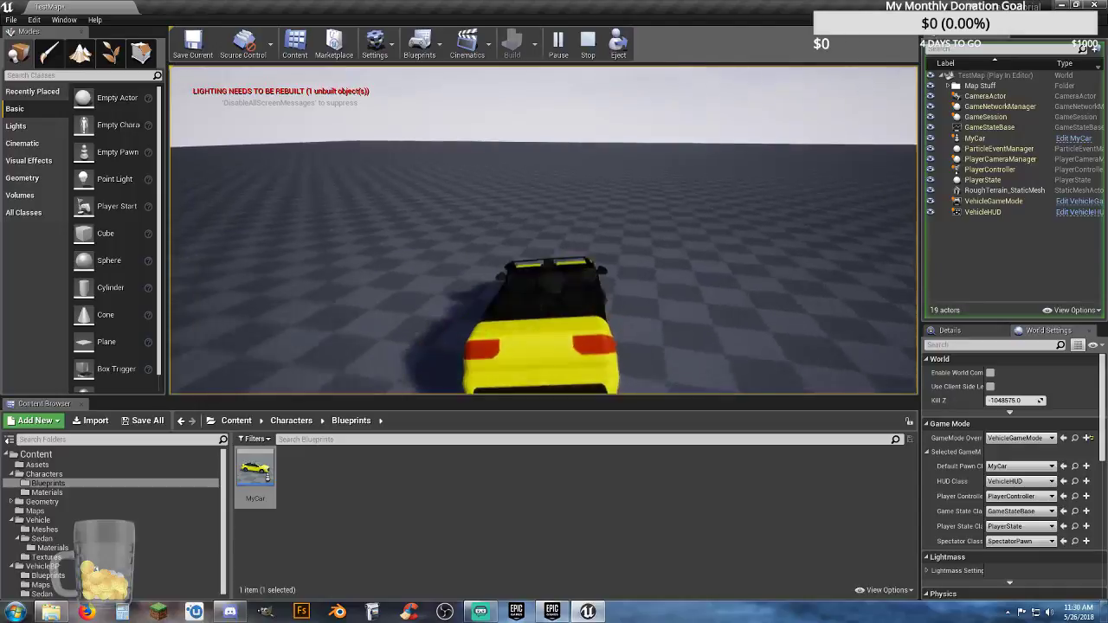
pyautogui.press('a')
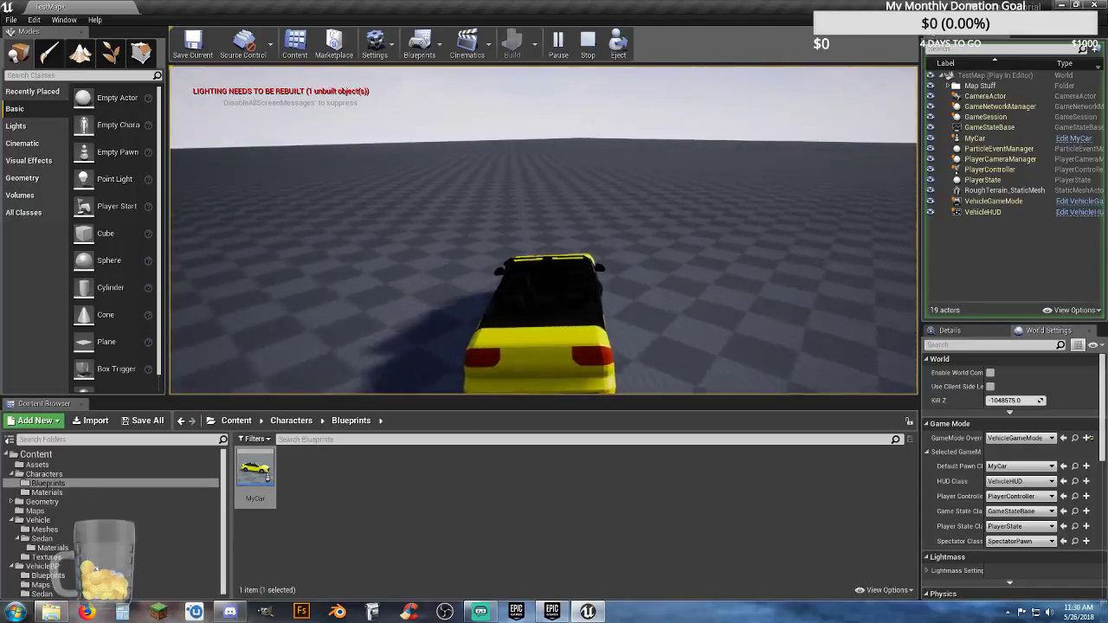
pyautogui.press('d')
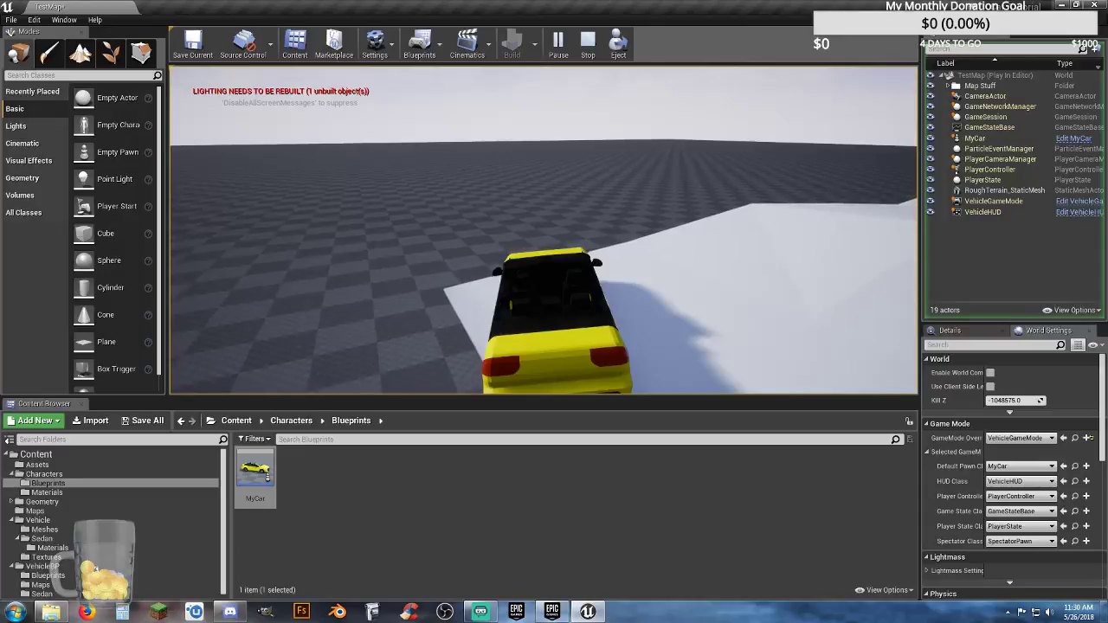
pyautogui.press('s')
pyautogui.press('a')
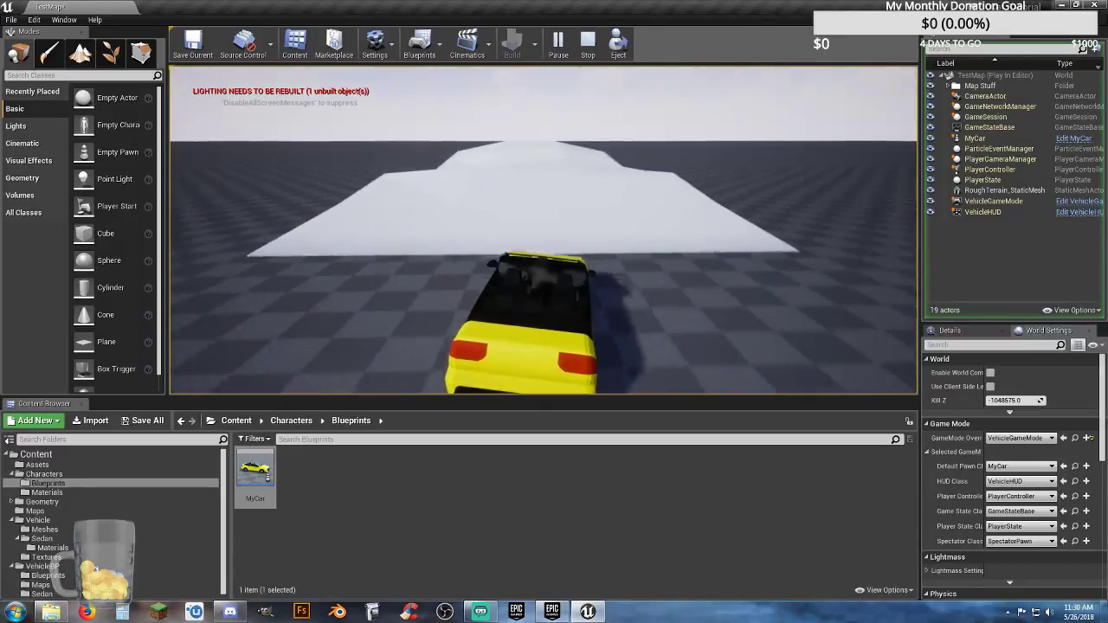
pyautogui.press('w')
pyautogui.press('a')
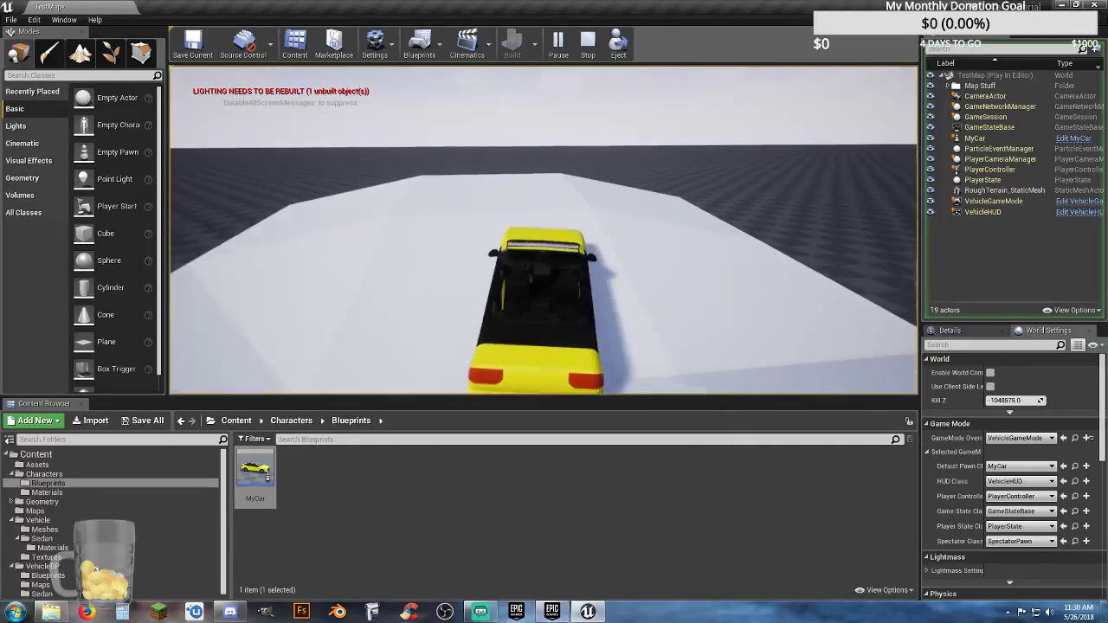
pyautogui.press('Escape')
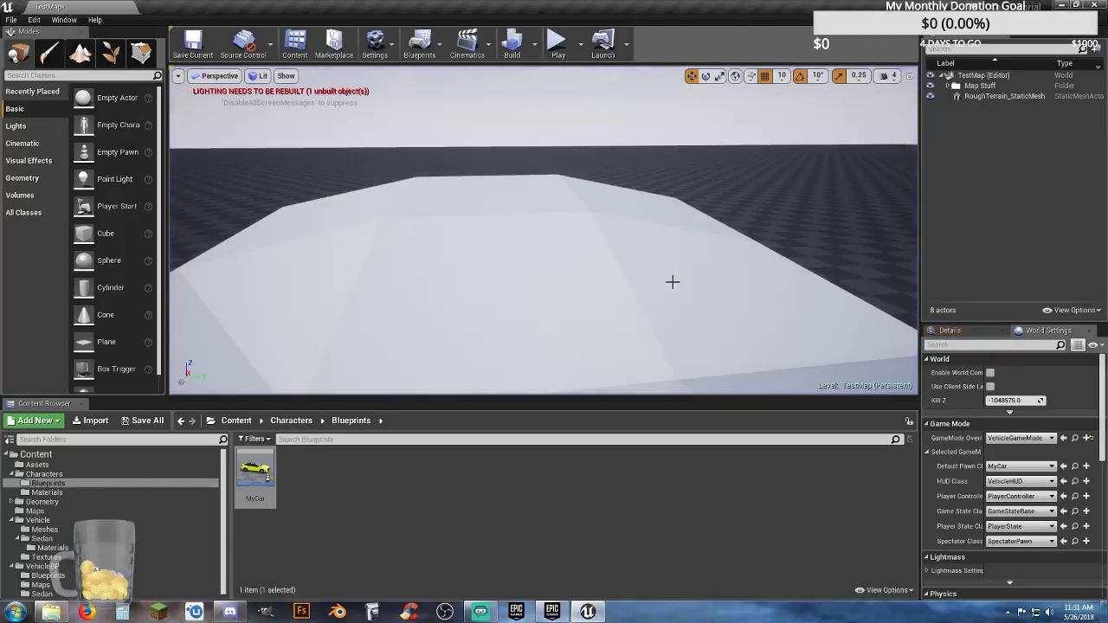
# Build only the lighting for TestMap, cancelling the pending autosave, and close the Message Log
pyautogui.click(533, 49)
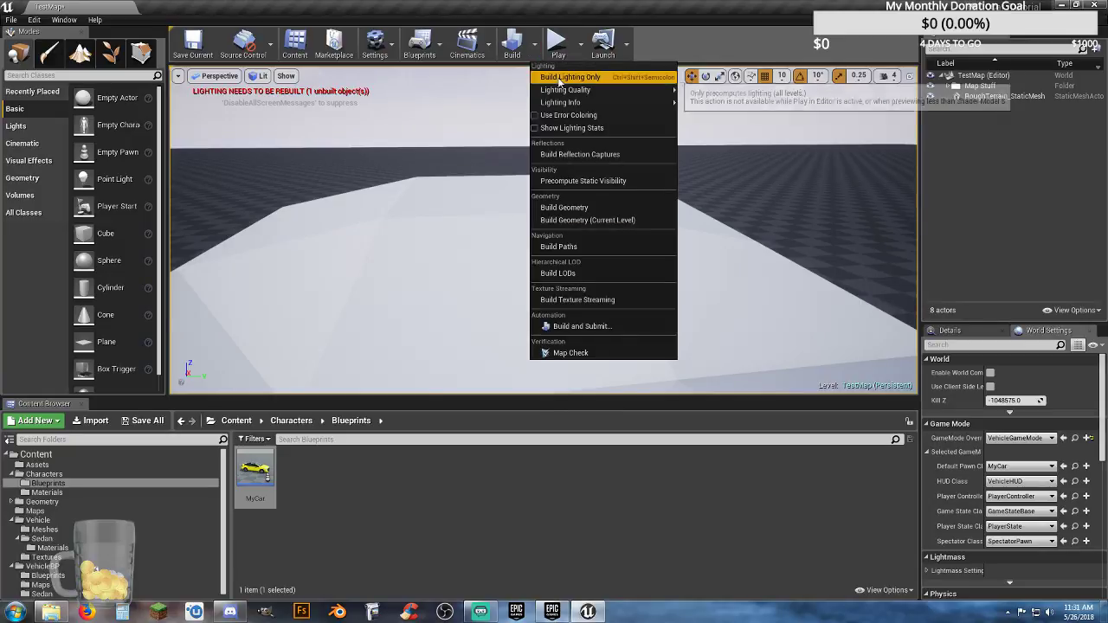
pyautogui.click(559, 77)
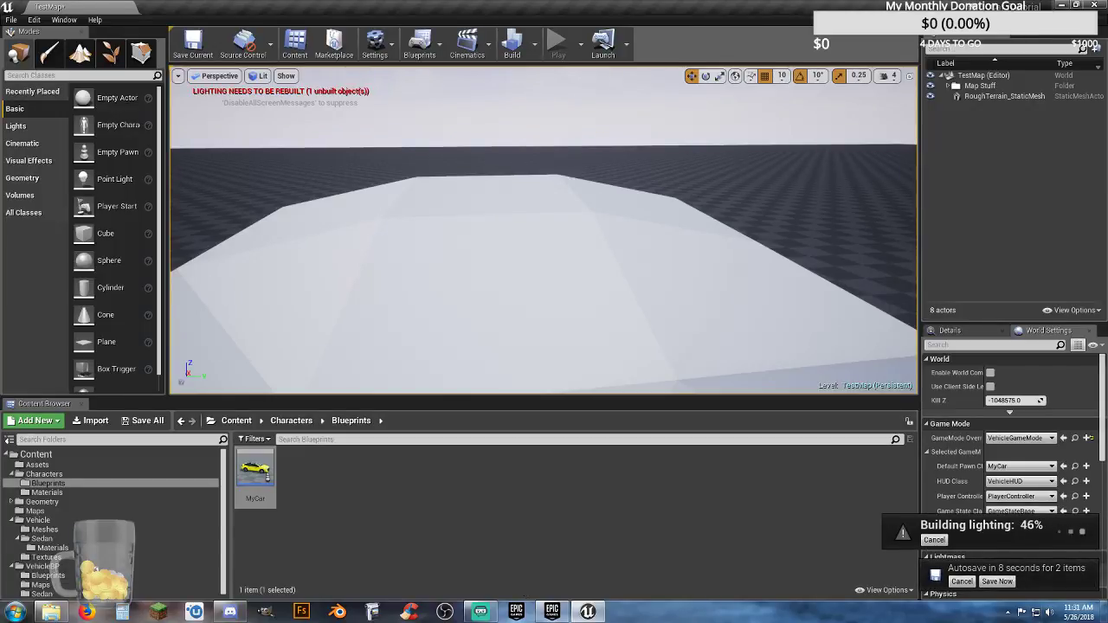
pyautogui.click(964, 581)
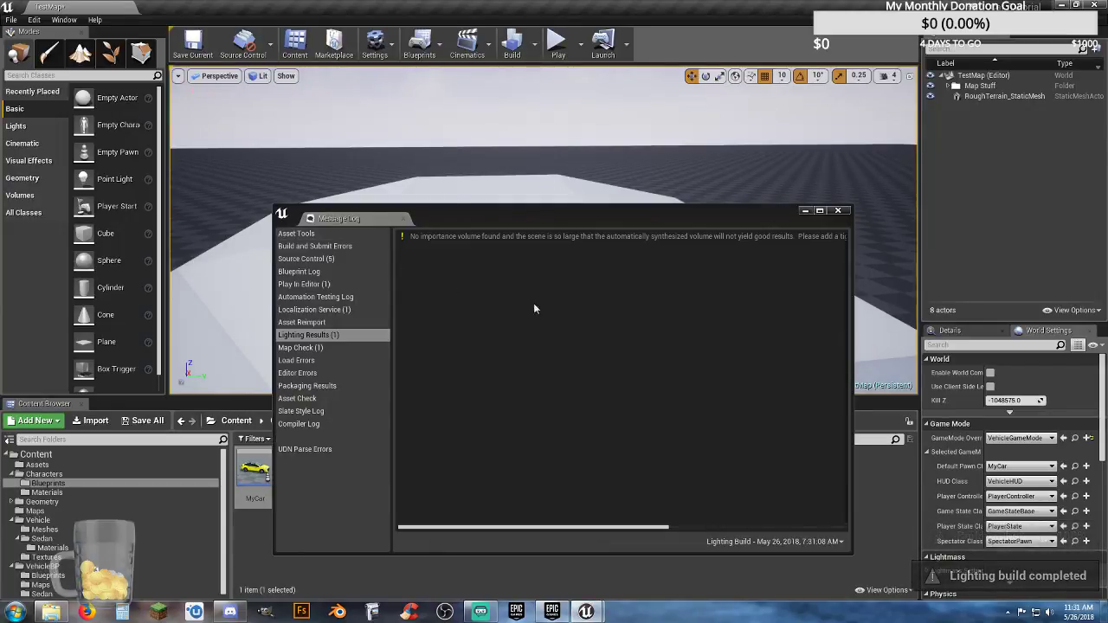
pyautogui.click(841, 211)
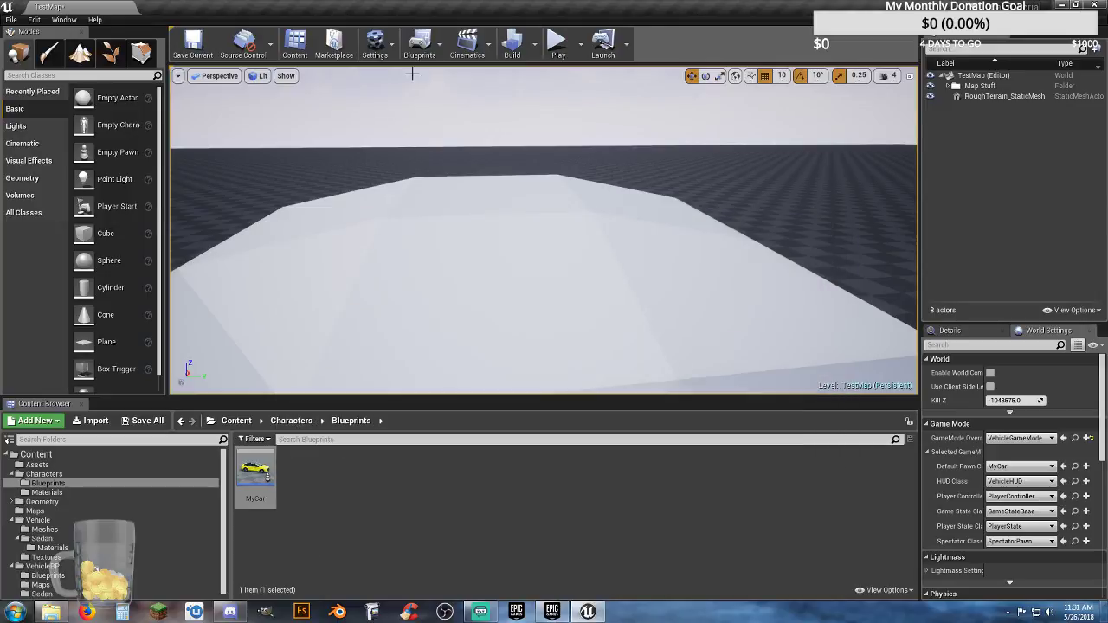
# Search the Editor Preferences for "autos", turn off Enable AutoSave, and close the preferences
pyautogui.click(34, 19)
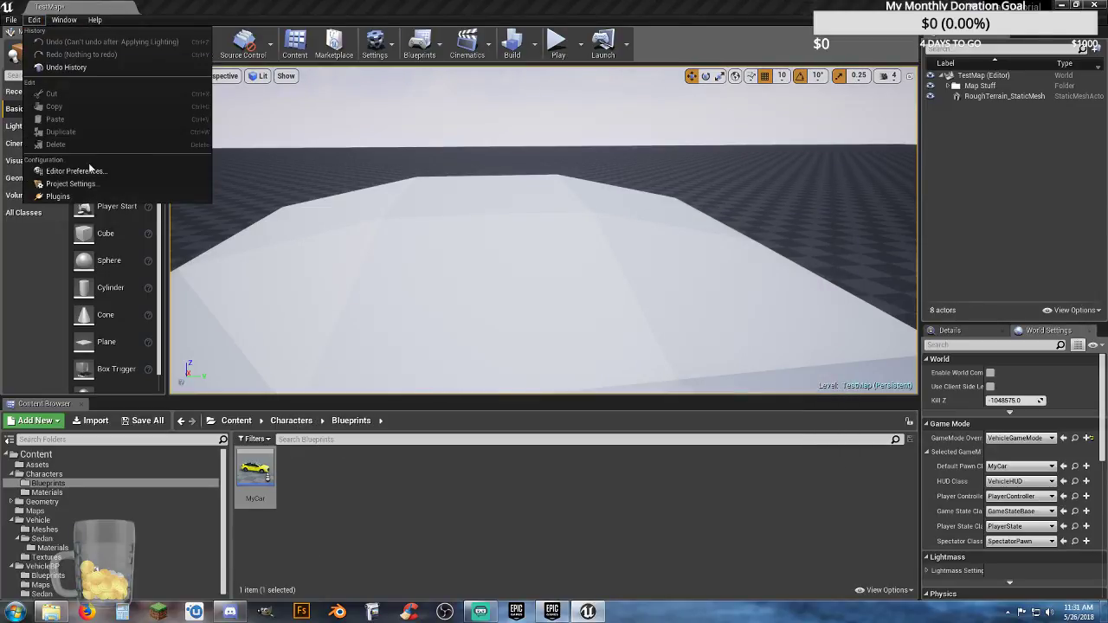
pyautogui.click(88, 172)
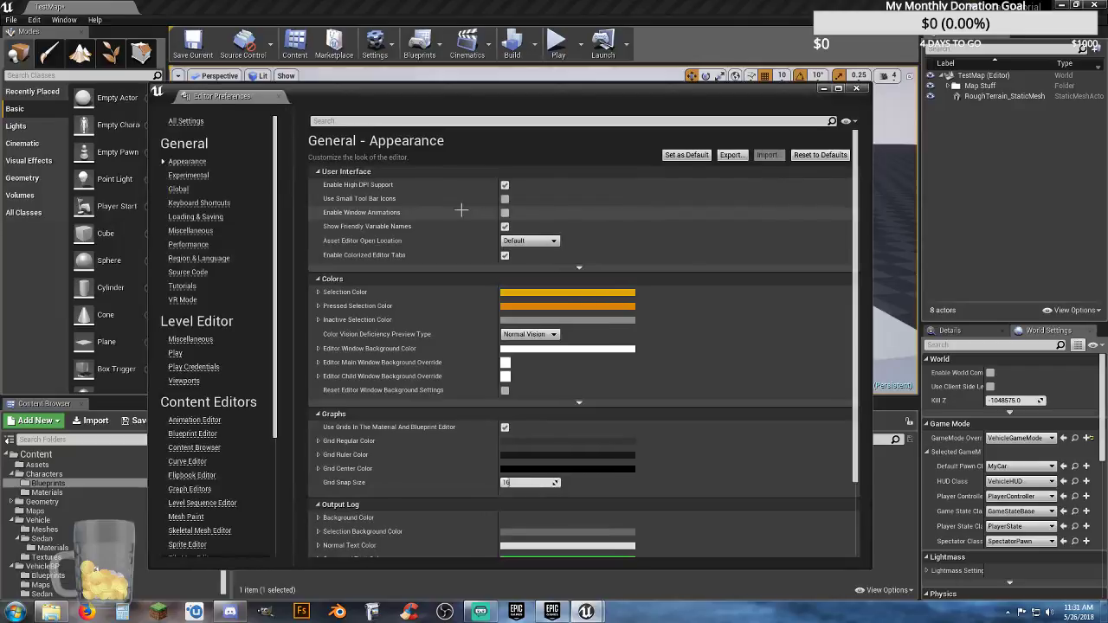
pyautogui.click(415, 120)
pyautogui.write('autos')
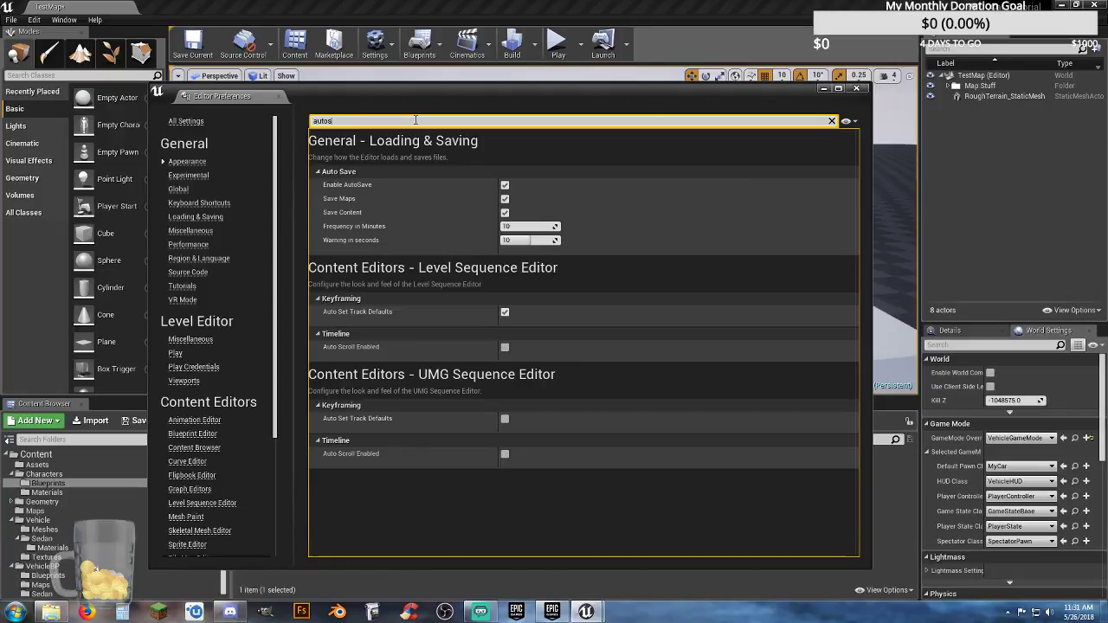
pyautogui.click(505, 184)
pyautogui.click(856, 89)
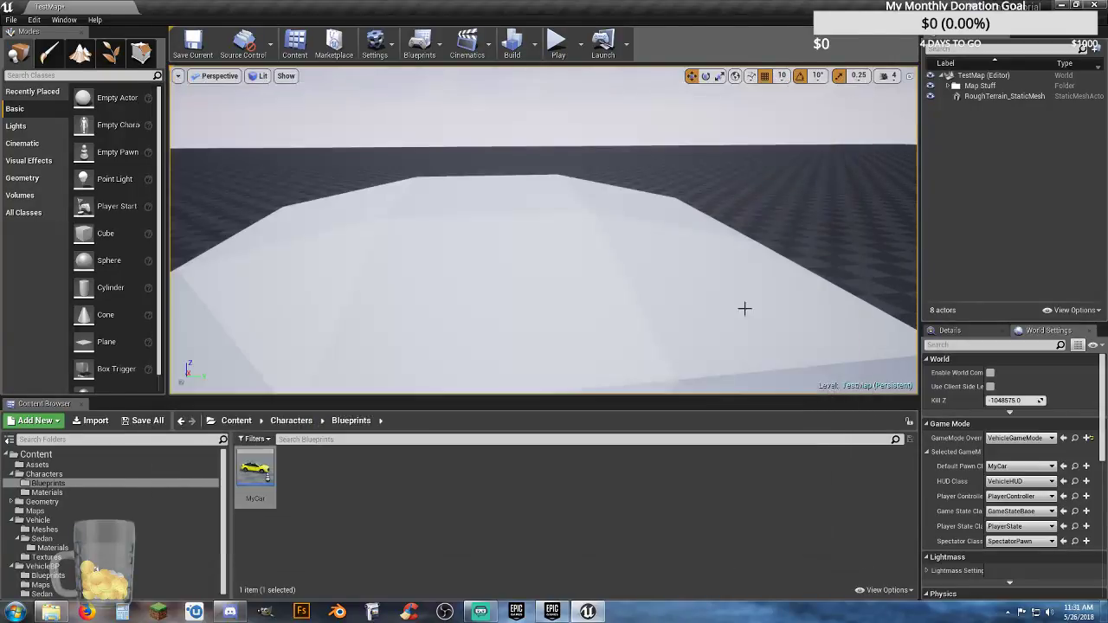
# Save all modified levels and assets in the project
pyautogui.moveTo(586, 248); pyautogui.dragTo(423, 315, button='right')
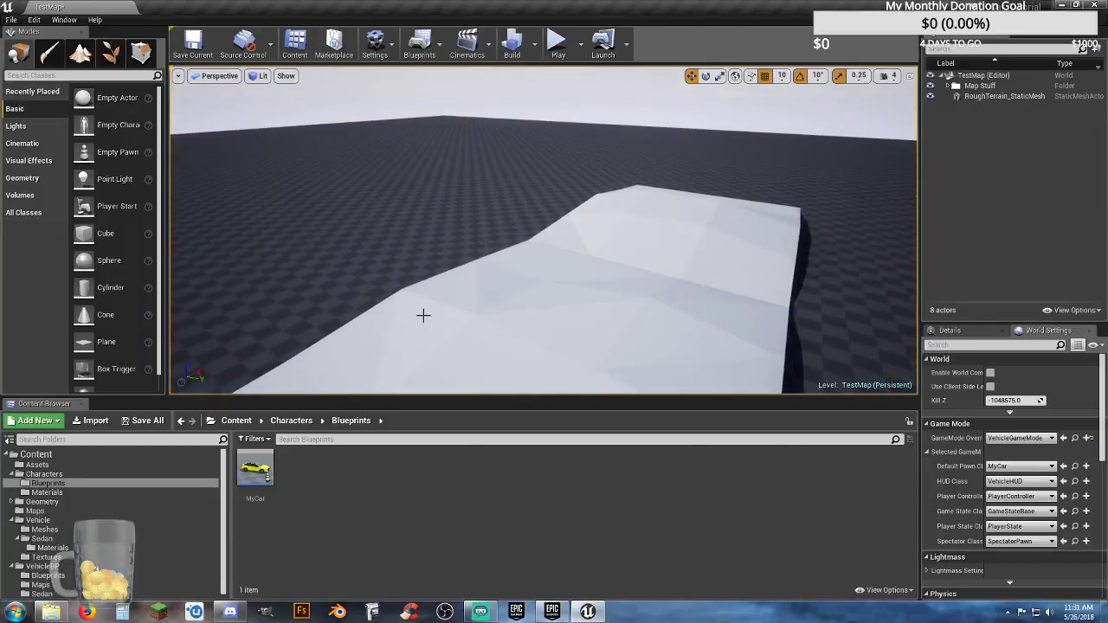
pyautogui.click(143, 421)
pyautogui.click(658, 413)
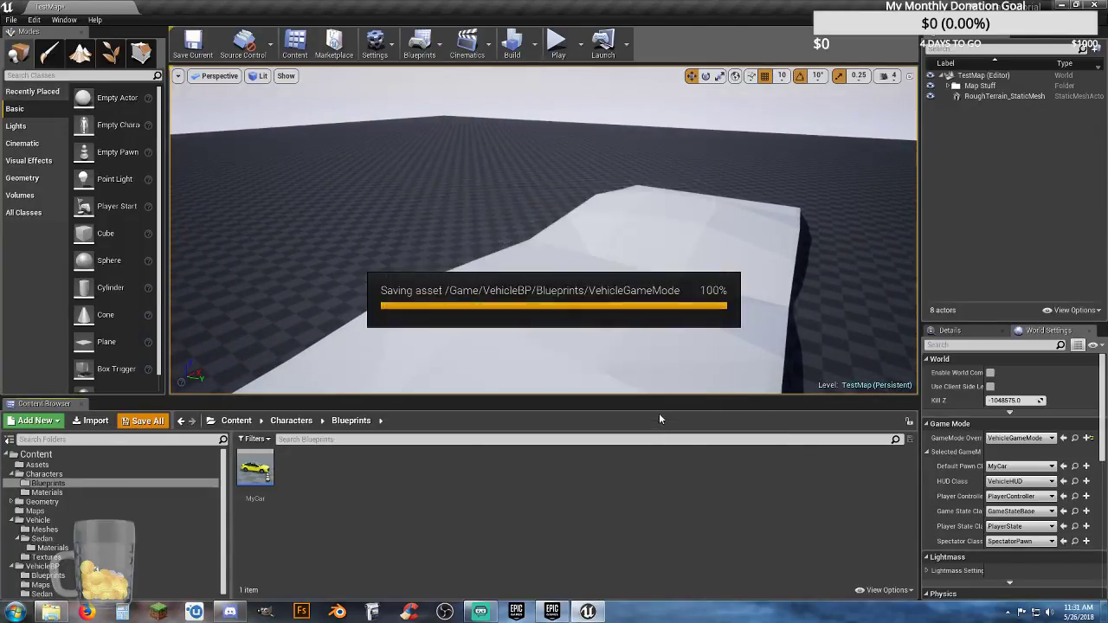
# Open VehicleExampleMap from the VehicleBP/Maps folder and bring its placed sedan into view
pyautogui.click(37, 585)
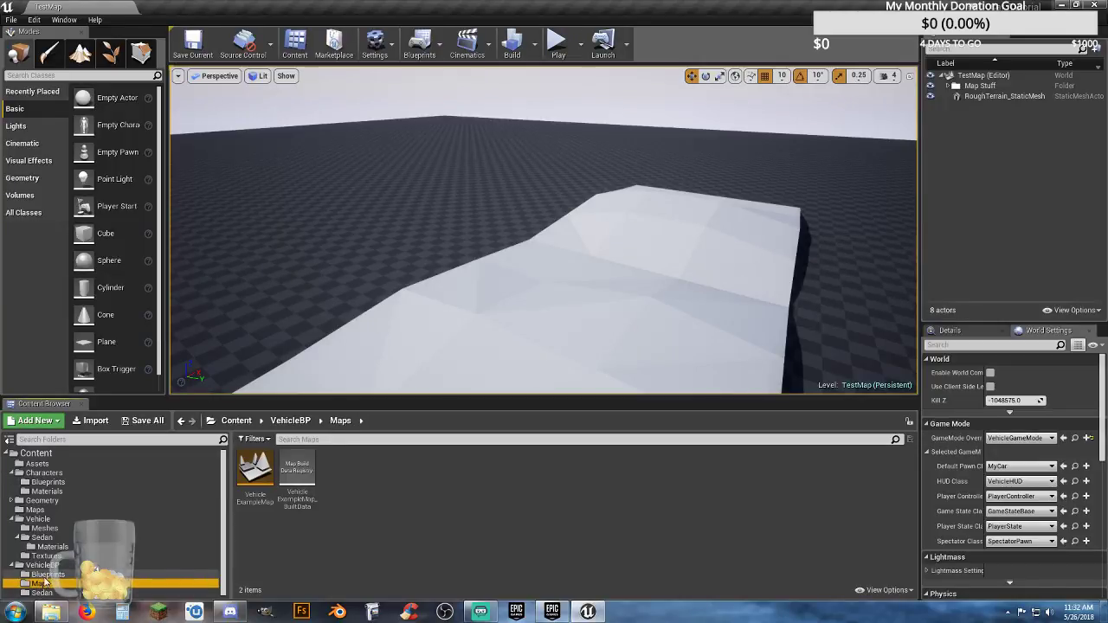
pyautogui.doubleClick(262, 499)
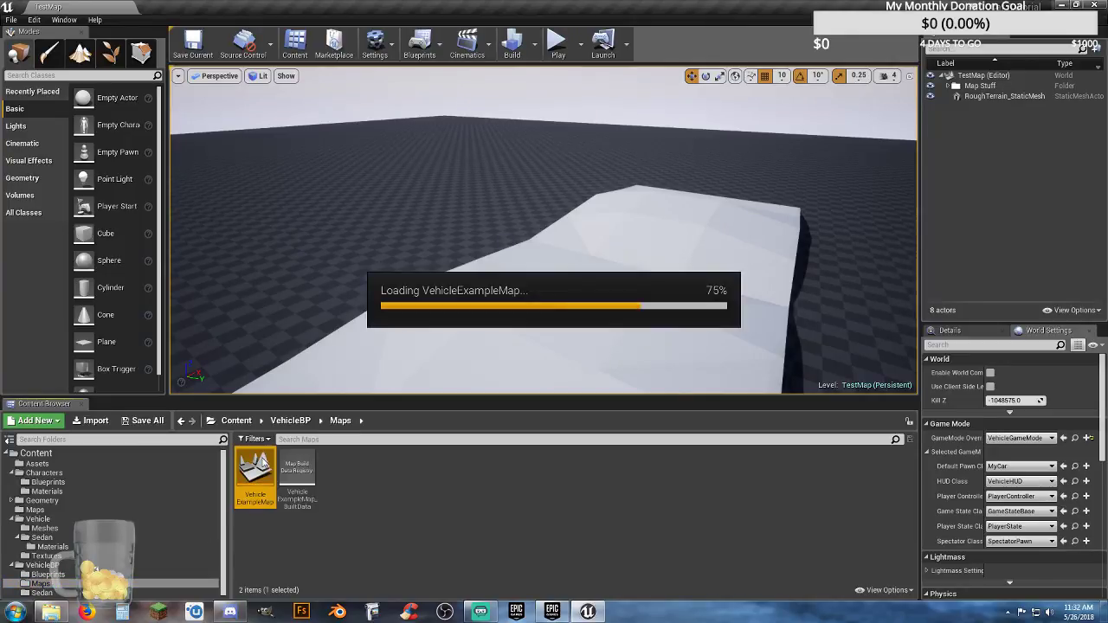
pyautogui.moveTo(642, 299)
pyautogui.mouseDown(button='right')
pyautogui.moveTo(641, 216)
pyautogui.moveTo(537, 225)
pyautogui.moveTo(643, 299)
pyautogui.mouseUp(button='right')
pyautogui.press('s')
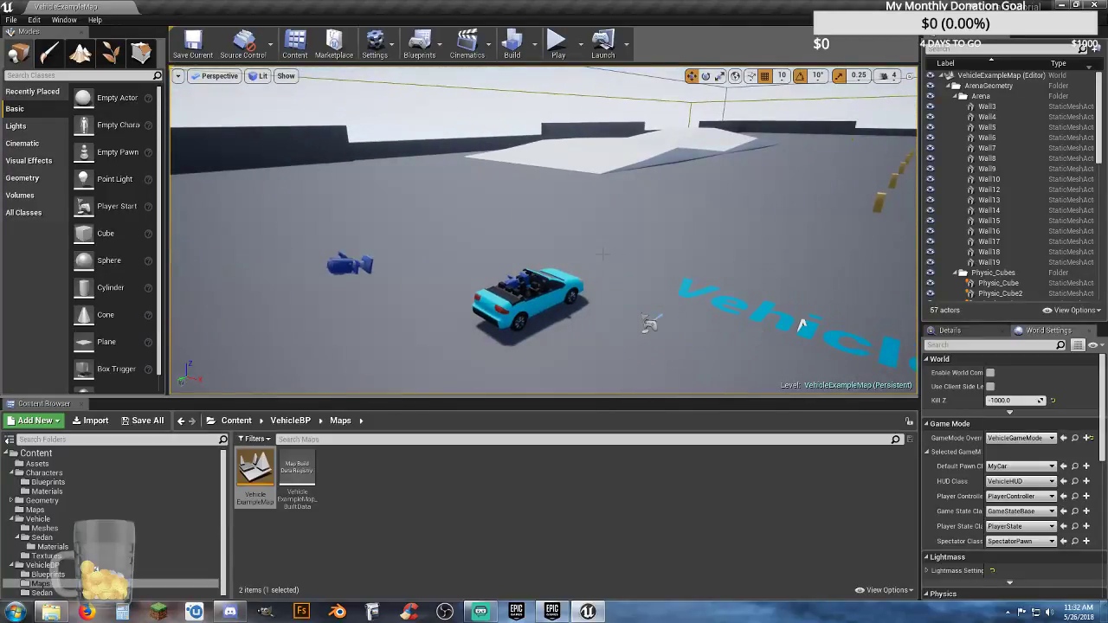
# Briefly play-test VehicleExampleMap with the blue sedan, and delete that placed Sedan actor from the level
pyautogui.click(558, 42)
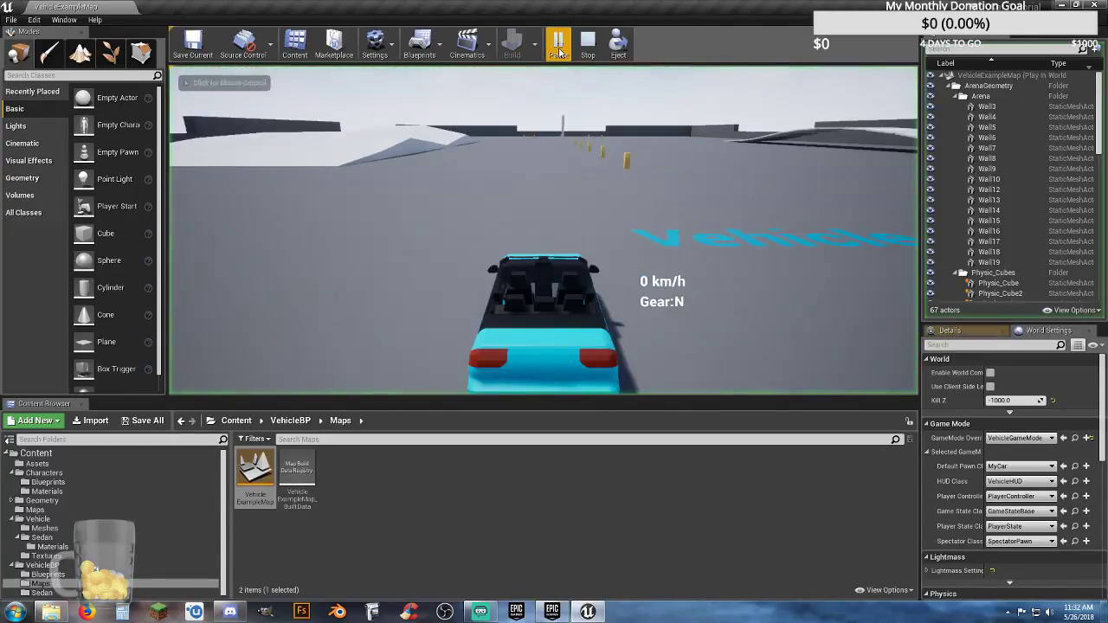
pyautogui.click(551, 283)
pyautogui.press('w')
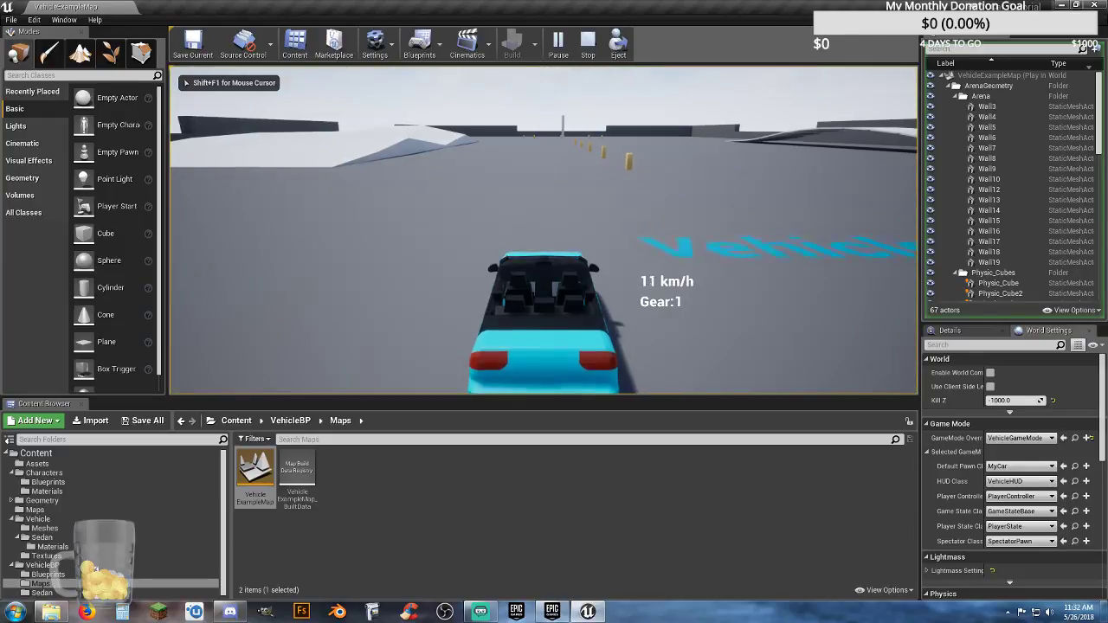
pyautogui.press('Escape')
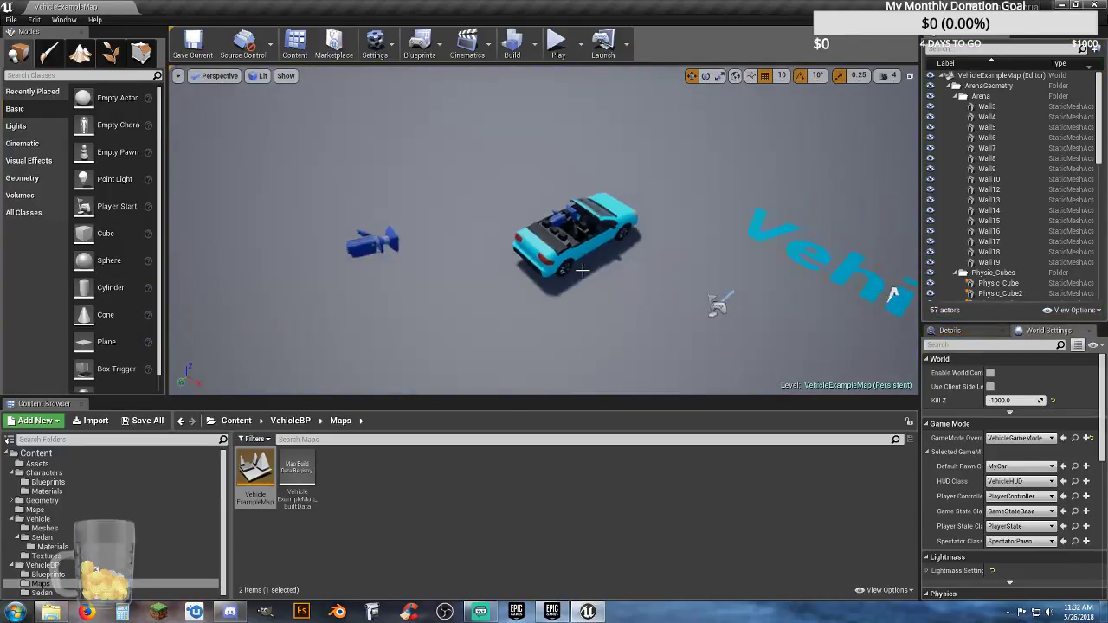
pyautogui.click(562, 252)
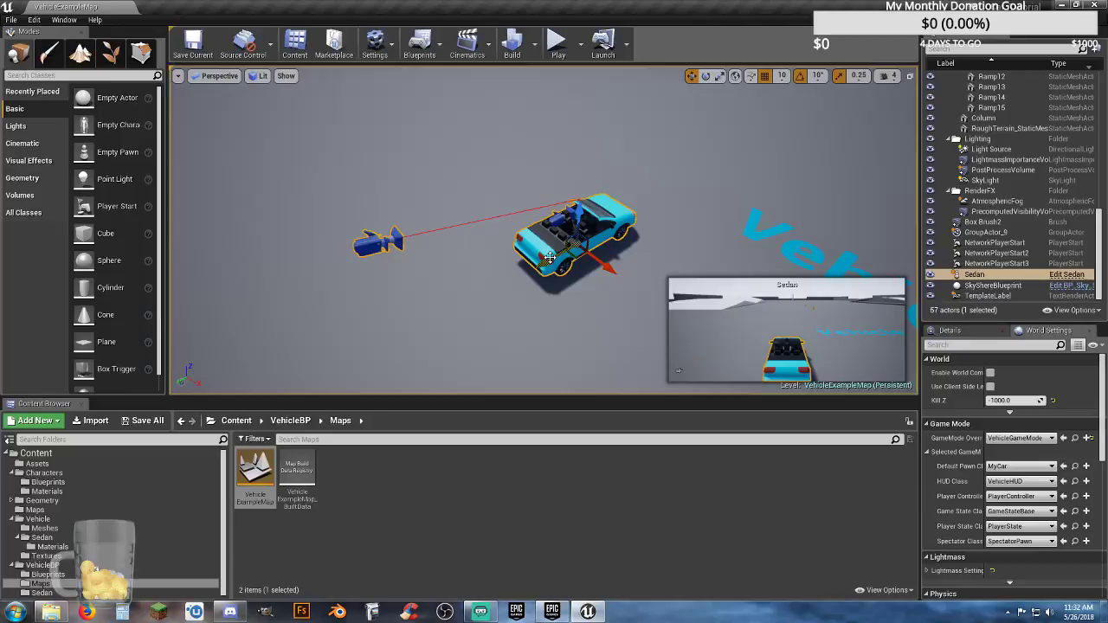
pyautogui.press('Delete')
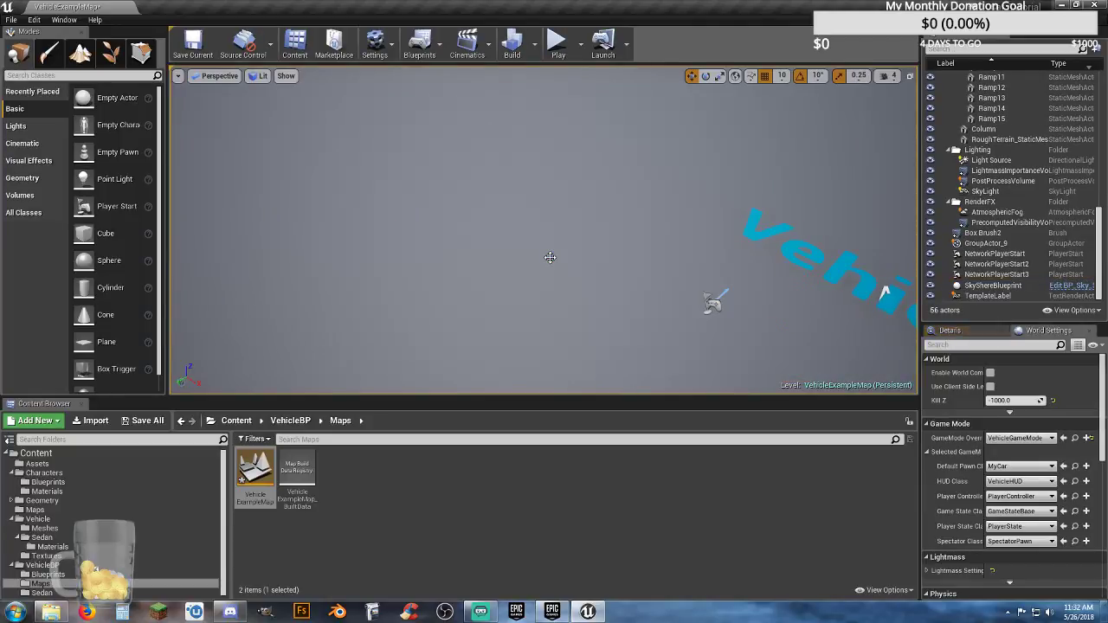
# Play-test VehicleExampleMap again to check which car spawns, end the session, and save the level
pyautogui.click(558, 44)
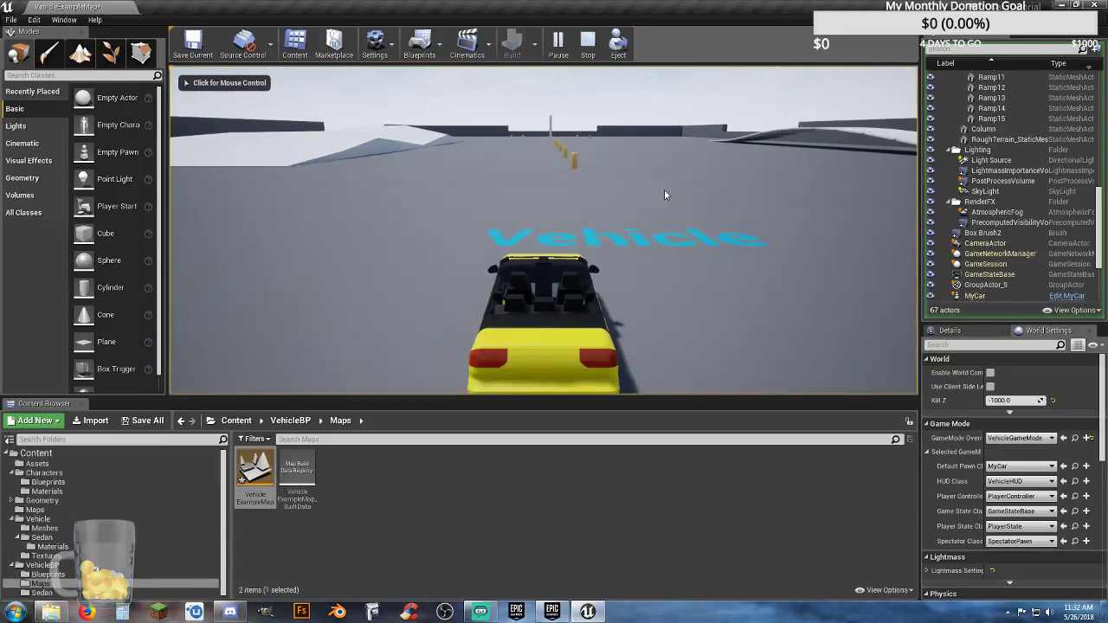
pyautogui.click(472, 165)
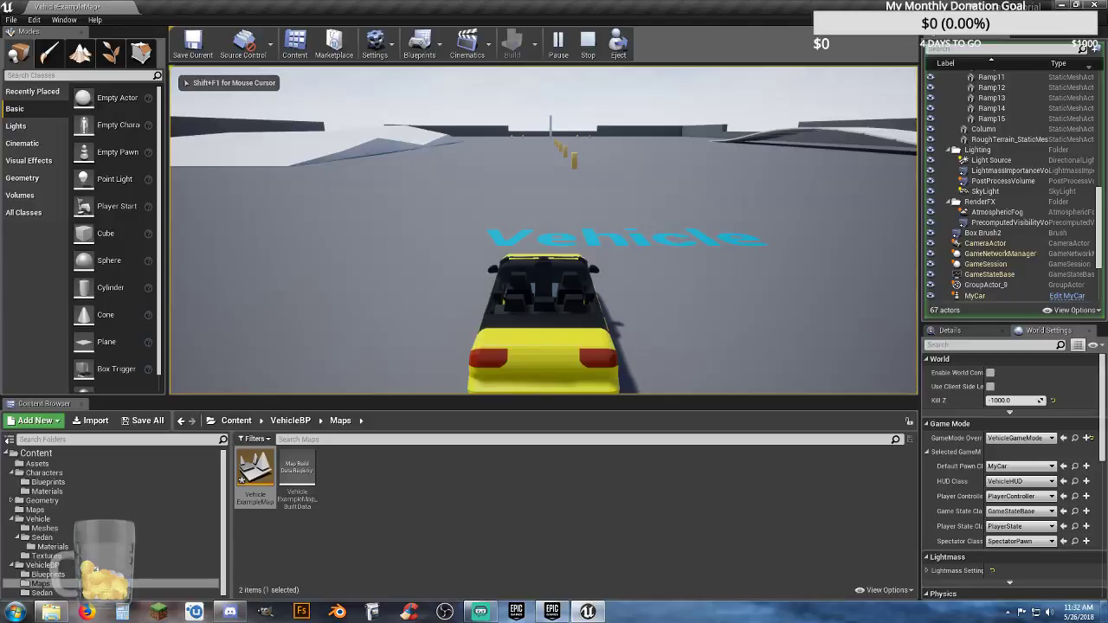
pyautogui.press('Escape')
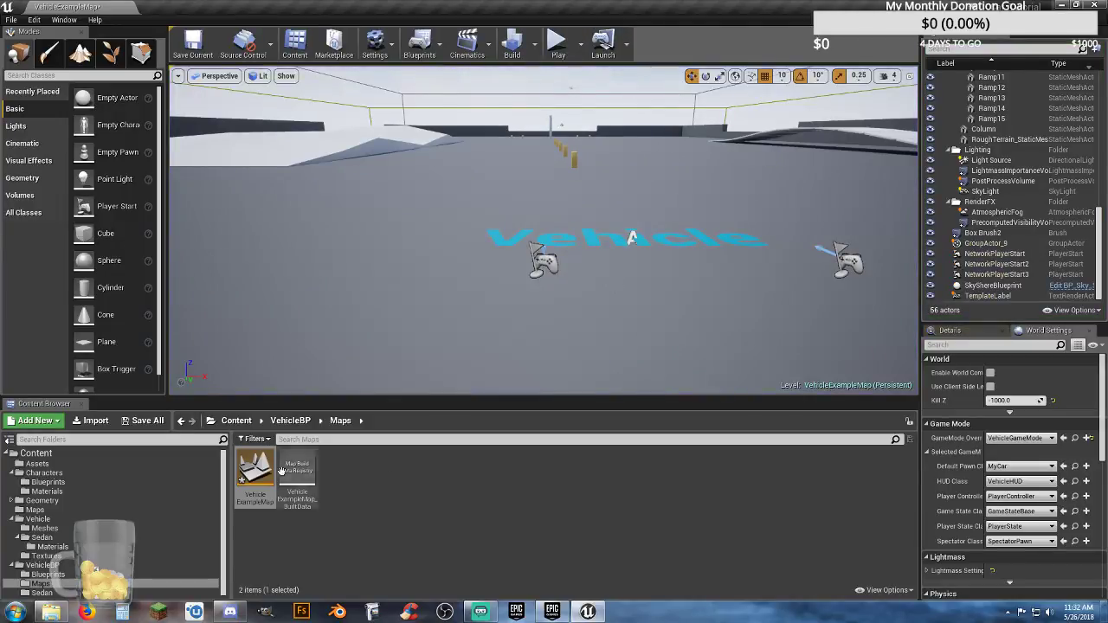
pyautogui.click(143, 421)
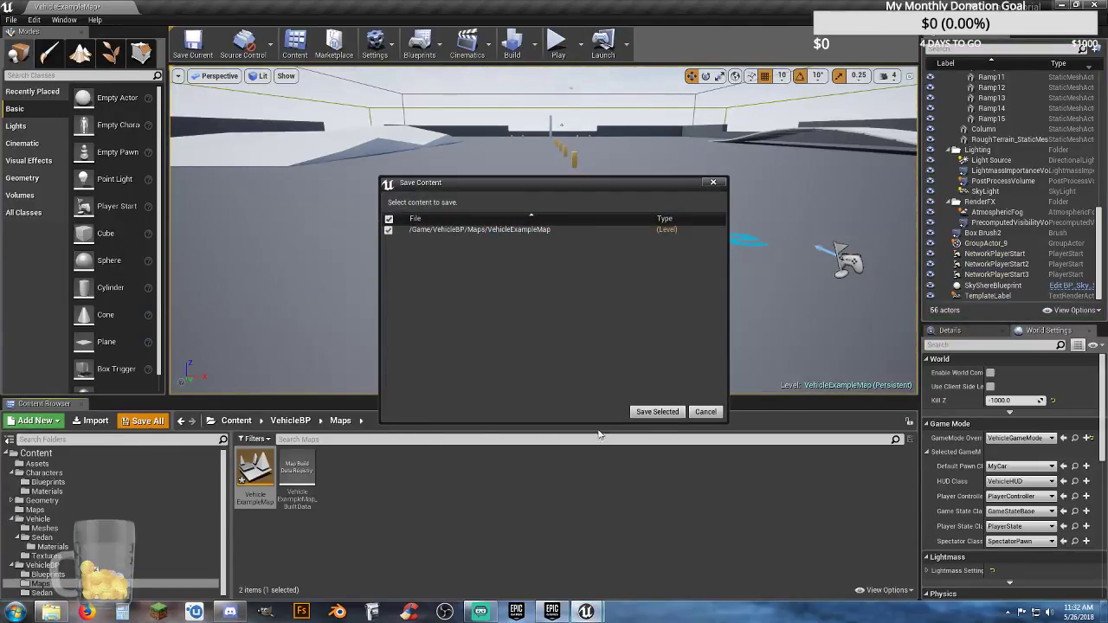
pyautogui.click(663, 413)
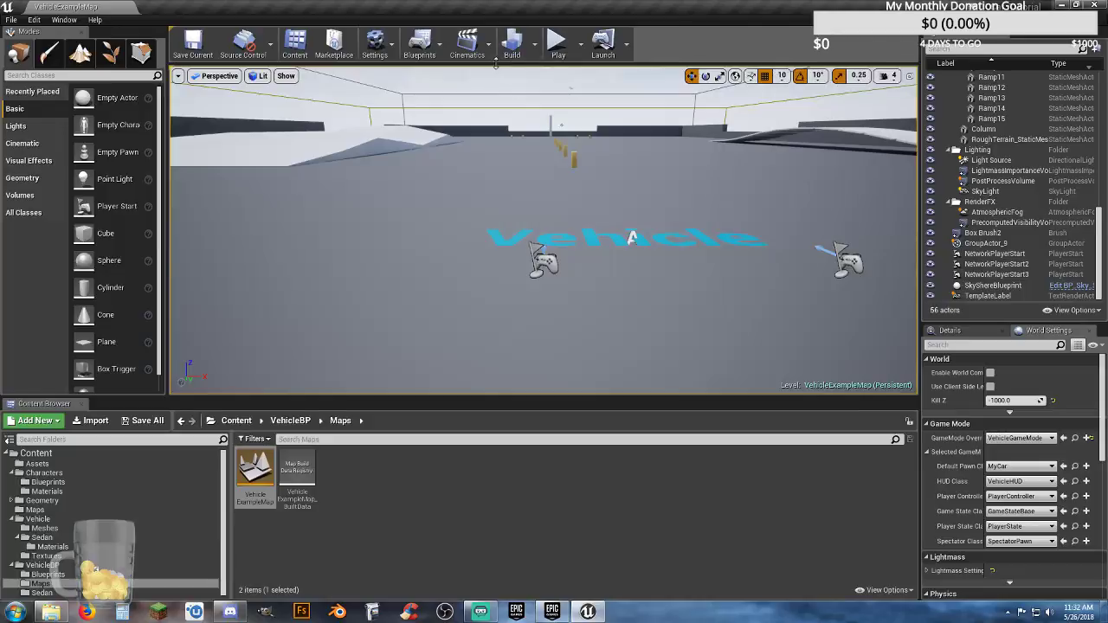
# Open VehicleExampleMap's Level Blueprint and add an Event BeginPlay node to the Event Graph
pyautogui.click(420, 54)
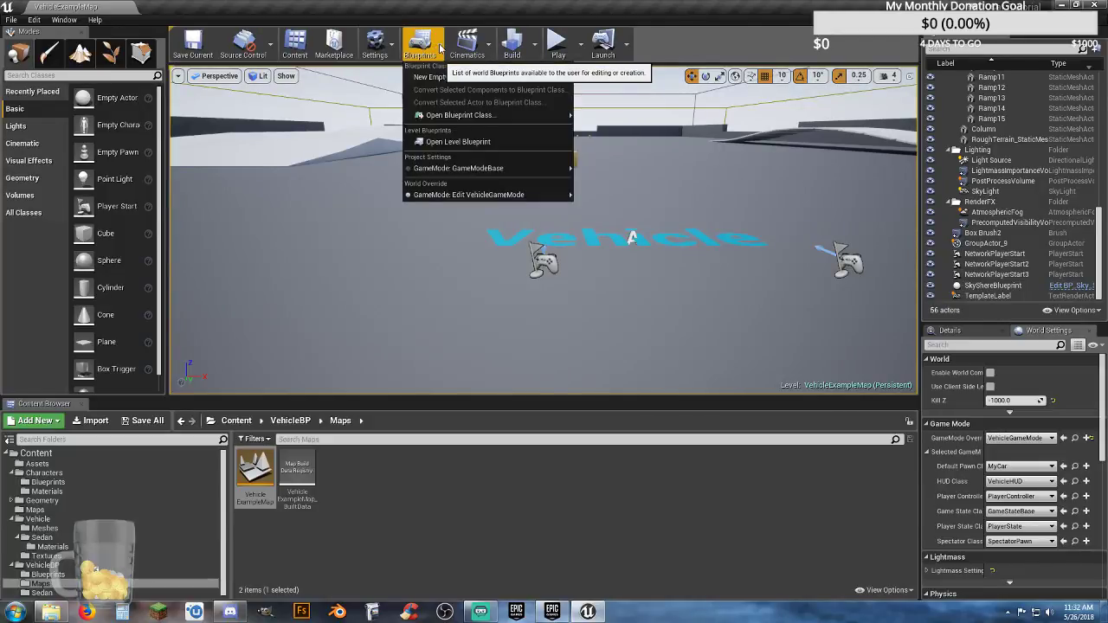
pyautogui.click(462, 144)
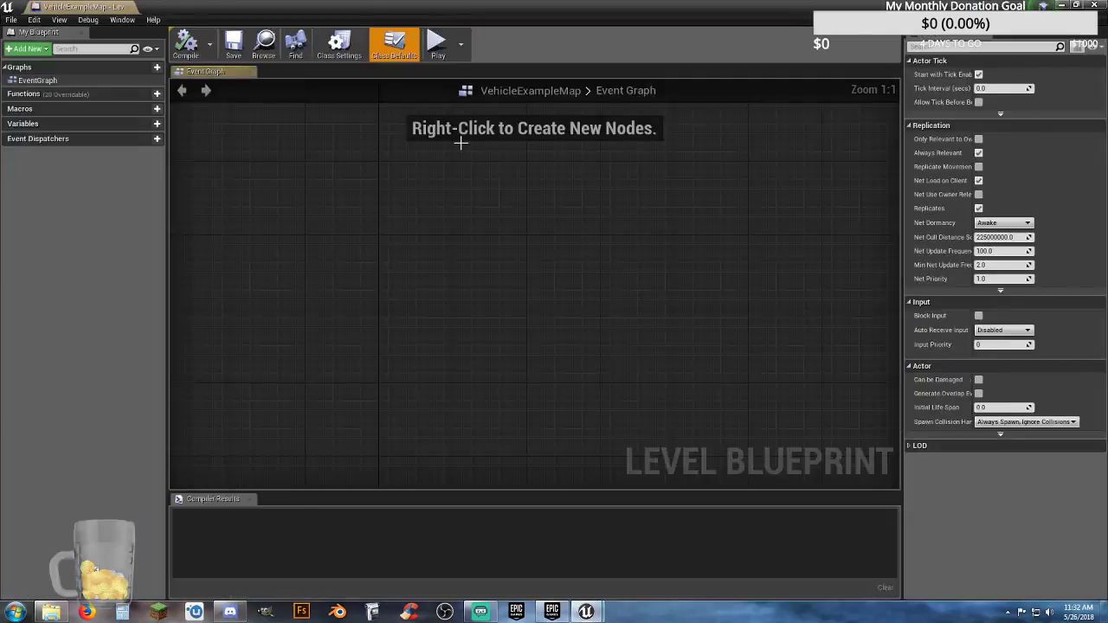
pyautogui.rightClick(412, 247)
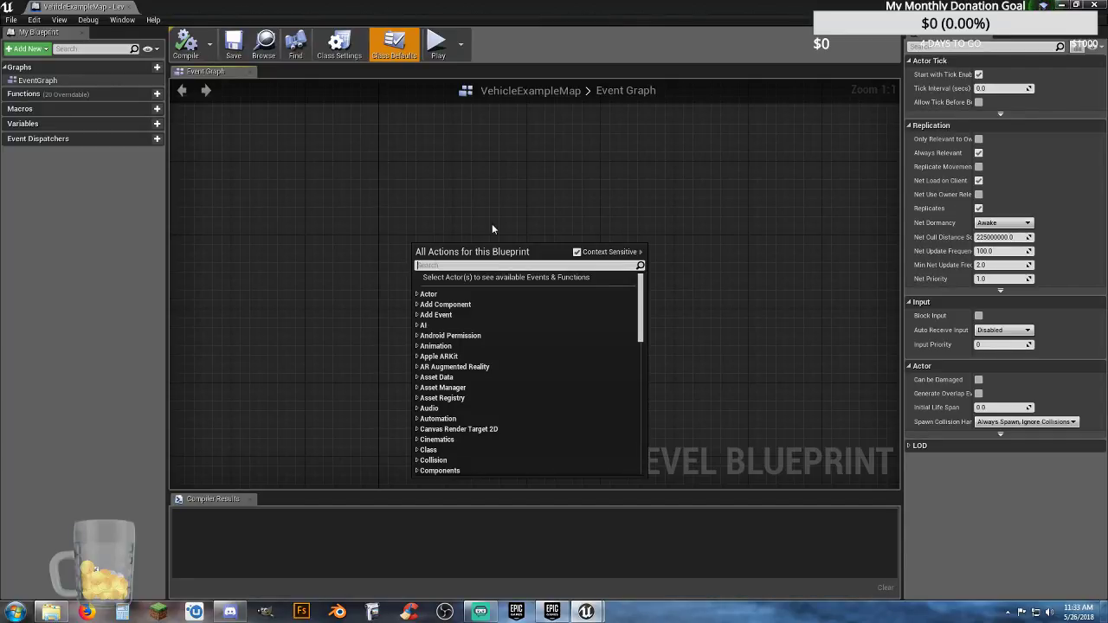
pyautogui.write('eventbe')
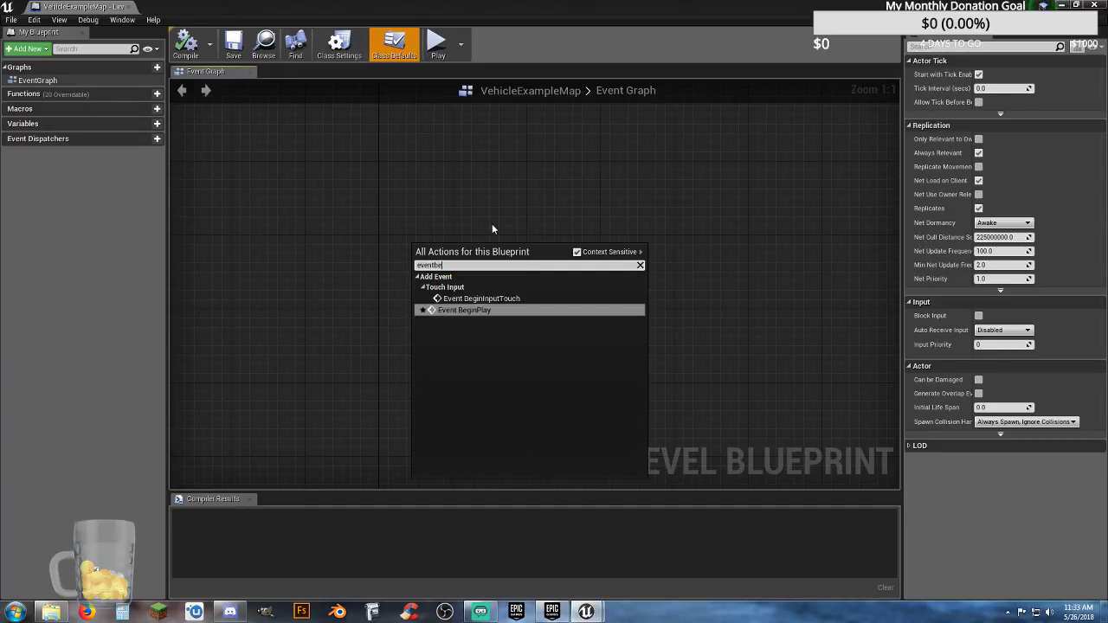
pyautogui.click(474, 310)
pyautogui.moveTo(470, 277); pyautogui.dragTo(414, 272)
pyautogui.scroll(1, 416, 286)
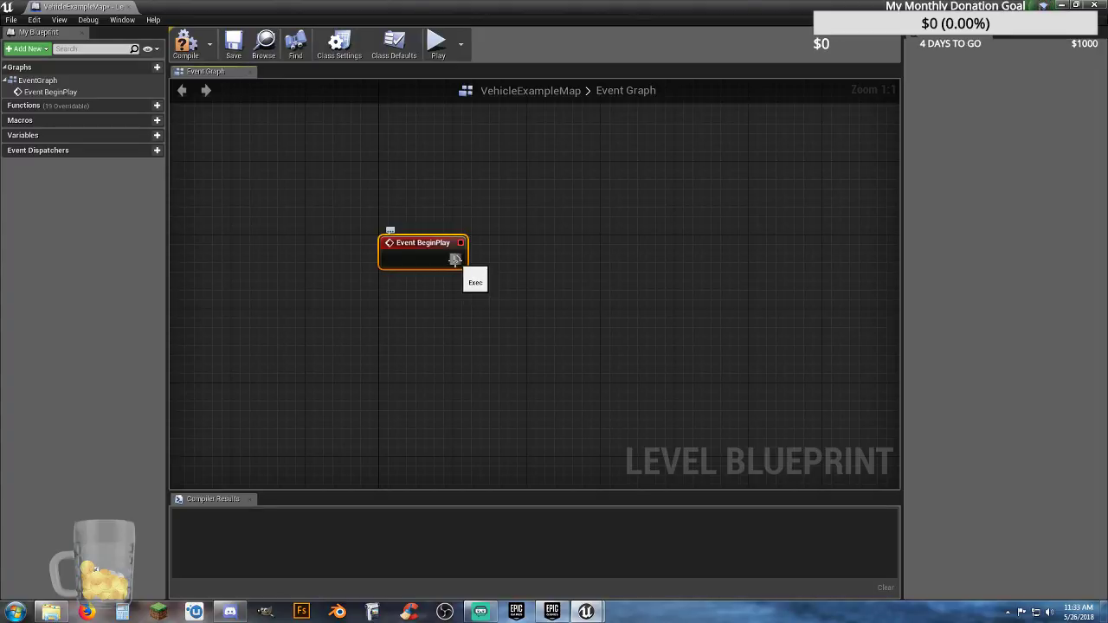
# Add a Set Input Mode Game Only node executed from Event BeginPlay, and align it level with the event
pyautogui.moveTo(455, 260); pyautogui.dragTo(517, 265)
pyautogui.moveTo(582, 258); pyautogui.dragTo(582, 260)
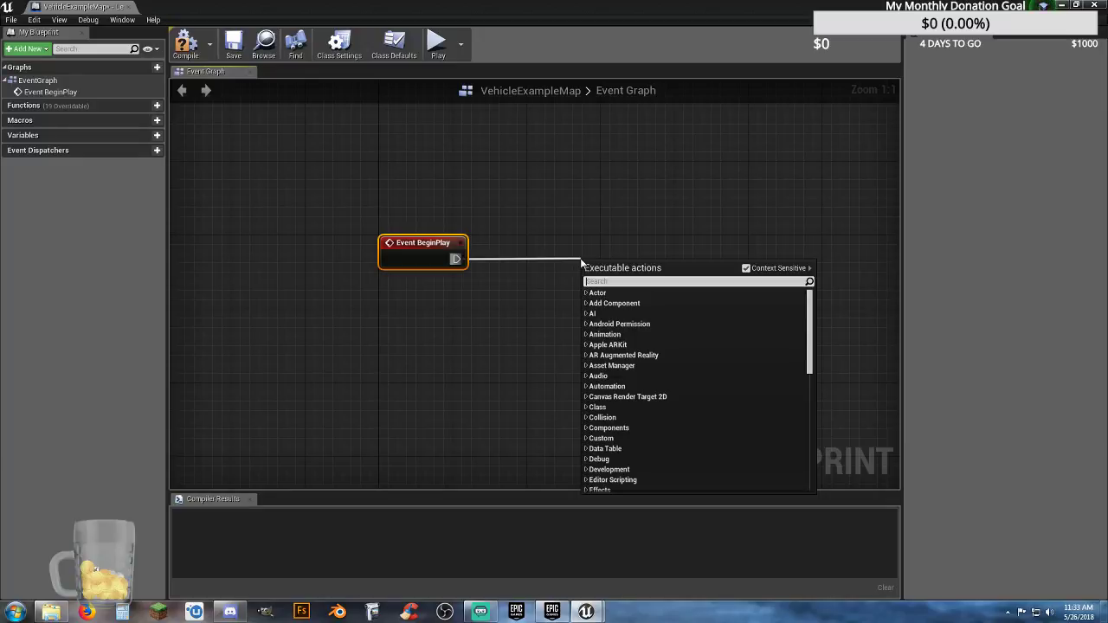
pyautogui.write('setinput')
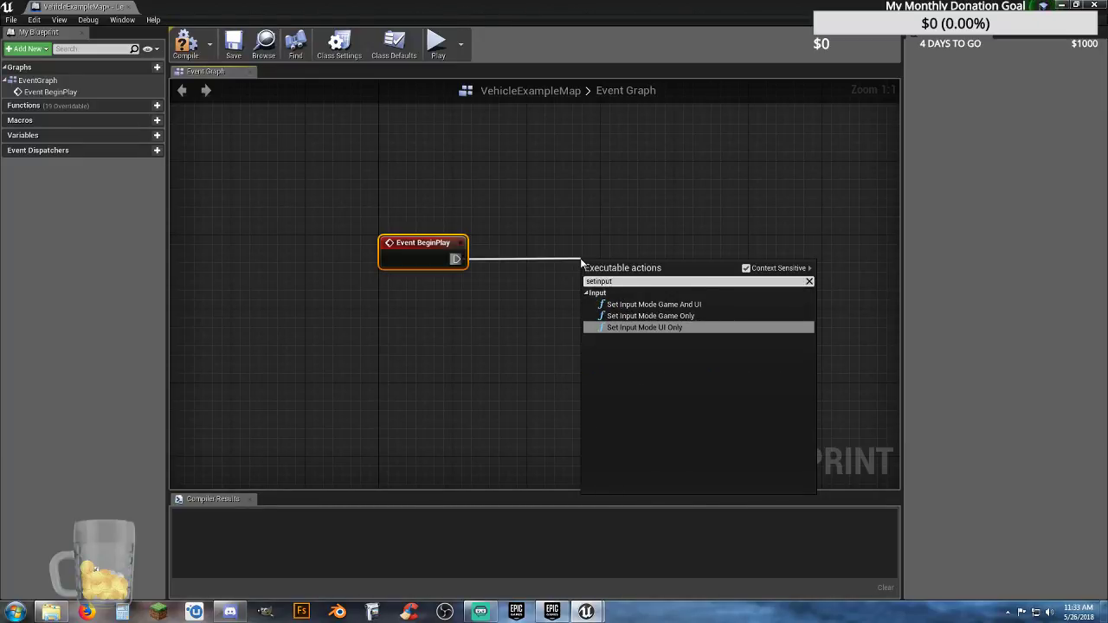
pyautogui.click(640, 316)
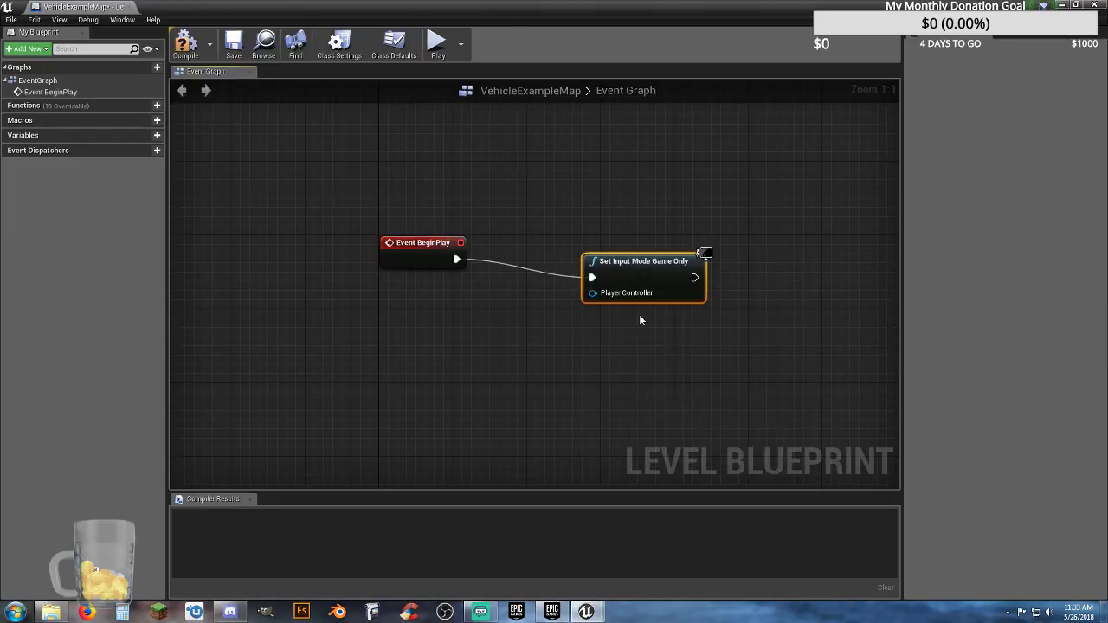
pyautogui.moveTo(642, 268); pyautogui.dragTo(662, 250)
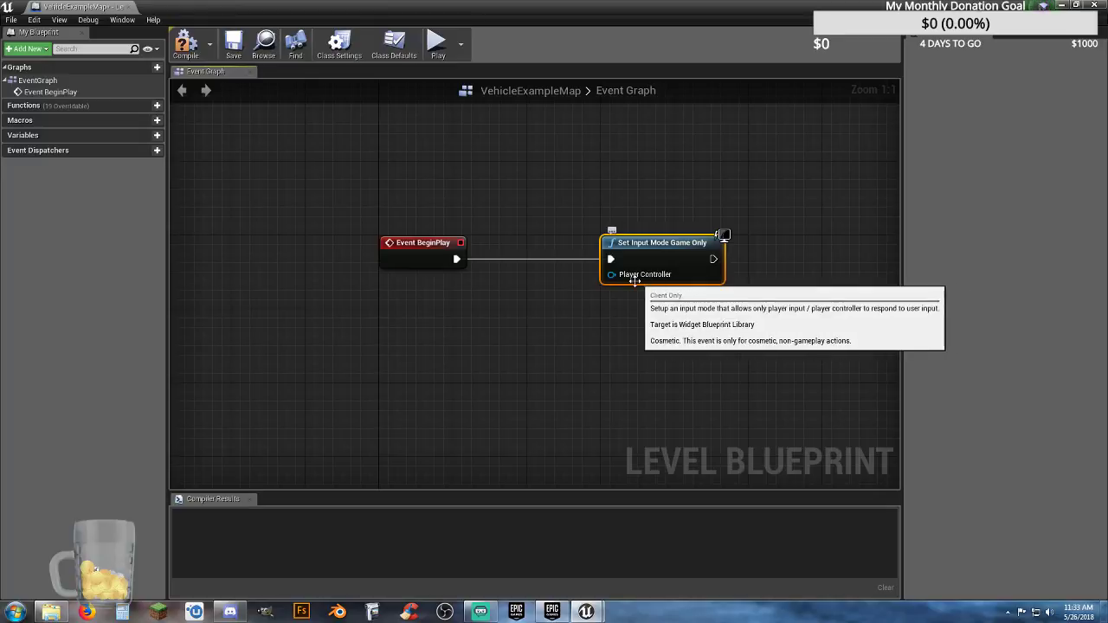
# Feed the Player Controller input of Set Input Mode Game Only from a Get Player Controller node placed below Event BeginPlay
pyautogui.moveTo(611, 275); pyautogui.dragTo(483, 310)
pyautogui.write('getplayer')
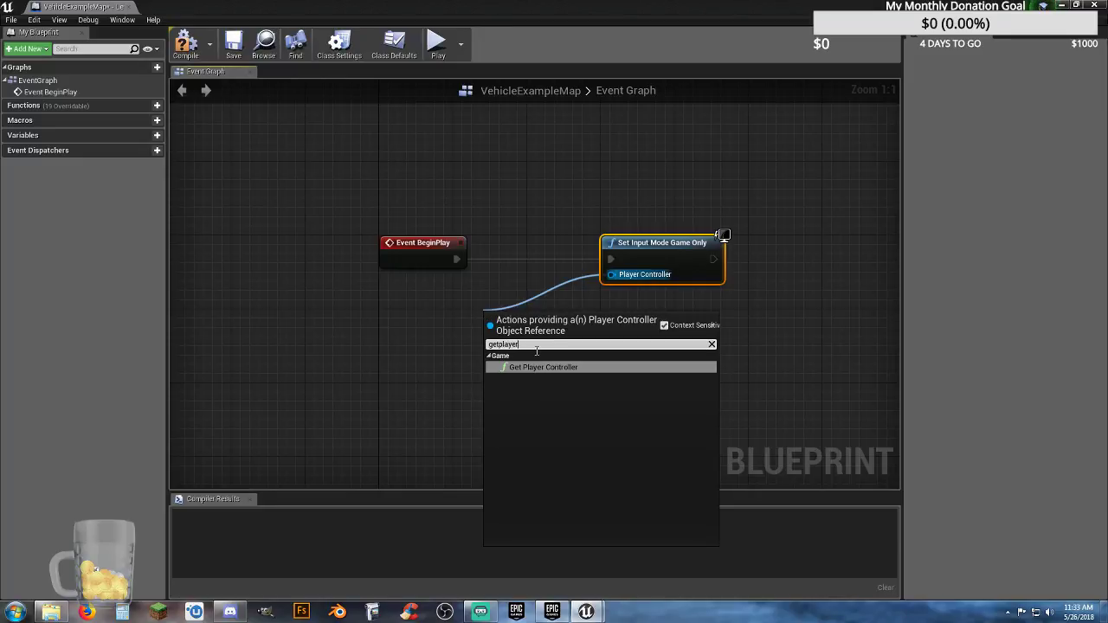
pyautogui.click(534, 367)
pyautogui.moveTo(549, 317); pyautogui.dragTo(447, 317)
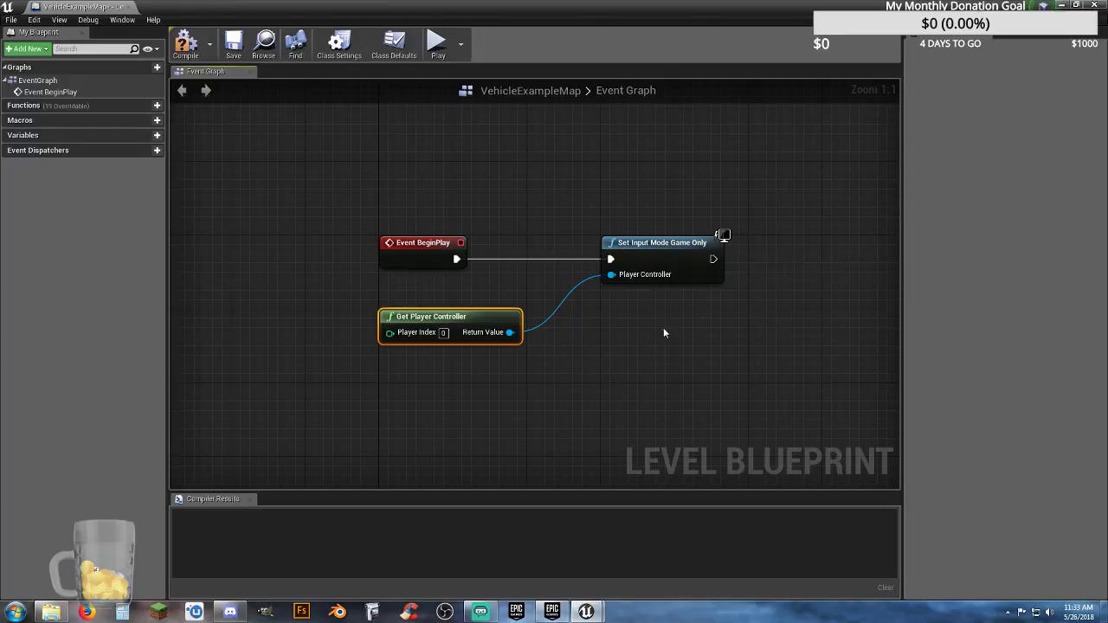
# Chain an unchecked Set Show Mouse Cursor node, targeting the player controller, after Set Input Mode Game Only, and compile and close the Level Blueprint
pyautogui.moveTo(727, 330); pyautogui.dragTo(659, 322, button='right')
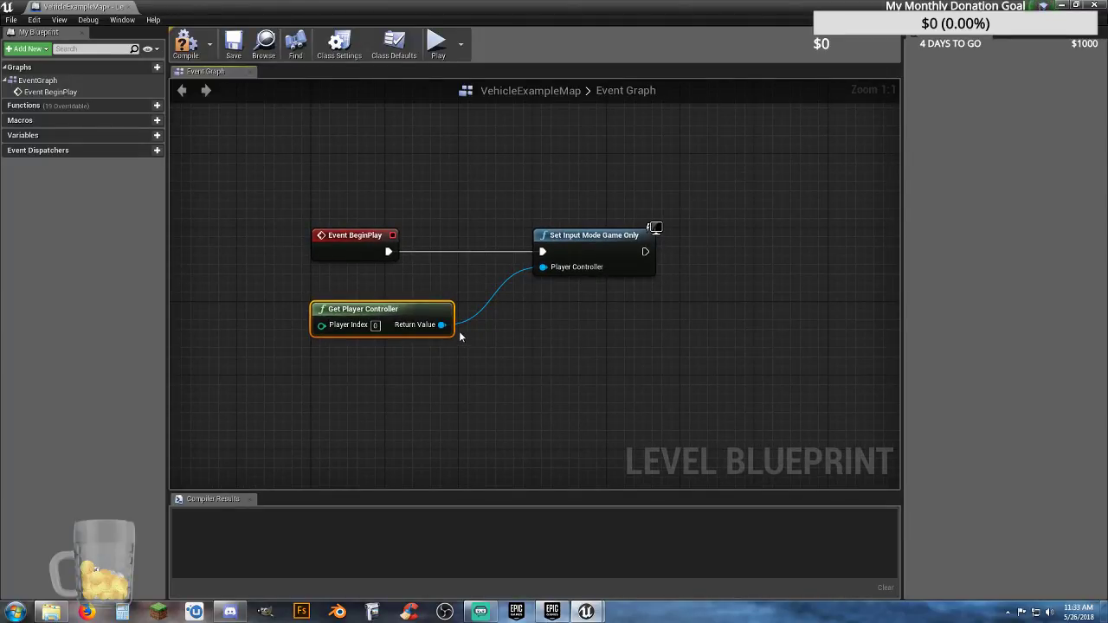
pyautogui.moveTo(441, 324); pyautogui.dragTo(743, 314)
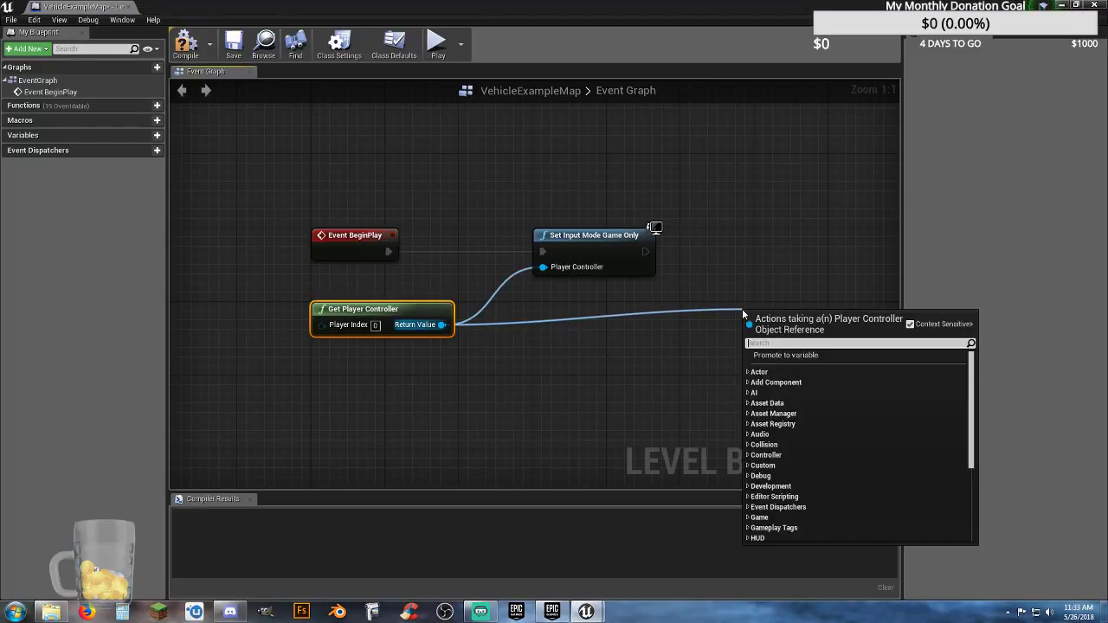
pyautogui.write('setsho')
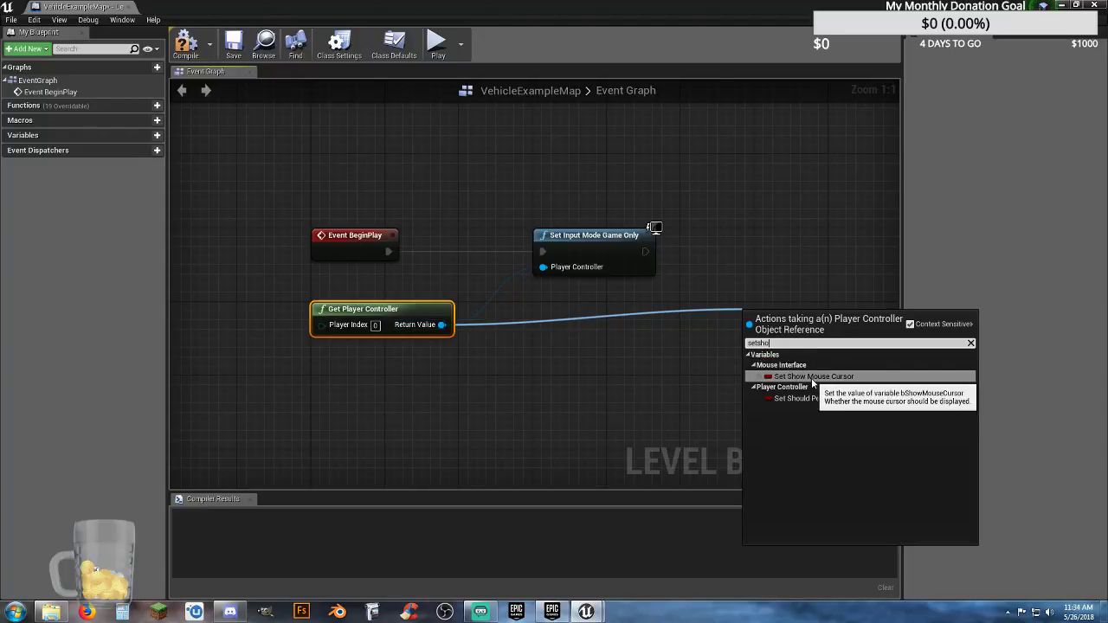
pyautogui.click(813, 377)
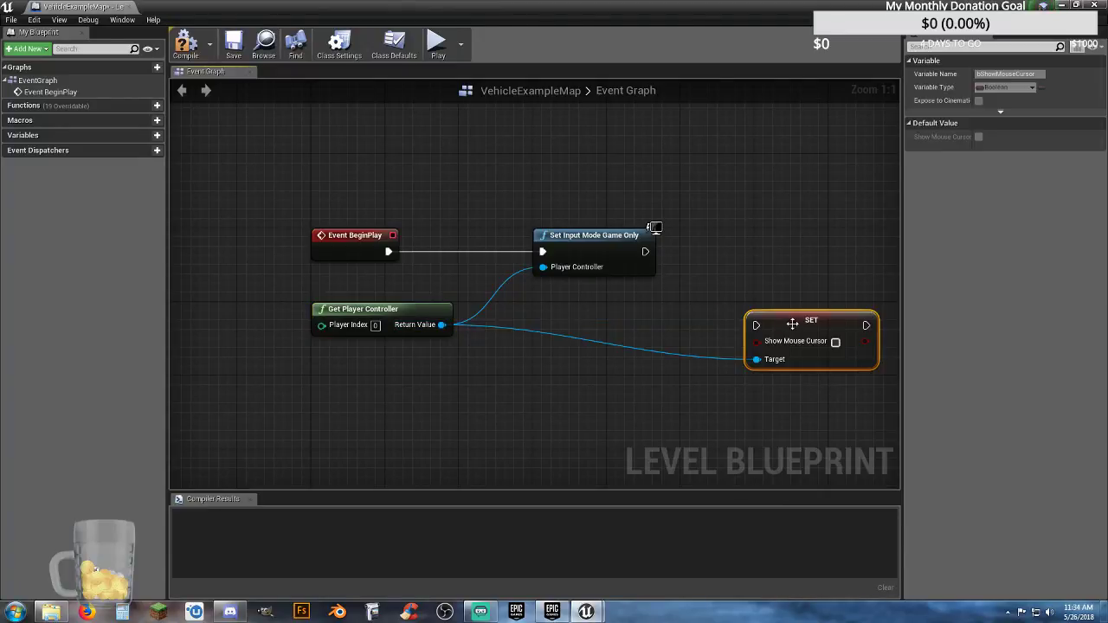
pyautogui.moveTo(756, 326); pyautogui.dragTo(645, 252)
pyautogui.moveTo(773, 323); pyautogui.dragTo(716, 246)
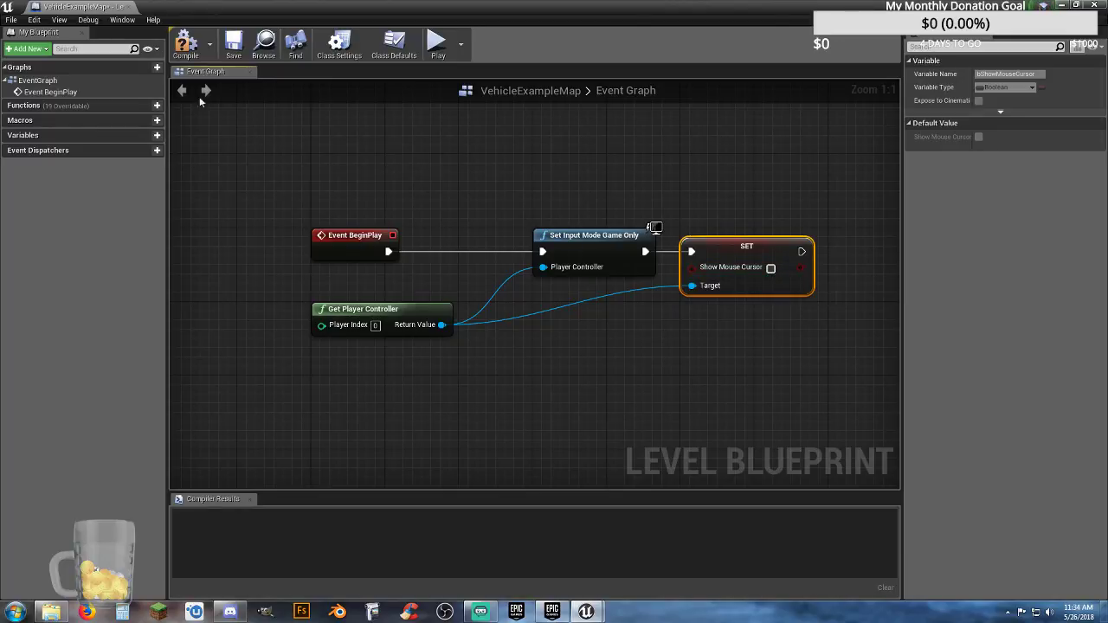
pyautogui.click(185, 41)
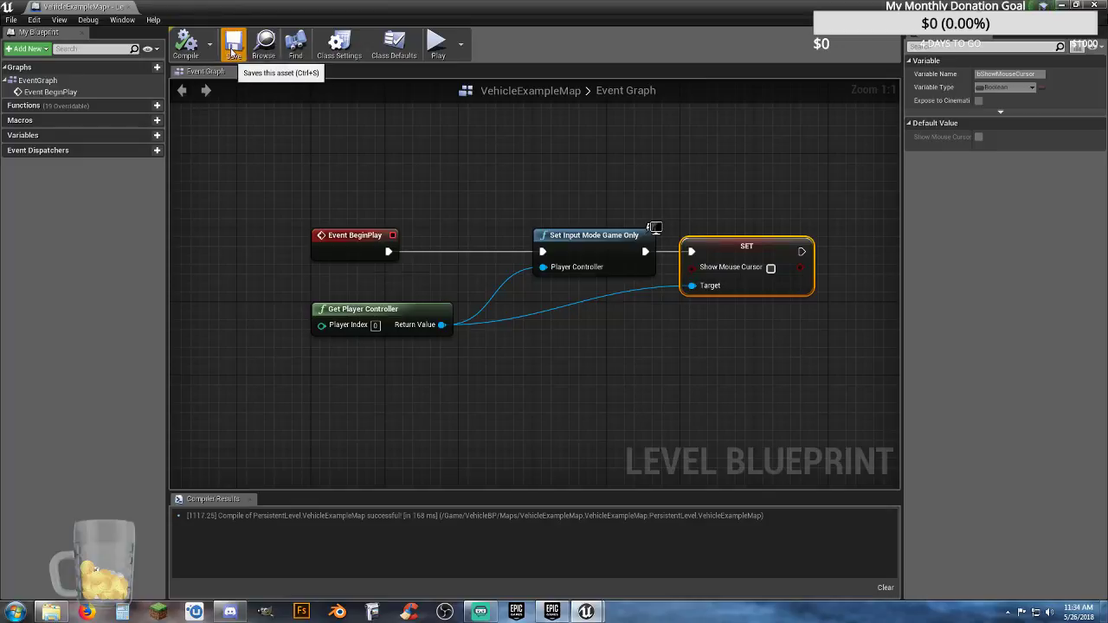
pyautogui.click(128, 6)
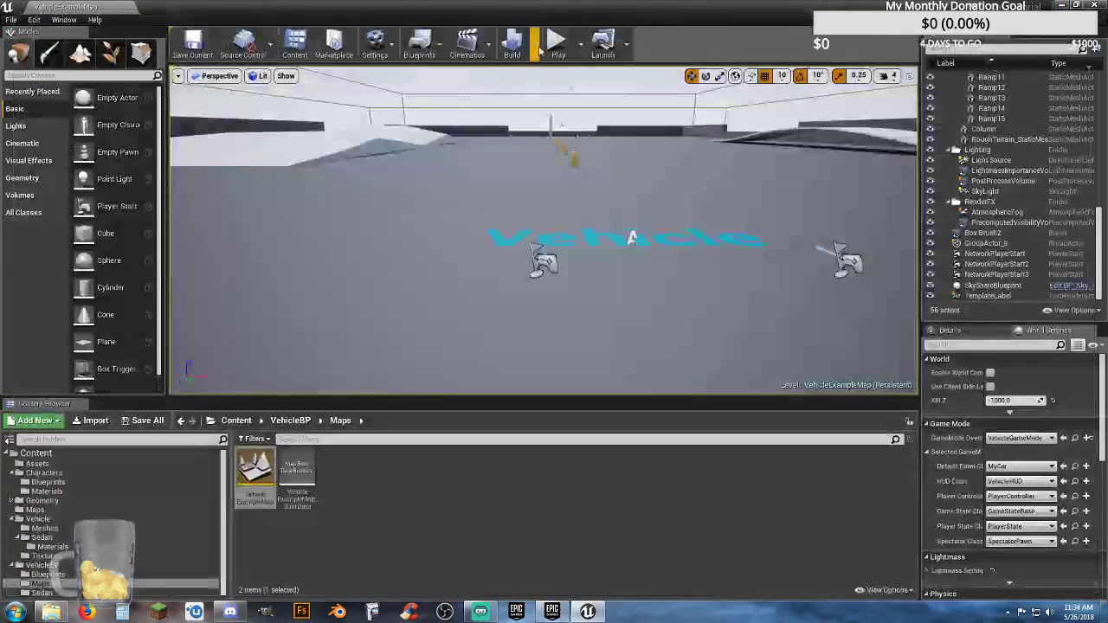
# Play-test VehicleExampleMap by driving the yellow car between the pillars, and end the session
pyautogui.click(559, 40)
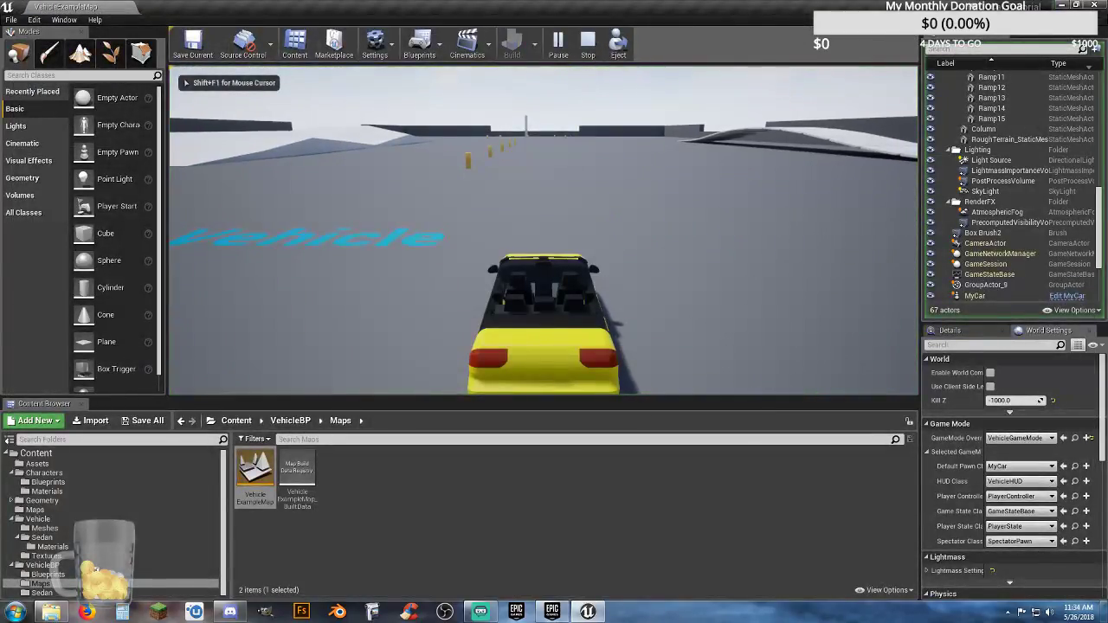
pyautogui.press('w')
pyautogui.press('a')
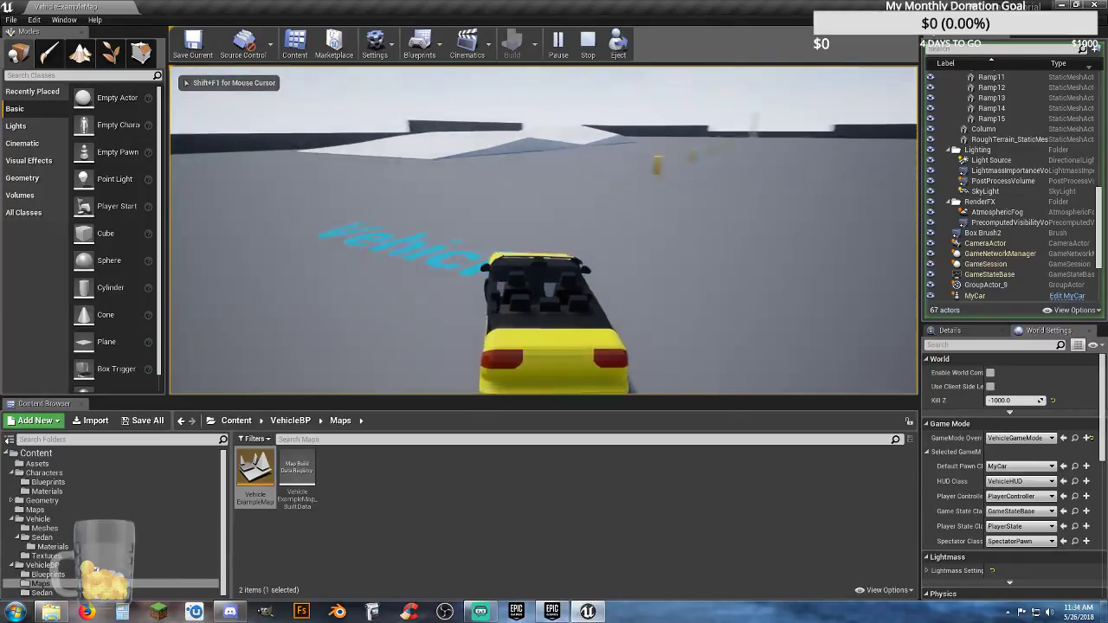
pyautogui.press('d')
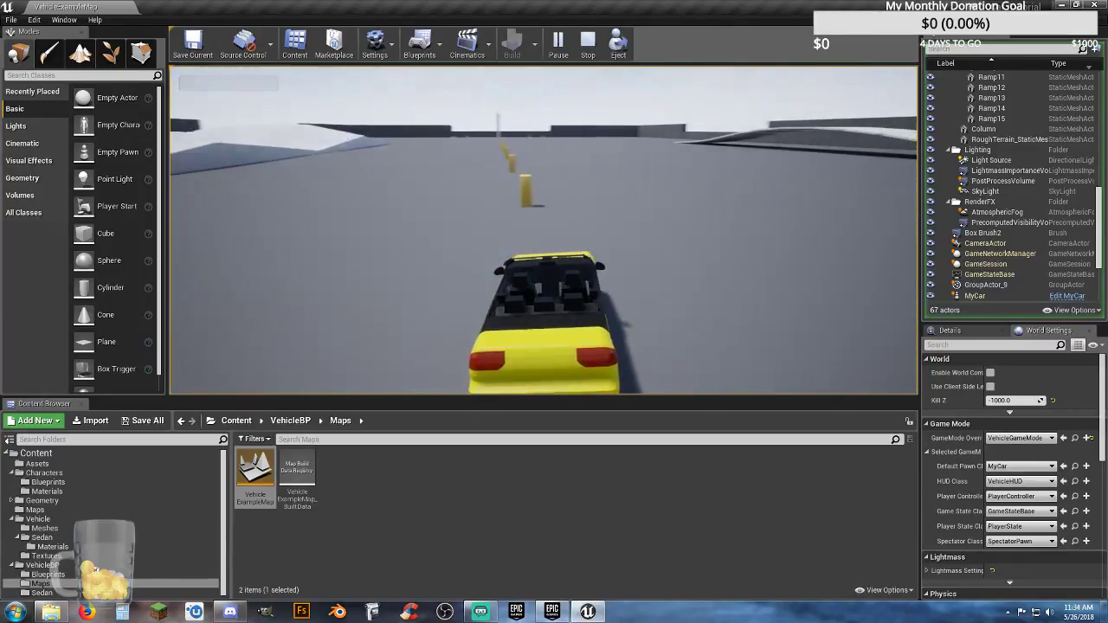
pyautogui.press('a')
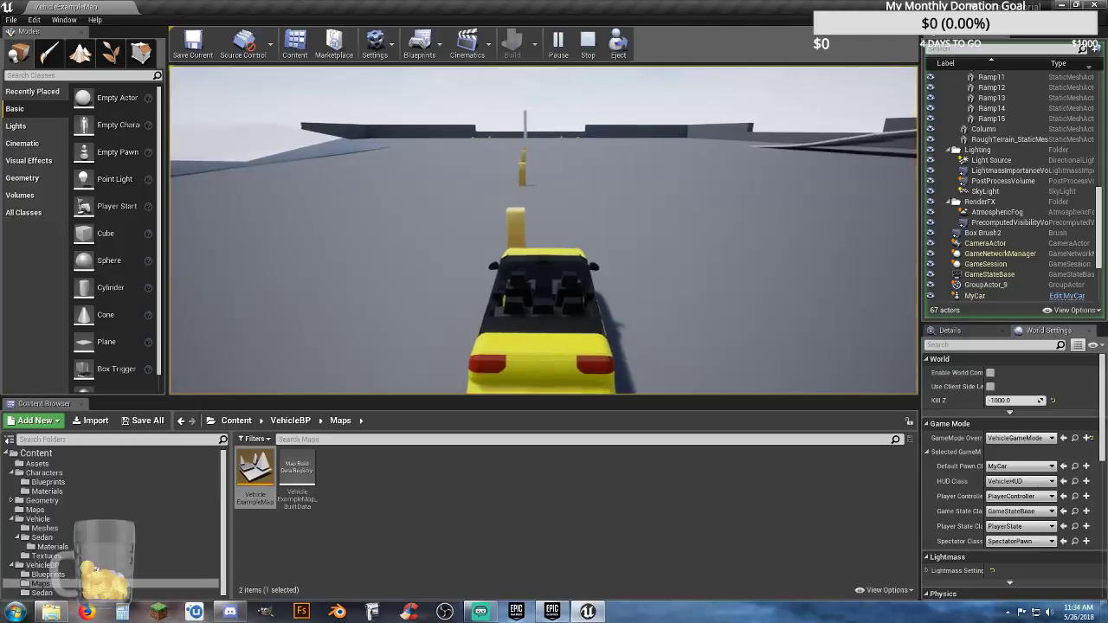
pyautogui.press('a')
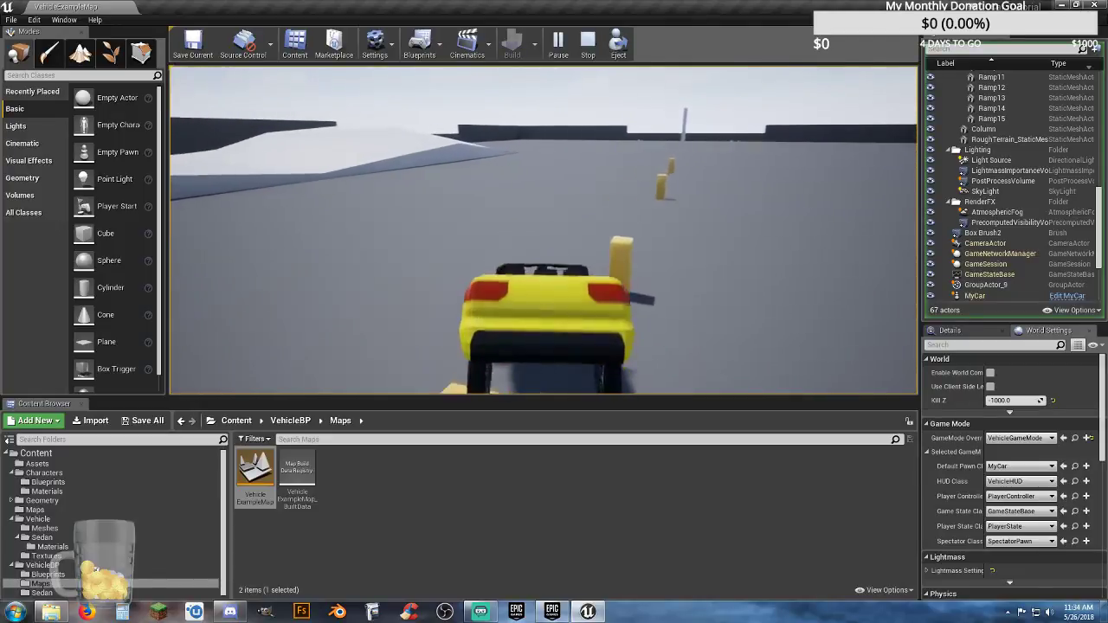
pyautogui.press('d')
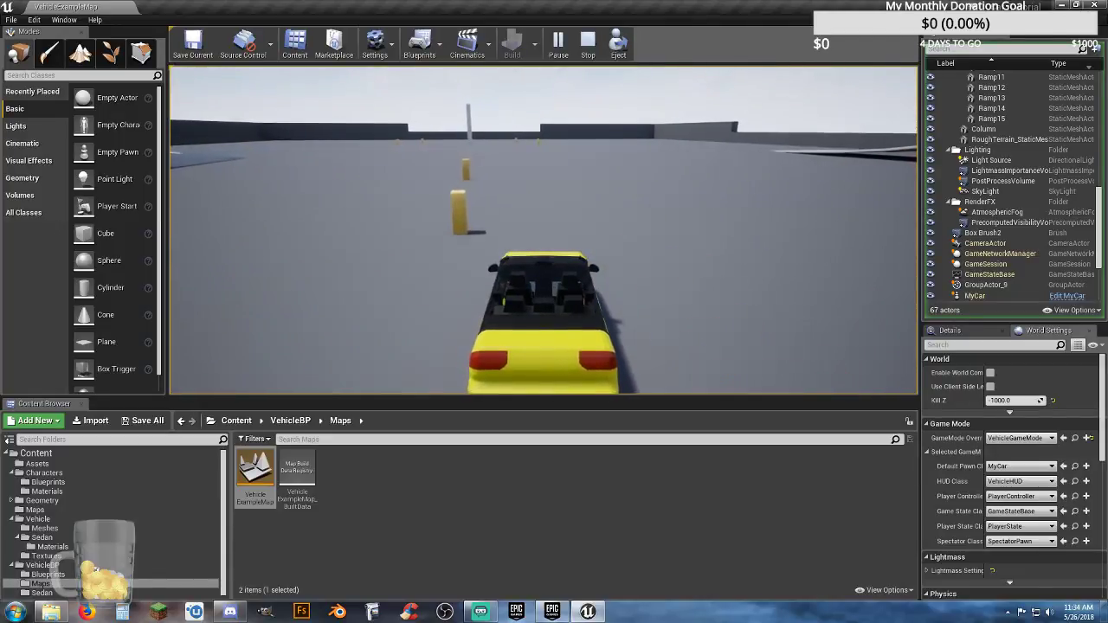
pyautogui.press('a')
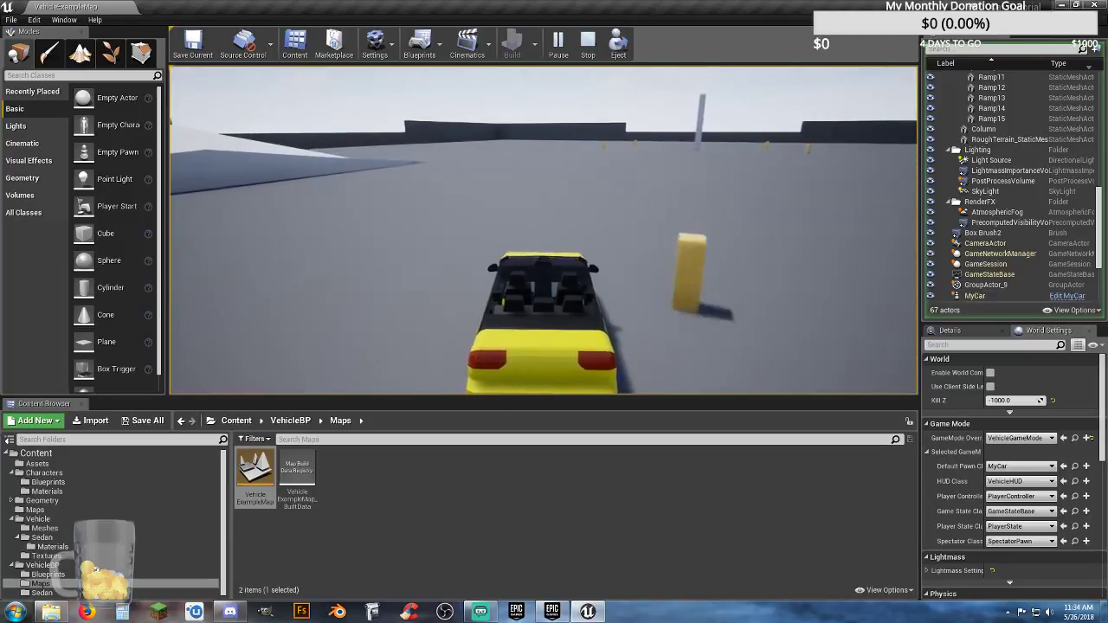
pyautogui.press('d')
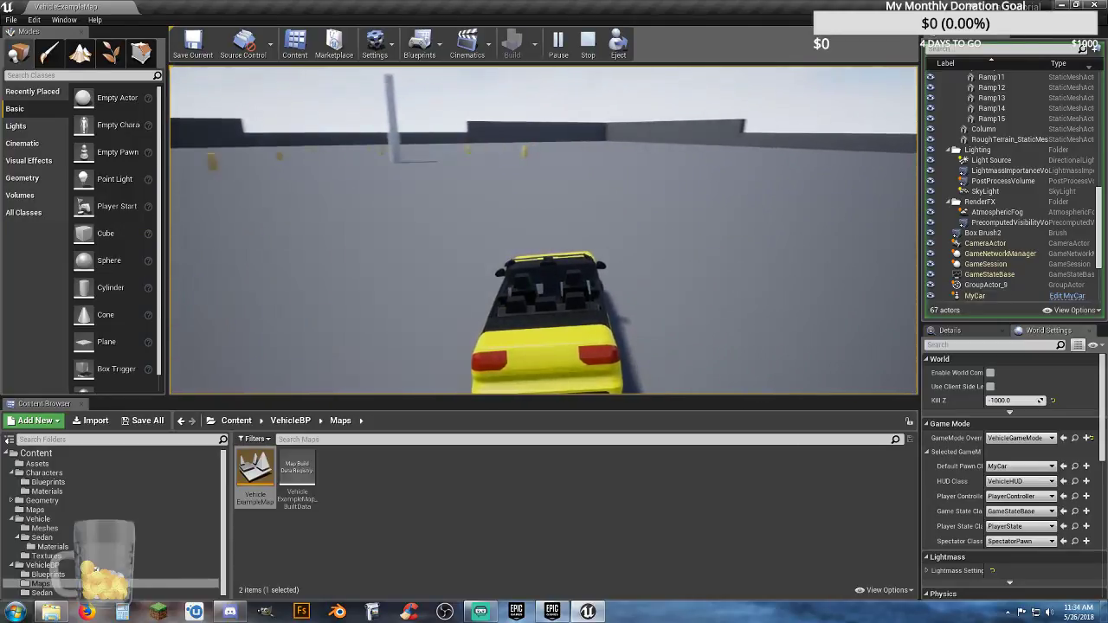
pyautogui.press('Escape')
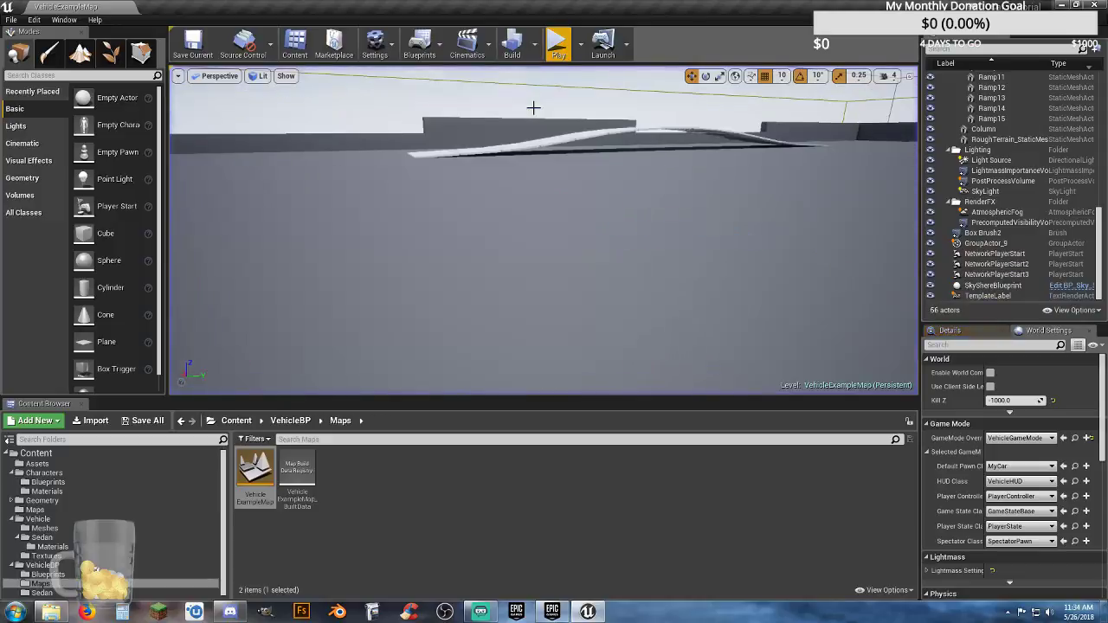
# Collapse the VehicleBP and Vehicle folders in the Content Browser and show the root Content folder
pyautogui.click(485, 522)
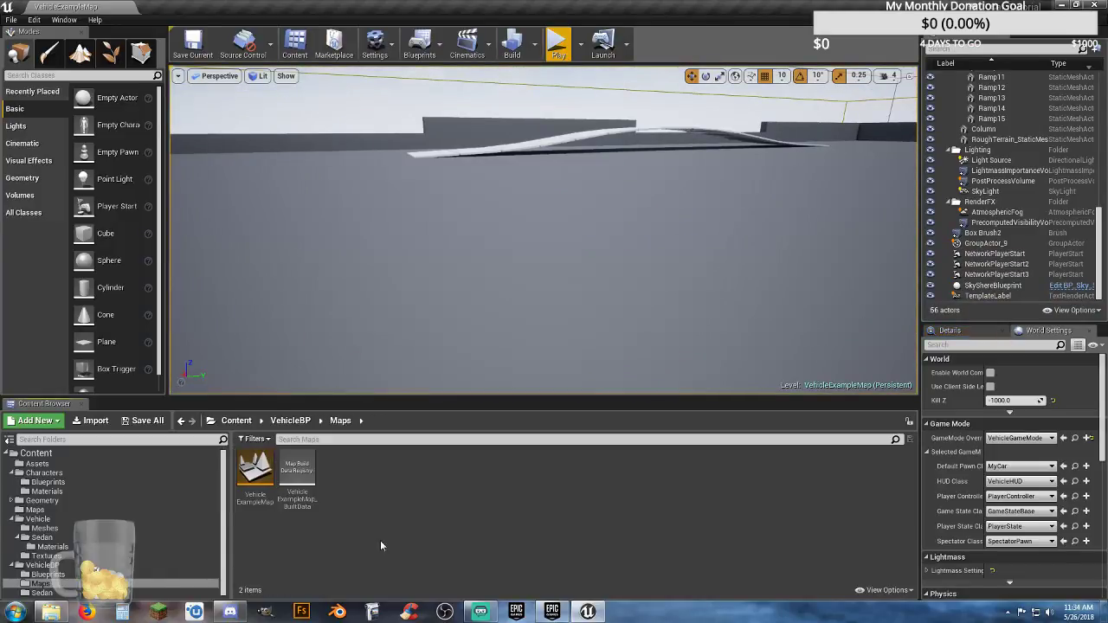
pyautogui.click(12, 567)
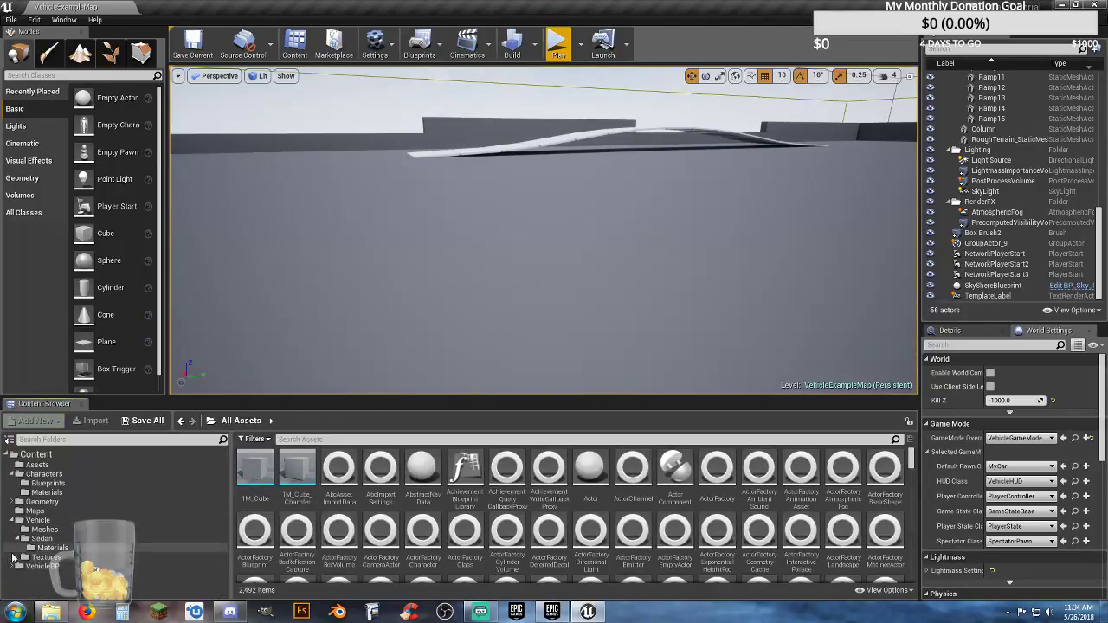
pyautogui.click(14, 538)
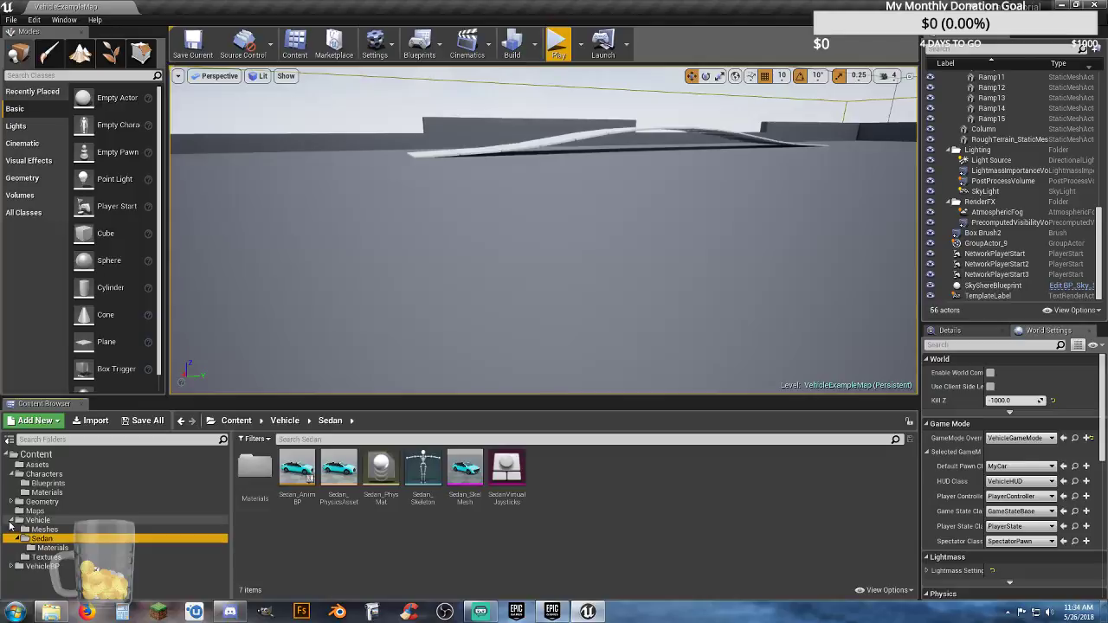
pyautogui.click(14, 522)
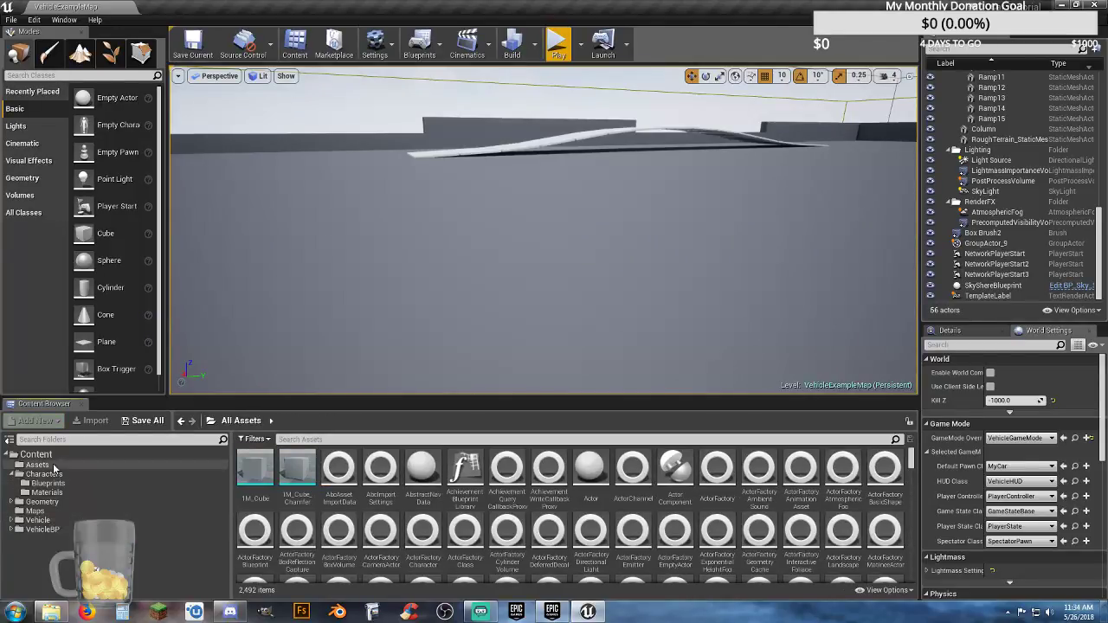
pyautogui.click(51, 452)
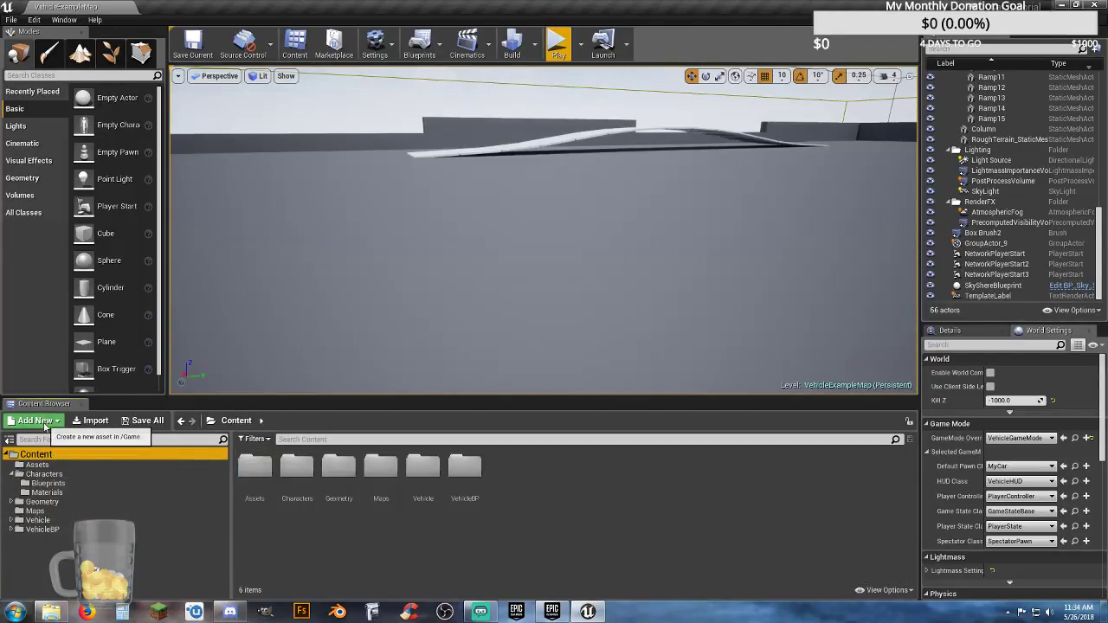
# Add the Vehicle Advanced blueprint feature pack to the project and close the Add Content to the Project dialog
pyautogui.click(41, 422)
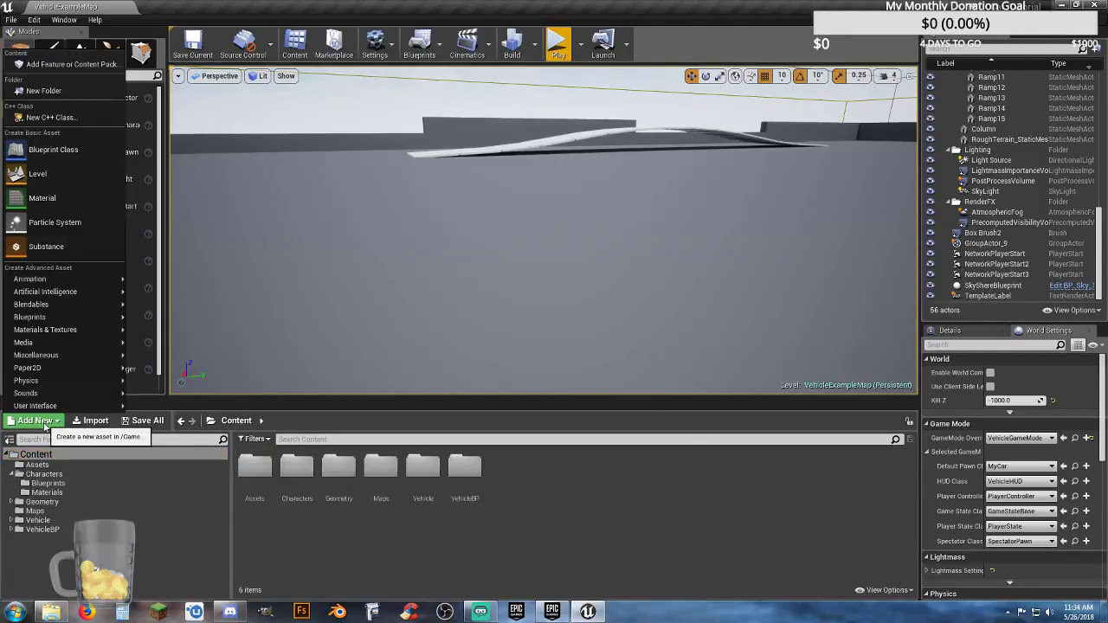
pyautogui.click(97, 67)
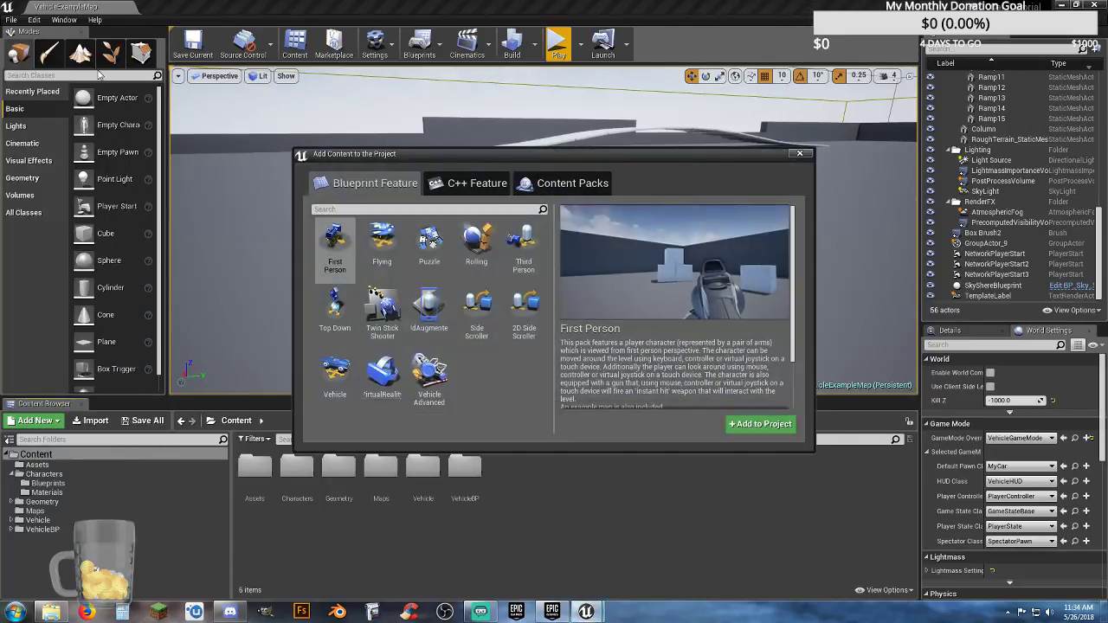
pyautogui.click(431, 386)
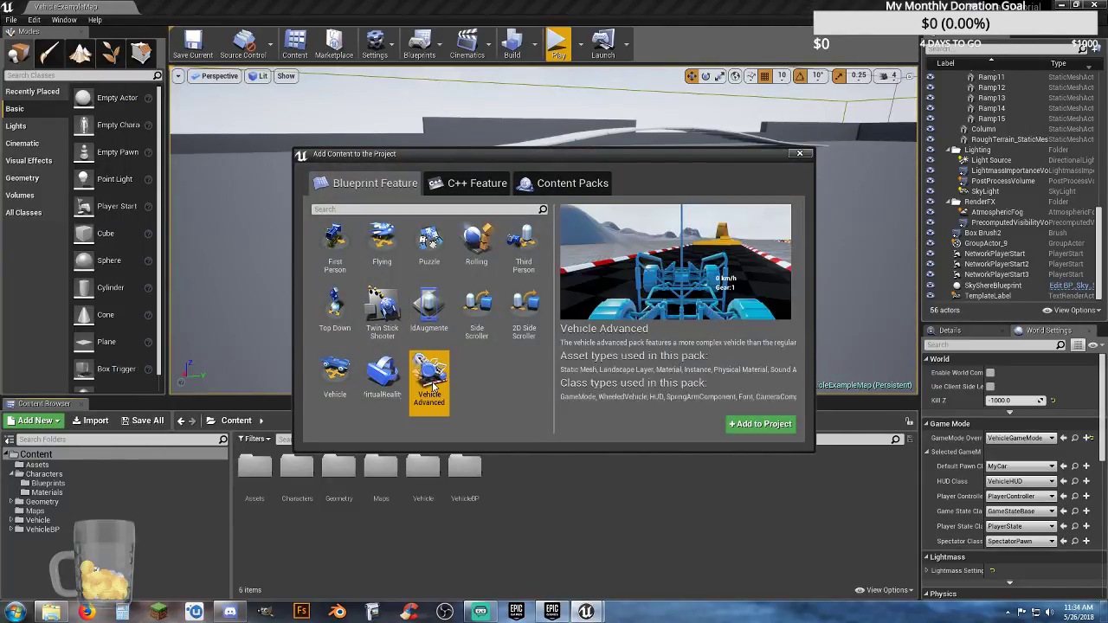
pyautogui.click(768, 426)
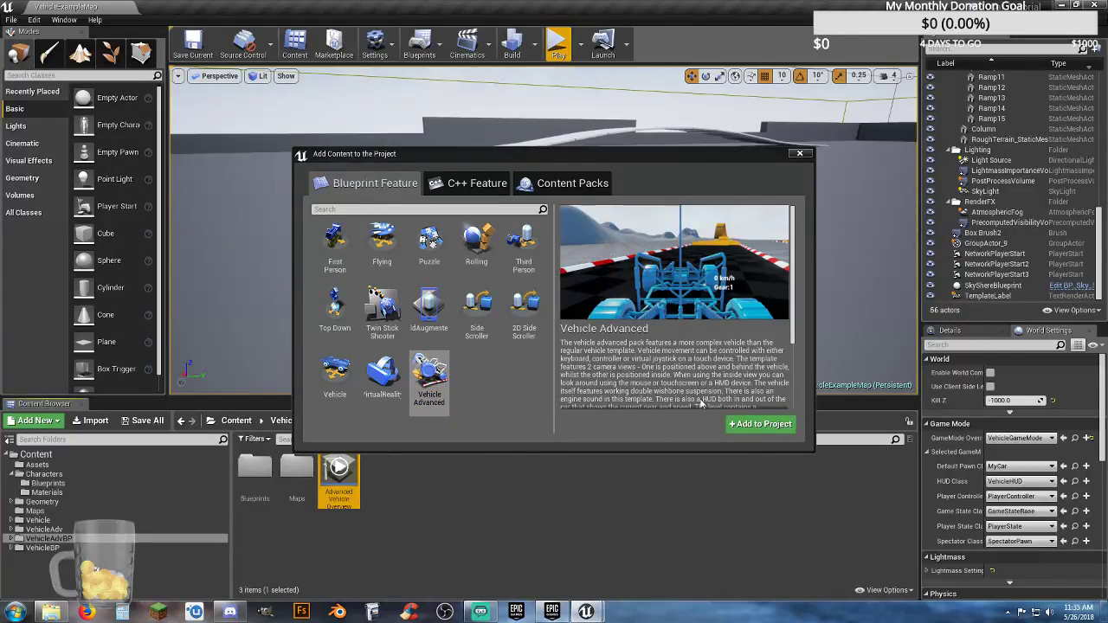
pyautogui.click(800, 154)
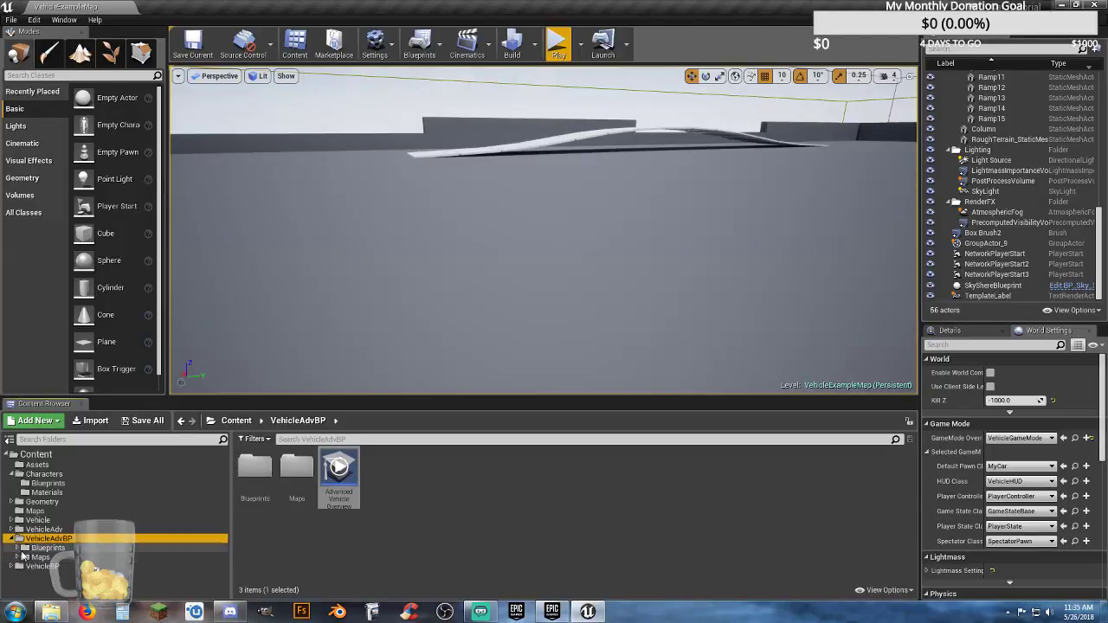
# Open VehicleBlueprint from the VehicleAdvBP Blueprints folder, select its EngineSound component, and dock the editor beside the level's tab
pyautogui.click(42, 548)
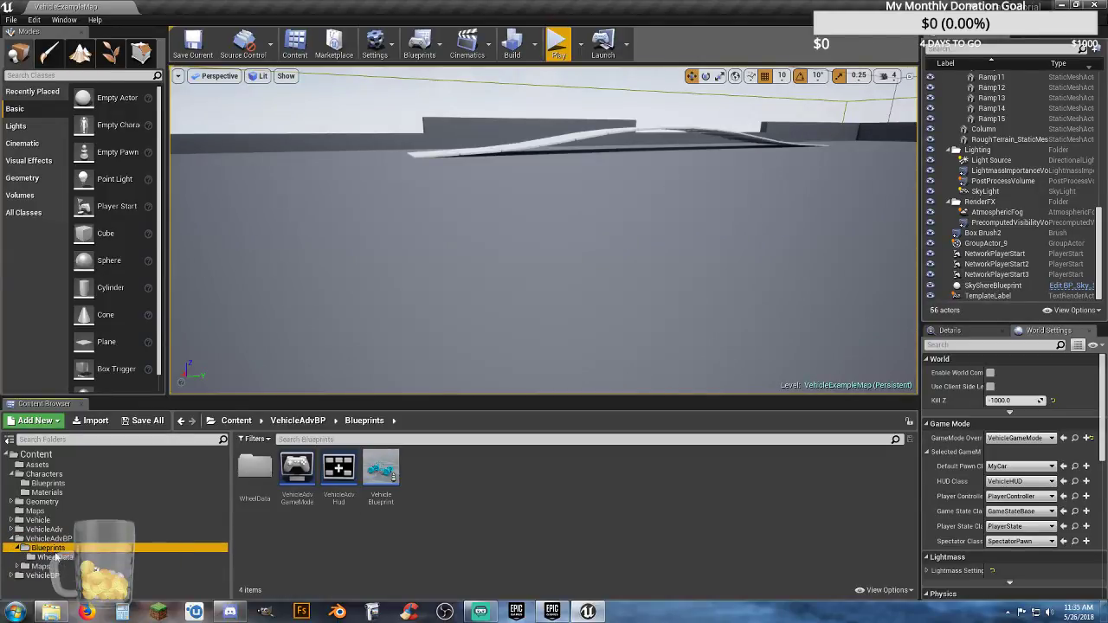
pyautogui.click(386, 505)
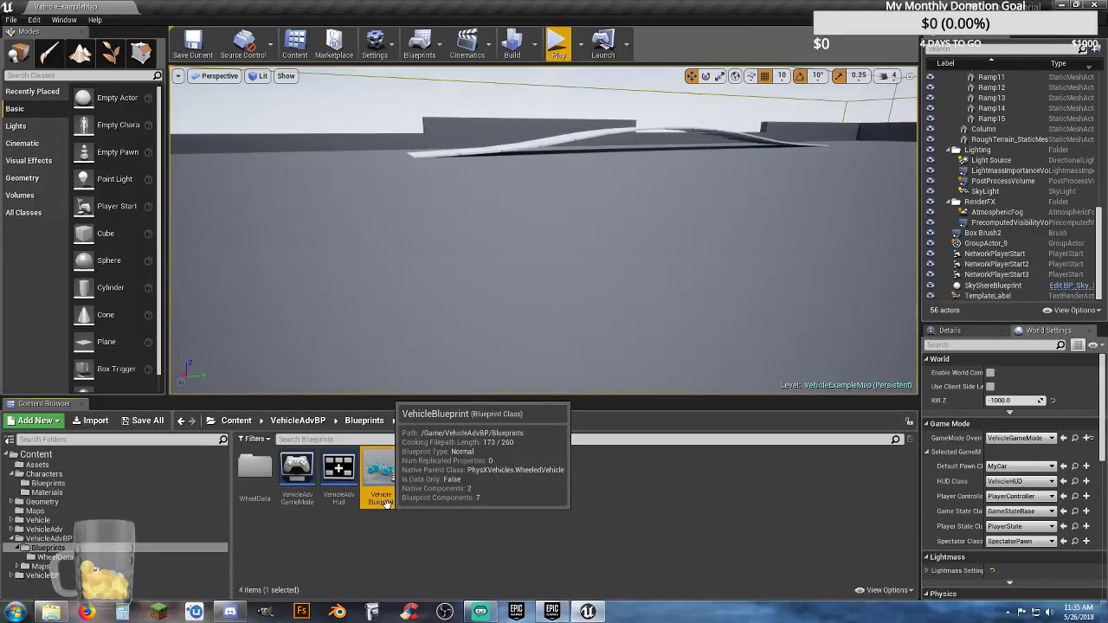
pyautogui.doubleClick(386, 504)
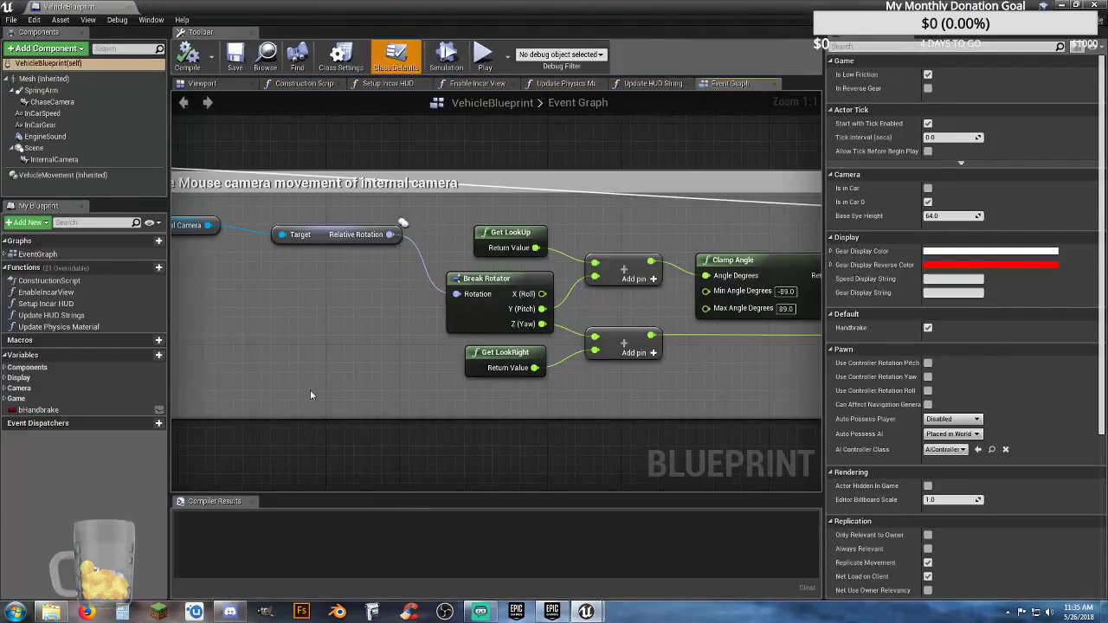
pyautogui.click(57, 139)
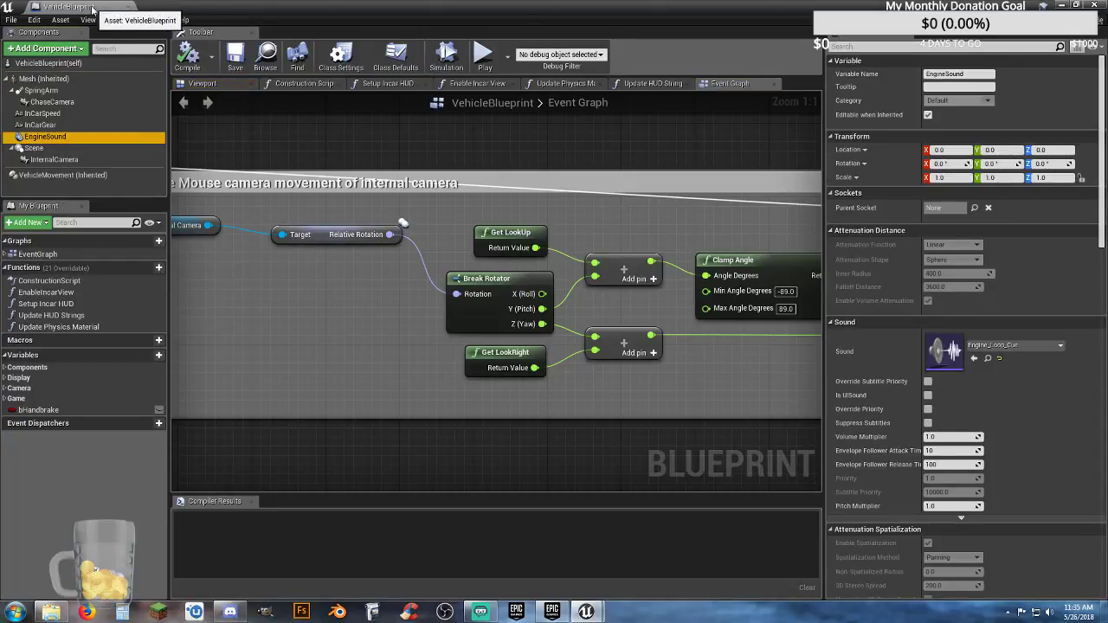
pyautogui.moveTo(93, 8); pyautogui.dragTo(92, 74)
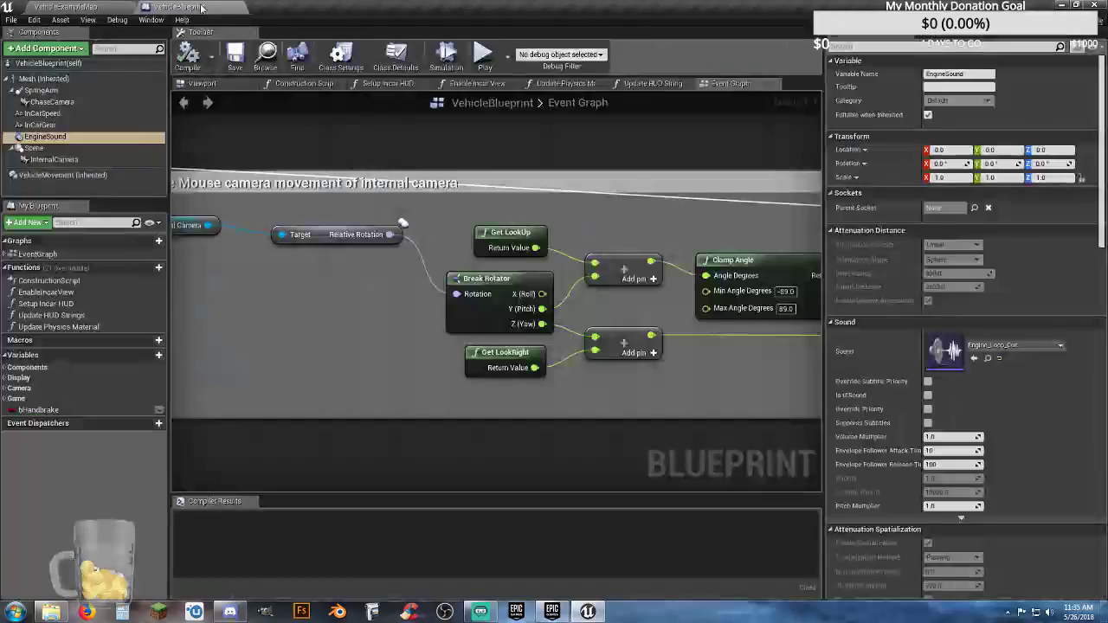
# Open the MyCar blueprint from the Characters Blueprints folder and dock its editor beside VehicleBlueprint
pyautogui.click(93, 7)
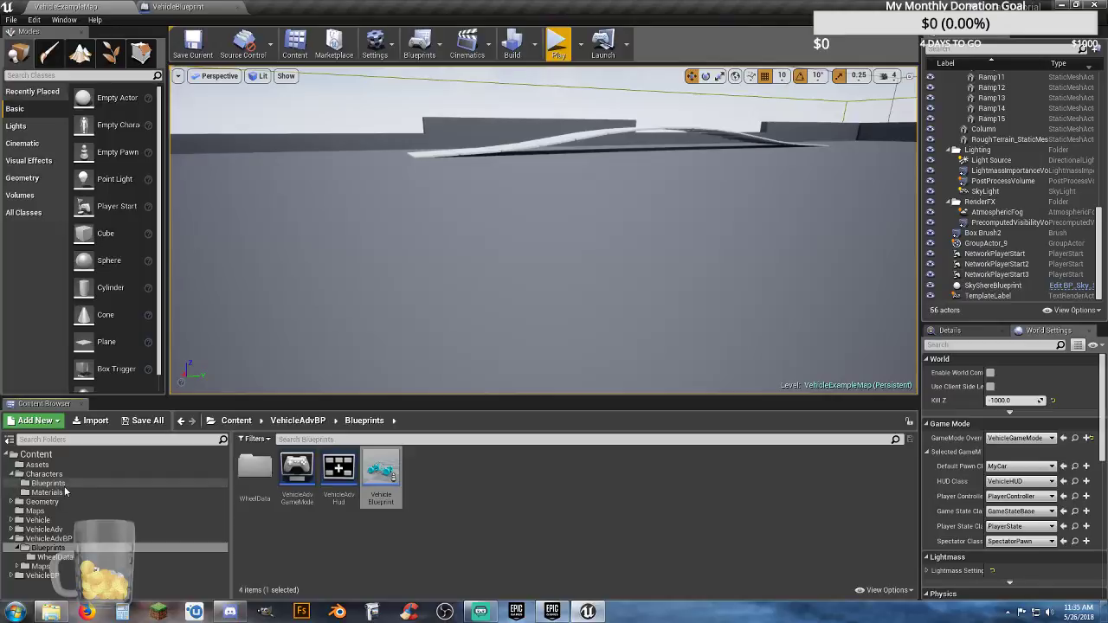
pyautogui.click(48, 483)
pyautogui.doubleClick(255, 452)
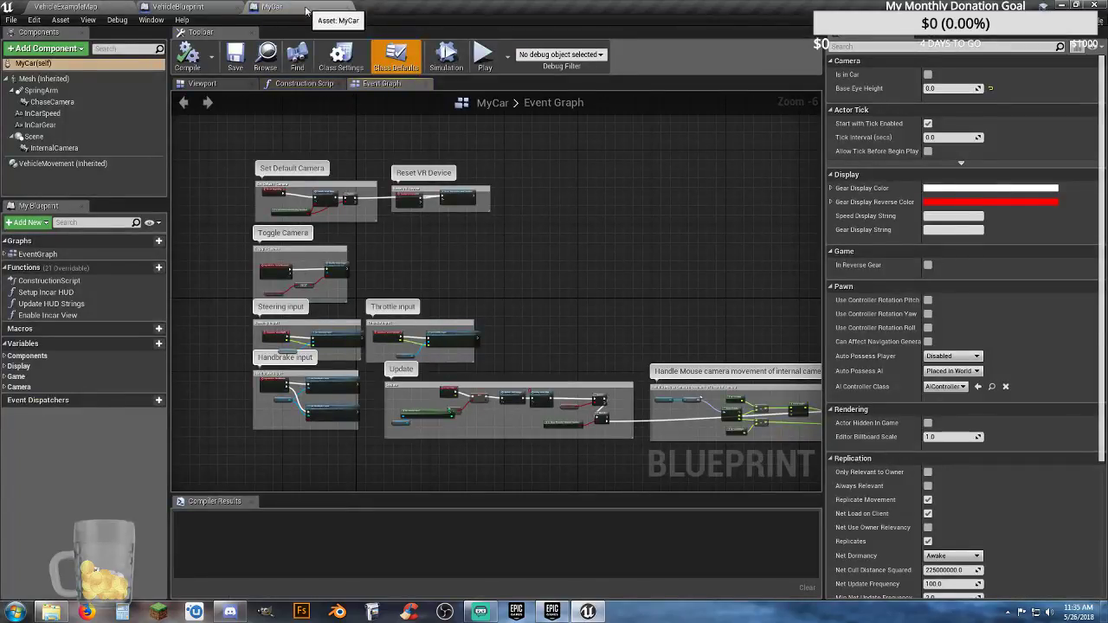
pyautogui.moveTo(439, 273); pyautogui.dragTo(425, 247, button='right')
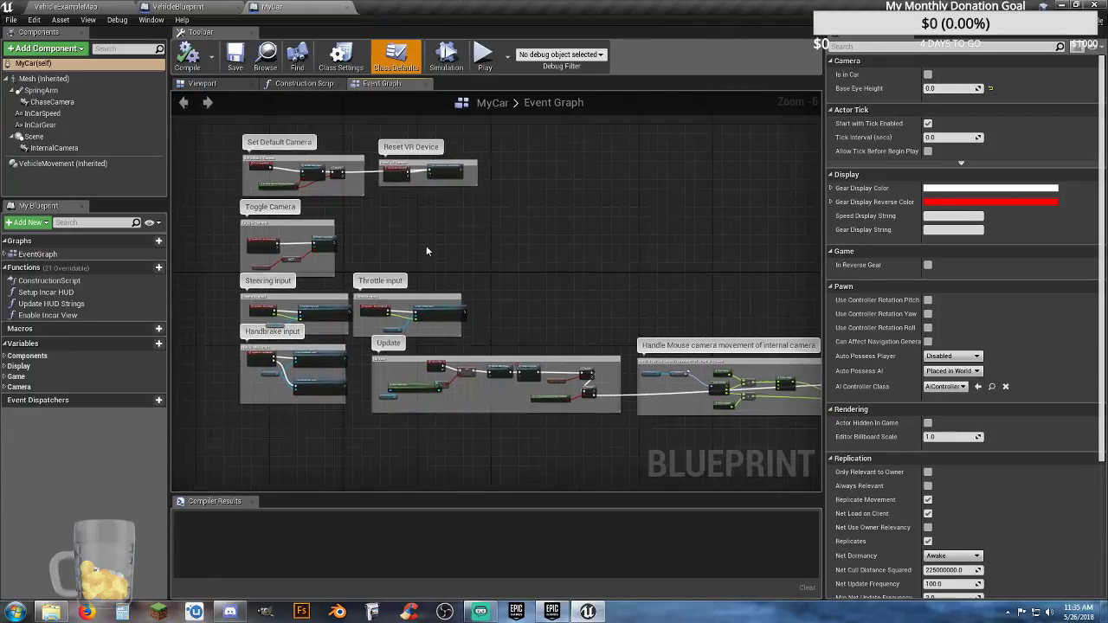
pyautogui.click(178, 7)
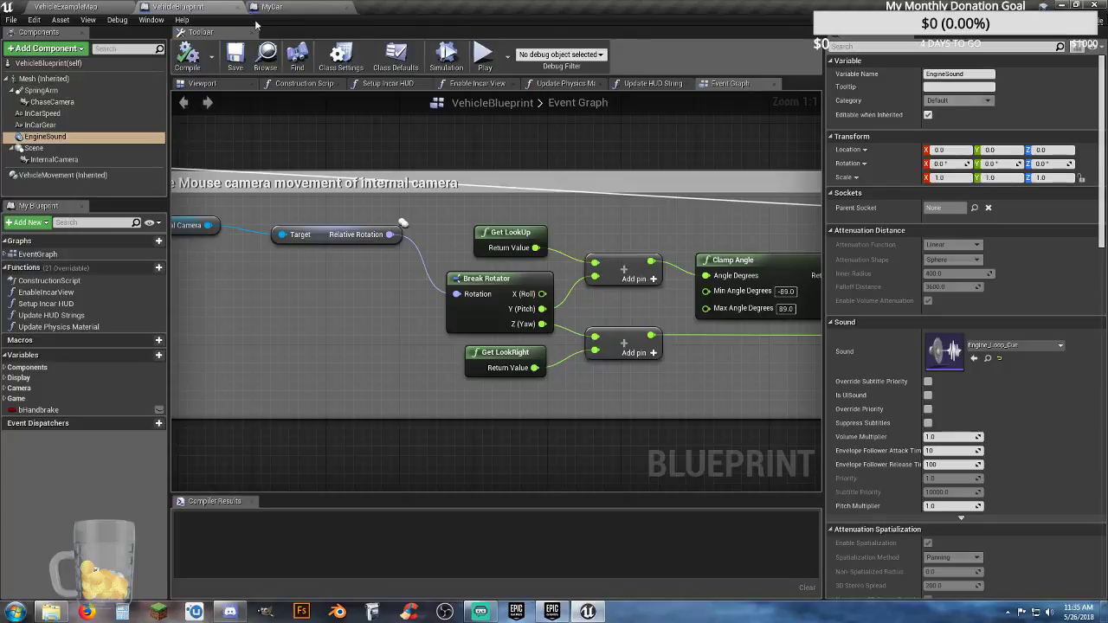
pyautogui.click(305, 7)
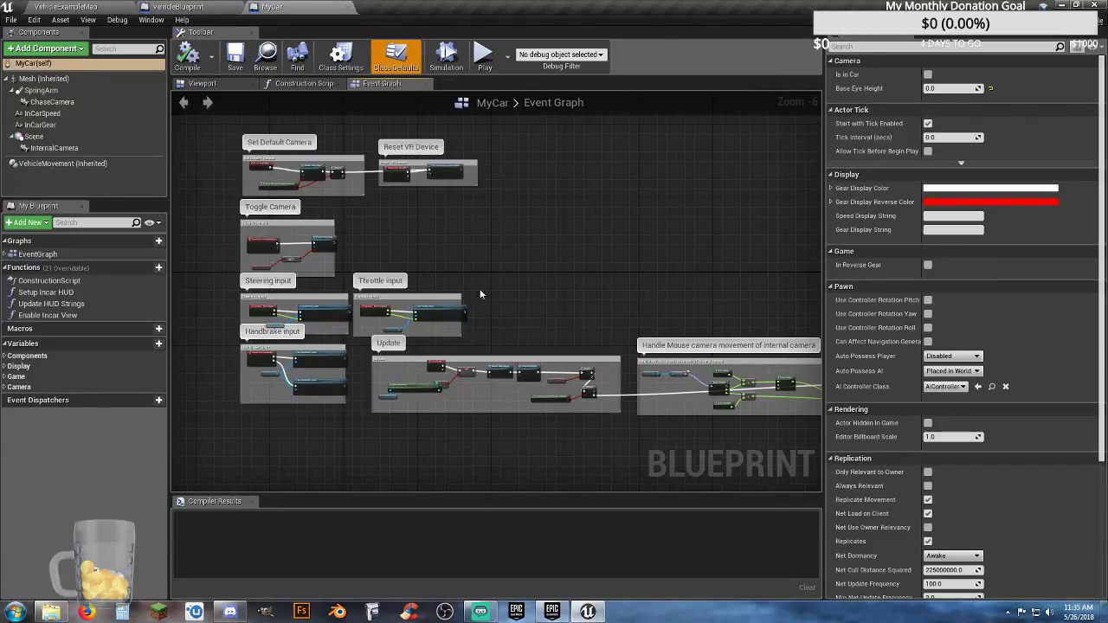
# Add an Audio component named Engine Sounds to MyCar
pyautogui.click(58, 49)
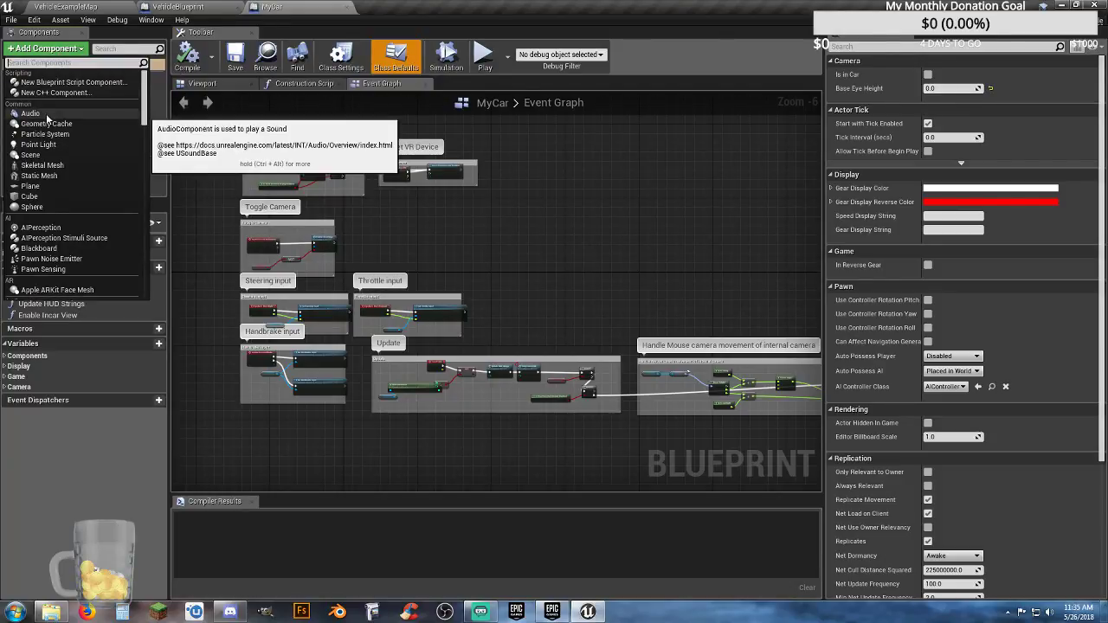
pyautogui.click(45, 116)
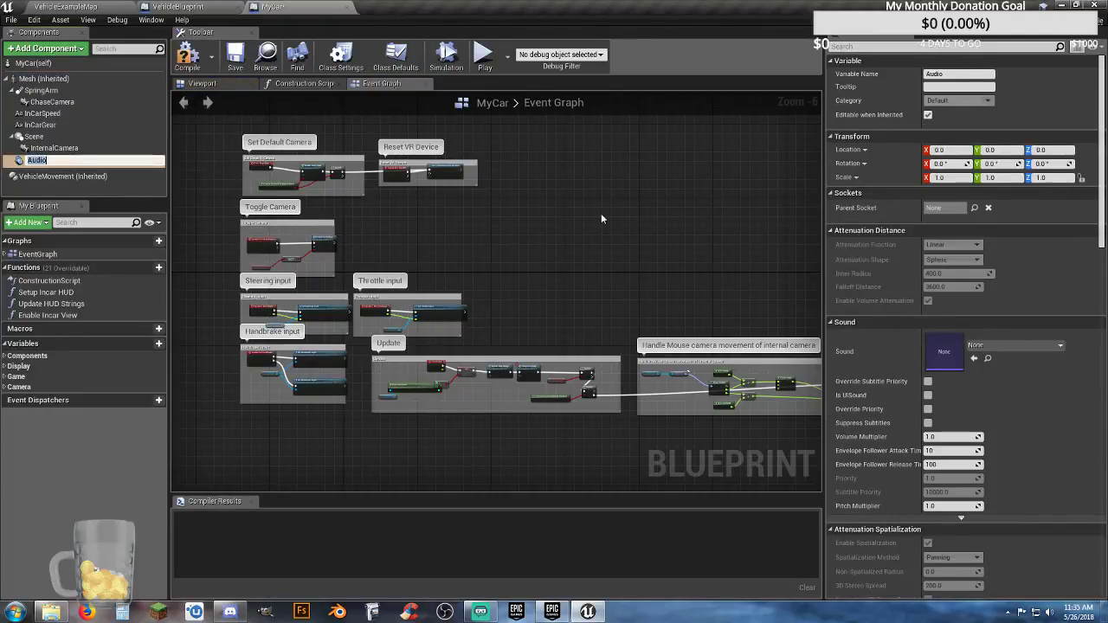
pyautogui.write('Engine Sounds')
pyautogui.press('Return')
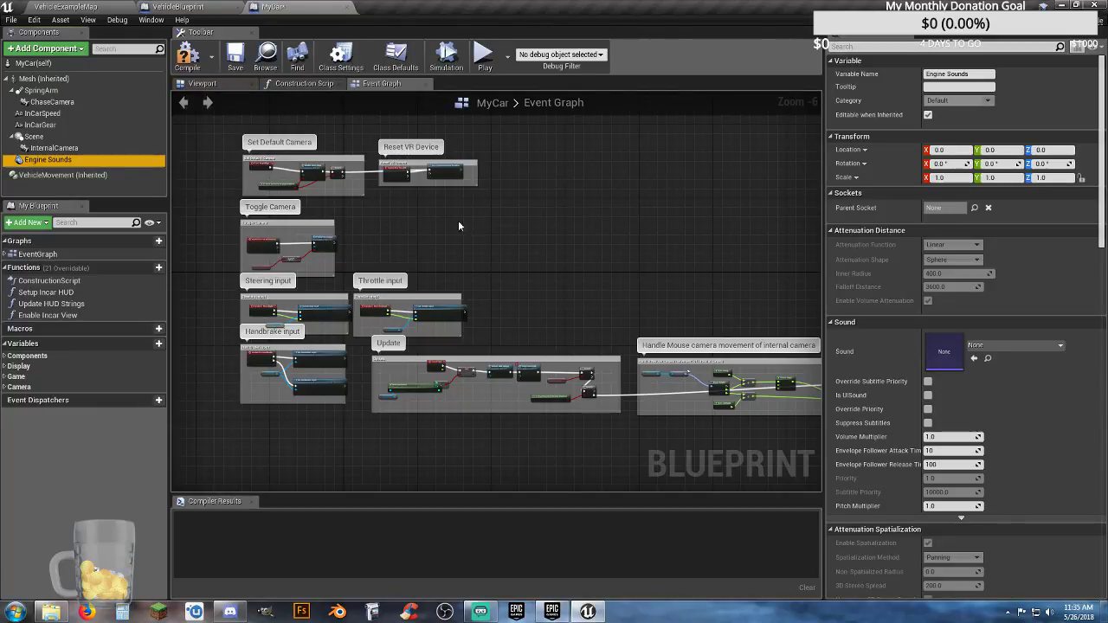
# Assign Engine_Loop_Cue as the sound of MyCar's Engine Sounds component, matching VehicleBlueprint's EngineSound, and compile and save MyCar
pyautogui.click(204, 7)
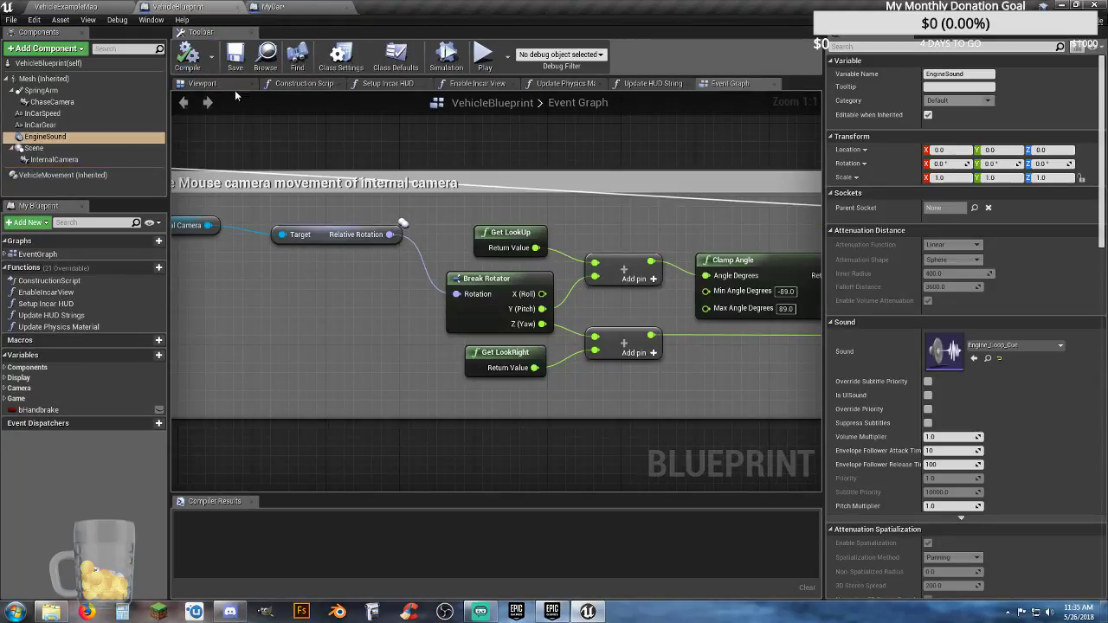
pyautogui.moveTo(250, 315); pyautogui.dragTo(362, 308, button='right')
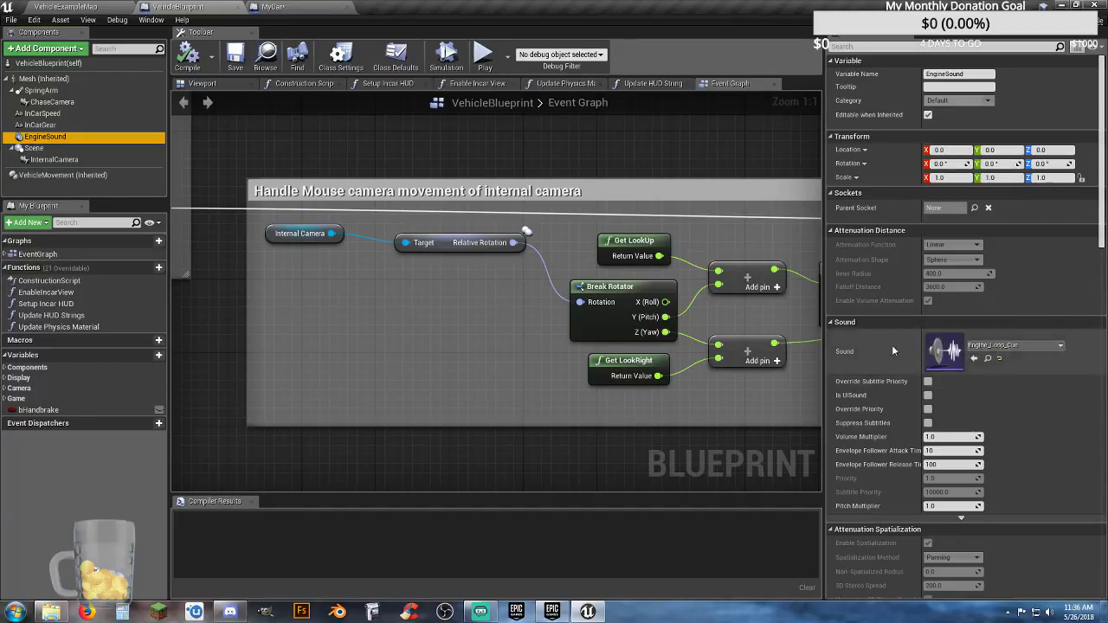
pyautogui.click(295, 8)
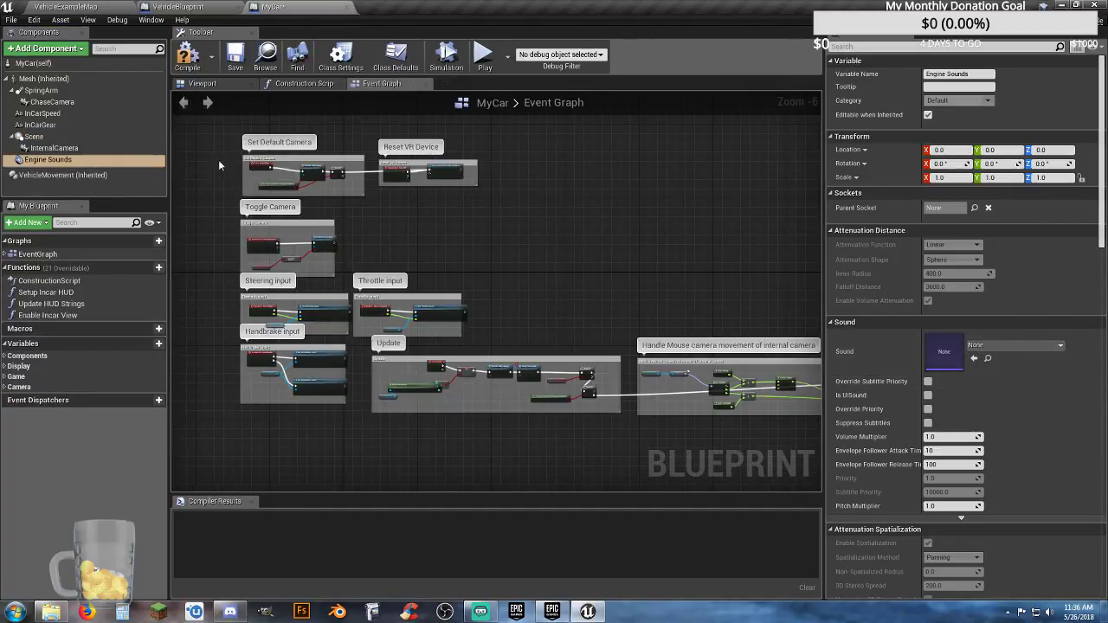
pyautogui.click(1062, 348)
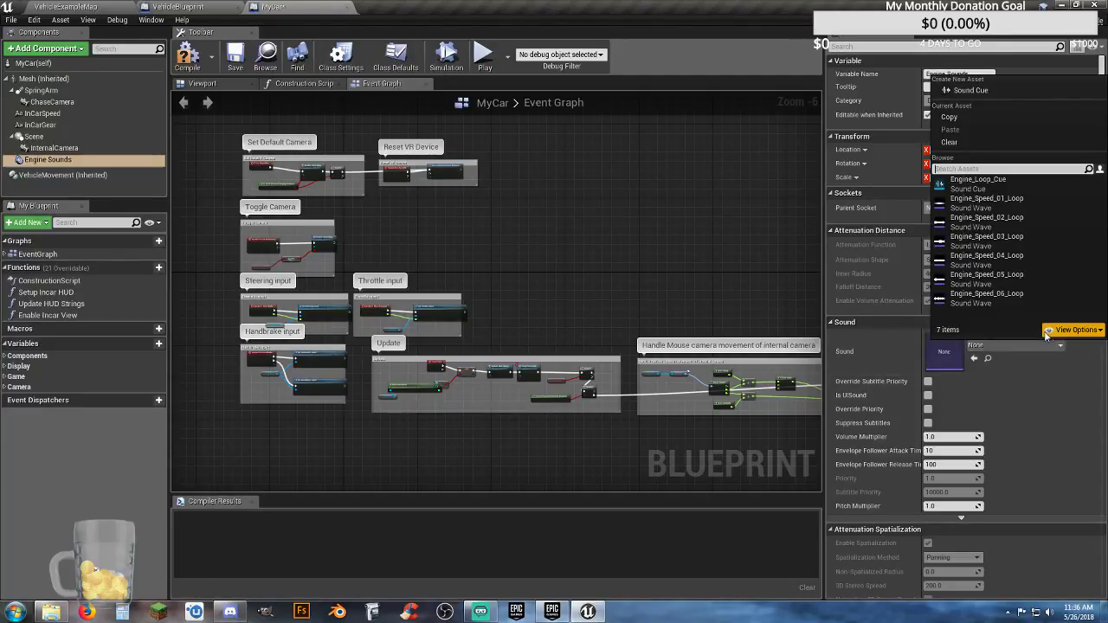
pyautogui.click(981, 182)
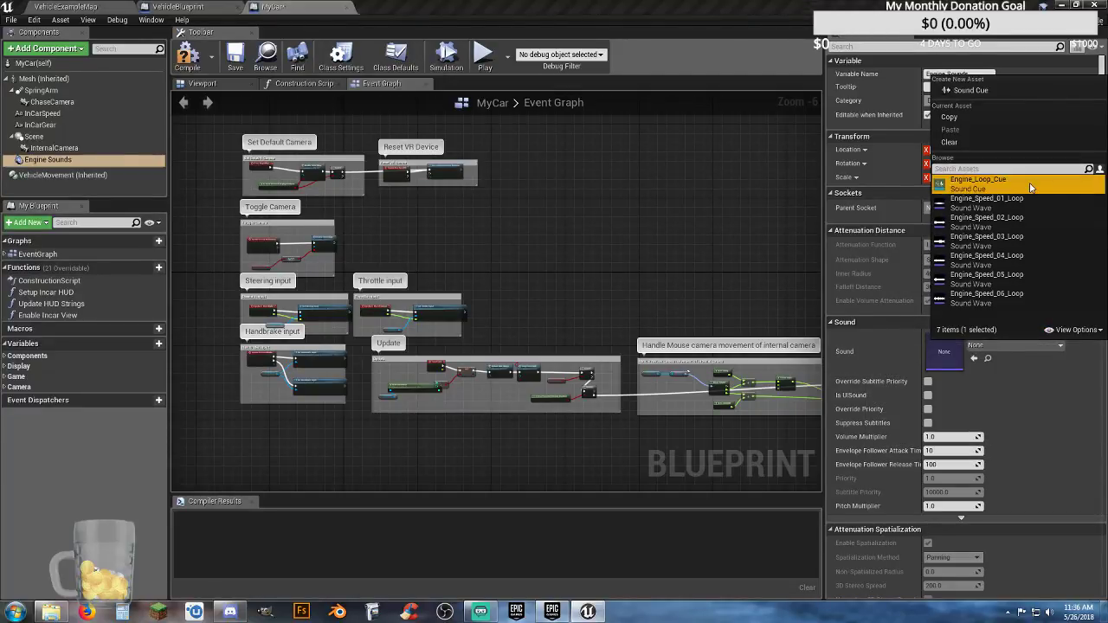
pyautogui.click(188, 56)
pyautogui.click(234, 56)
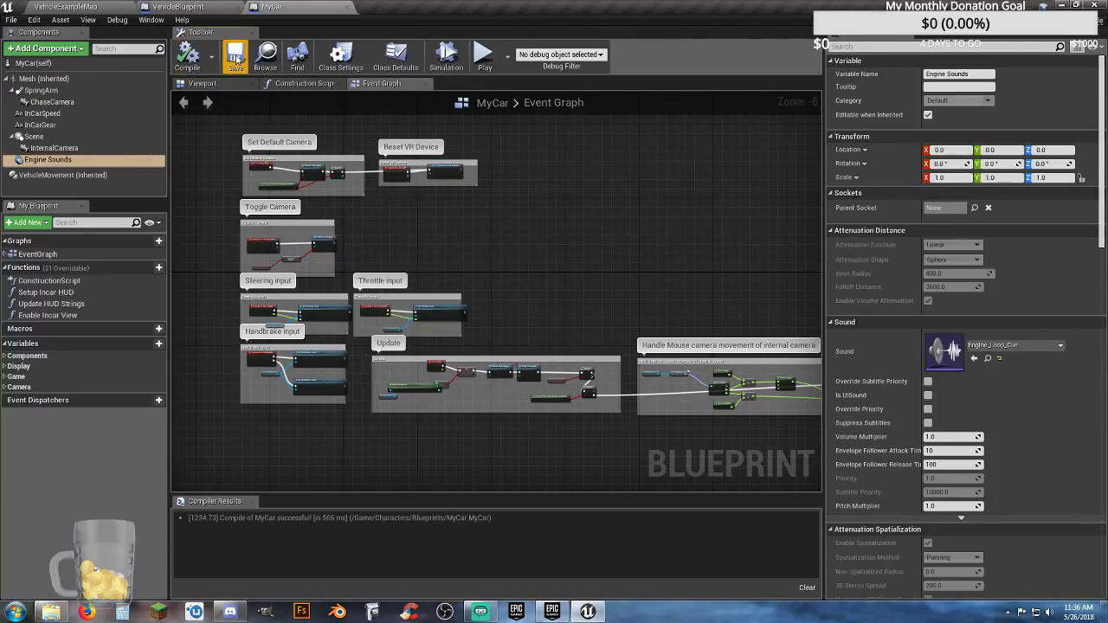
# Examine the Audio section in VehicleBlueprint's Event Graph and how the Update section's Event Tick and Sequence nodes drive it
pyautogui.click(198, 7)
pyautogui.scroll(-2, 297, 167)
pyautogui.doubleClick(297, 167)
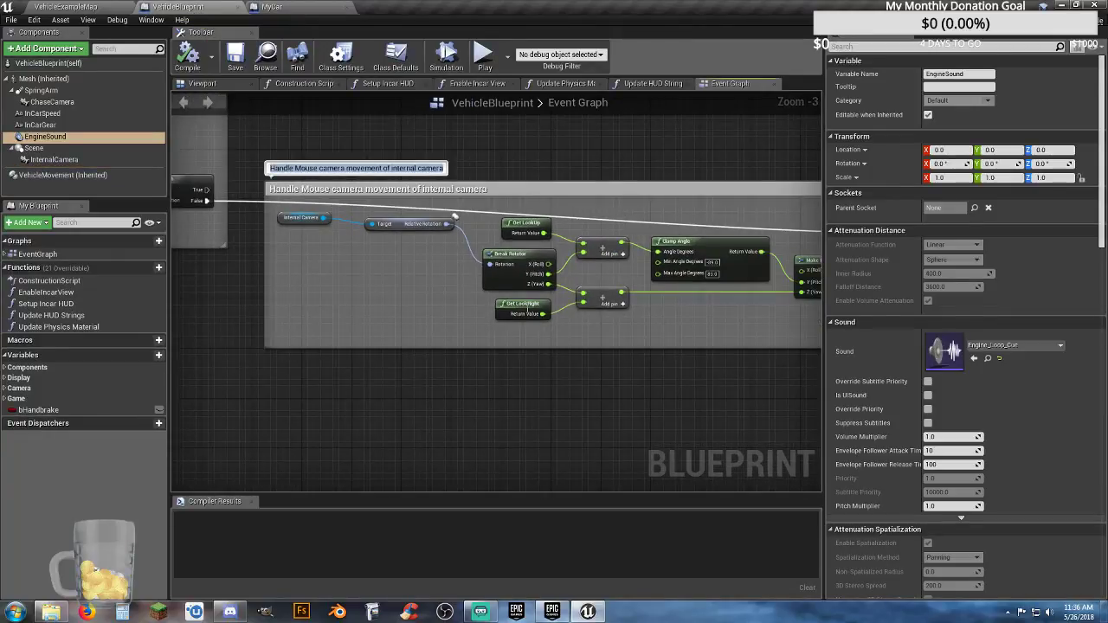
pyautogui.moveTo(303, 305); pyautogui.dragTo(818, 388, button='right')
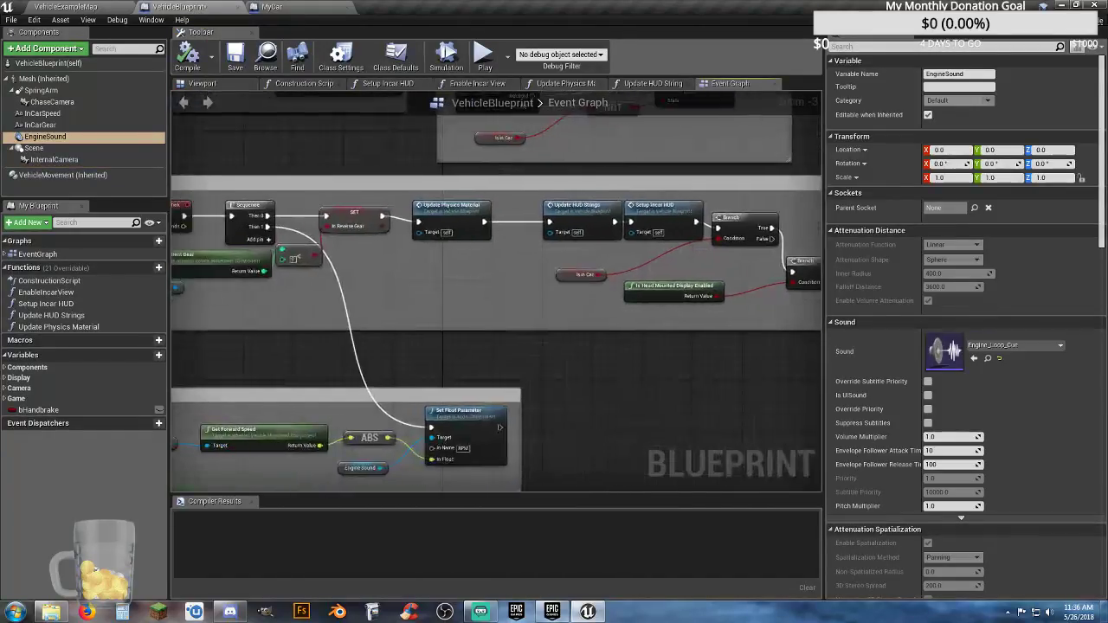
pyautogui.scroll(-1, 667, 372)
pyautogui.scroll(-3, 667, 377)
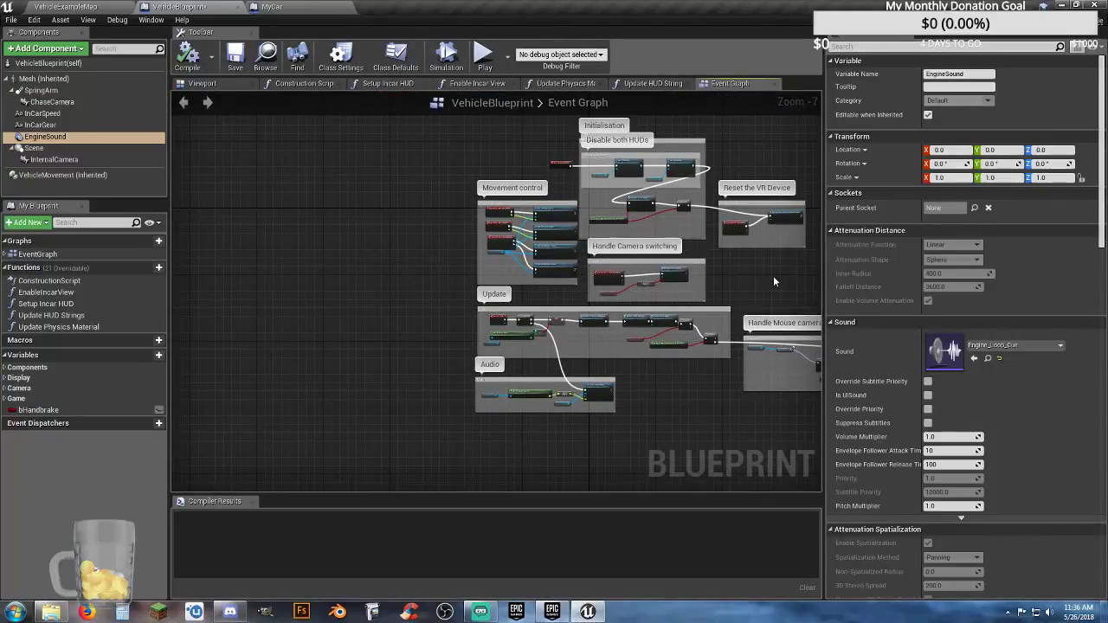
pyautogui.moveTo(762, 305); pyautogui.dragTo(580, 297, button='right')
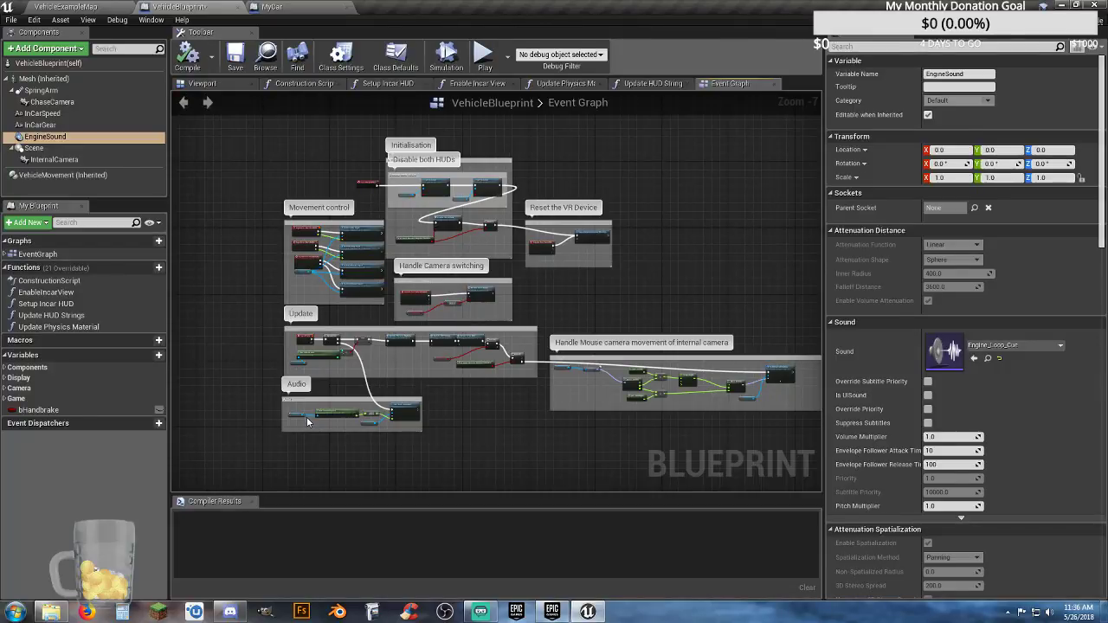
pyautogui.scroll(6, 306, 421)
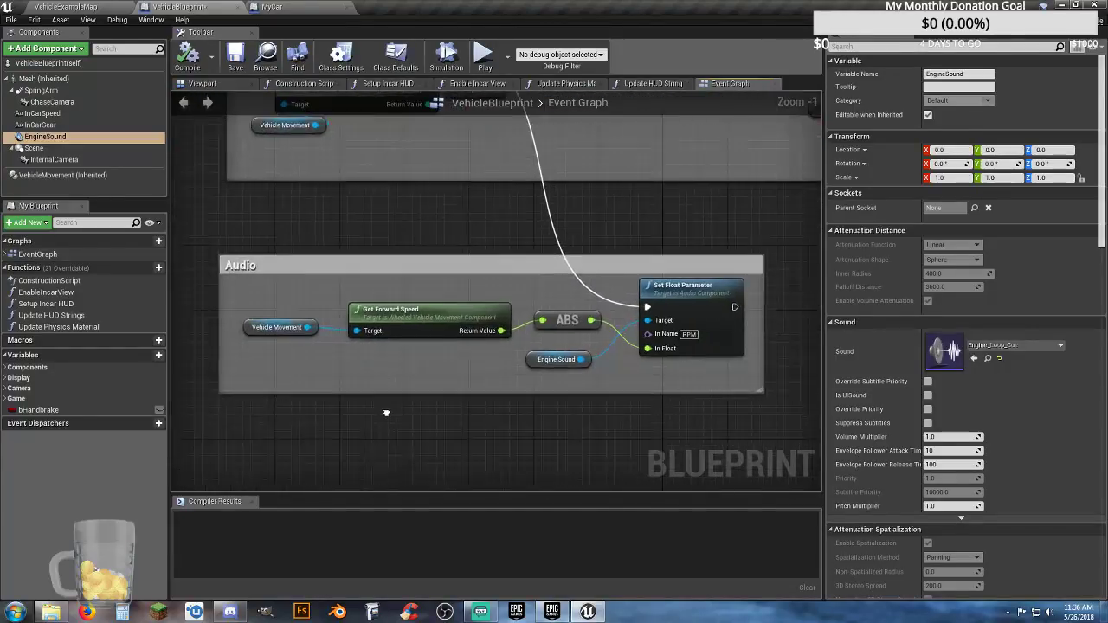
pyautogui.moveTo(386, 413); pyautogui.dragTo(390, 392, button='right')
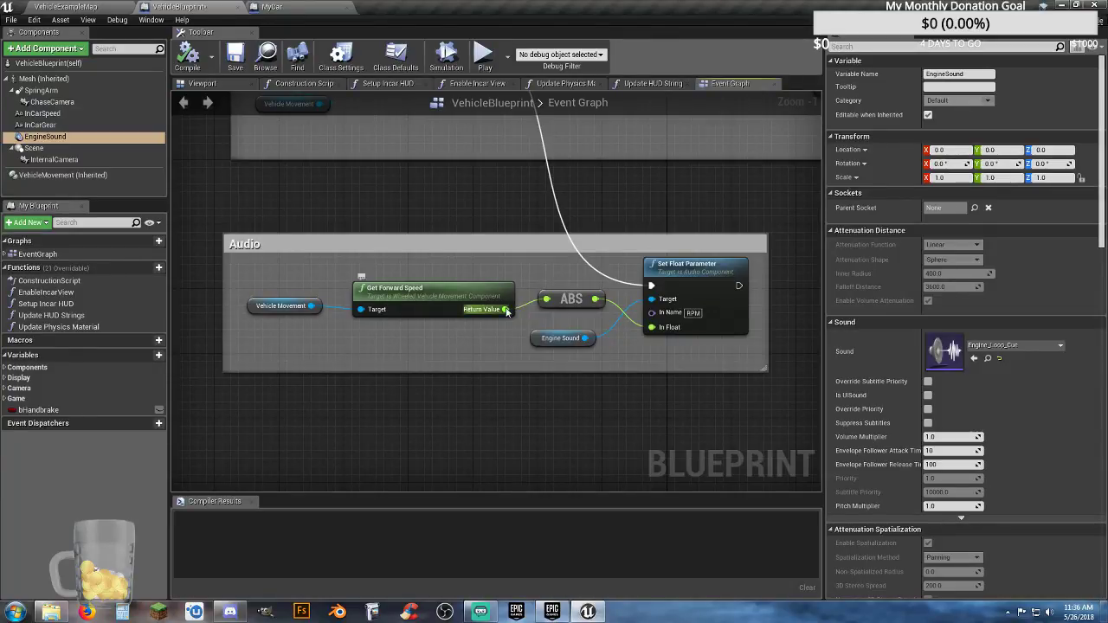
pyautogui.moveTo(472, 221); pyautogui.dragTo(515, 382, button='right')
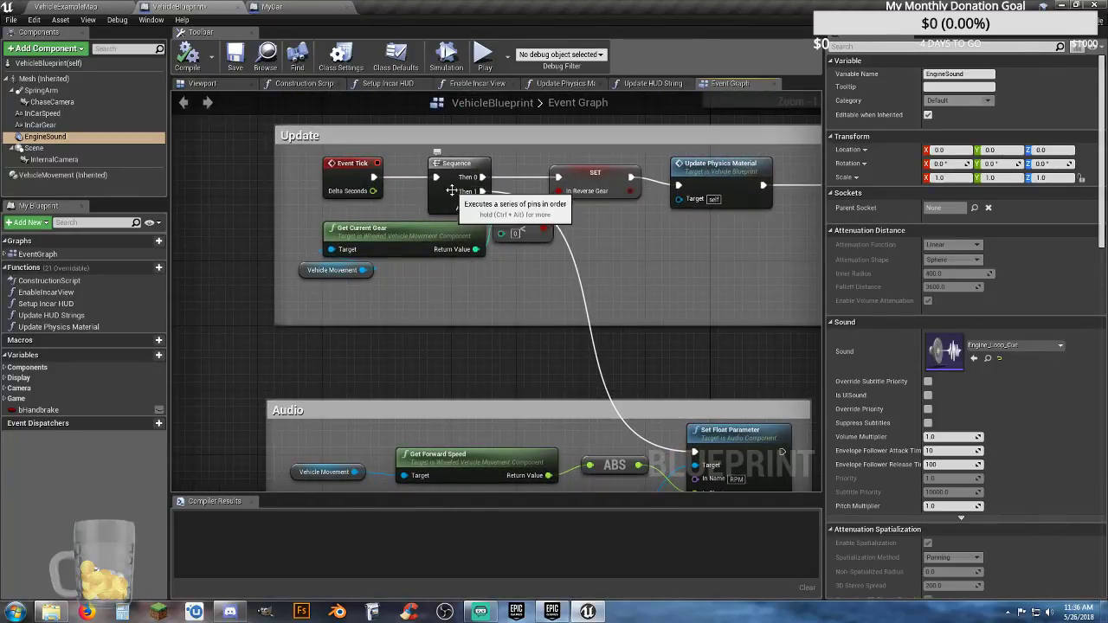
pyautogui.moveTo(511, 311); pyautogui.dragTo(499, 275, button='right')
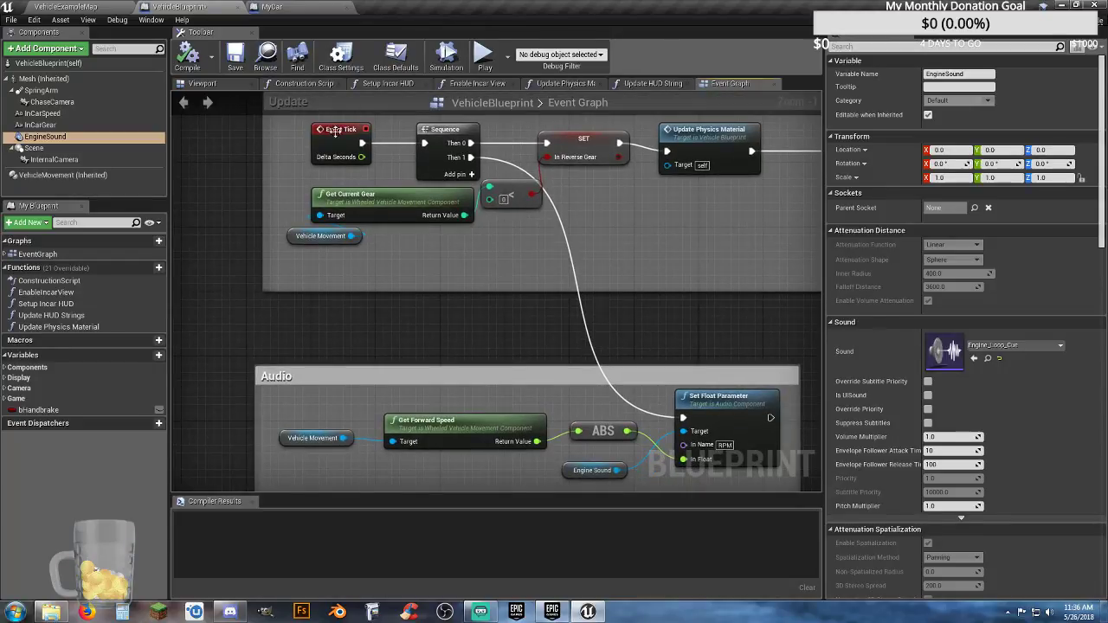
# In MyCar's Update section, move the Event Tick node further left to open space before the SET In Reverse Gear node
pyautogui.click(303, 7)
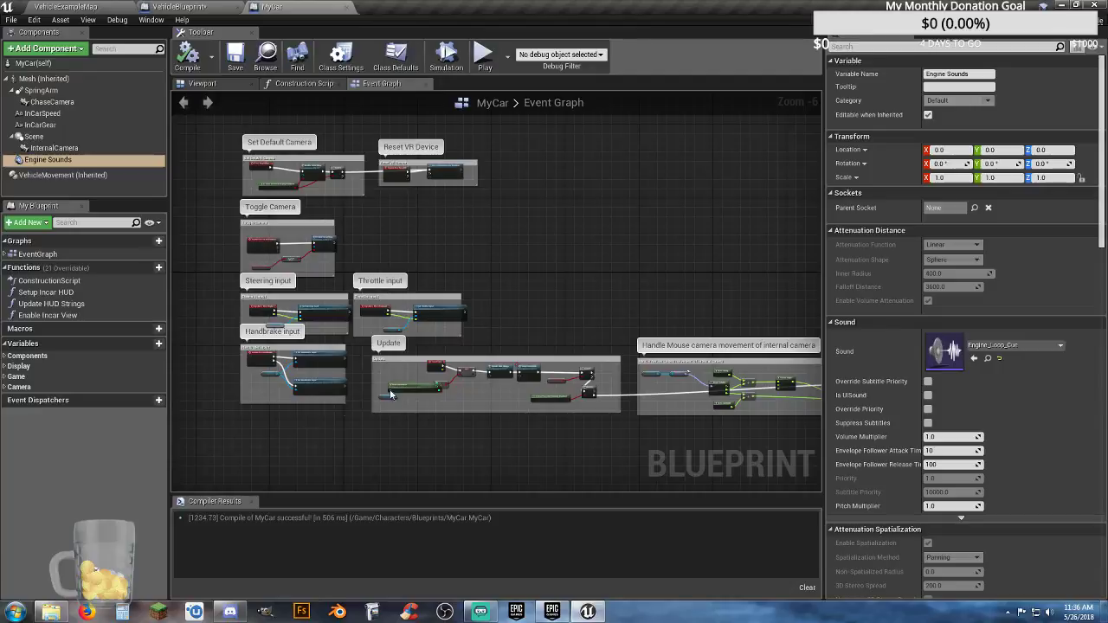
pyautogui.scroll(5, 433, 373)
pyautogui.moveTo(573, 456); pyautogui.dragTo(558, 337, button='right')
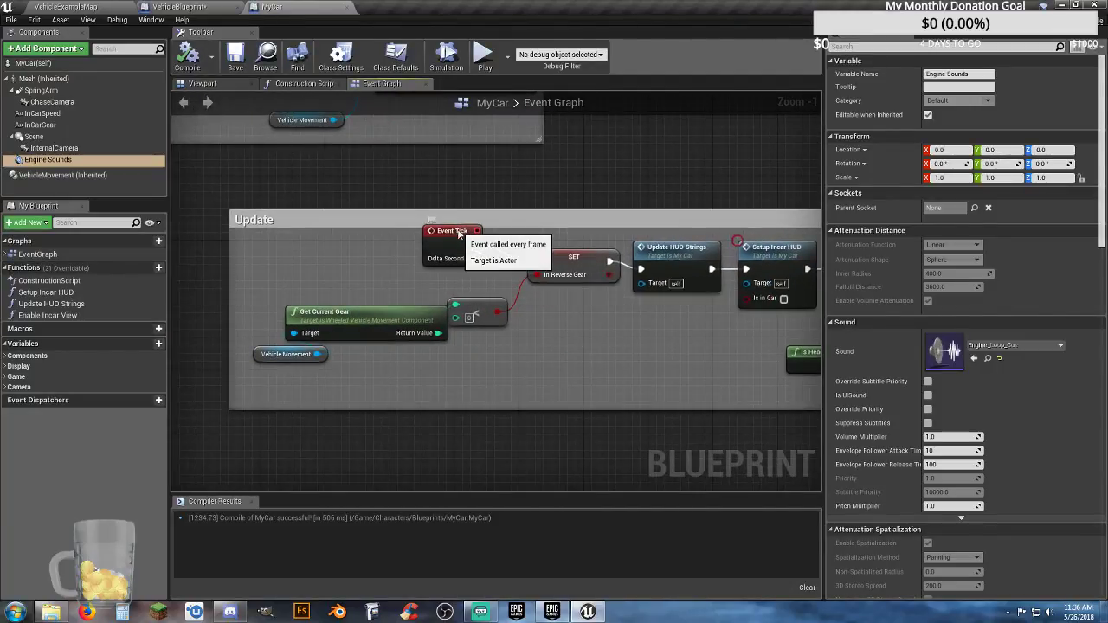
pyautogui.moveTo(464, 233); pyautogui.dragTo(299, 250)
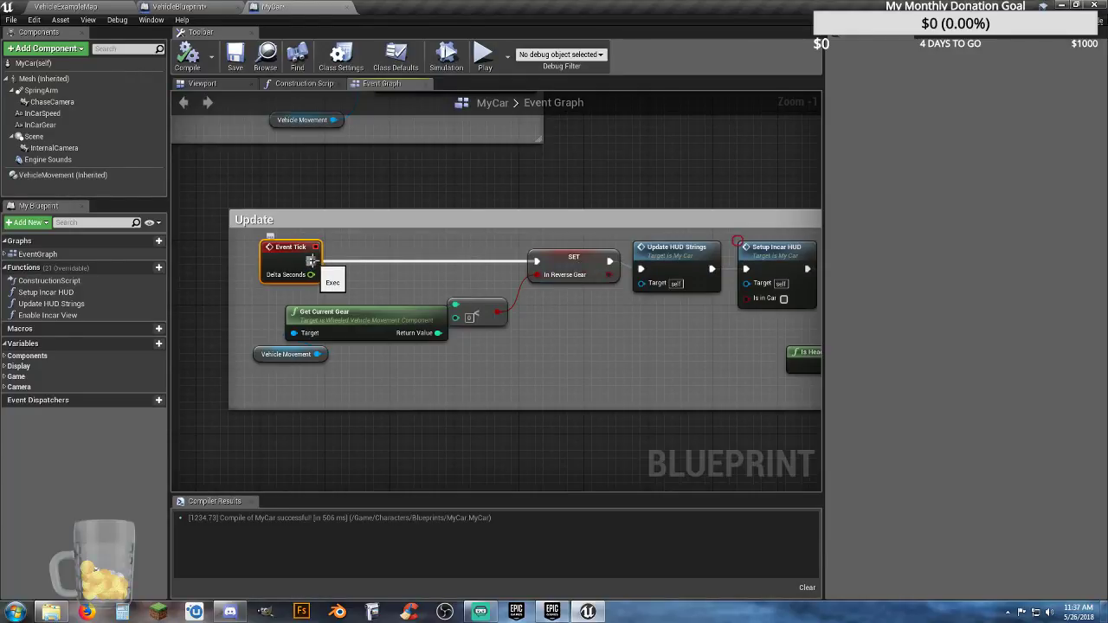
# Insert a Sequence node between Event Tick and SET In Reverse Gear in MyCar's Update section and align it with Event Tick
pyautogui.moveTo(311, 261); pyautogui.dragTo(369, 260)
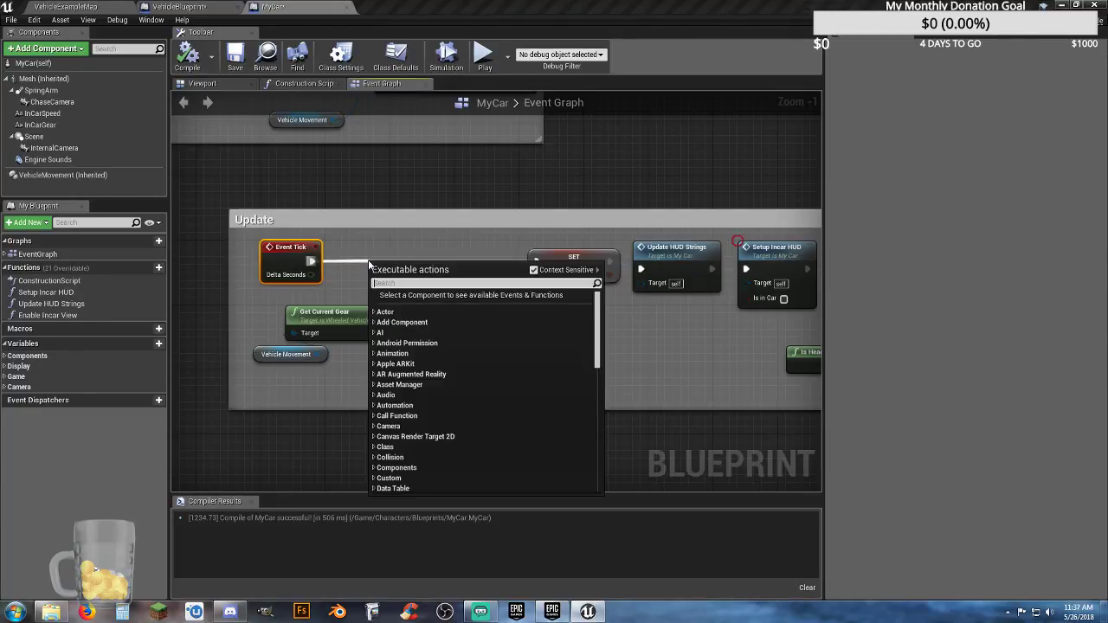
pyautogui.write('sequen')
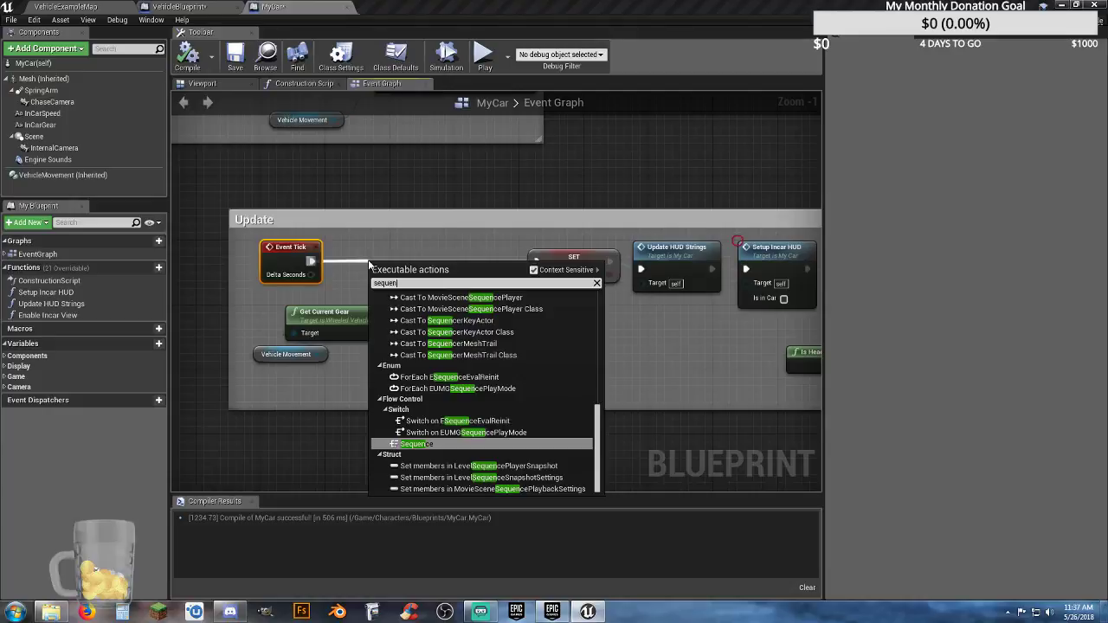
pyautogui.click(427, 445)
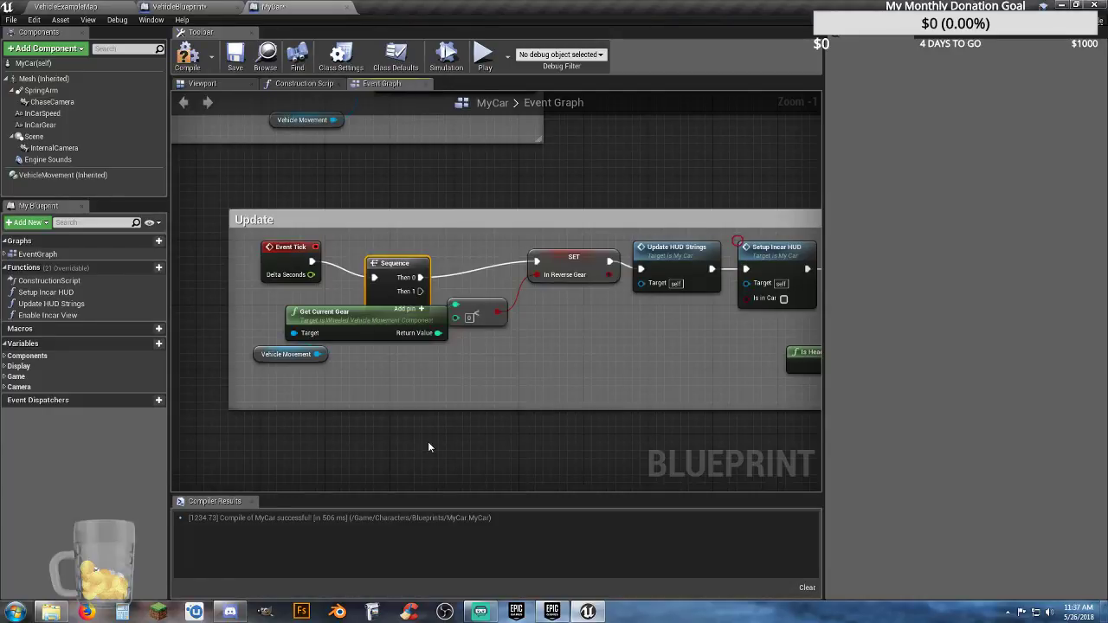
pyautogui.moveTo(404, 265); pyautogui.dragTo(522, 365)
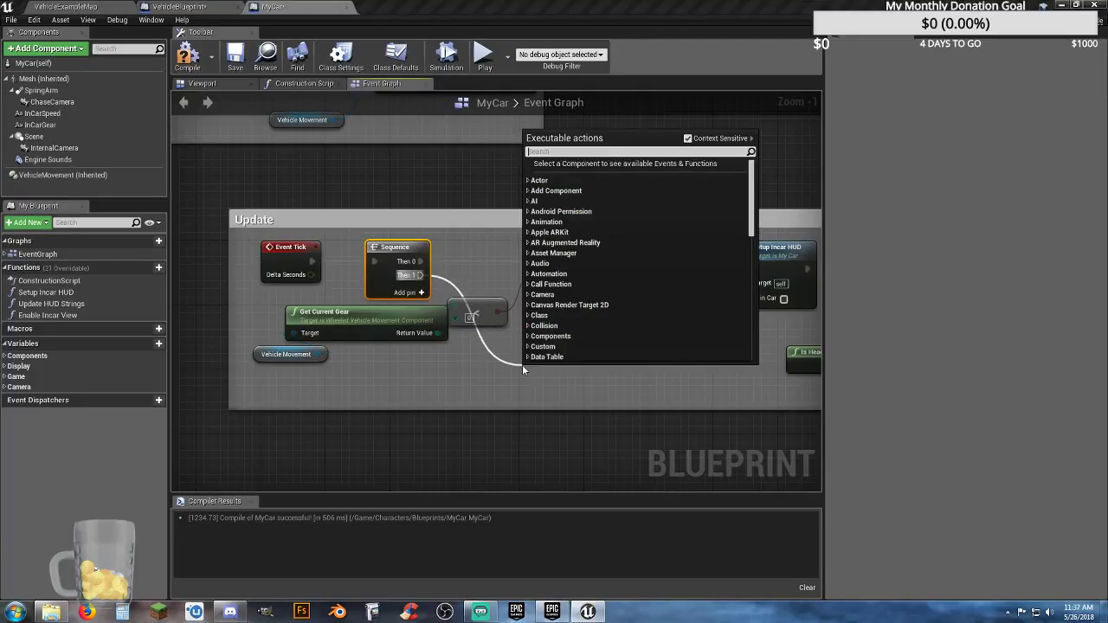
pyautogui.click(476, 390)
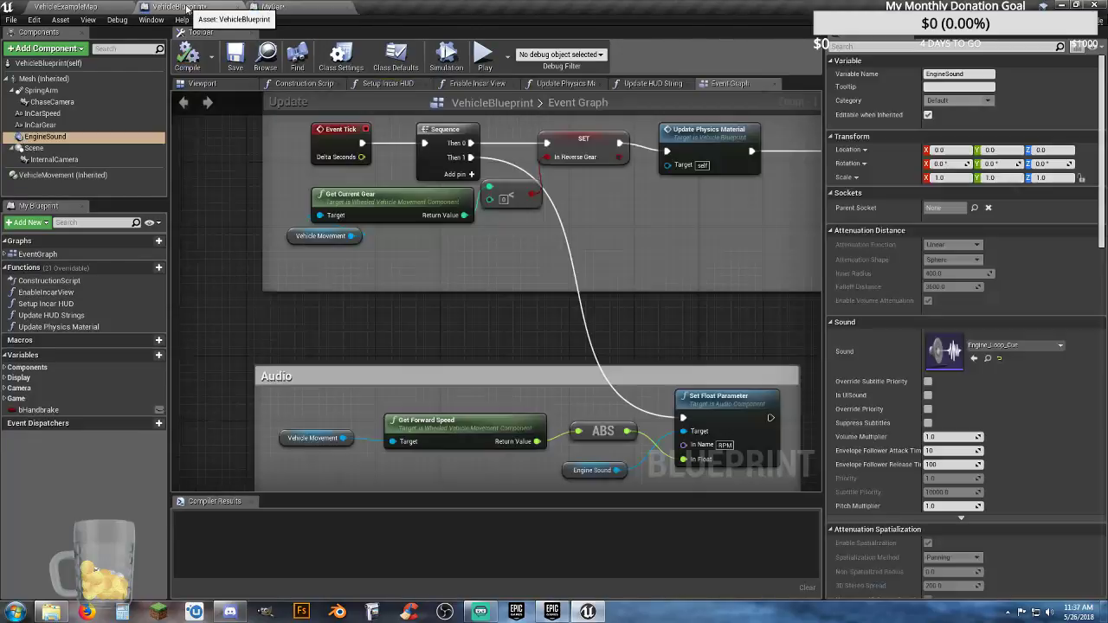
# Copy the whole Audio comment section from VehicleBlueprint's Event Graph into MyCar's Event Graph, placing it directly below the Update section
pyautogui.click(219, 6)
pyautogui.moveTo(422, 319); pyautogui.dragTo(416, 217, button='right')
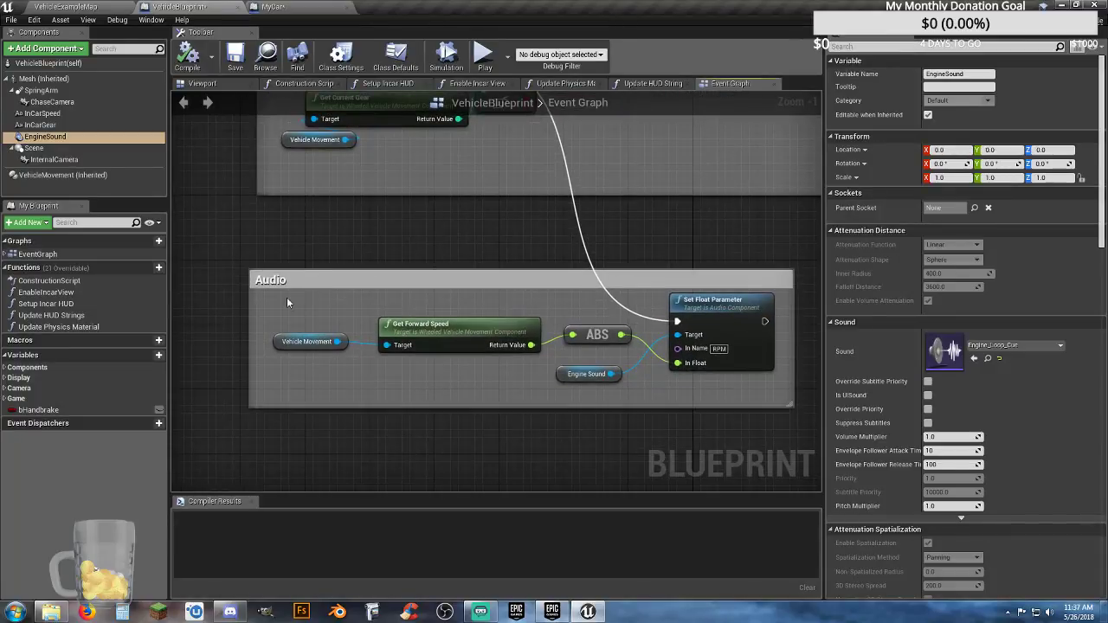
pyautogui.moveTo(215, 228); pyautogui.dragTo(803, 437)
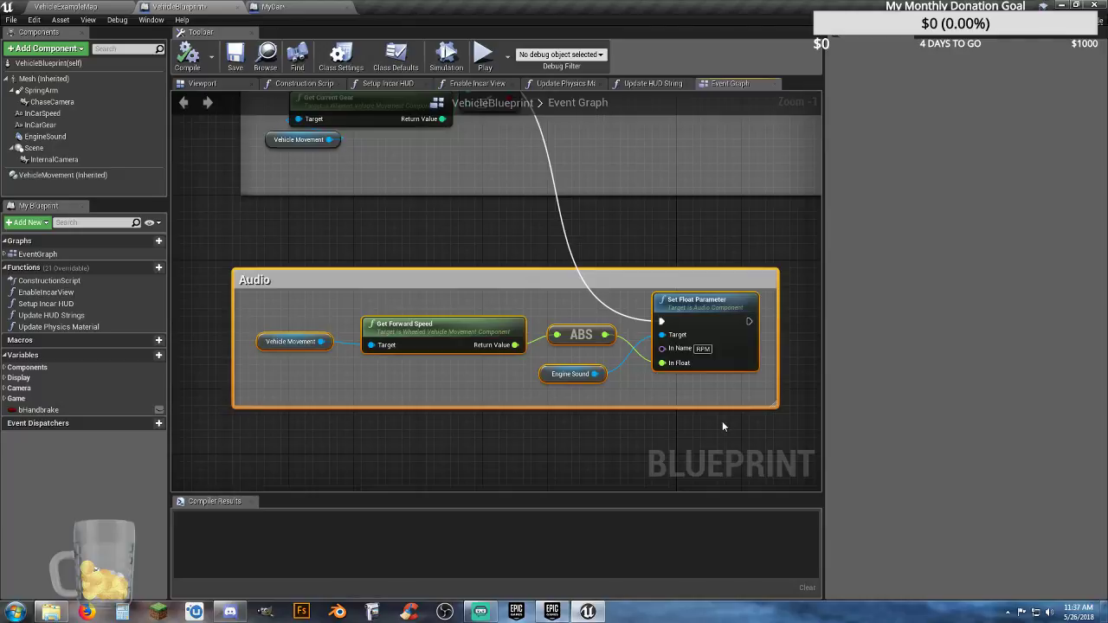
pyautogui.click(275, 7)
pyautogui.moveTo(478, 378); pyautogui.dragTo(473, 227, button='right')
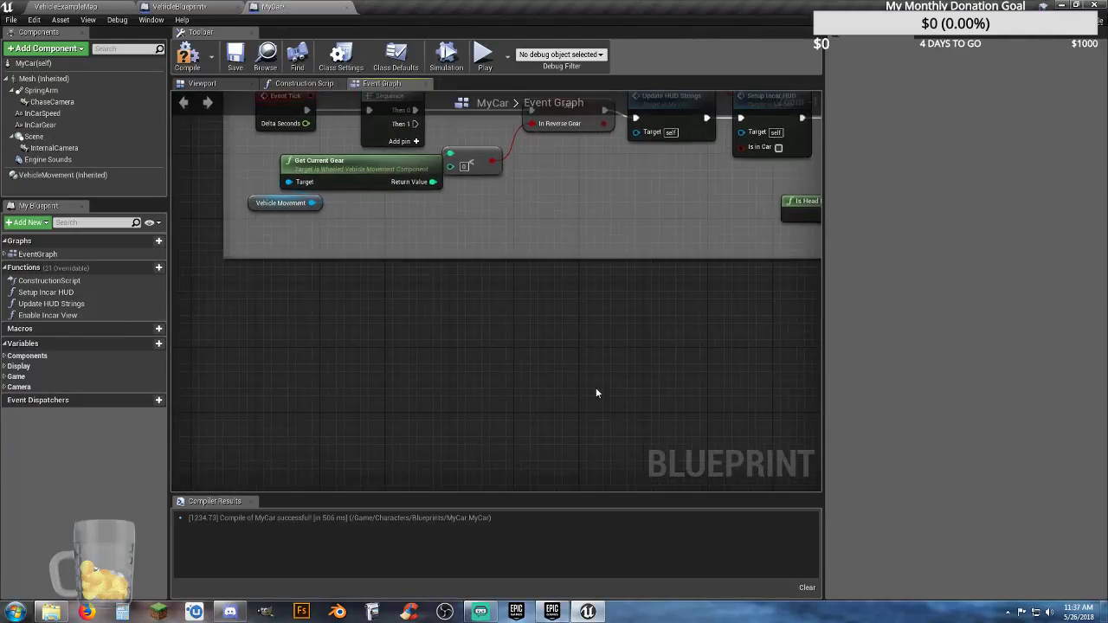
pyautogui.hotkey('ctrl', 'v')
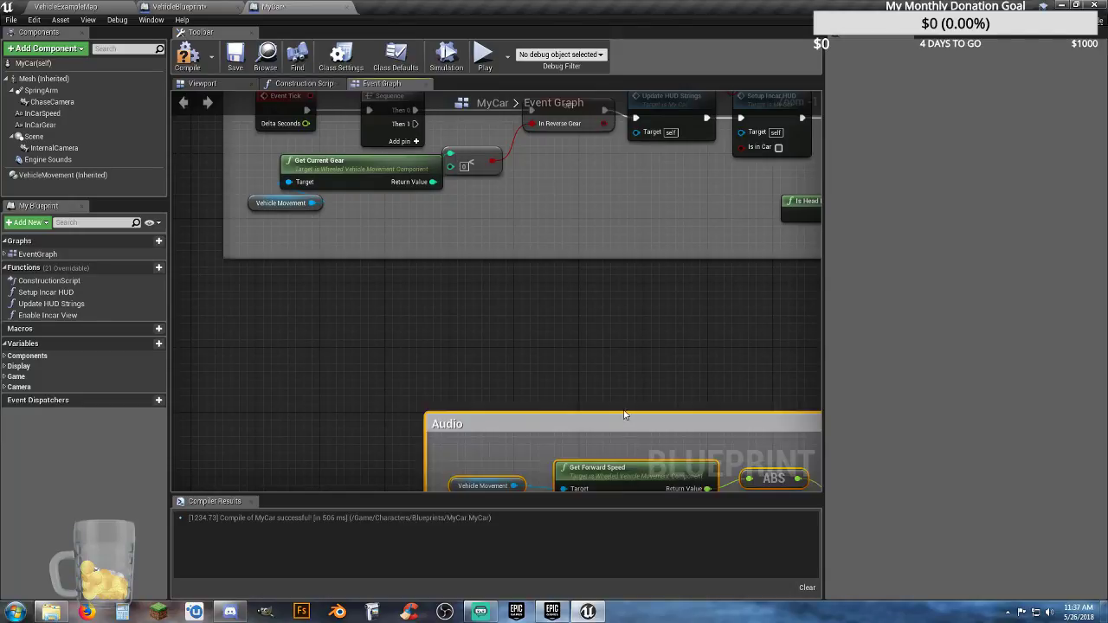
pyautogui.moveTo(596, 424); pyautogui.dragTo(412, 292)
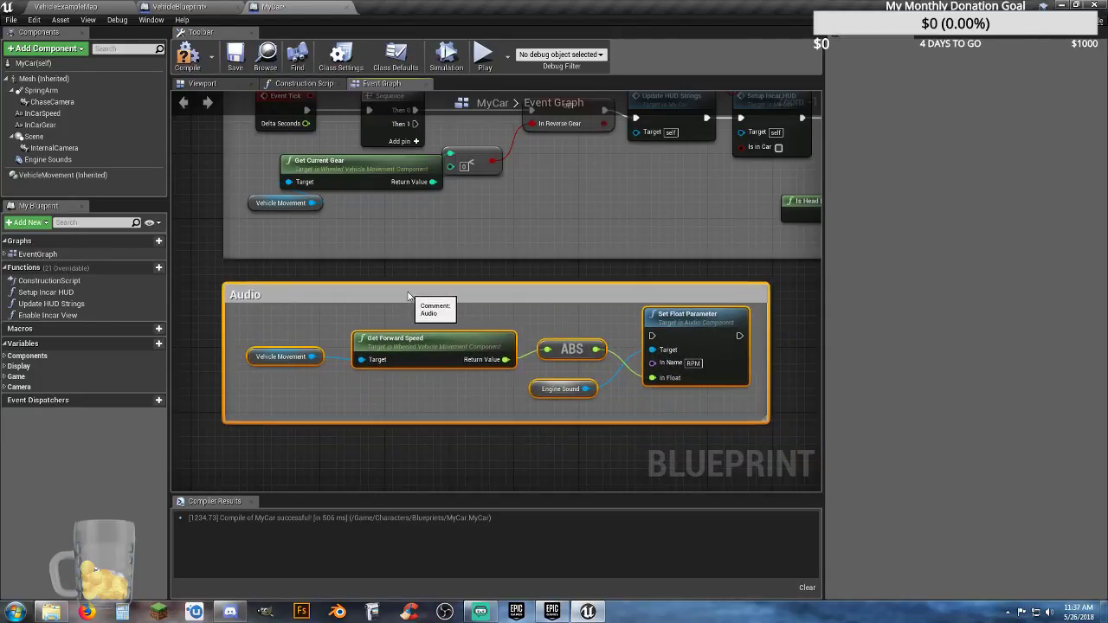
# Connect the Sequence node's Then 1 output to the Set Float Parameter node in the Audio section and compile MyCar
pyautogui.moveTo(490, 239); pyautogui.dragTo(499, 274, button='right')
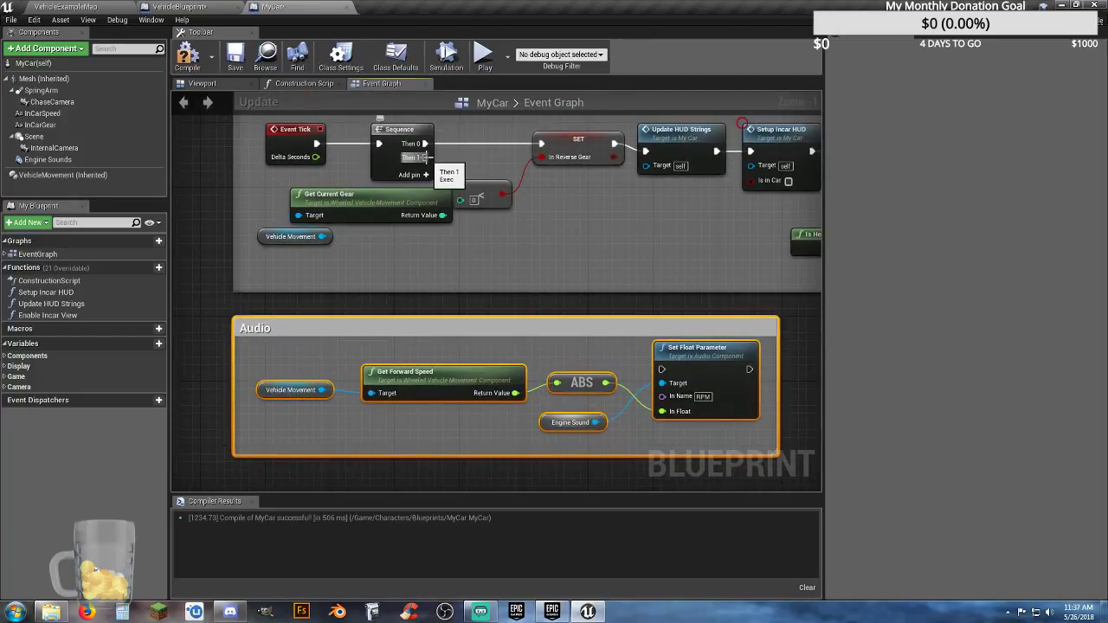
pyautogui.moveTo(427, 158); pyautogui.dragTo(662, 370)
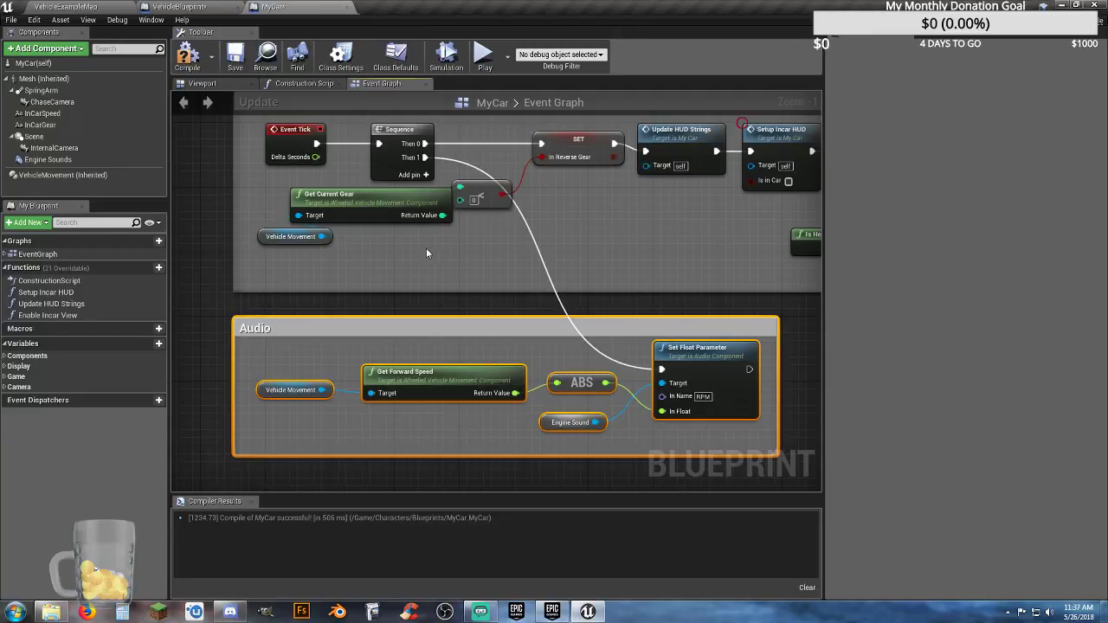
pyautogui.click(188, 55)
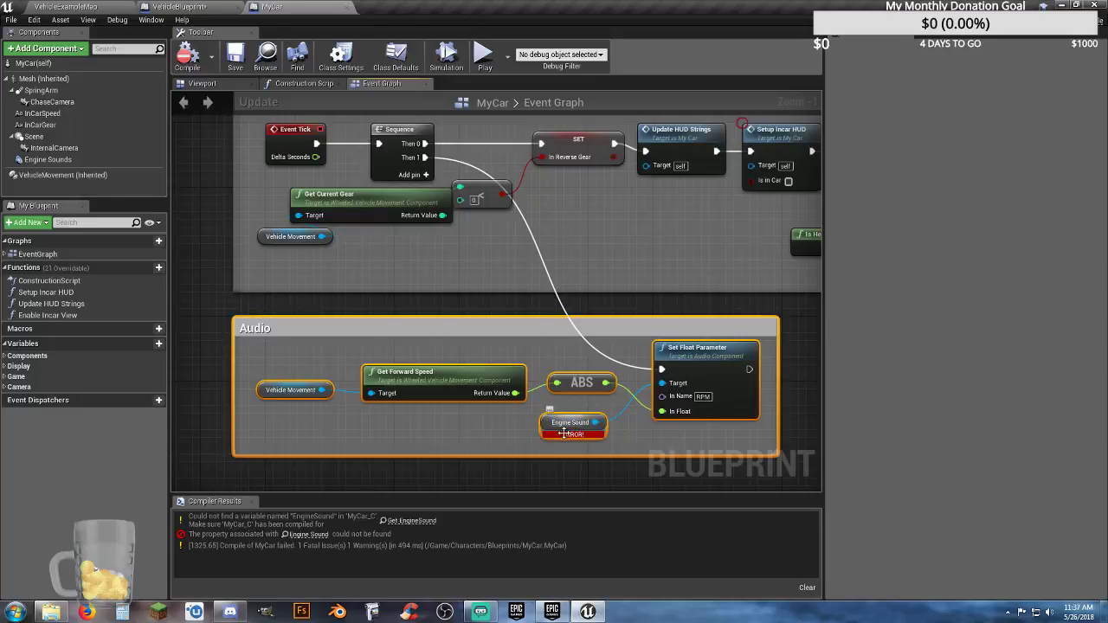
pyautogui.moveTo(564, 437)
# Try renaming MyCar's audio component to EngineSounds and recompiling, then restore the name Engine Sounds
pyautogui.click(178, 7)
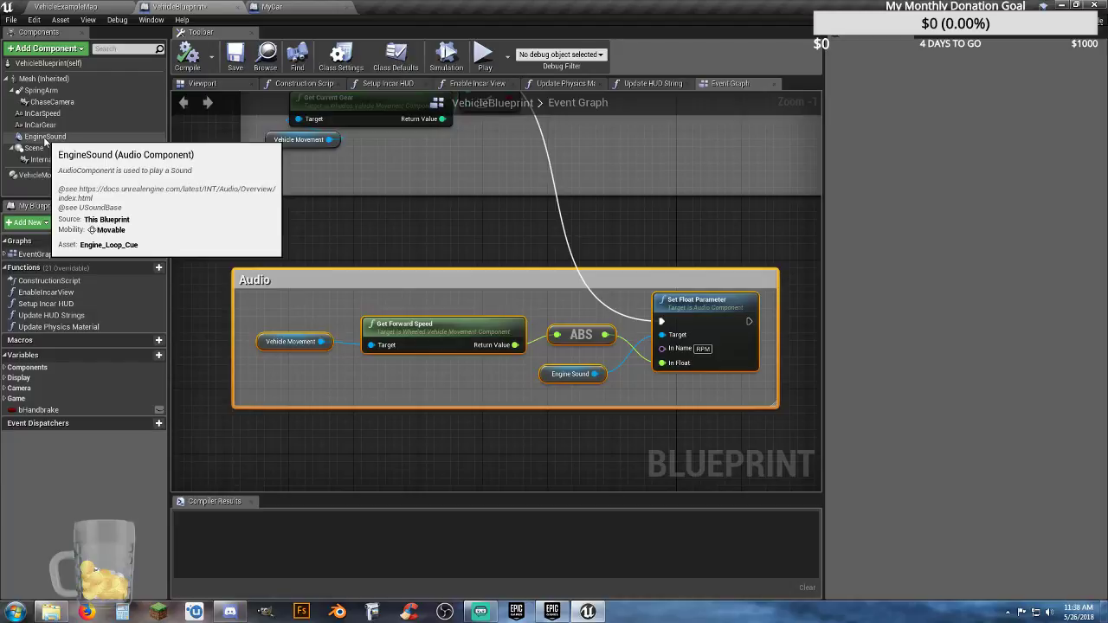
pyautogui.click(272, 6)
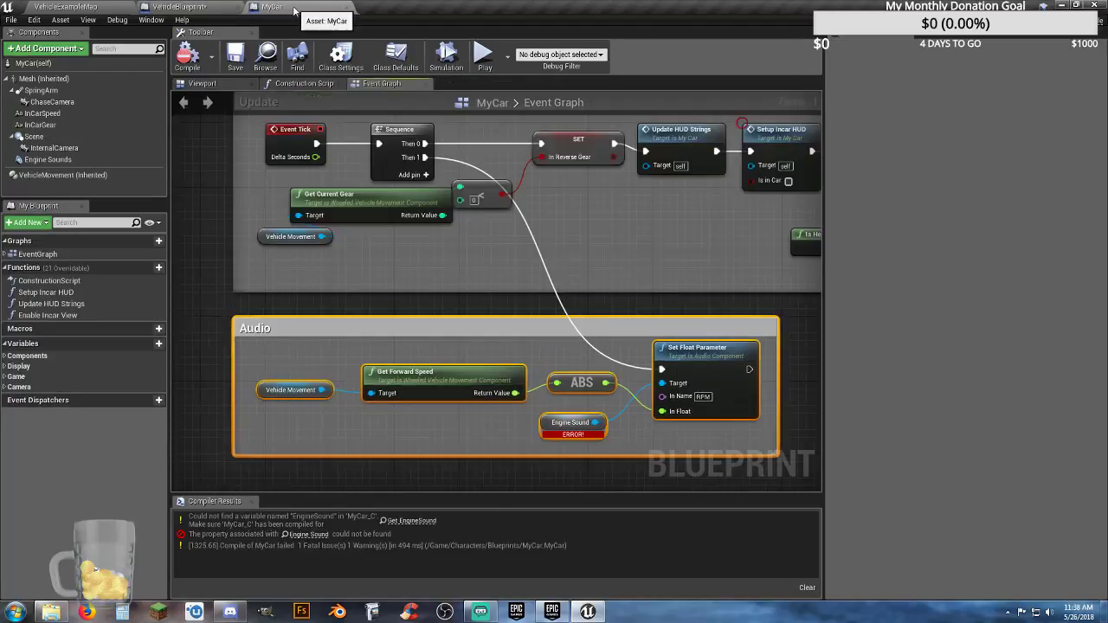
pyautogui.click(50, 161)
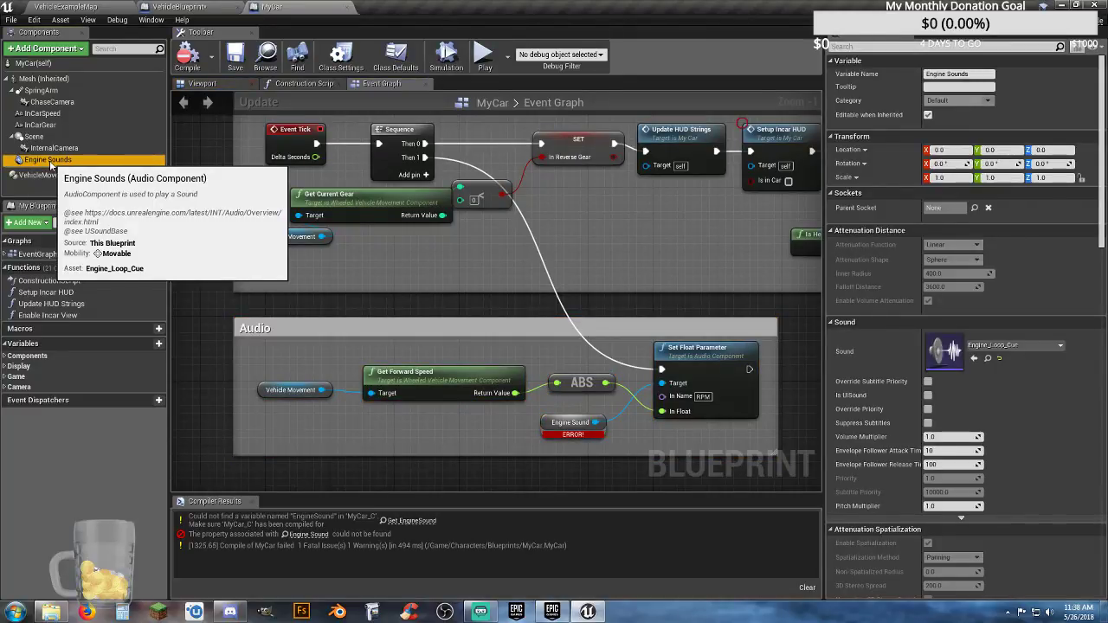
pyautogui.click(50, 162)
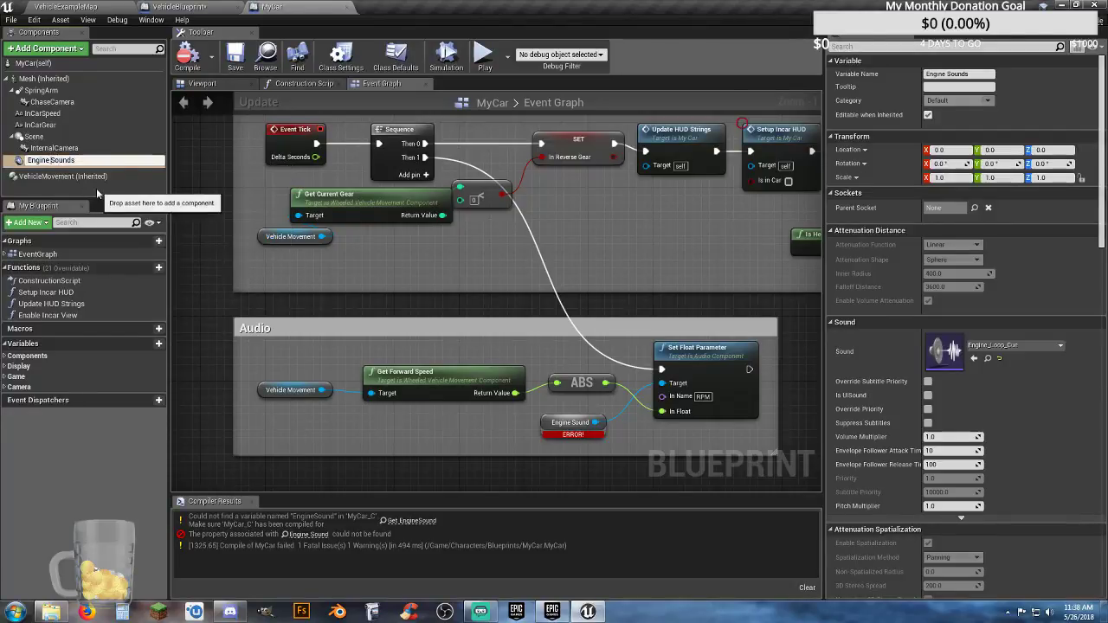
pyautogui.press('Return')
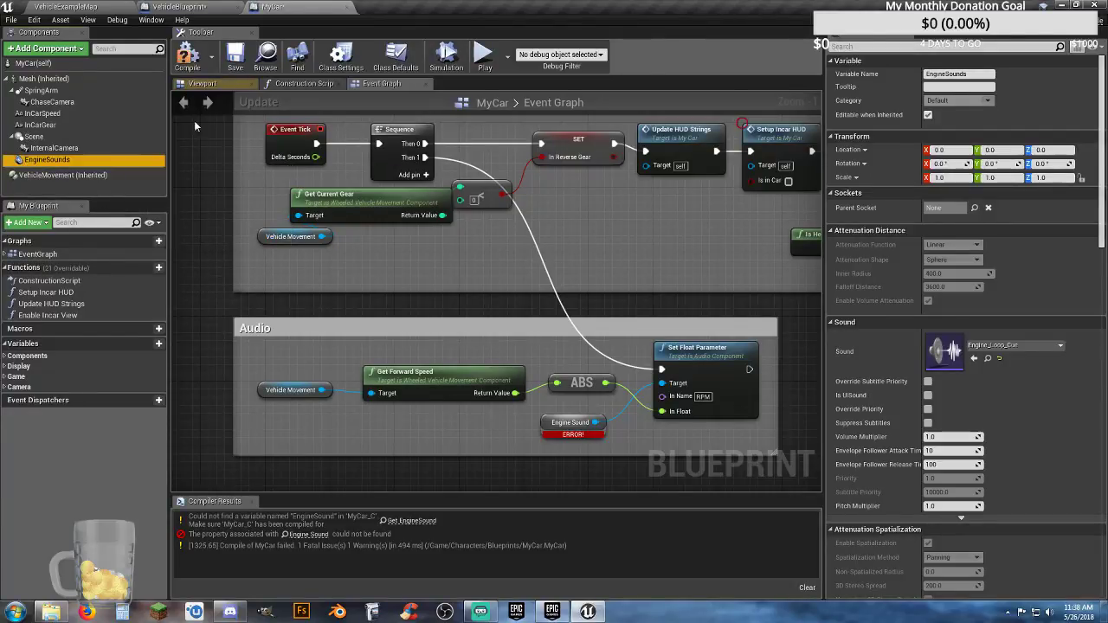
pyautogui.click(187, 57)
pyautogui.click(235, 60)
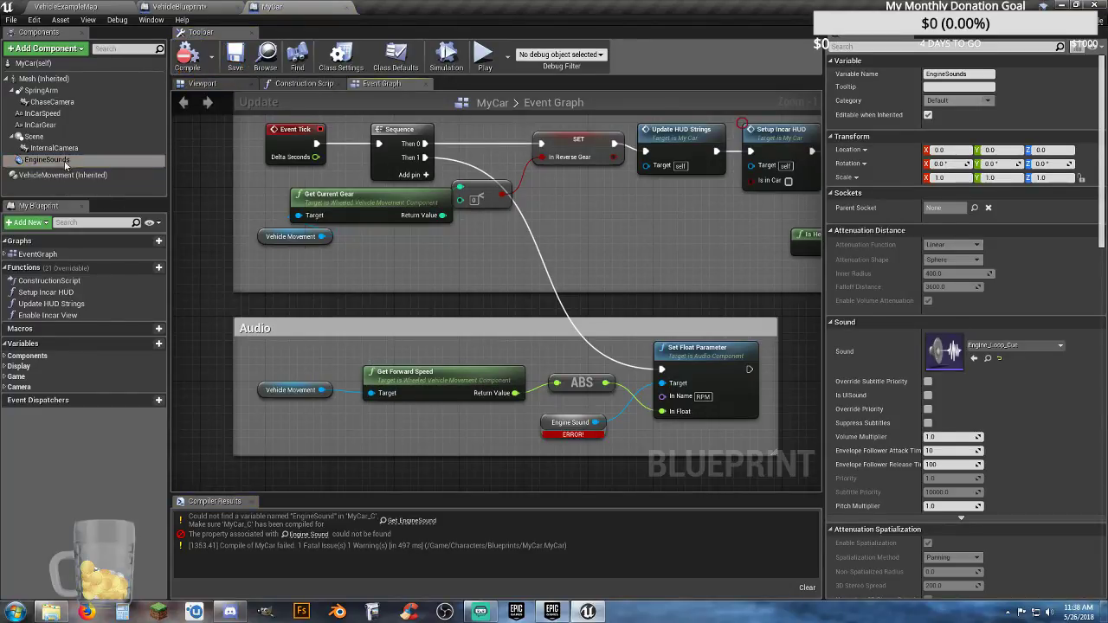
pyautogui.click(947, 74)
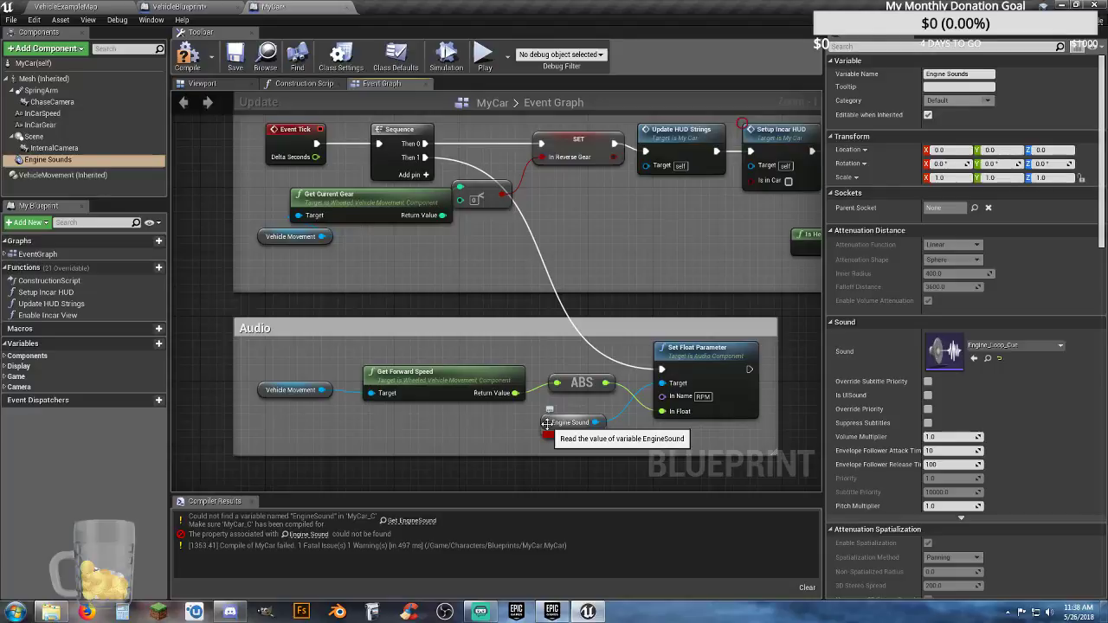
# Create the missing EngineSound variable from the Engine Sound node in the Audio section, and compile and save MyCar
pyautogui.rightClick(547, 424)
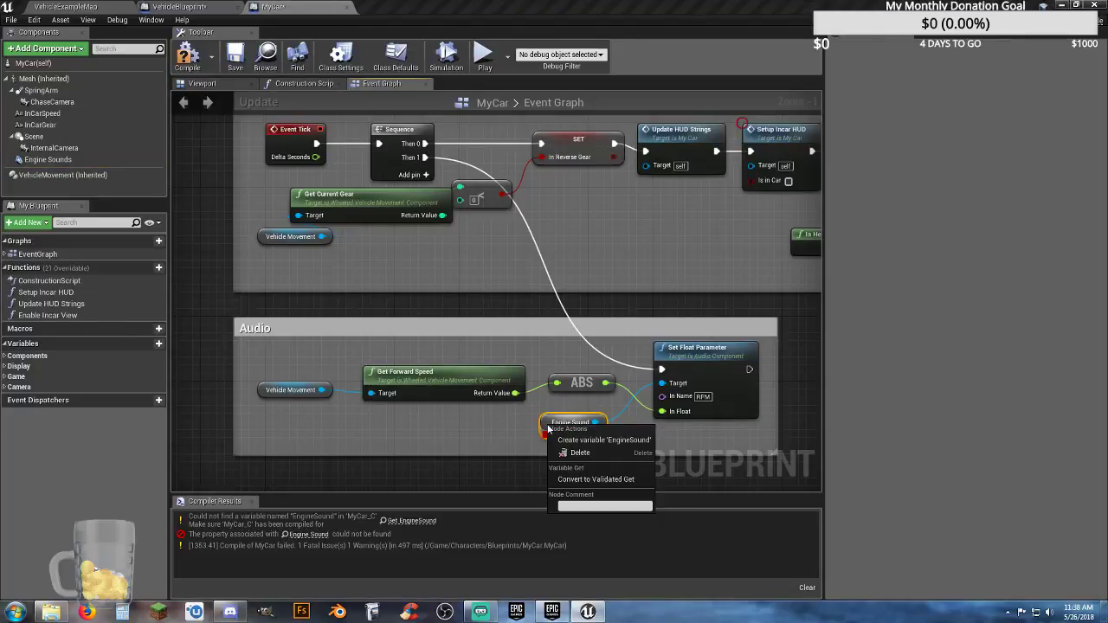
pyautogui.click(619, 442)
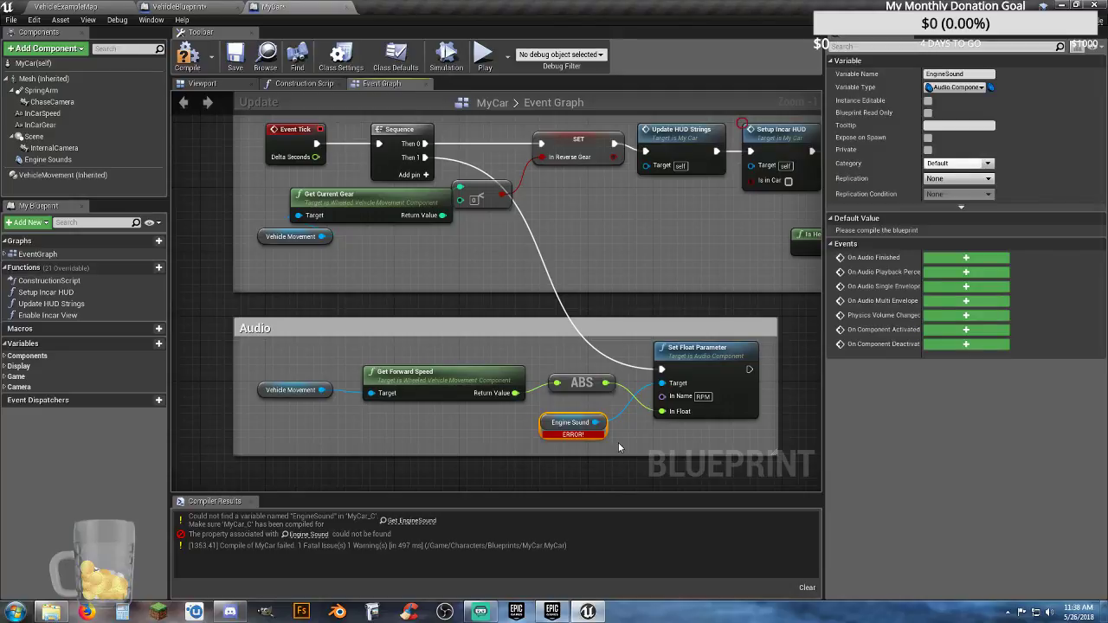
pyautogui.click(233, 67)
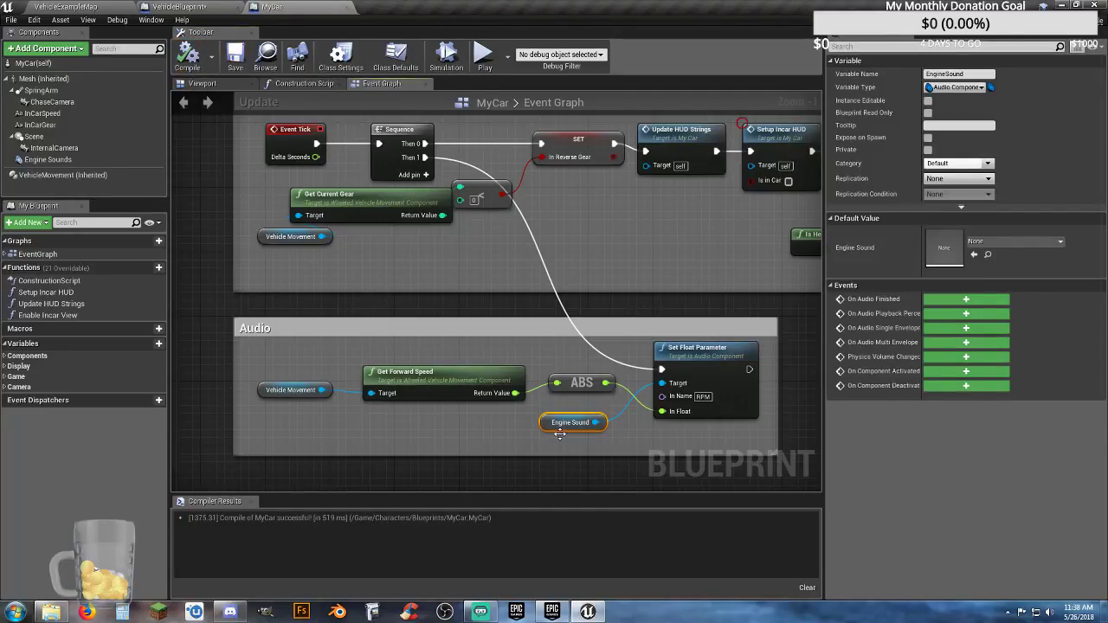
# Compare MyCar's EngineSound variable and Engine Sounds component with the EngineSound entry among VehicleBlueprint's component variables
pyautogui.click(550, 439)
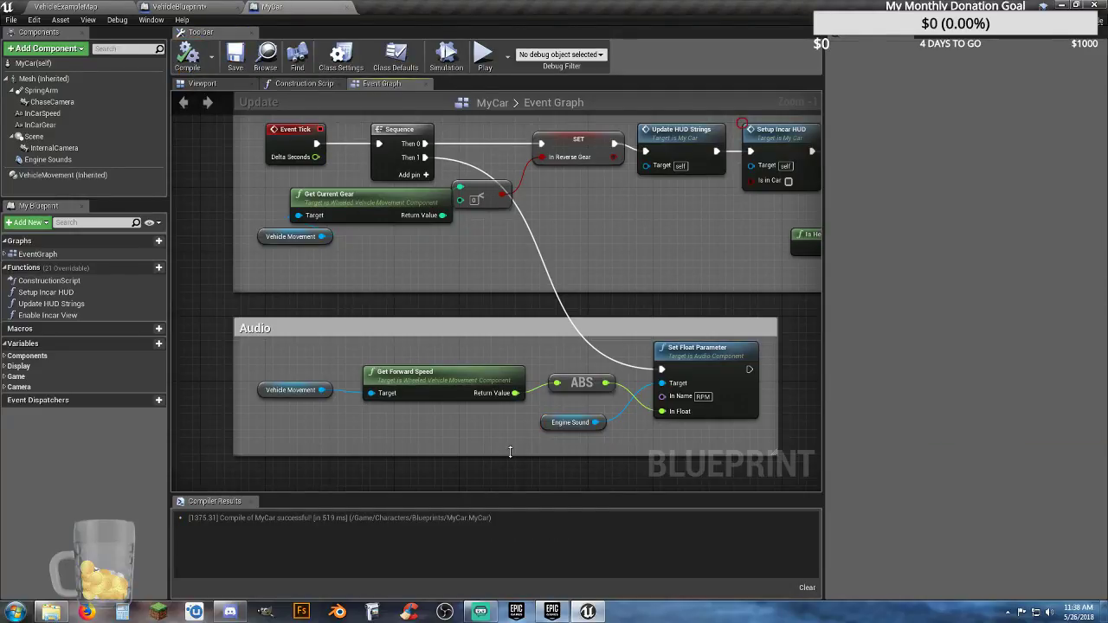
pyautogui.click(547, 422)
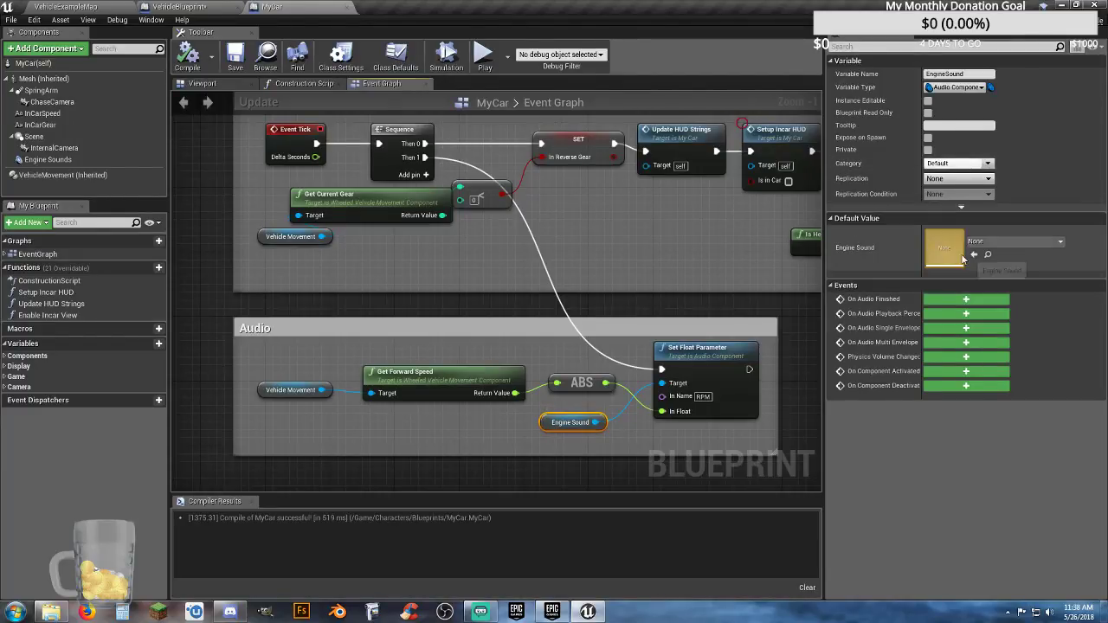
pyautogui.click(156, 9)
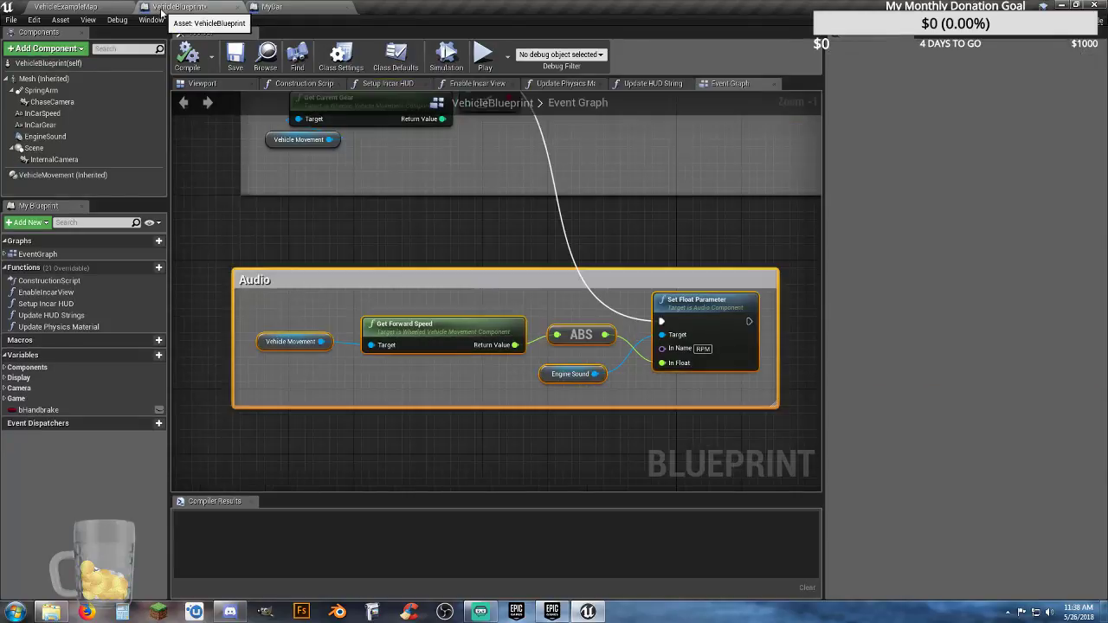
pyautogui.click(272, 7)
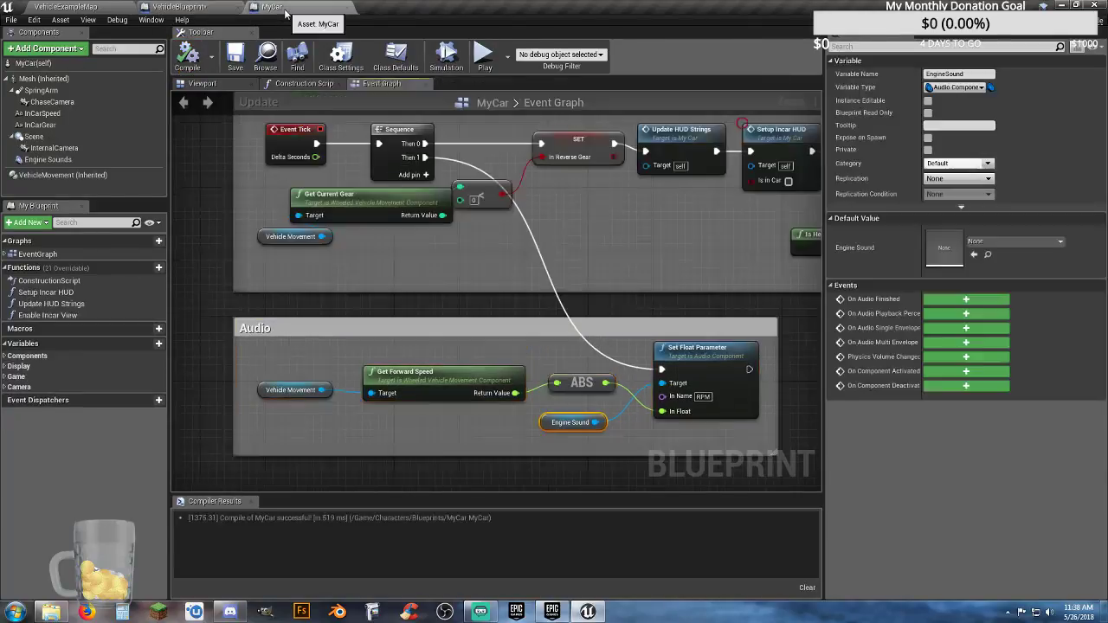
pyautogui.click(182, 9)
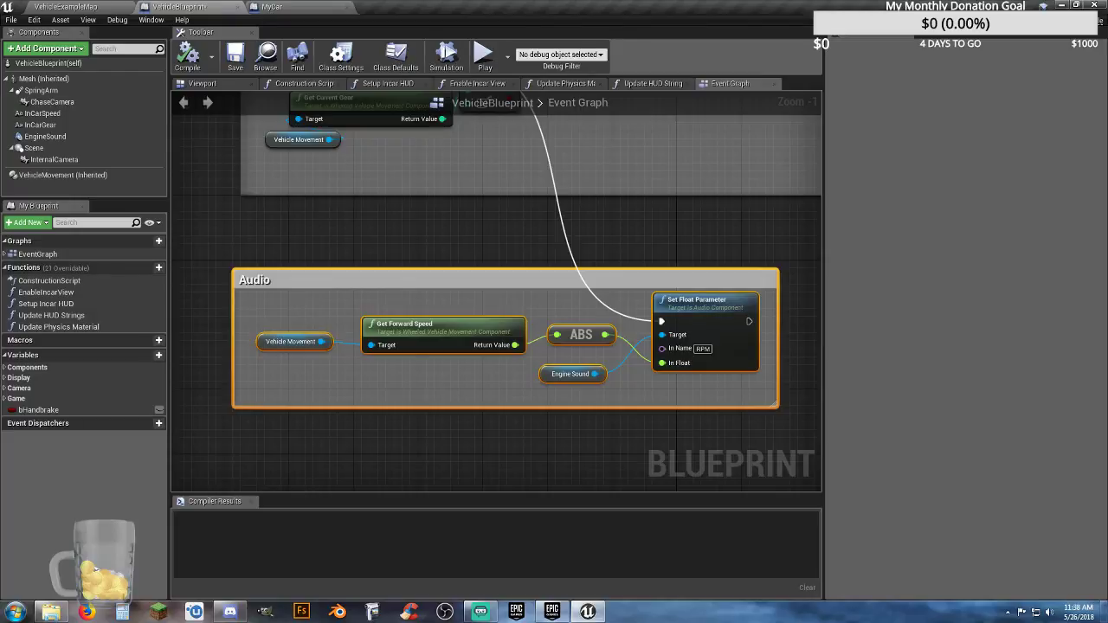
pyautogui.click(5, 400)
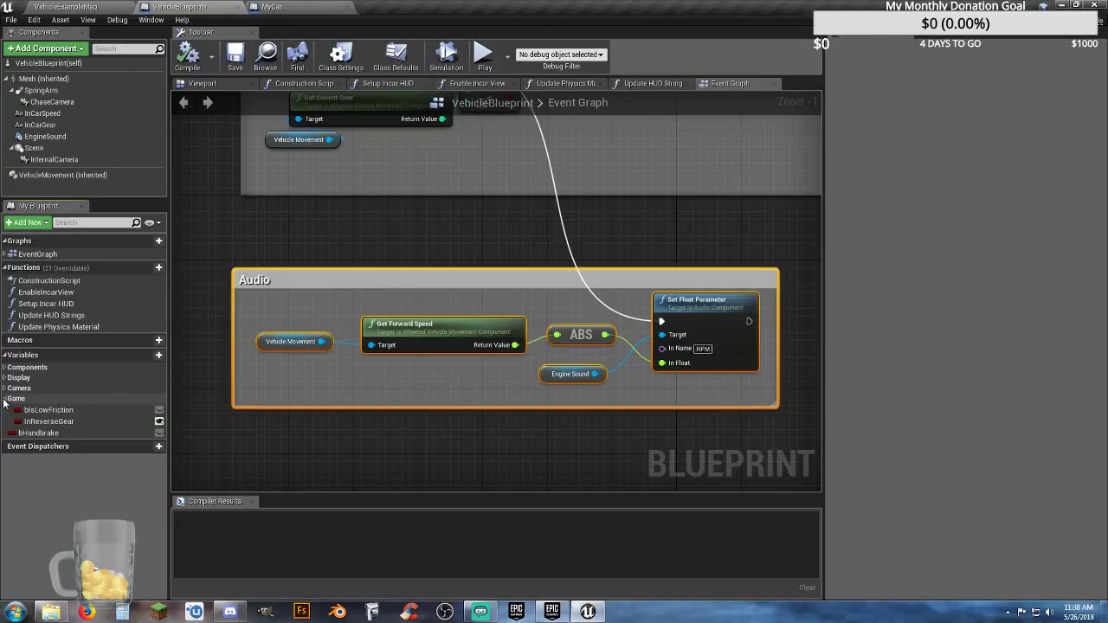
pyautogui.click(6, 389)
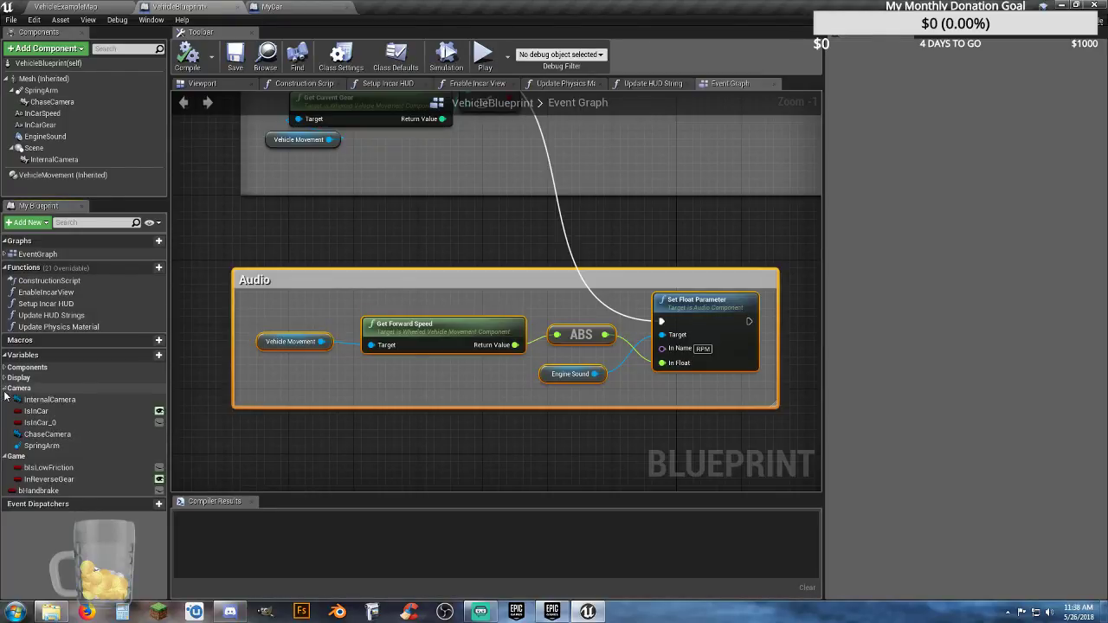
pyautogui.click(5, 378)
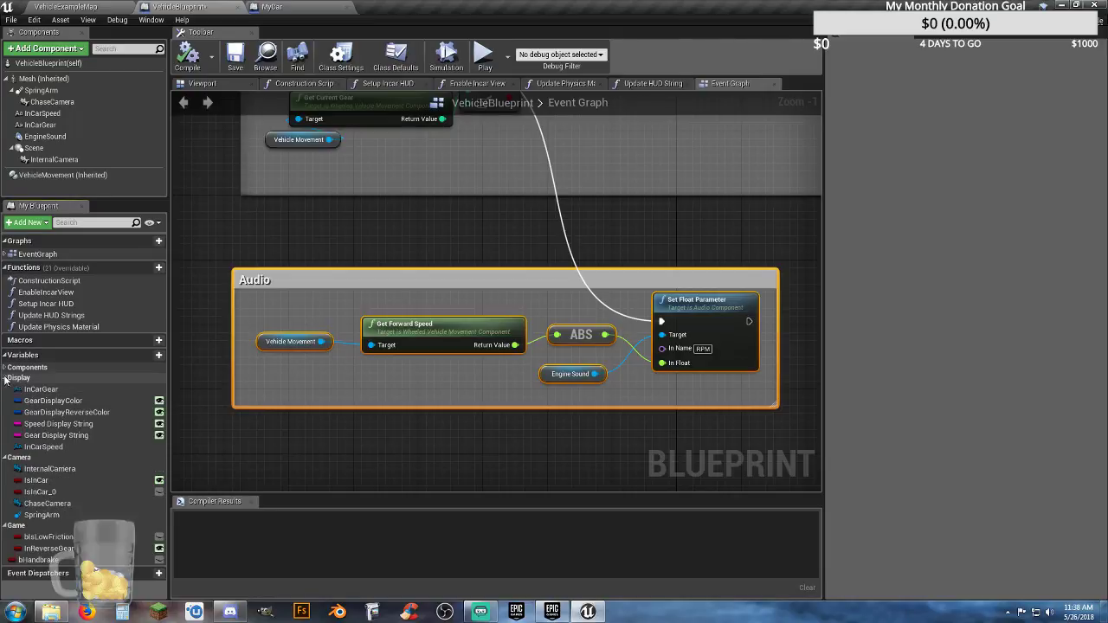
pyautogui.click(5, 367)
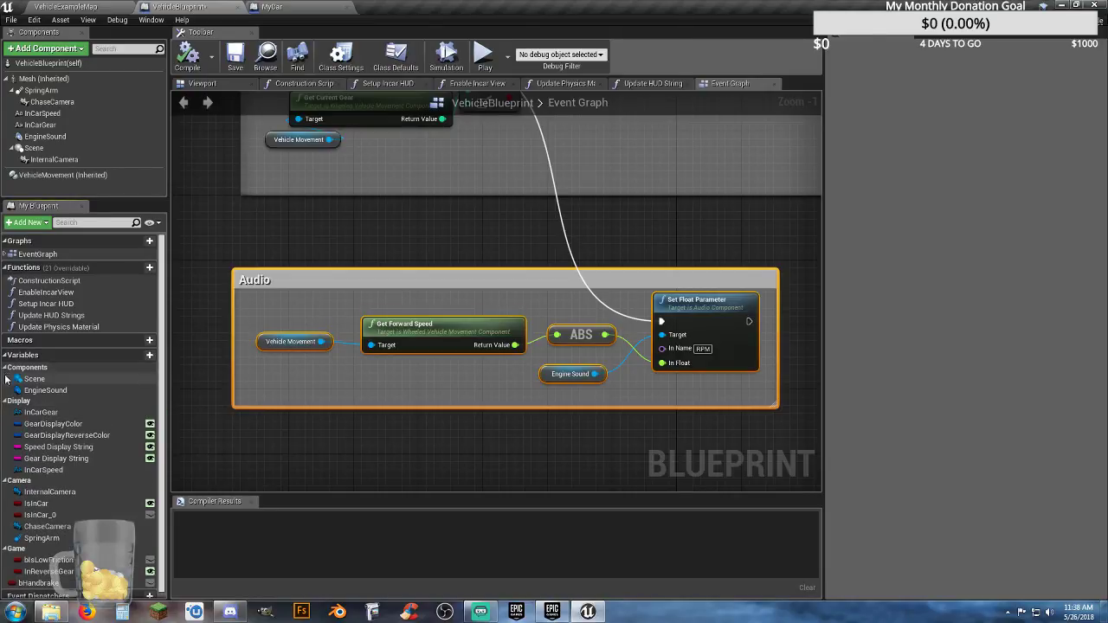
pyautogui.click(45, 391)
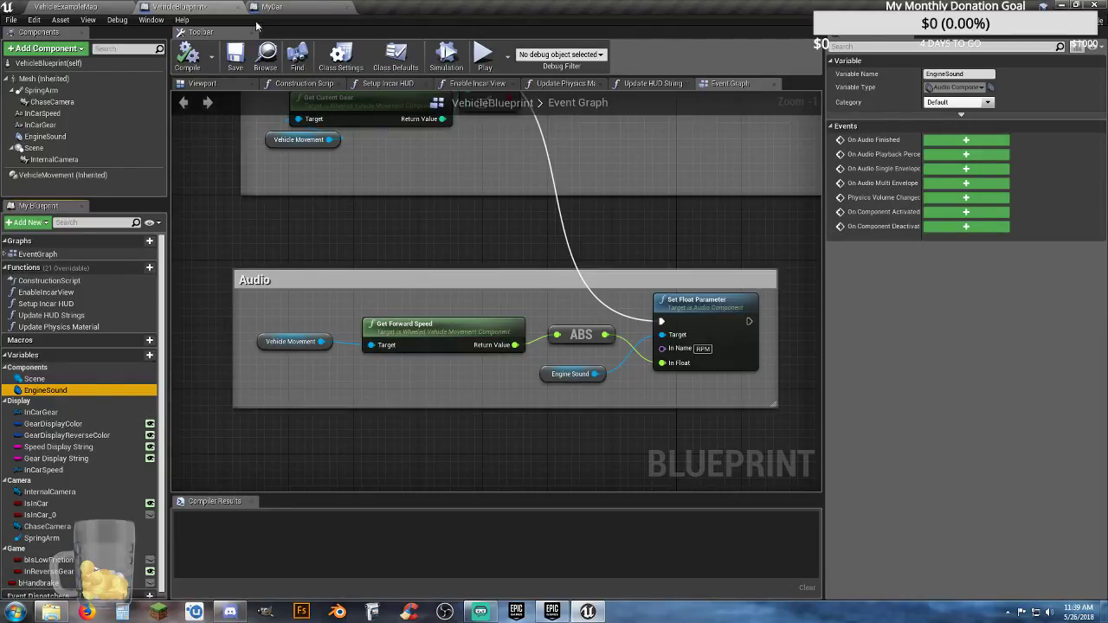
pyautogui.click(307, 6)
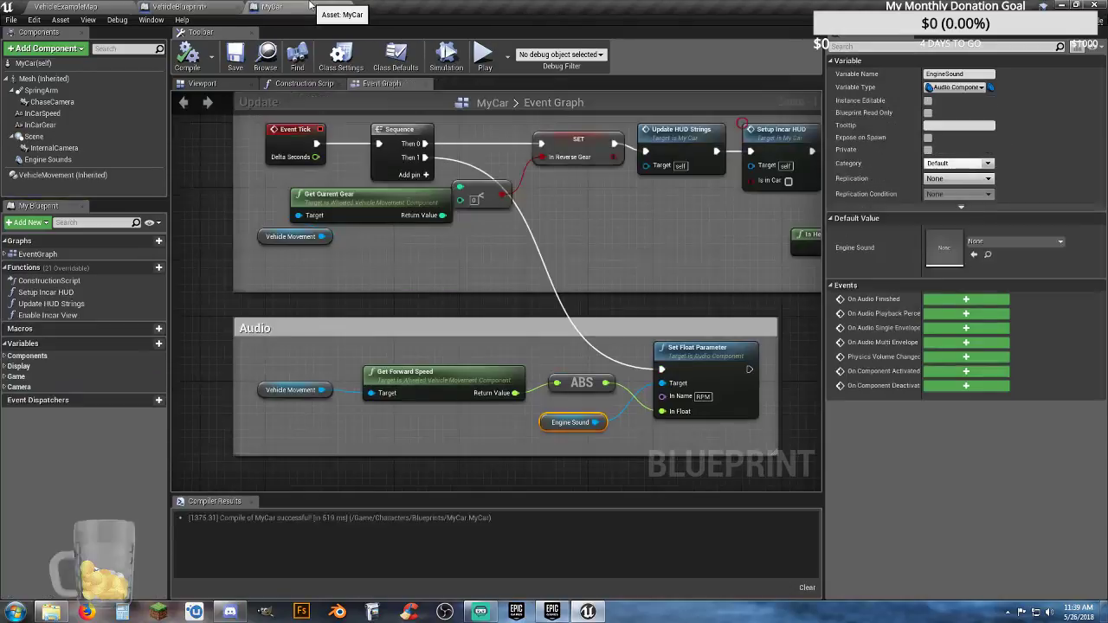
pyautogui.click(52, 160)
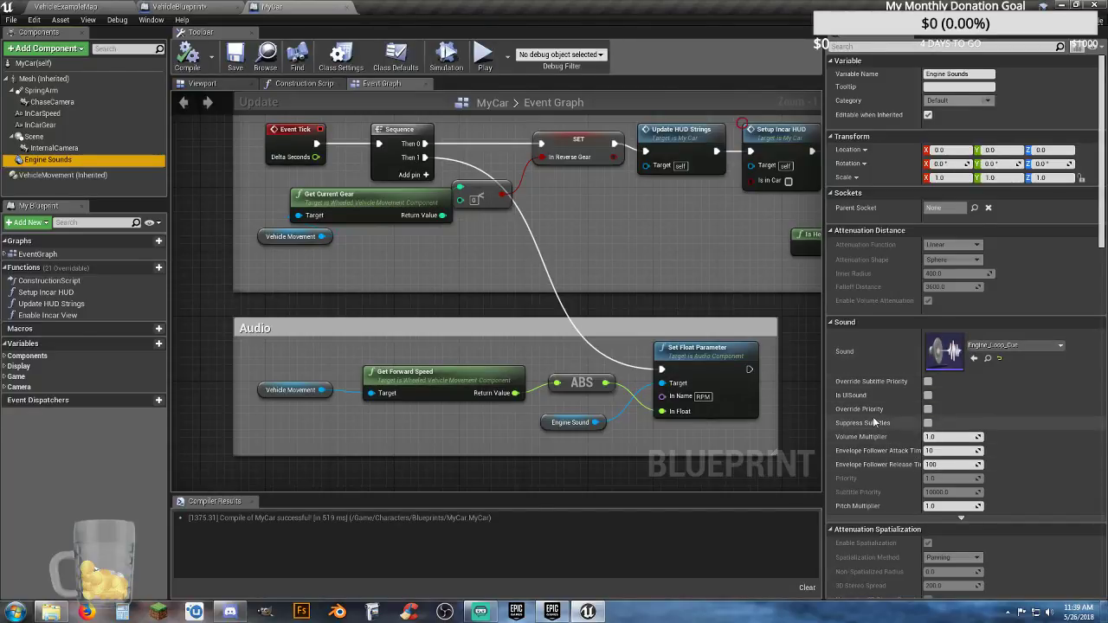
# Check the Engine Sounds component's settings and close the MyCar and VehicleBlueprint editors
pyautogui.scroll(-3, 873, 419)
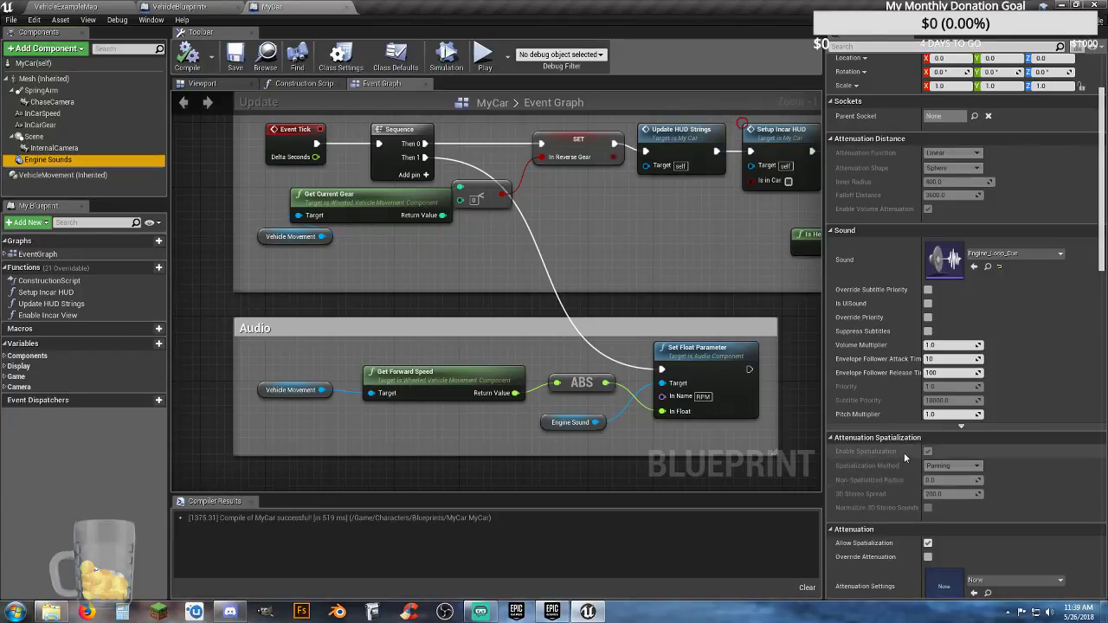
pyautogui.click(347, 7)
pyautogui.click(242, 7)
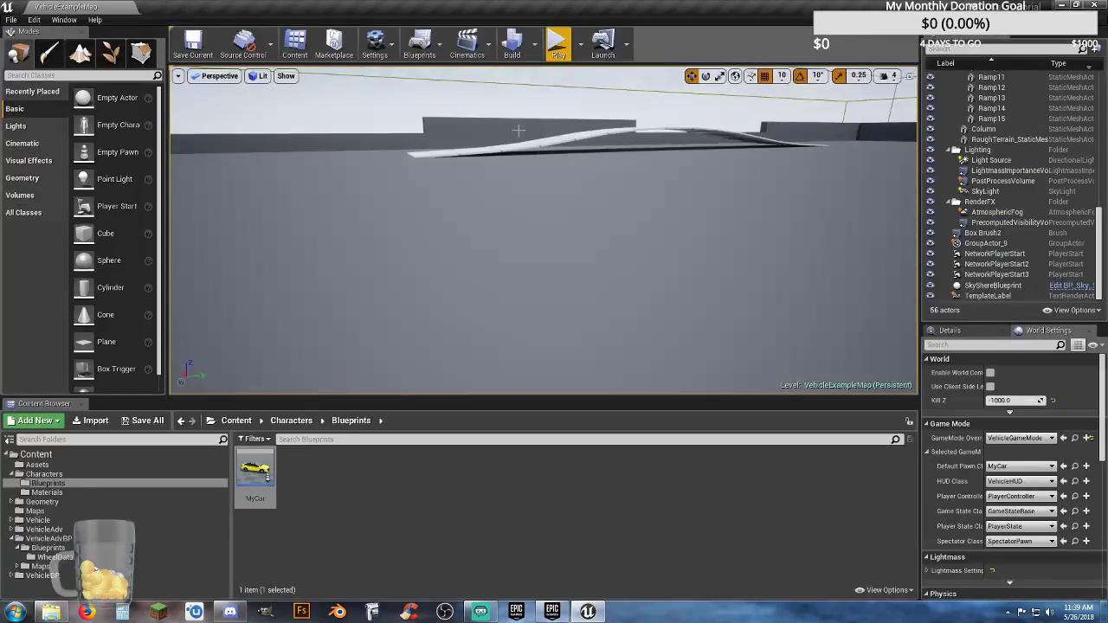
# Play VehicleExampleMap, drive MyCar forward with turns in both directions to test its engine sound, and stop the session
pyautogui.click(559, 44)
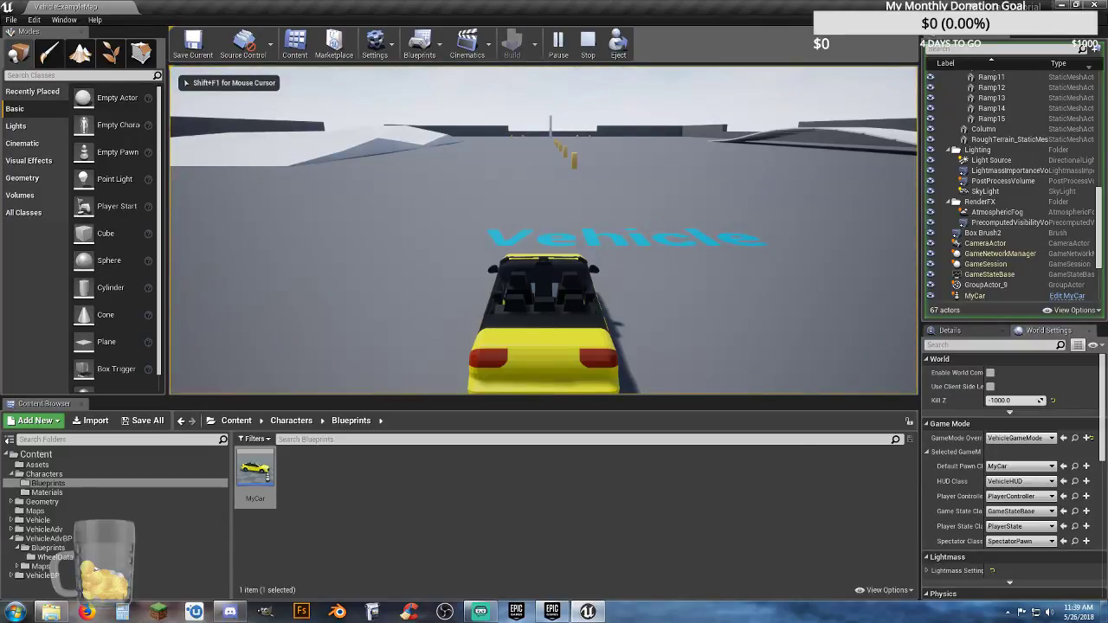
pyautogui.press('w')
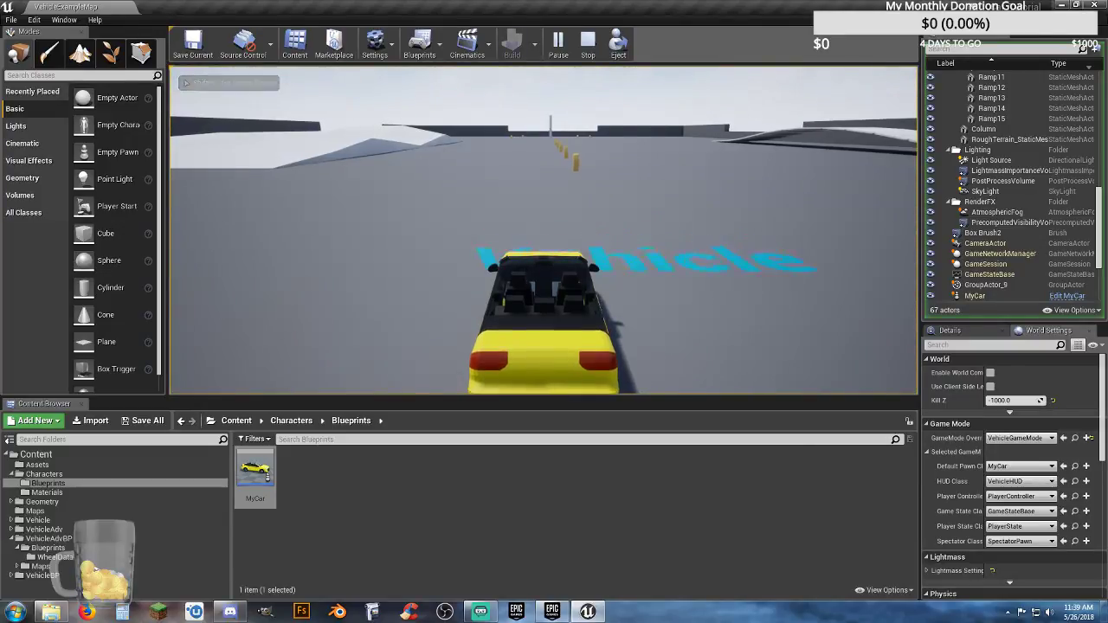
pyautogui.press('a')
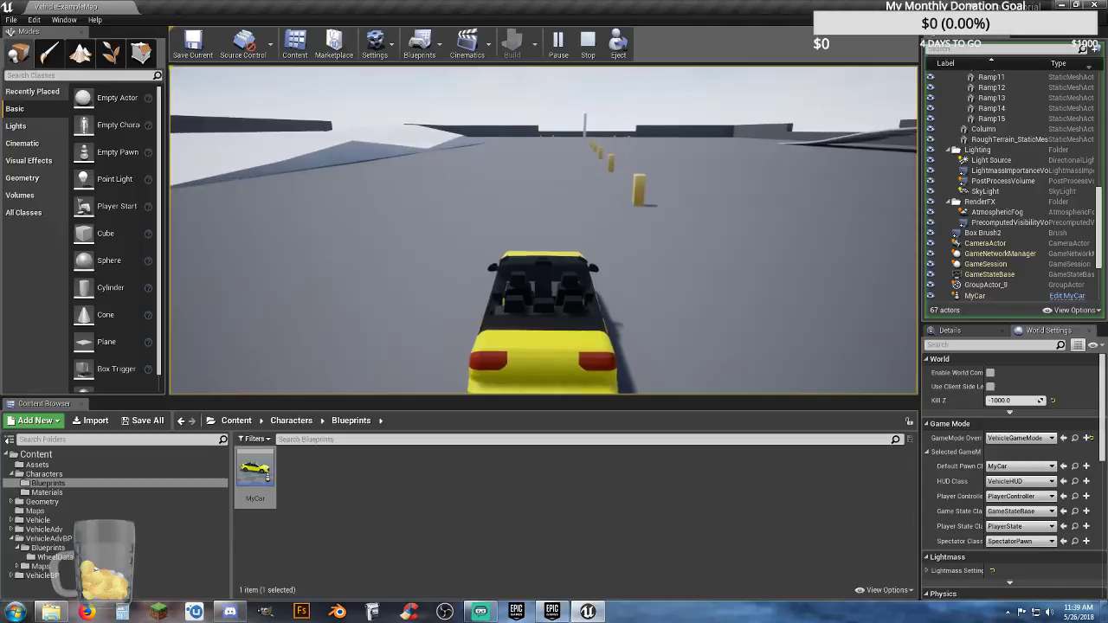
pyautogui.press('w')
pyautogui.press('a')
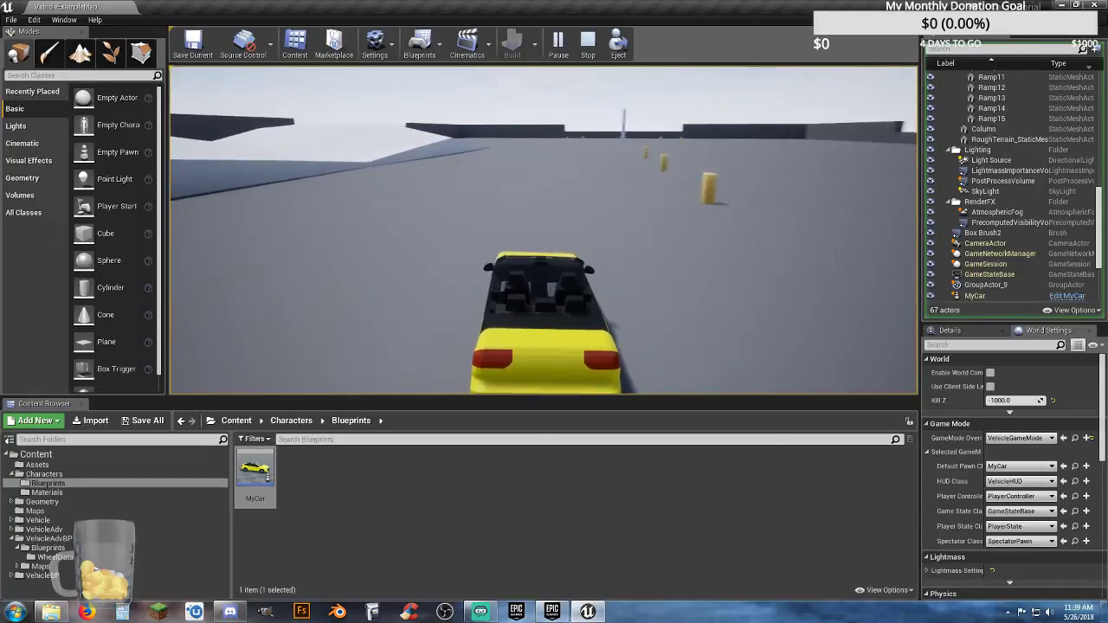
pyautogui.press('w')
pyautogui.press('a')
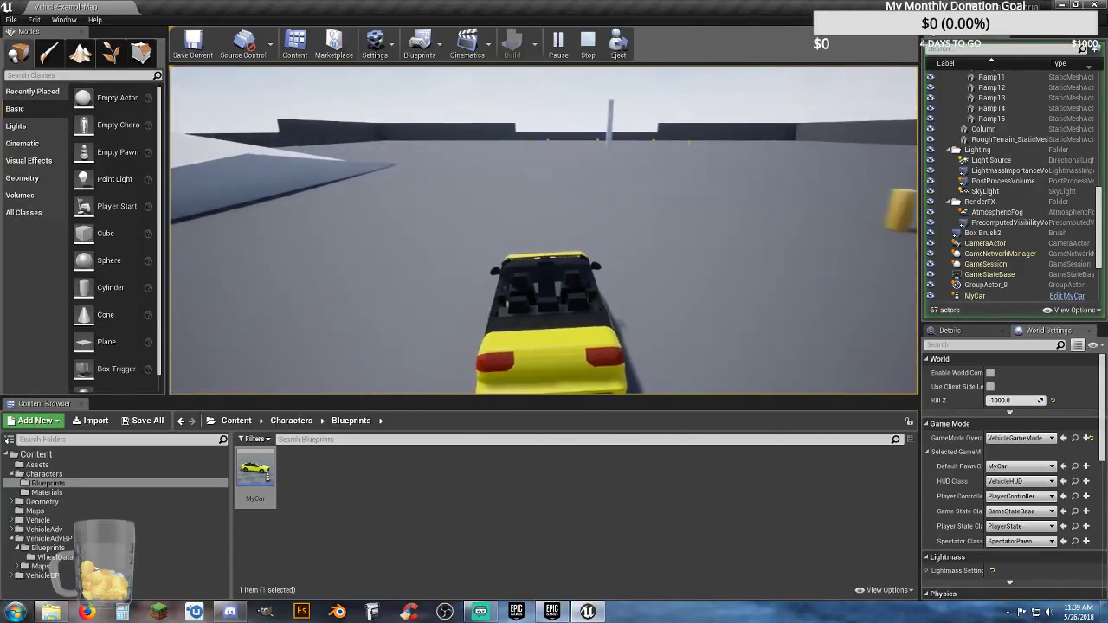
pyautogui.press('w')
pyautogui.press('d')
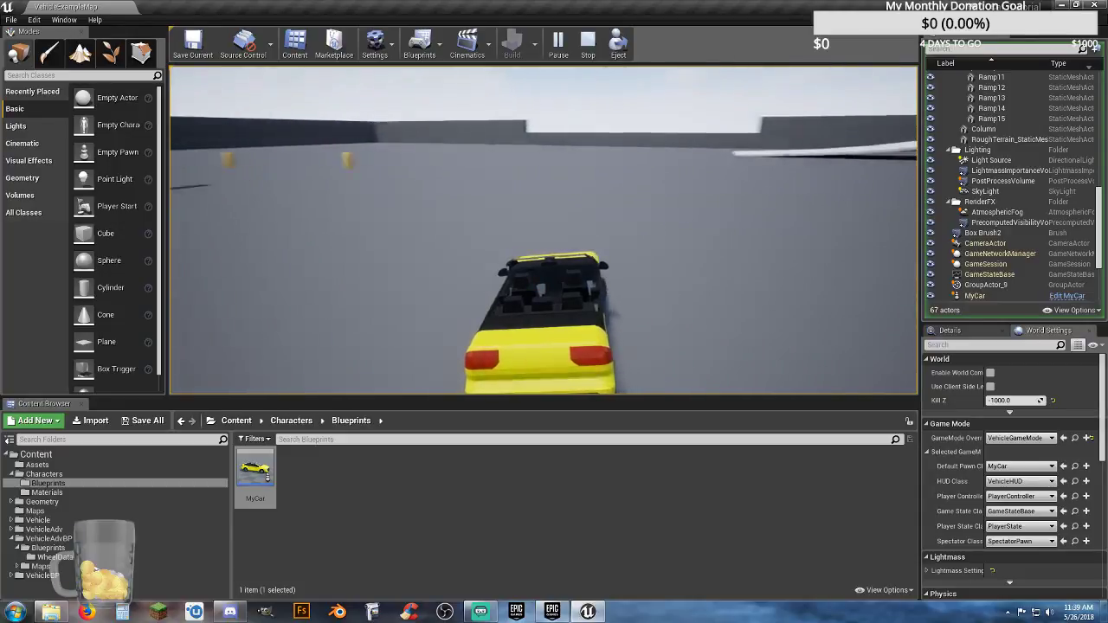
pyautogui.press('Escape')
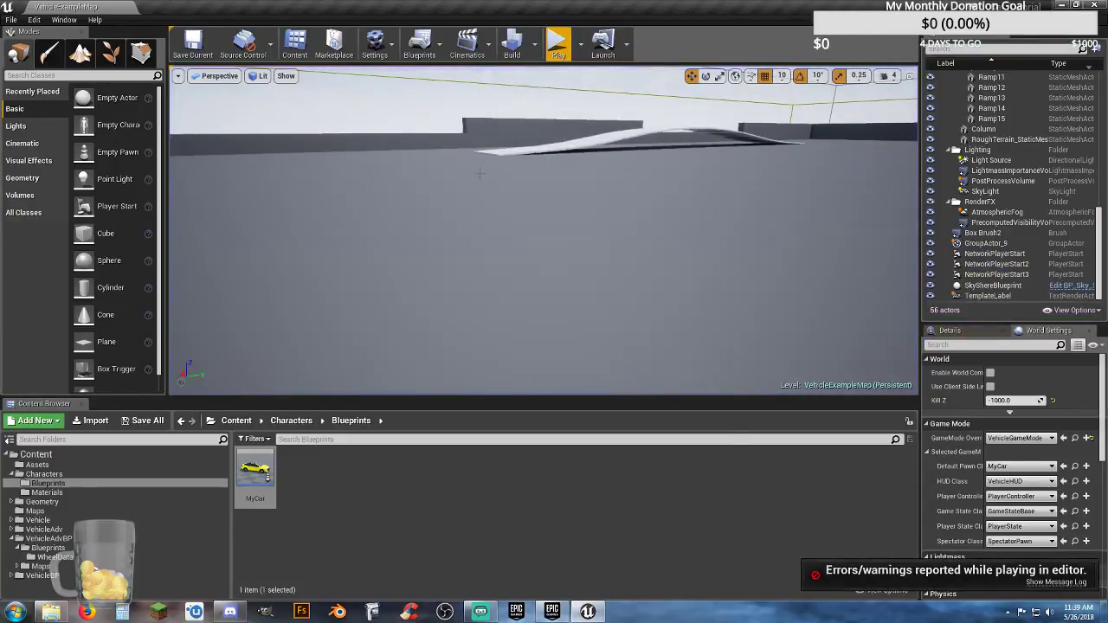
# Read the play session's errors in the Message Log and follow the Set Float Parameter link to its node in MyCar's Event Graph
pyautogui.click(1057, 587)
pyautogui.moveTo(567, 529); pyautogui.dragTo(752, 544)
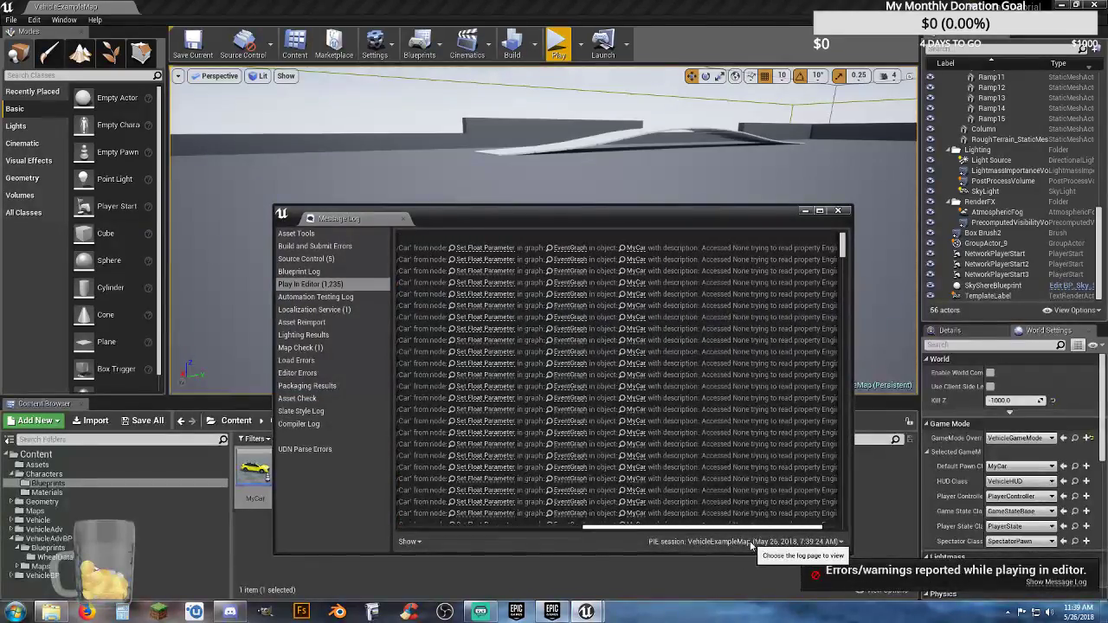
pyautogui.click(495, 249)
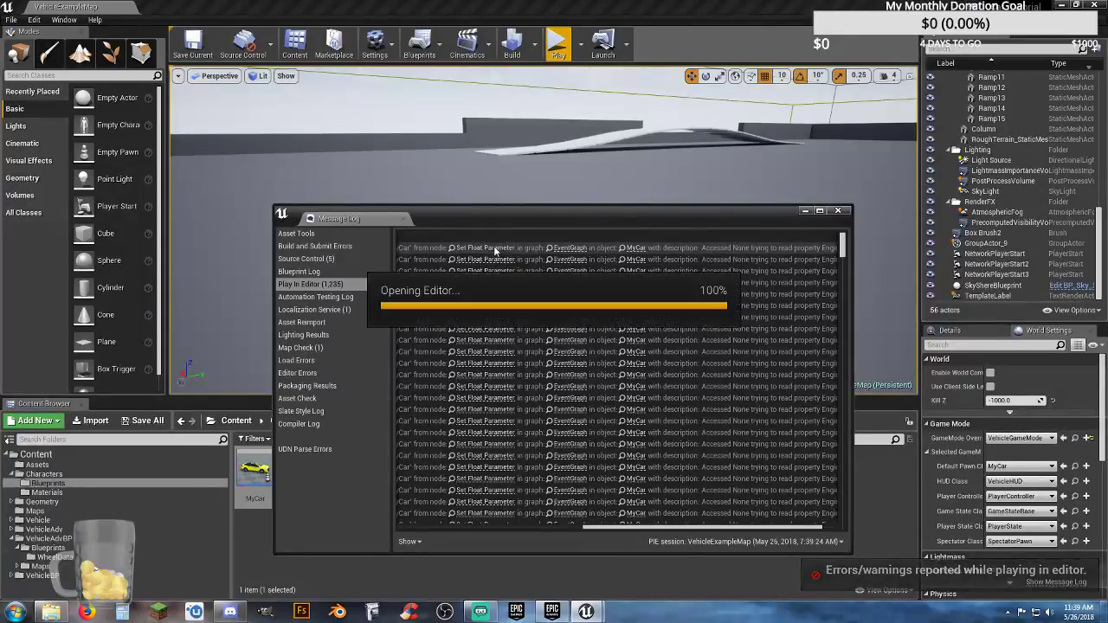
pyautogui.click(838, 212)
pyautogui.moveTo(373, 409); pyautogui.dragTo(615, 440, button='right')
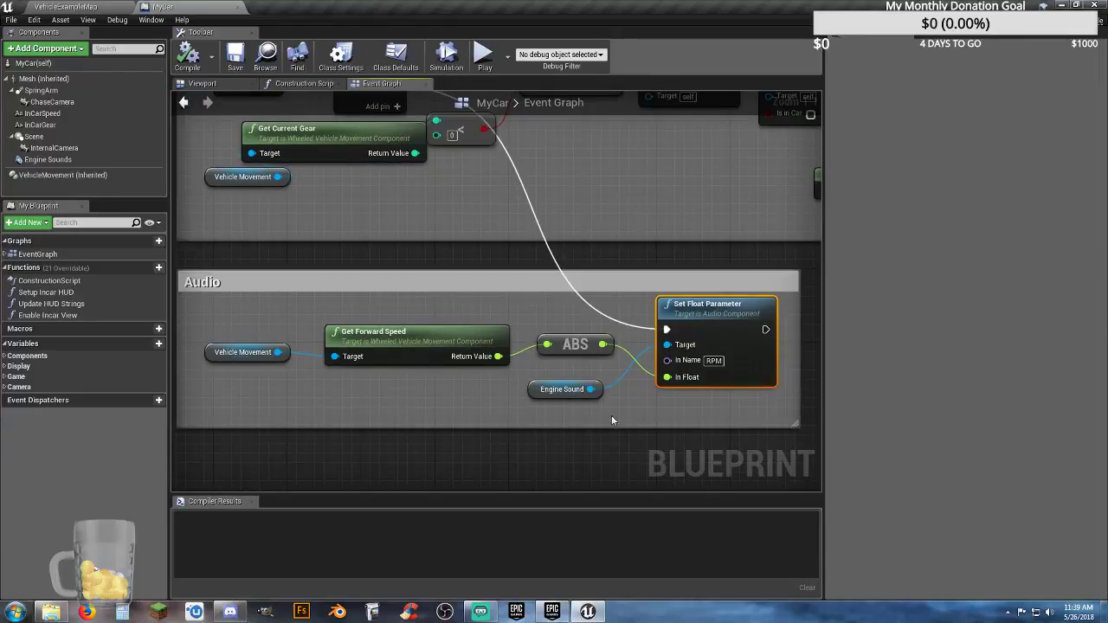
# Replace the Engine Sound variable node with an Engine Sounds component reference wired to Set Float Parameter's Target, and compile MyCar
pyautogui.click(535, 390)
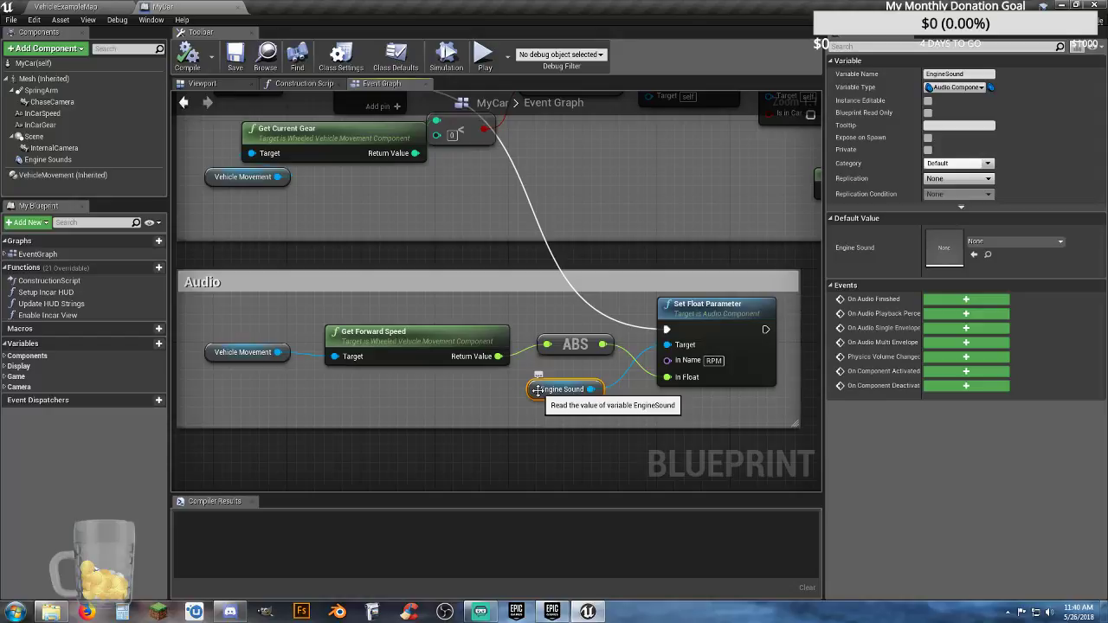
pyautogui.press('Delete')
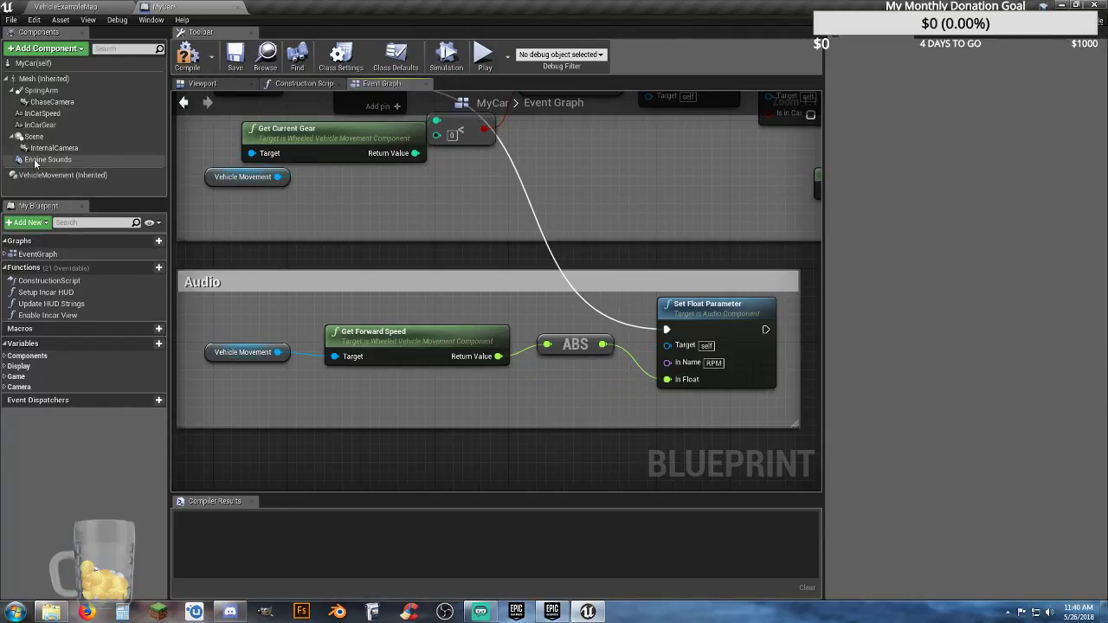
pyautogui.moveTo(43, 160); pyautogui.dragTo(226, 221)
pyautogui.moveTo(514, 398); pyautogui.dragTo(666, 344)
pyautogui.click(597, 398)
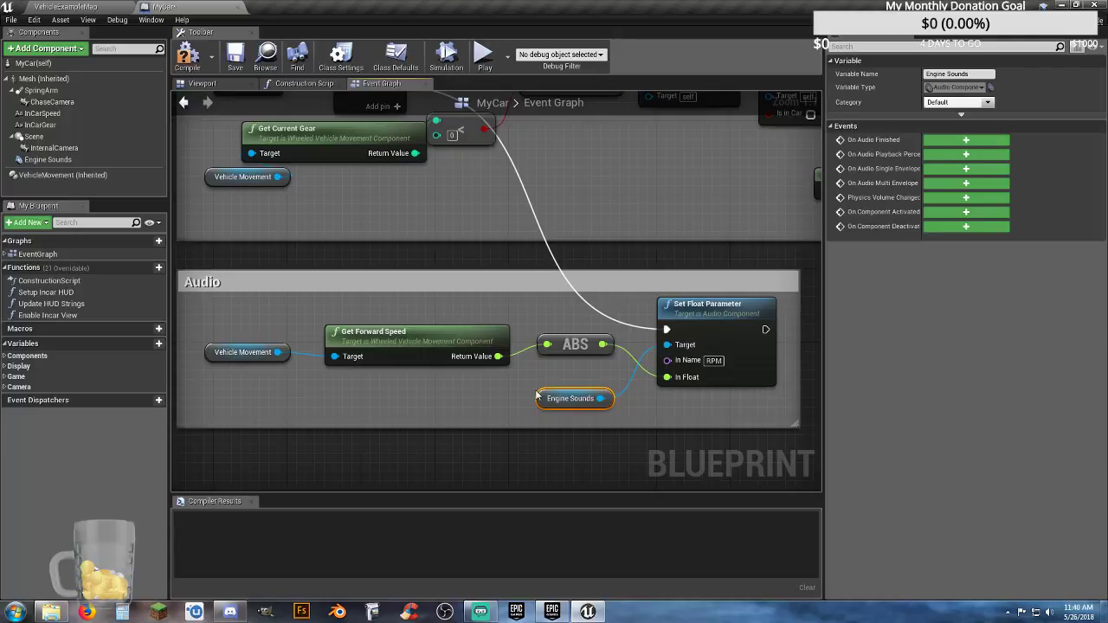
pyautogui.moveTo(537, 398); pyautogui.dragTo(548, 384)
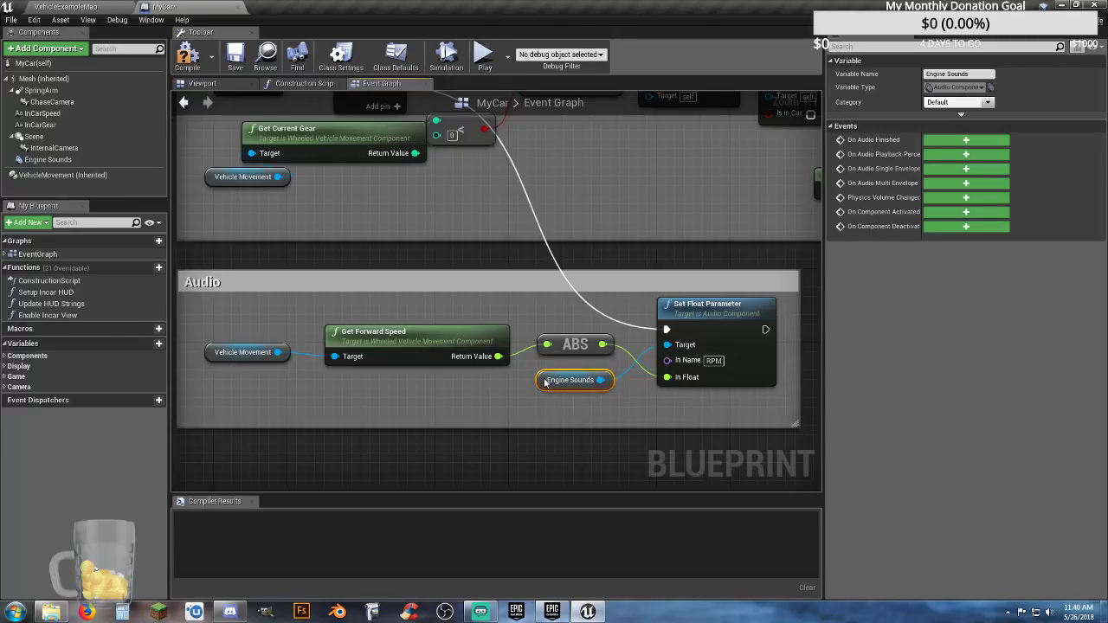
pyautogui.click(187, 55)
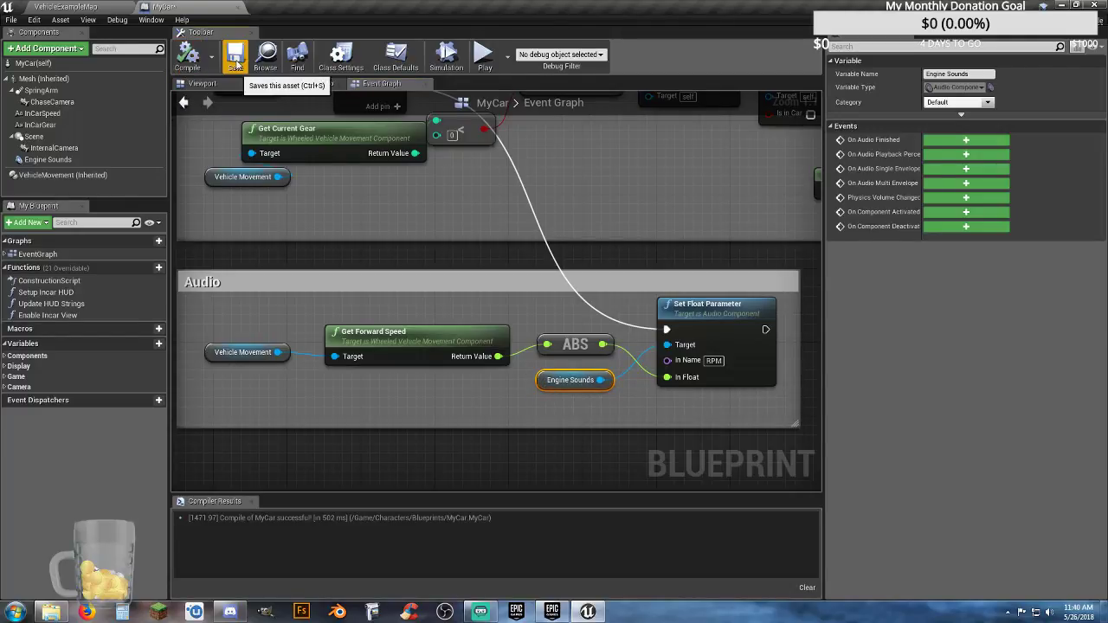
# Play VehicleExampleMap again and drive MyCar around the level to test the rewired engine sound, ending with the session stopped
pyautogui.click(101, 8)
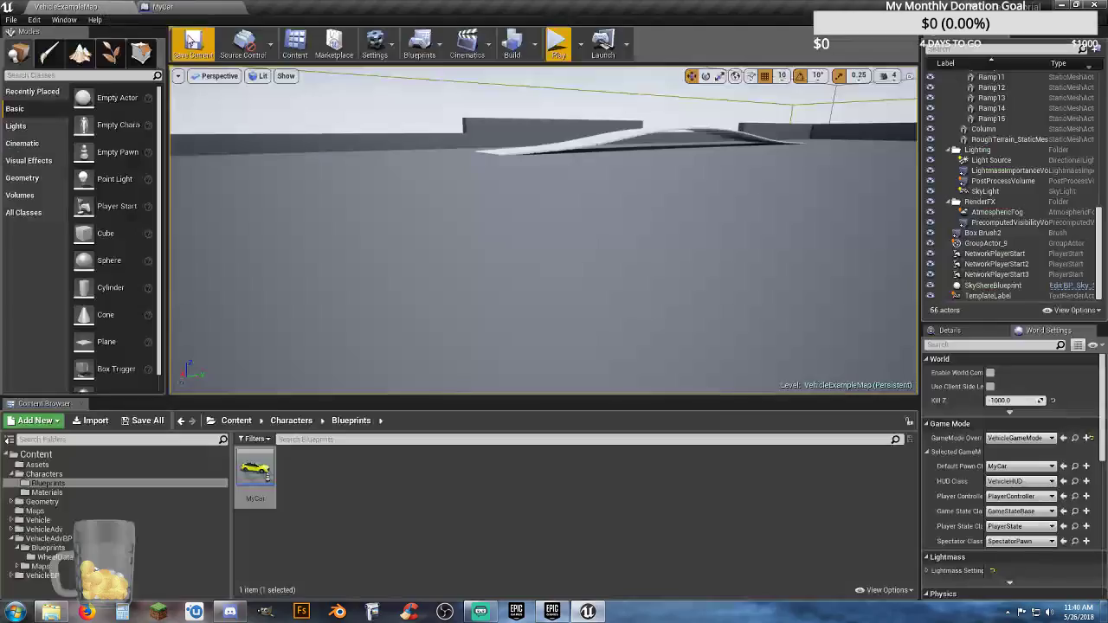
pyautogui.click(551, 44)
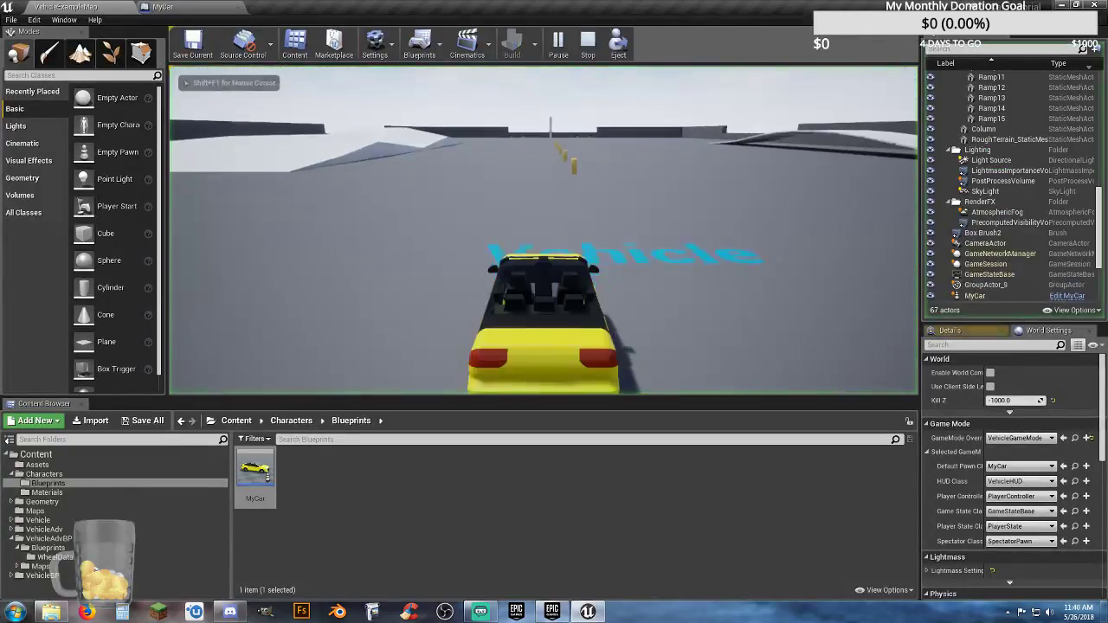
pyautogui.press('w')
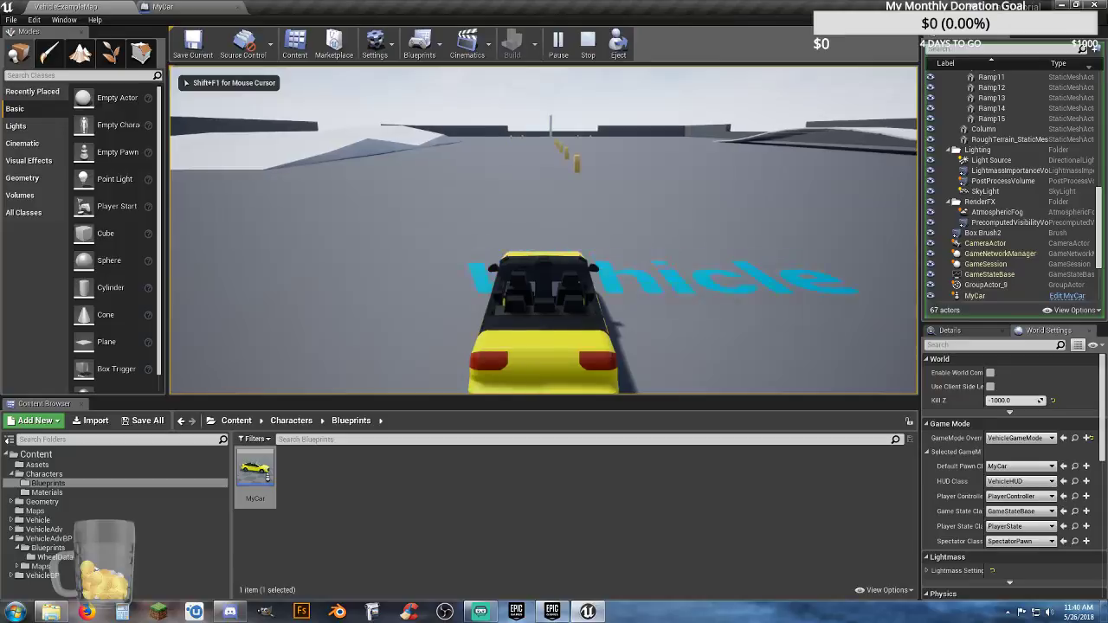
pyautogui.press('w')
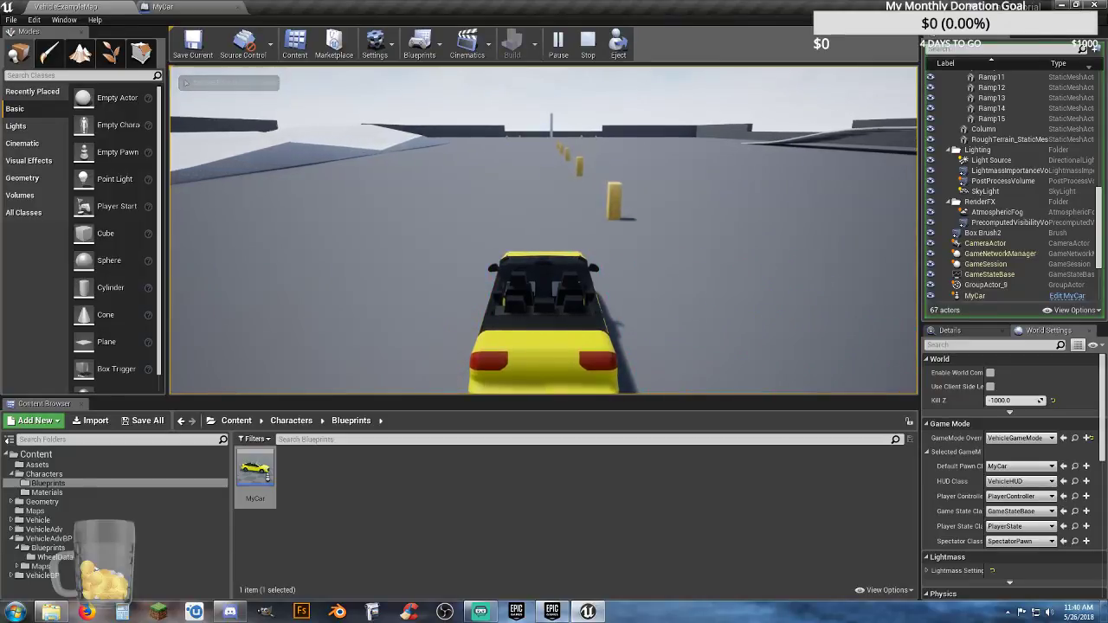
pyautogui.press('d')
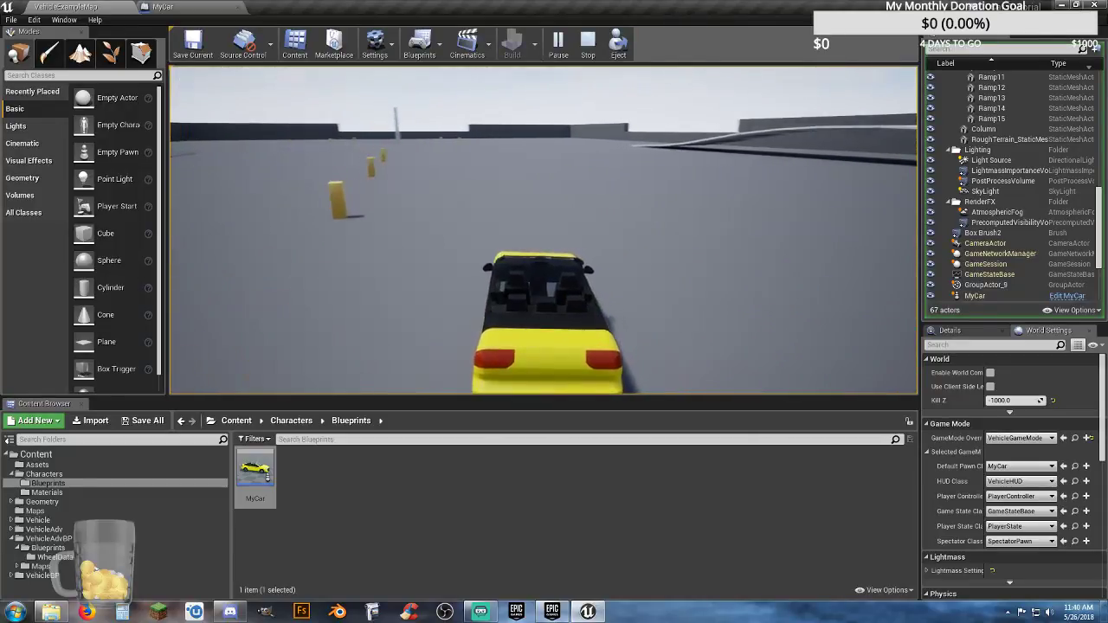
pyautogui.press('a')
pyautogui.press('d')
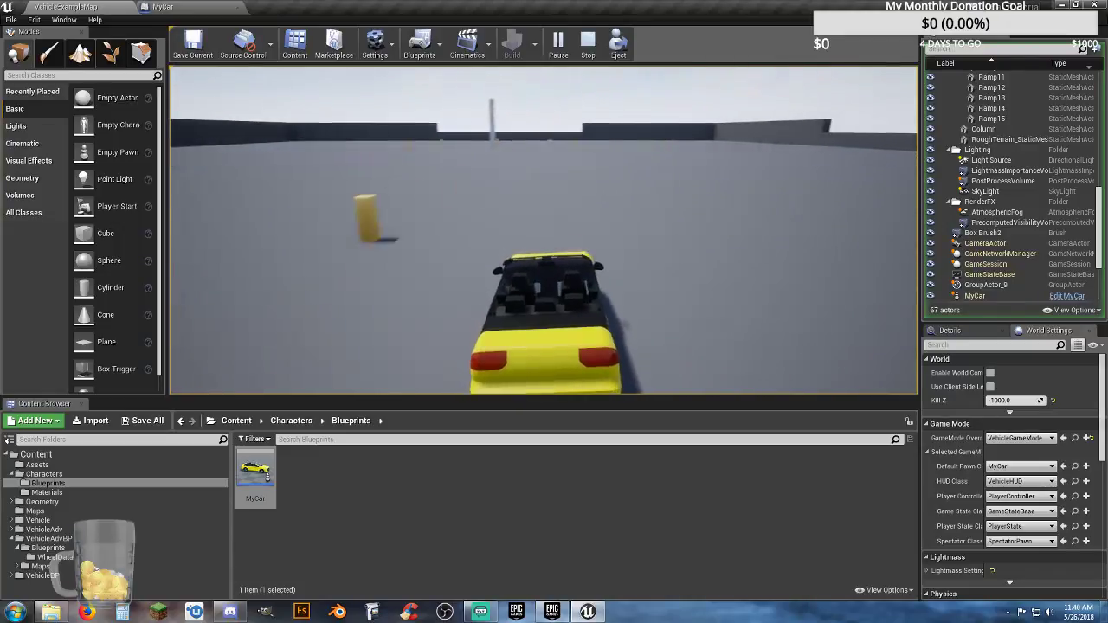
pyautogui.press('a')
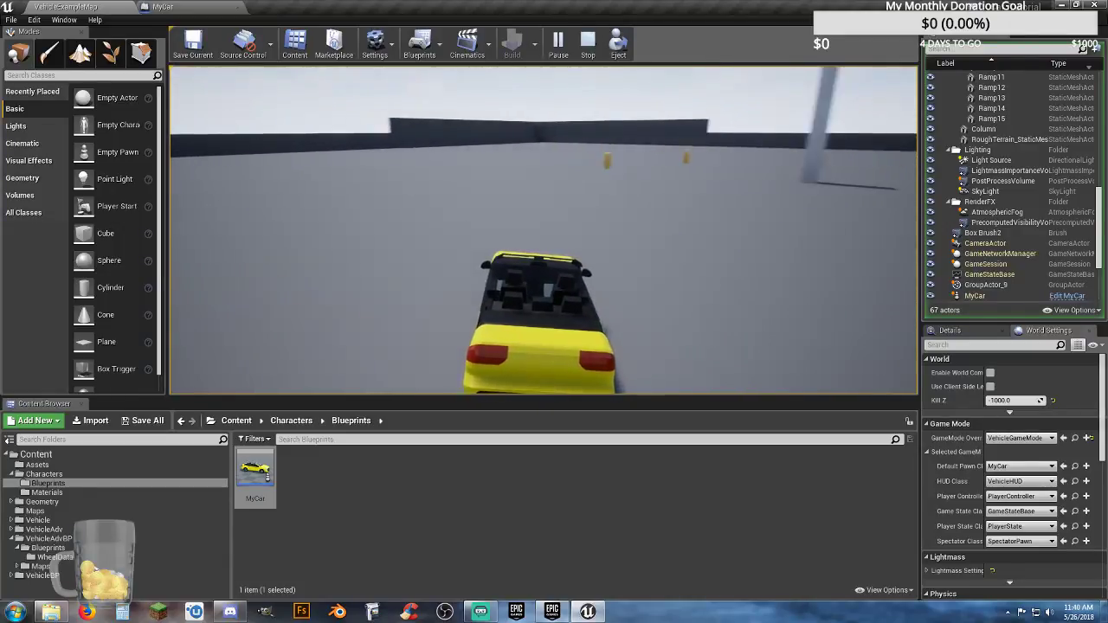
pyautogui.press('a')
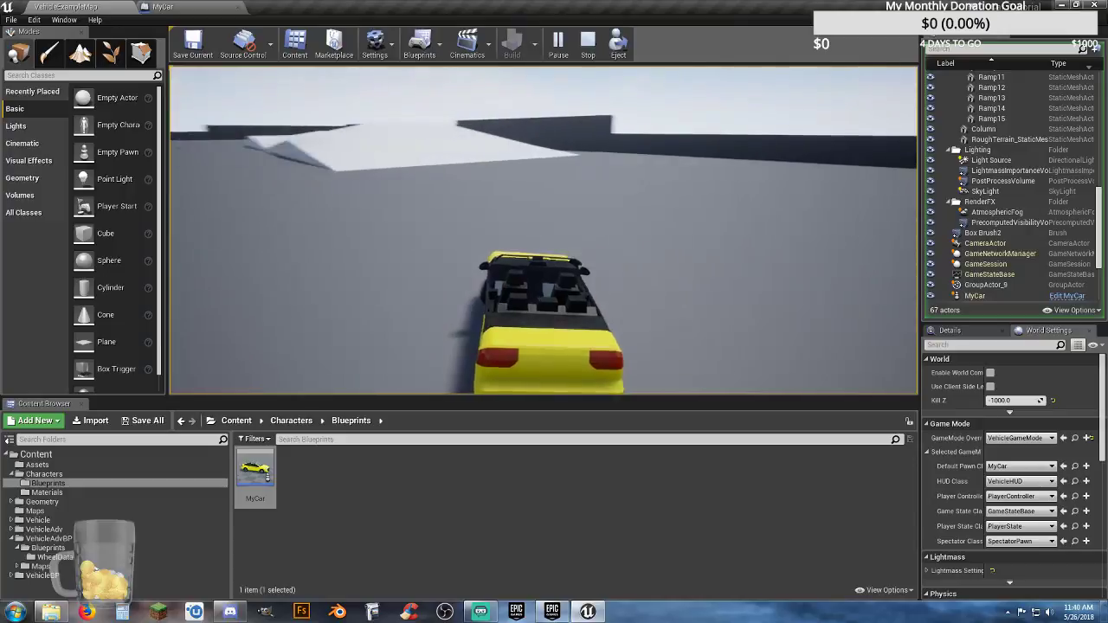
pyautogui.press('a')
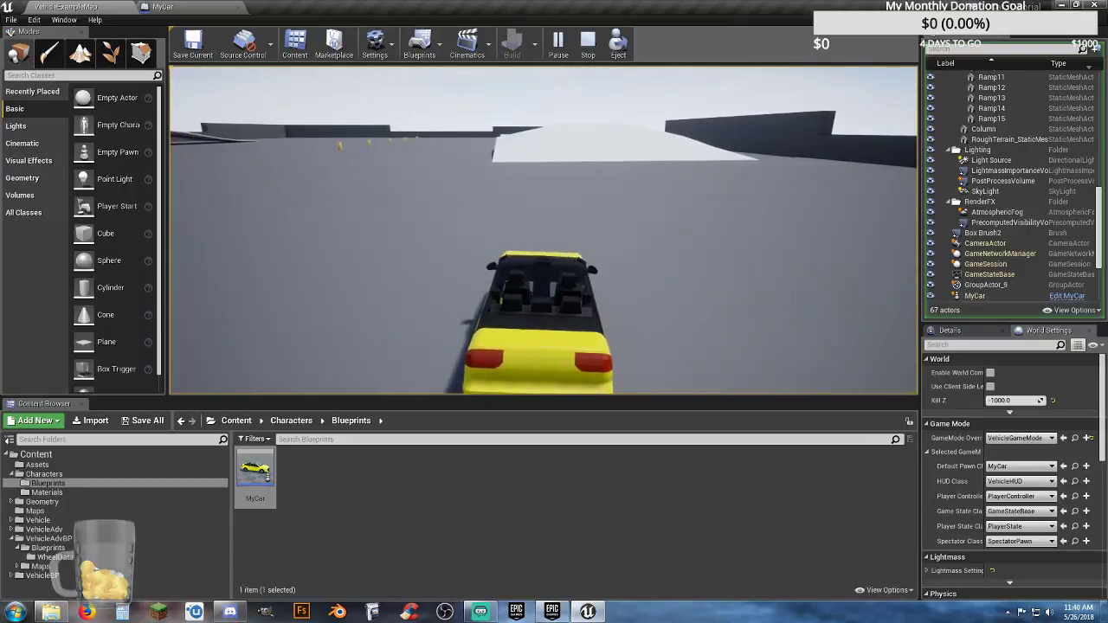
pyautogui.press('w')
pyautogui.press('w')
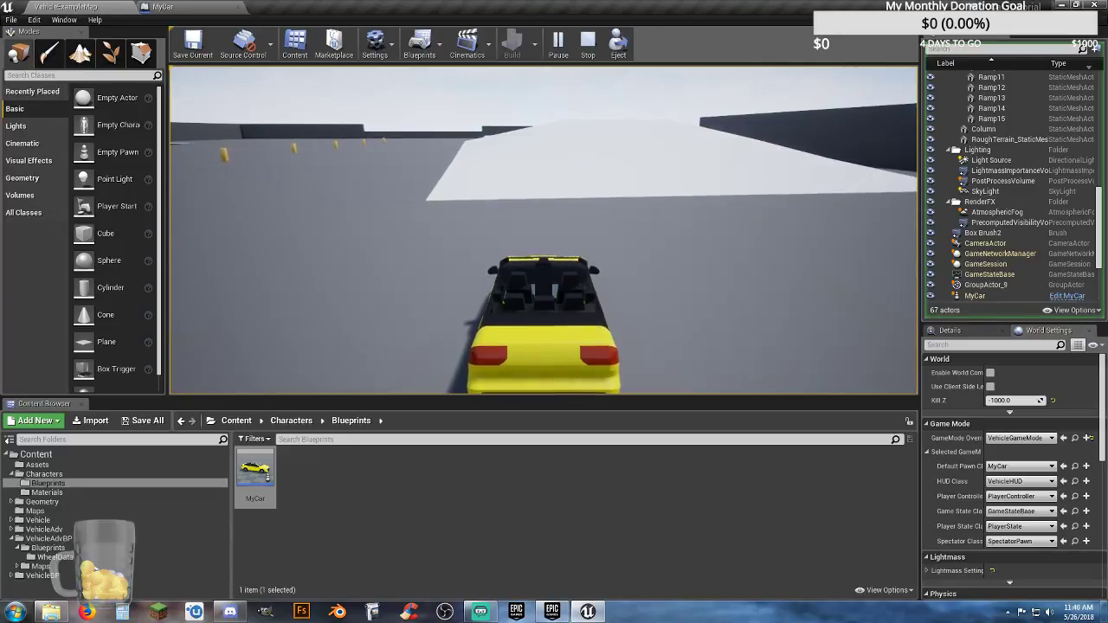
pyautogui.press('Escape')
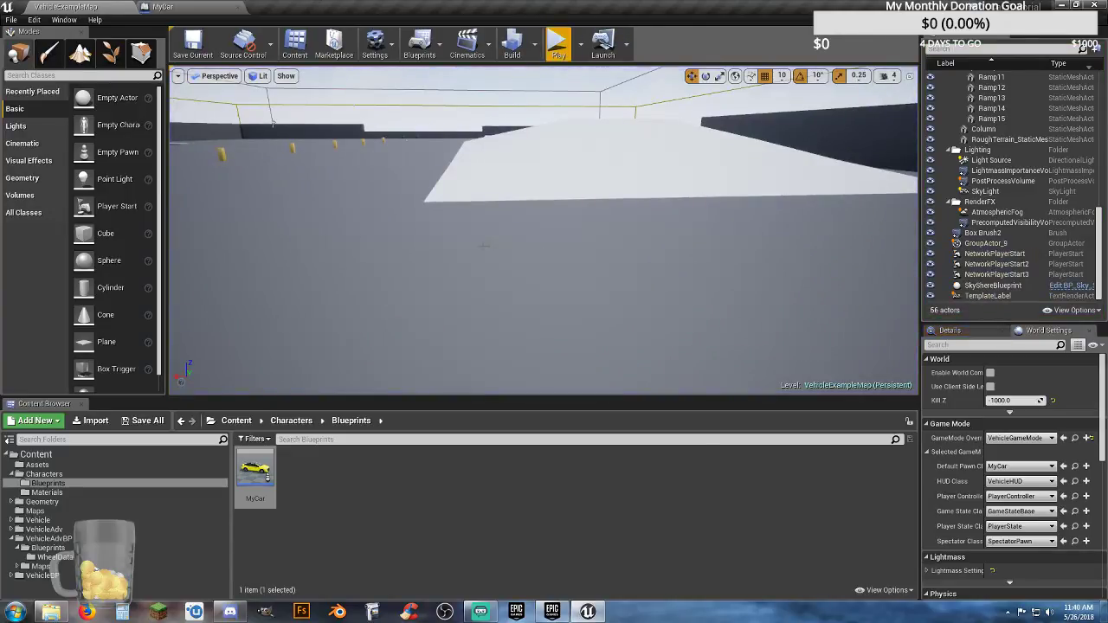
# Review the Update and Audio sections of MyCar's Event Graph and examine the rear of the car in the blueprint's 3D view
pyautogui.click(217, 15)
pyautogui.scroll(-2, 399, 261)
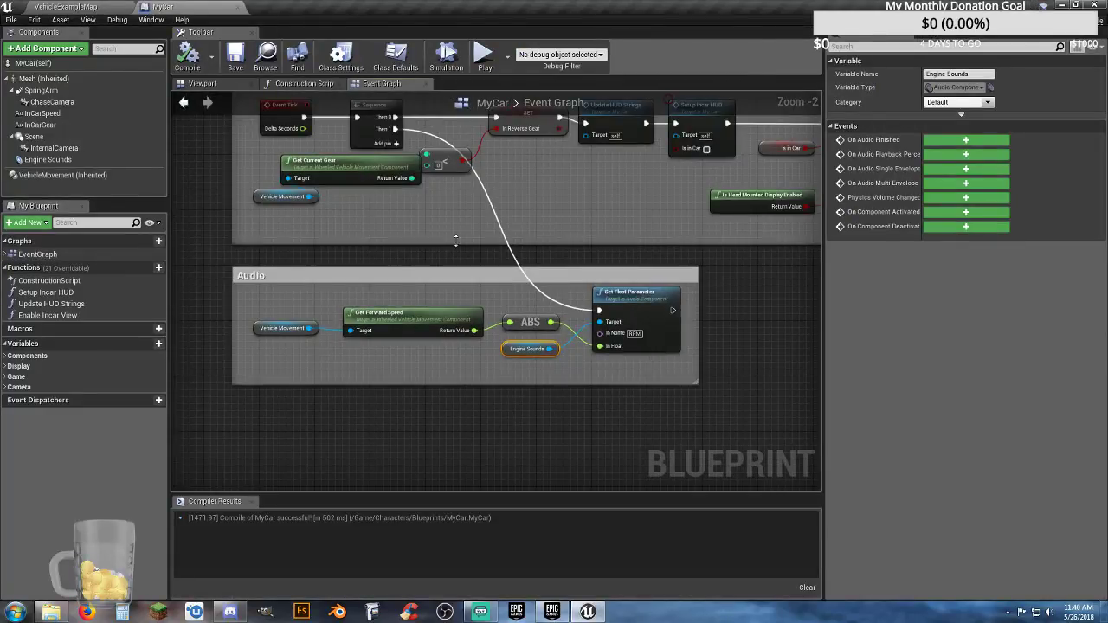
pyautogui.moveTo(455, 242); pyautogui.dragTo(480, 314, button='right')
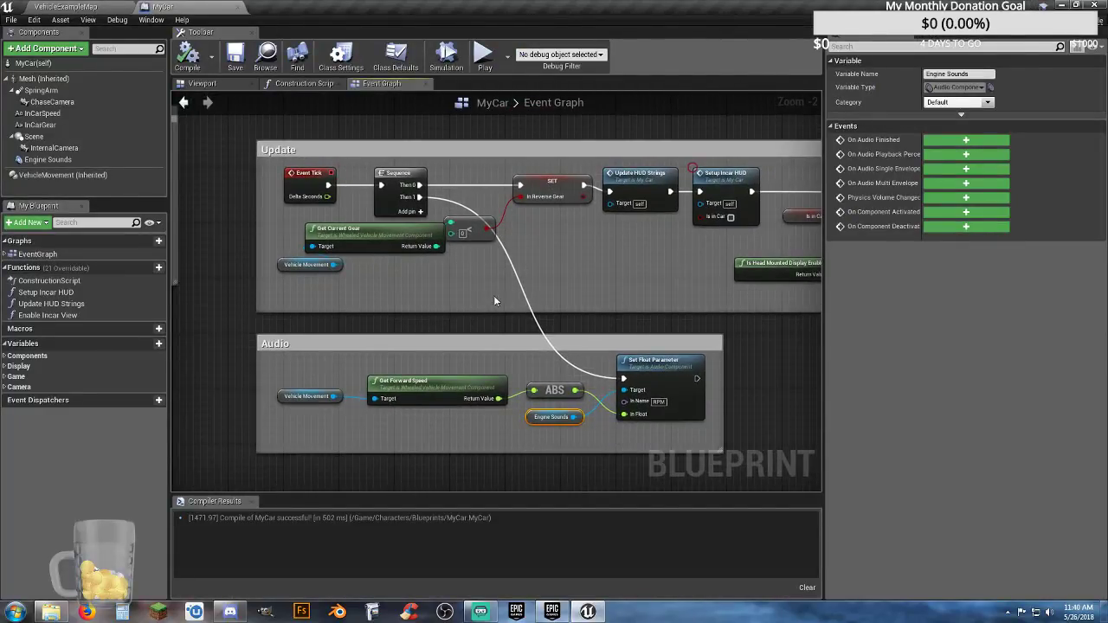
pyautogui.click(506, 328)
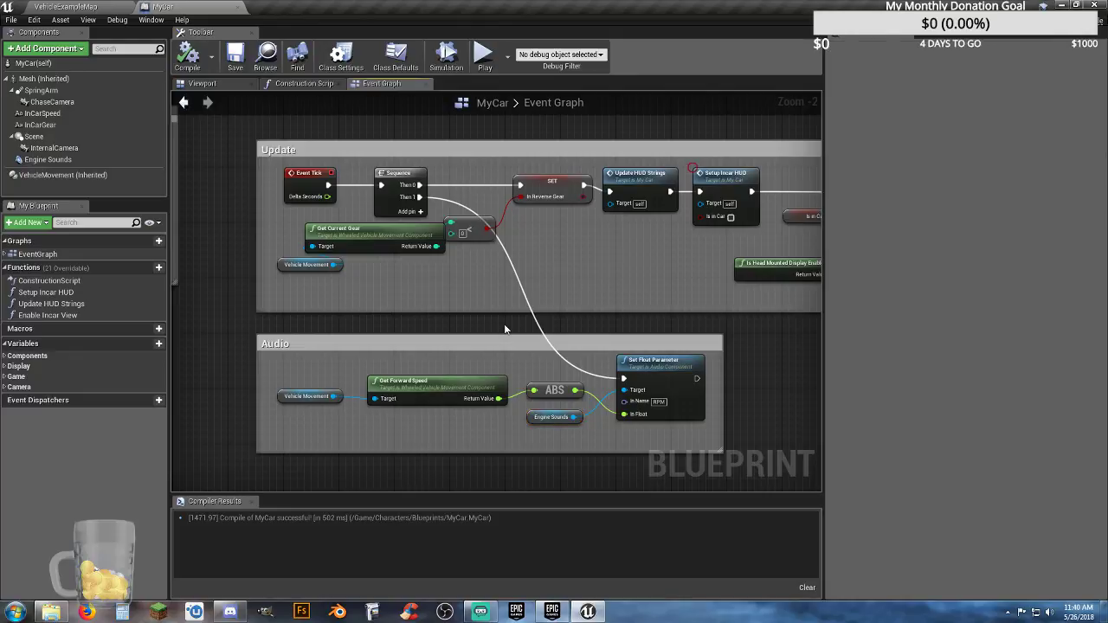
pyautogui.click(219, 84)
pyautogui.scroll(-5, 485, 312)
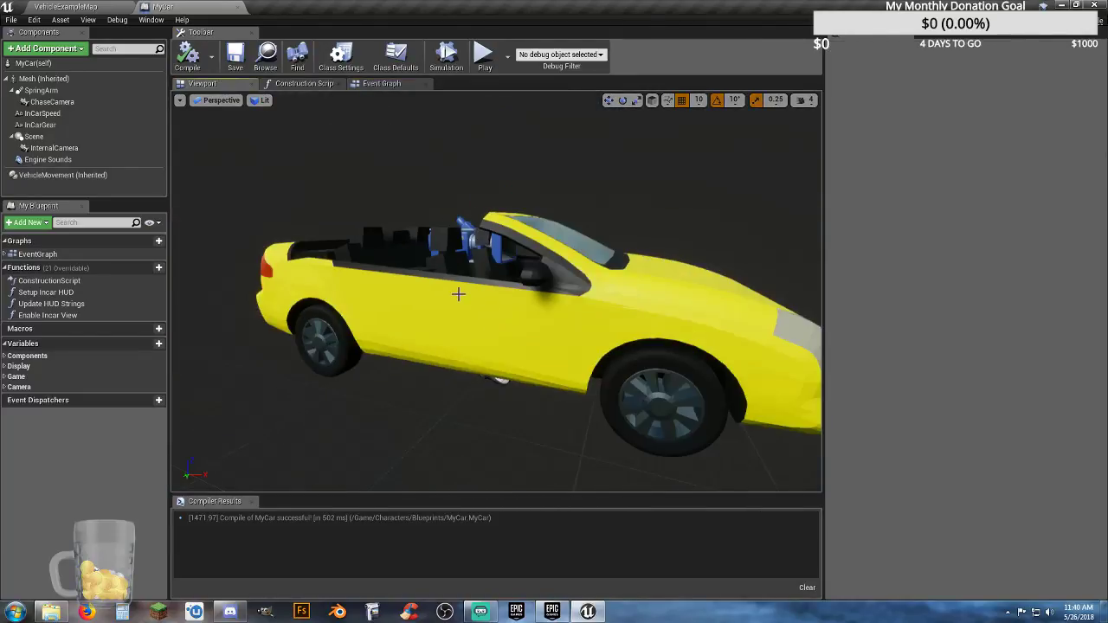
pyautogui.moveTo(459, 294); pyautogui.dragTo(693, 298, button='right')
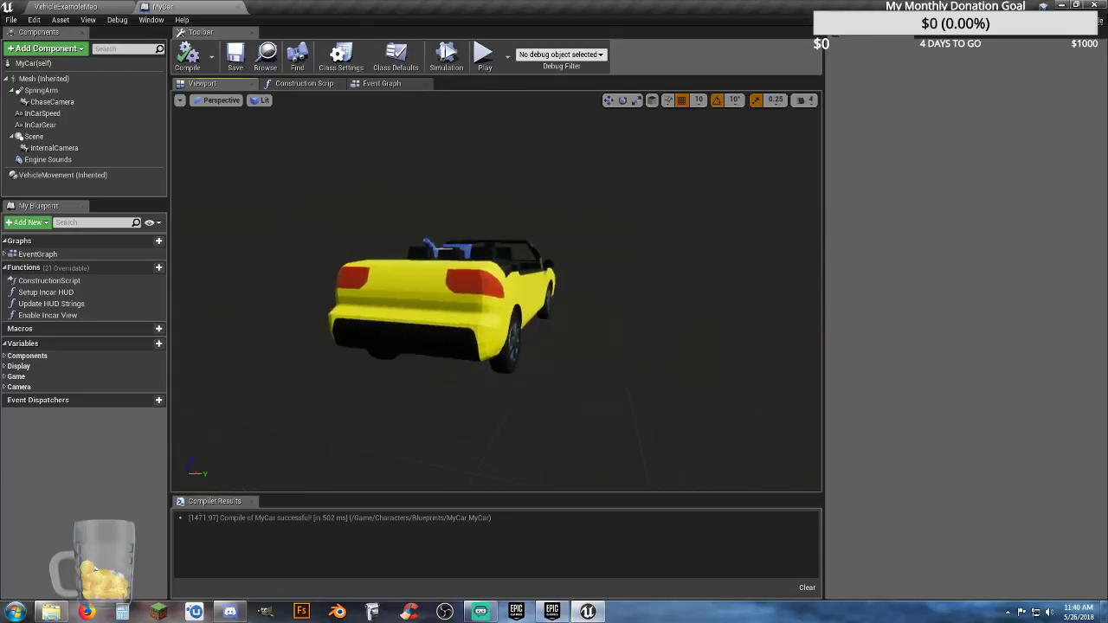
pyautogui.moveTo(498, 294); pyautogui.dragTo(464, 290, button='right')
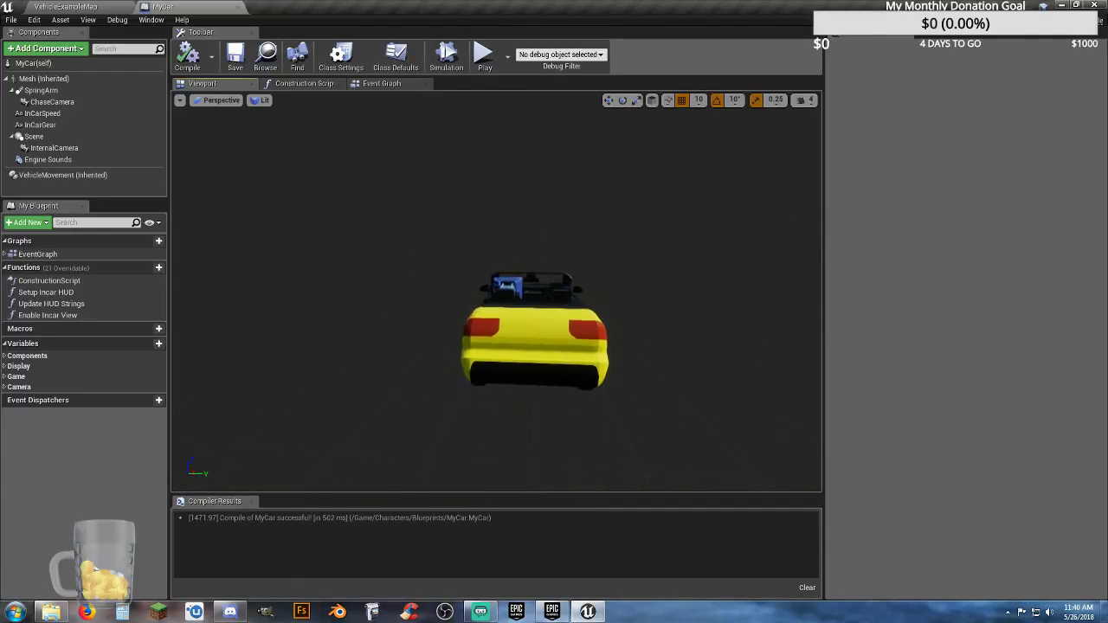
pyautogui.scroll(3, 460, 299)
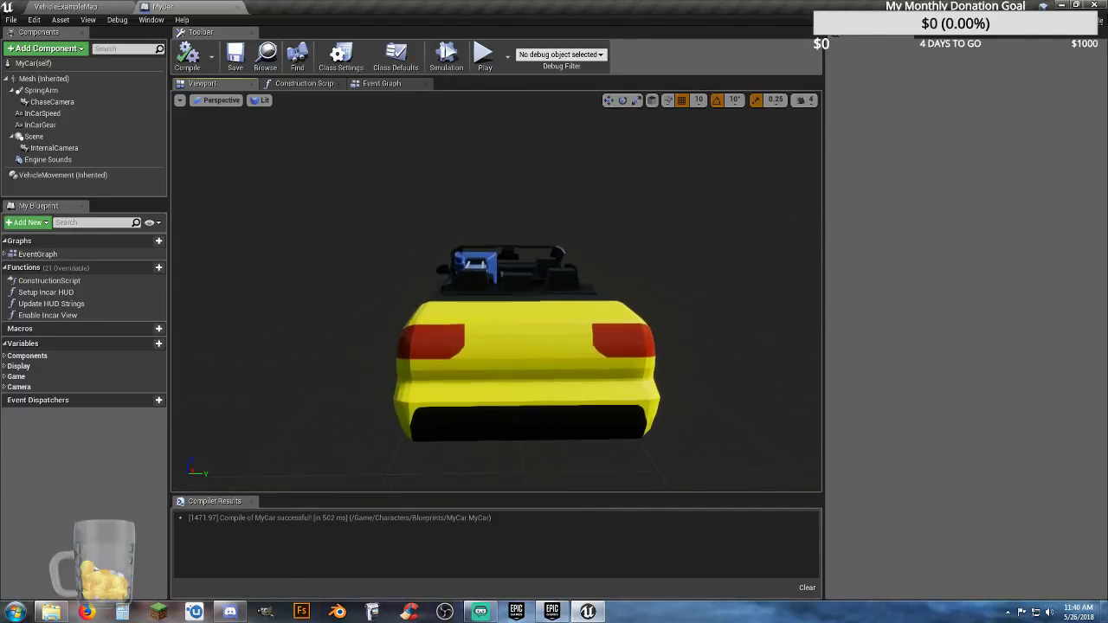
# Add a Point Light component to MyCar's Mesh, keeping the default name PointLight
pyautogui.click(631, 332)
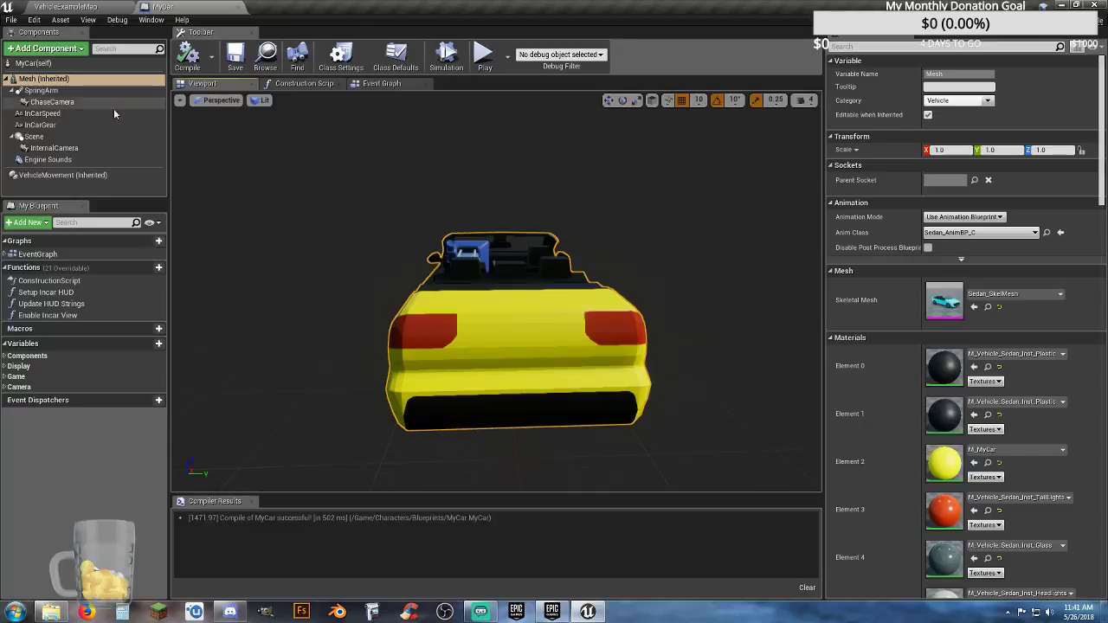
pyautogui.moveTo(52, 82)
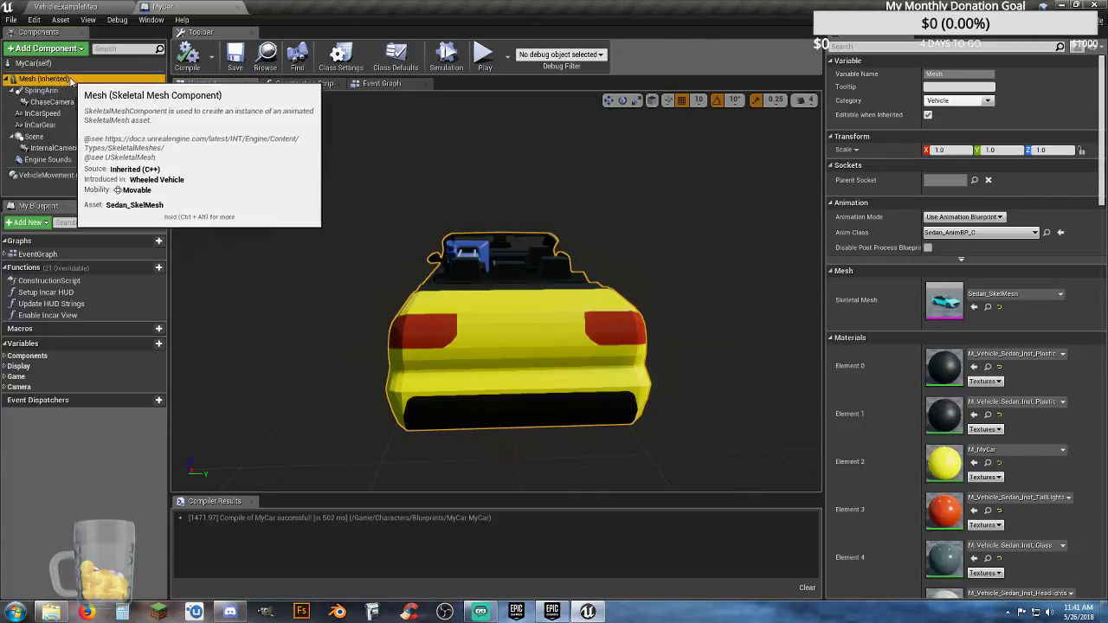
pyautogui.click(45, 49)
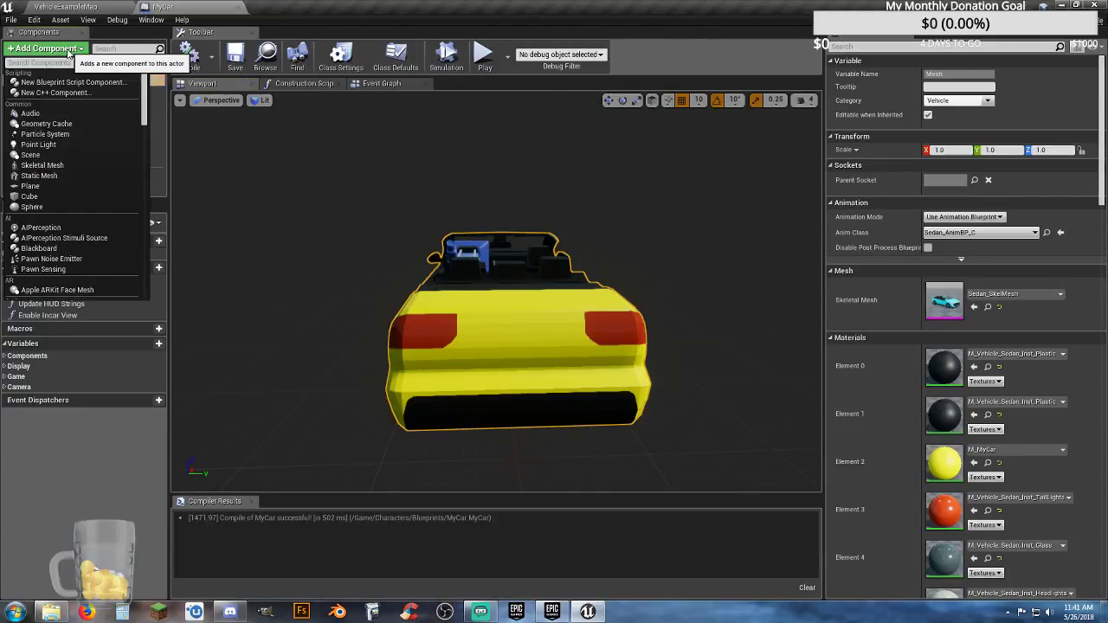
pyautogui.click(50, 147)
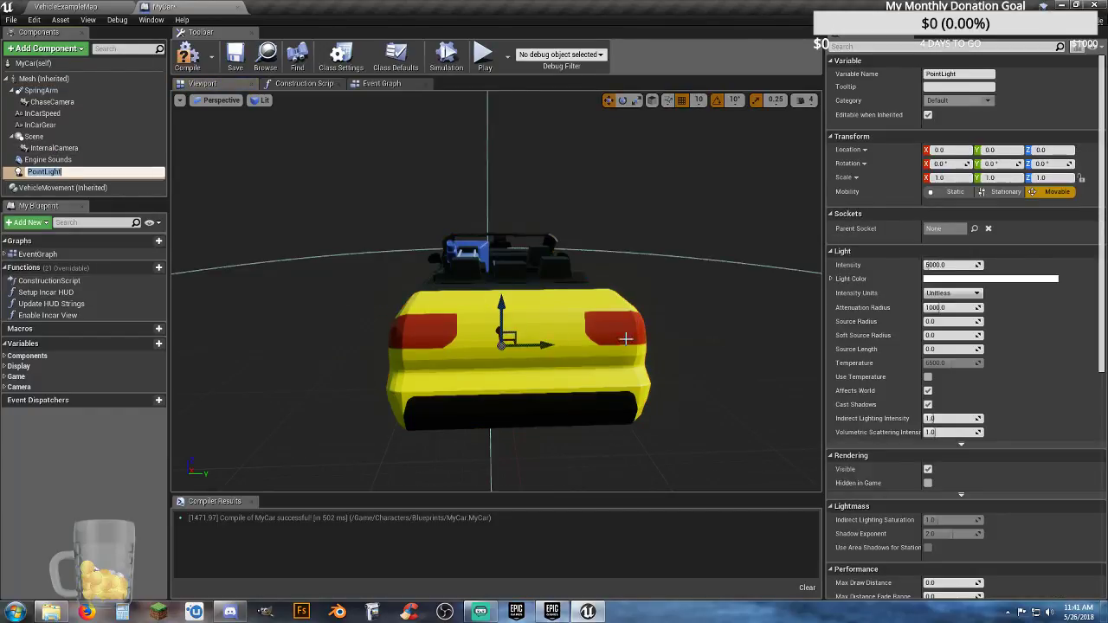
pyautogui.press('Return')
# Move the point light behind the car's rear end, to X -250 and Z 110
pyautogui.moveTo(553, 313); pyautogui.dragTo(364, 312, button='right')
pyautogui.press('d')
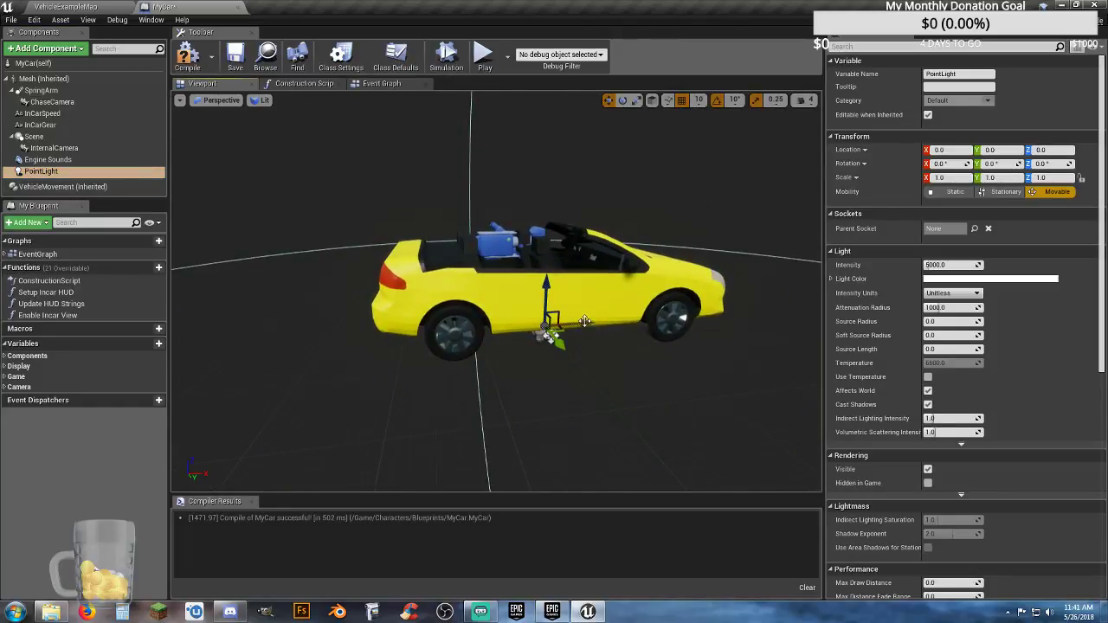
pyautogui.moveTo(586, 322); pyautogui.dragTo(362, 288)
pyautogui.press('a')
pyautogui.moveTo(363, 289); pyautogui.dragTo(436, 319, button='right')
pyautogui.press('w')
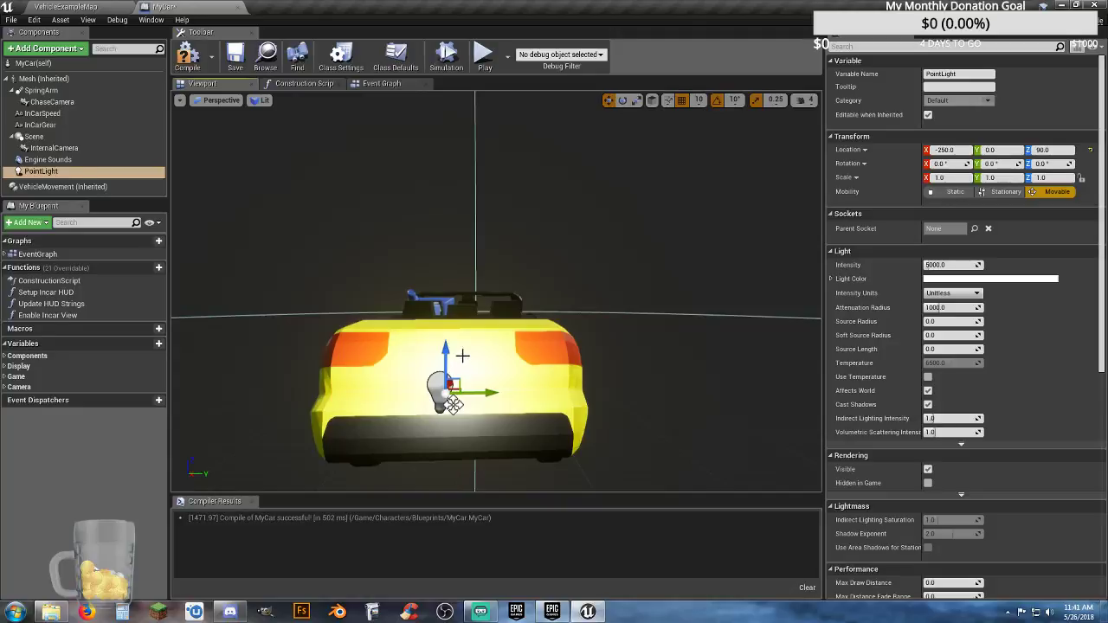
pyautogui.moveTo(444, 352); pyautogui.dragTo(444, 322)
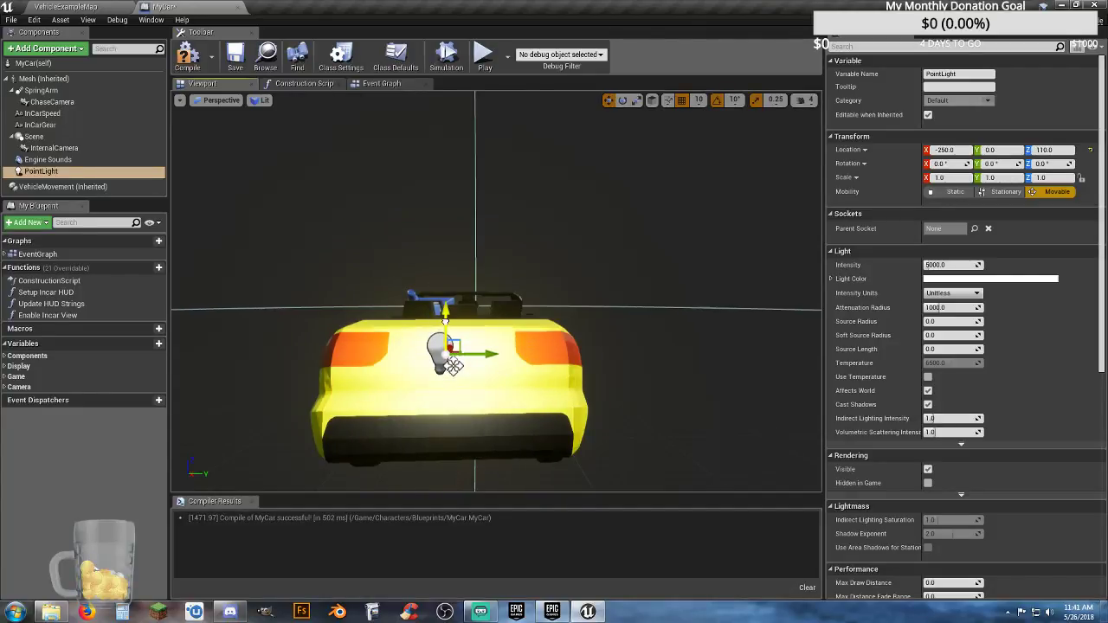
# Shift the point light over to the car's right taillight, at X -220 and Y 60
pyautogui.moveTo(484, 357); pyautogui.dragTo(591, 357)
pyautogui.press('d')
pyautogui.moveTo(591, 389); pyautogui.dragTo(574, 385, button='right')
pyautogui.moveTo(511, 349); pyautogui.dragTo(554, 349)
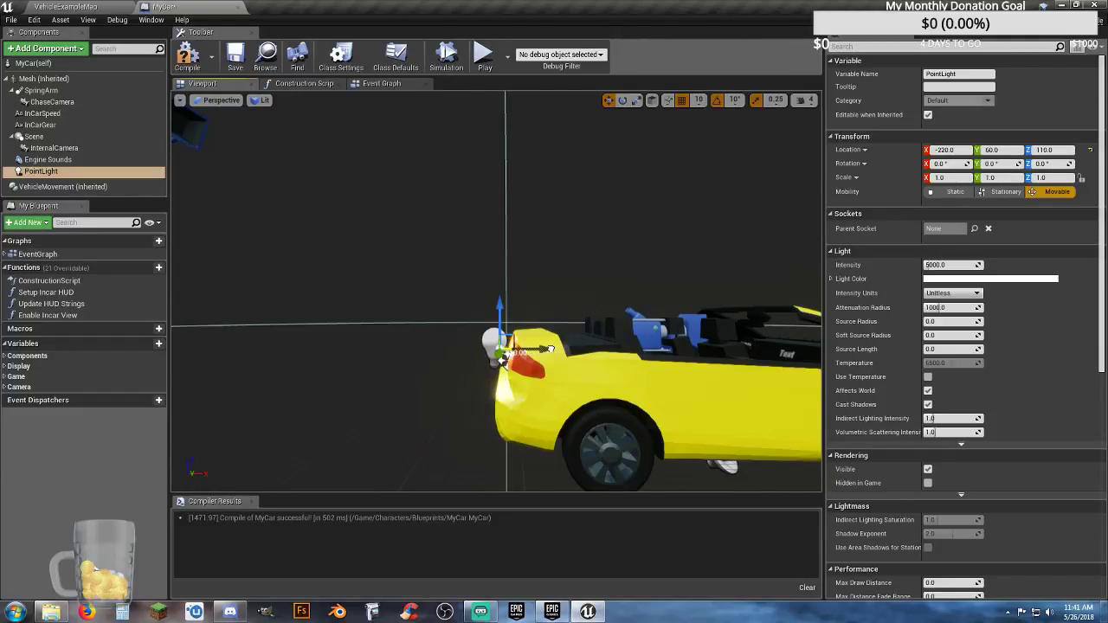
# Examine the point light's placement against the right taillight from the rear, side and close up
pyautogui.press('e')
pyautogui.moveTo(551, 349); pyautogui.dragTo(615, 364, button='right')
pyautogui.press('a')
pyautogui.press('s')
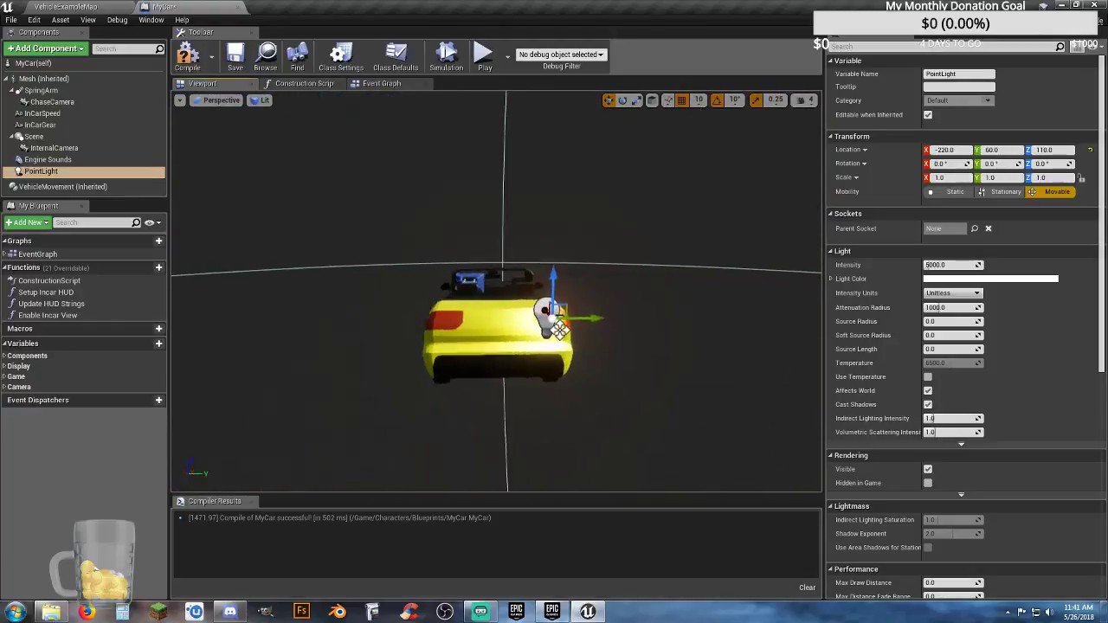
pyautogui.press('w')
pyautogui.moveTo(560, 331); pyautogui.dragTo(520, 376, button='right')
pyautogui.press('a')
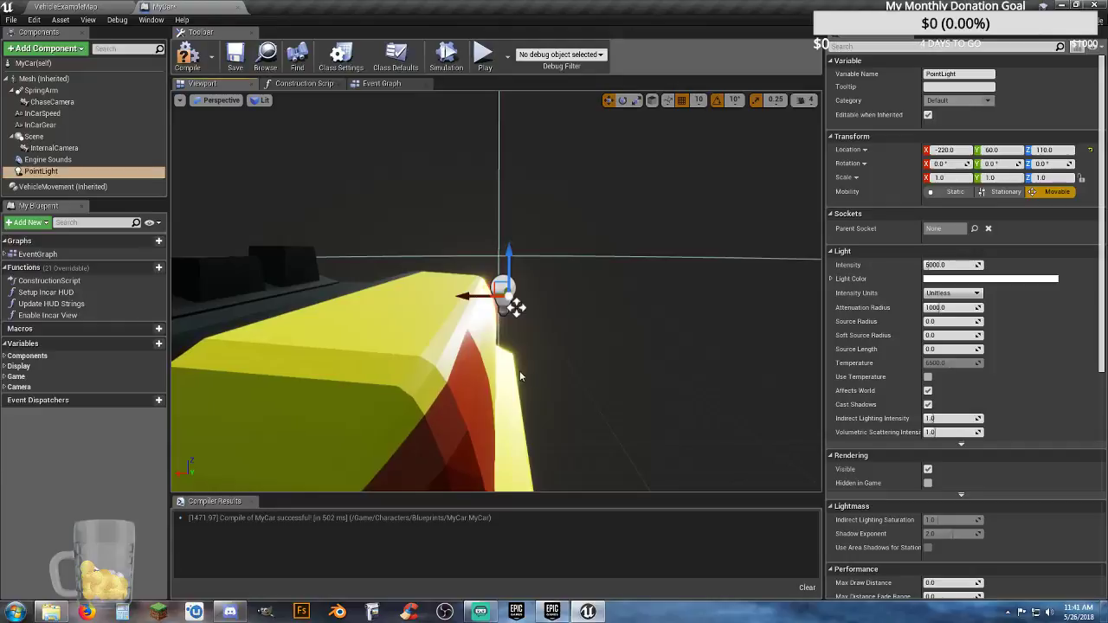
pyautogui.moveTo(516, 307)
pyautogui.mouseDown()
pyautogui.moveTo(499, 309)
pyautogui.moveTo(542, 308)
pyautogui.moveTo(517, 309)
pyautogui.mouseUp()
pyautogui.moveTo(520, 315); pyautogui.dragTo(526, 315, button='right')
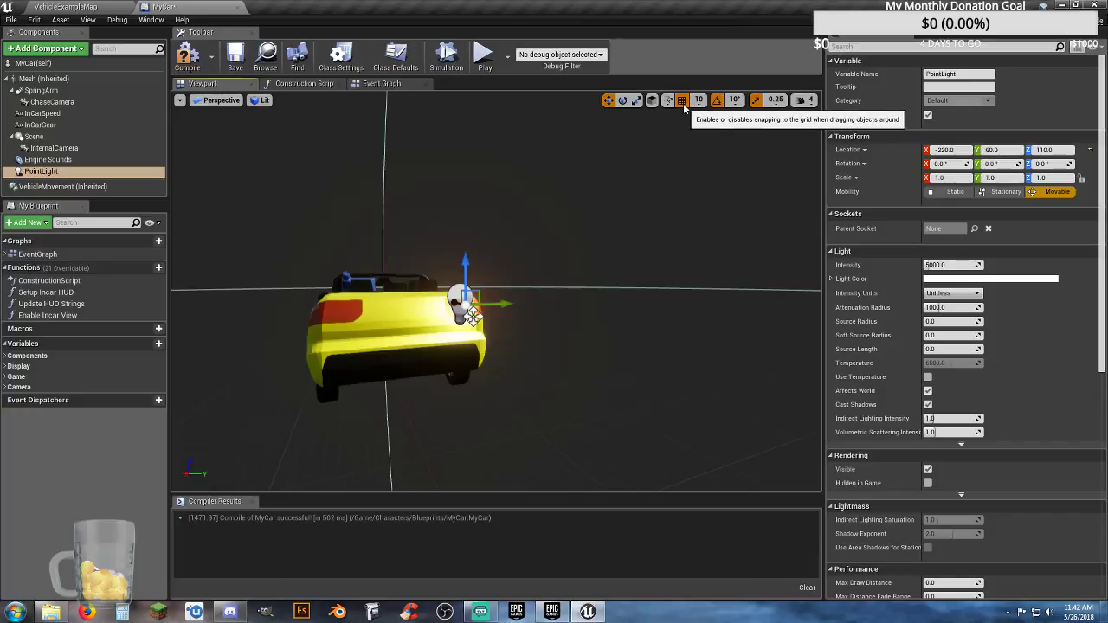
pyautogui.moveTo(628, 277); pyautogui.dragTo(624, 304, button='right')
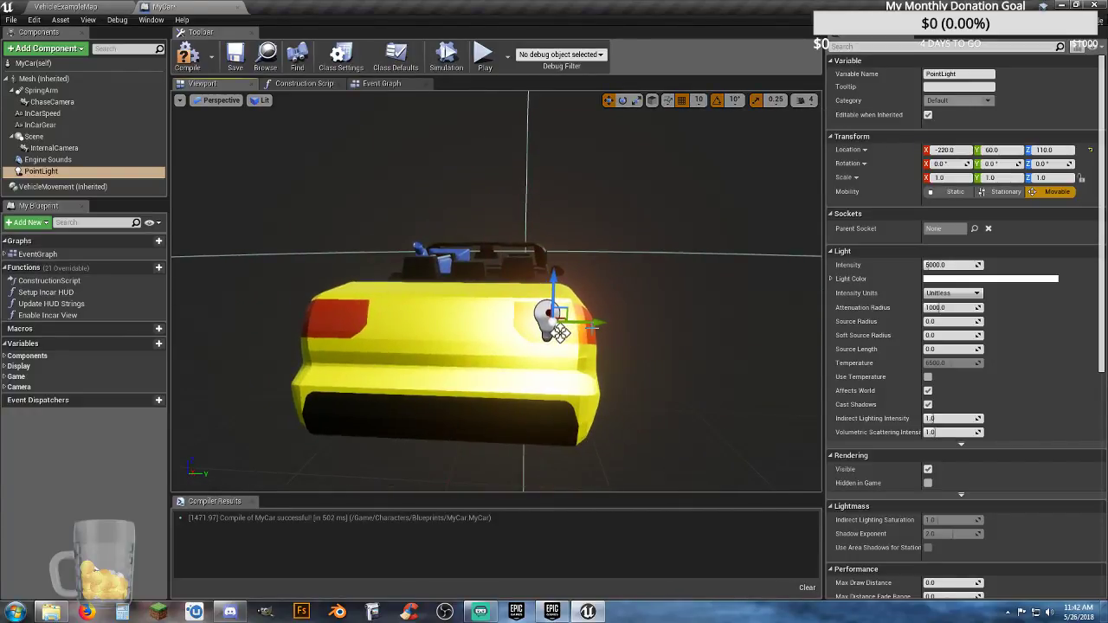
# Set the point light's Light Color to pure red, FF0000FF, and check its glow on the car's rear
pyautogui.click(982, 280)
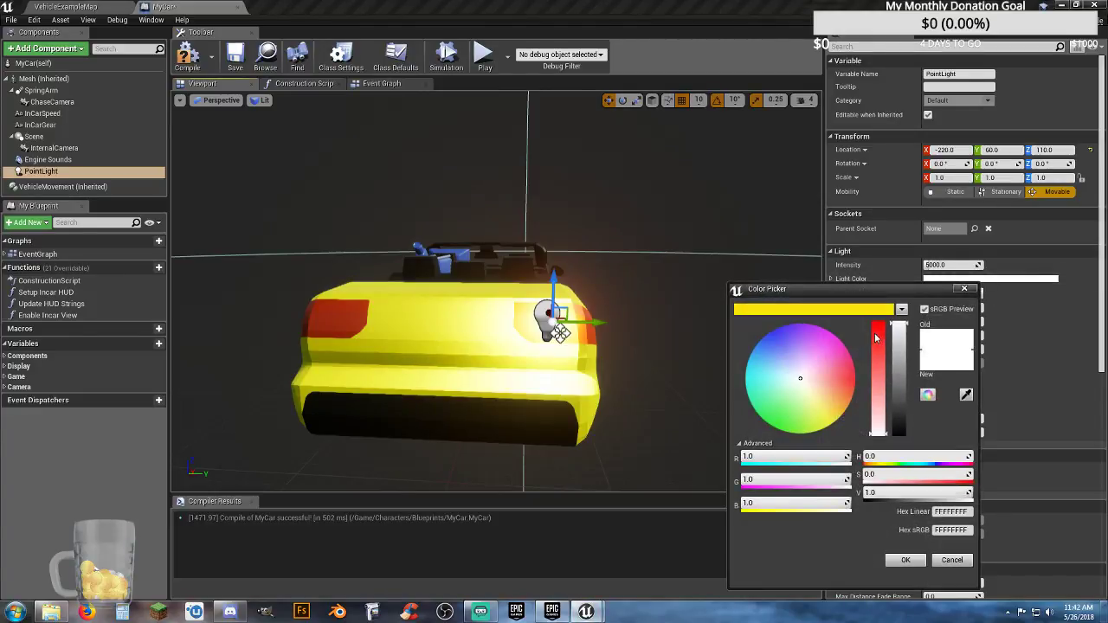
pyautogui.moveTo(876, 338); pyautogui.dragTo(877, 295)
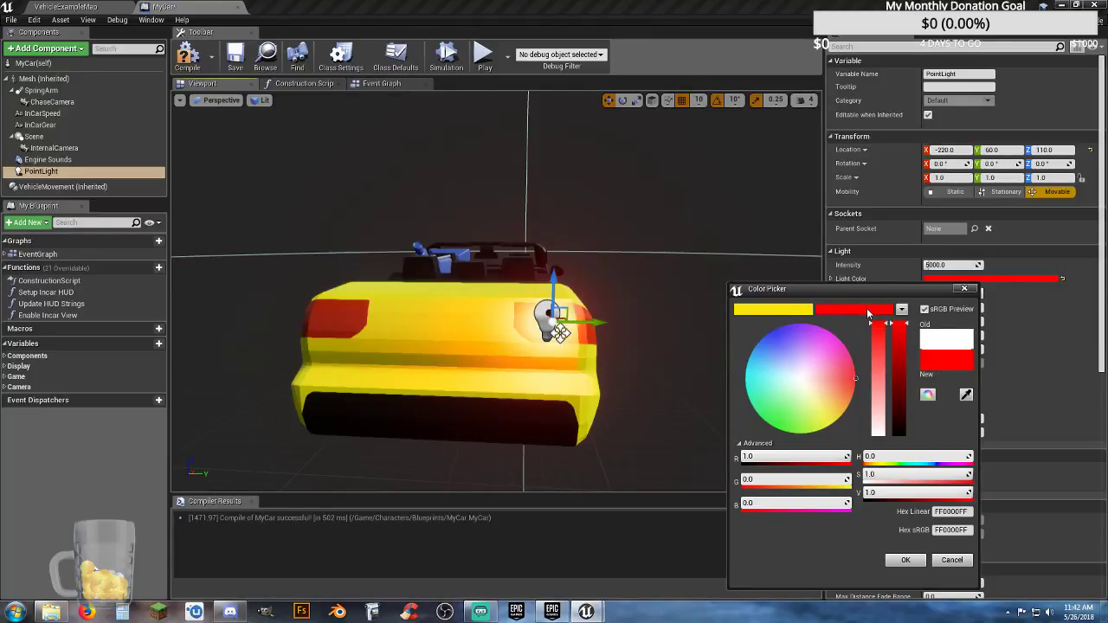
pyautogui.click(906, 561)
pyautogui.moveTo(643, 370); pyautogui.dragTo(554, 371, button='right')
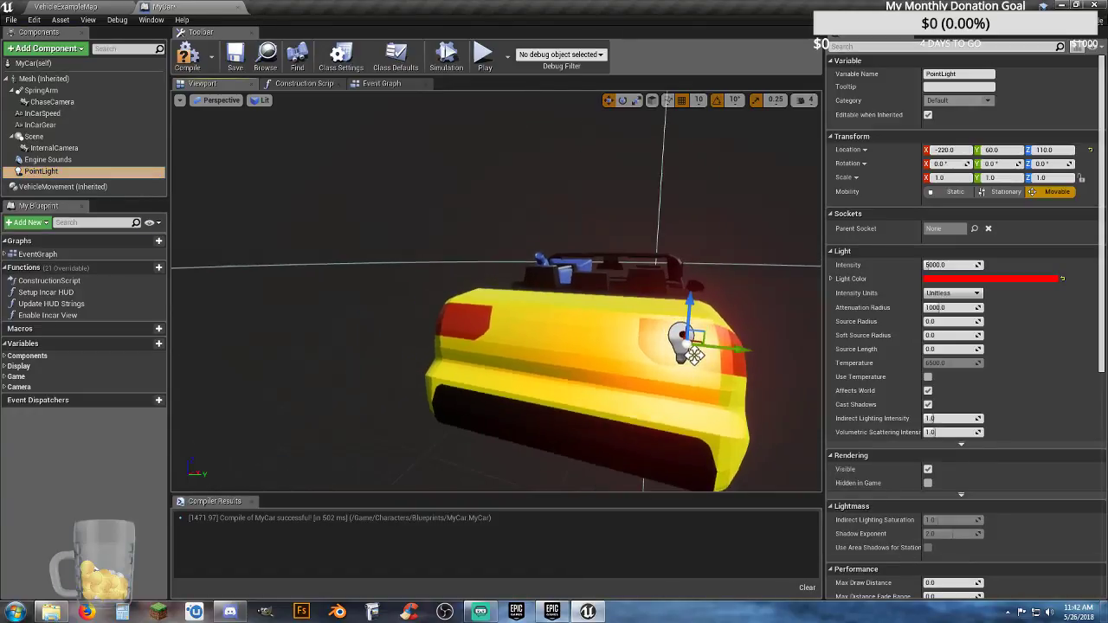
pyautogui.moveTo(694, 356); pyautogui.dragTo(724, 365, button='right')
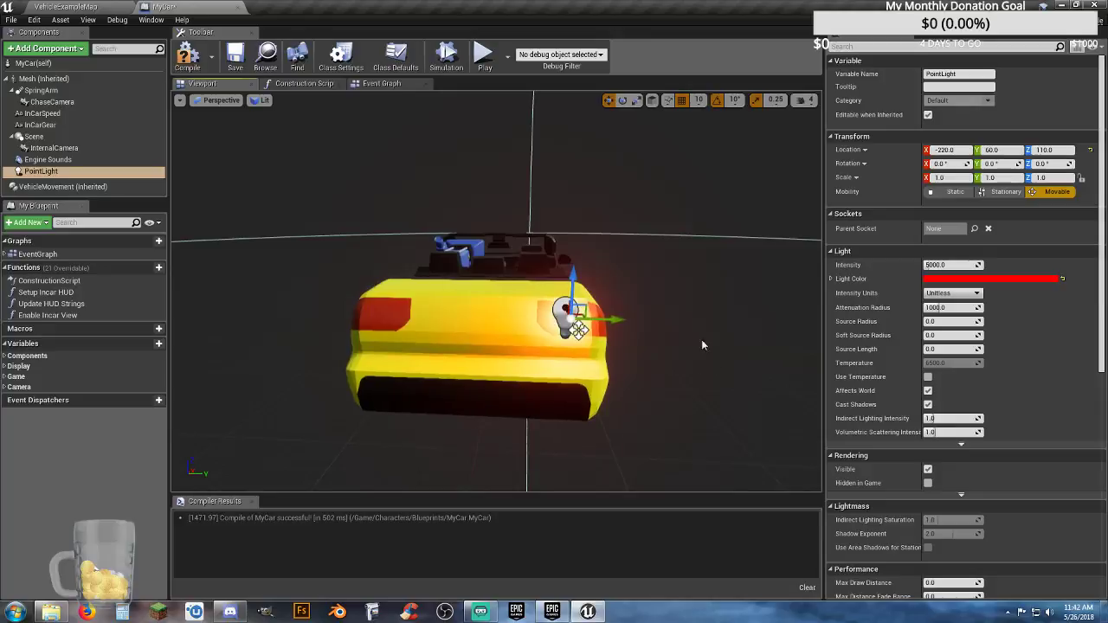
# Duplicate the red point light and move the copy to the car's left taillight at Y -50
pyautogui.click(40, 171)
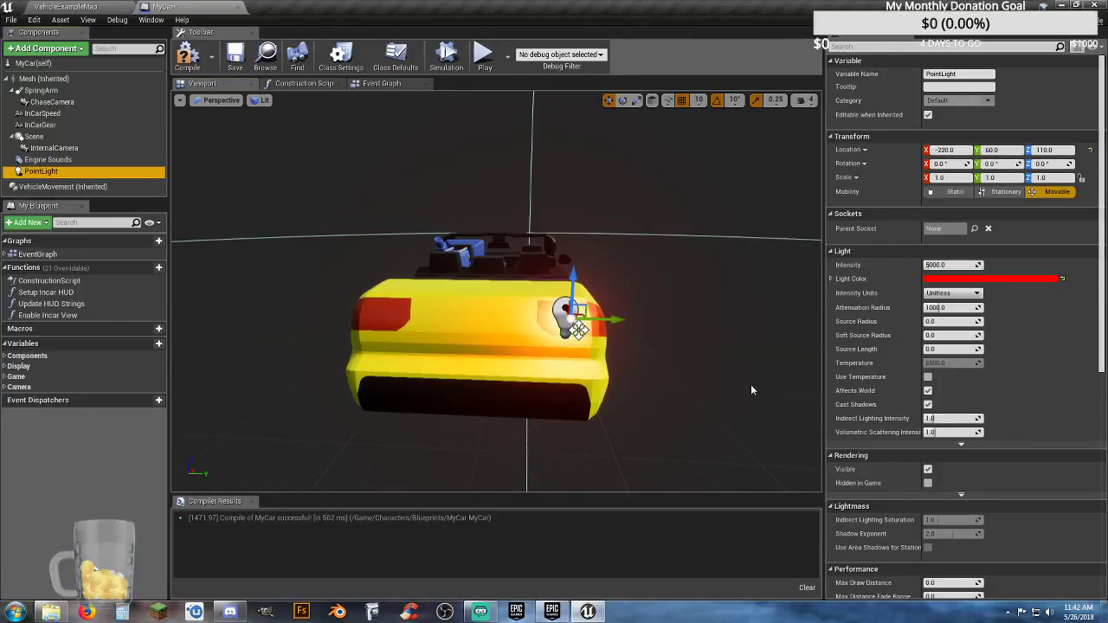
pyautogui.hotkey('ctrl', 'w')
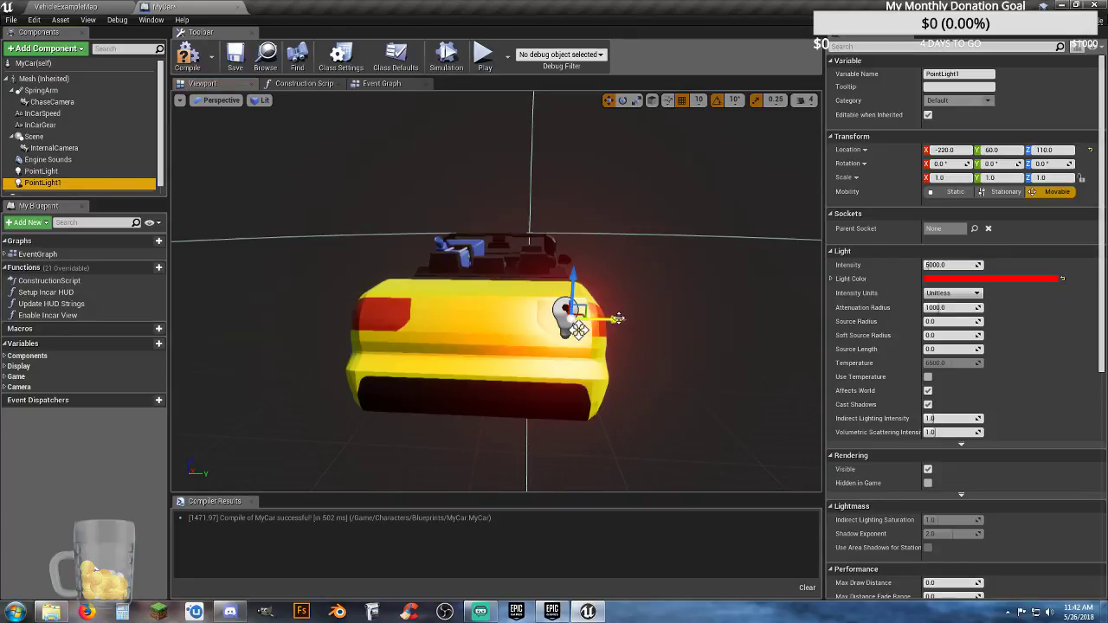
pyautogui.moveTo(616, 318); pyautogui.dragTo(430, 312)
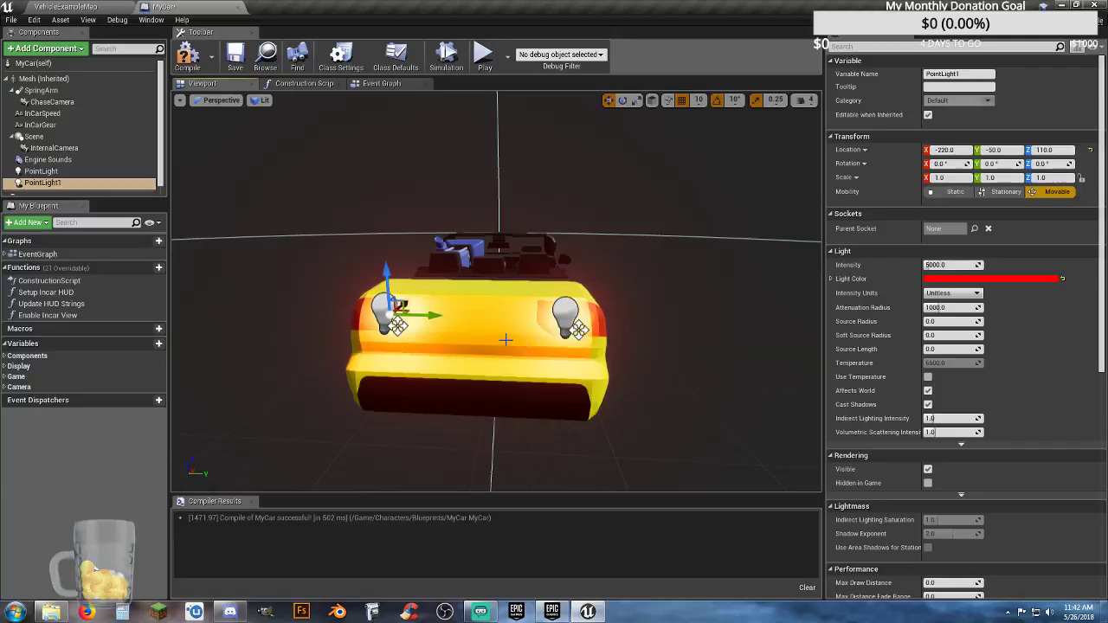
pyautogui.moveTo(506, 341); pyautogui.dragTo(546, 333, button='right')
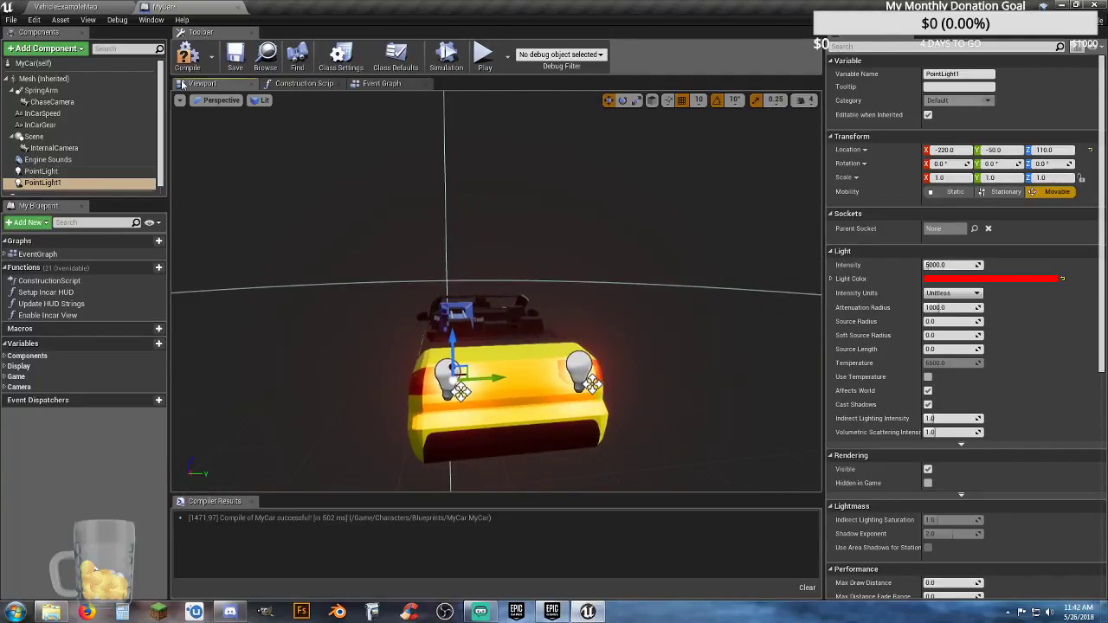
# Compile and save MyCar, and return to the VehicleExampleMap level
pyautogui.click(201, 59)
pyautogui.click(235, 57)
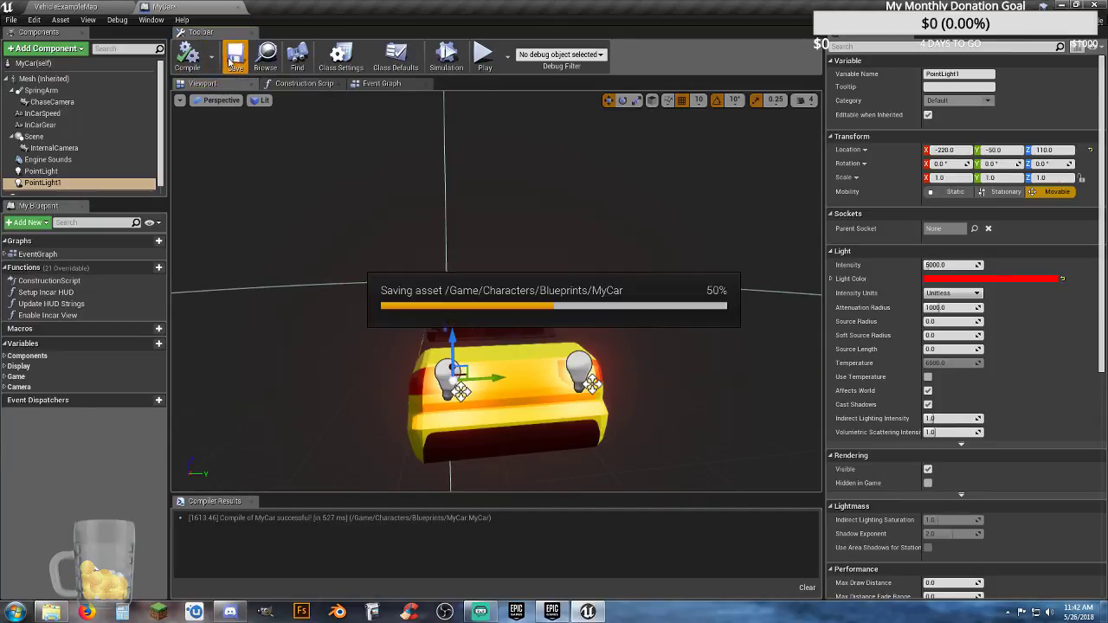
pyautogui.click(99, 10)
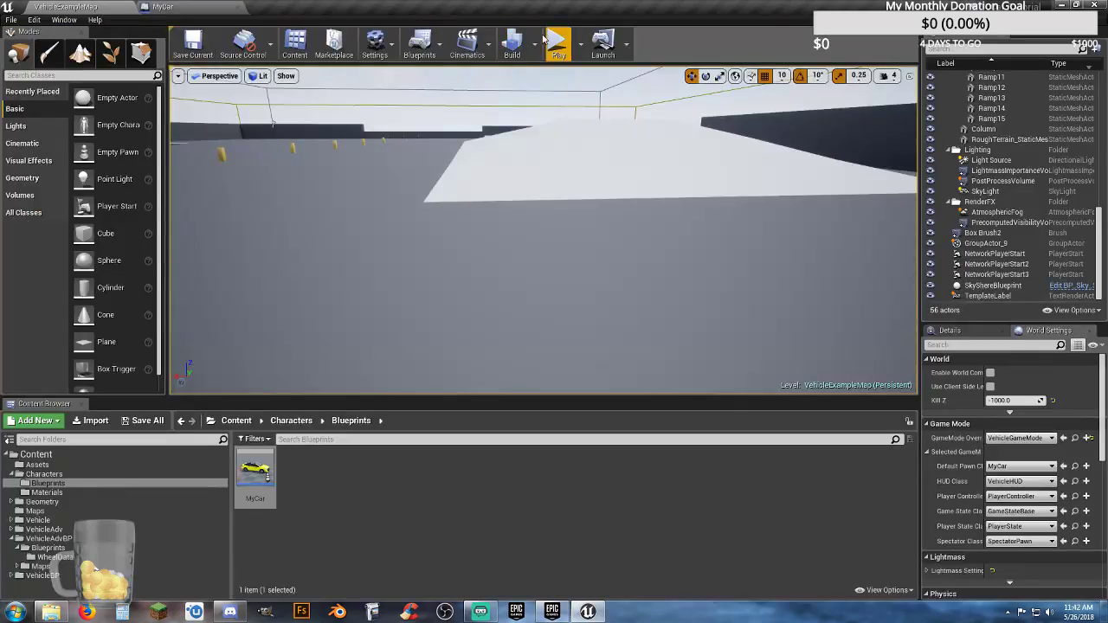
# Play the level and drive MyCar forward and to the left to test the red rear lights
pyautogui.click(557, 41)
pyautogui.press('w')
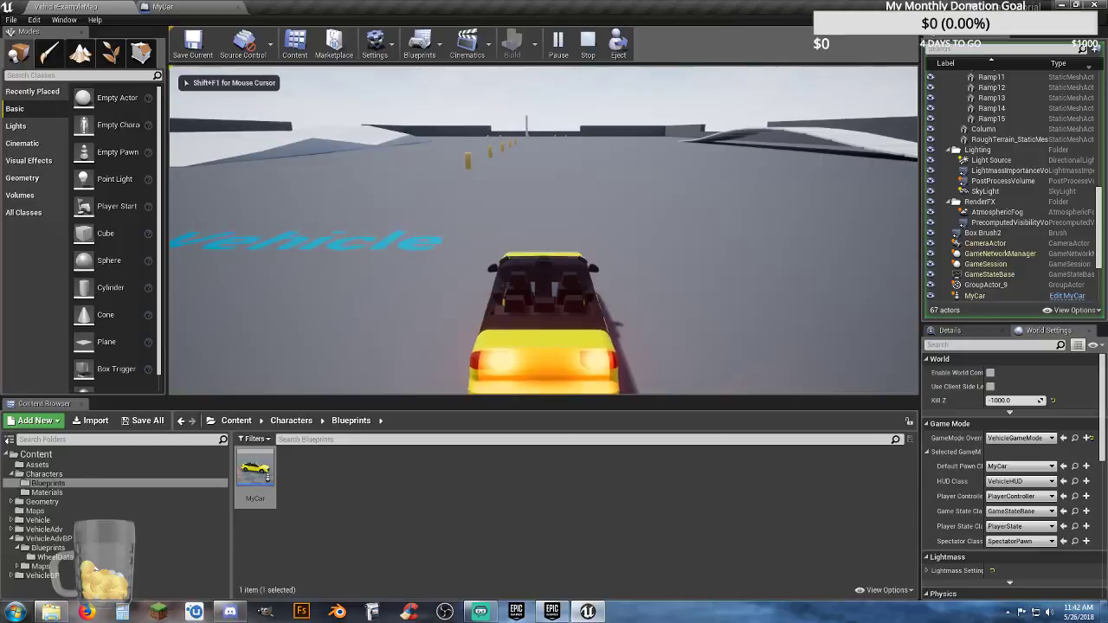
pyautogui.press('a')
pyautogui.press('w')
pyautogui.press('a')
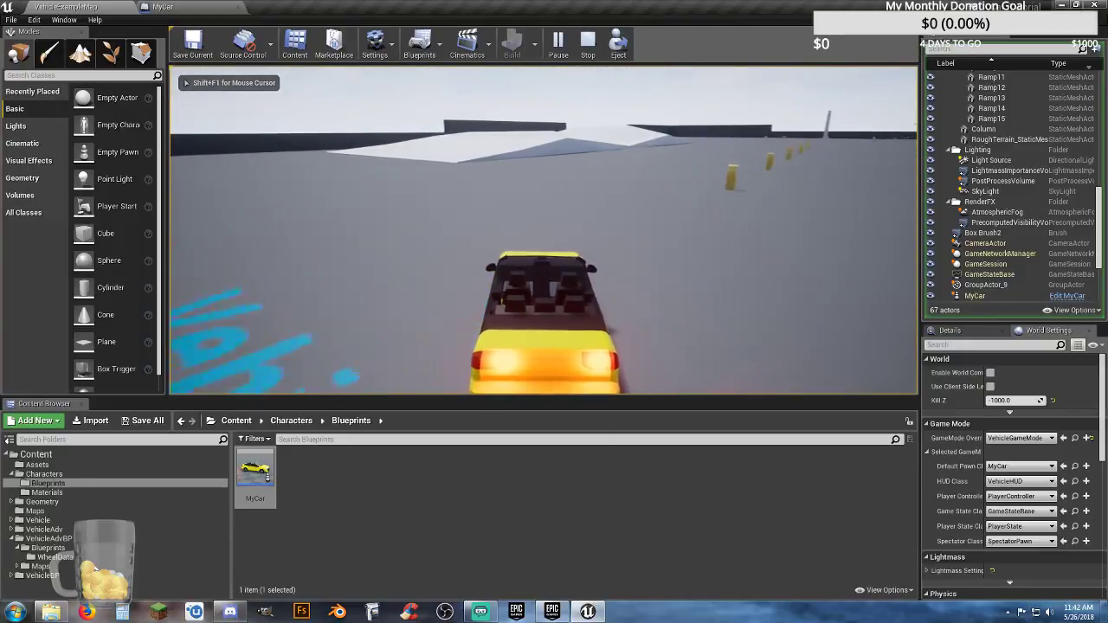
# Drive the yellow car over the ramp to check its rear lights, and end the play session
pyautogui.press('w')
pyautogui.press('a')
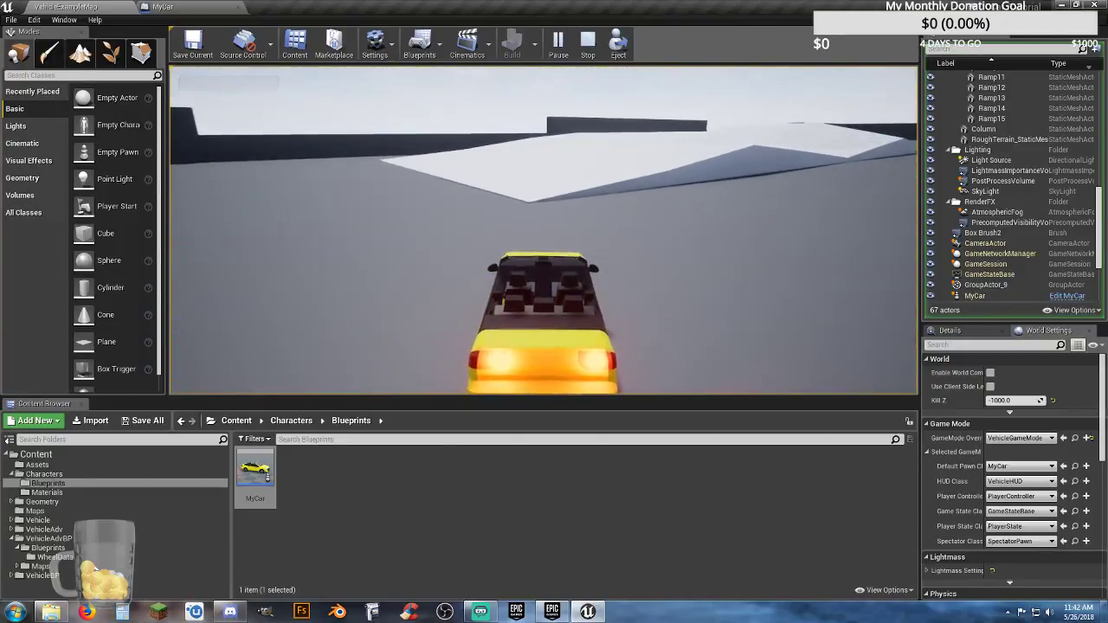
pyautogui.press('w')
pyautogui.press('d')
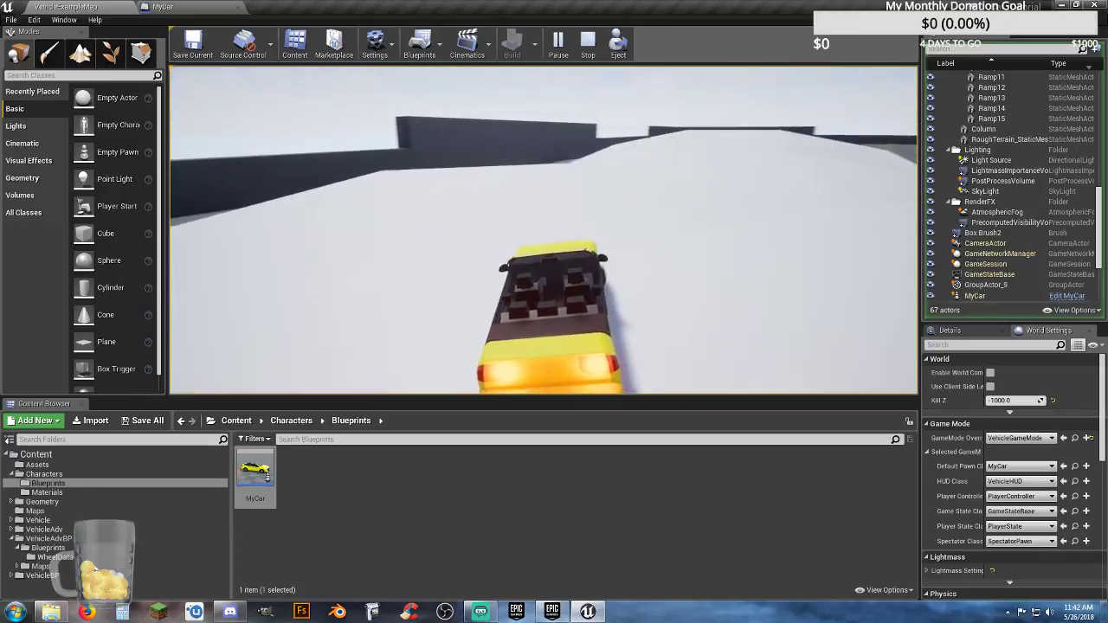
pyautogui.press('w')
pyautogui.press('d')
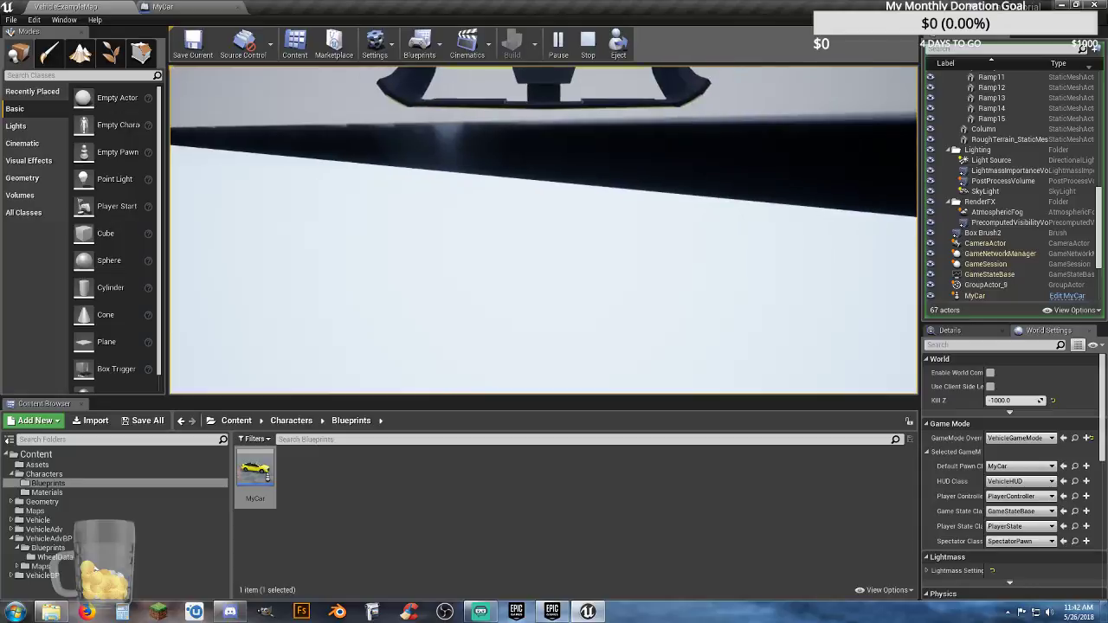
pyautogui.press('Escape')
pyautogui.moveTo(534, 267); pyautogui.dragTo(680, 176, button='right')
pyautogui.moveTo(515, 201); pyautogui.dragTo(522, 194, button='right')
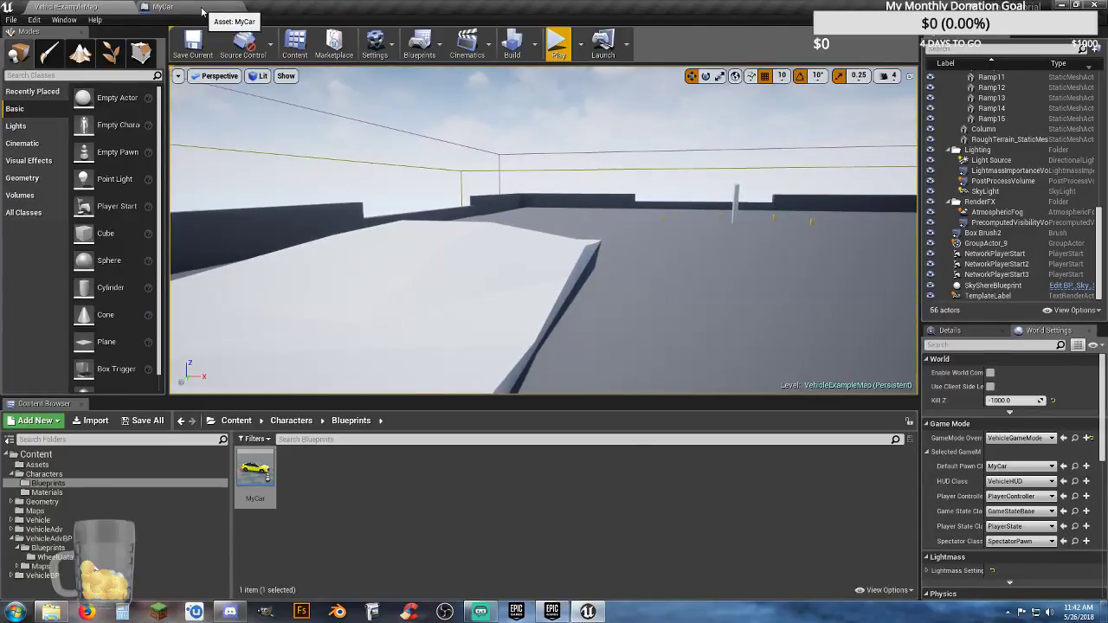
# Open the MyCar blueprint's Event Graph and examine its Update, Audio and internal camera movement node groups
pyautogui.click(200, 8)
pyautogui.moveTo(616, 333); pyautogui.dragTo(615, 329, button='right')
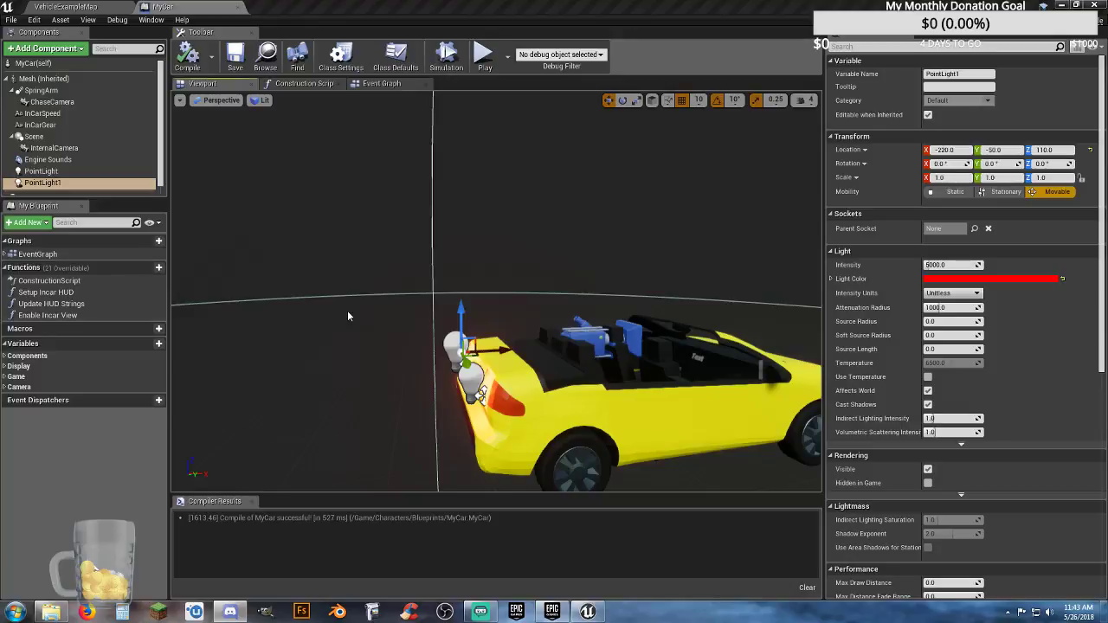
pyautogui.click(378, 84)
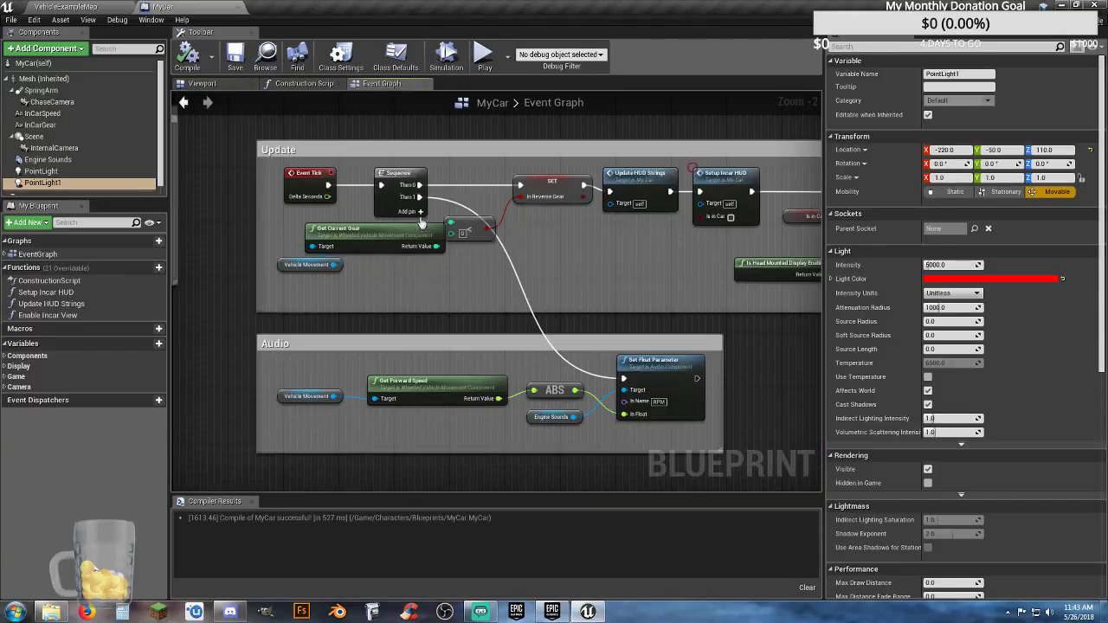
pyautogui.moveTo(396, 278); pyautogui.dragTo(297, 275, button='right')
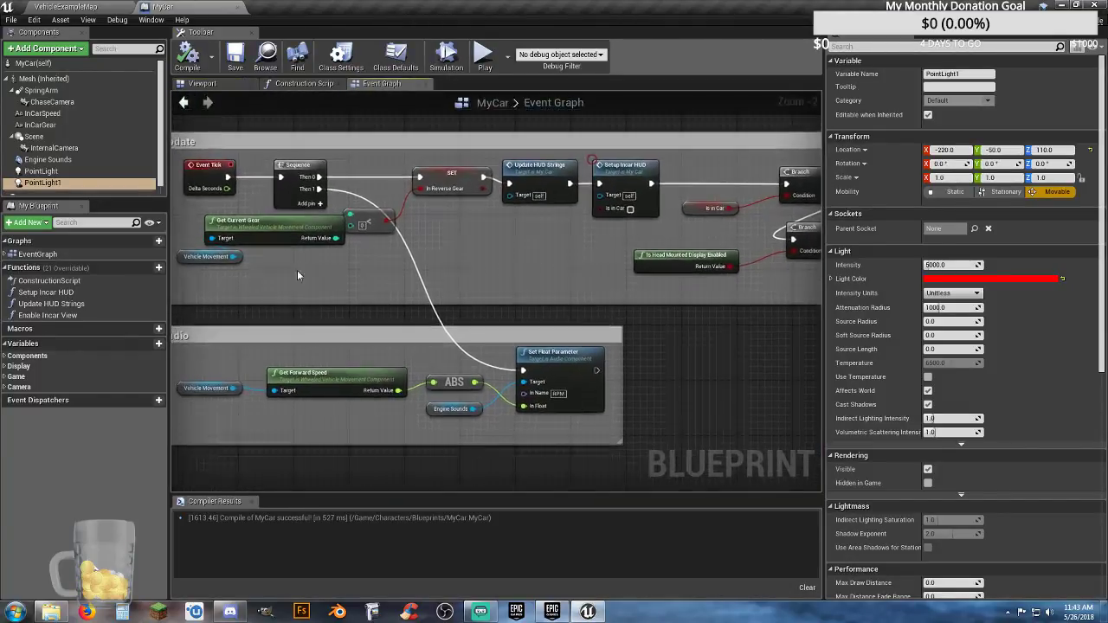
pyautogui.moveTo(291, 194); pyautogui.dragTo(186, 269, button='right')
pyautogui.moveTo(617, 314); pyautogui.dragTo(272, 316, button='right')
pyautogui.moveTo(524, 346); pyautogui.dragTo(446, 353, button='right')
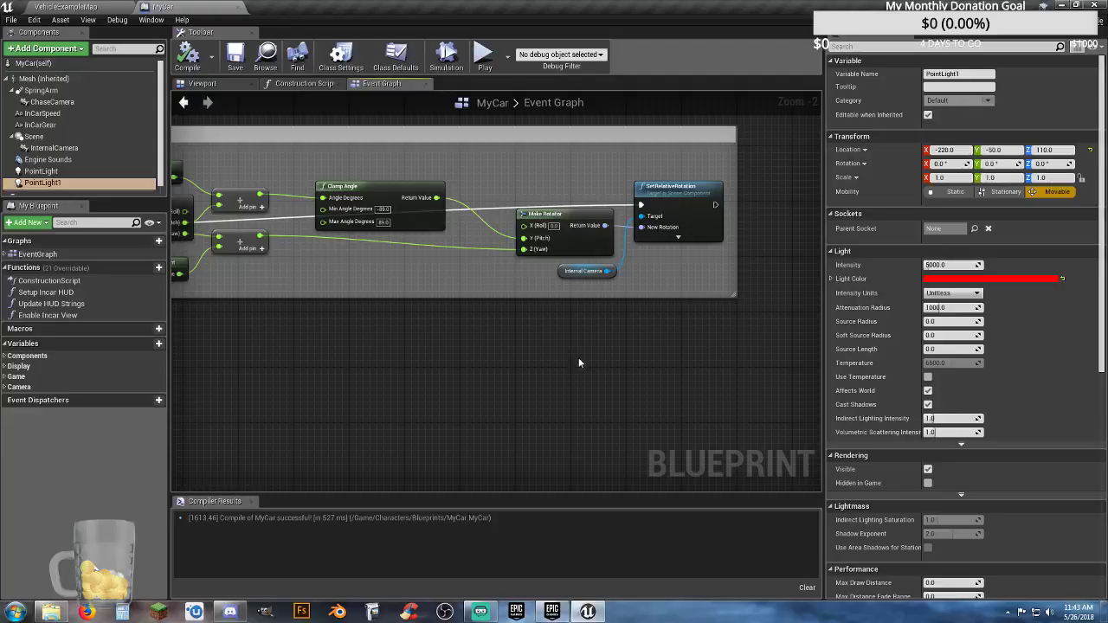
pyautogui.moveTo(578, 358); pyautogui.dragTo(821, 371, button='right')
pyautogui.moveTo(430, 385); pyautogui.dragTo(790, 375, button='right')
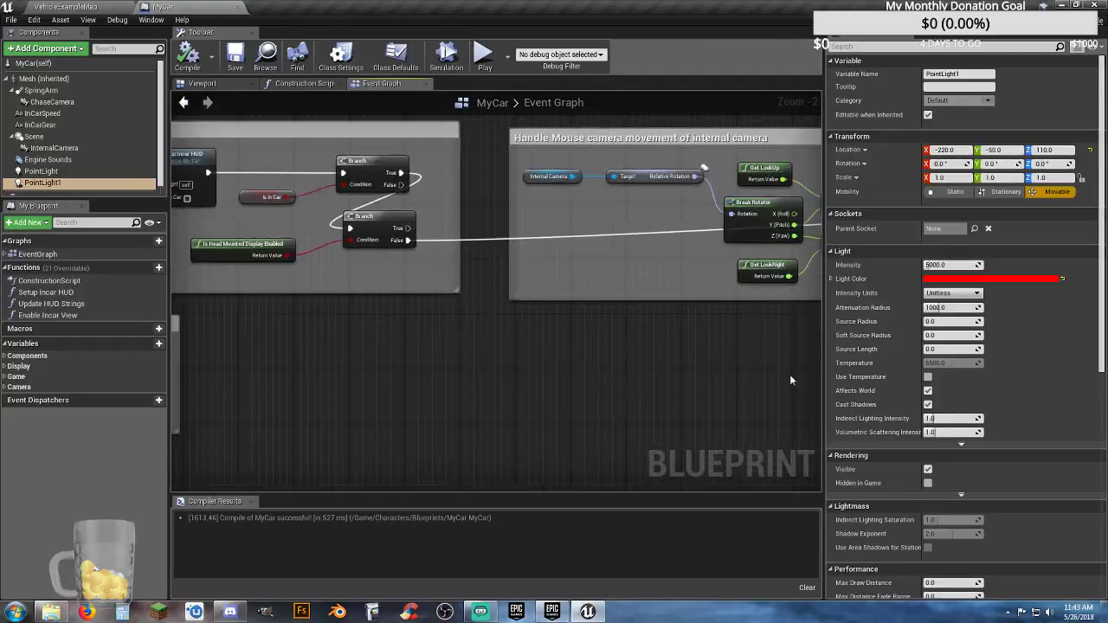
pyautogui.moveTo(312, 363); pyautogui.dragTo(695, 380, button='right')
pyautogui.moveTo(330, 319); pyautogui.dragTo(560, 354, button='right')
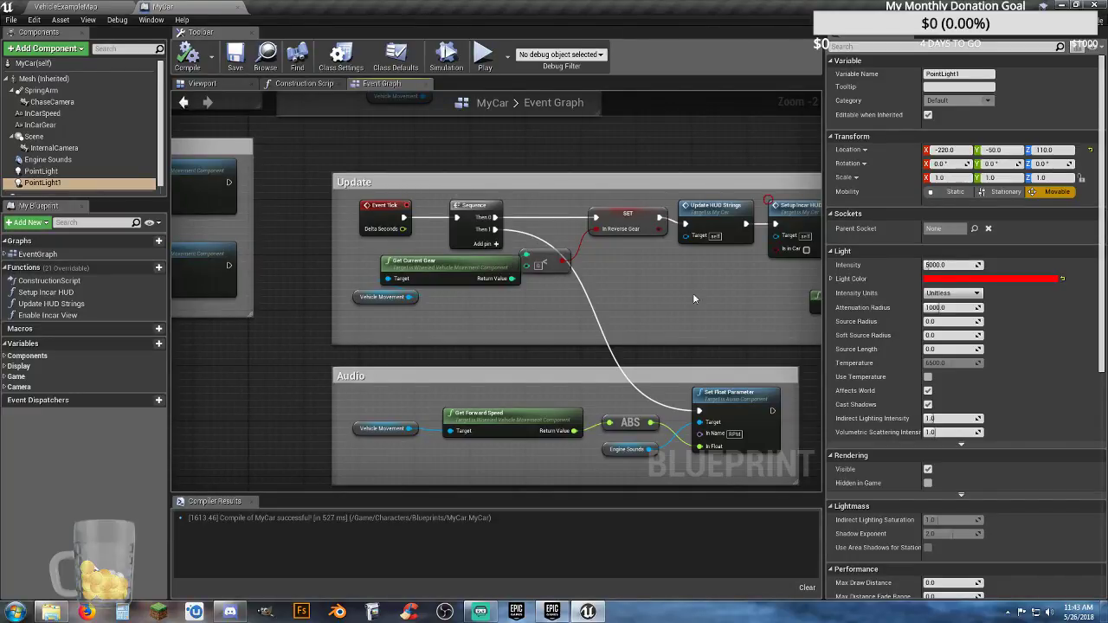
pyautogui.moveTo(695, 293); pyautogui.dragTo(160, 242, button='right')
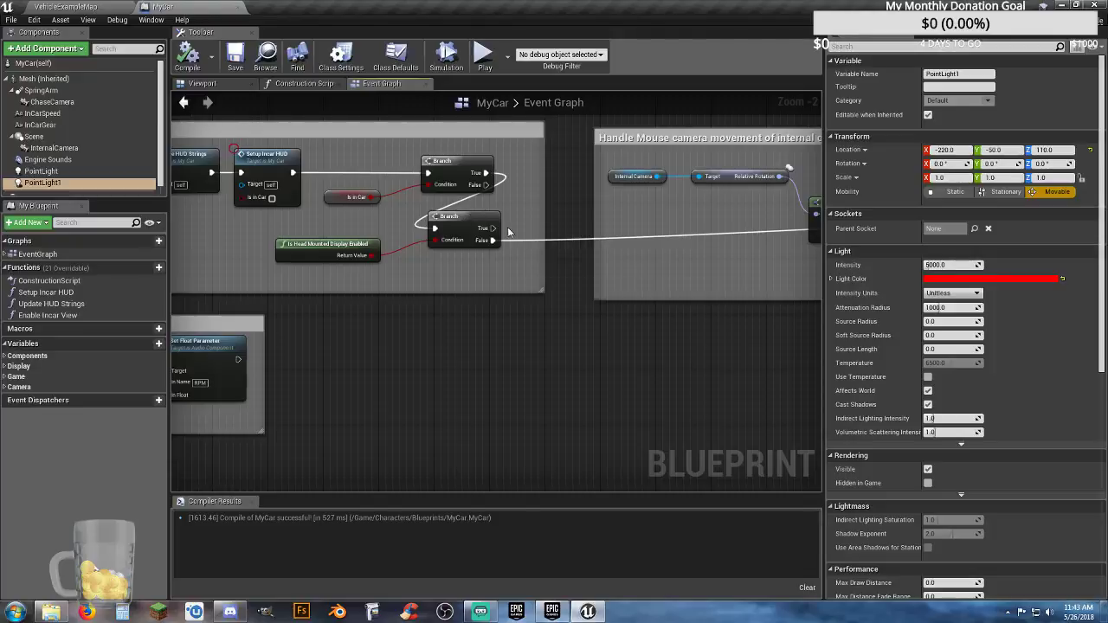
pyautogui.moveTo(726, 247); pyautogui.dragTo(450, 316, button='right')
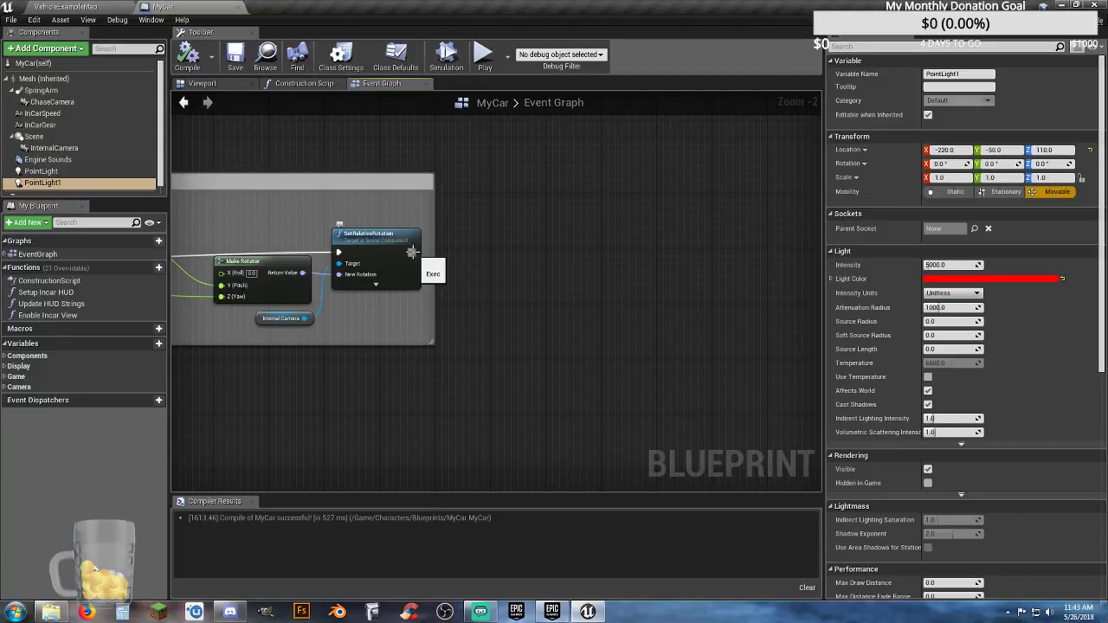
pyautogui.moveTo(339, 370); pyautogui.dragTo(622, 348, button='right')
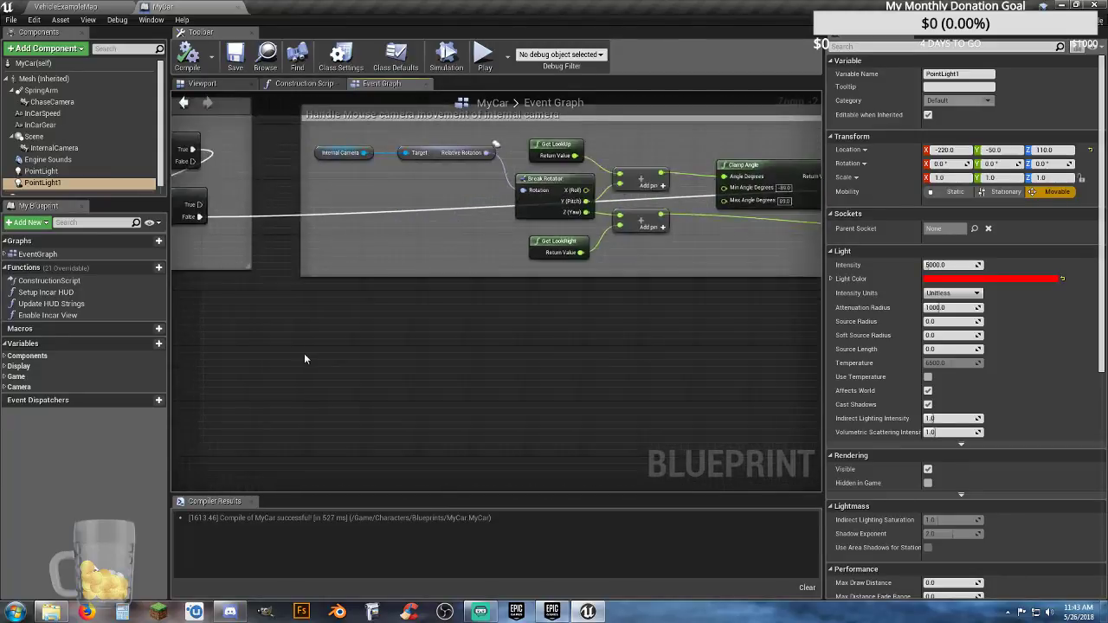
pyautogui.moveTo(305, 357); pyautogui.dragTo(282, 376, button='right')
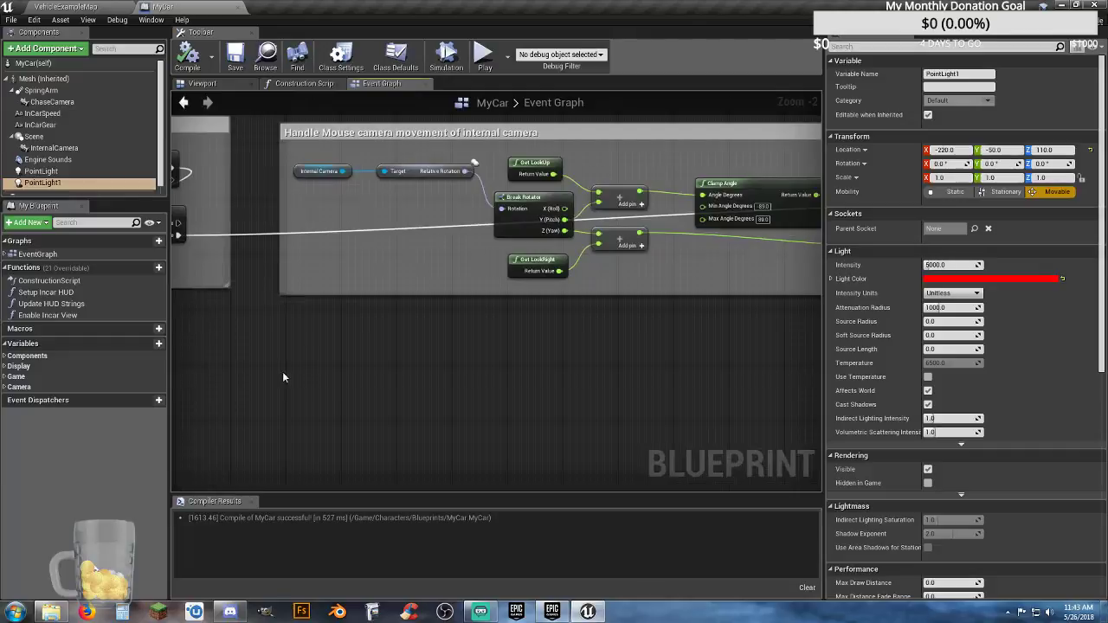
# Add a custom event named Brake Lights in the empty graph area below the internal camera movement group
pyautogui.rightClick(351, 355)
pyautogui.write('custom')
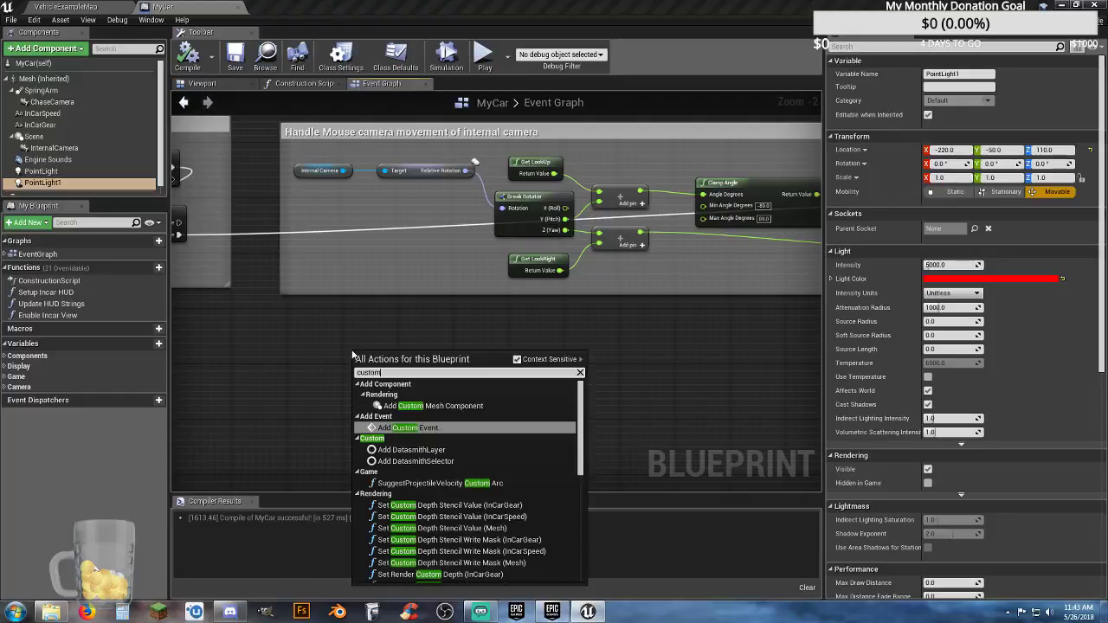
pyautogui.press('Return')
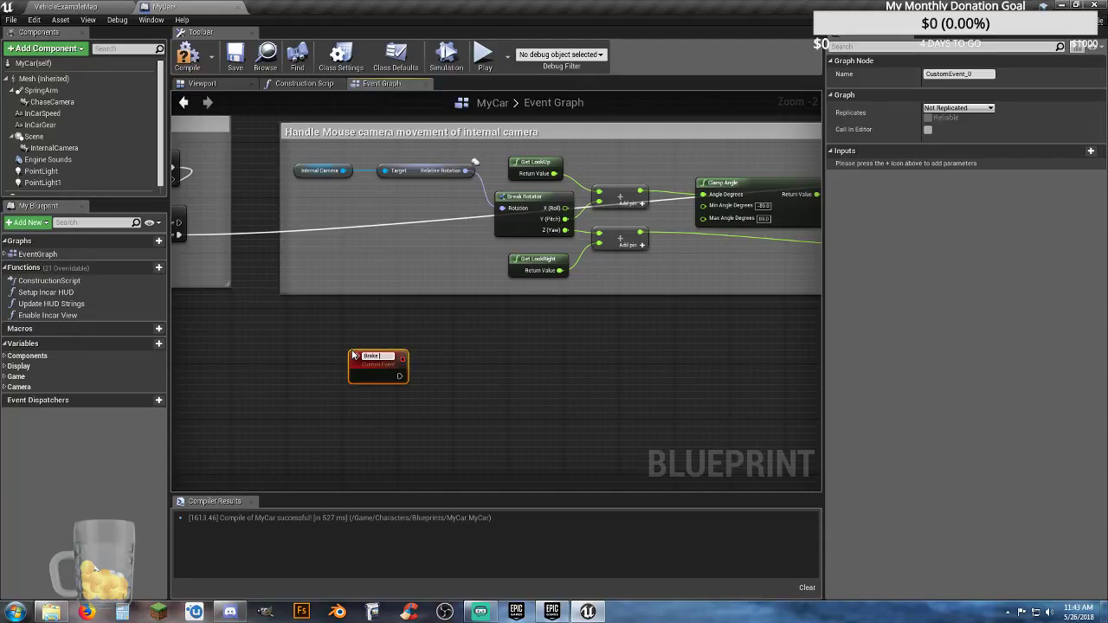
pyautogui.write('Brake Lights')
pyautogui.press('Return')
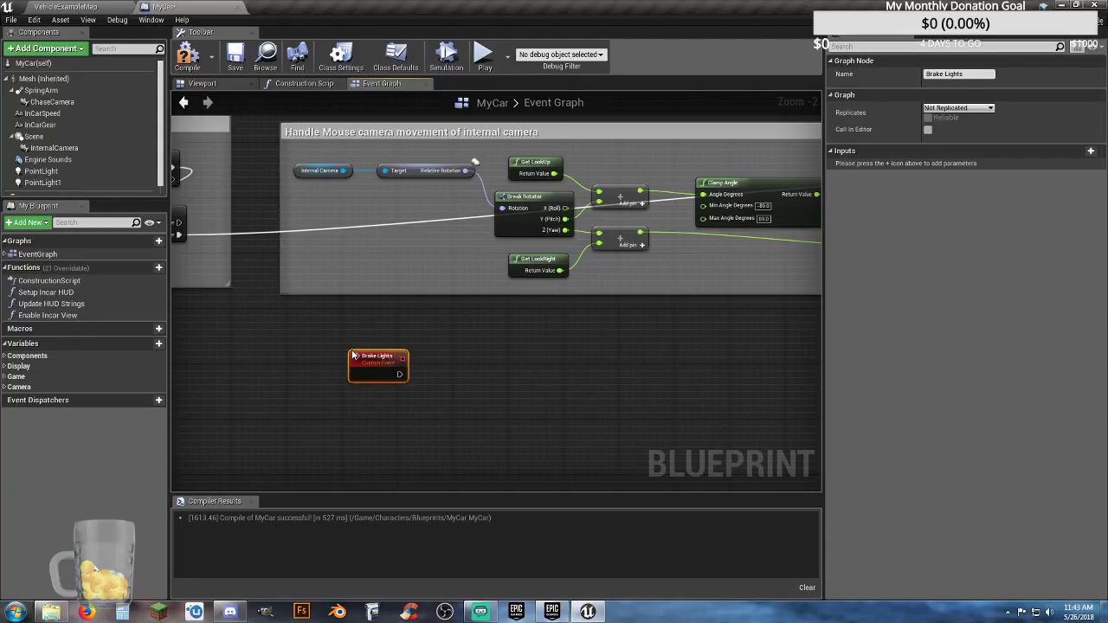
pyautogui.moveTo(327, 420); pyautogui.dragTo(370, 356, button='right')
pyautogui.moveTo(422, 301); pyautogui.dragTo(375, 314)
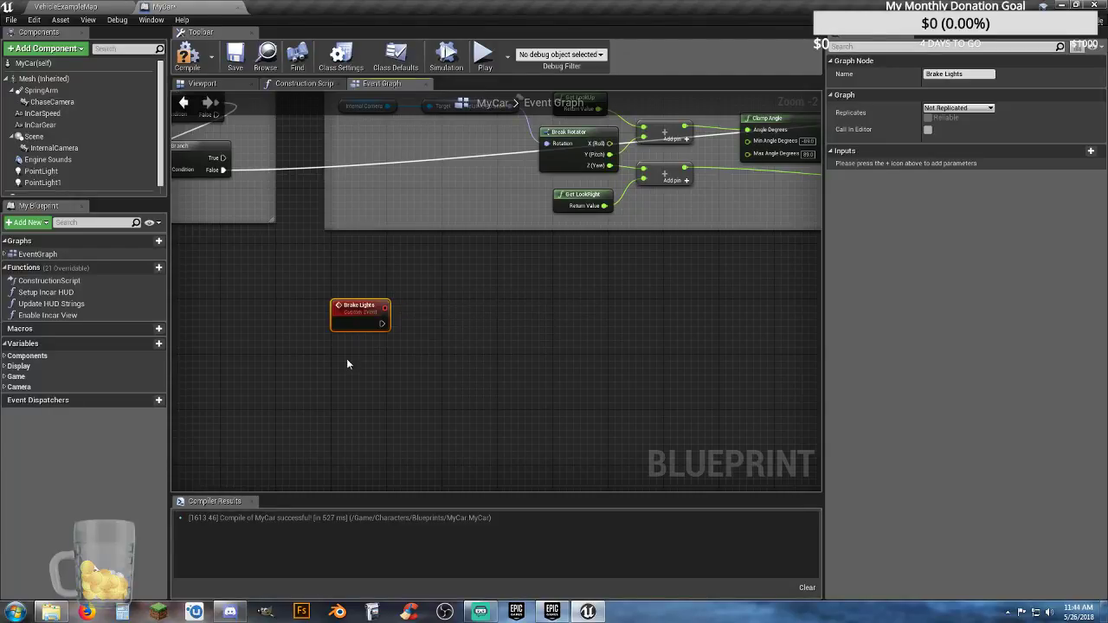
pyautogui.scroll(2, 346, 364)
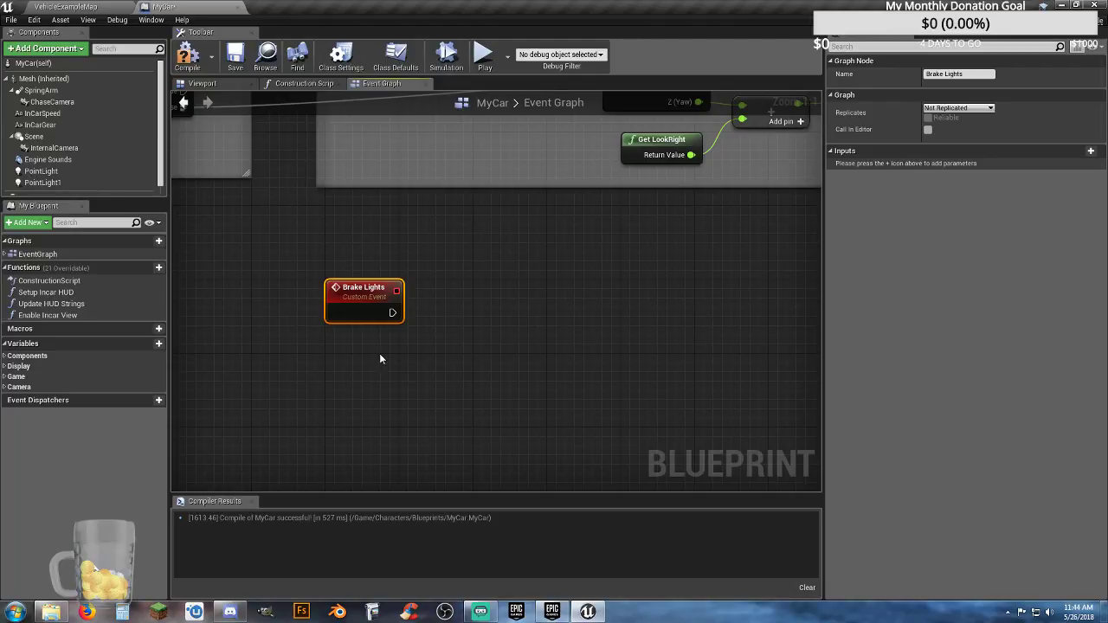
# Turn off Visible for both PointLight and PointLight1, and save the MyCar blueprint
pyautogui.click(60, 173)
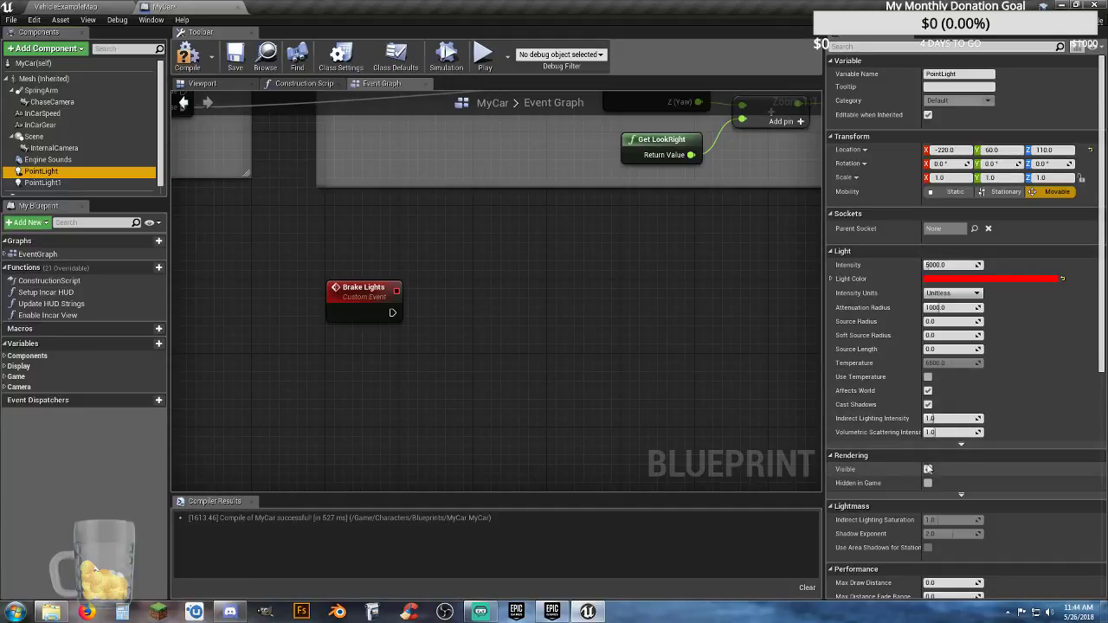
pyautogui.scroll(-2, 877, 464)
pyautogui.scroll(-10, 877, 464)
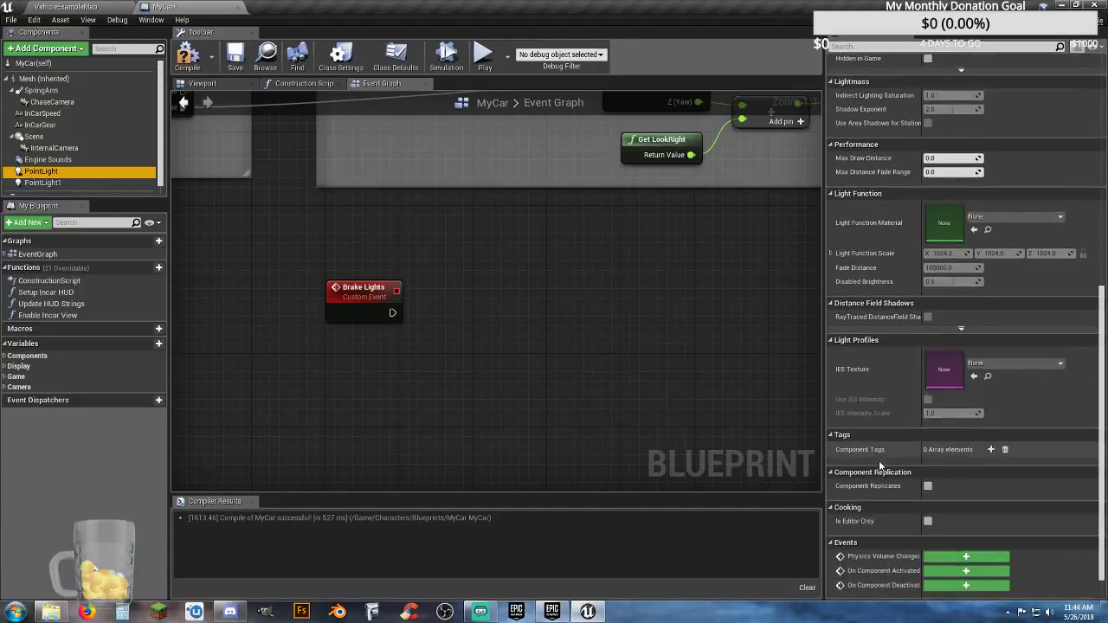
pyautogui.scroll(12, 880, 464)
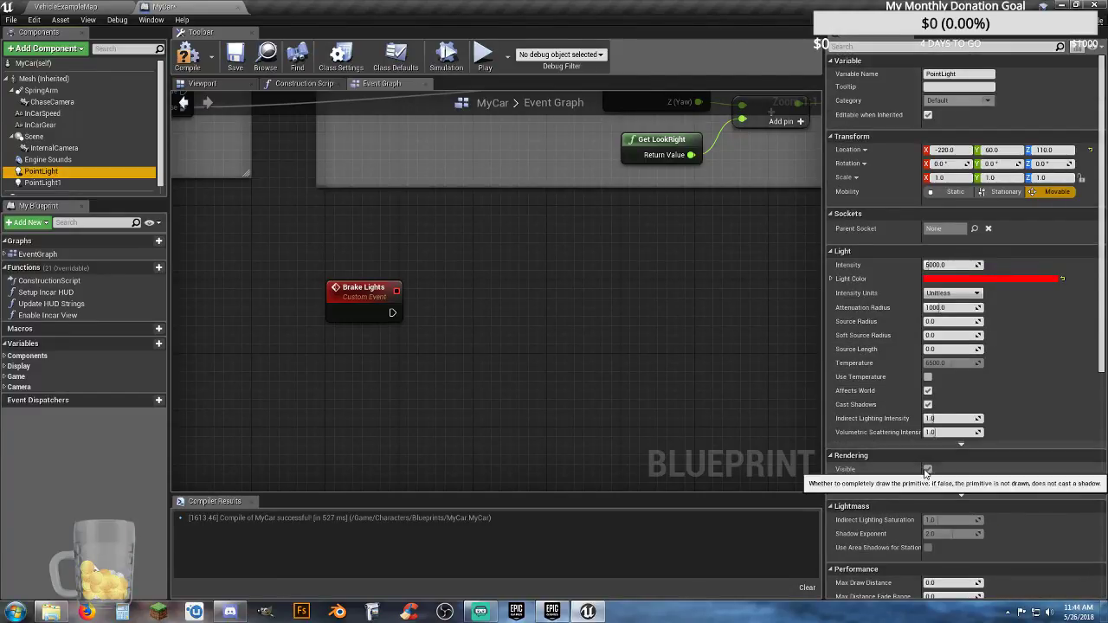
pyautogui.click(928, 469)
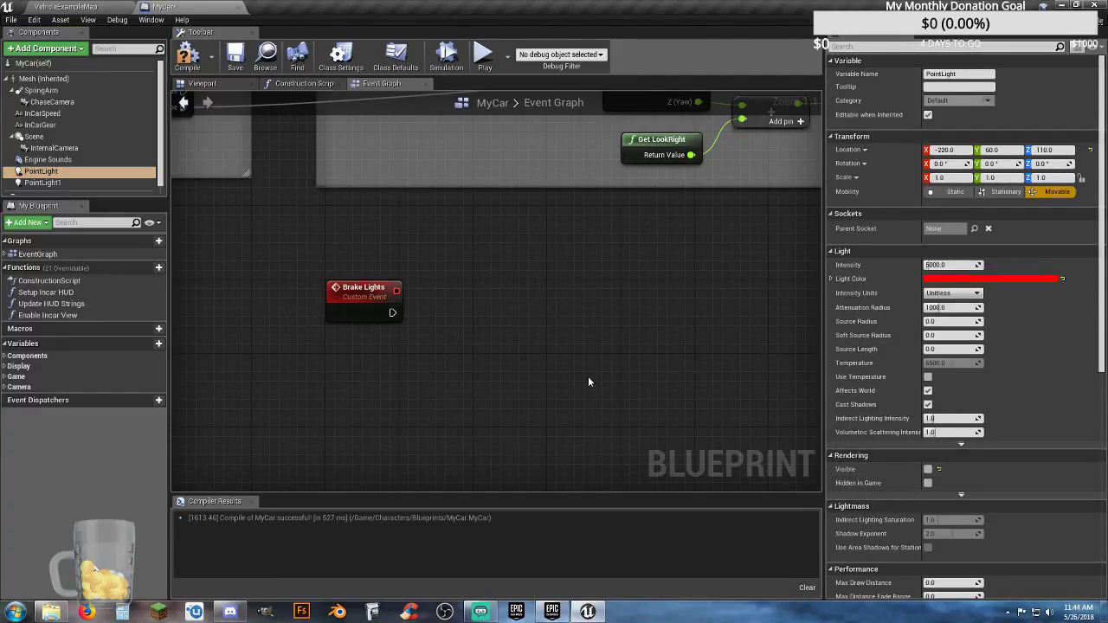
pyautogui.click(43, 182)
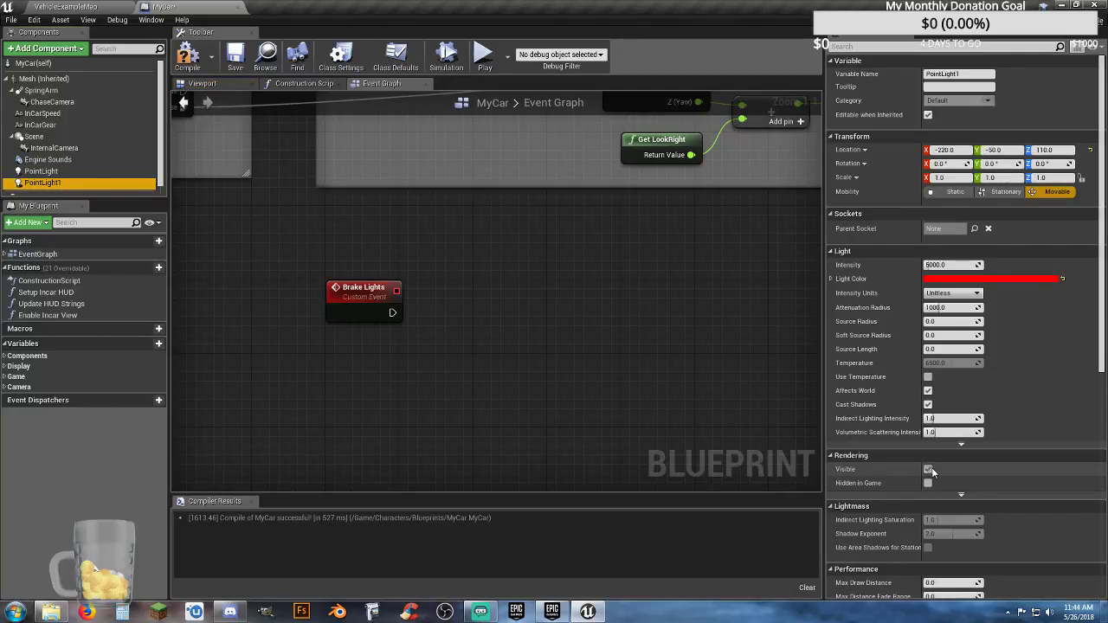
pyautogui.click(928, 469)
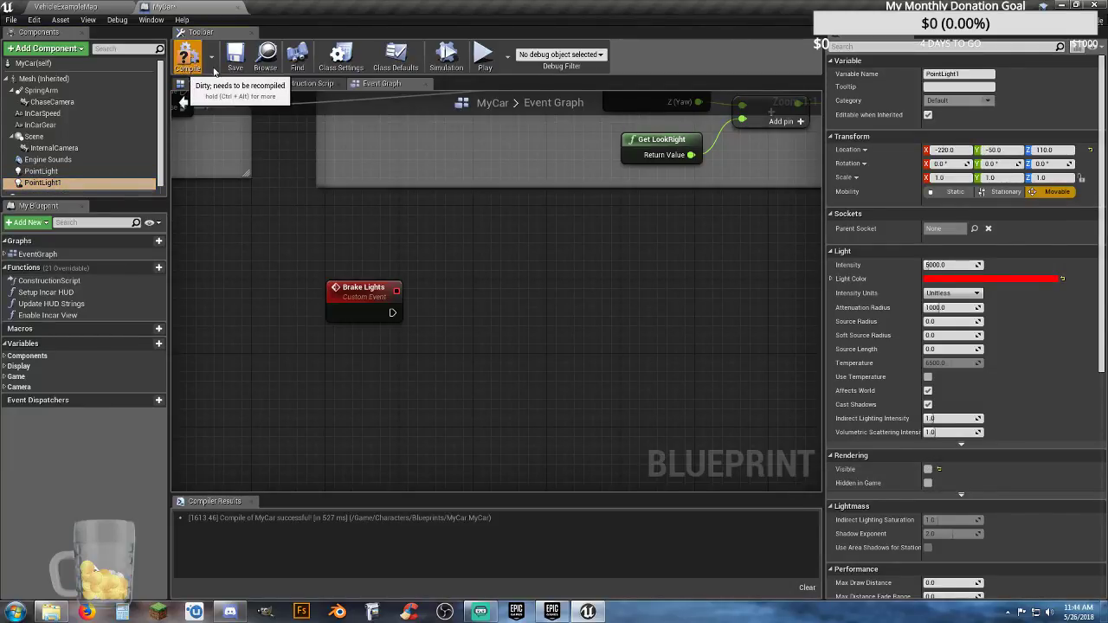
pyautogui.click(235, 56)
# Play the VehicleExampleMap level and drive the car to check its rear lights, then return to the MyCar blueprint
pyautogui.click(105, 7)
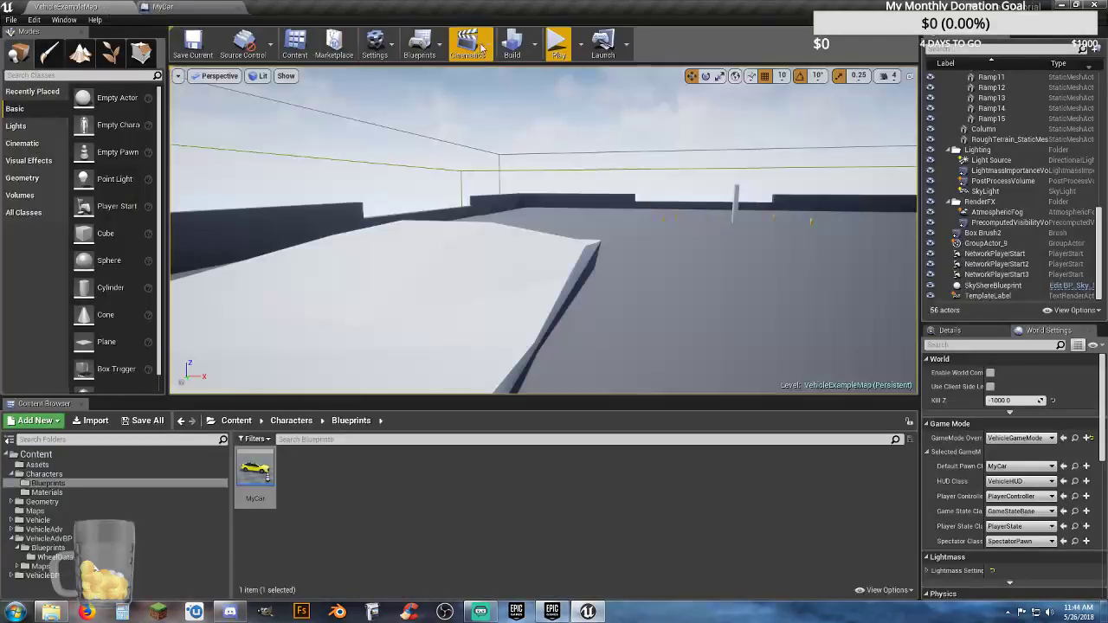
pyautogui.click(558, 45)
pyautogui.press('w')
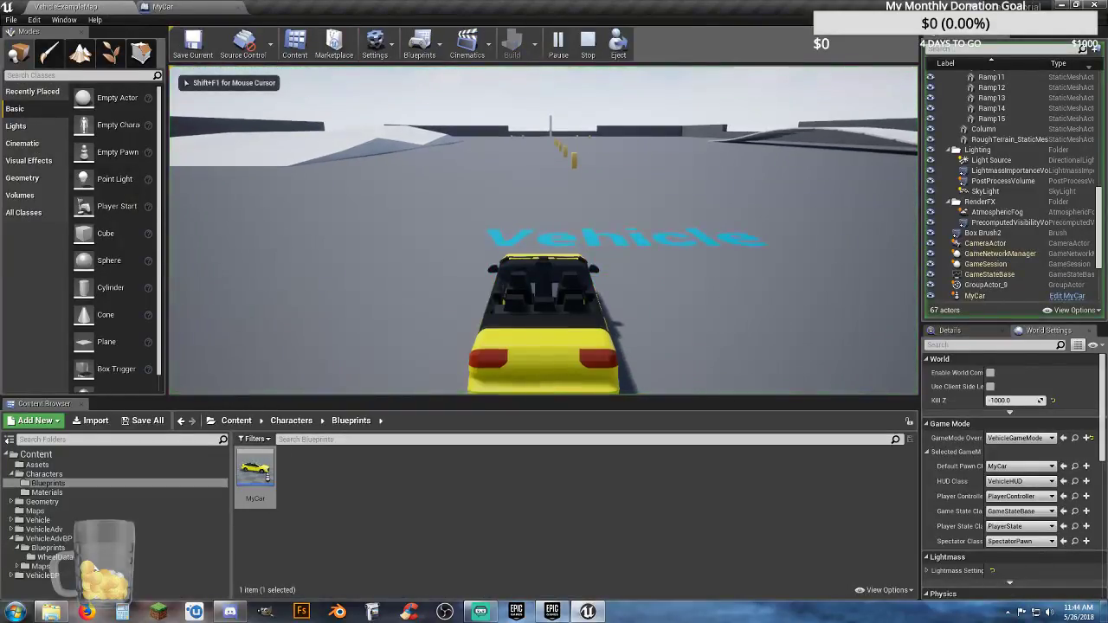
pyautogui.press('a')
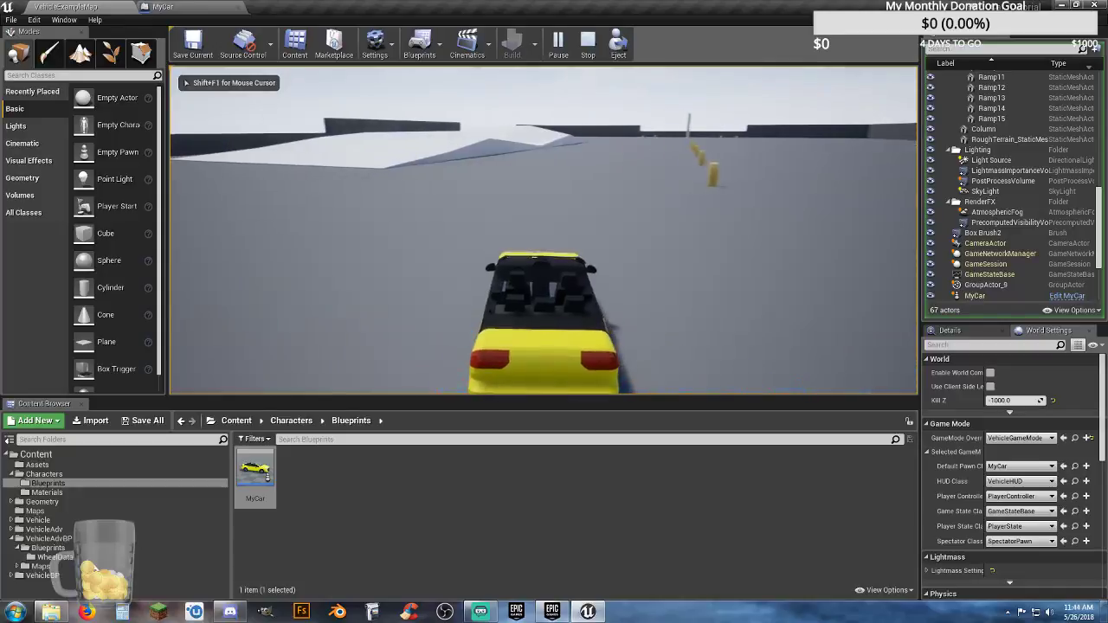
pyautogui.press('d')
pyautogui.press('d')
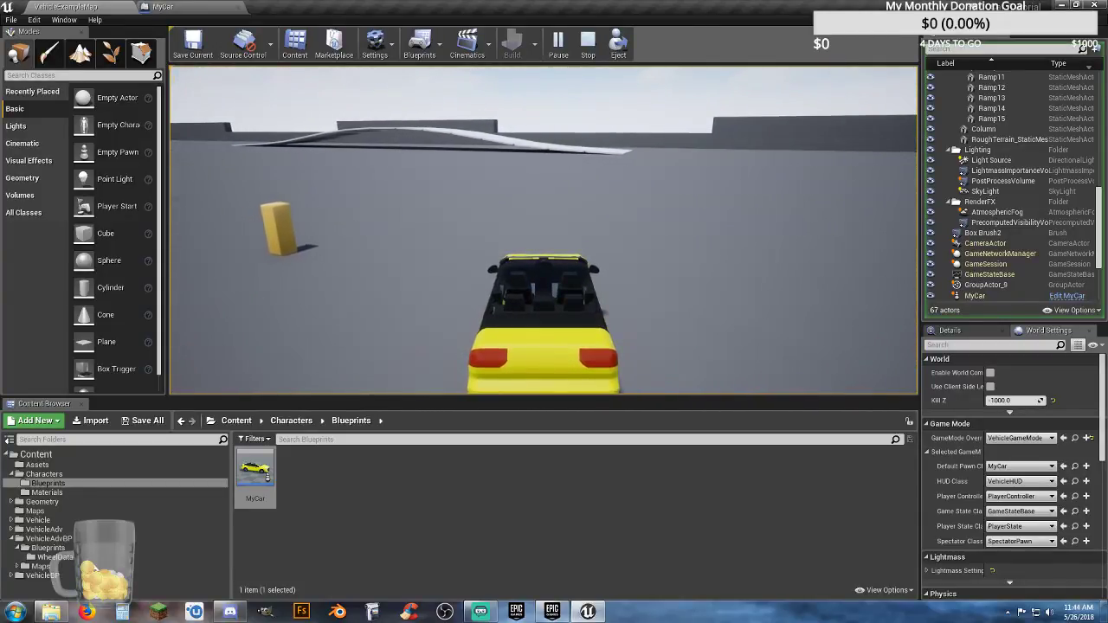
pyautogui.press('Escape')
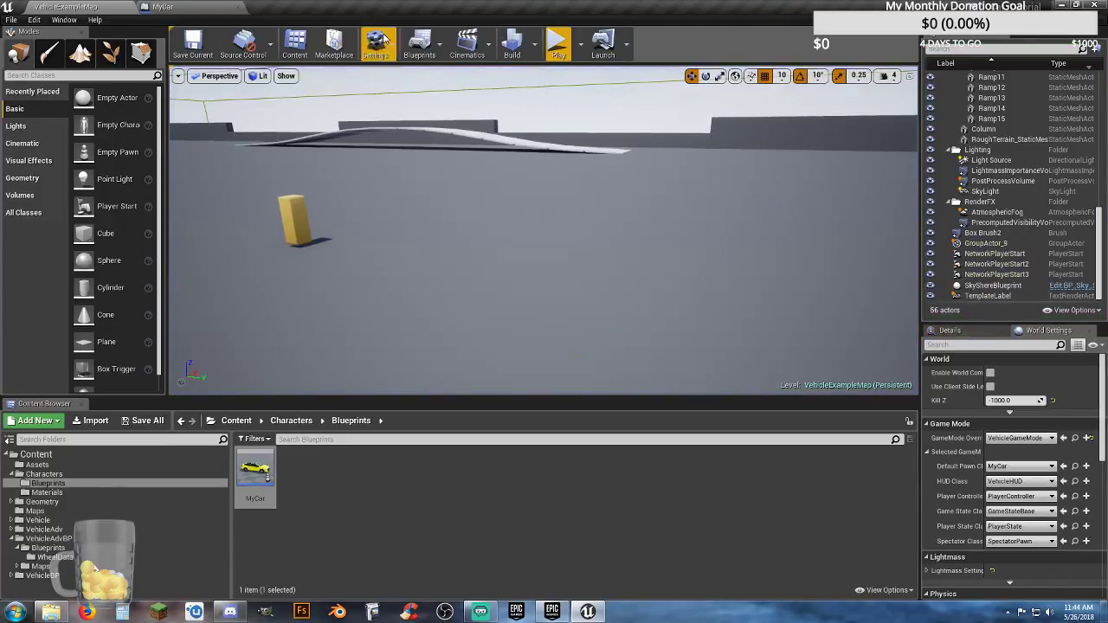
pyautogui.click(234, 7)
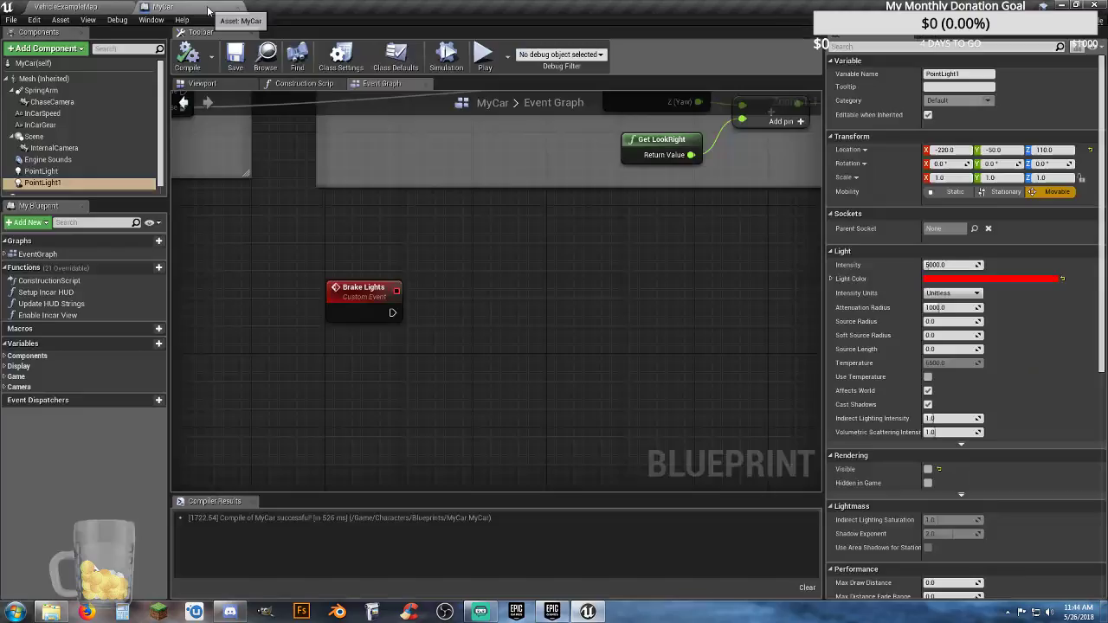
# Delete the Brake Lights custom event from the Event Graph
pyautogui.click(378, 311)
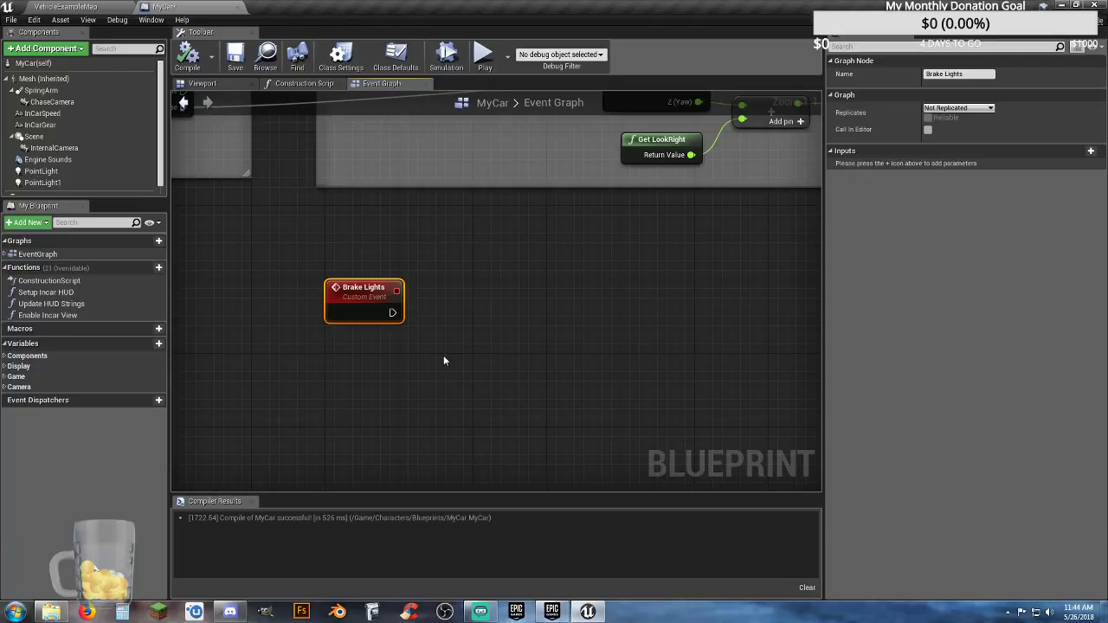
pyautogui.press('Delete')
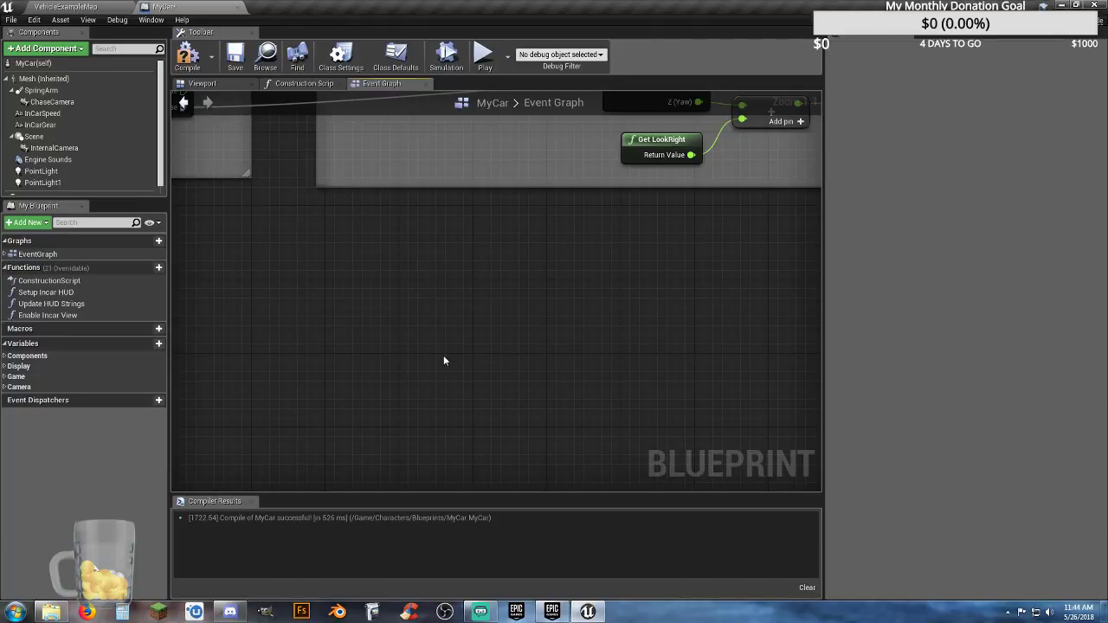
# Add a keyboard event for the S key in the empty graph area below the internal camera group
pyautogui.rightClick(349, 300)
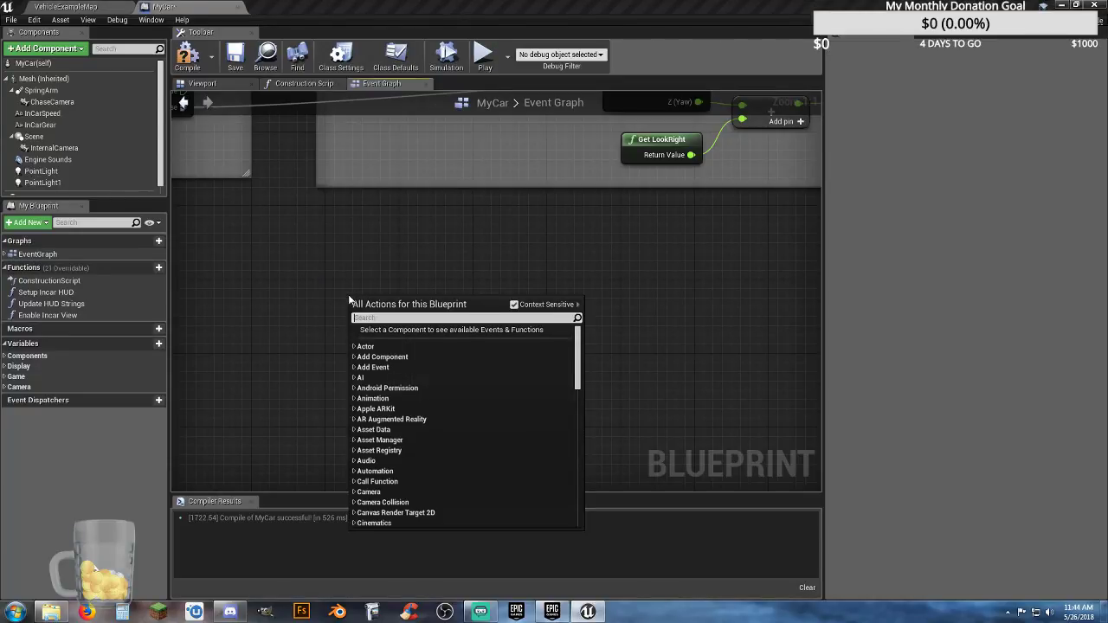
pyautogui.write('keyboard')
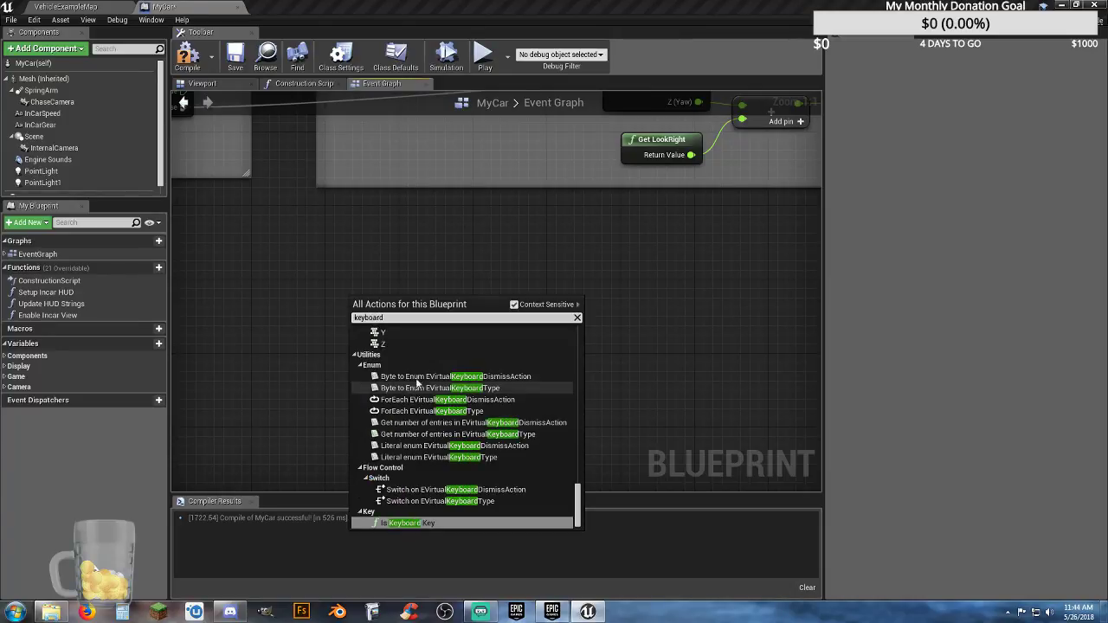
pyautogui.scroll(5, 412, 387)
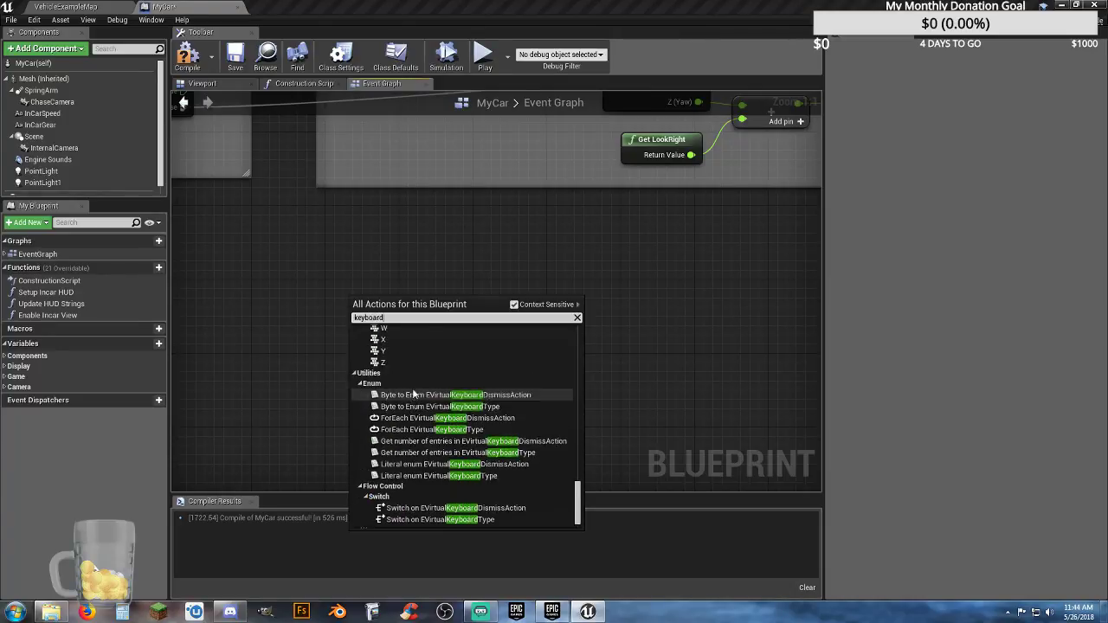
pyautogui.scroll(-1, 422, 400)
pyautogui.scroll(6, 426, 406)
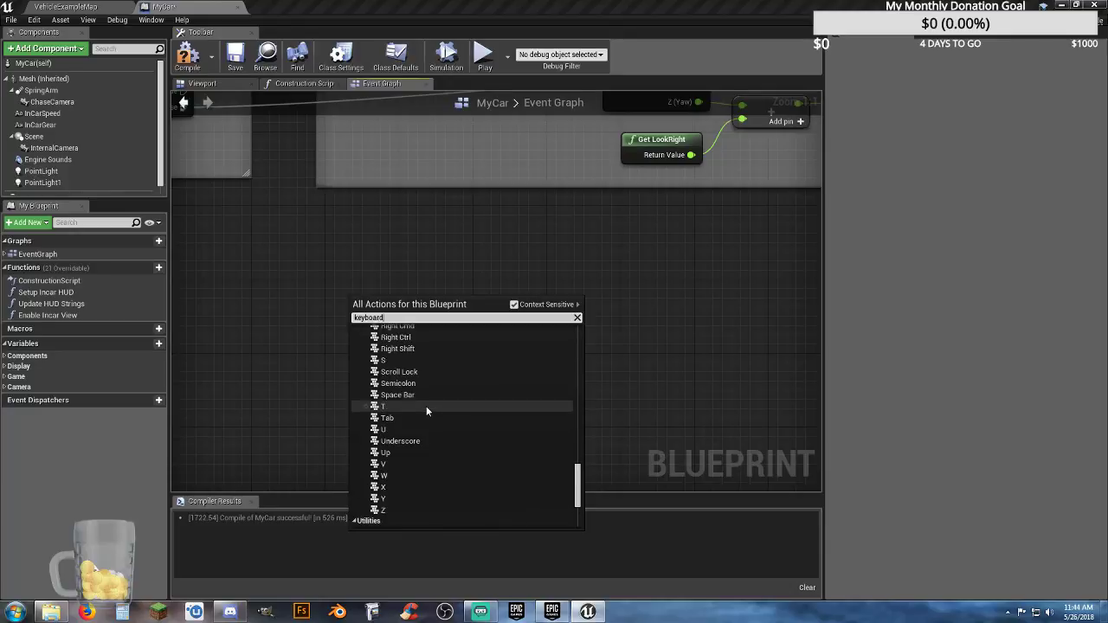
pyautogui.scroll(-3, 426, 406)
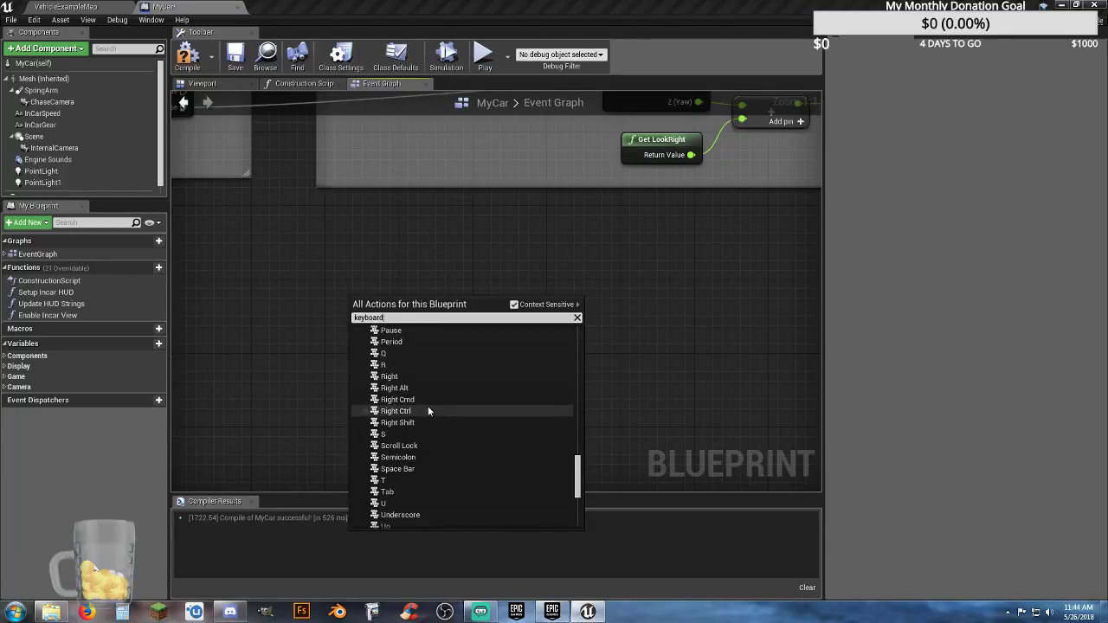
pyautogui.click(408, 433)
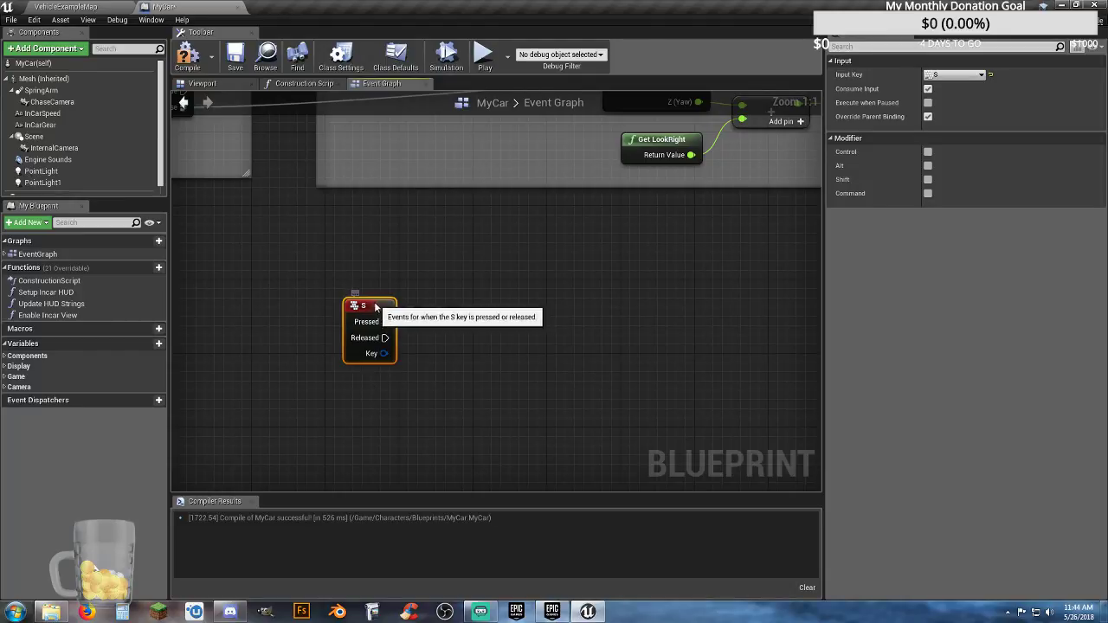
pyautogui.moveTo(355, 324); pyautogui.dragTo(336, 306)
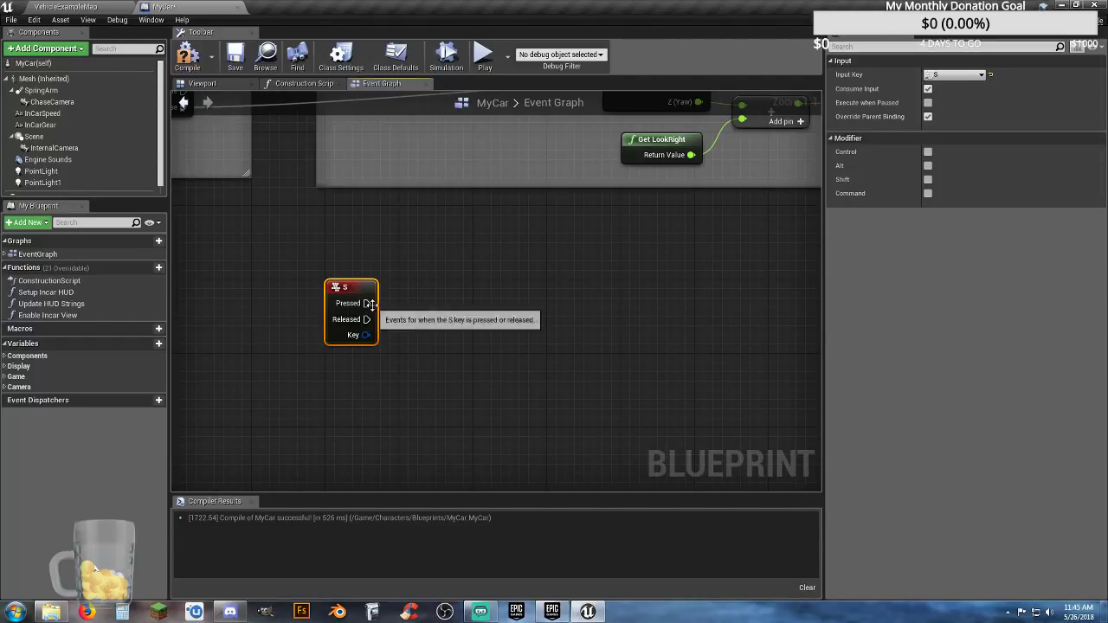
pyautogui.moveTo(367, 302); pyautogui.dragTo(381, 306)
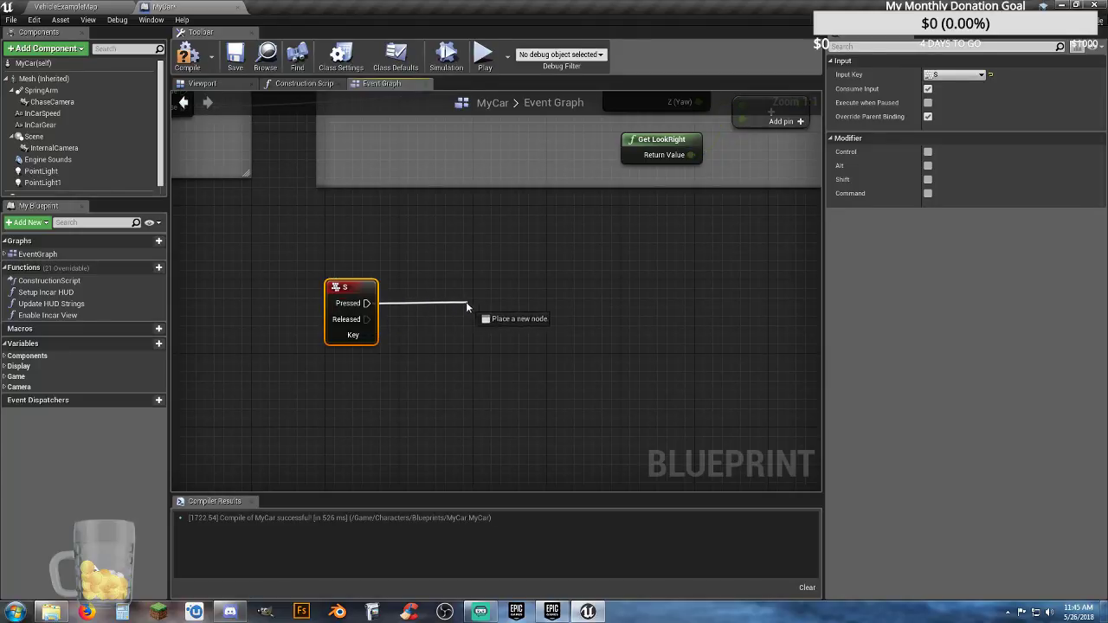
pyautogui.moveTo(466, 306); pyautogui.dragTo(509, 303)
pyautogui.click(417, 345)
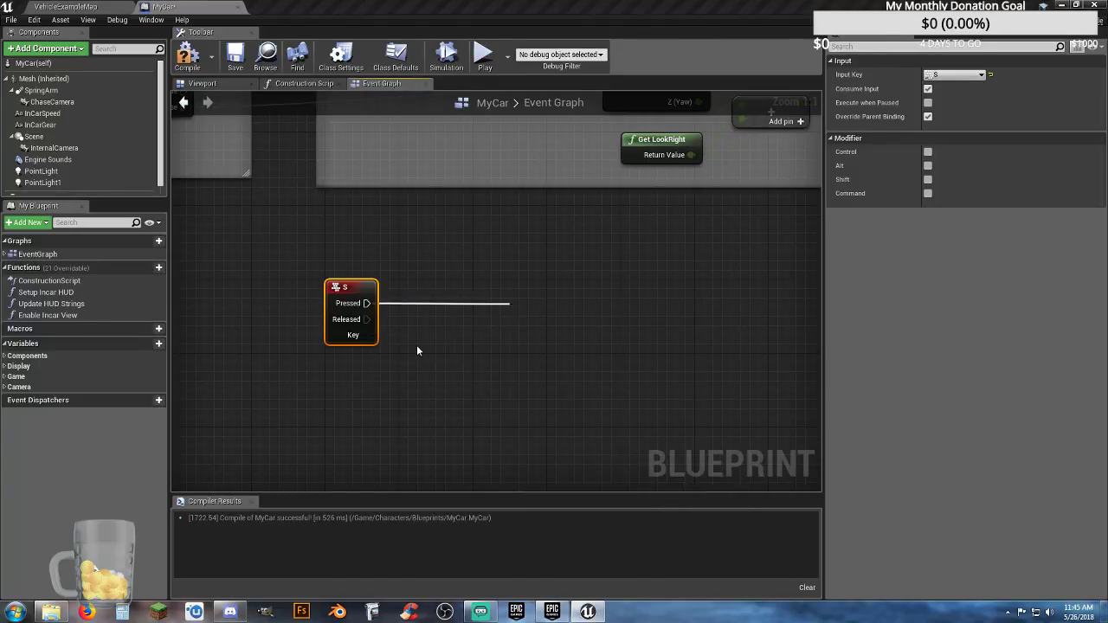
# Add references to the PointLight and PointLight1 components beneath the S key event in the graph
pyautogui.moveTo(52, 175); pyautogui.dragTo(339, 374)
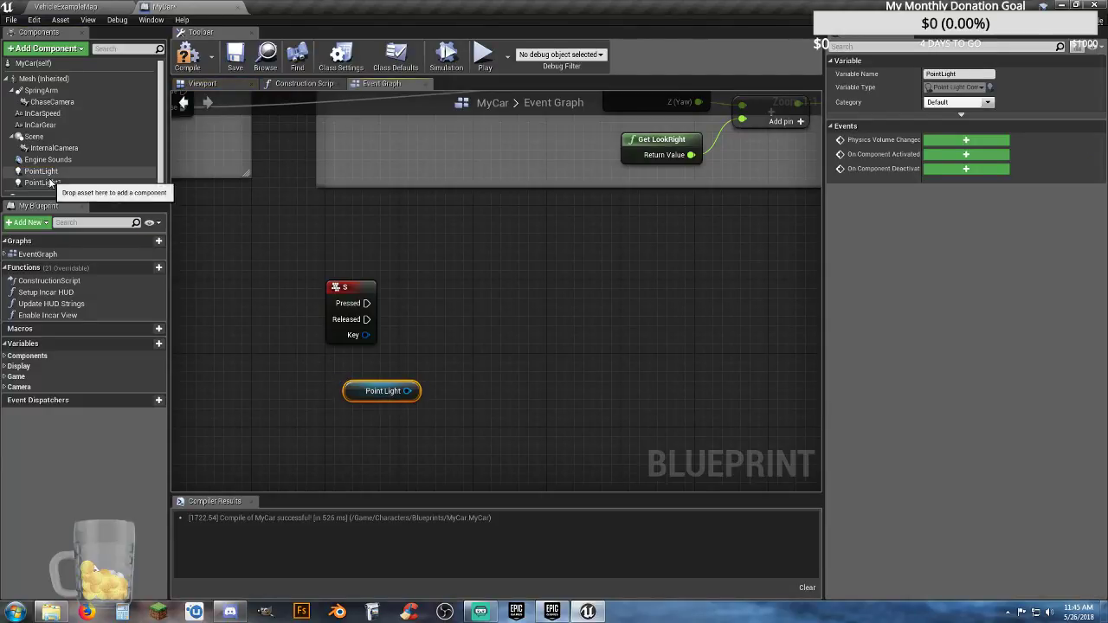
pyautogui.moveTo(41, 183); pyautogui.dragTo(355, 413)
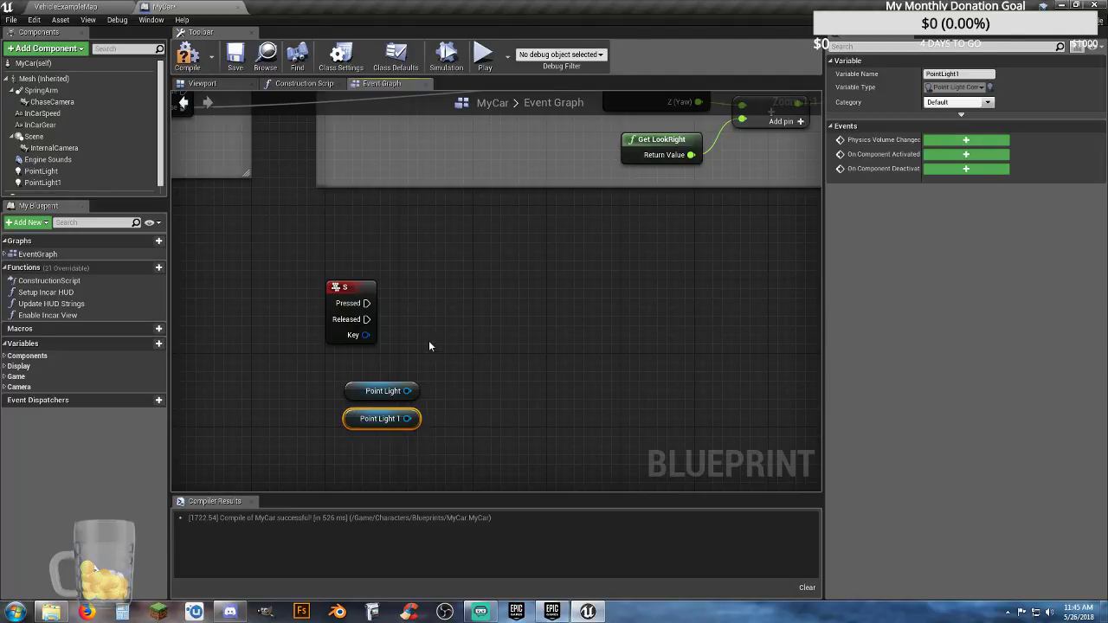
pyautogui.click(454, 341)
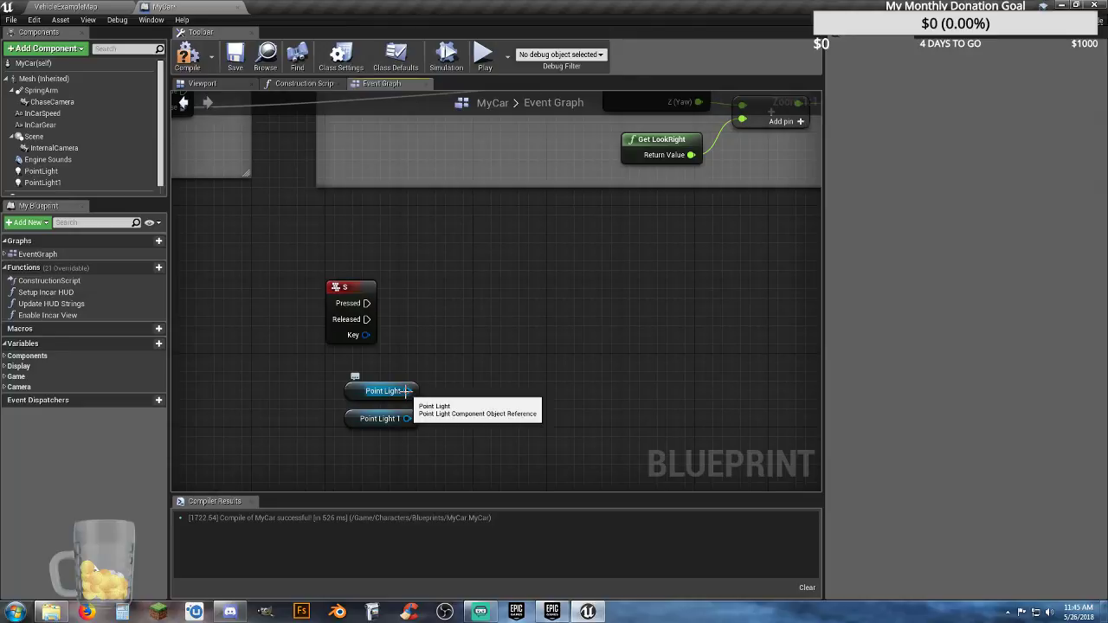
# Add a Set Visibility node targeting Point Light, run it from the S event's Pressed output, and align it with the event
pyautogui.moveTo(406, 390); pyautogui.dragTo(510, 309)
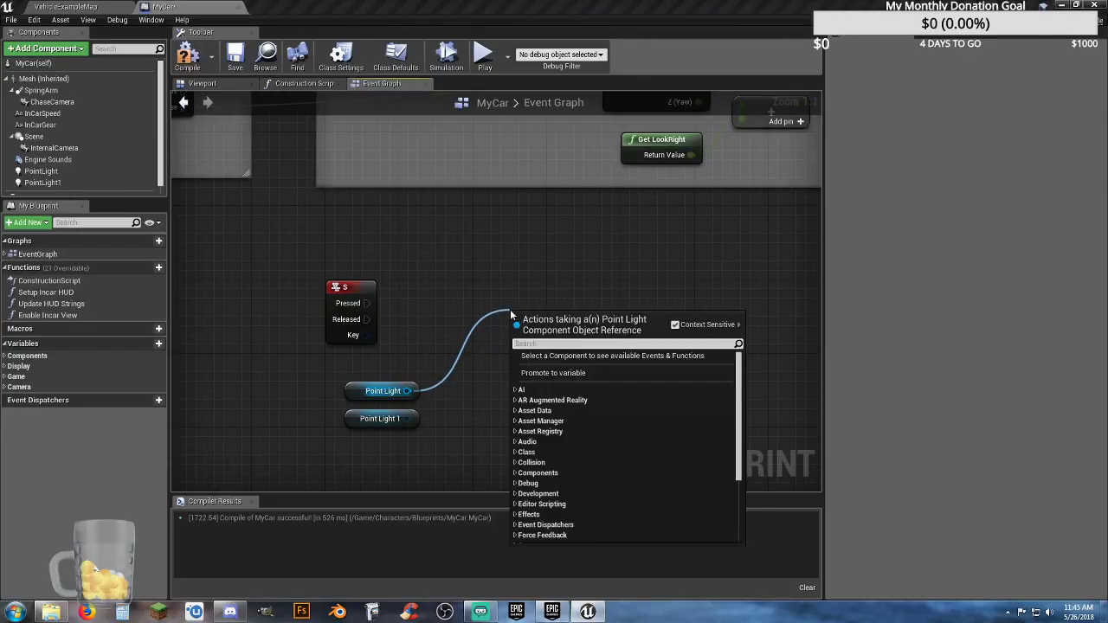
pyautogui.write('setvi')
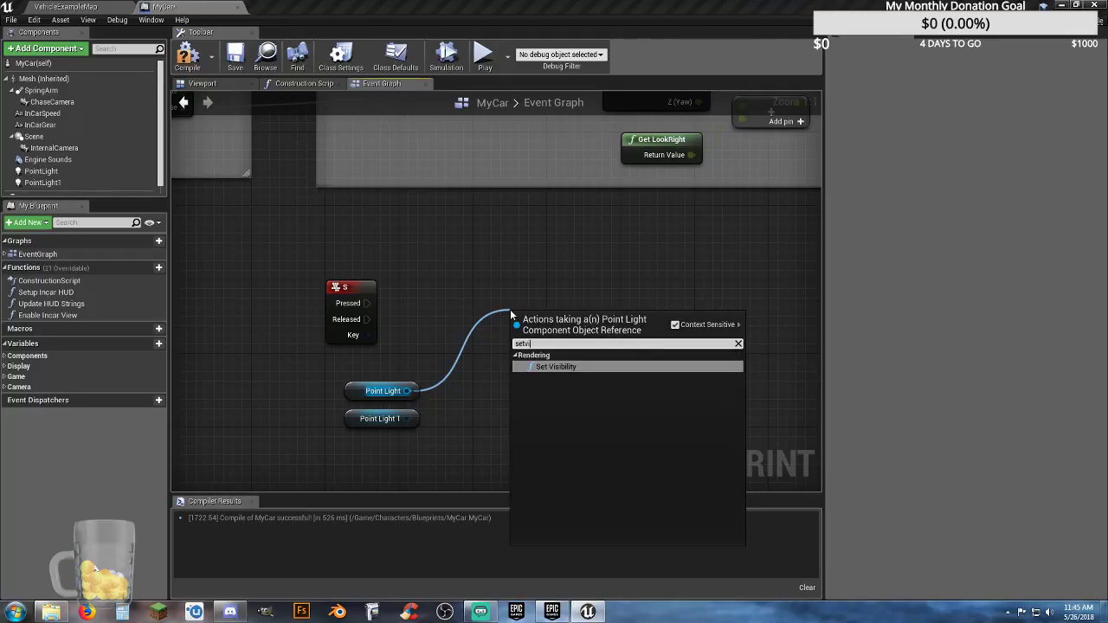
pyautogui.write('s')
pyautogui.click(555, 366)
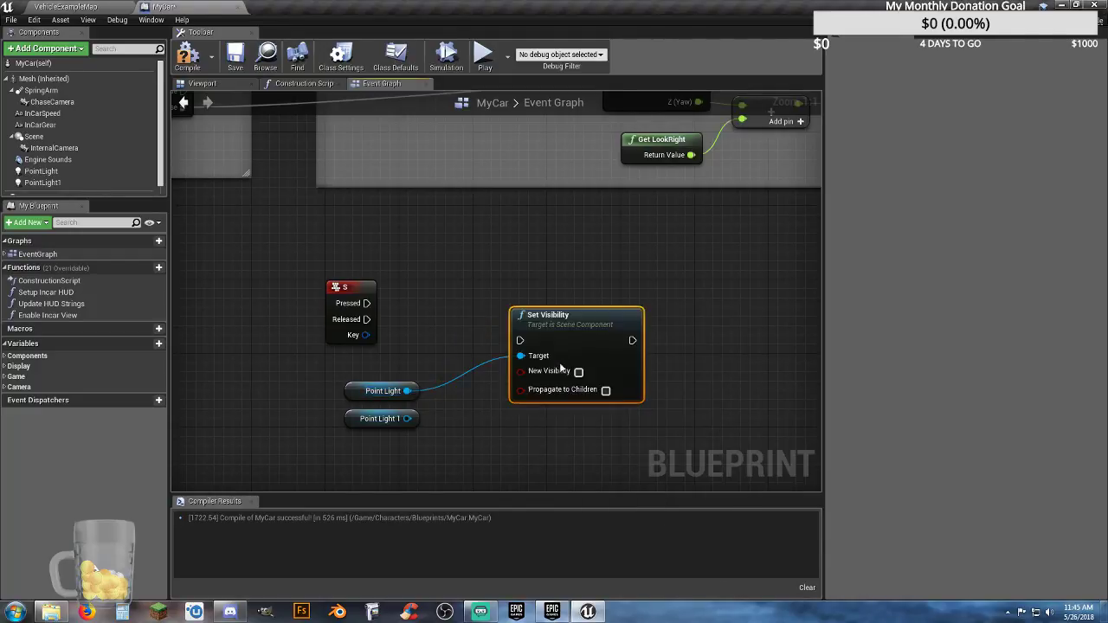
pyautogui.moveTo(520, 340); pyautogui.dragTo(366, 304)
pyautogui.moveTo(582, 324); pyautogui.dragTo(619, 297)
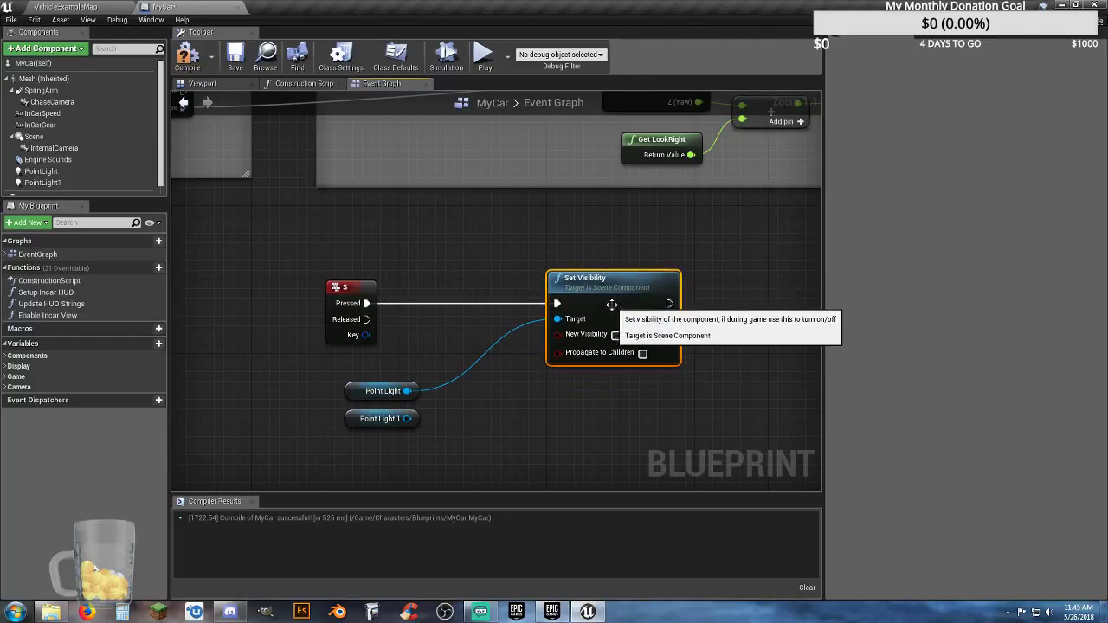
# Connect Point Light 1 to the Set Visibility node's Target as well and enable New Visibility
pyautogui.moveTo(569, 383); pyautogui.dragTo(566, 325, button='right')
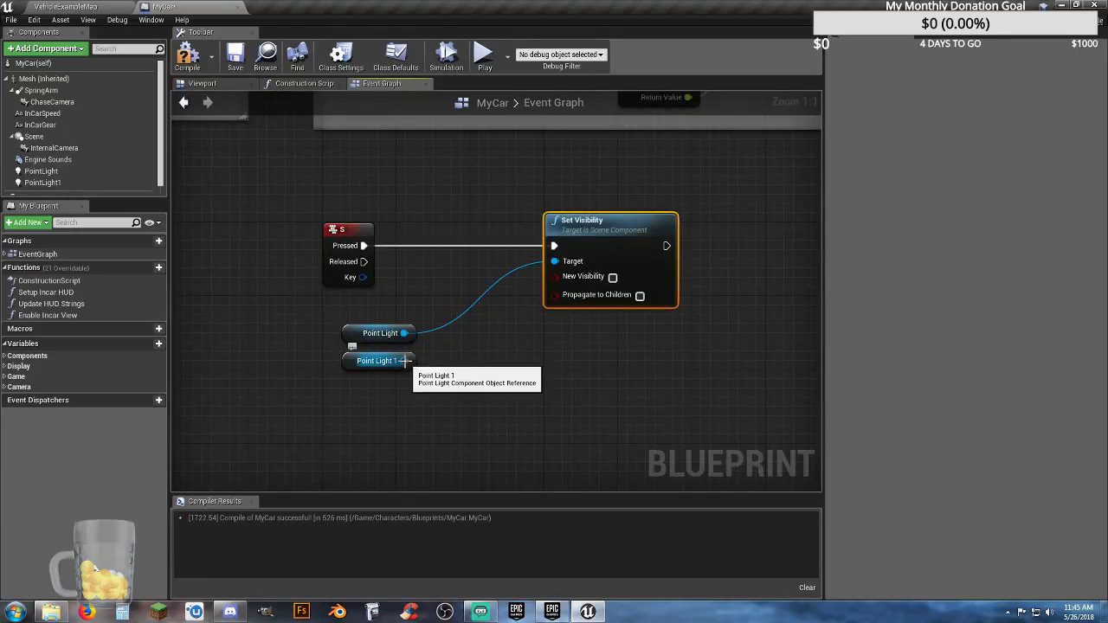
pyautogui.moveTo(404, 361); pyautogui.dragTo(554, 269)
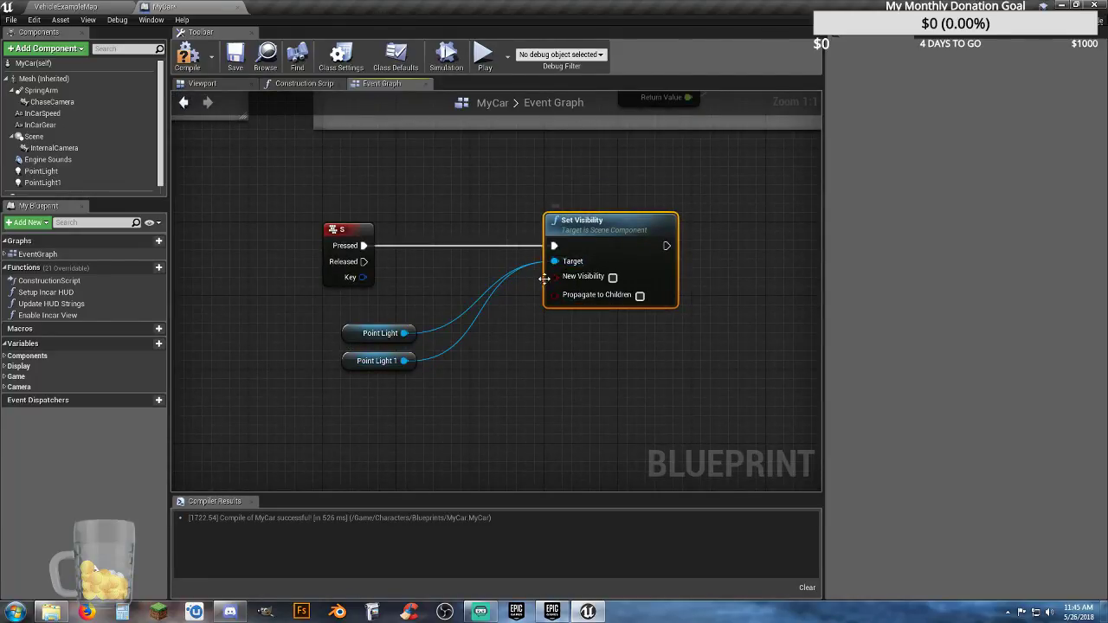
pyautogui.click(613, 278)
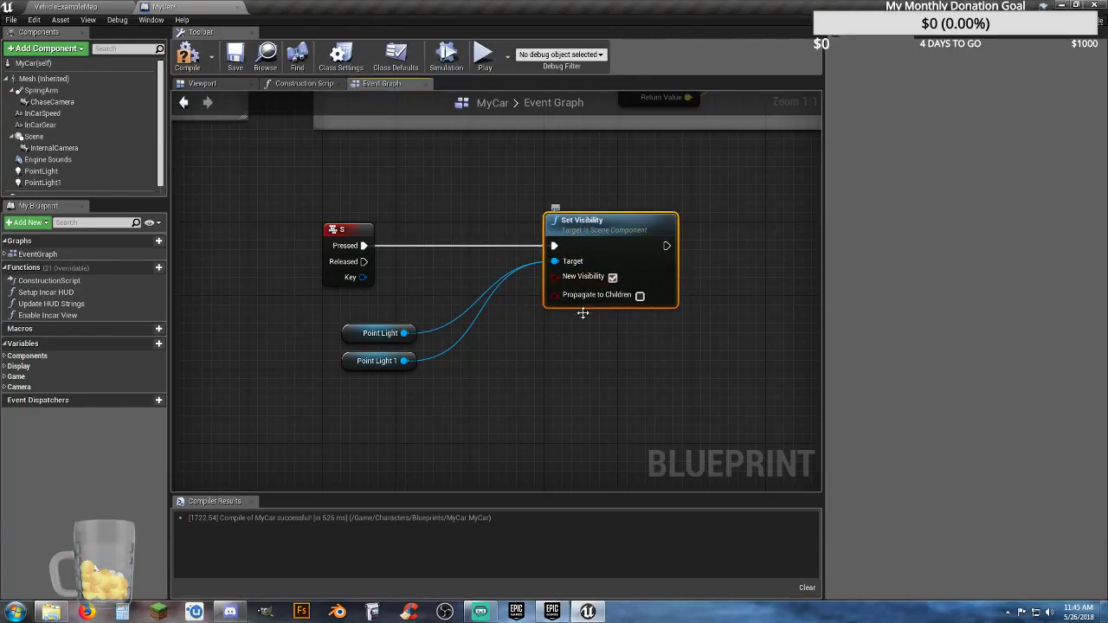
pyautogui.click(547, 355)
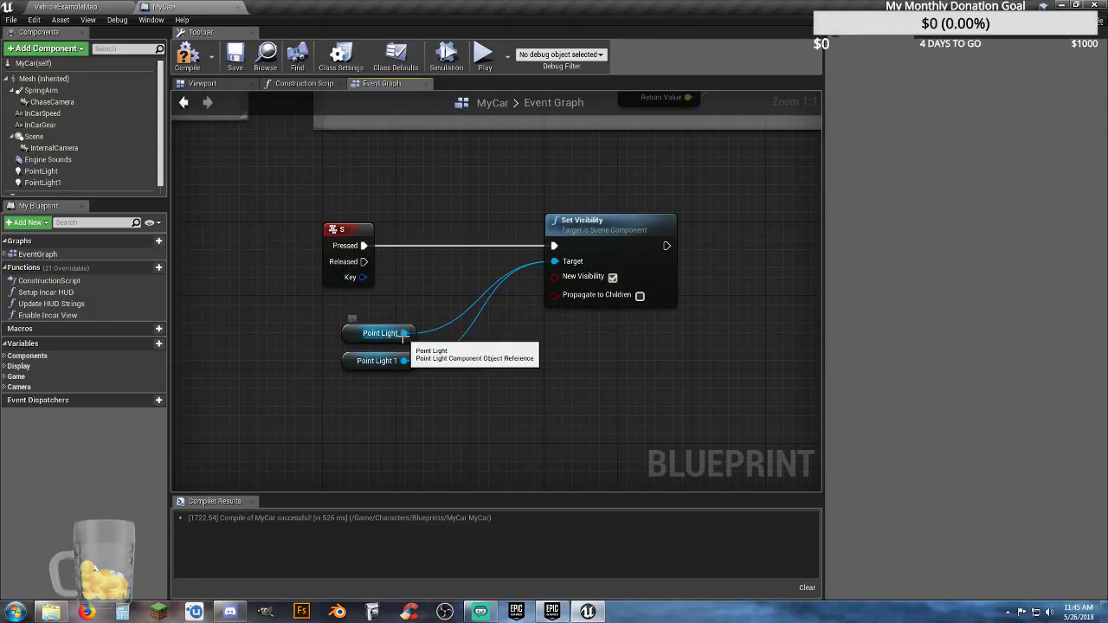
# Add a second Set Visibility node run by the S event's Released output, targeting Point Light and Point Light 1, and save the blueprint
pyautogui.moveTo(404, 333); pyautogui.dragTo(452, 356)
pyautogui.moveTo(539, 376); pyautogui.dragTo(540, 376)
pyautogui.write('setv')
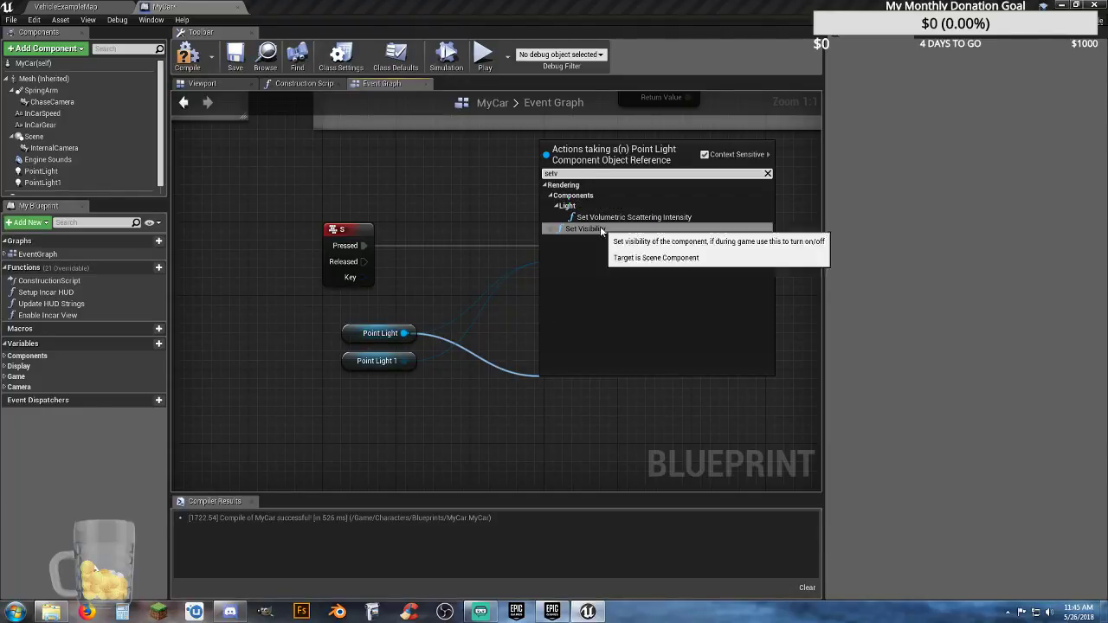
pyautogui.click(589, 229)
pyautogui.moveTo(568, 387); pyautogui.dragTo(575, 333)
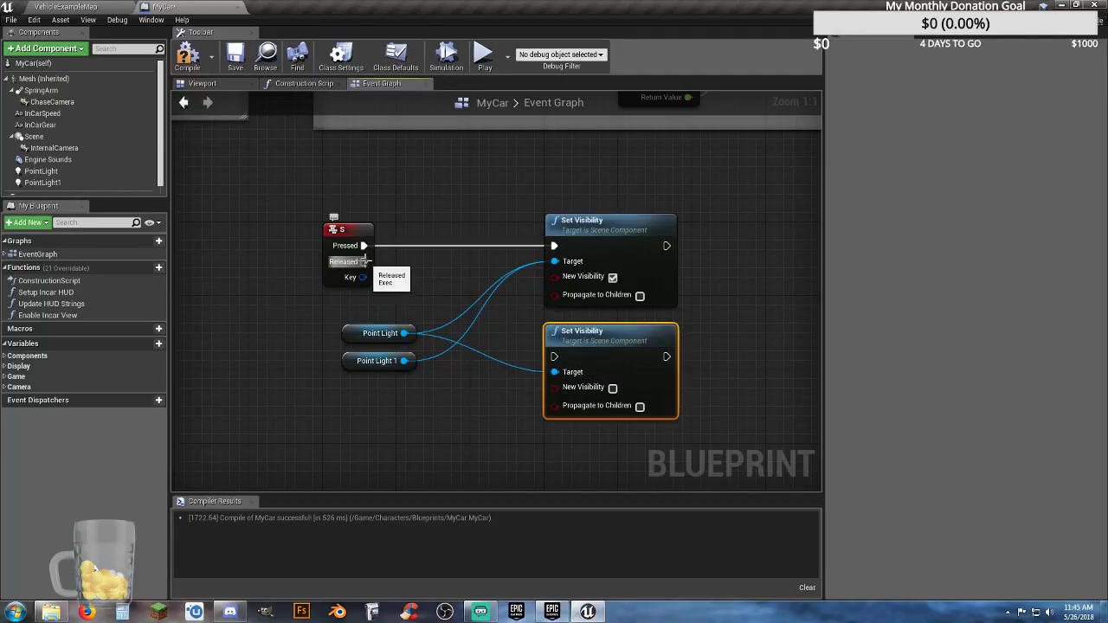
pyautogui.moveTo(364, 262); pyautogui.dragTo(559, 360)
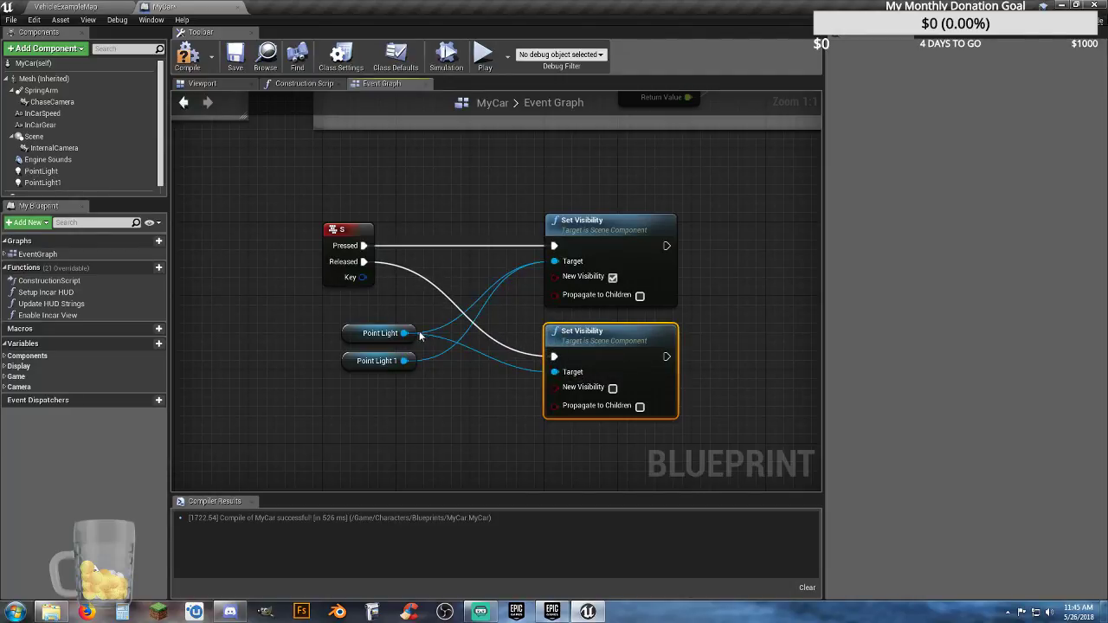
pyautogui.moveTo(403, 361); pyautogui.dragTo(553, 373)
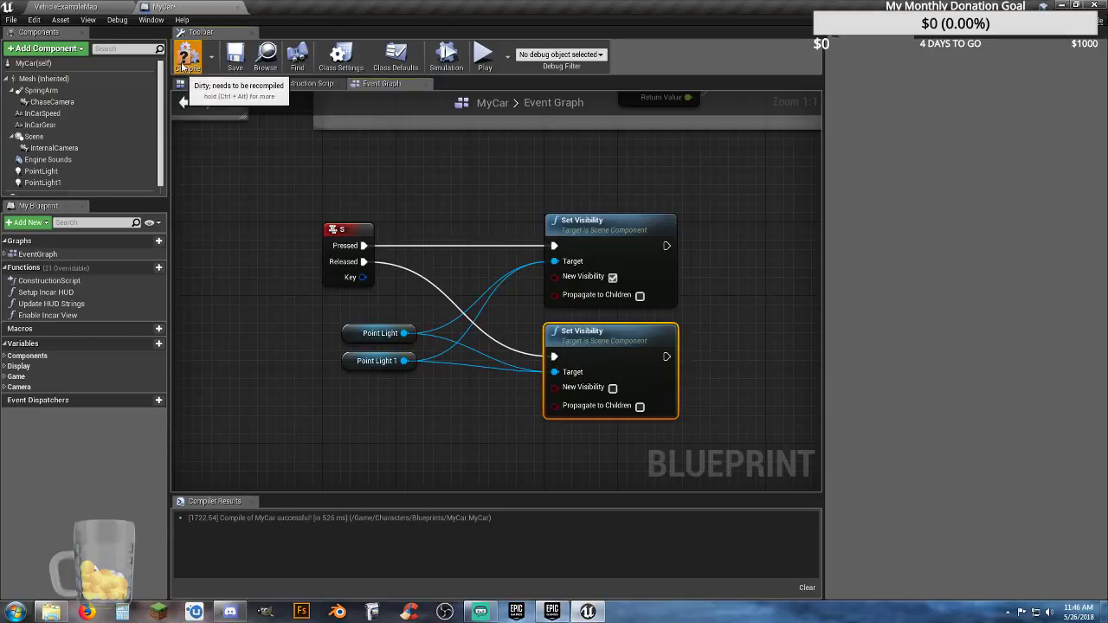
pyautogui.click(232, 59)
# Play the VehicleExampleMap level and drive the car, braking with S and the handbrake to check the rear lights, and stop playing
pyautogui.click(106, 7)
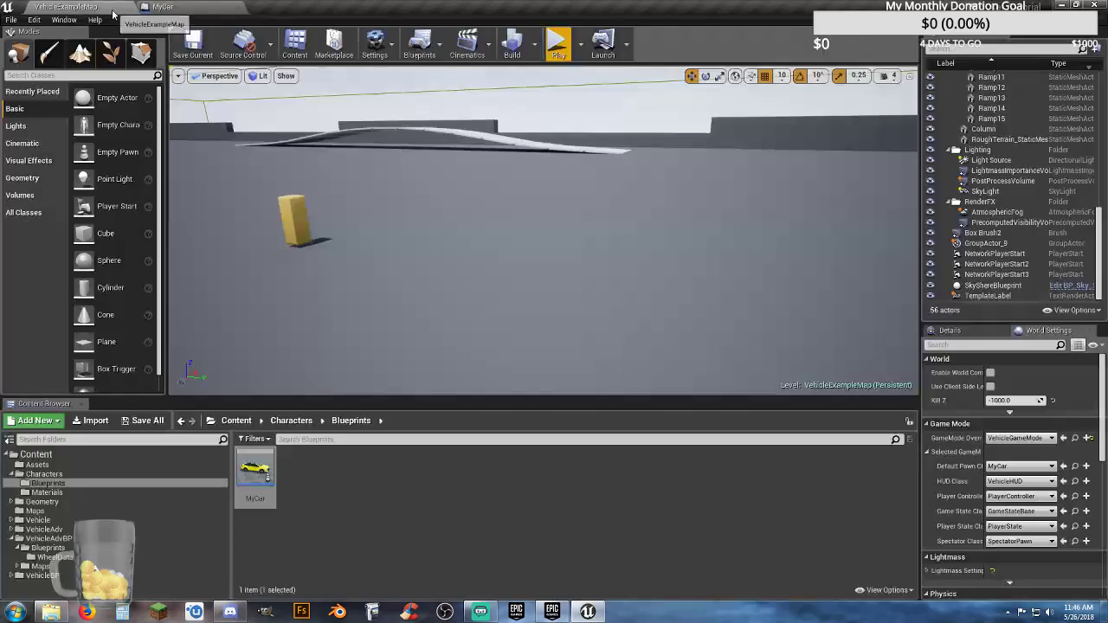
pyautogui.click(559, 45)
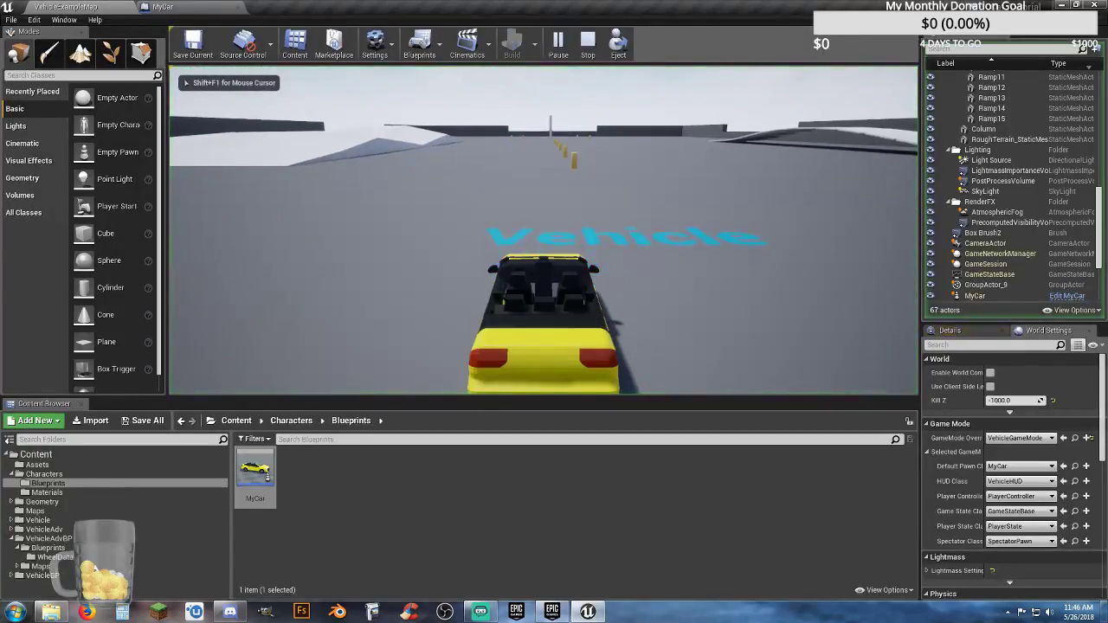
pyautogui.press('w')
pyautogui.press('a')
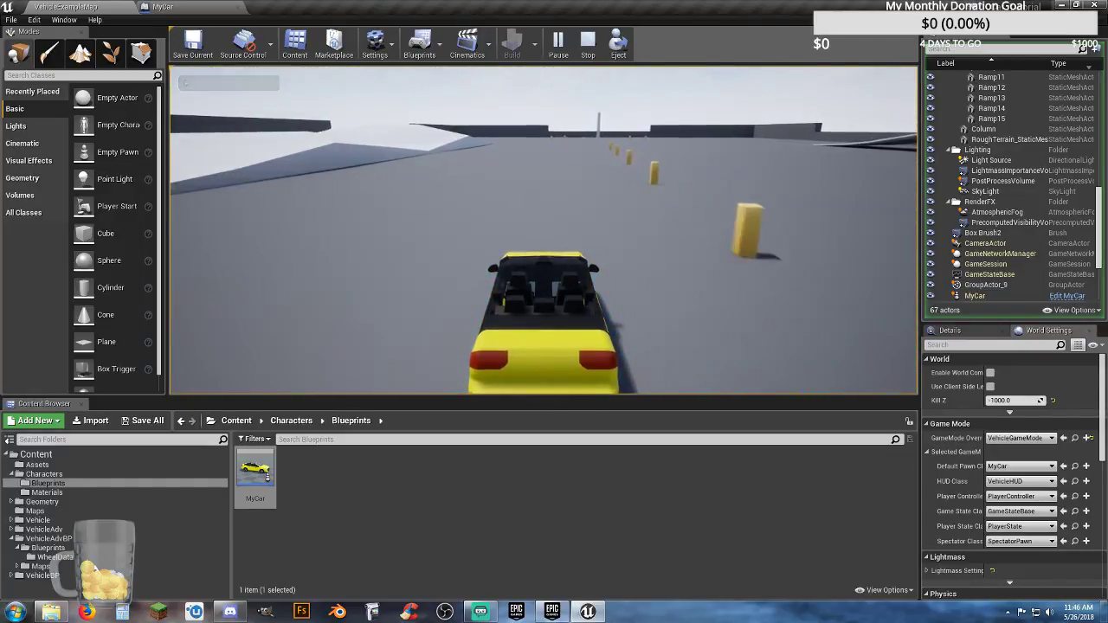
pyautogui.press('space')
pyautogui.press('s')
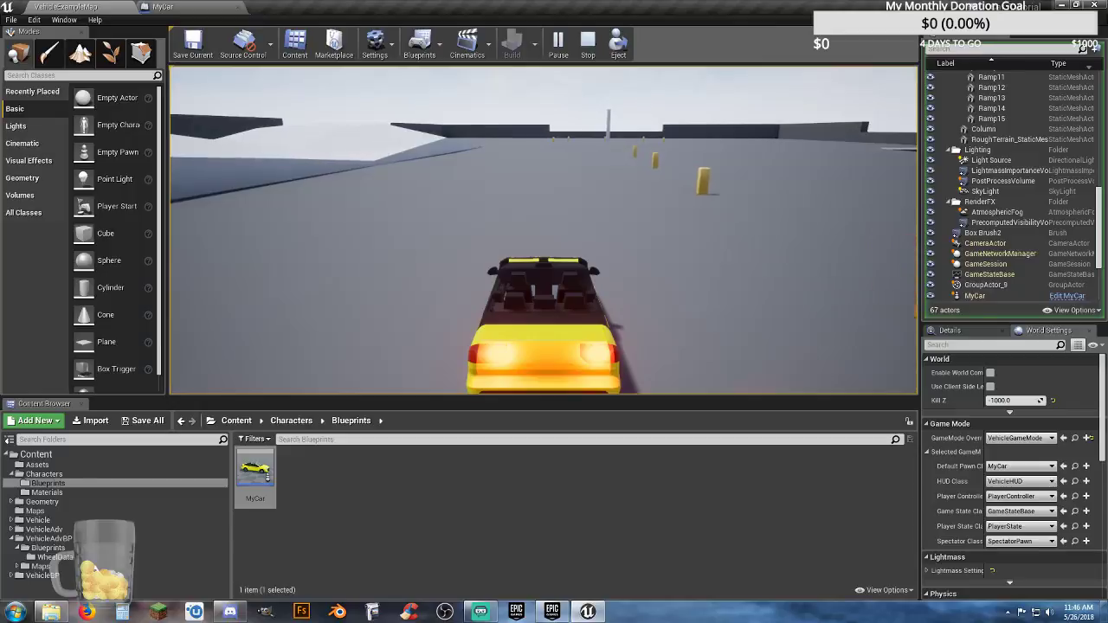
pyautogui.press('s')
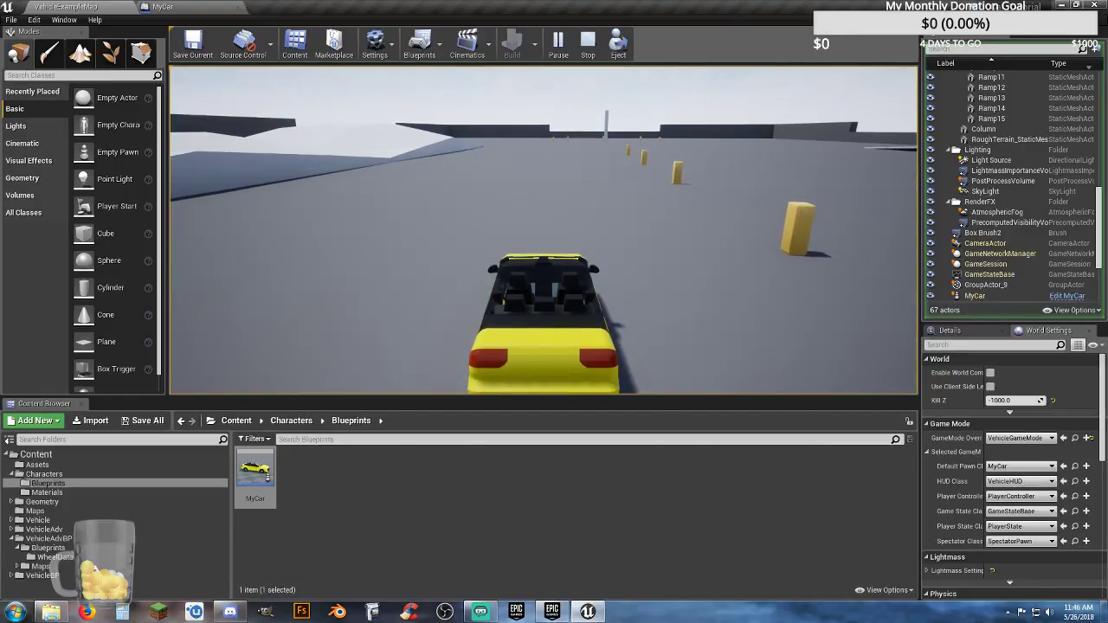
pyautogui.press('w')
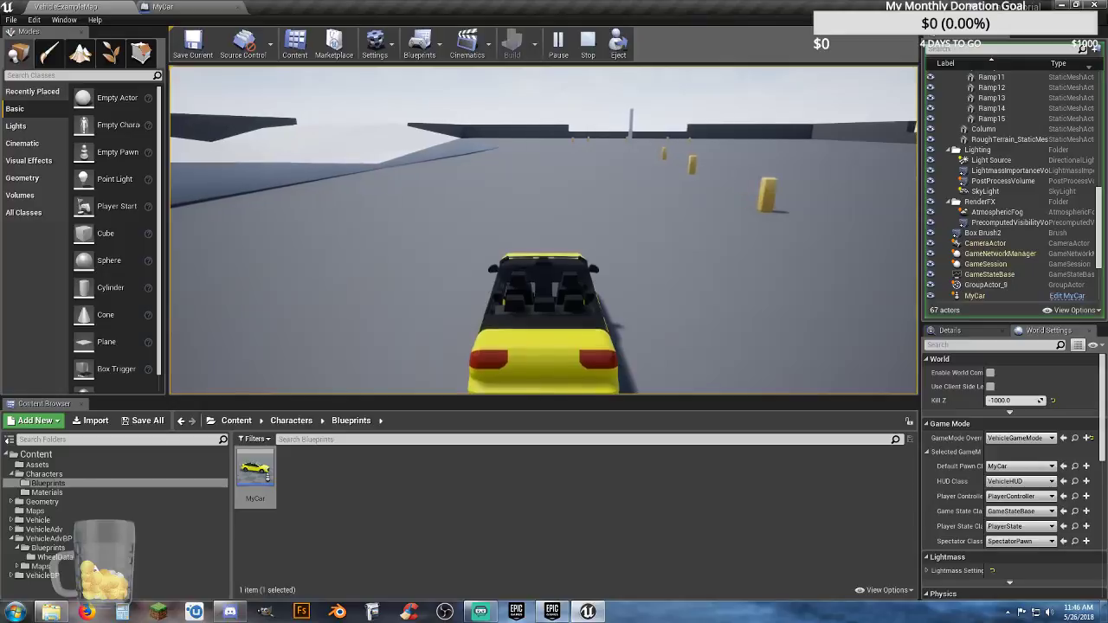
pyautogui.press('d')
pyautogui.press('d')
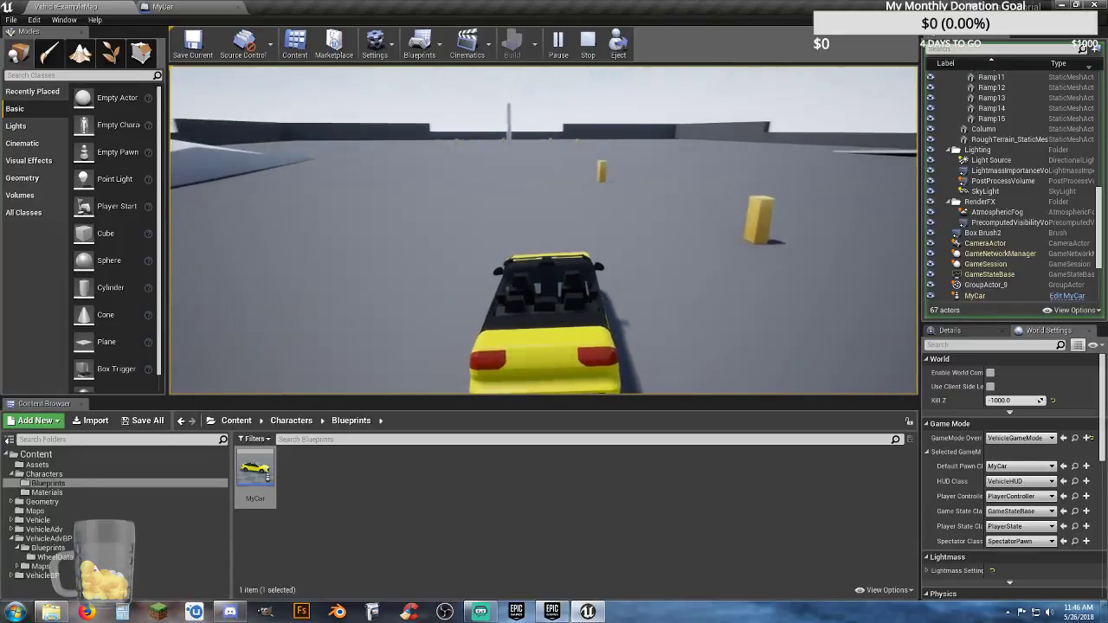
pyautogui.press('a')
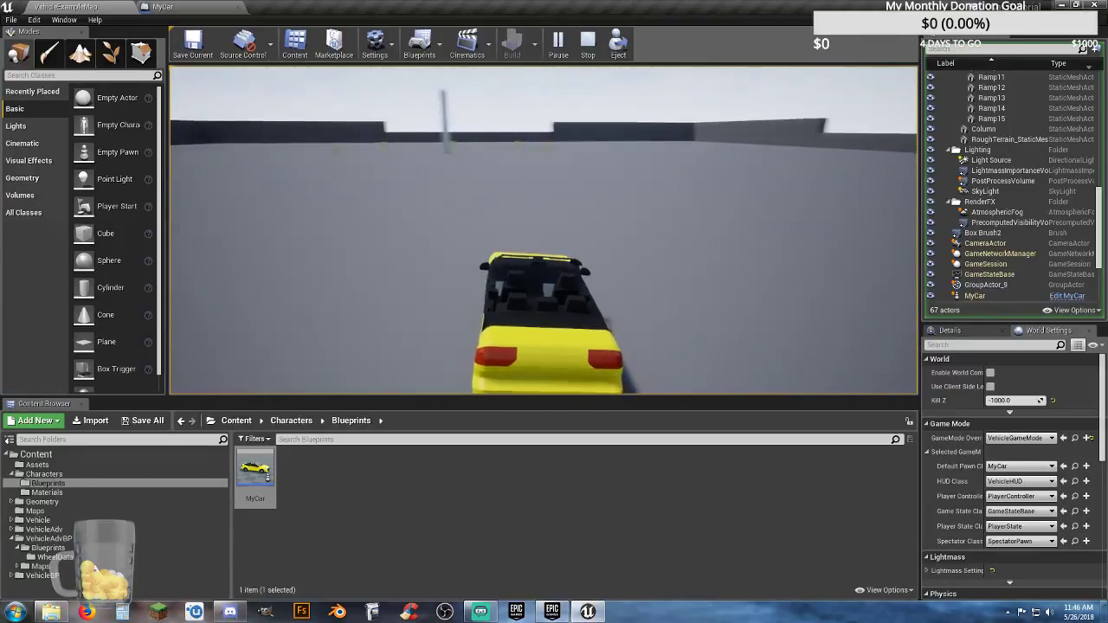
pyautogui.press('space')
pyautogui.press('space')
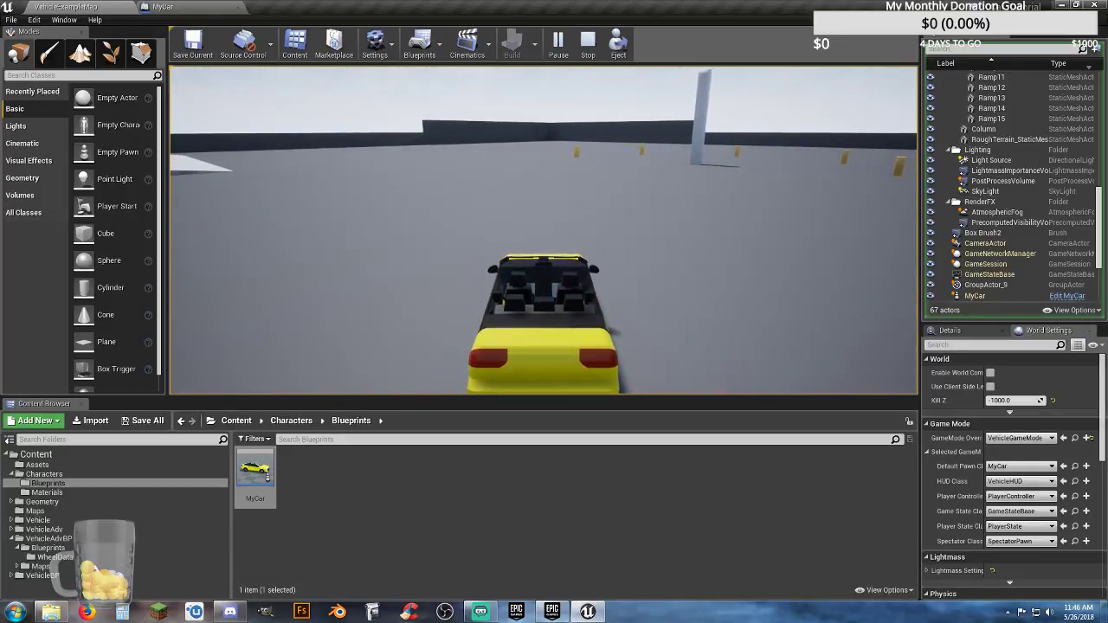
pyautogui.press('Escape')
# Open VehicleAdvExampleMap from the VehicleAdvBP Maps folder, saving the modified VehicleBlueprint
pyautogui.moveTo(624, 243); pyautogui.dragTo(518, 241, button='right')
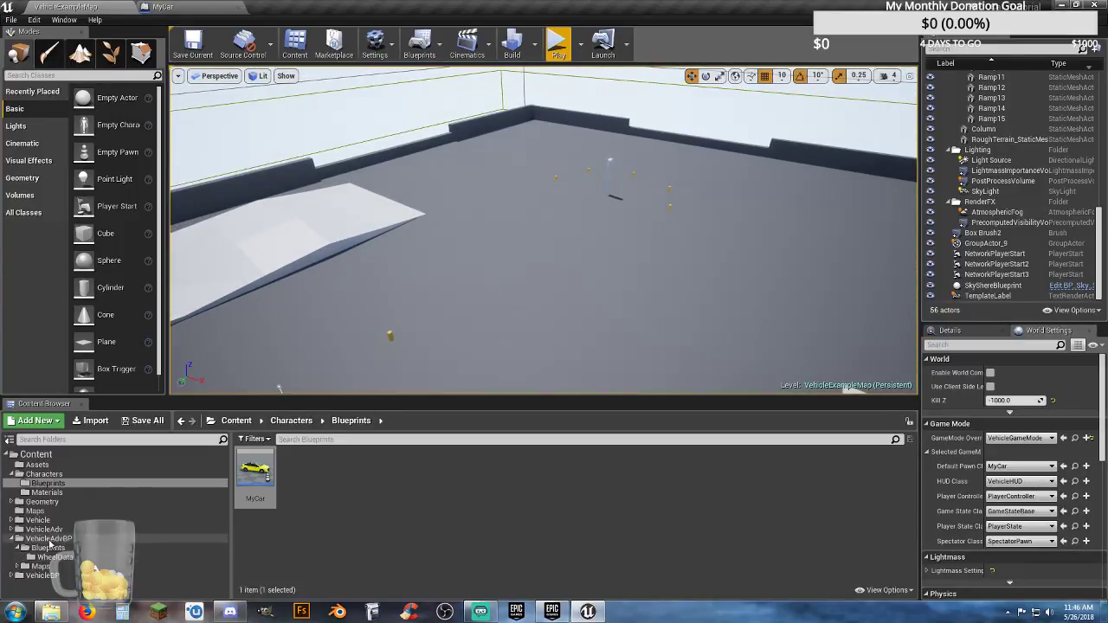
pyautogui.click(50, 567)
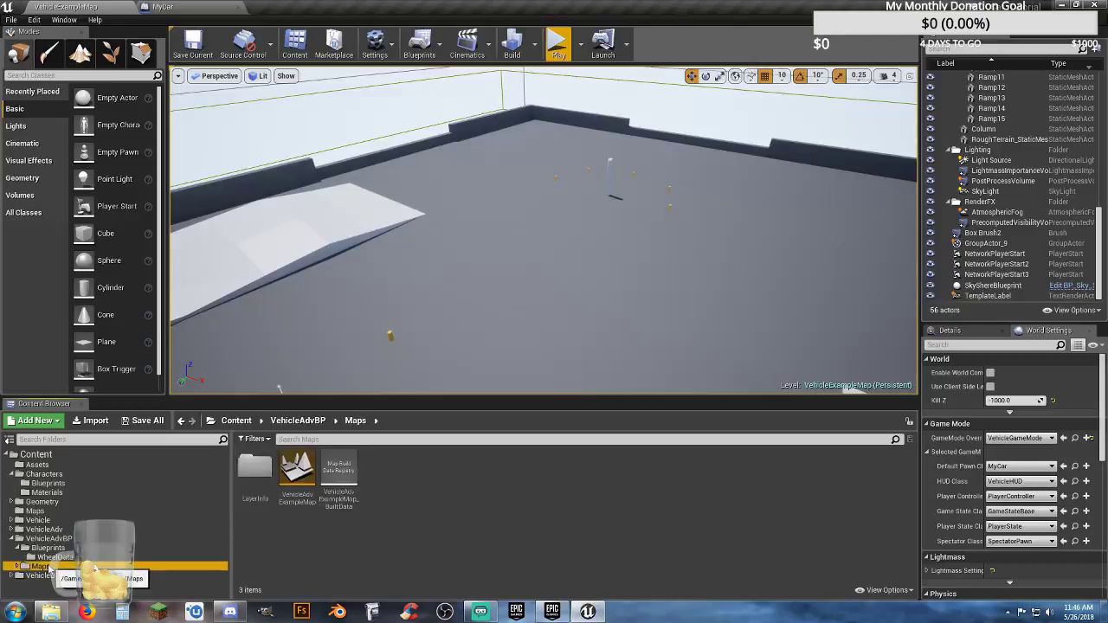
pyautogui.doubleClick(300, 495)
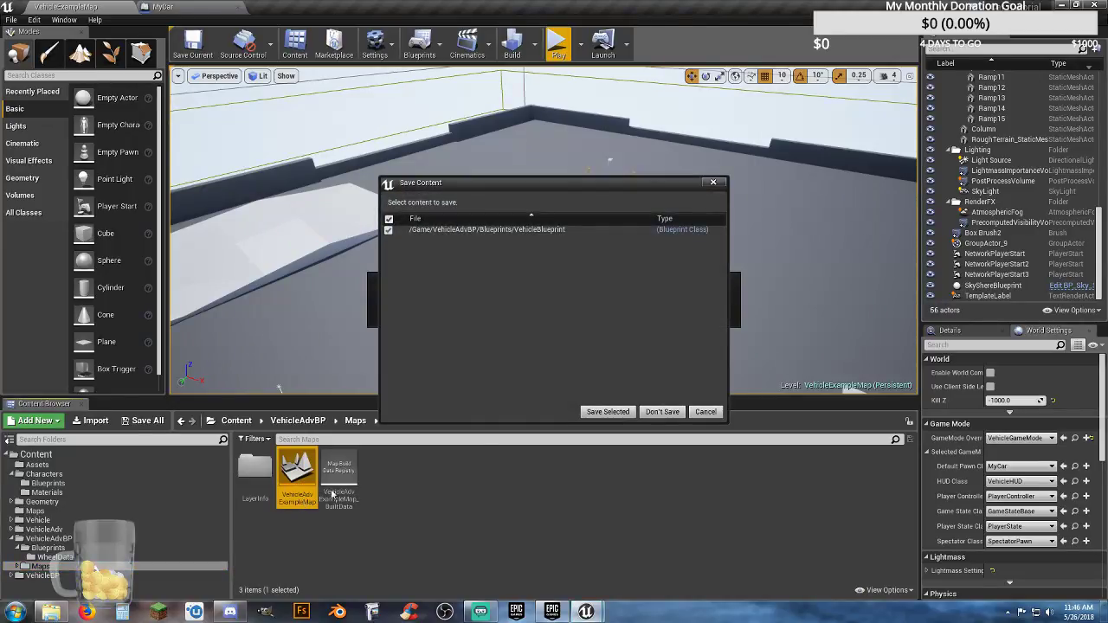
pyautogui.click(607, 412)
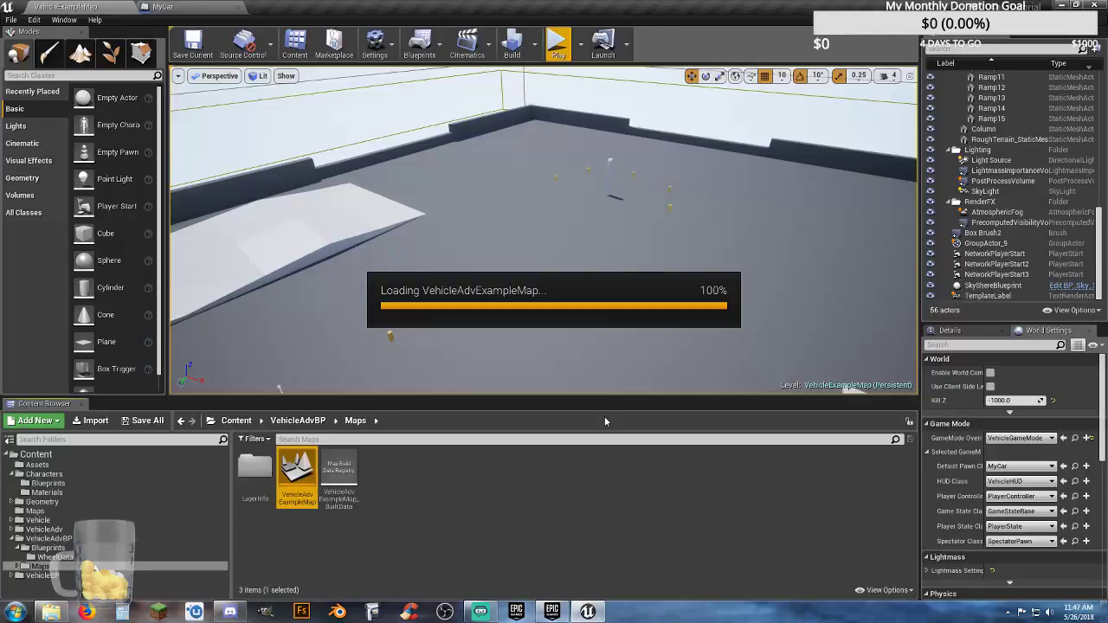
pyautogui.moveTo(554, 277); pyautogui.dragTo(869, 225, button='right')
pyautogui.moveTo(697, 265); pyautogui.dragTo(629, 143, button='right')
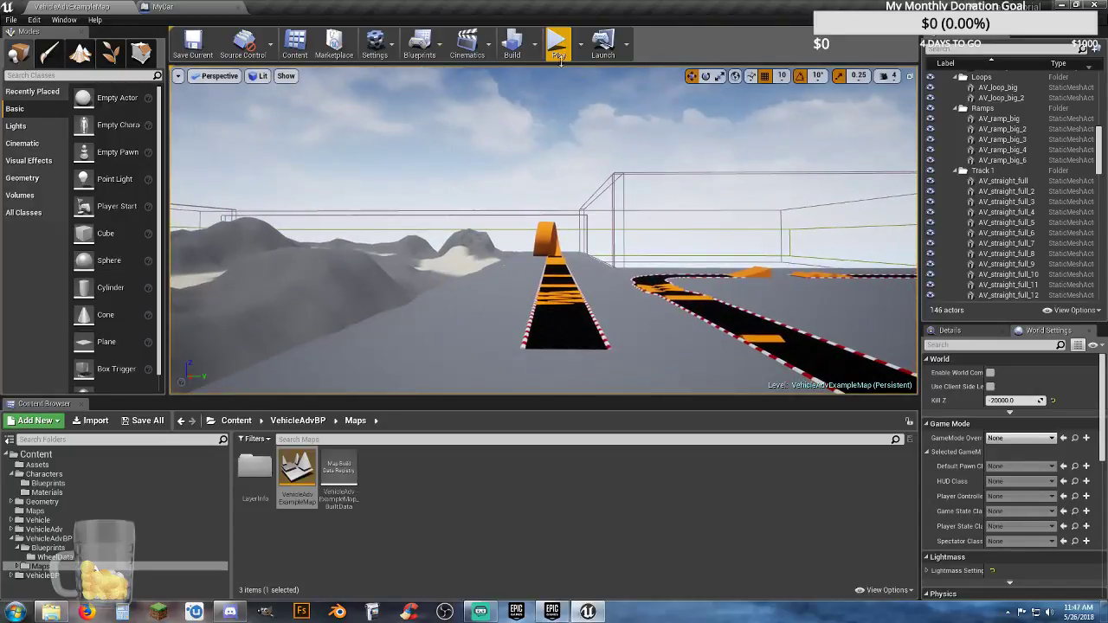
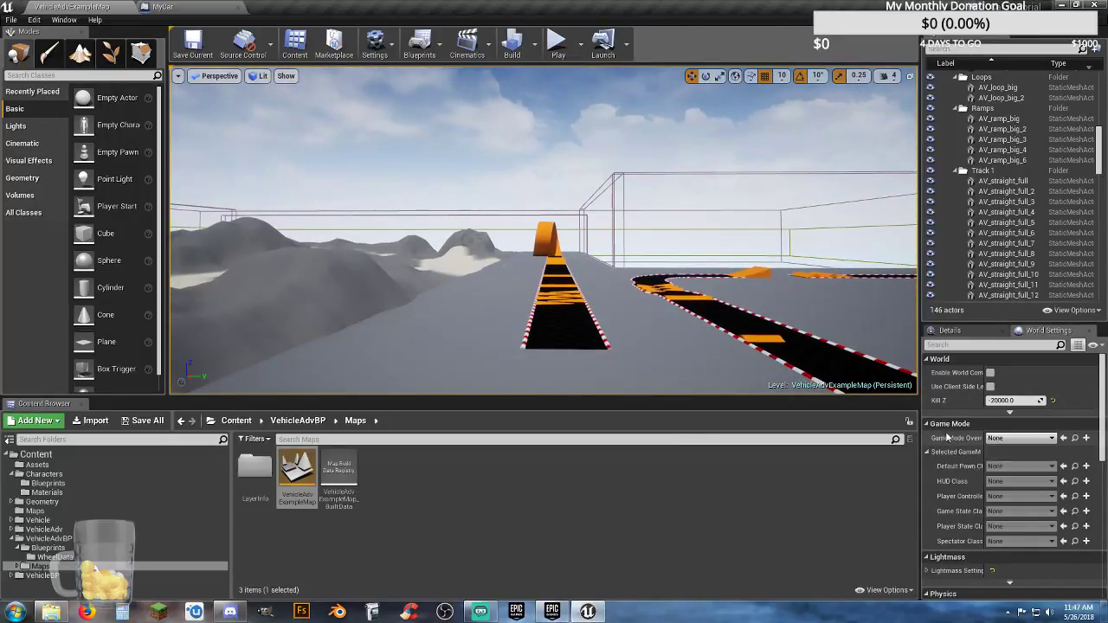
# Set the level's GameMode Override to VehicleGameMode and briefly play the level to check which vehicle is controlled
pyautogui.click(1053, 439)
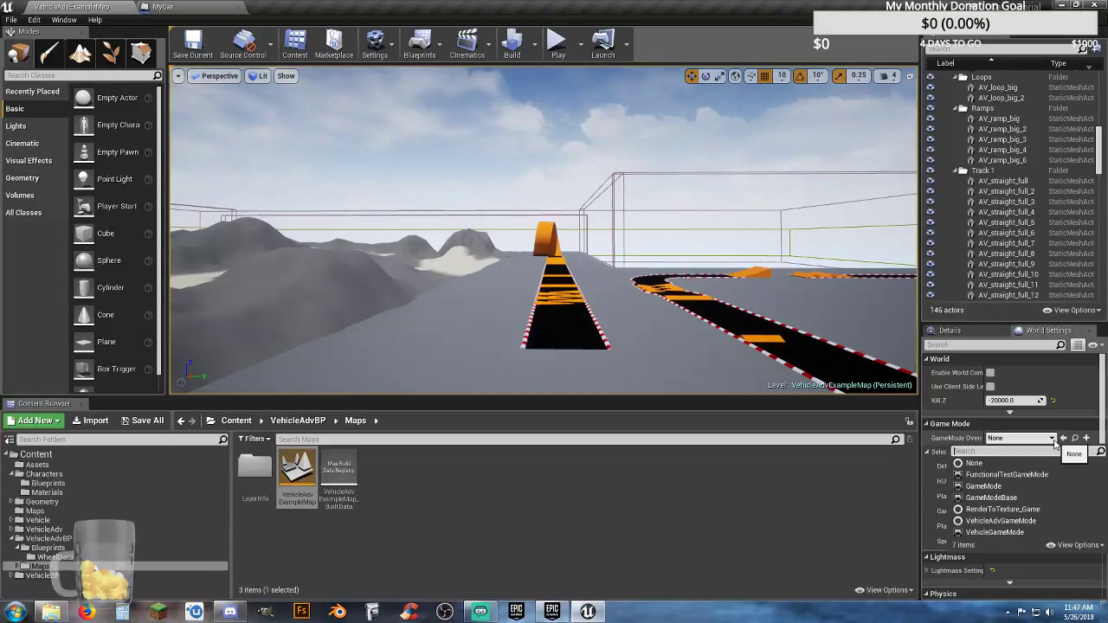
pyautogui.click(996, 532)
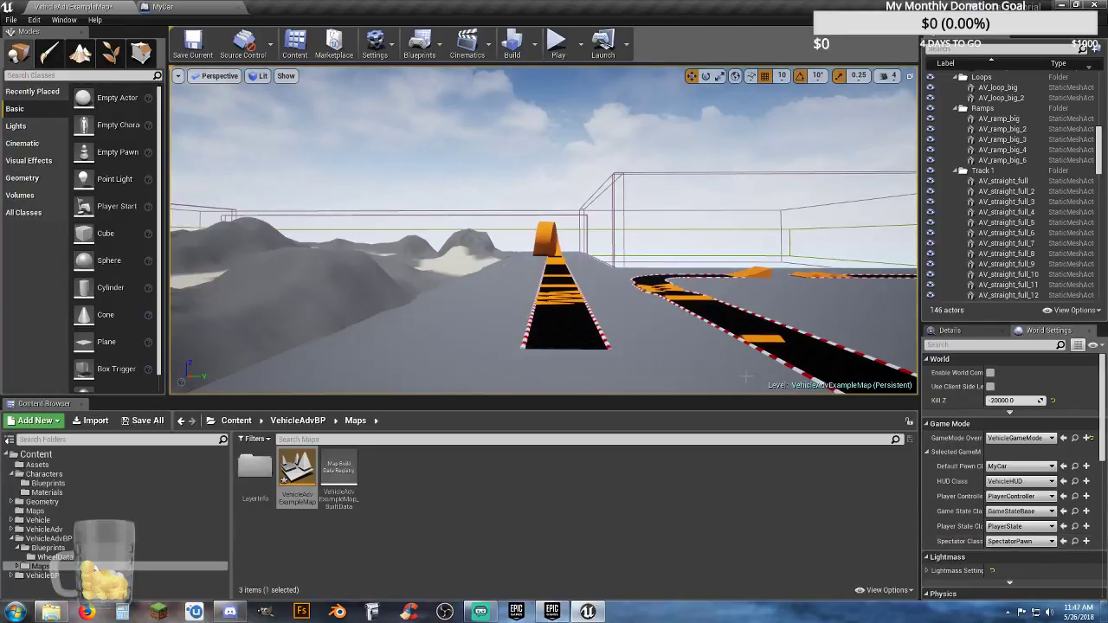
pyautogui.click(557, 41)
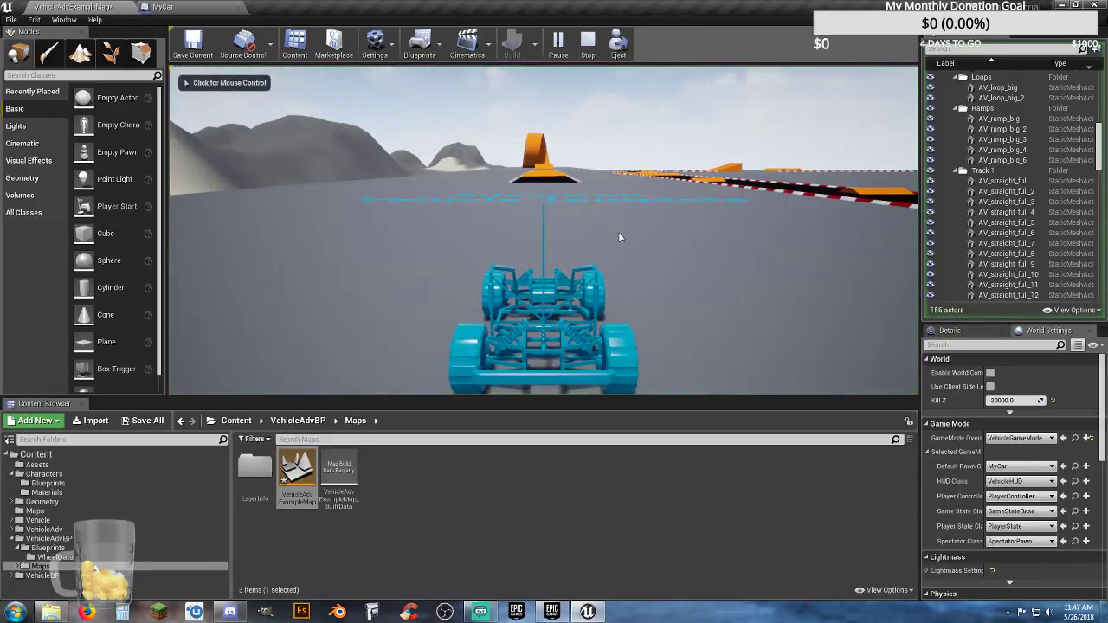
pyautogui.press('Escape')
# Delete the pre-placed VehicleBlueprint car from the level
pyautogui.press('s')
pyautogui.moveTo(619, 232); pyautogui.dragTo(409, 242, button='right')
pyautogui.click(564, 250)
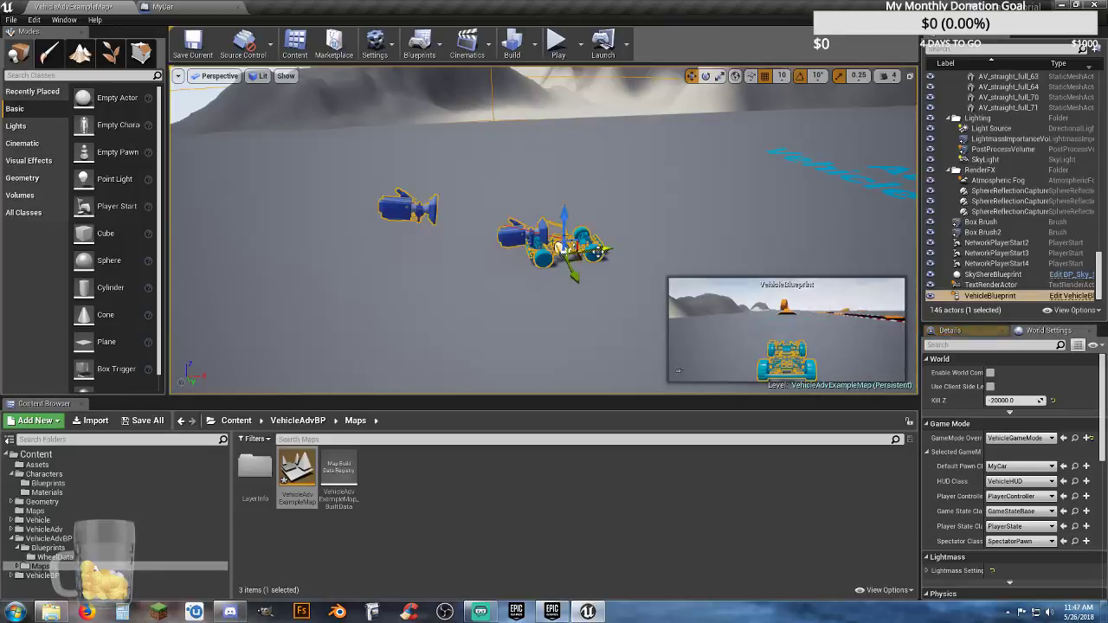
pyautogui.press('Delete')
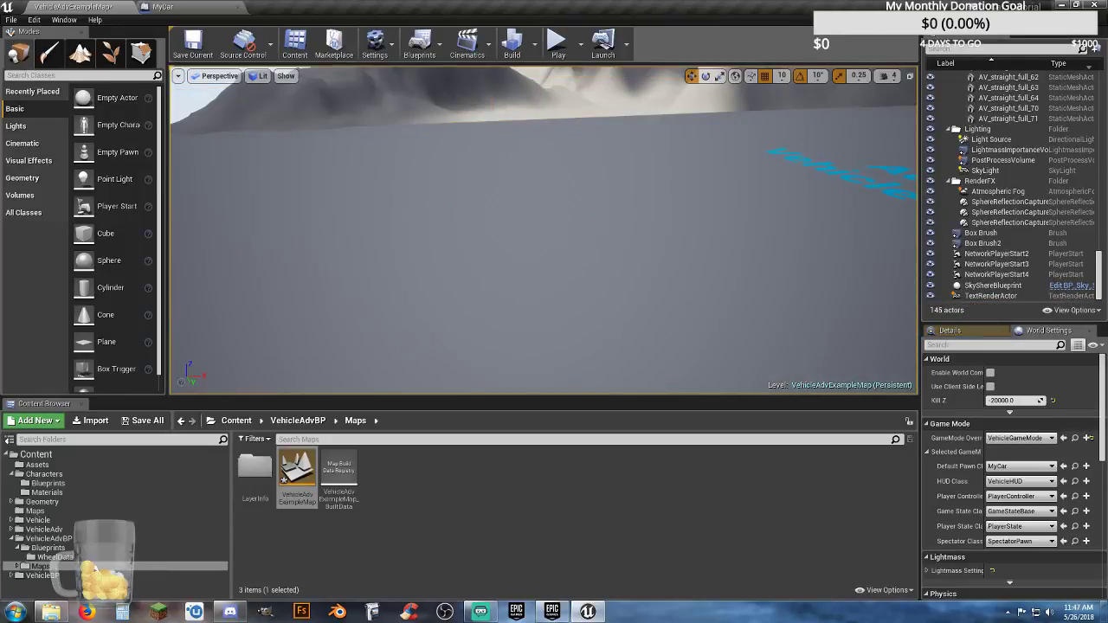
# Play the level, drive the car along the track to the orange loop, test the brake lights there with S, and stop playing
pyautogui.click(557, 43)
pyautogui.click(599, 206)
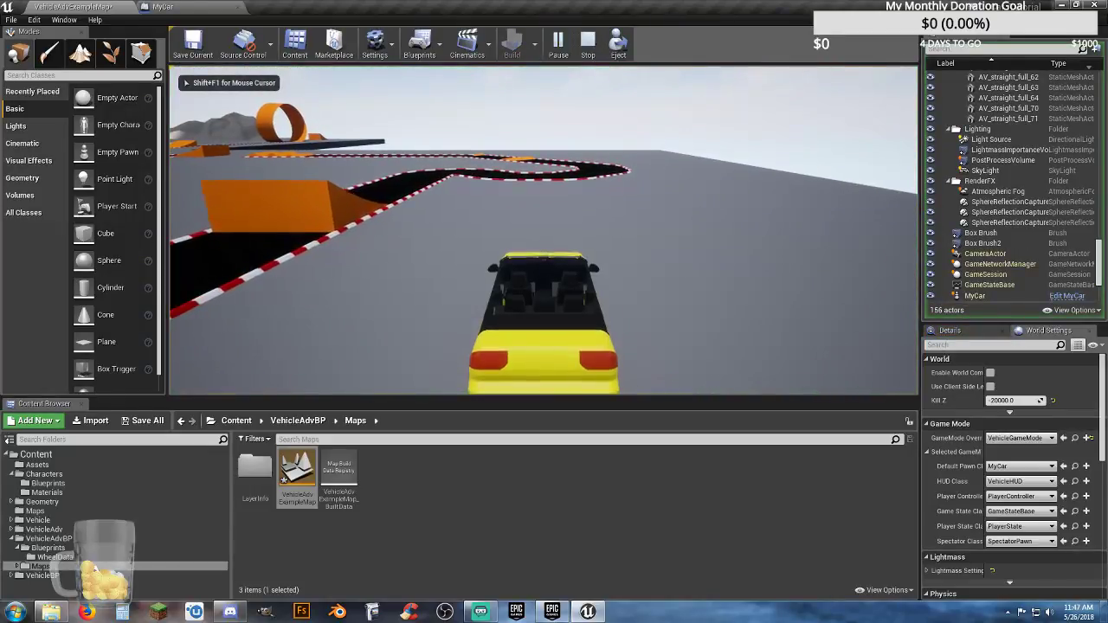
pyautogui.press('w')
pyautogui.press('d')
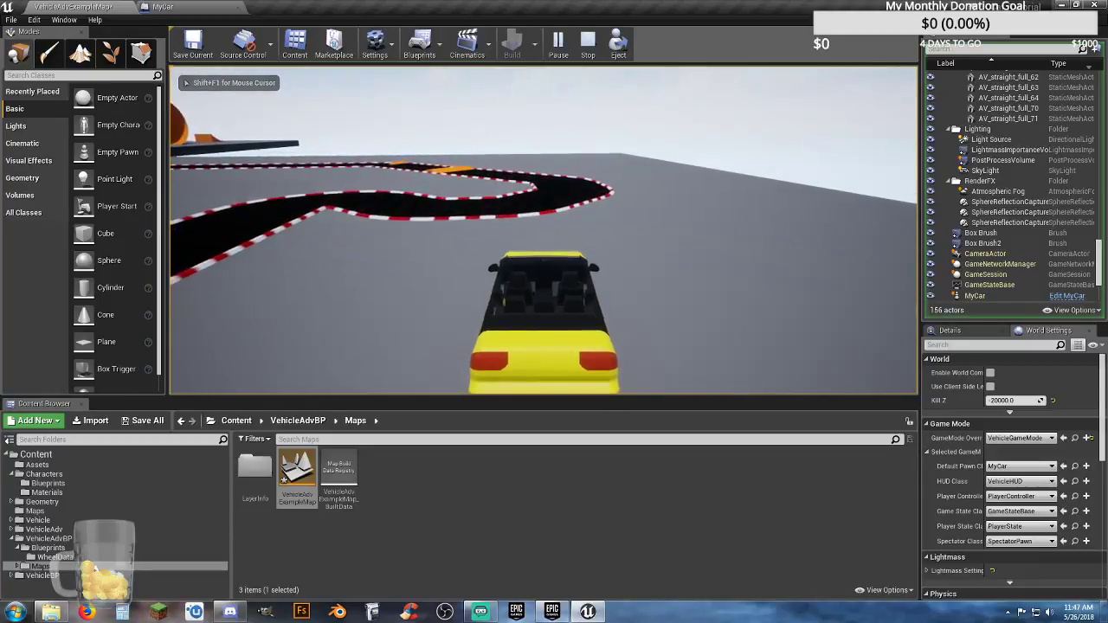
pyautogui.press('a')
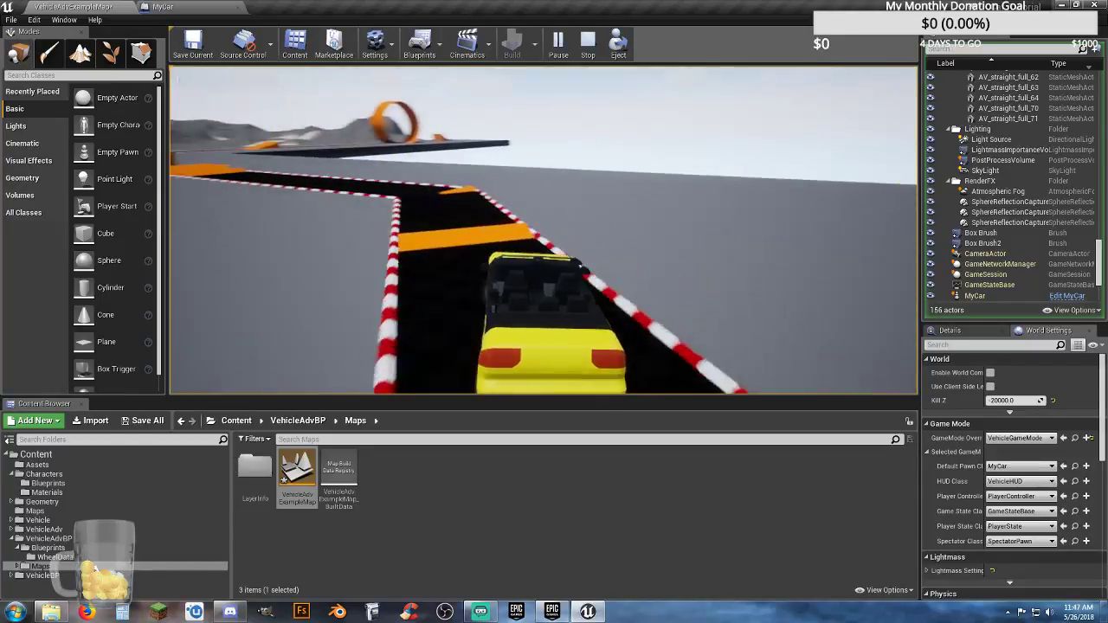
pyautogui.press('d')
pyautogui.press('a')
pyautogui.press('a')
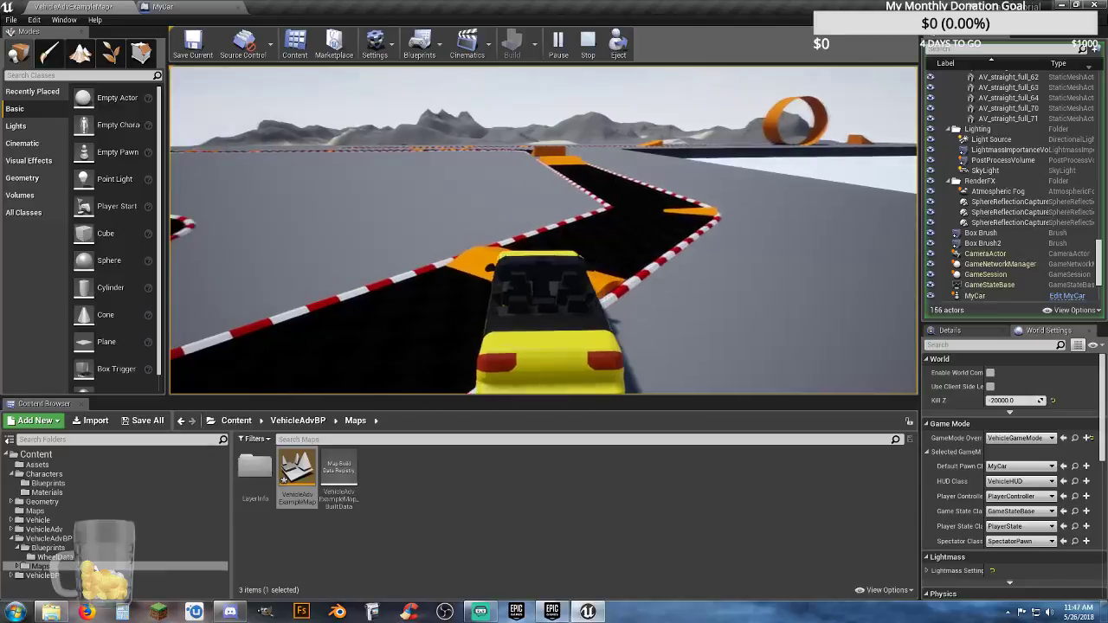
pyautogui.press('d')
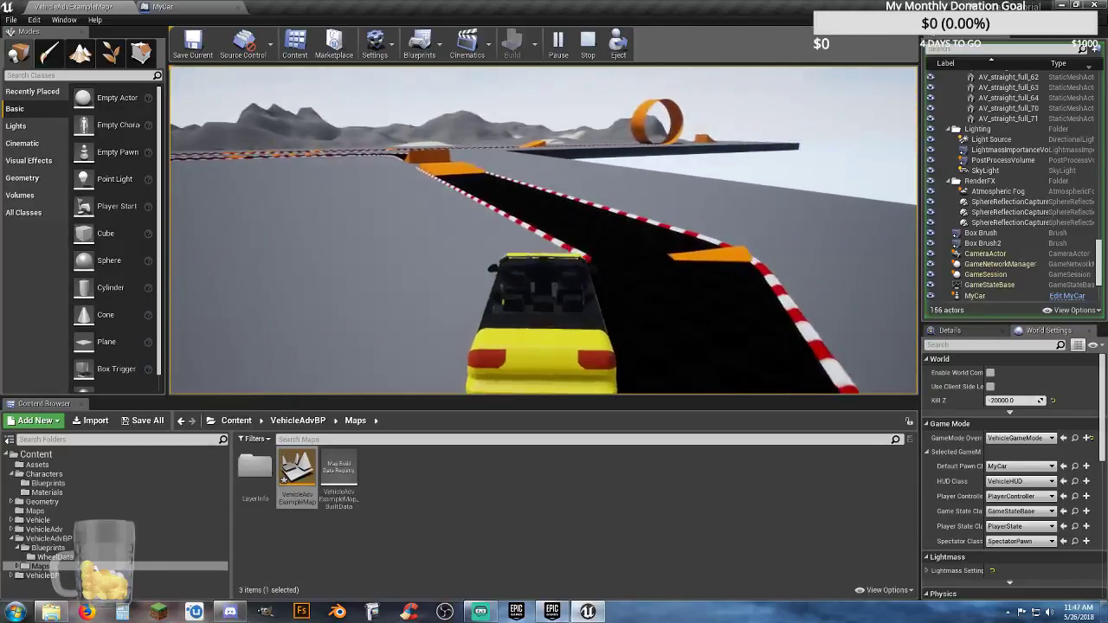
pyautogui.press('a')
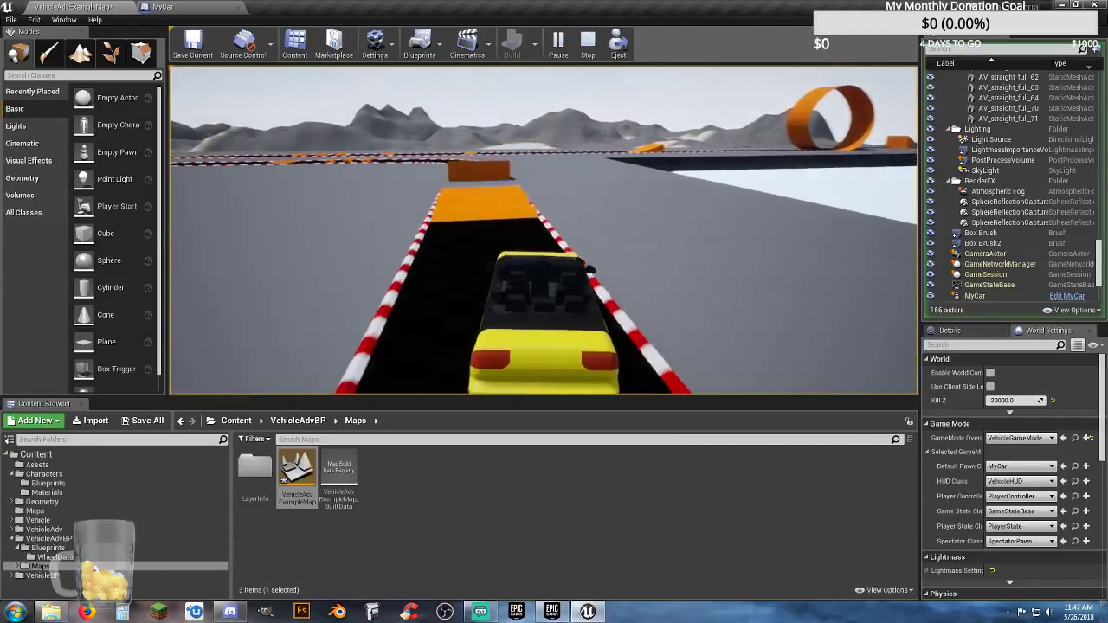
pyautogui.press('d')
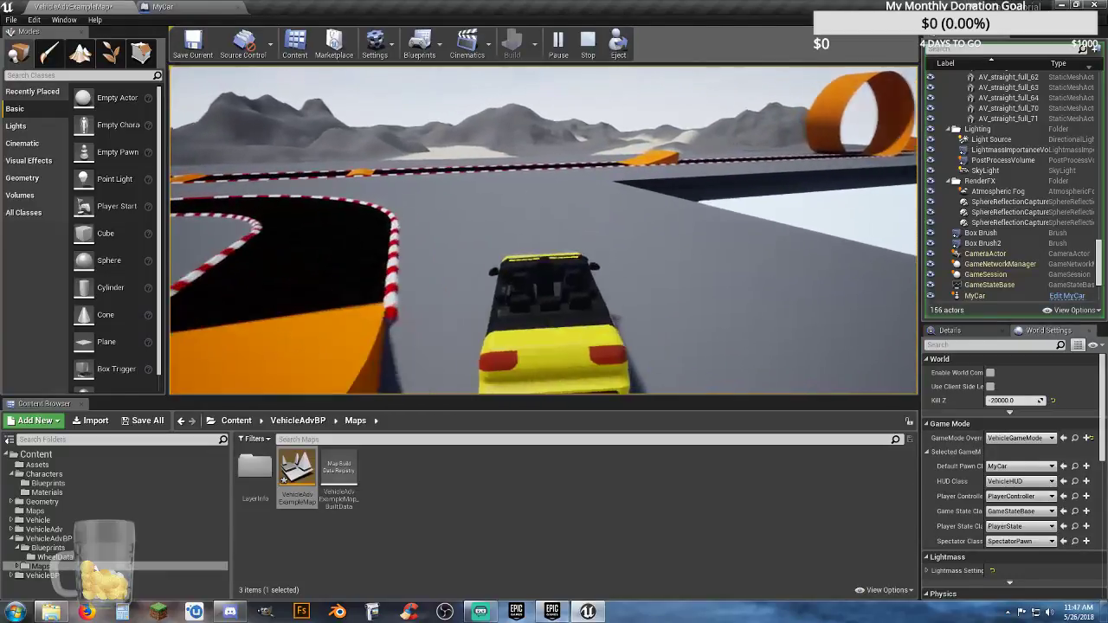
pyautogui.press('a')
pyautogui.press('d')
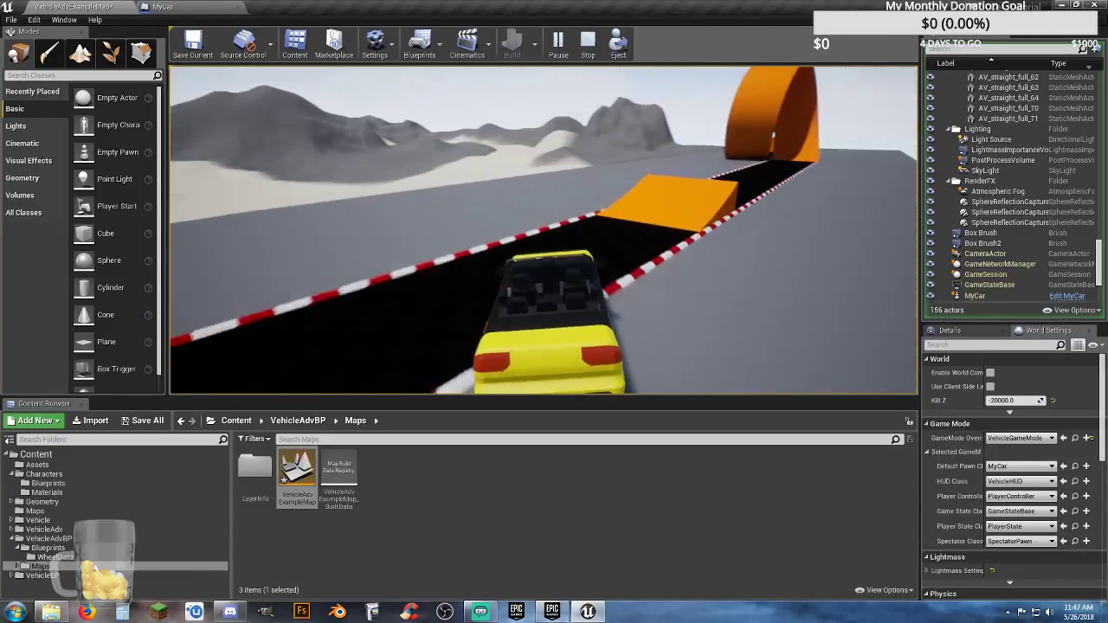
pyautogui.press('d')
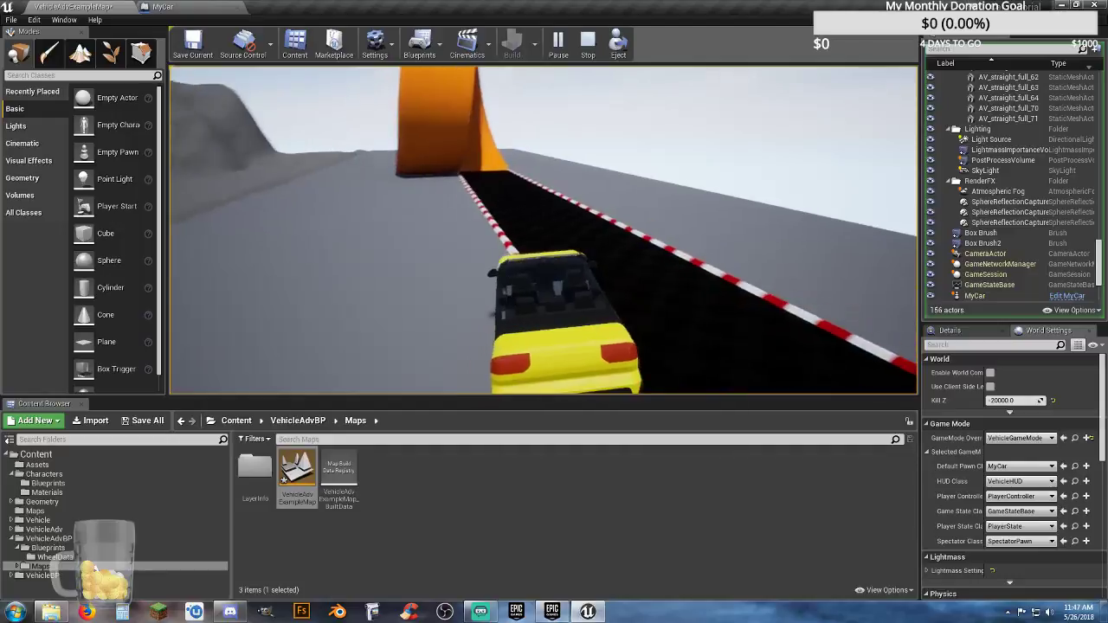
pyautogui.press('d')
pyautogui.press('a')
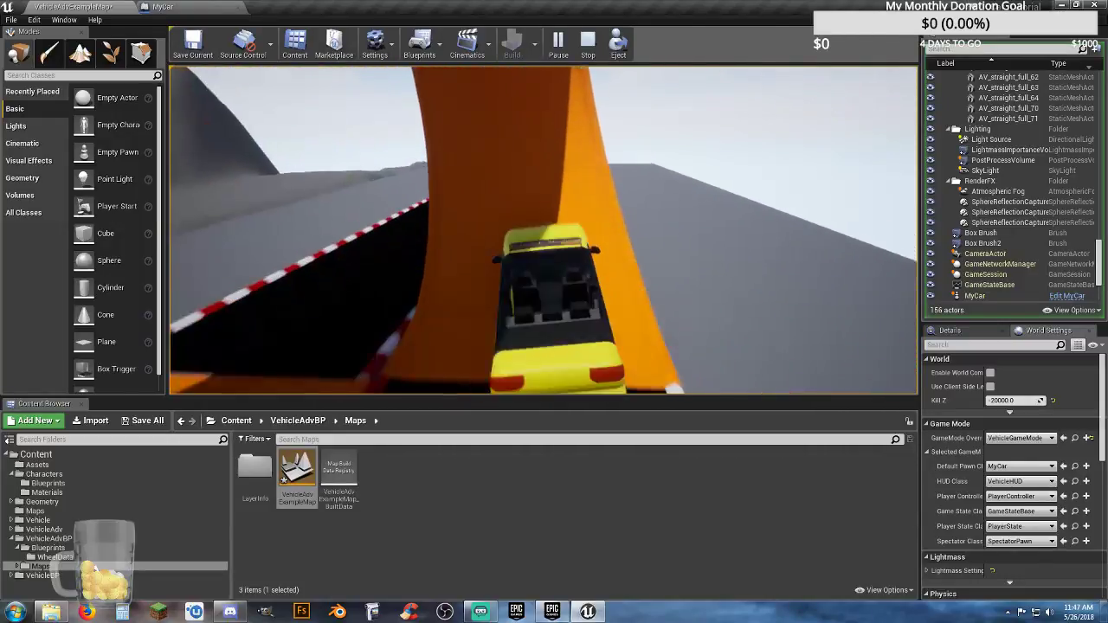
pyautogui.press('s')
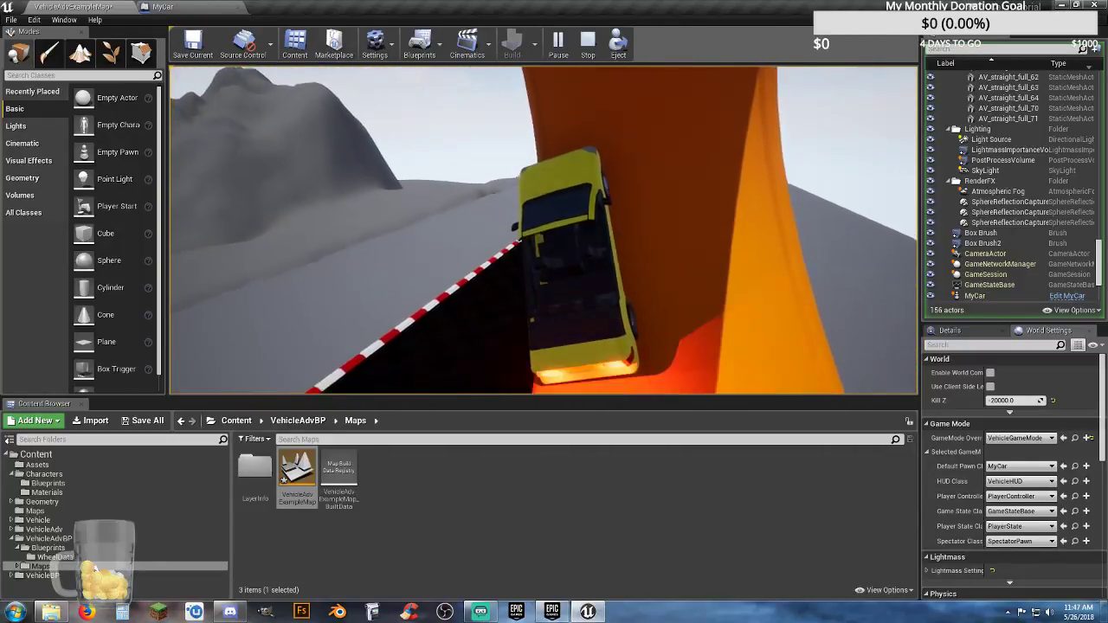
pyautogui.press('s')
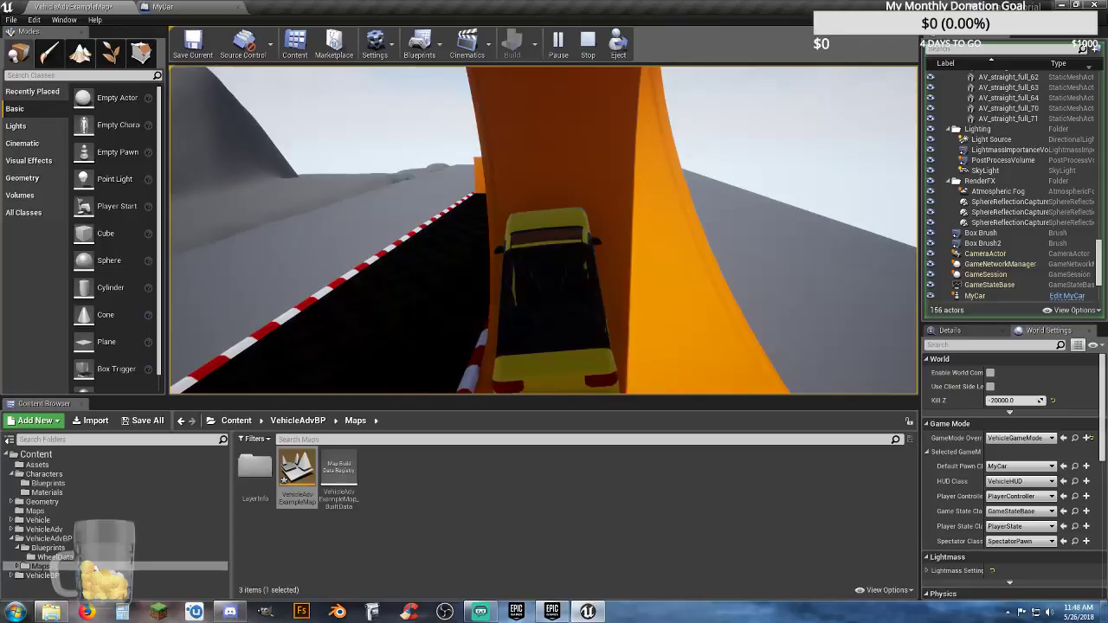
pyautogui.press('Escape')
# Place a Player Start on the ground beside the Advanced Vehicle Template floor text
pyautogui.press('w')
pyautogui.moveTo(528, 279); pyautogui.dragTo(557, 356, button='right')
pyautogui.press('s')
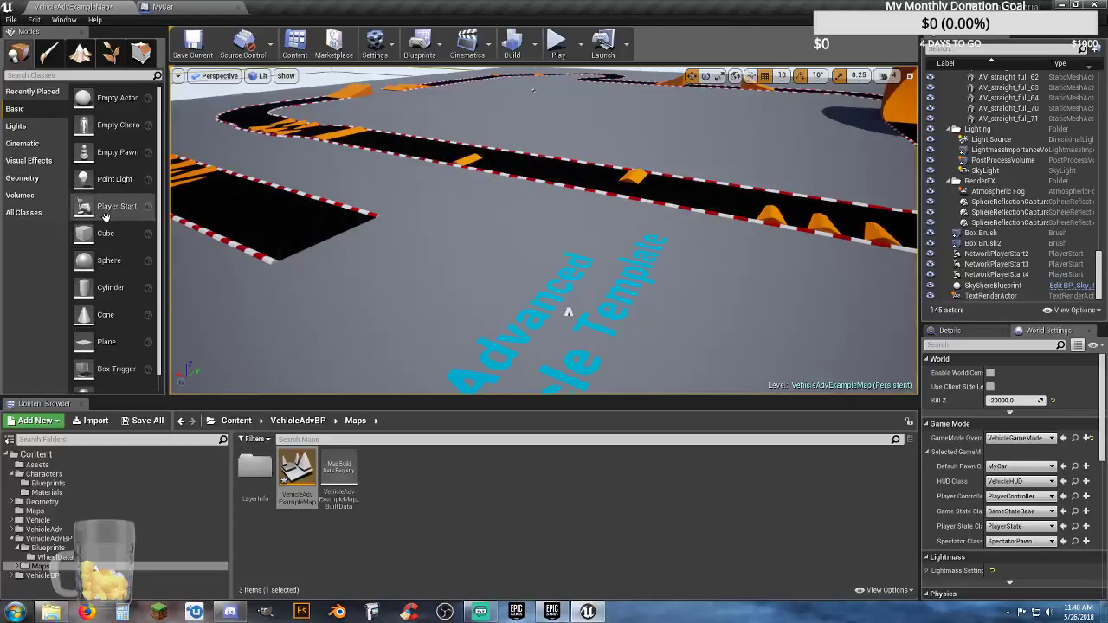
pyautogui.moveTo(103, 216); pyautogui.dragTo(228, 253)
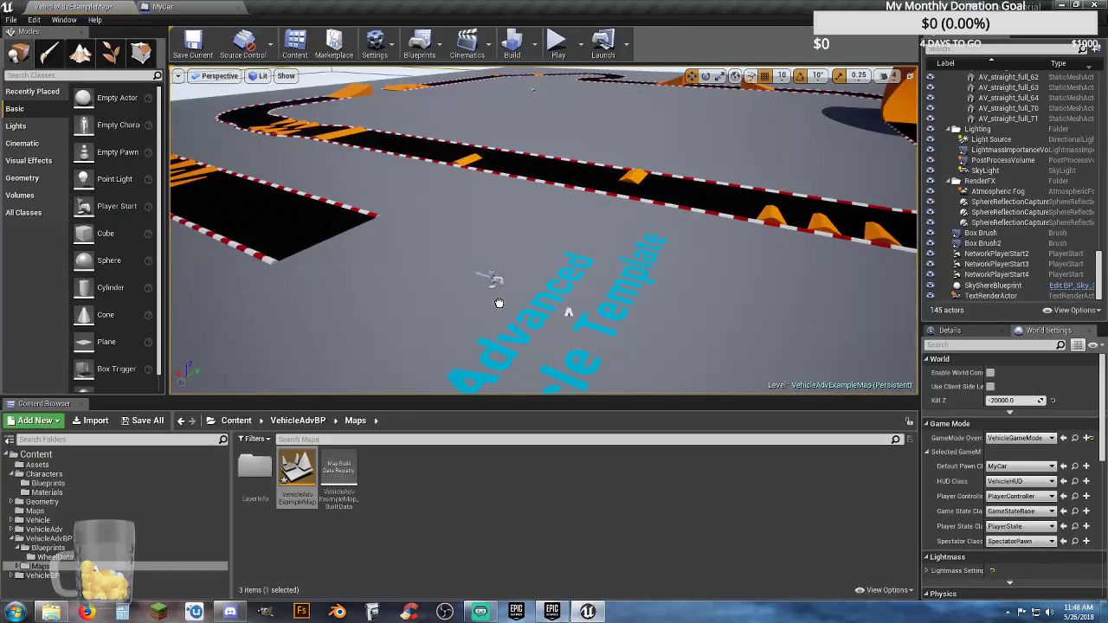
pyautogui.moveTo(512, 302); pyautogui.dragTo(512, 303)
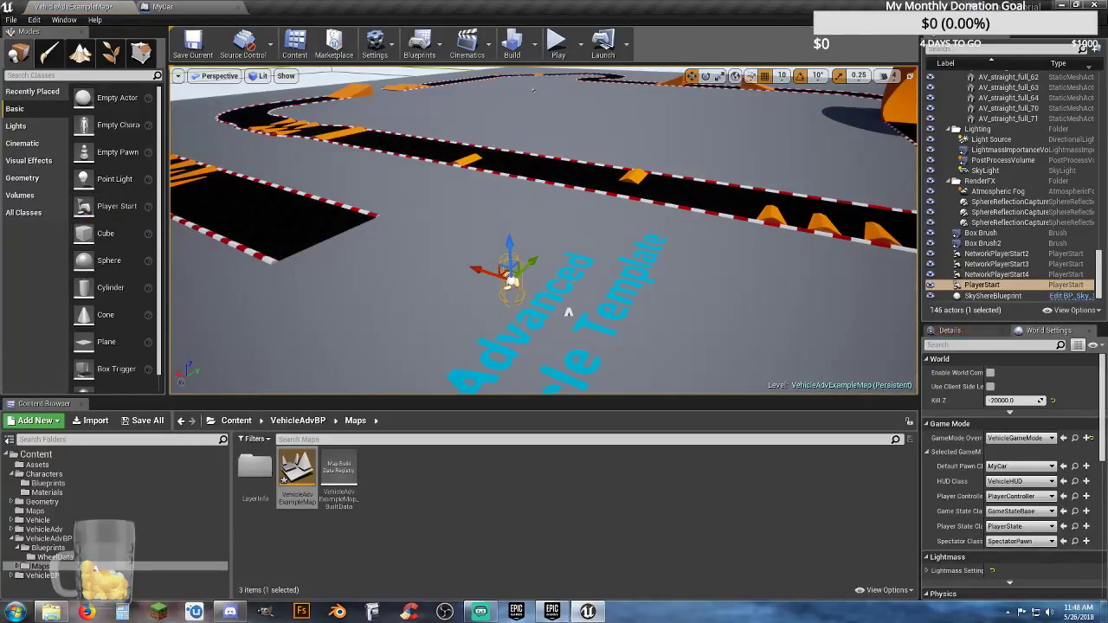
# Play the level twice to check where the car spawns, inspecting NetworkPlayerStart2 between the runs
pyautogui.click(551, 40)
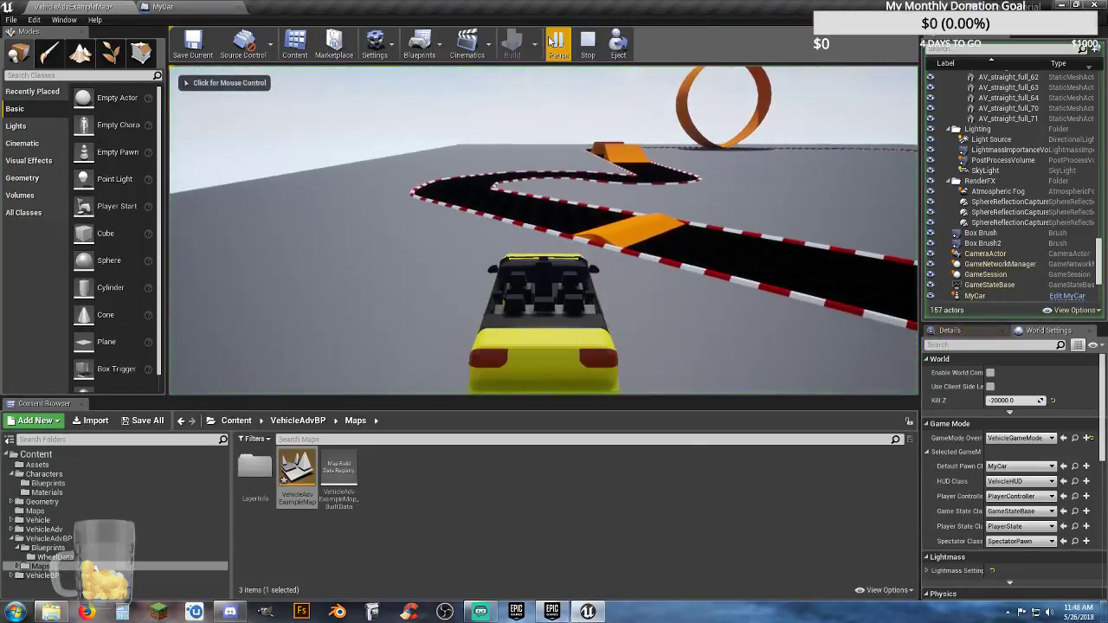
pyautogui.press('Escape')
pyautogui.moveTo(502, 231); pyautogui.dragTo(522, 215, button='right')
pyautogui.click(352, 312)
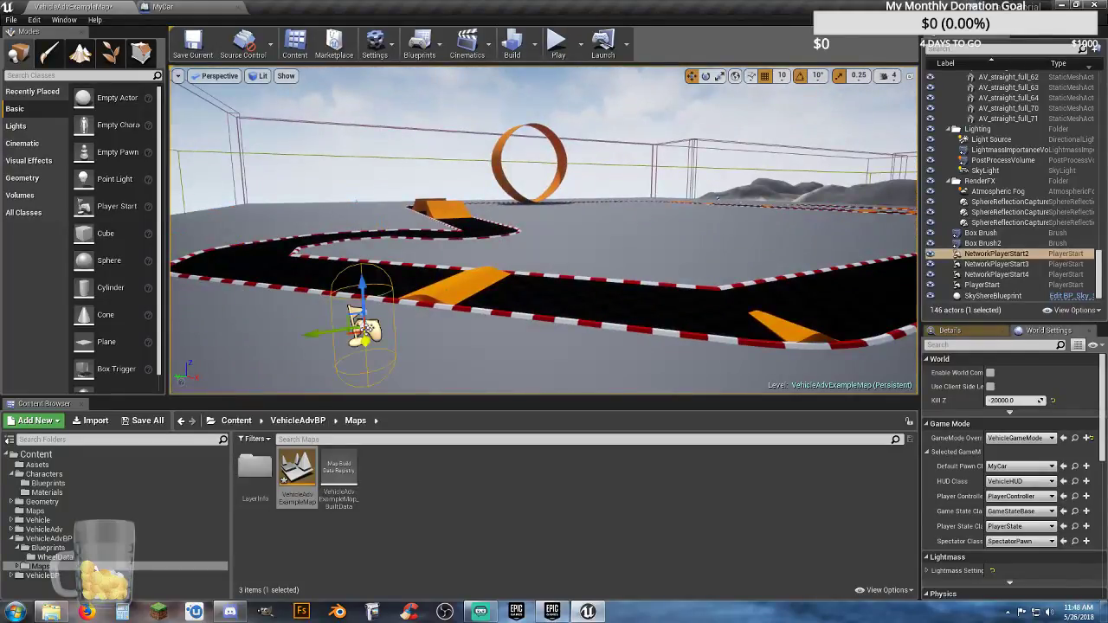
pyautogui.moveTo(499, 311); pyautogui.dragTo(499, 311, button='right')
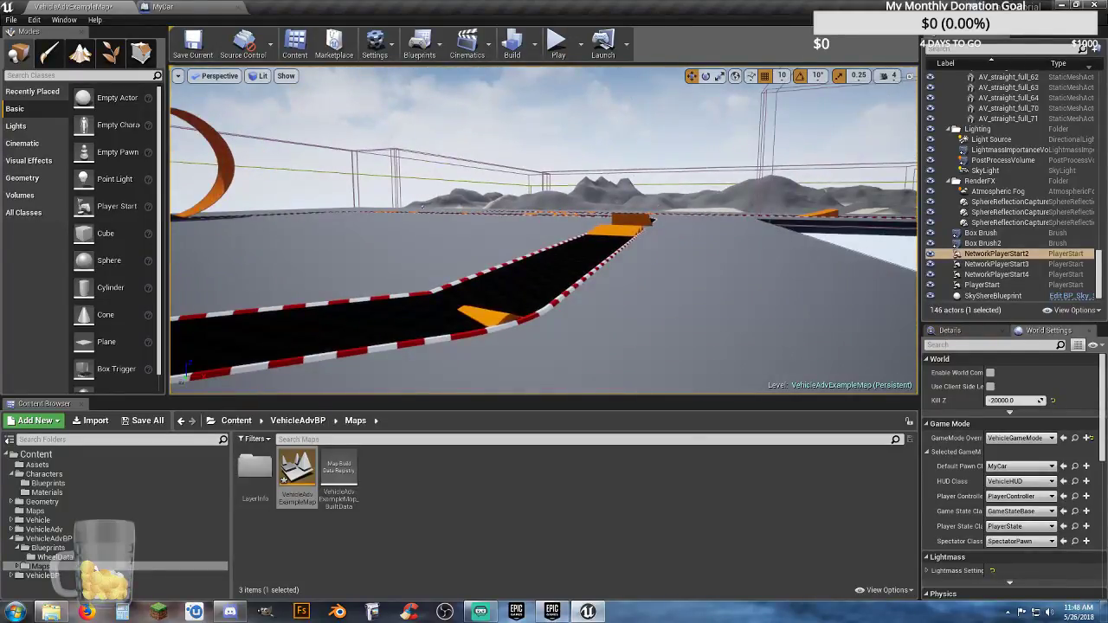
pyautogui.click(558, 42)
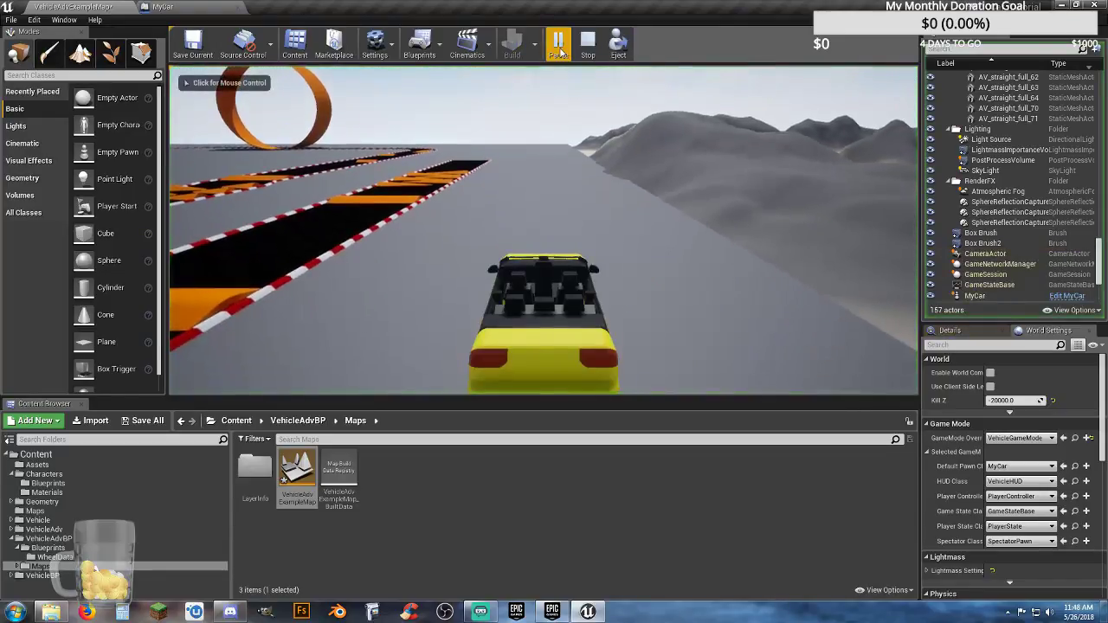
pyautogui.press('Escape')
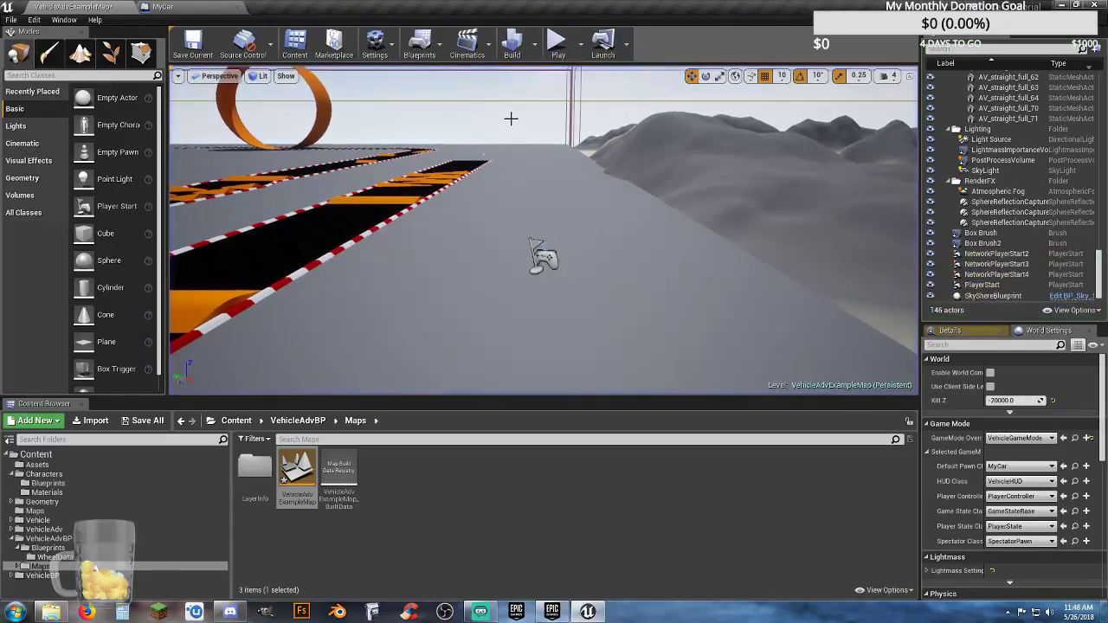
# Play the level again, drive the car across the open ground while steering right, and stop playing
pyautogui.click(556, 44)
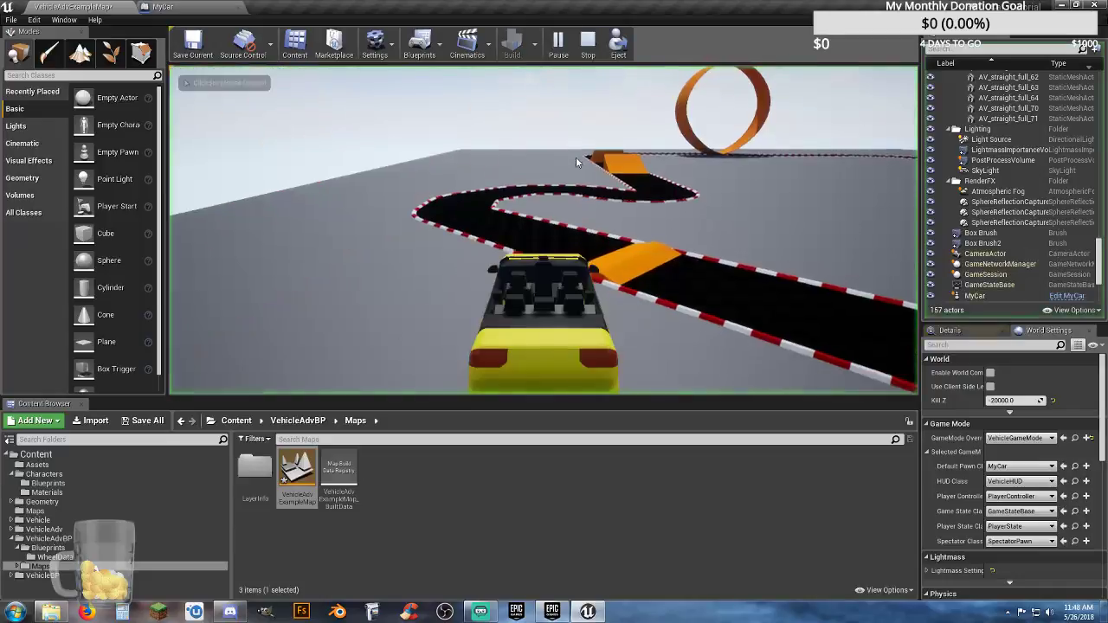
pyautogui.press('w')
pyautogui.press('d')
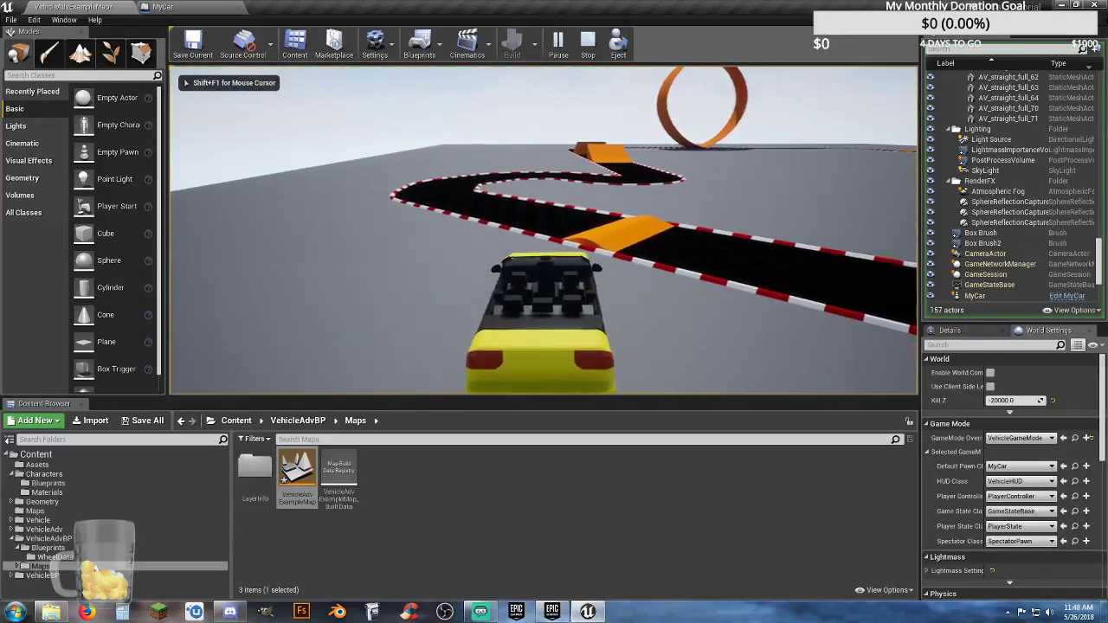
pyautogui.press('w')
pyautogui.press('d')
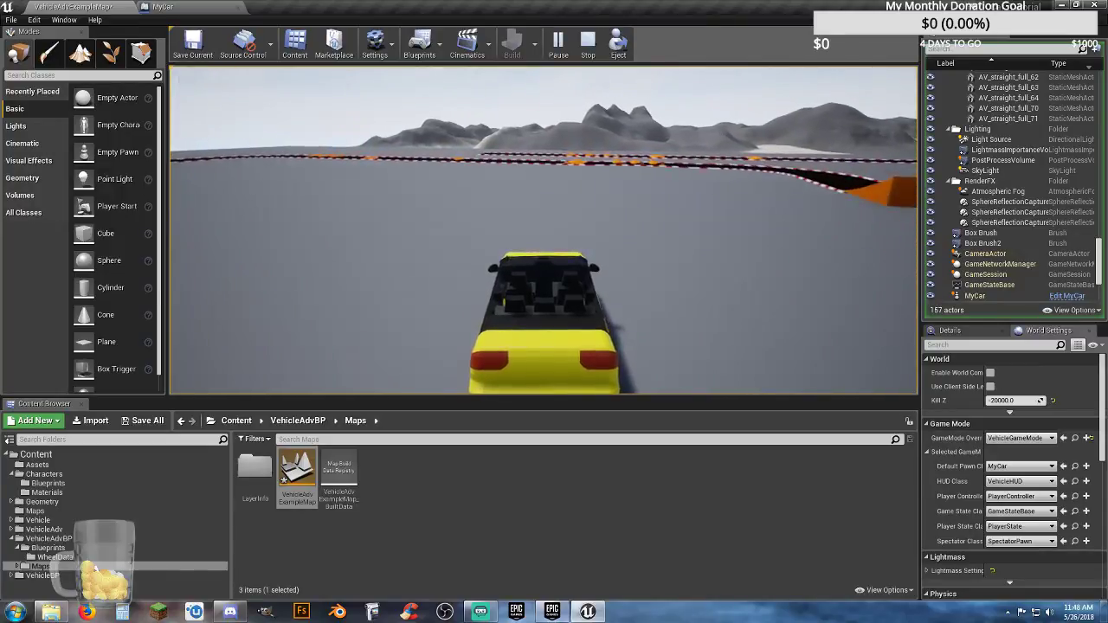
pyautogui.press('Escape')
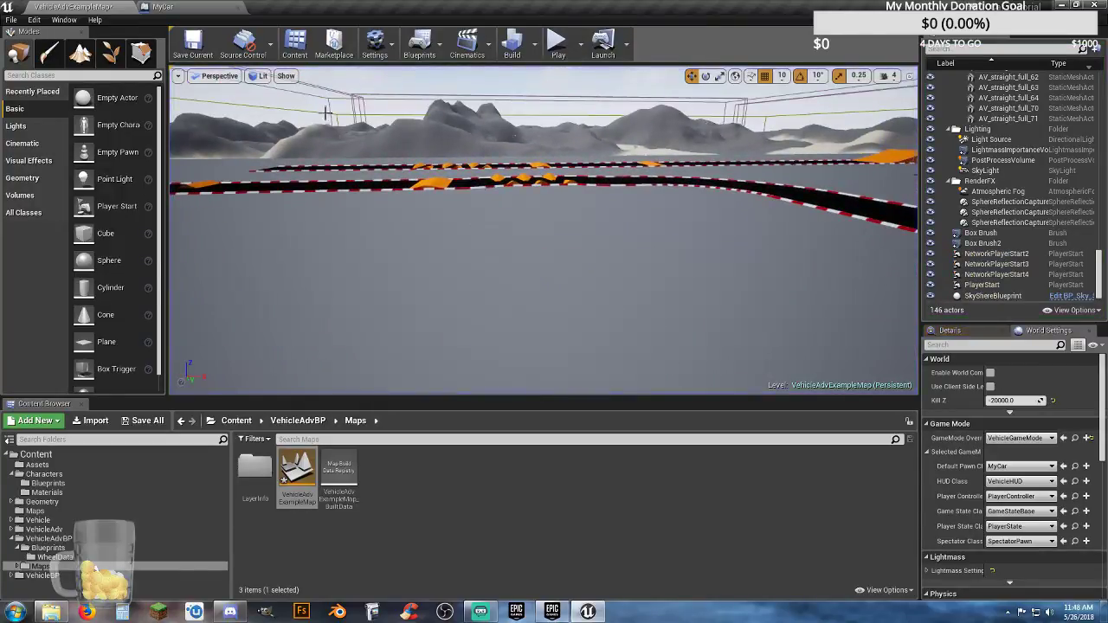
# Locate the existing Event BeginPlay node in the MyCar event graph
pyautogui.click(199, 10)
pyautogui.moveTo(247, 179); pyautogui.dragTo(820, 94, button='right')
pyautogui.moveTo(270, 323); pyautogui.dragTo(615, 403, button='right')
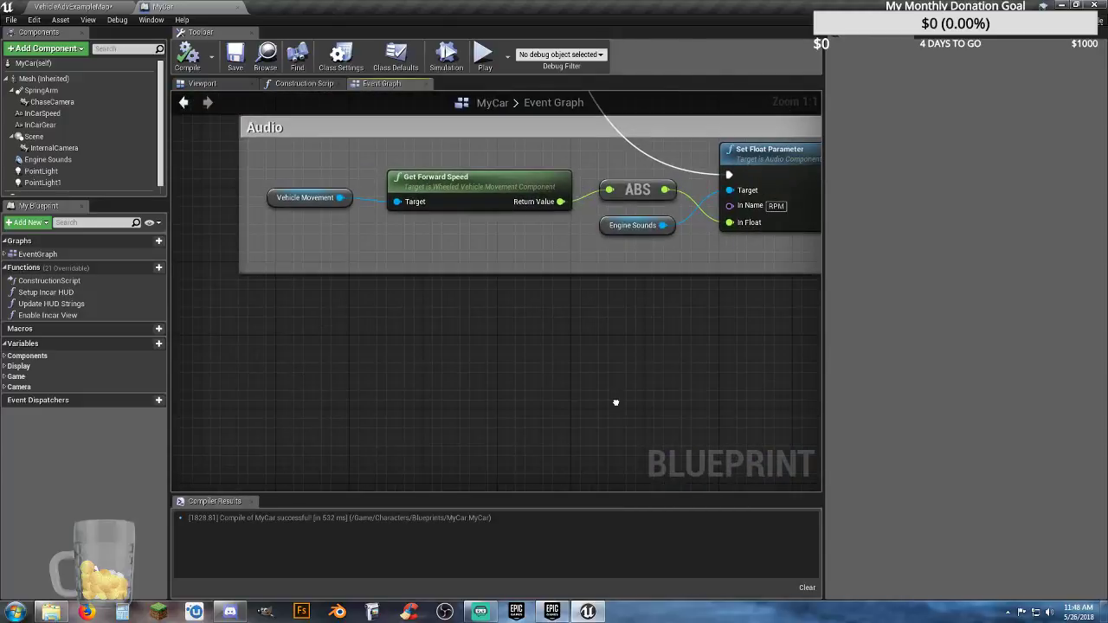
pyautogui.rightClick(363, 362)
pyautogui.write('even')
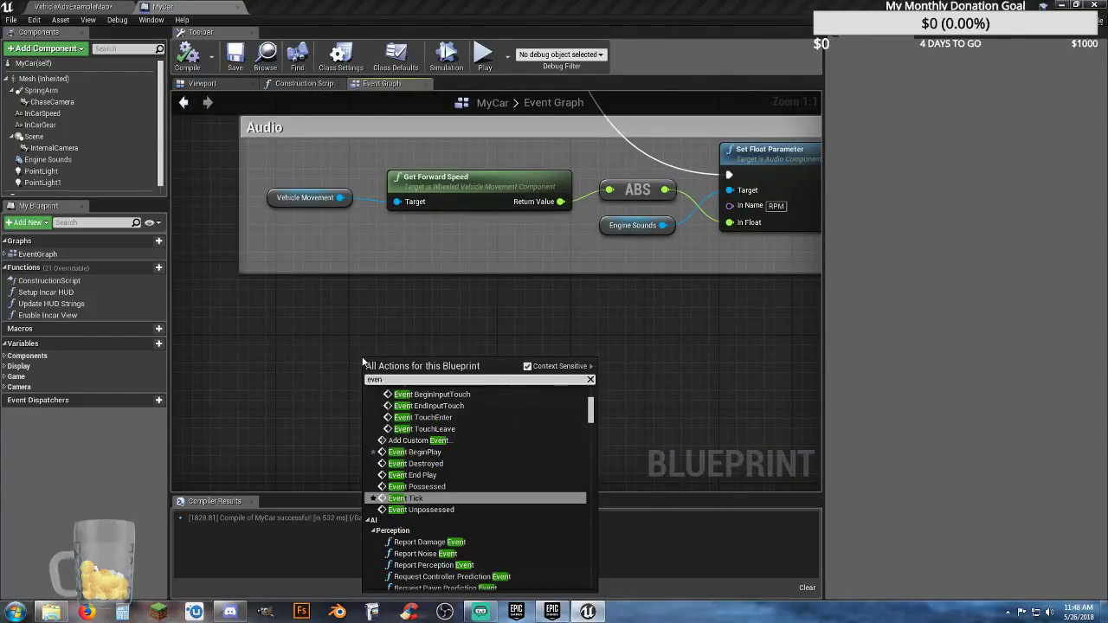
pyautogui.write('tbe')
pyautogui.press('Return')
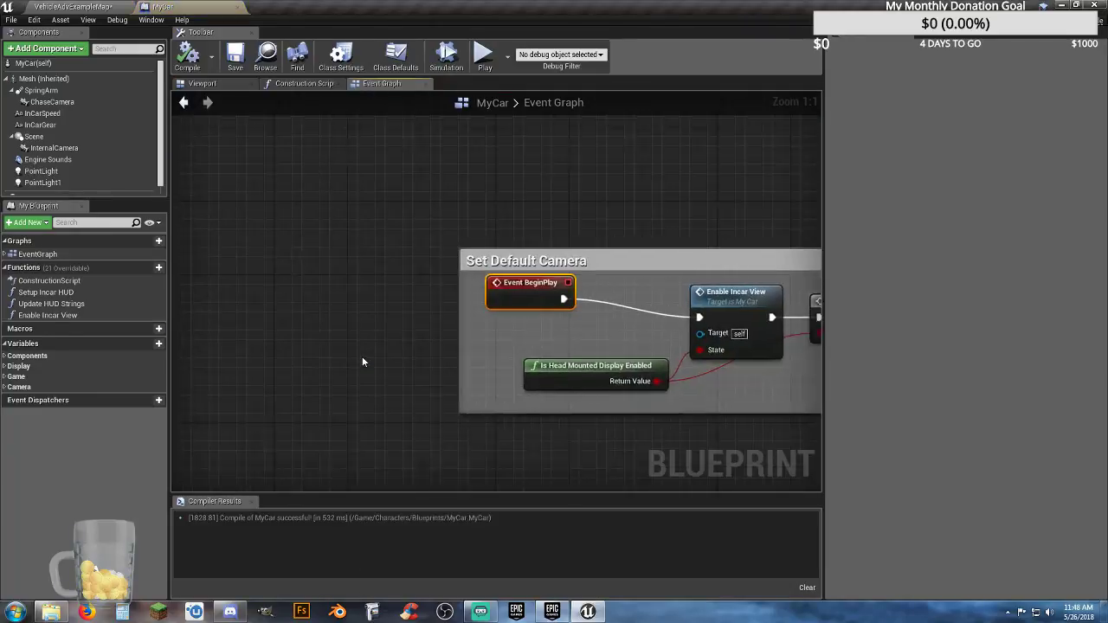
# Add a Set Input Mode Game Only node after Reset Orientation and Position at the end of the BeginPlay chain
pyautogui.moveTo(662, 372); pyautogui.dragTo(227, 337, button='right')
pyautogui.scroll(-1, 277, 349)
pyautogui.scroll(-1, 379, 351)
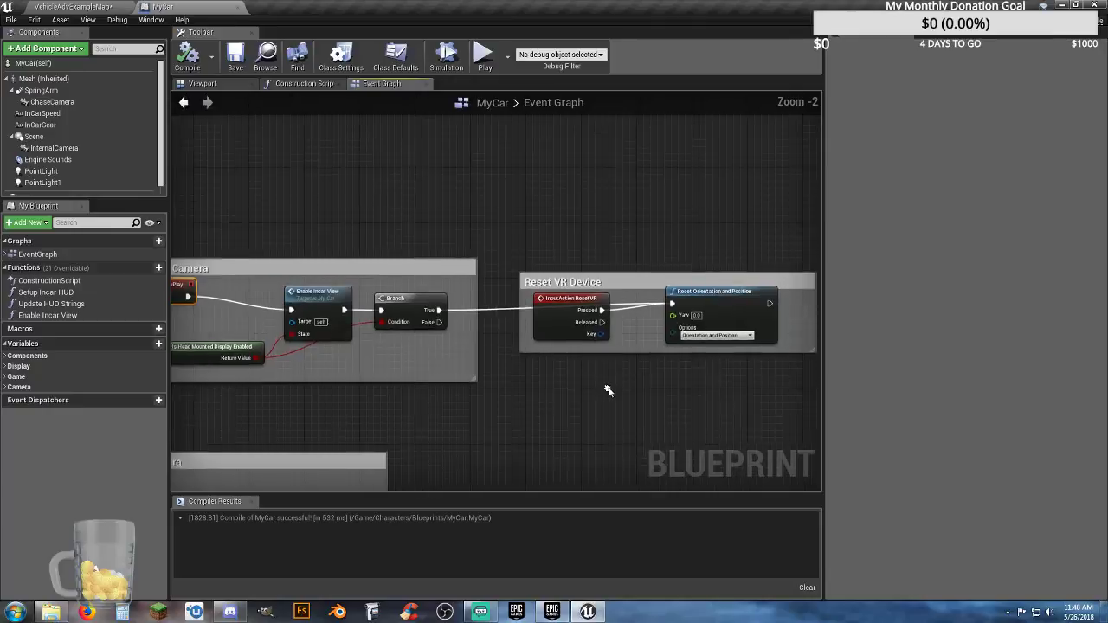
pyautogui.moveTo(606, 389); pyautogui.dragTo(314, 383, button='right')
pyautogui.moveTo(533, 364); pyautogui.dragTo(379, 306, button='right')
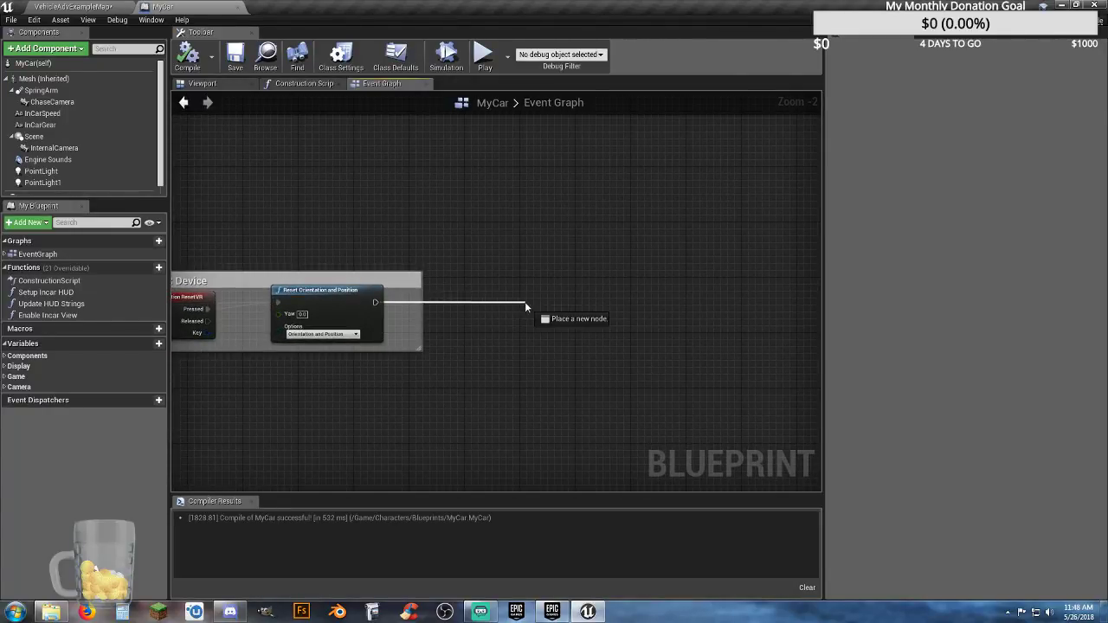
pyautogui.moveTo(524, 302); pyautogui.dragTo(524, 303)
pyautogui.write('set')
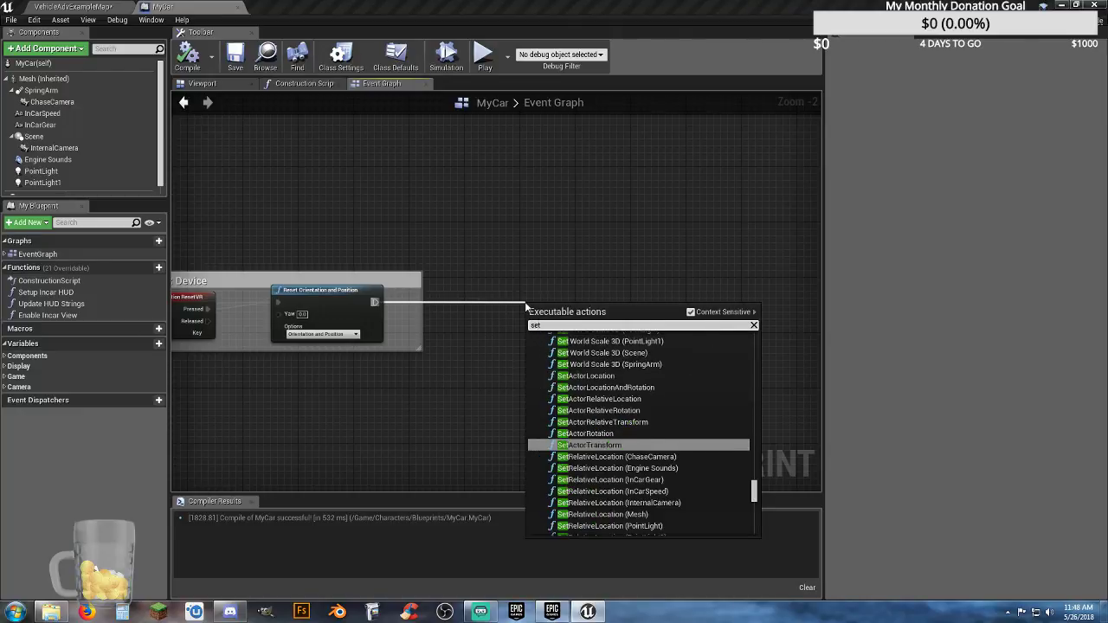
pyautogui.write('inp')
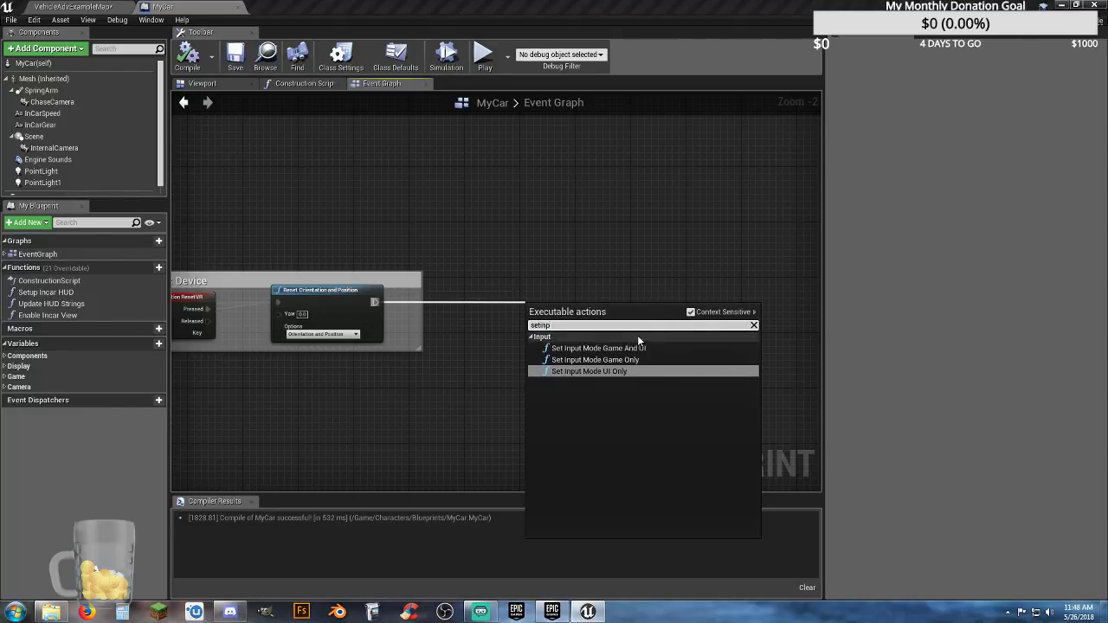
pyautogui.click(595, 360)
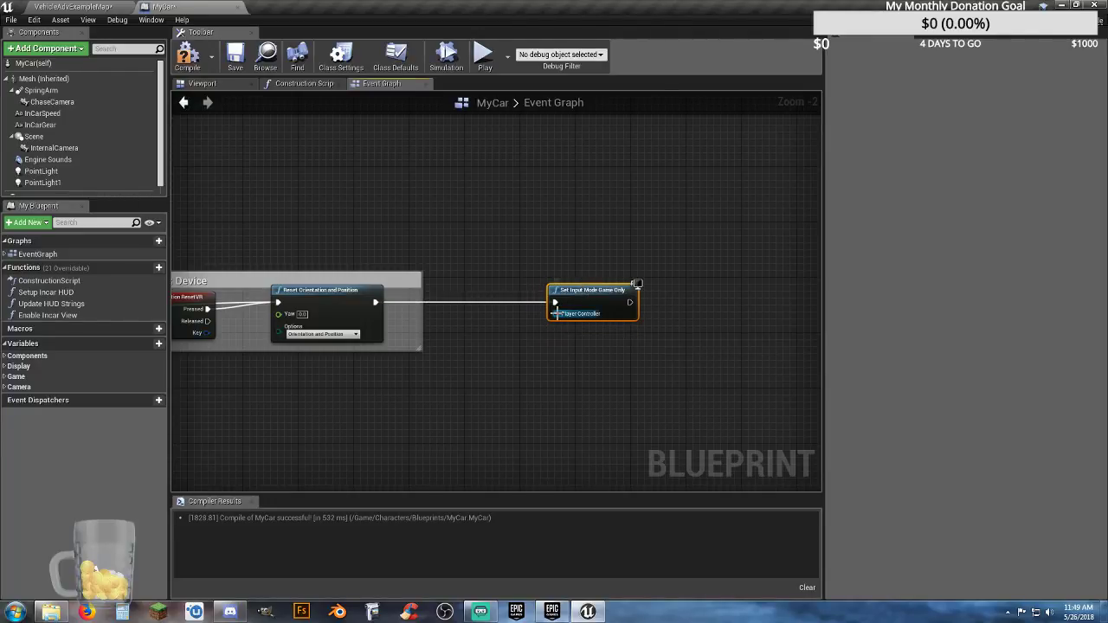
# Feed the Set Input Mode Game Only node's Player Controller input from a Get Player Controller node and arrange both nodes
pyautogui.moveTo(555, 314); pyautogui.dragTo(506, 334)
pyautogui.write('player')
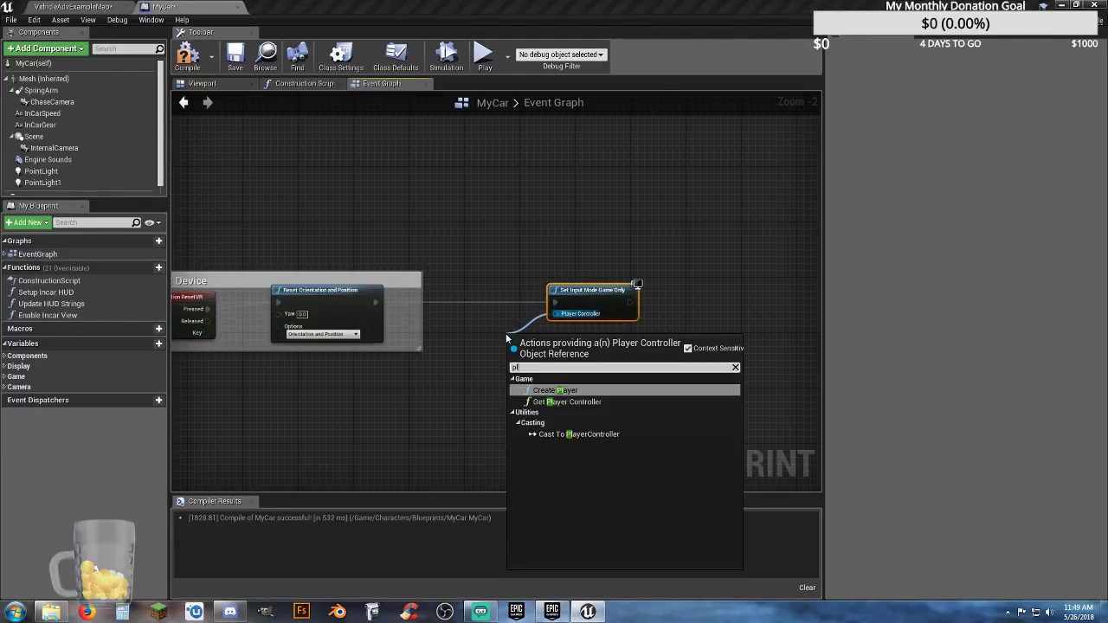
pyautogui.click(568, 402)
pyautogui.moveTo(547, 342); pyautogui.dragTo(505, 342)
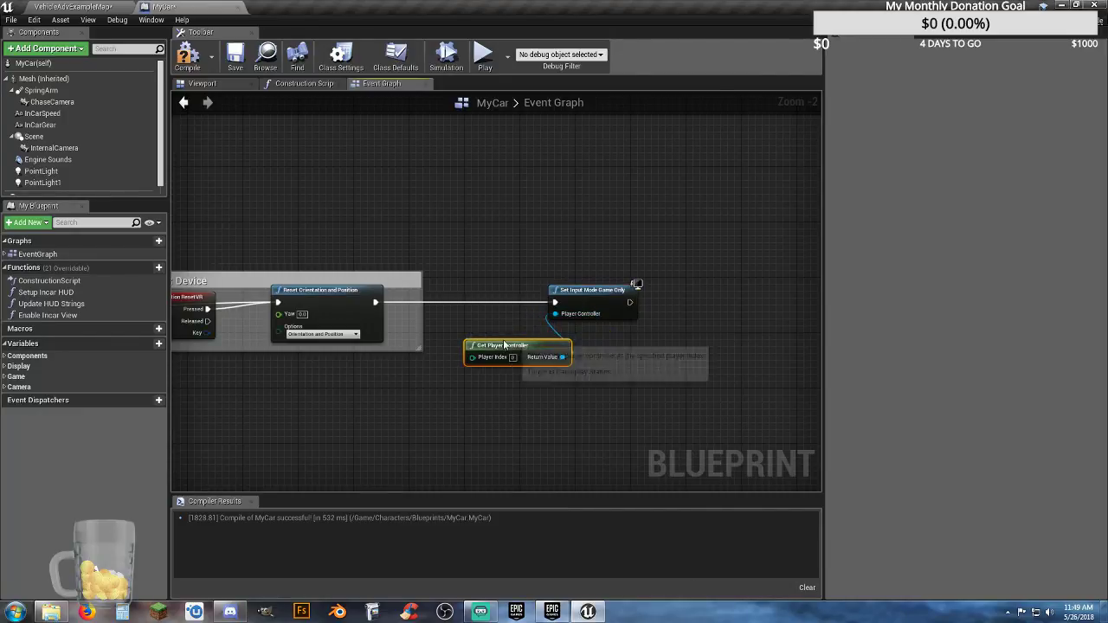
pyautogui.moveTo(584, 303); pyautogui.dragTo(614, 303)
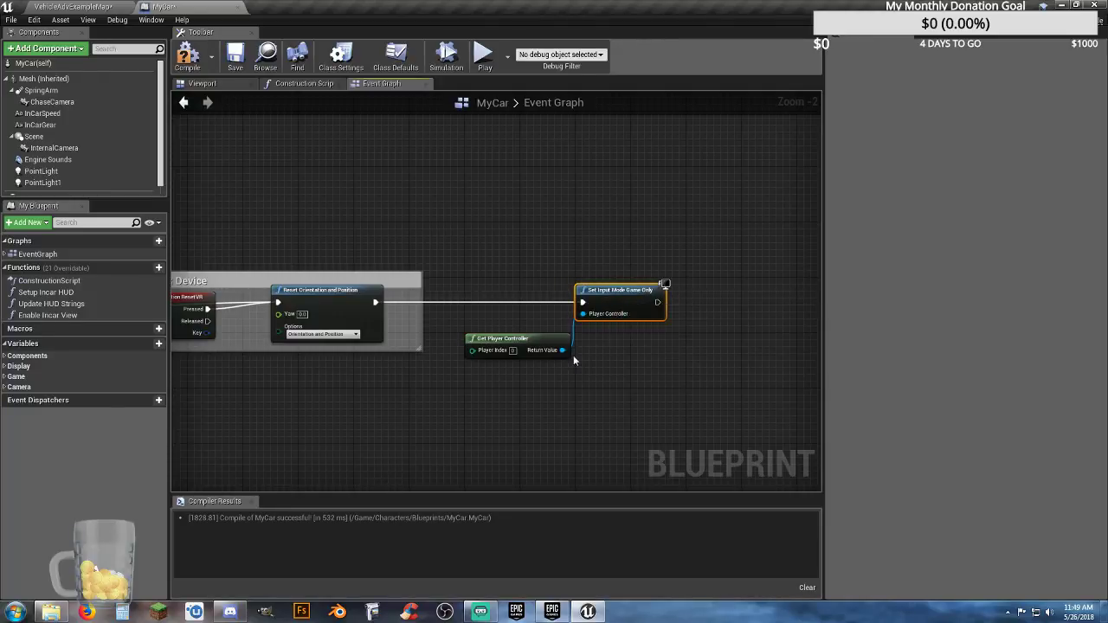
# Add a Set Show Mouse Cursor node, unchecked, targeting the player controller, and align it after Set Input Mode Game Only
pyautogui.moveTo(720, 340); pyautogui.dragTo(721, 341)
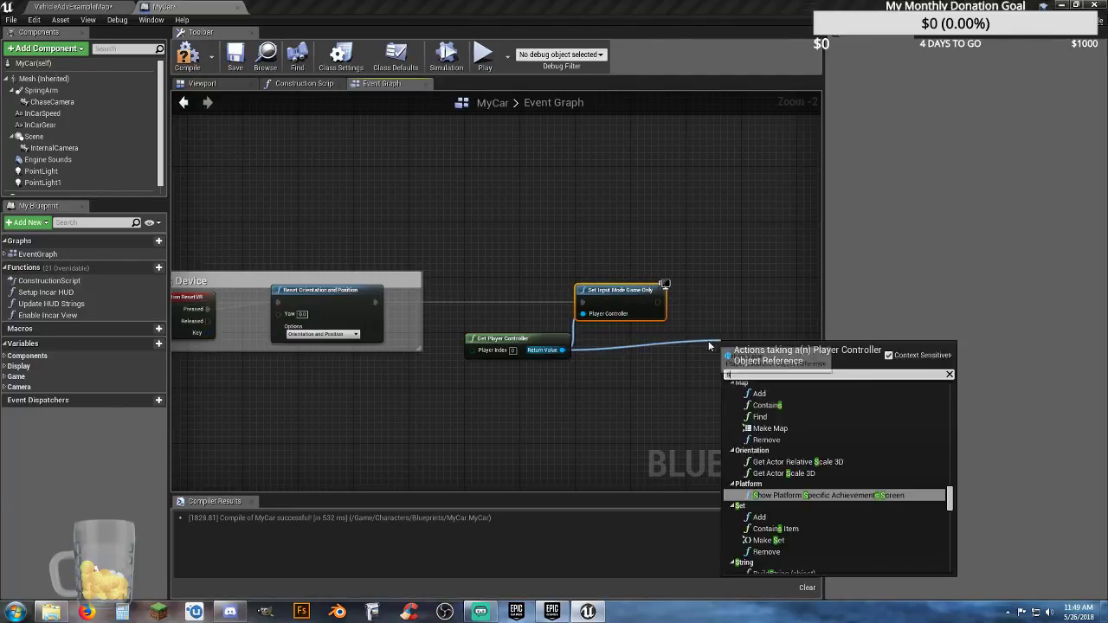
pyautogui.write('setsh')
pyautogui.click(794, 409)
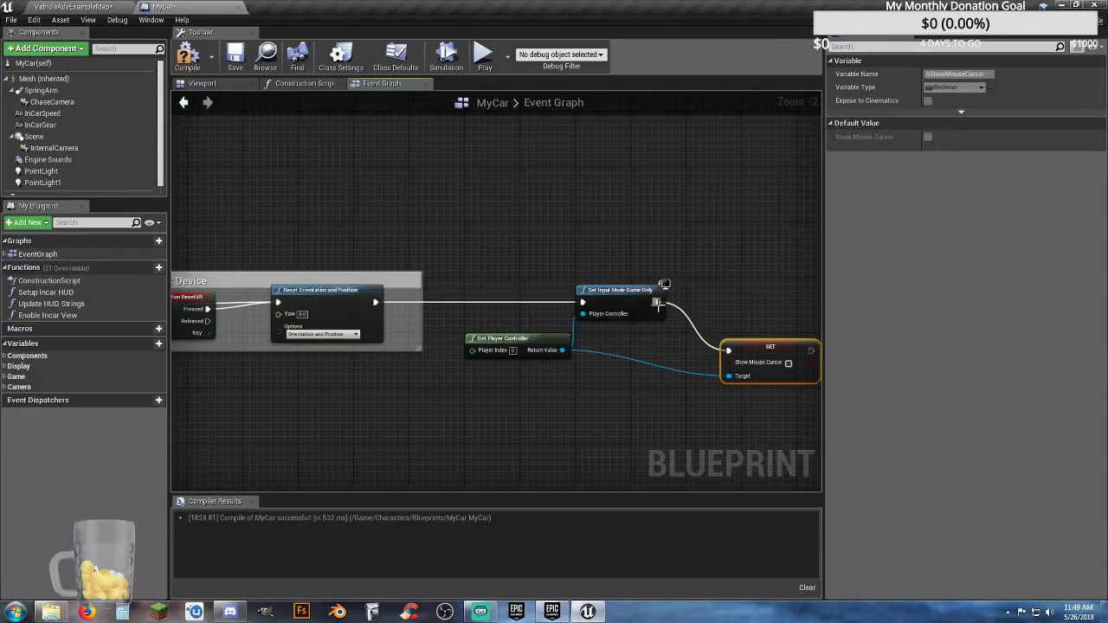
pyautogui.moveTo(734, 344); pyautogui.dragTo(717, 297)
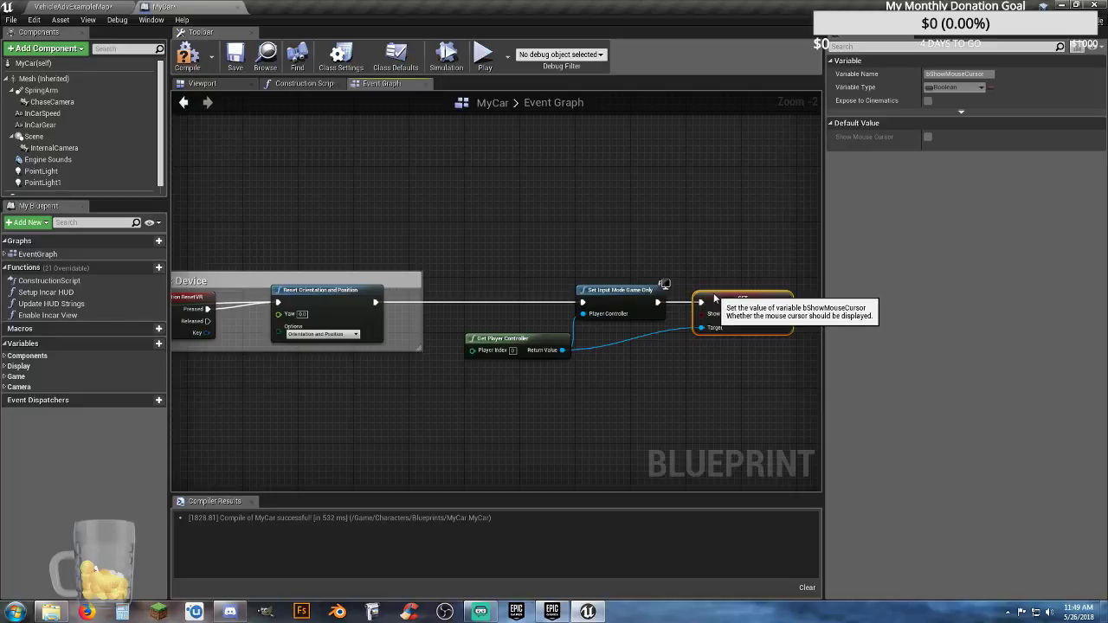
pyautogui.click(531, 317)
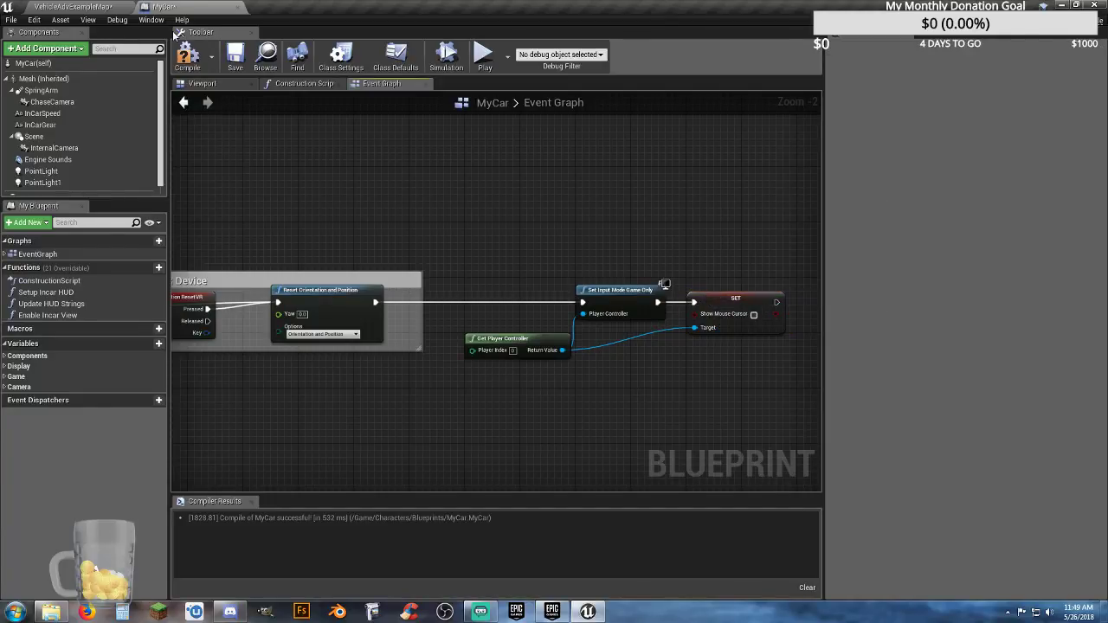
# Compile and save MyCar, and play the level twice to test whether the car gets mouse and keyboard control straight away
pyautogui.click(187, 57)
pyautogui.click(235, 56)
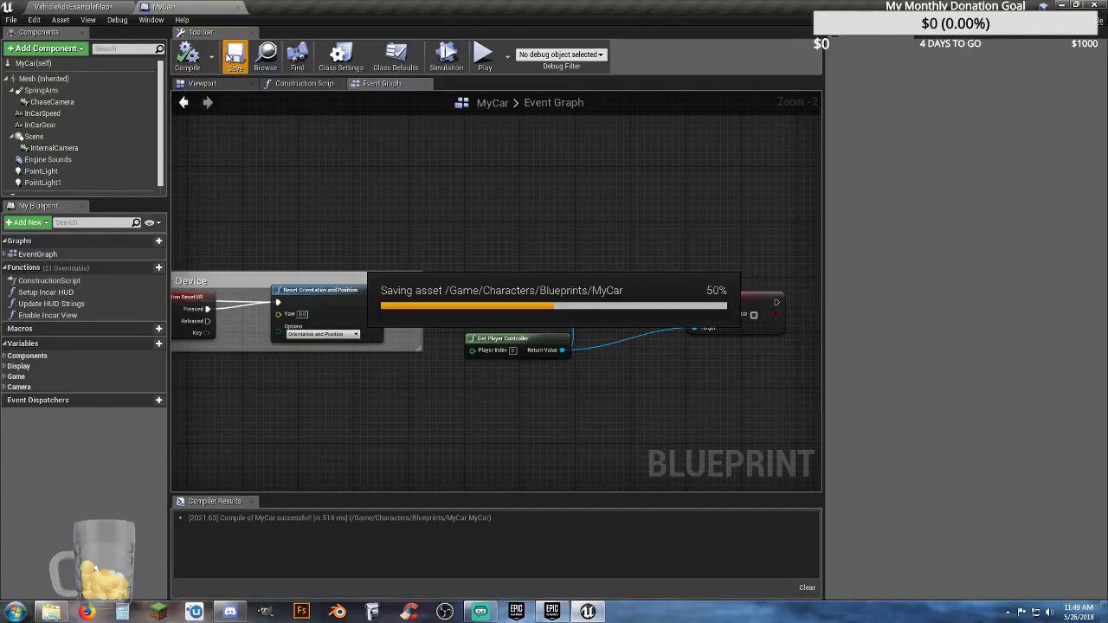
pyautogui.click(87, 8)
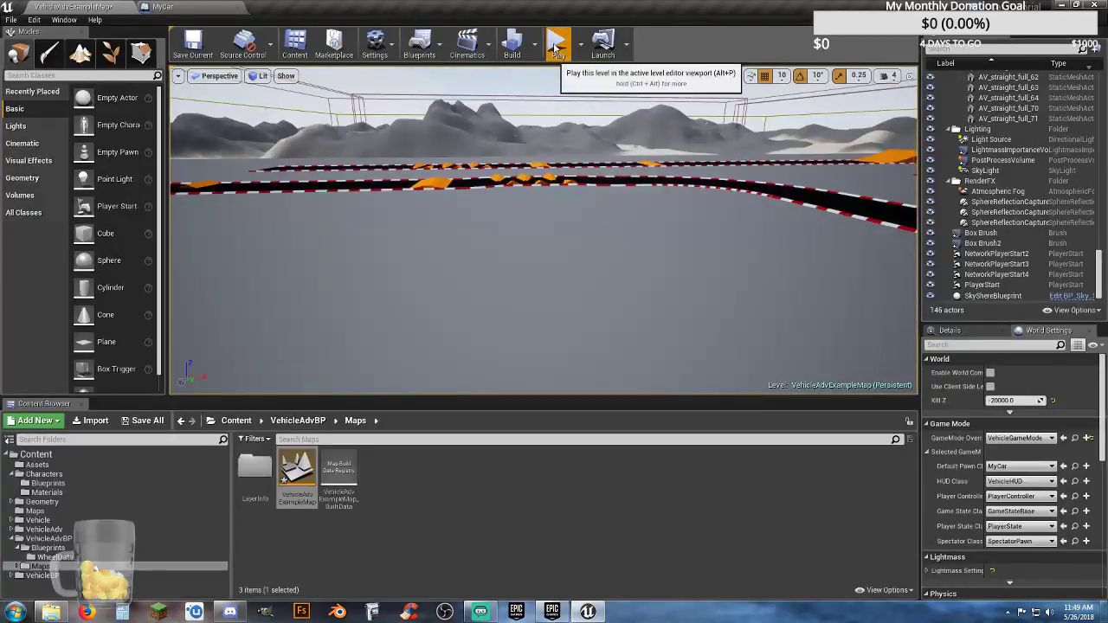
pyautogui.click(557, 42)
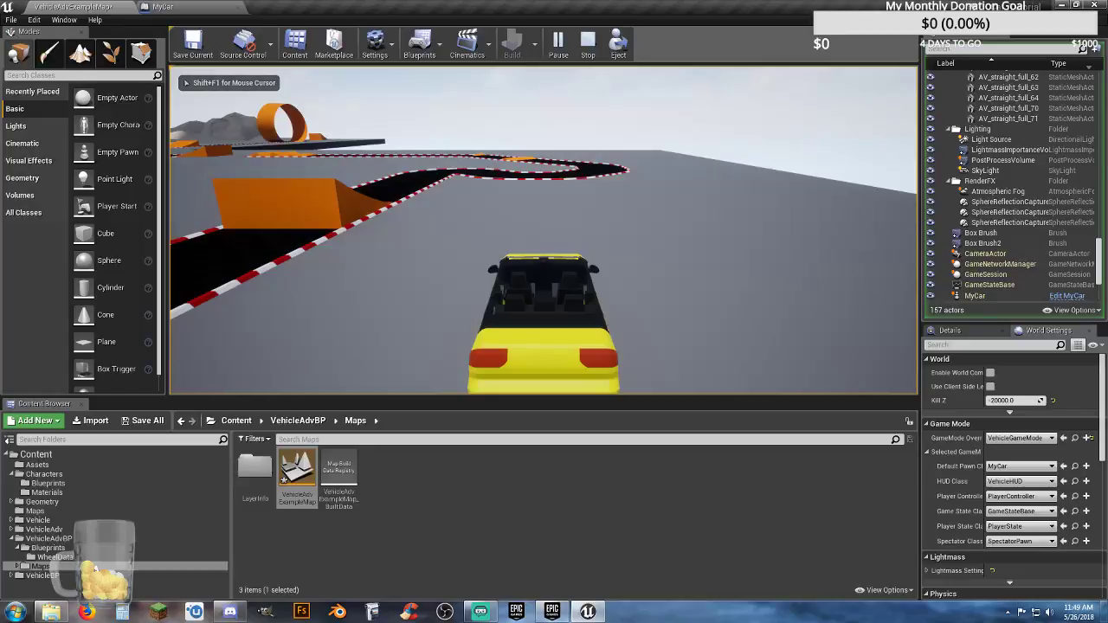
pyautogui.press('w')
pyautogui.press('a')
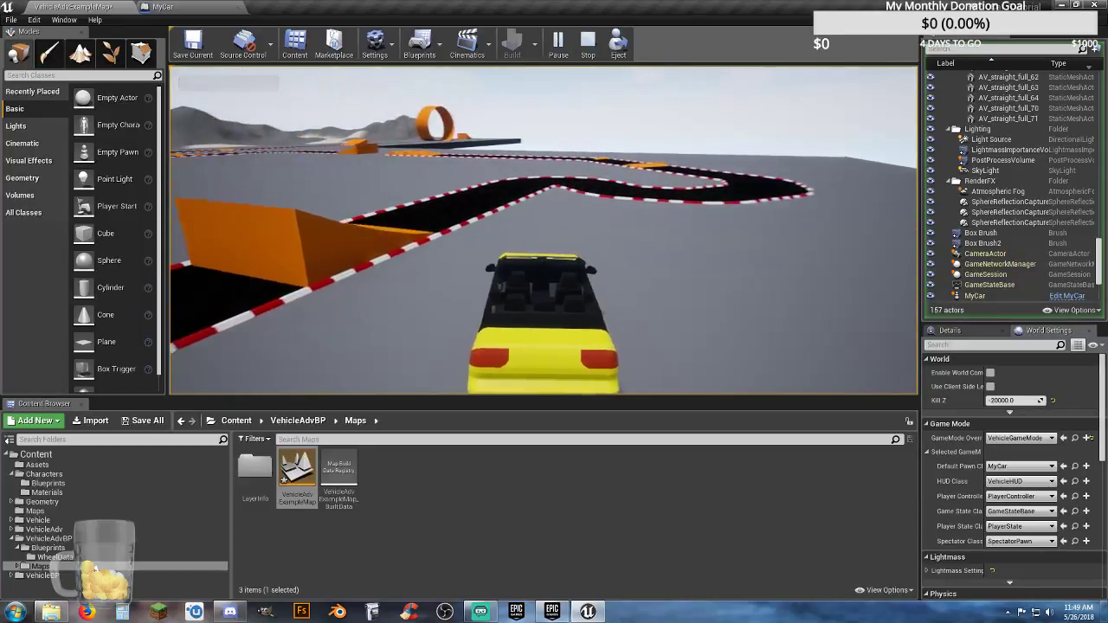
pyautogui.press('Escape')
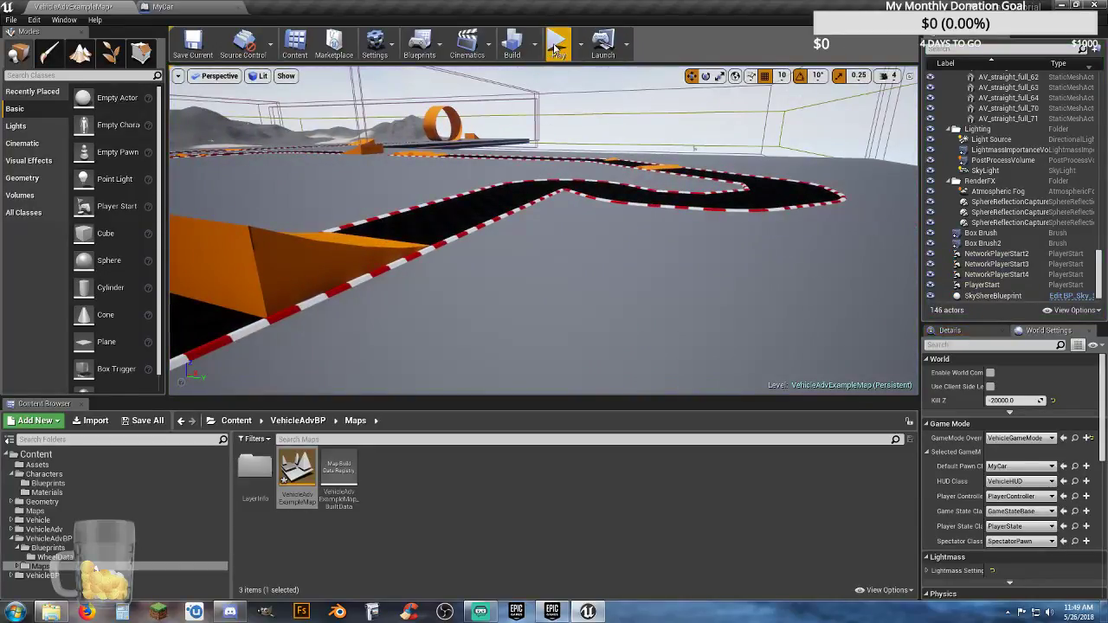
pyautogui.click(556, 45)
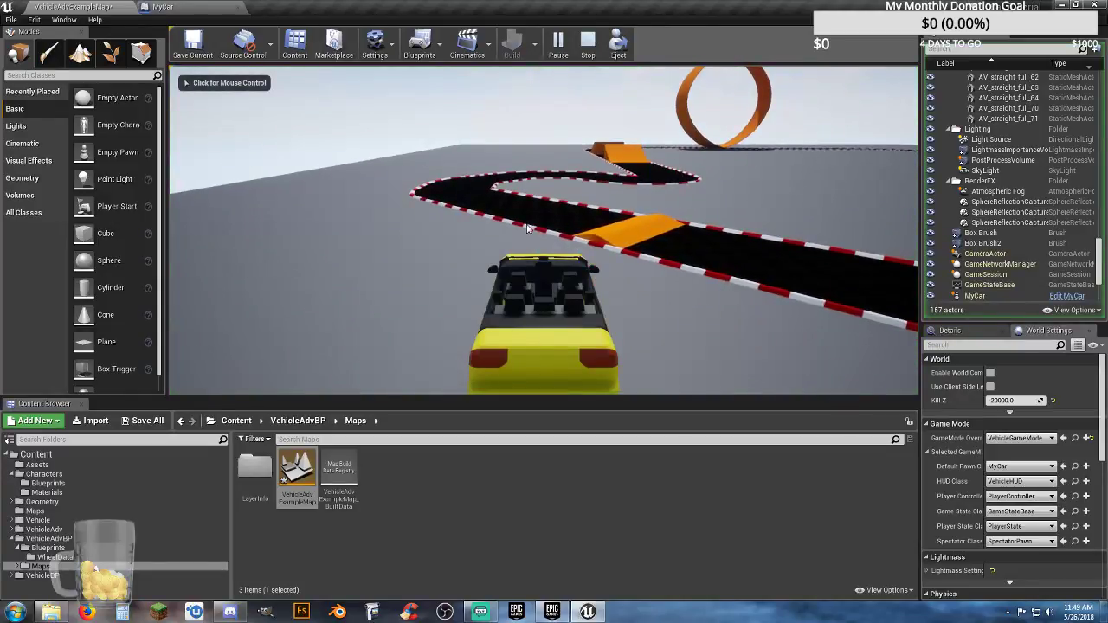
pyautogui.press('Escape')
# Delete the Set Input Mode Game Only, Get Player Controller and Set Show Mouse Cursor nodes from MyCar's event graph
pyautogui.click(197, 6)
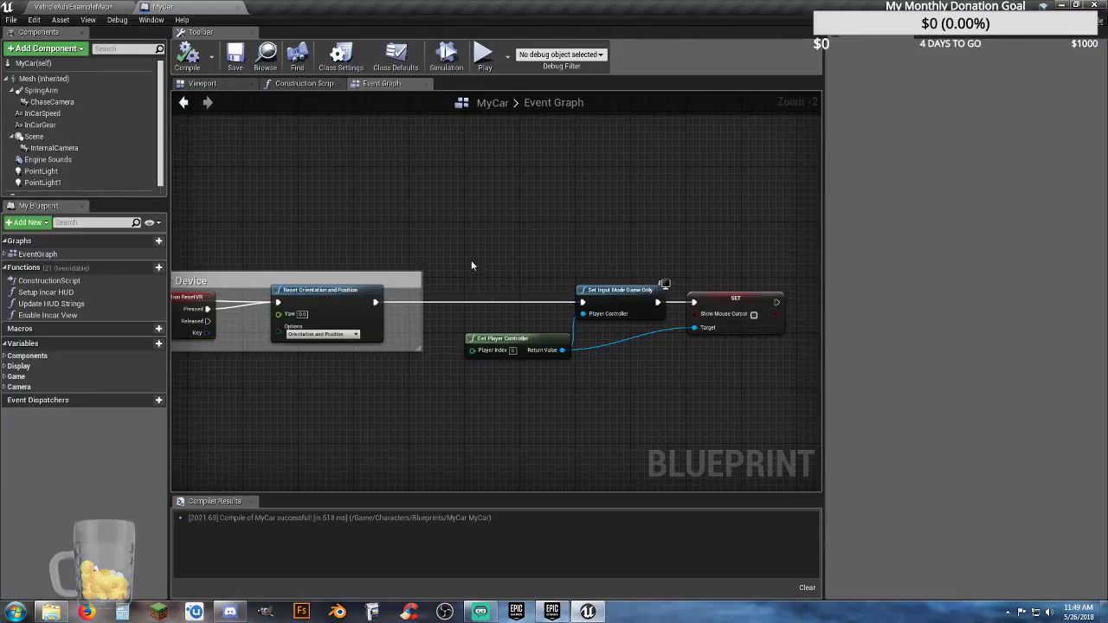
pyautogui.moveTo(474, 256); pyautogui.dragTo(758, 402)
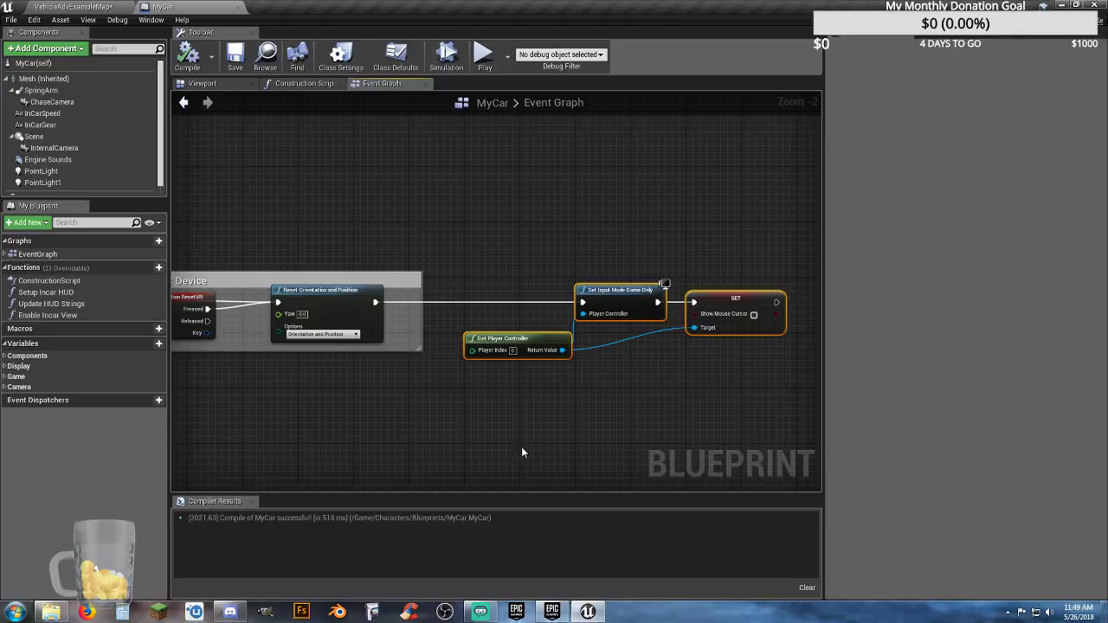
pyautogui.press('Delete')
# Insert a Sequence node between Event BeginPlay and Enable Incar View, and make room for it inside the Set Default Camera comment
pyautogui.moveTo(317, 412); pyautogui.dragTo(821, 435, button='right')
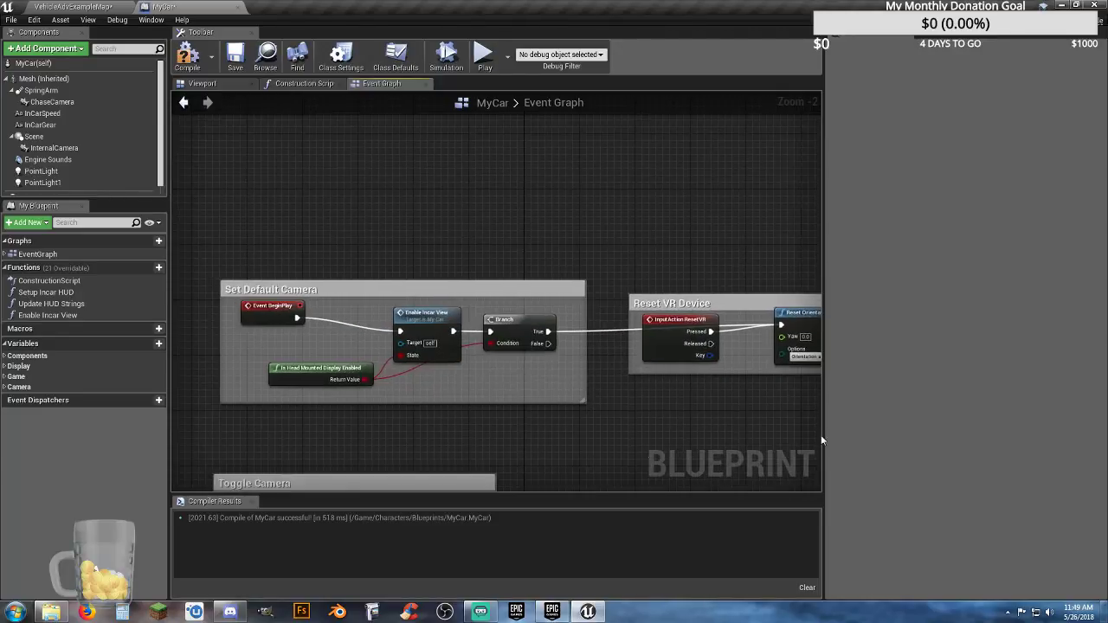
pyautogui.moveTo(340, 427); pyautogui.dragTo(444, 426, button='right')
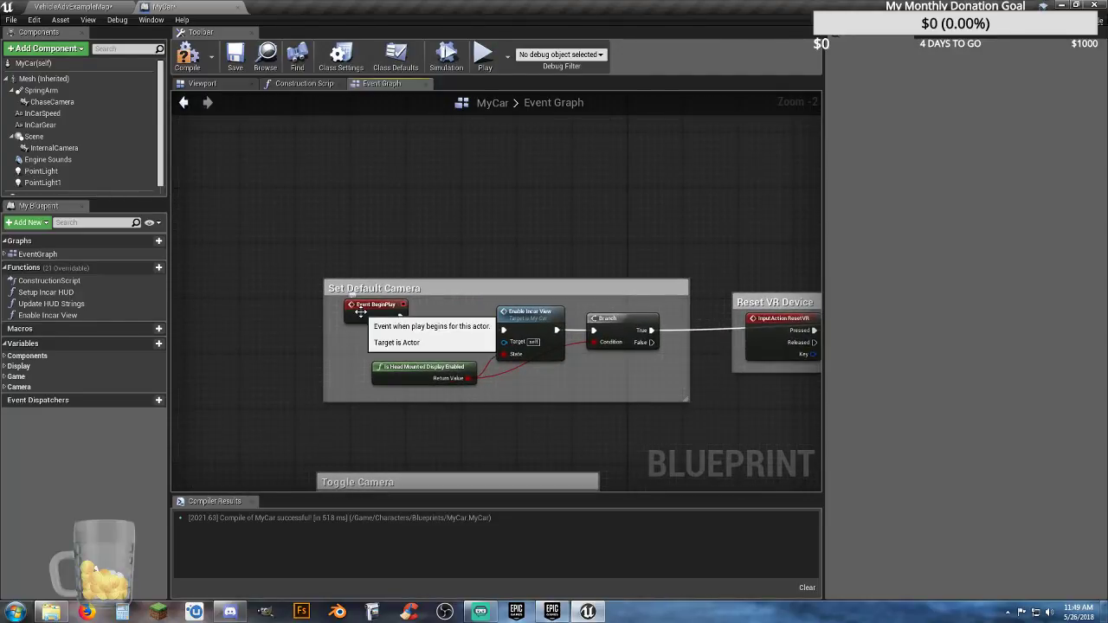
pyautogui.moveTo(362, 312); pyautogui.dragTo(355, 323)
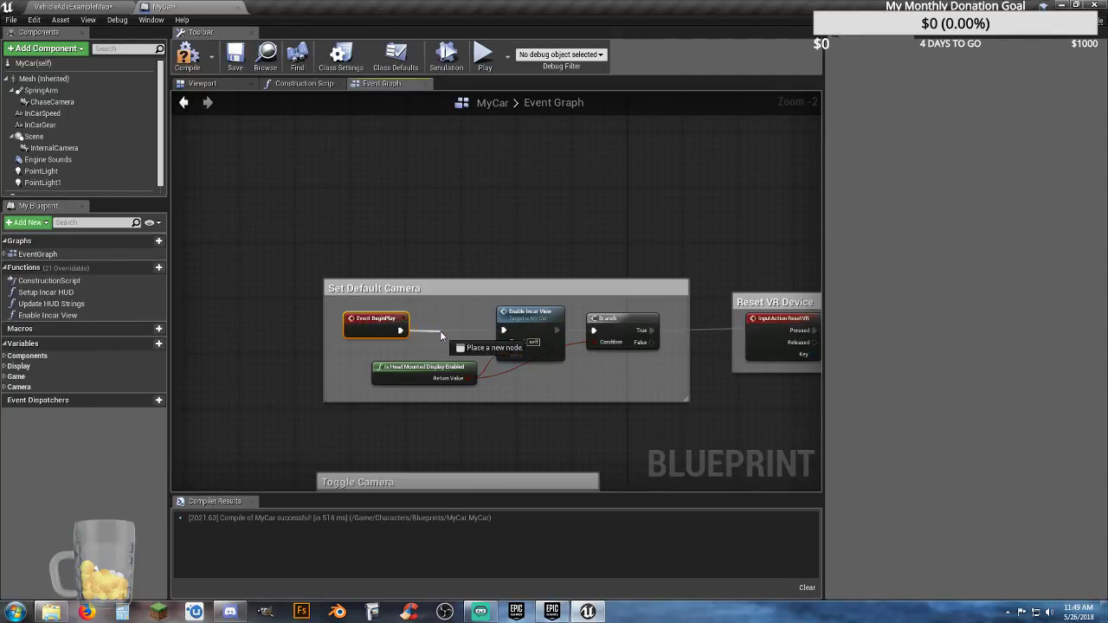
pyautogui.moveTo(441, 336); pyautogui.dragTo(441, 335)
pyautogui.write('sequen')
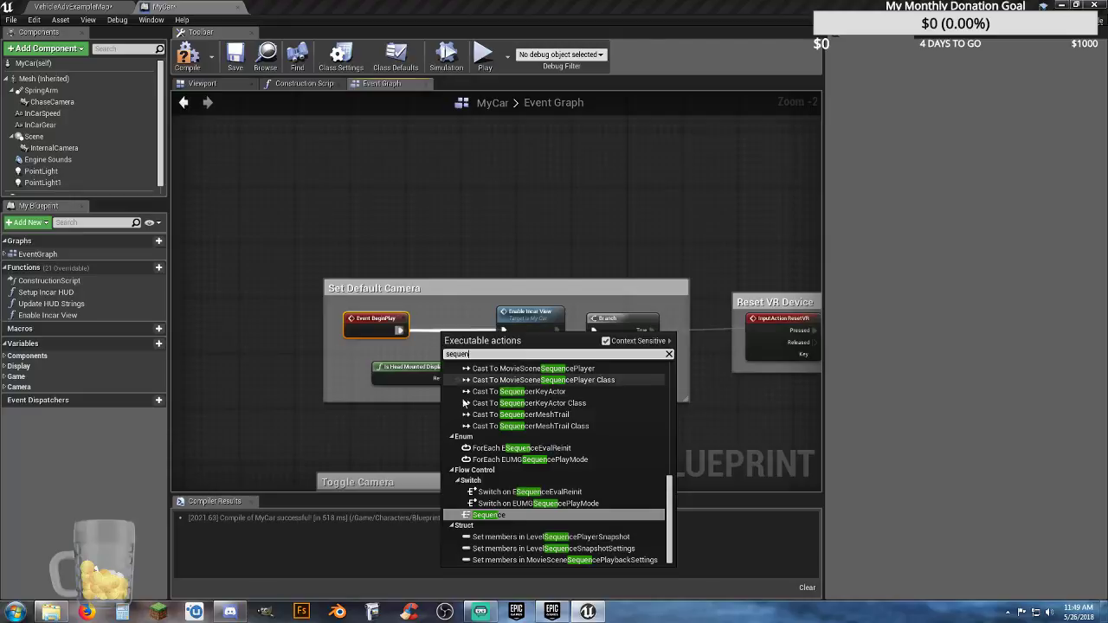
pyautogui.click(496, 517)
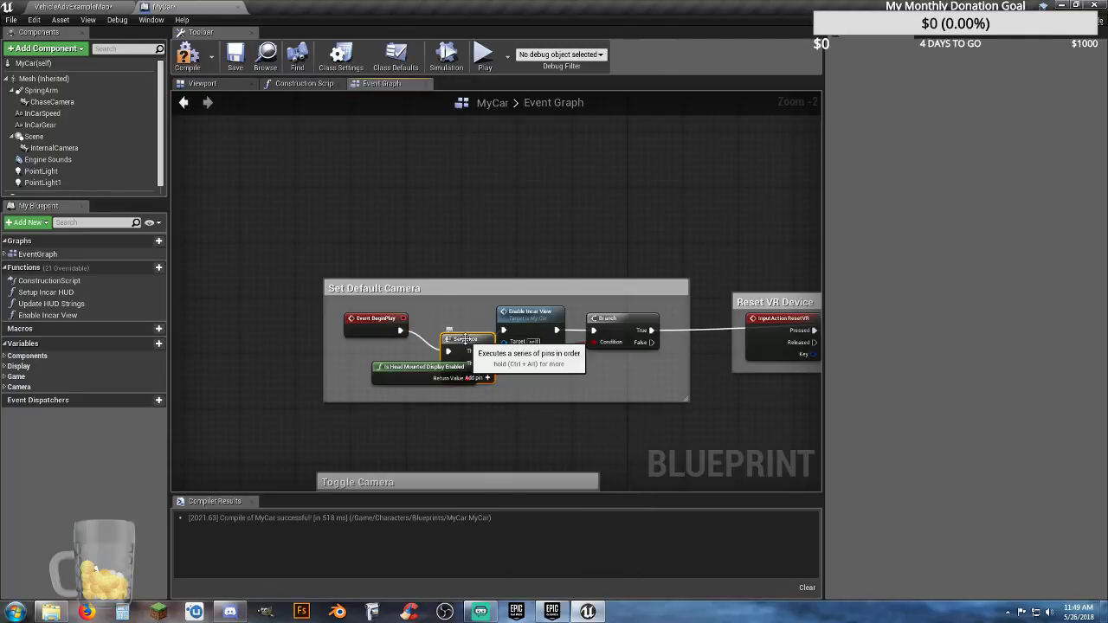
pyautogui.moveTo(465, 339); pyautogui.dragTo(456, 322)
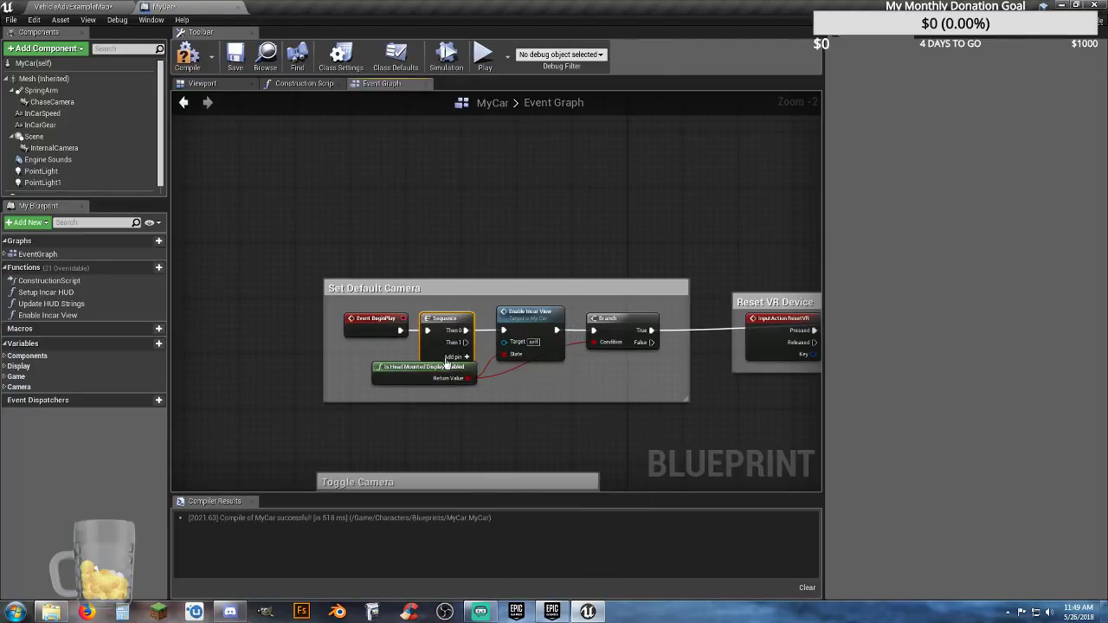
pyautogui.moveTo(428, 376); pyautogui.dragTo(407, 390)
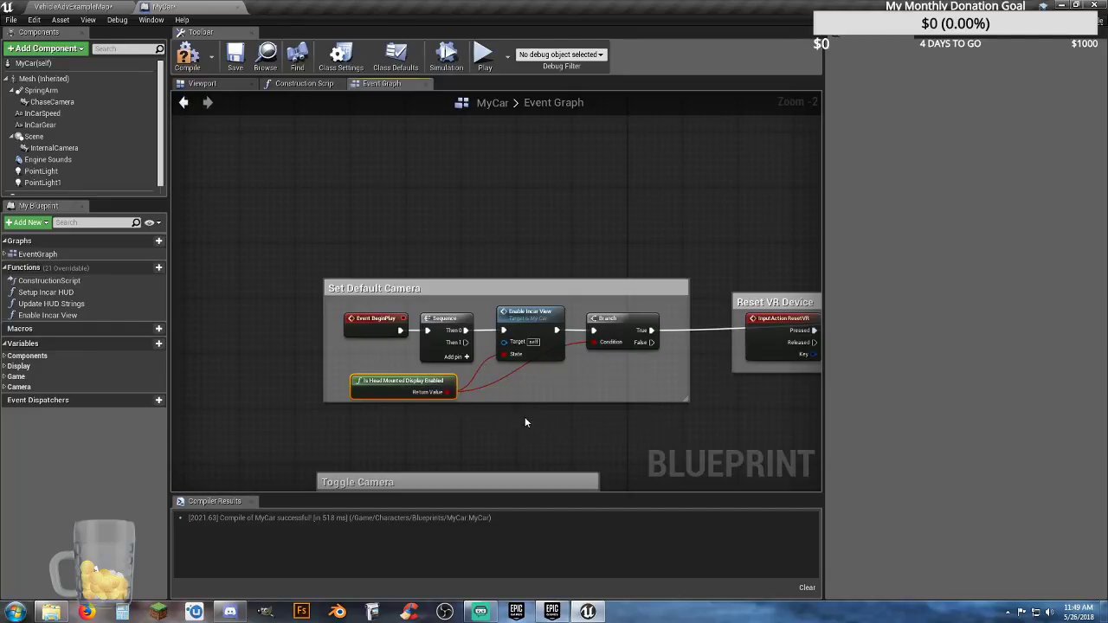
pyautogui.moveTo(519, 401); pyautogui.dragTo(516, 425)
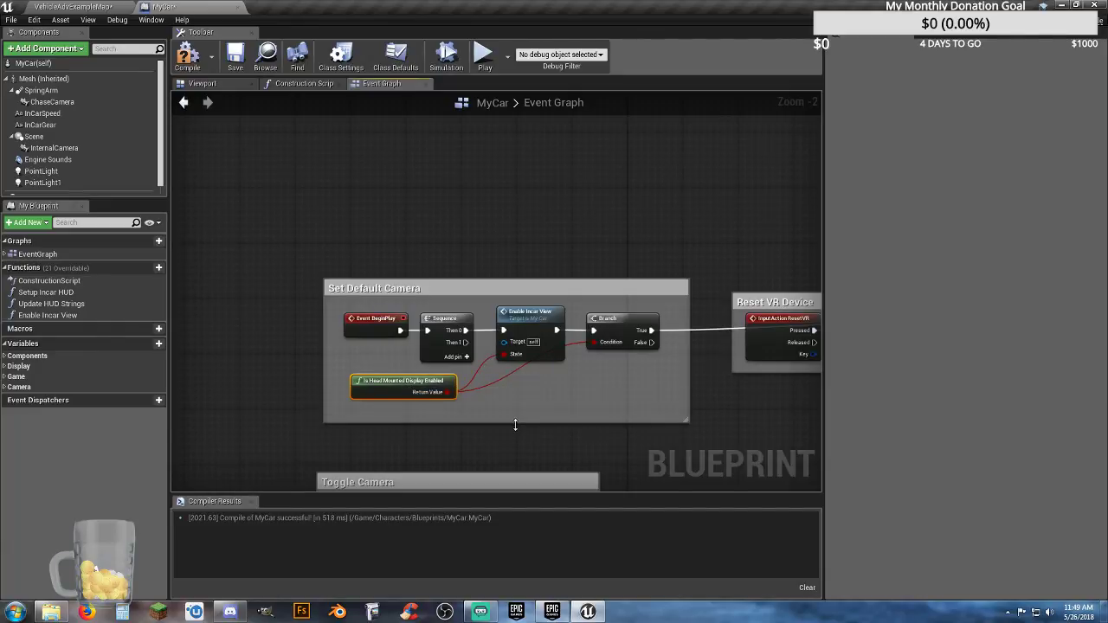
# Add a Set Input Mode Game Only node to the Sequence's Then 1 output and supply its player controller with Get Player Controller
pyautogui.moveTo(466, 342); pyautogui.dragTo(517, 399)
pyautogui.write('setinput')
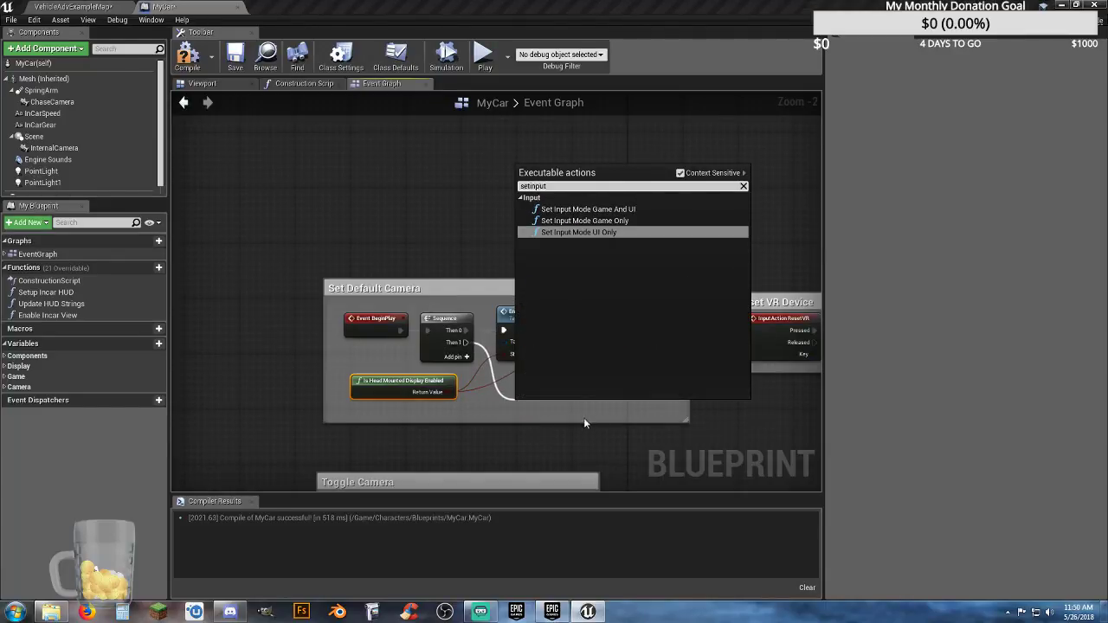
pyautogui.click(586, 220)
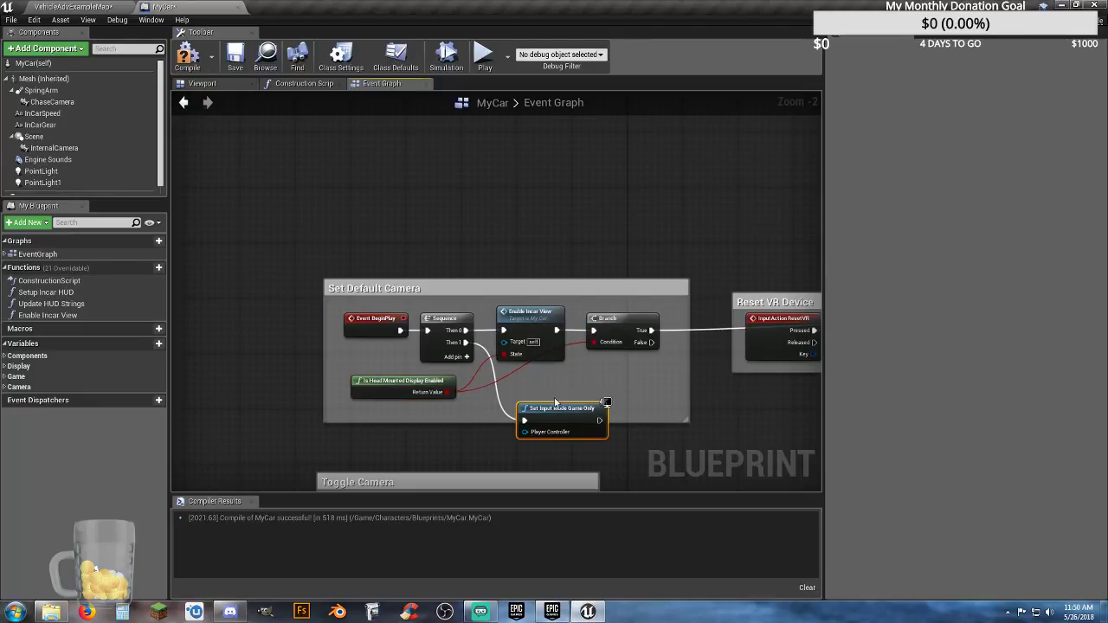
pyautogui.moveTo(555, 401)
pyautogui.mouseDown()
pyautogui.moveTo(625, 374)
pyautogui.moveTo(534, 402)
pyautogui.mouseUp()
pyautogui.write('get')
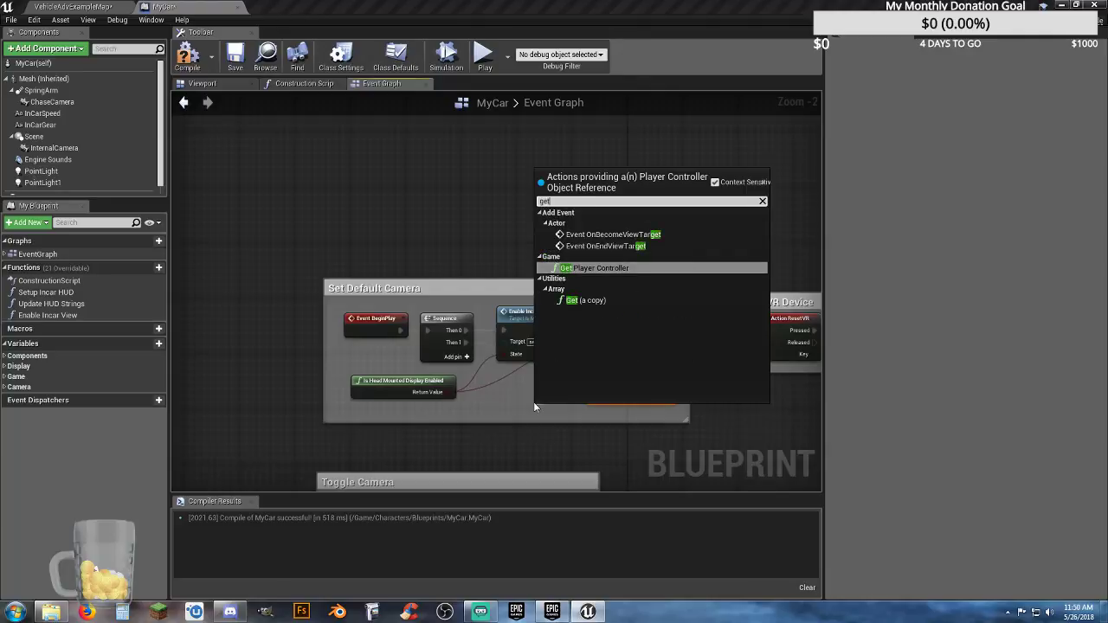
pyautogui.write(' pl')
pyautogui.press('Return')
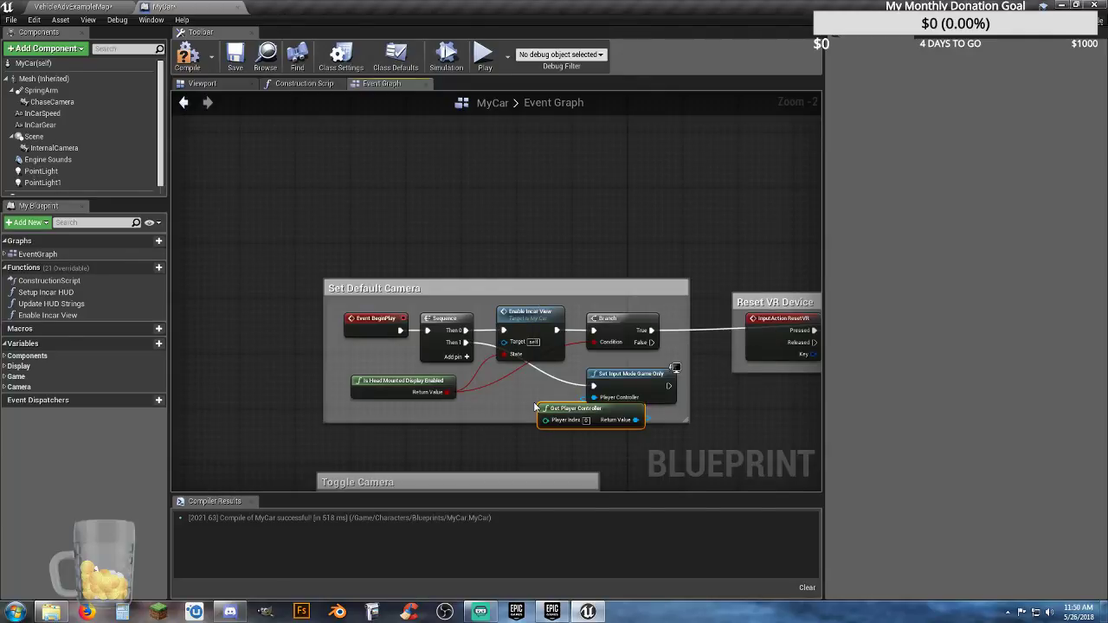
# Add a Set Show Mouse Cursor node with the option off, targeting Get Player Controller and executed after Set Input Mode Game Only
pyautogui.moveTo(604, 426); pyautogui.dragTo(728, 415)
pyautogui.write('se')
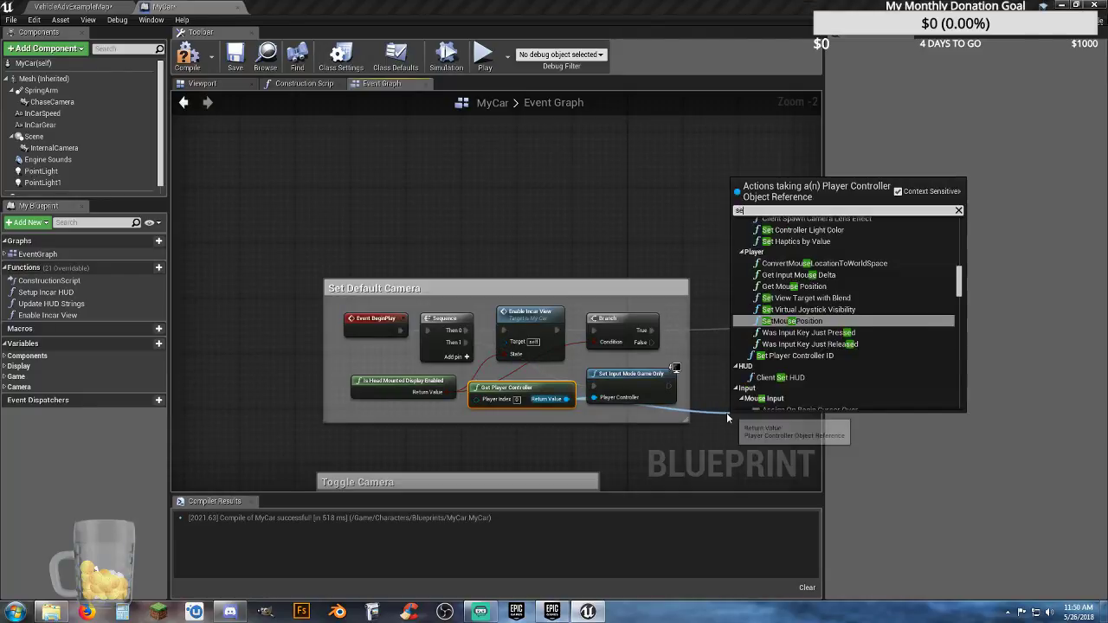
pyautogui.write('tsh')
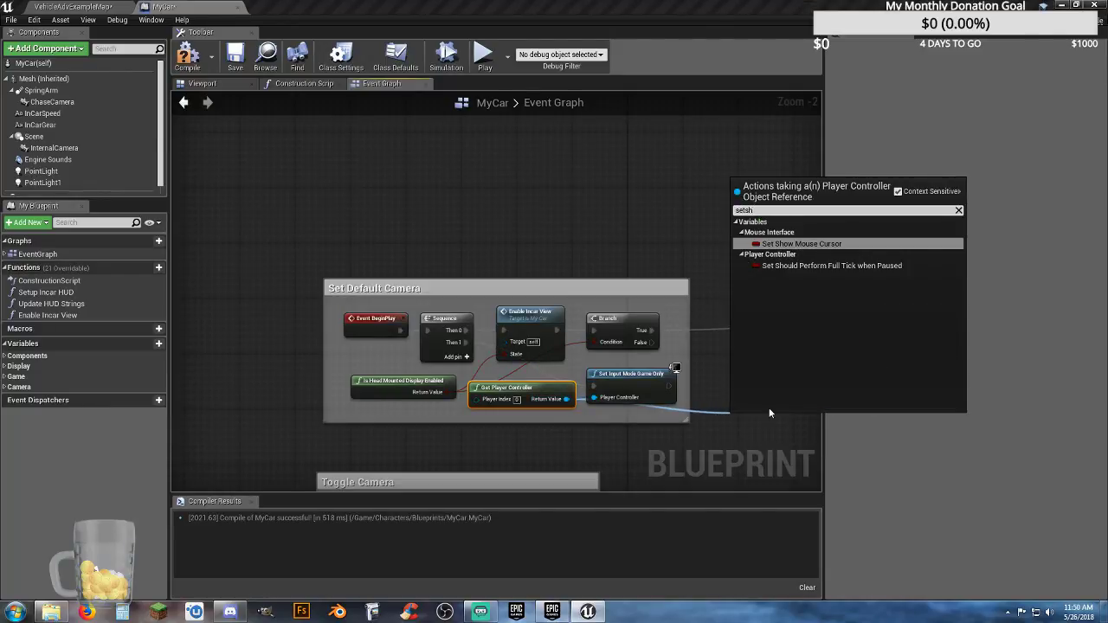
pyautogui.click(803, 245)
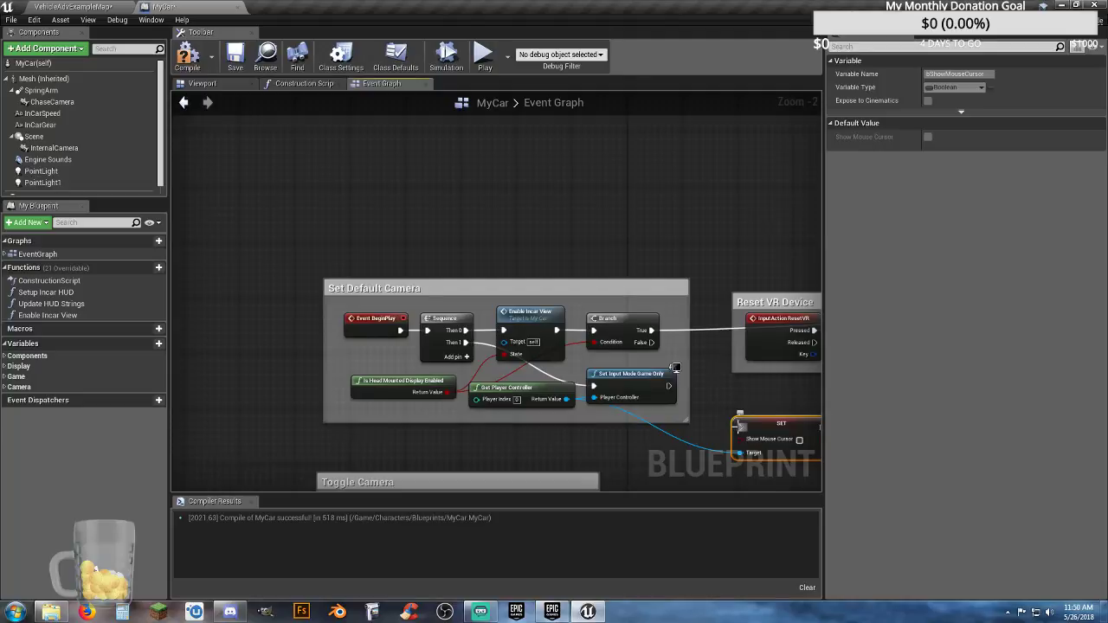
pyautogui.moveTo(740, 427); pyautogui.dragTo(669, 386)
pyautogui.moveTo(751, 426); pyautogui.dragTo(752, 400)
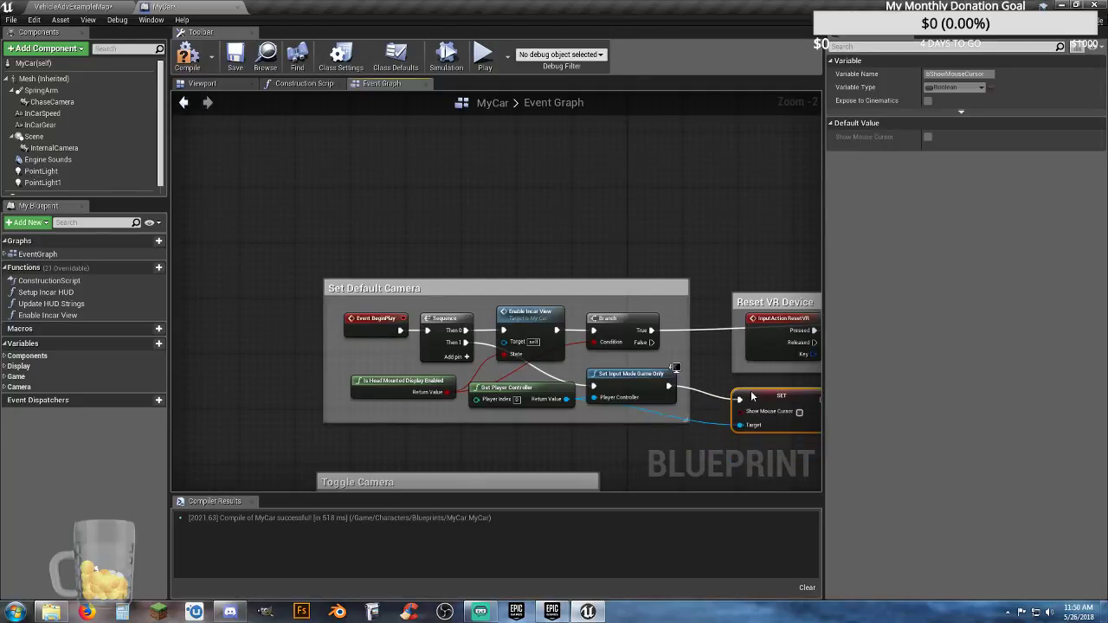
# Save MyCar, play the VehicleAdvExampleMap level to test driving the car straight away, and end the play session
pyautogui.click(234, 57)
pyautogui.click(91, 9)
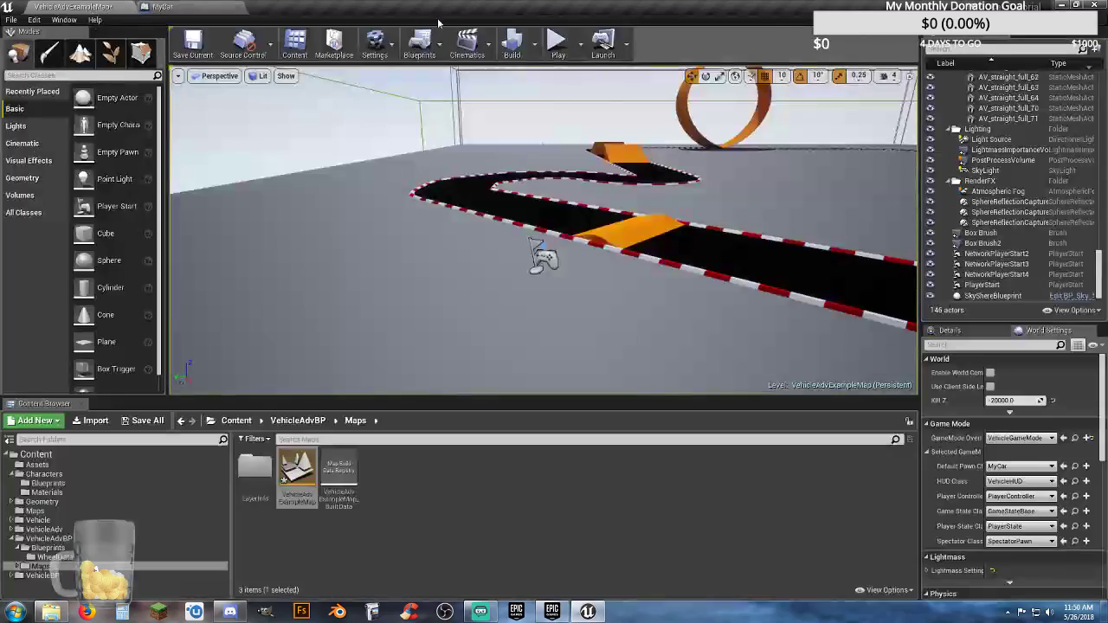
pyautogui.click(557, 41)
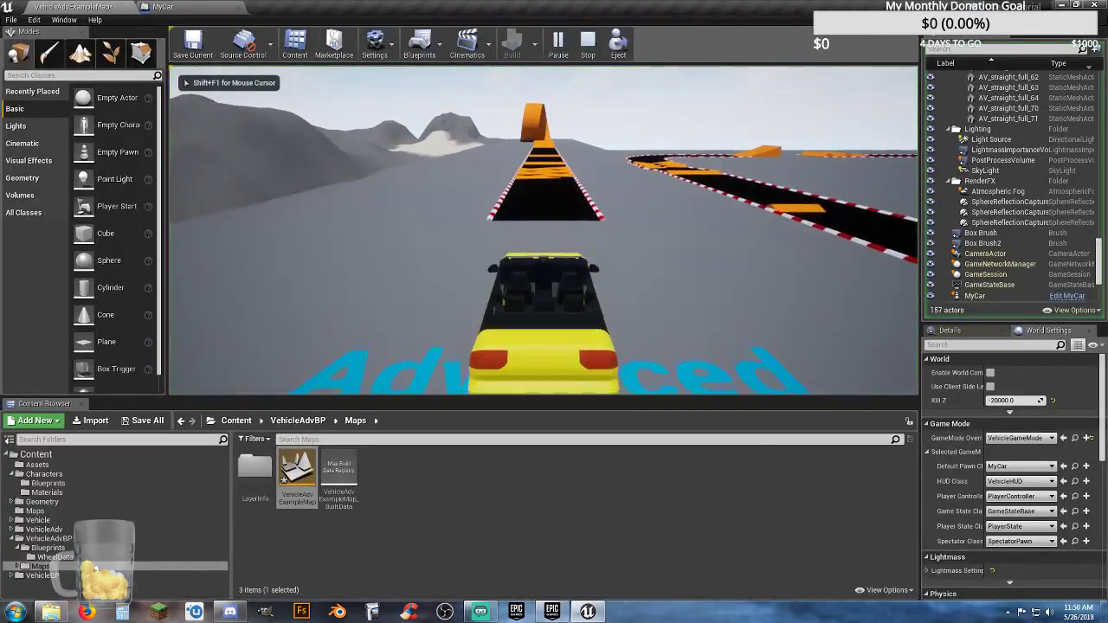
pyautogui.press('w')
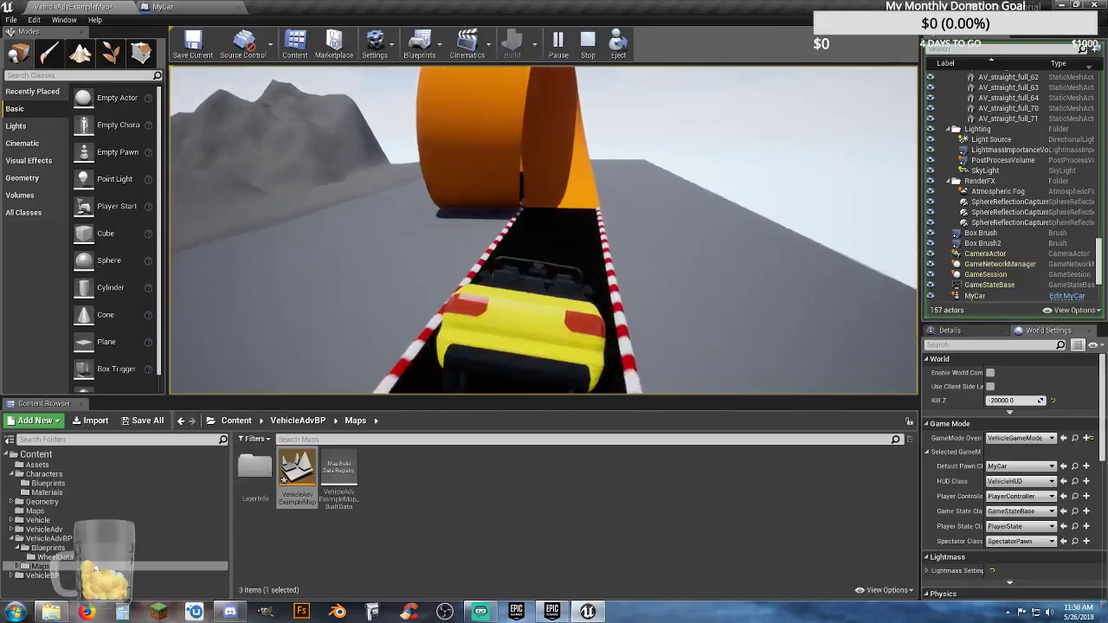
pyautogui.press('Escape')
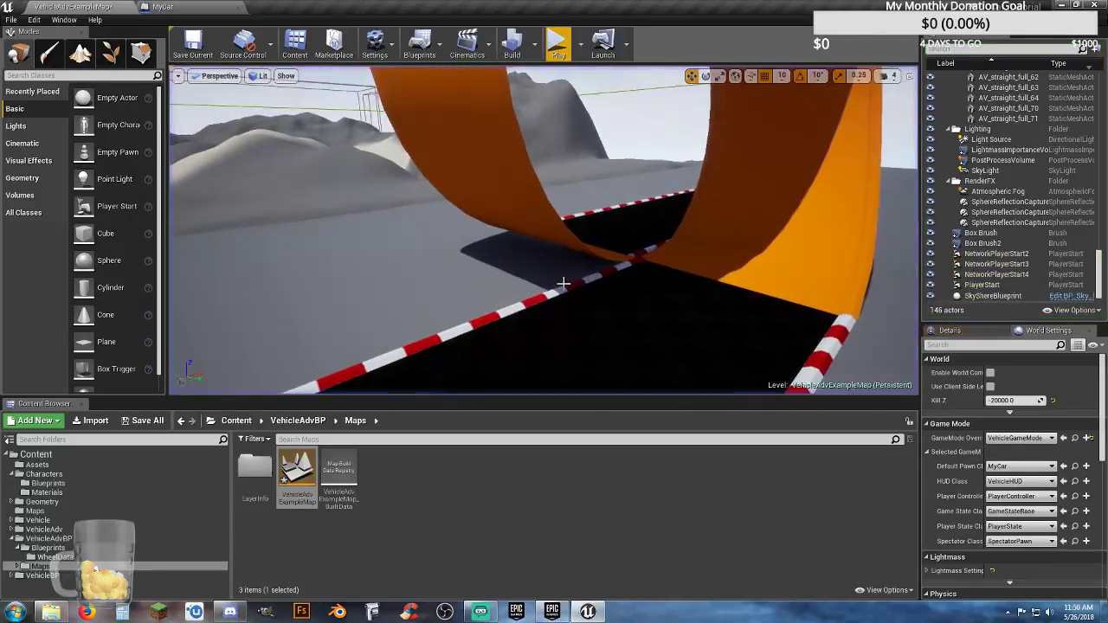
# For MyCar's VehicleMovement component, move the torque curve's peak key to about time 1072, value 504, and set Max RPM to 6000
pyautogui.click(194, 7)
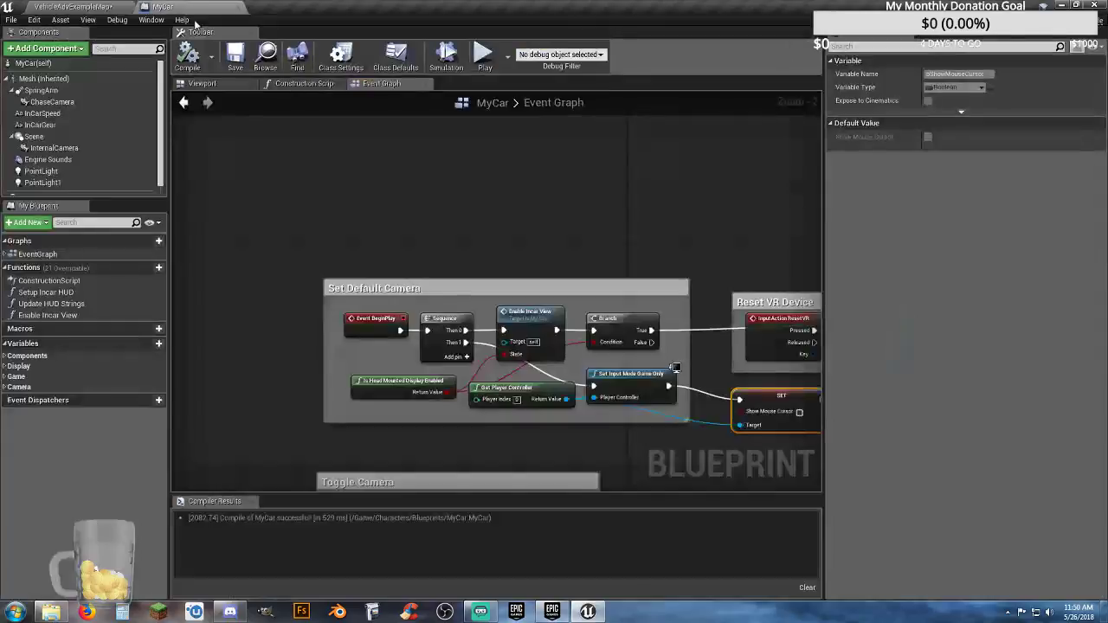
pyautogui.scroll(-1, 73, 99)
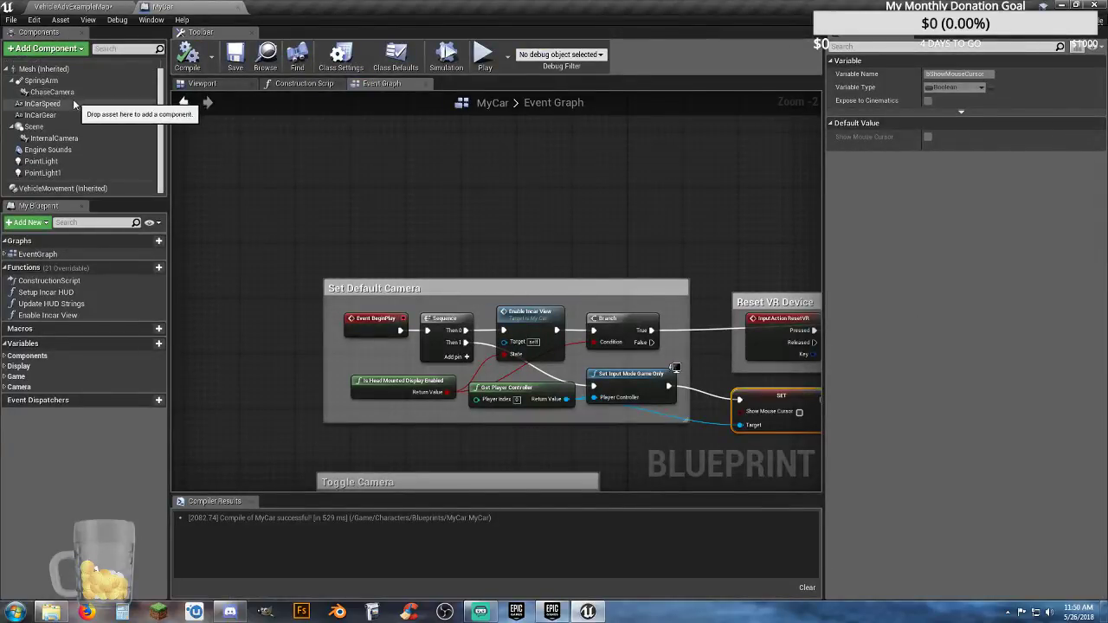
pyautogui.click(73, 192)
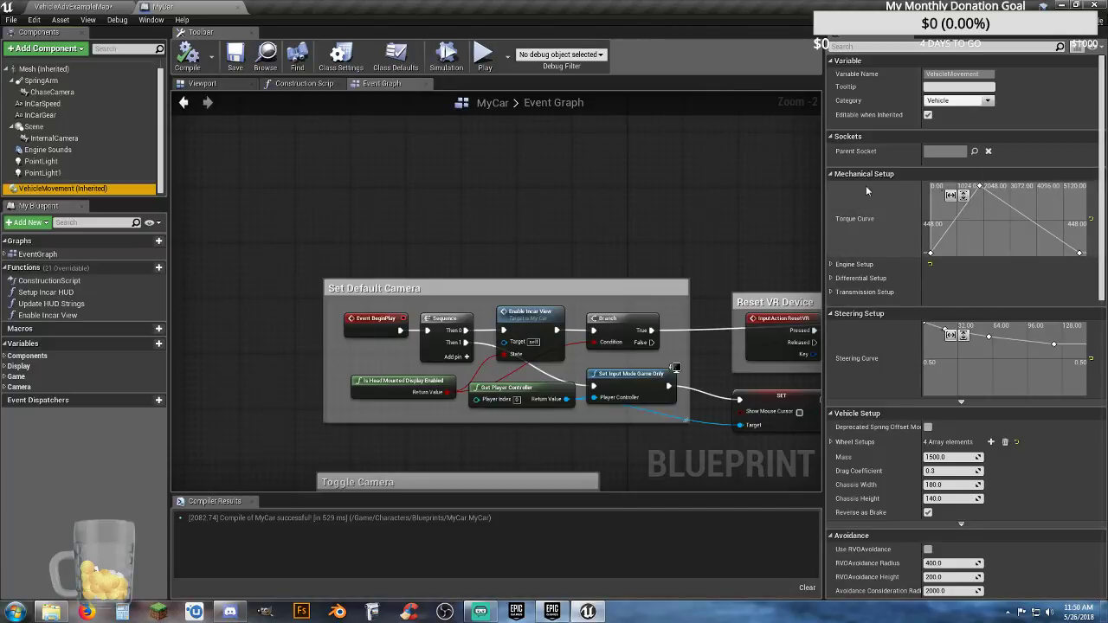
pyautogui.moveTo(980, 189)
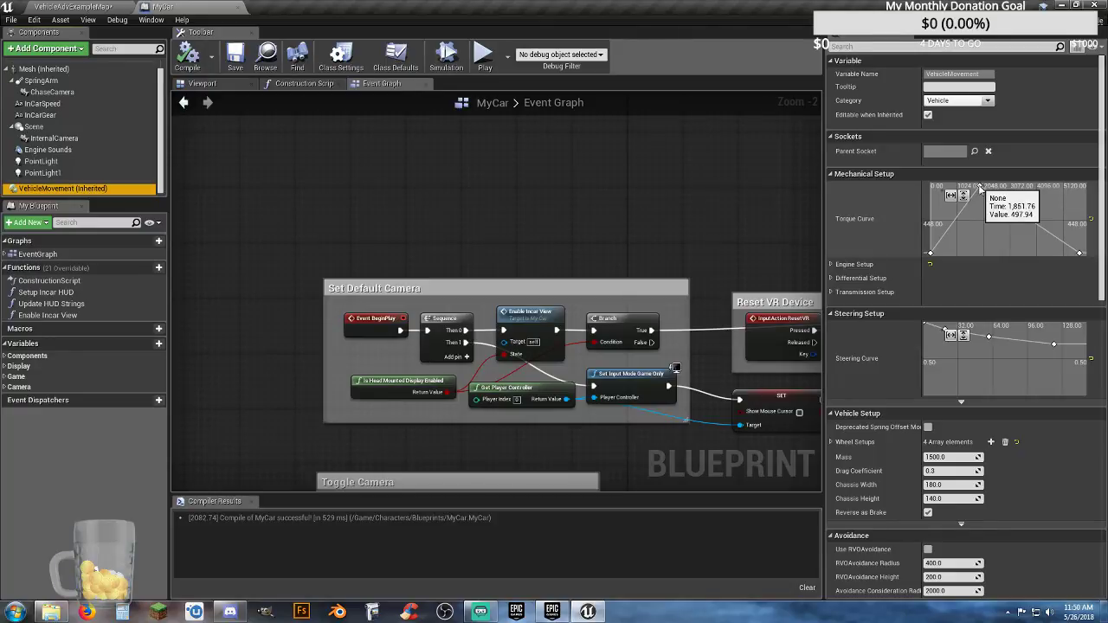
pyautogui.click(982, 190)
pyautogui.moveTo(981, 188); pyautogui.dragTo(958, 183)
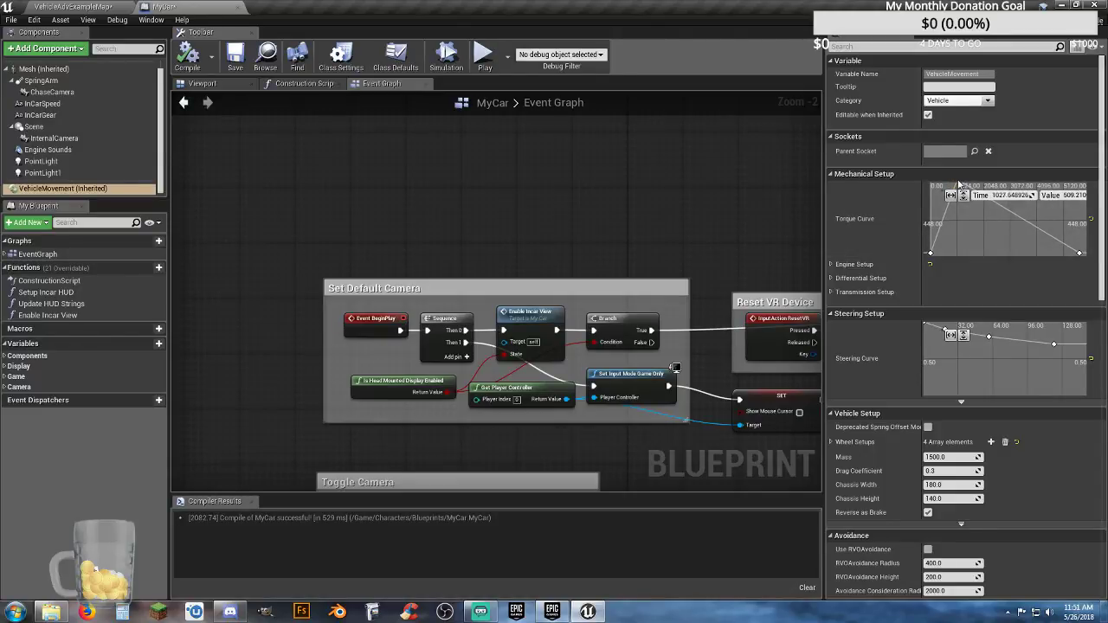
pyautogui.moveTo(959, 184); pyautogui.dragTo(959, 186)
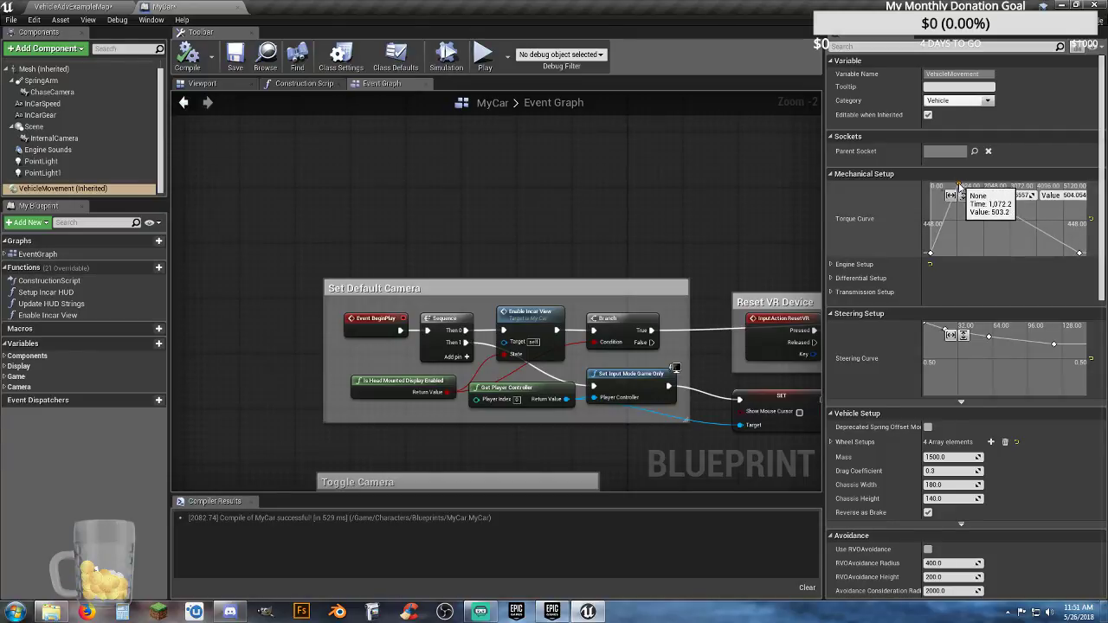
pyautogui.moveTo(1009, 210)
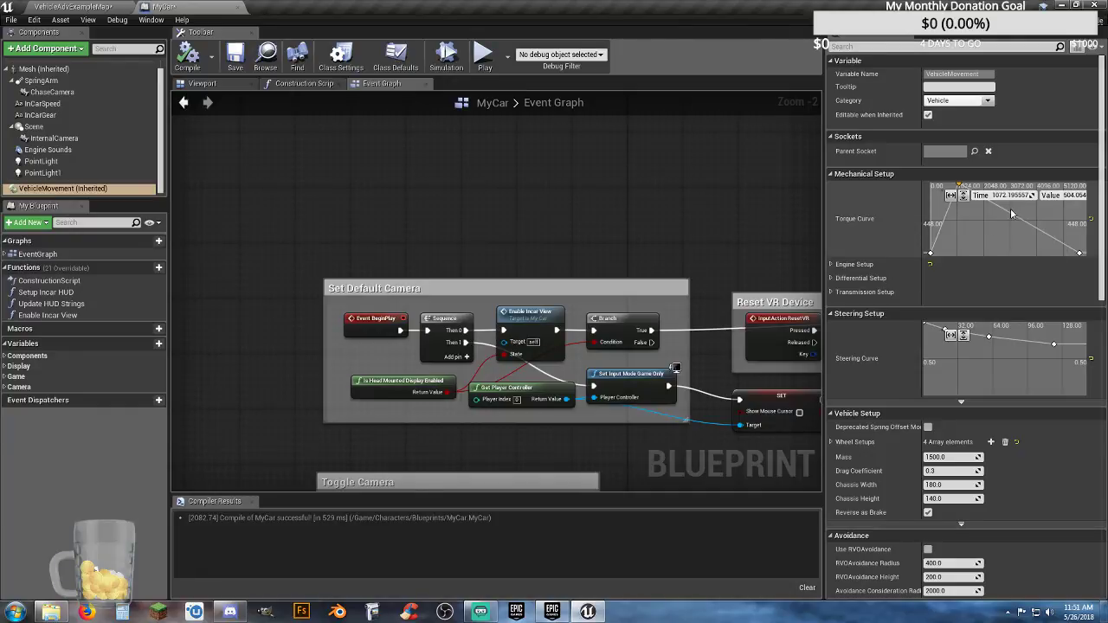
pyautogui.click(830, 264)
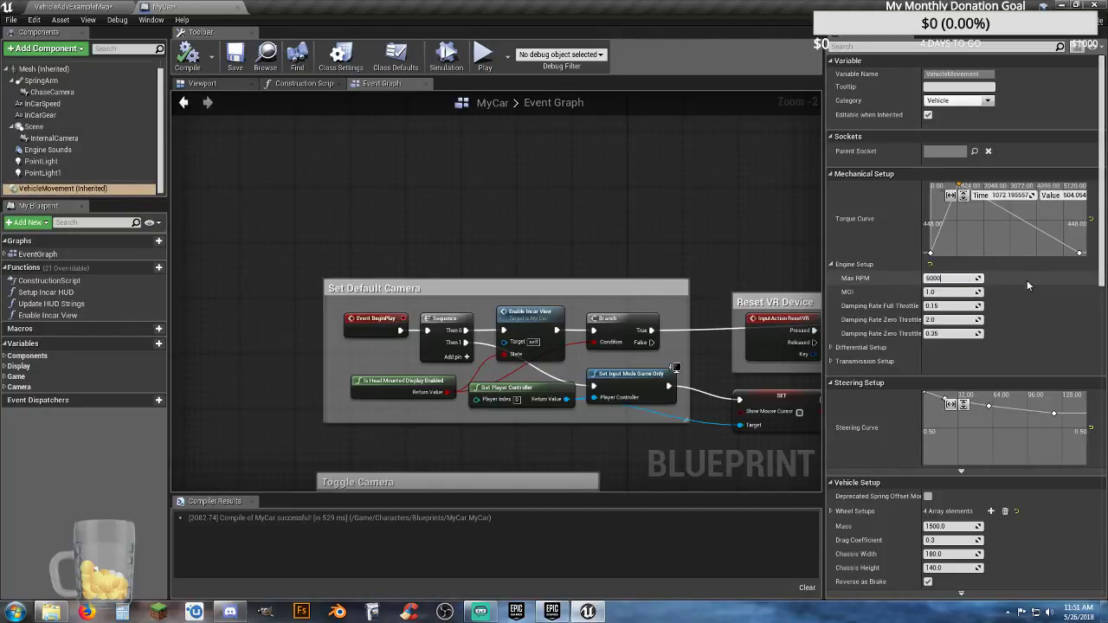
pyautogui.press('Return')
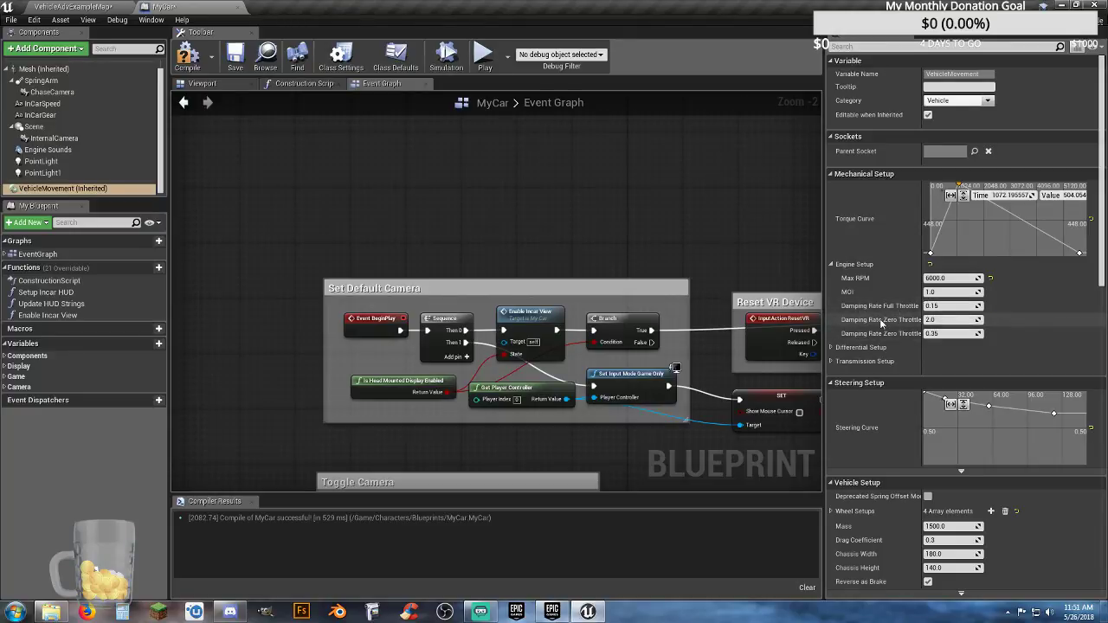
# Examine the Differential Setup with its available differential types, and the Transmission Setup with its gear ratios
pyautogui.click(831, 347)
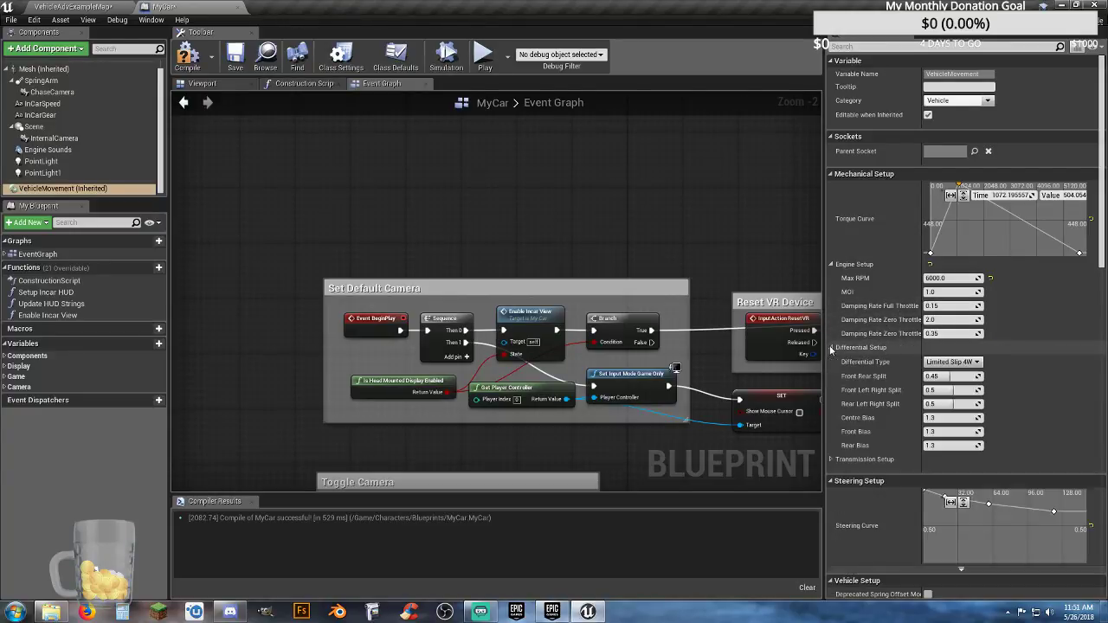
pyautogui.scroll(-1, 905, 359)
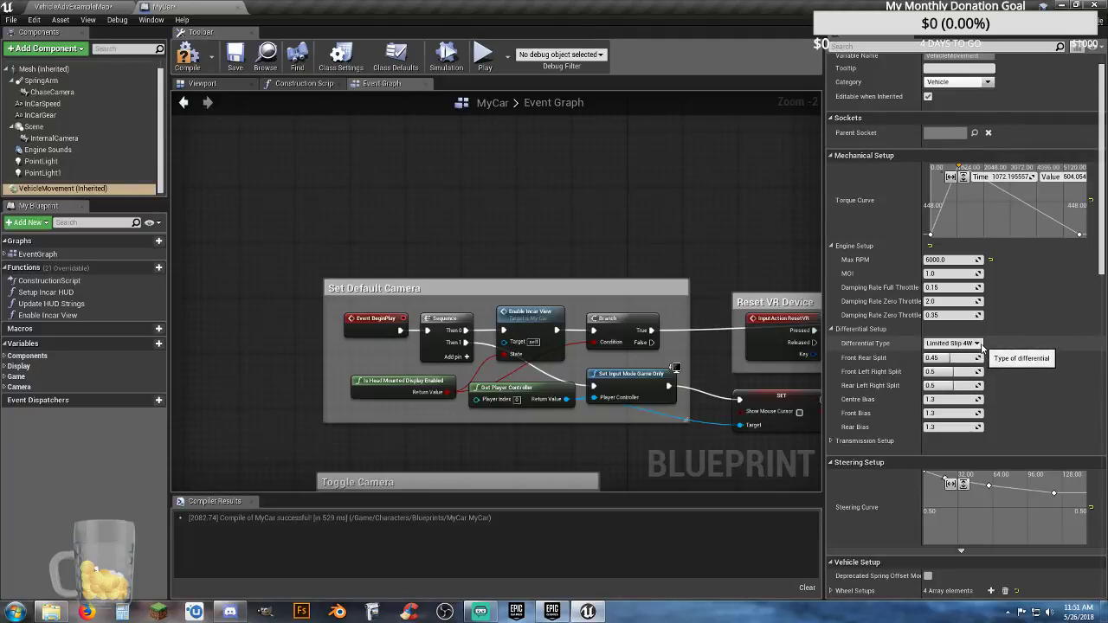
pyautogui.click(982, 347)
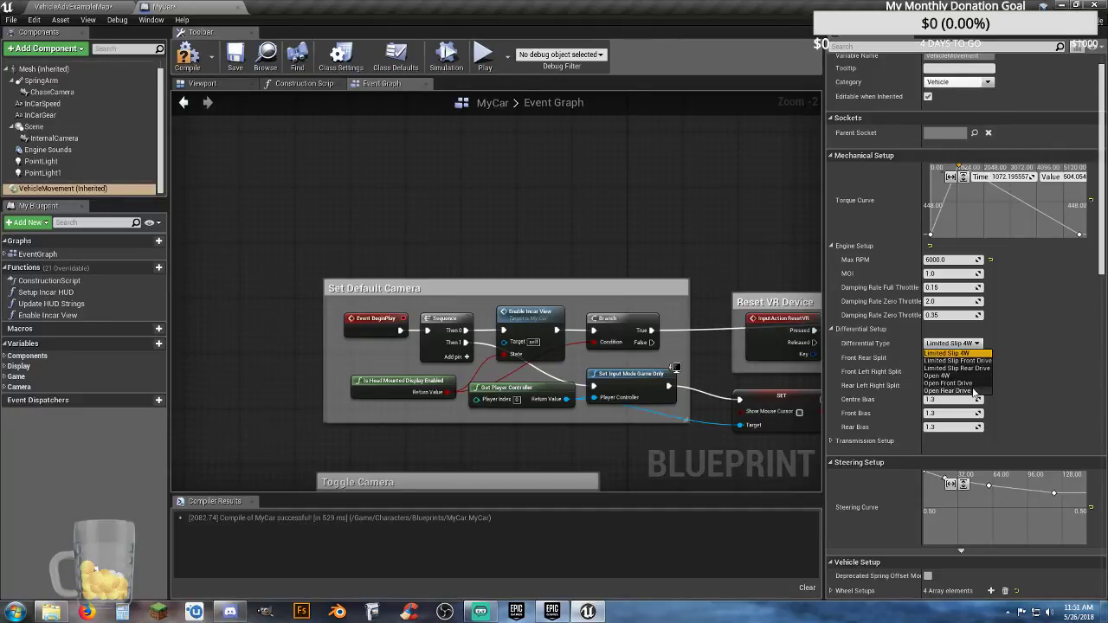
pyautogui.click(1055, 350)
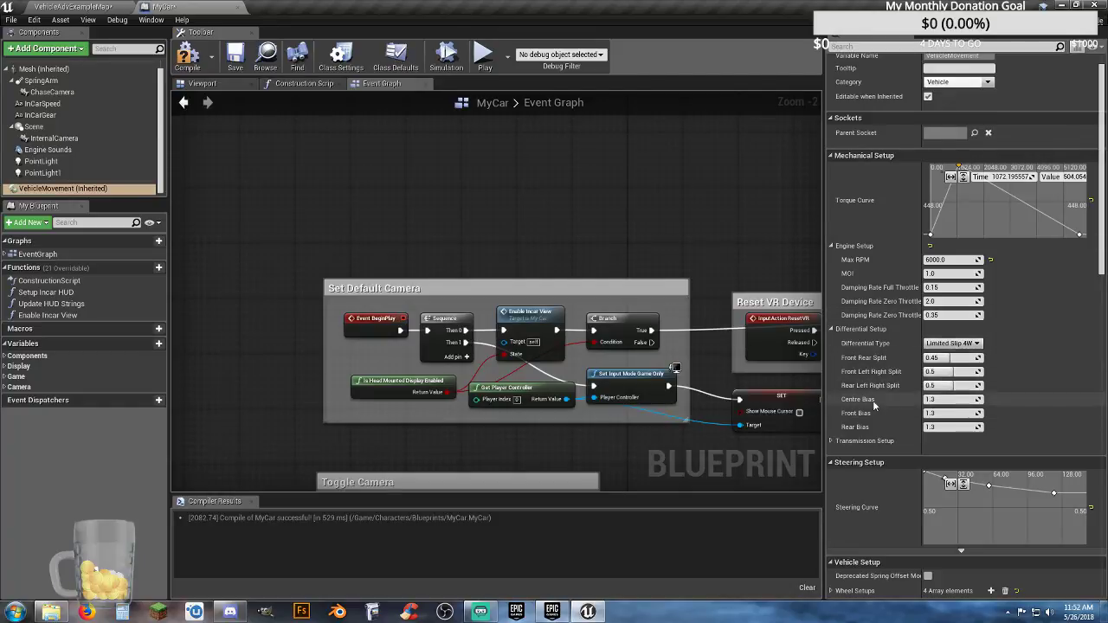
pyautogui.scroll(-1, 901, 377)
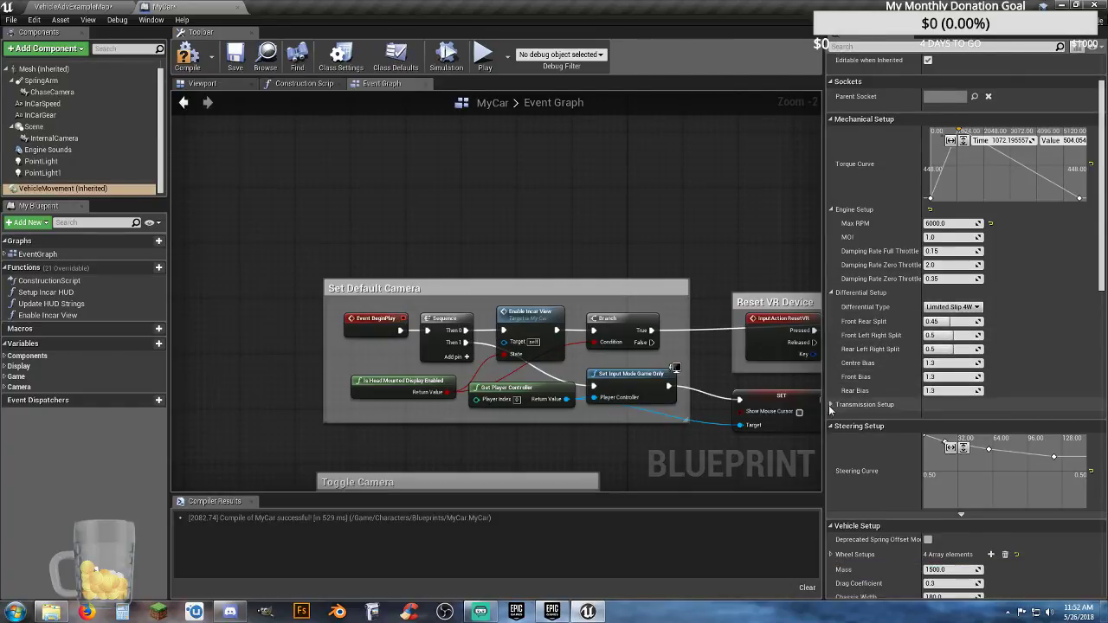
pyautogui.click(831, 405)
pyautogui.scroll(-3, 902, 357)
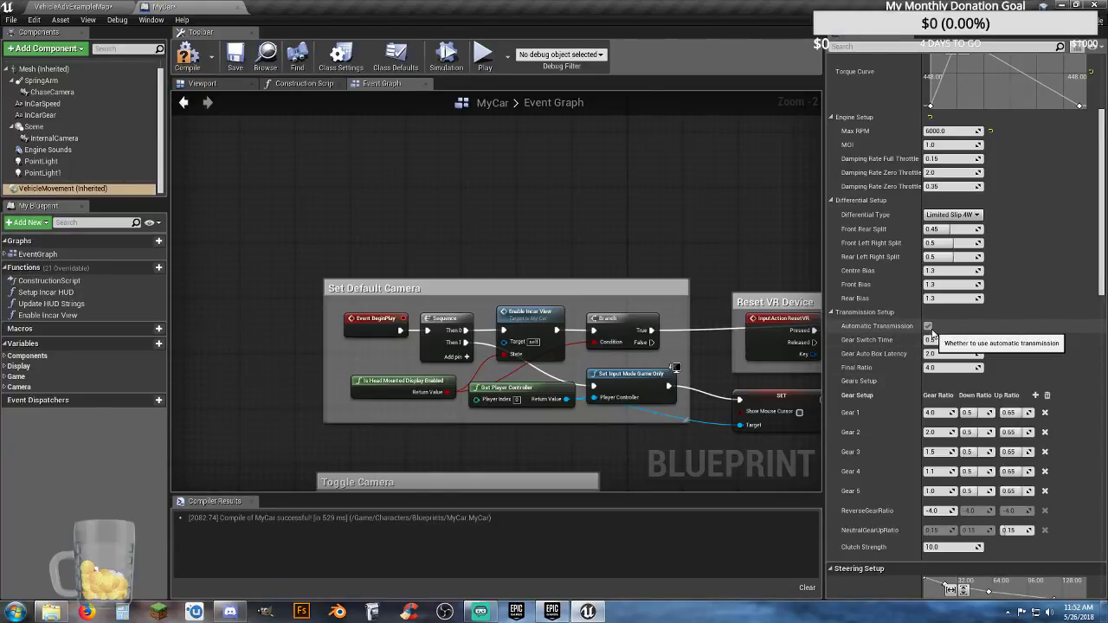
pyautogui.scroll(-2, 906, 365)
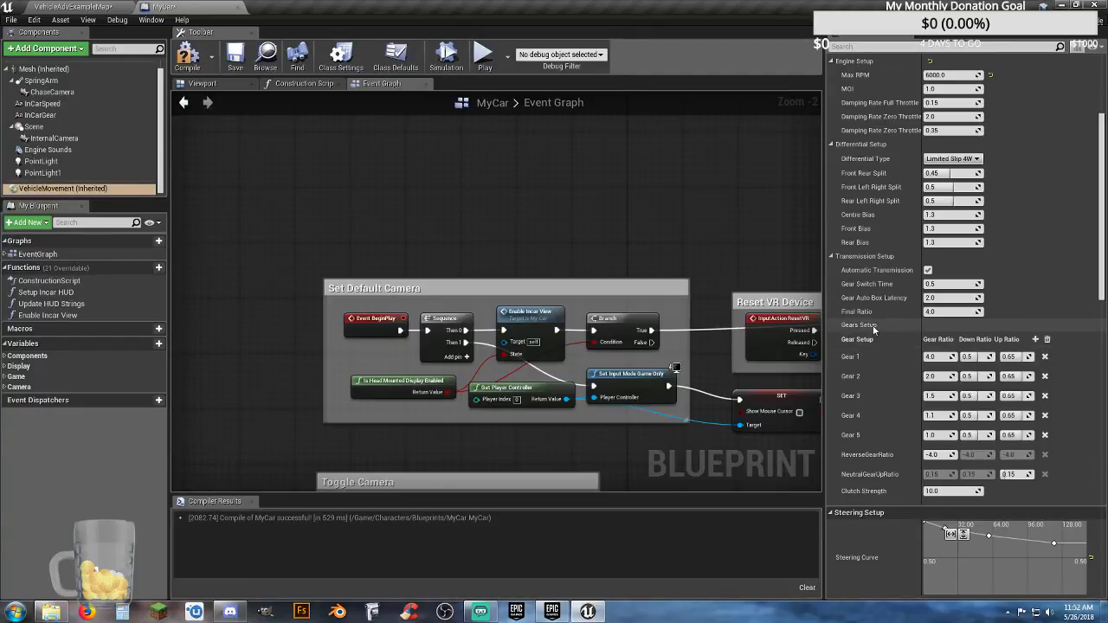
pyautogui.scroll(-2, 873, 324)
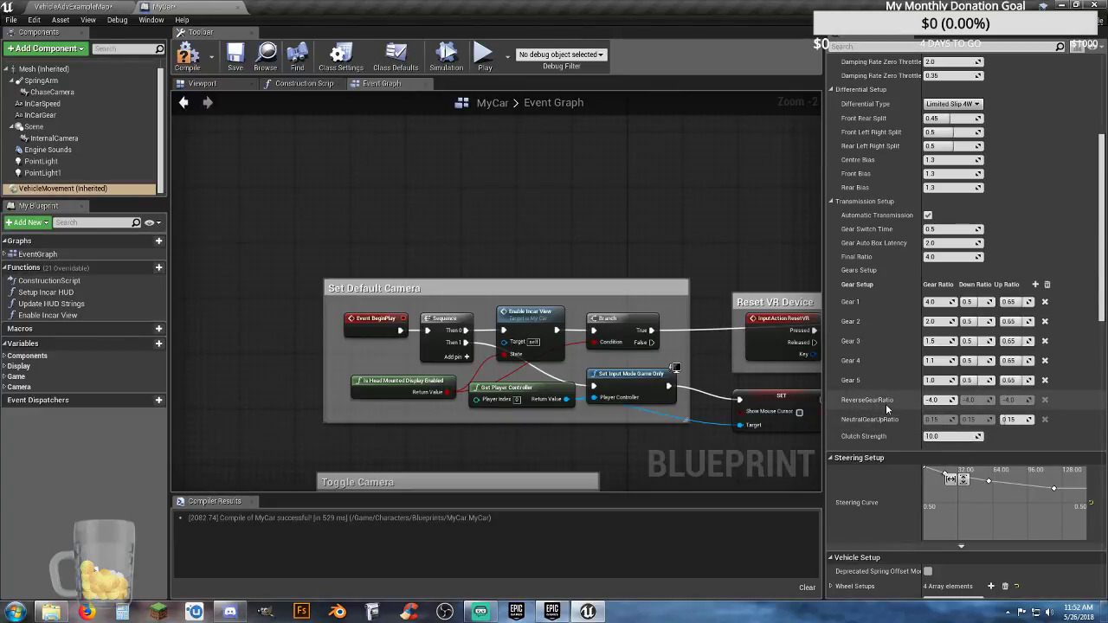
pyautogui.scroll(-4, 887, 403)
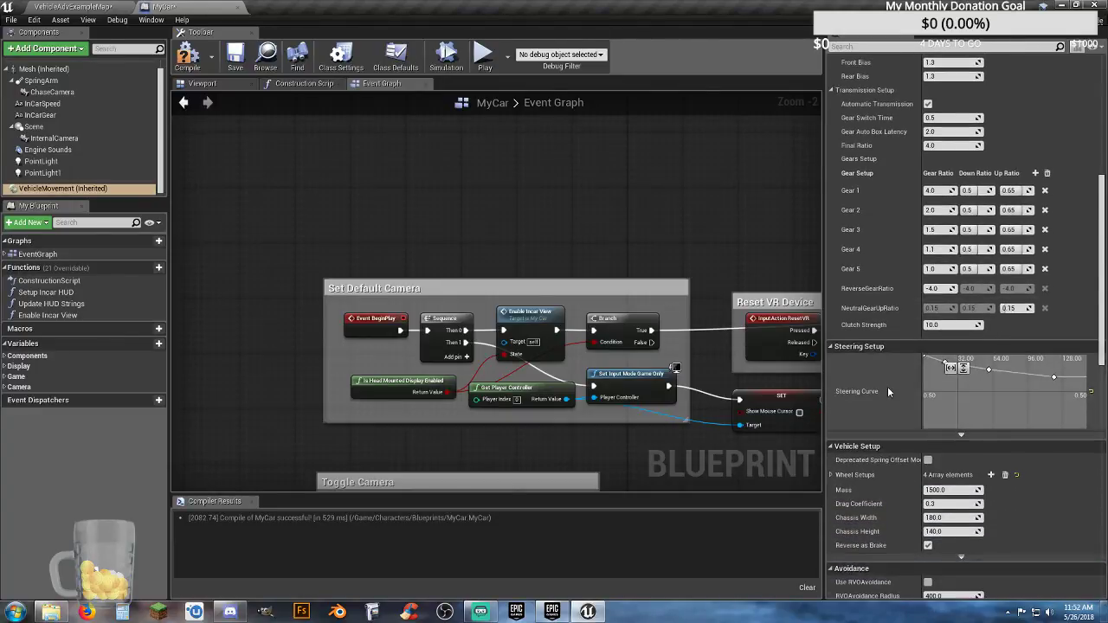
# Reposition the steering curve's three middle keys to about 0.98 at time 31, 0.95 at 63 and 0.92 at 104
pyautogui.click(950, 363)
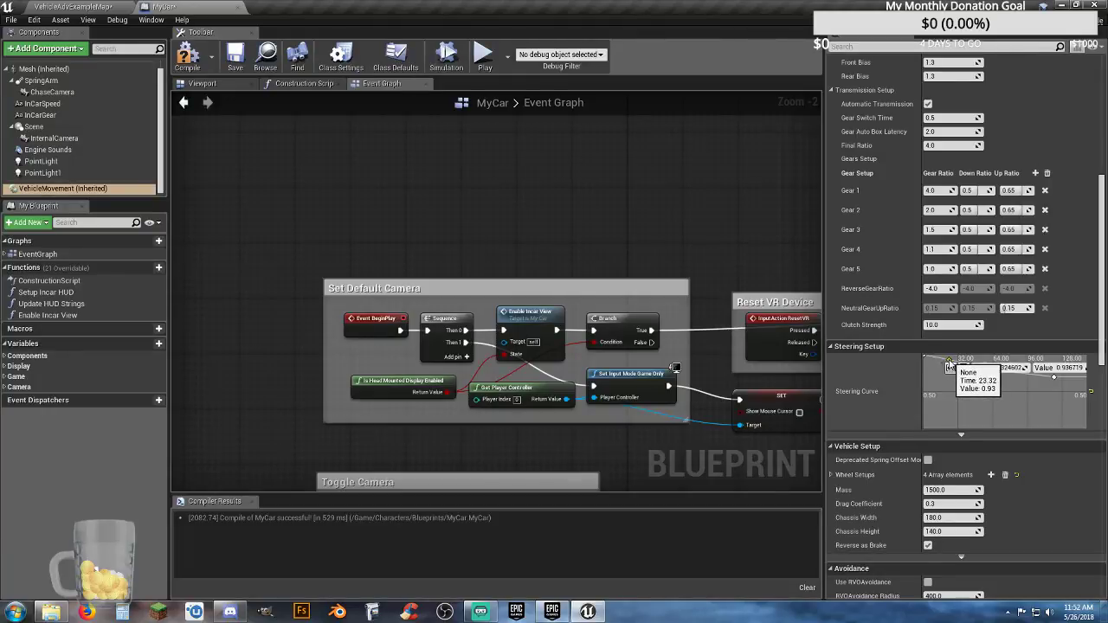
pyautogui.moveTo(949, 364); pyautogui.dragTo(959, 359)
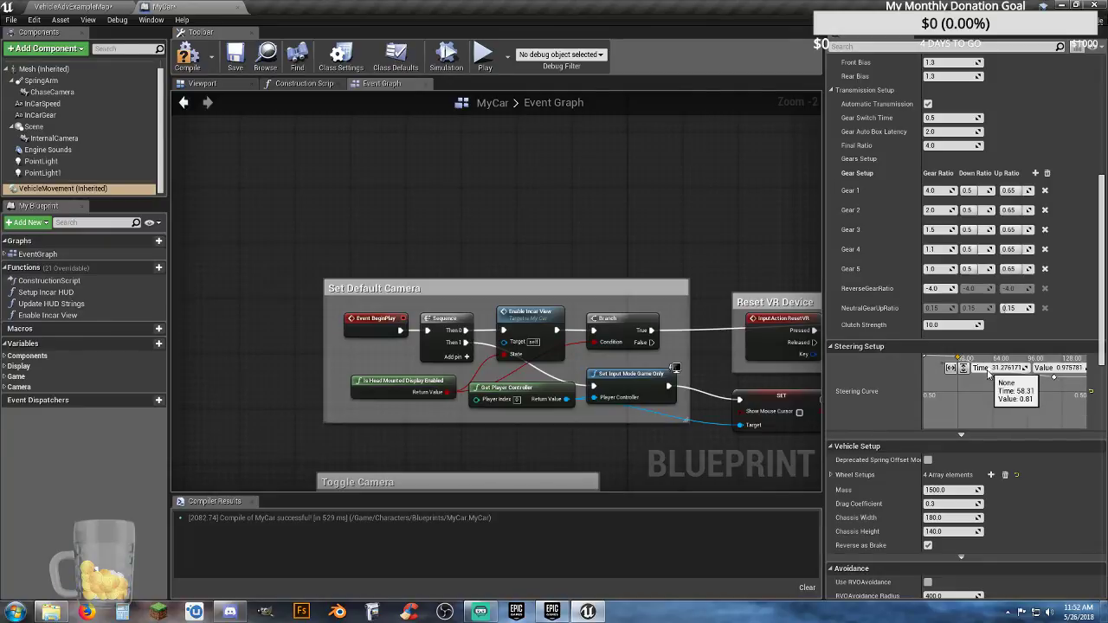
pyautogui.moveTo(990, 369); pyautogui.dragTo(992, 359)
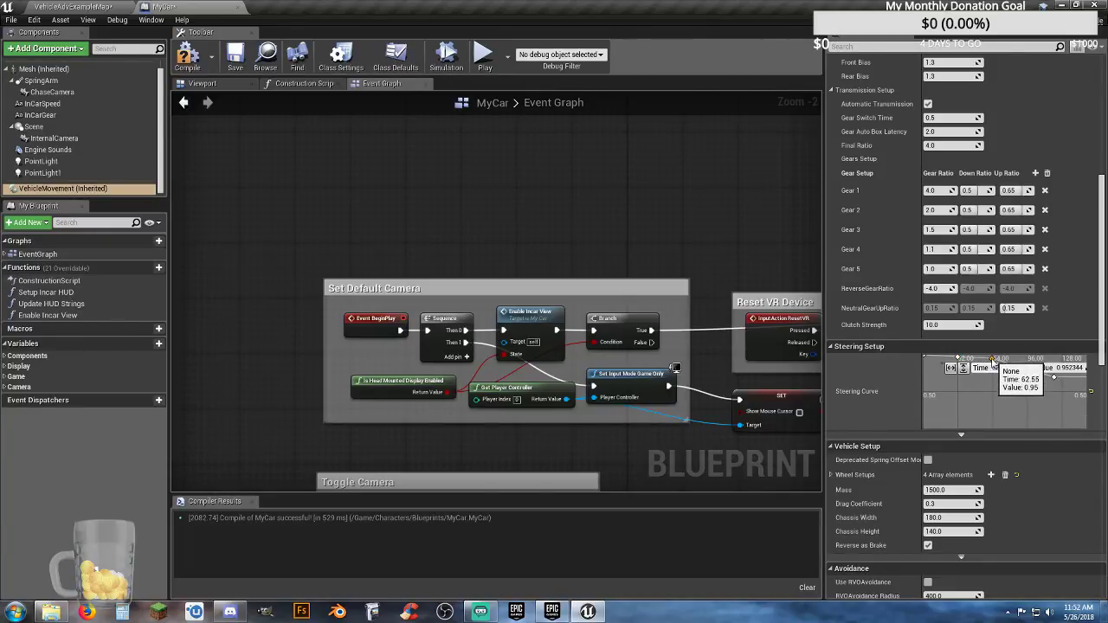
pyautogui.click(1053, 379)
pyautogui.moveTo(1051, 374); pyautogui.dragTo(1037, 361)
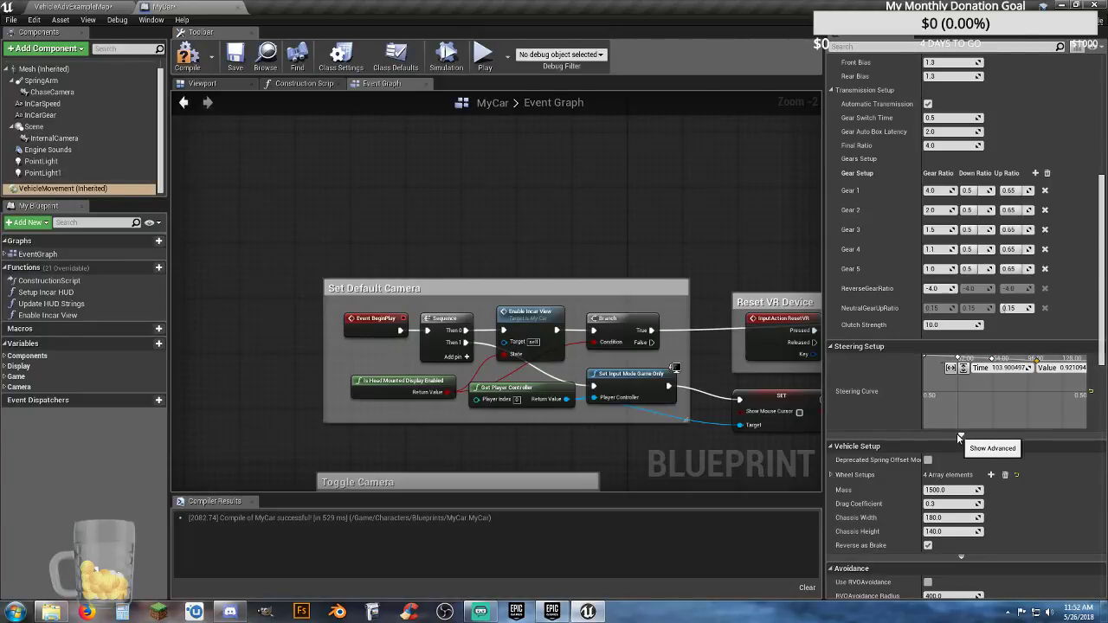
# Examine the advanced steering settings and the Vehicle Setup values, including the first wheel's entry in Wheel Setups
pyautogui.click(960, 433)
pyautogui.scroll(-1, 875, 414)
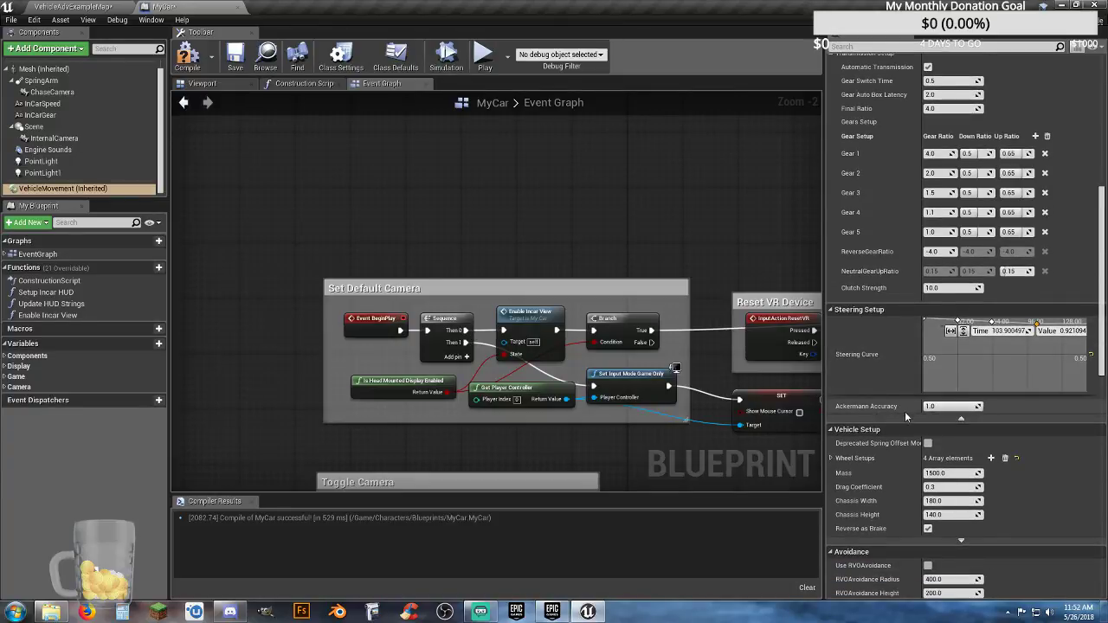
pyautogui.scroll(-1, 890, 412)
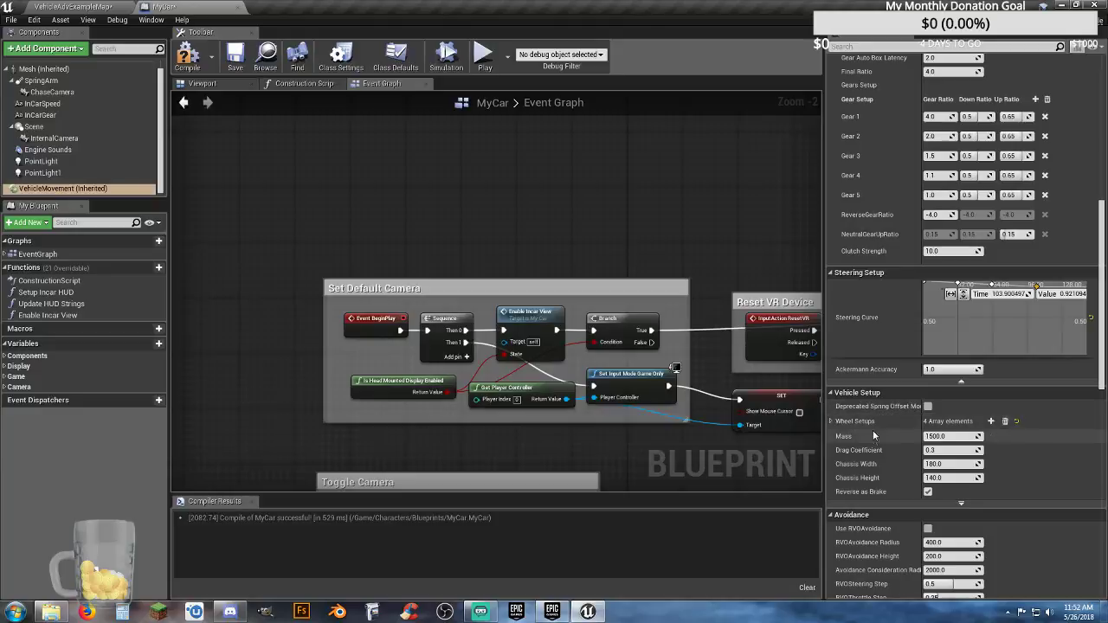
pyautogui.scroll(-1, 873, 430)
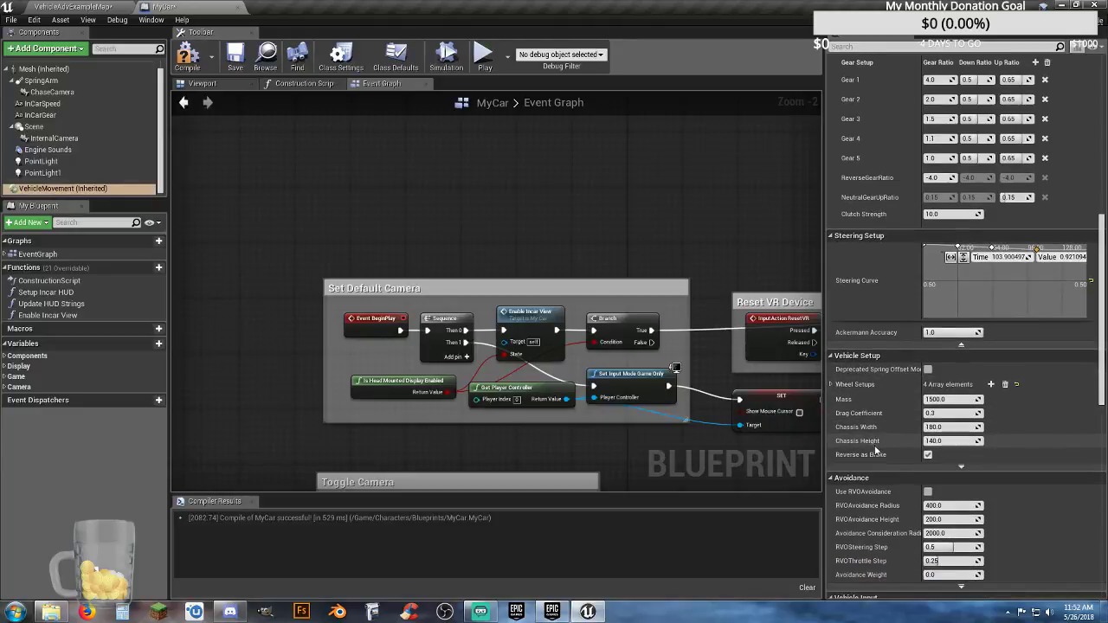
pyautogui.click(833, 383)
pyautogui.scroll(-1, 833, 385)
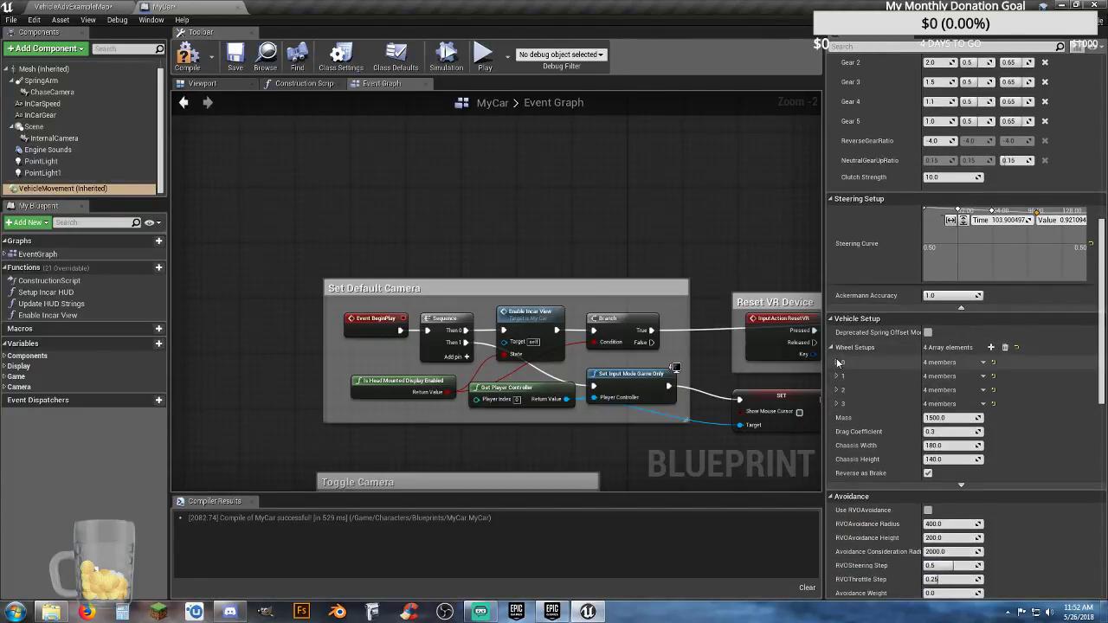
pyautogui.click(837, 362)
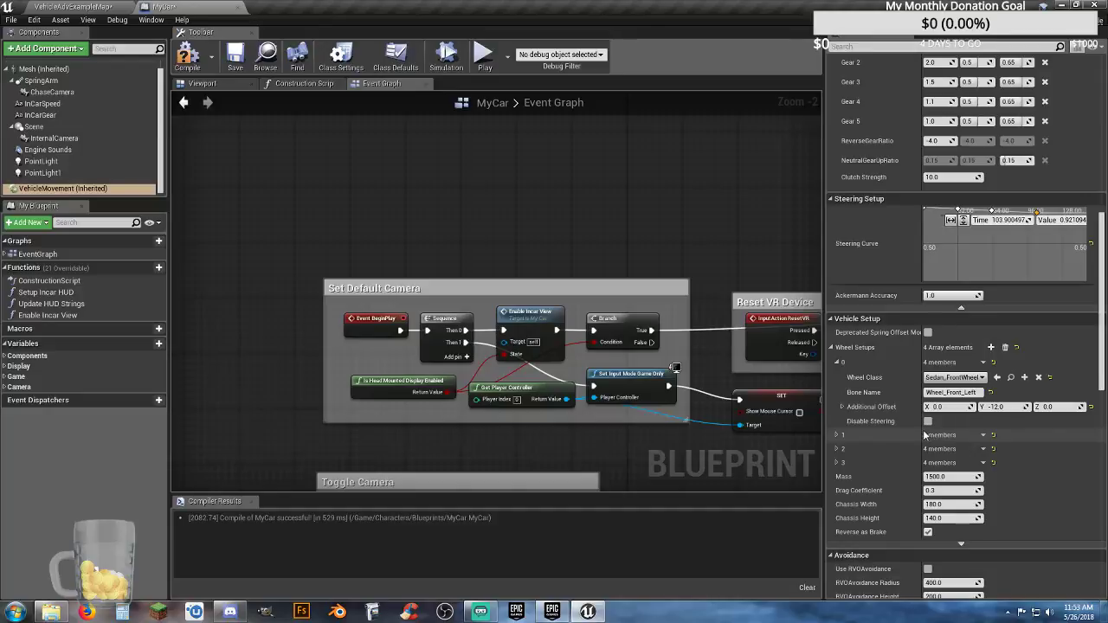
# Examine the Wheel Setups entries for the rear left and rear right wheels, then collapse the Wheel Setups list
pyautogui.click(837, 363)
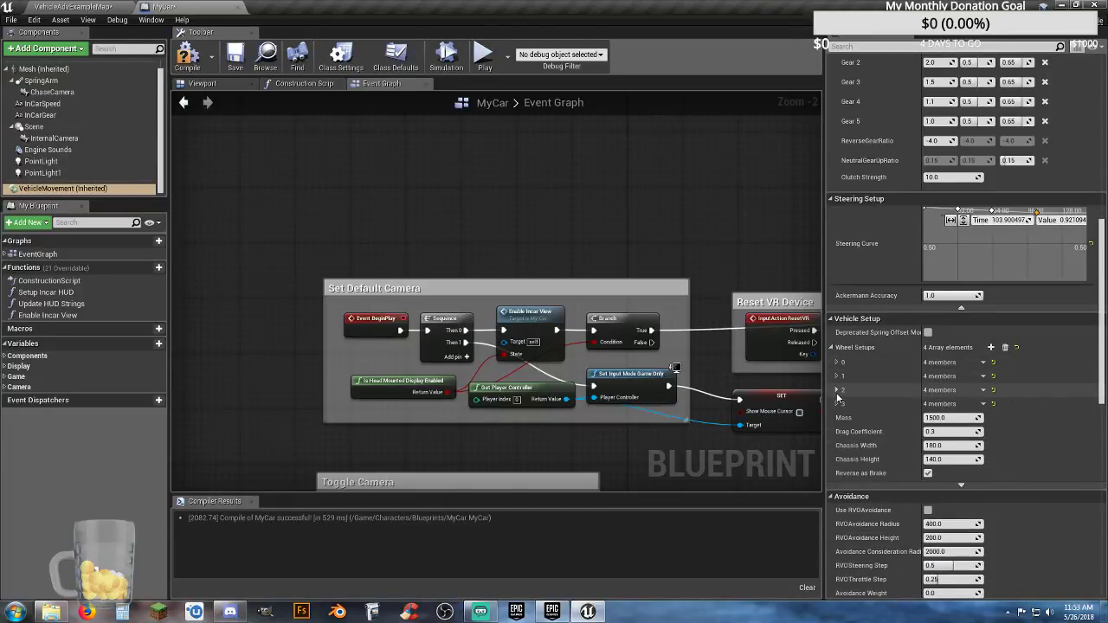
pyautogui.click(837, 390)
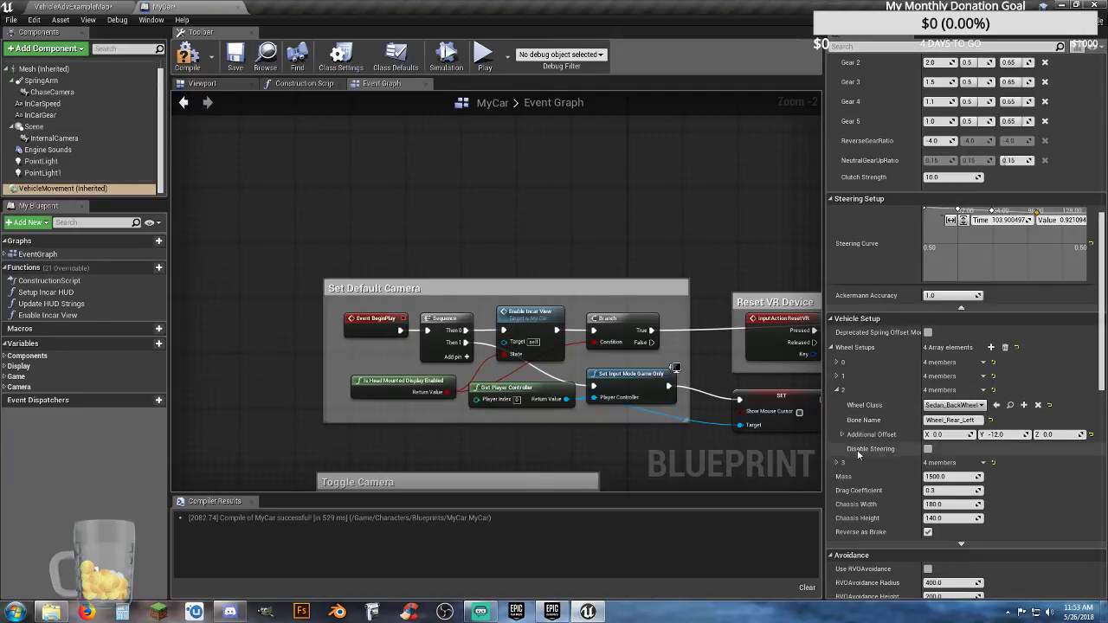
pyautogui.scroll(-2, 867, 438)
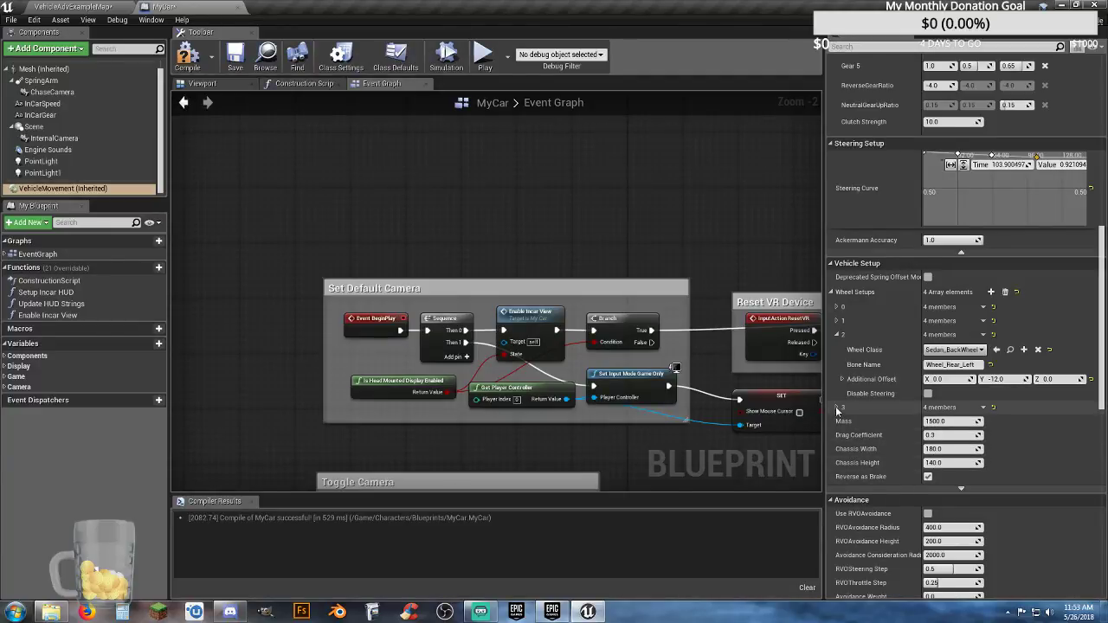
pyautogui.click(838, 408)
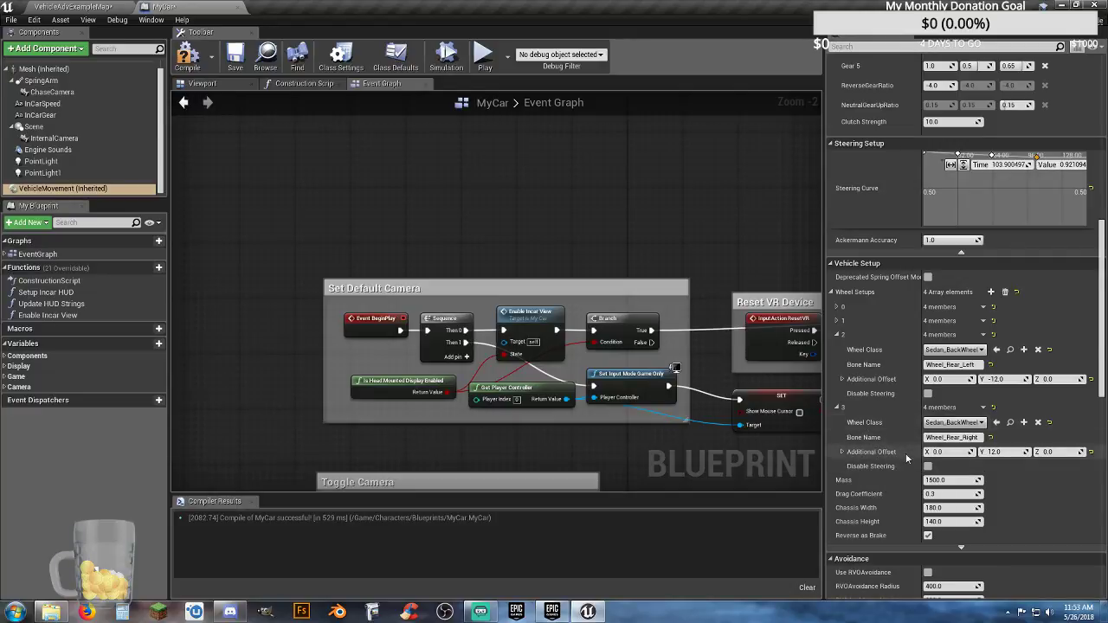
pyautogui.click(839, 407)
pyautogui.click(837, 336)
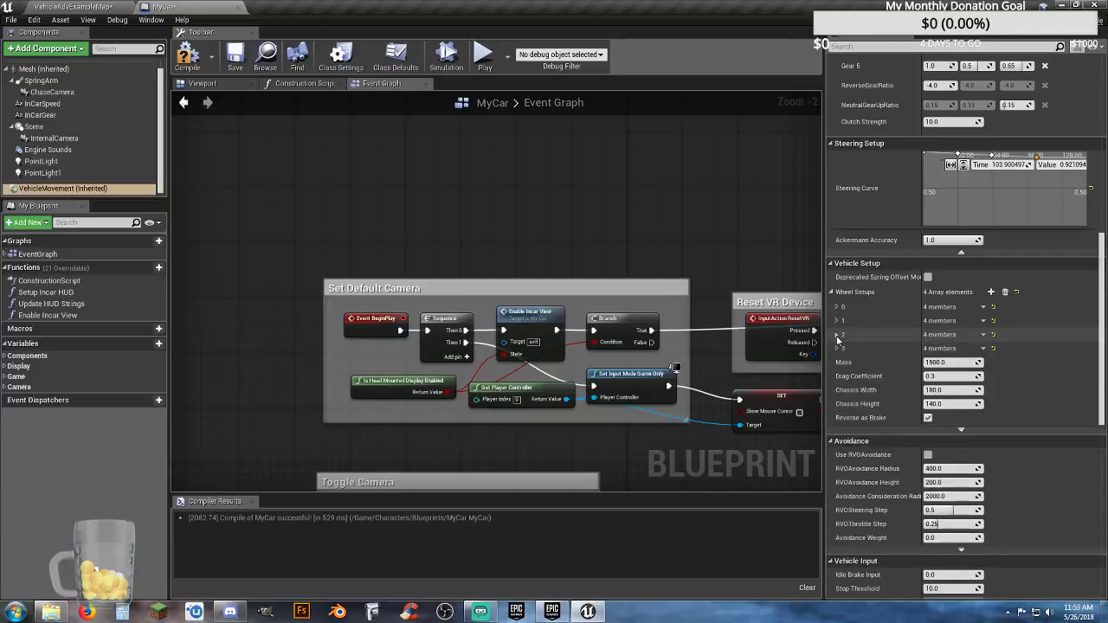
pyautogui.click(832, 292)
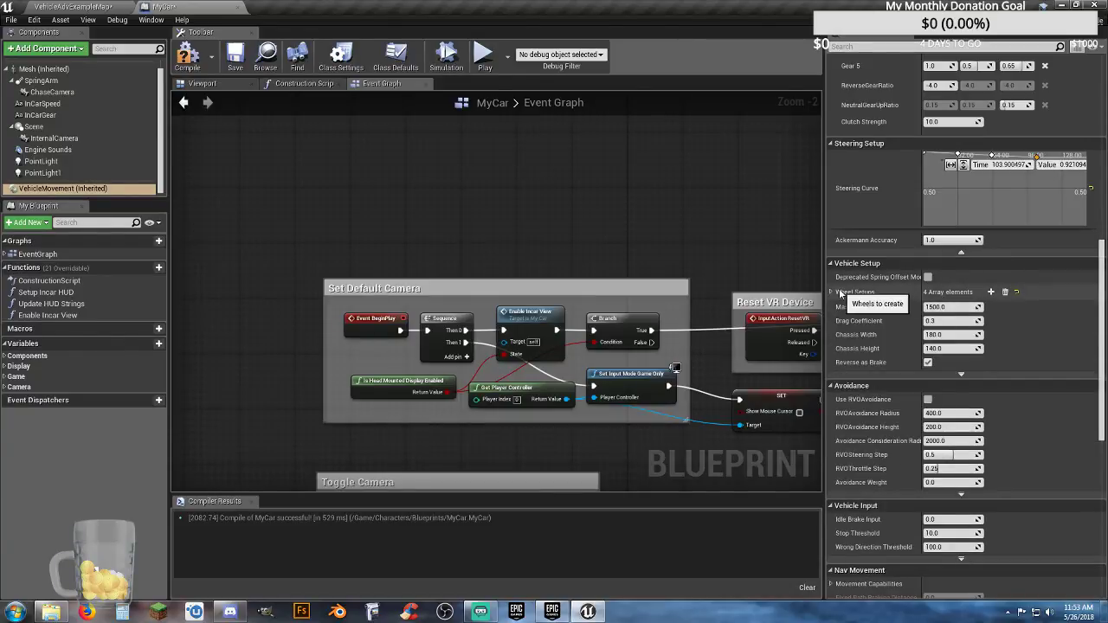
# Compile and save the MyCar blueprint, then close it to return to the example map
pyautogui.click(187, 61)
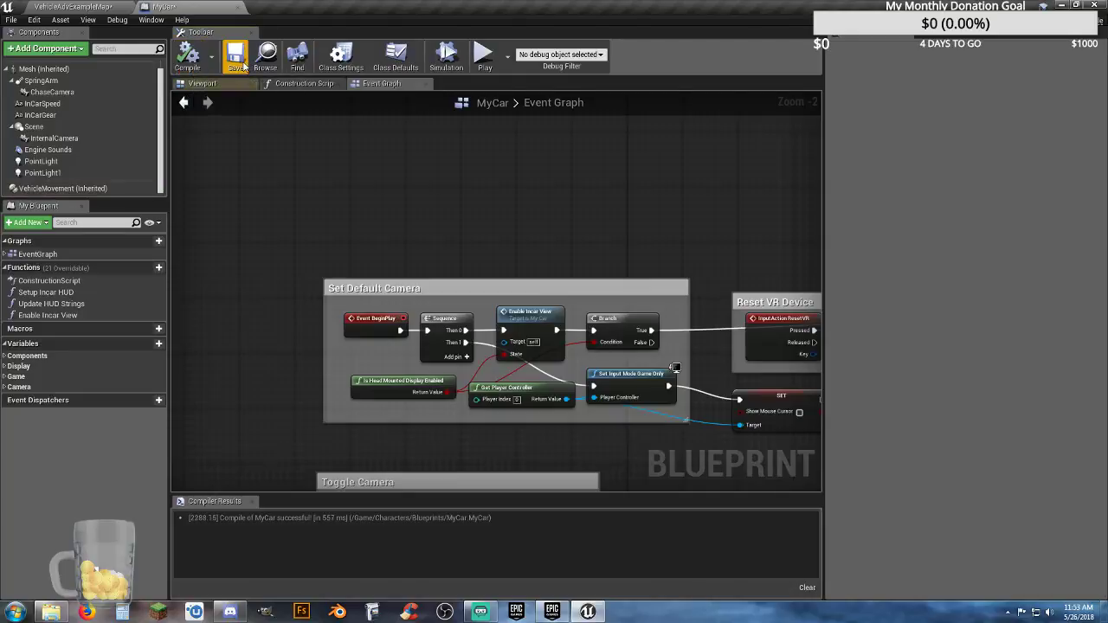
pyautogui.click(236, 57)
pyautogui.click(239, 8)
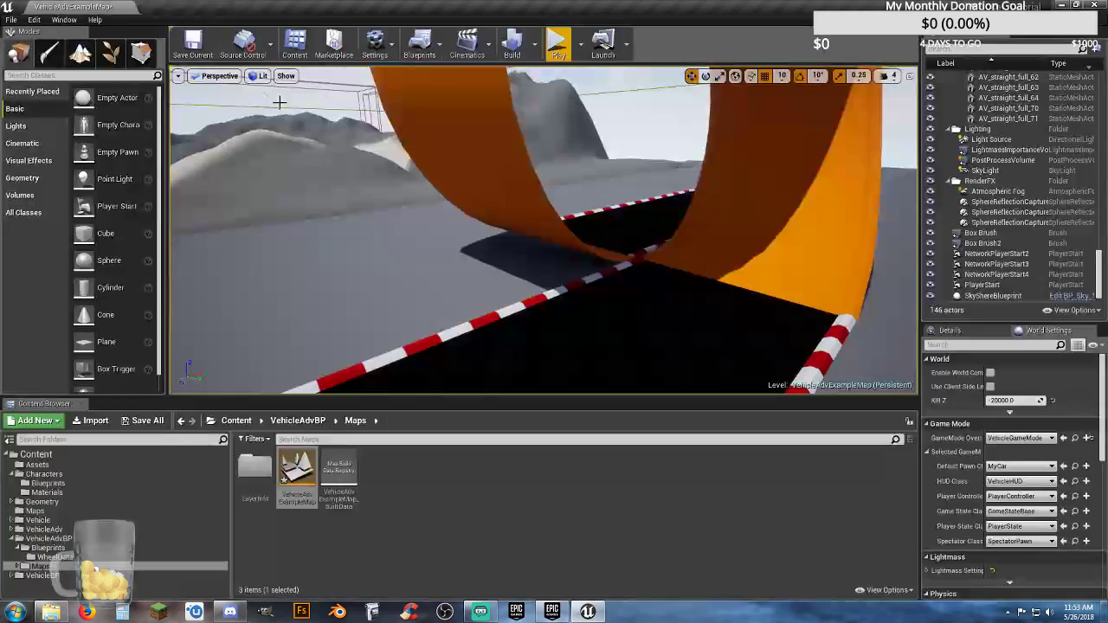
# Test-drive MyCar in the example map, steering around the track into the orange loop and braking, then end the play session
pyautogui.click(557, 45)
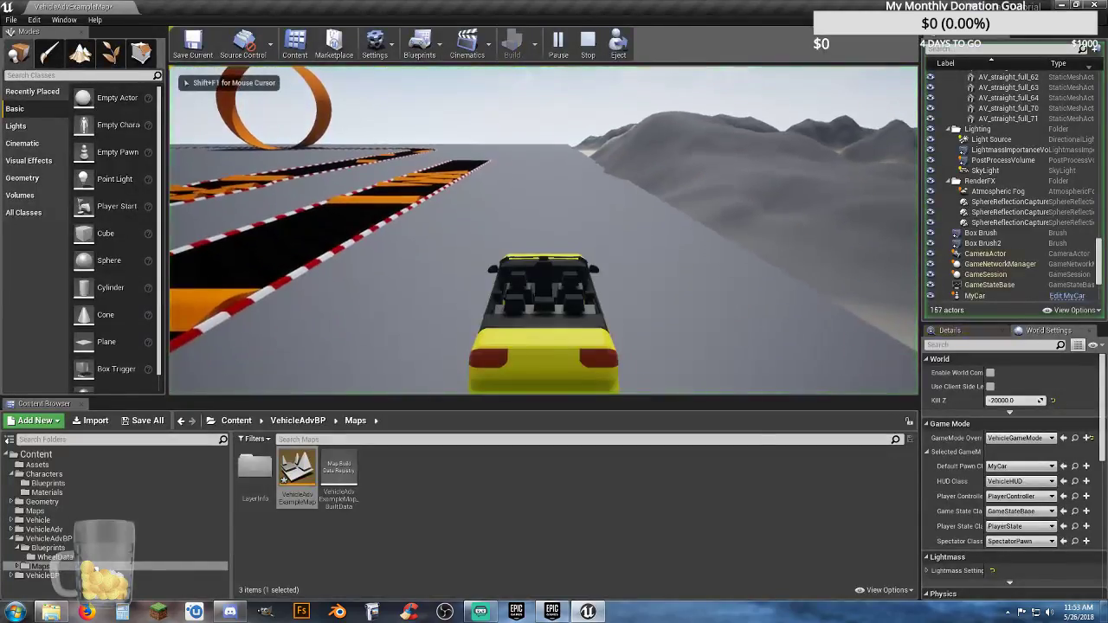
pyautogui.press('w')
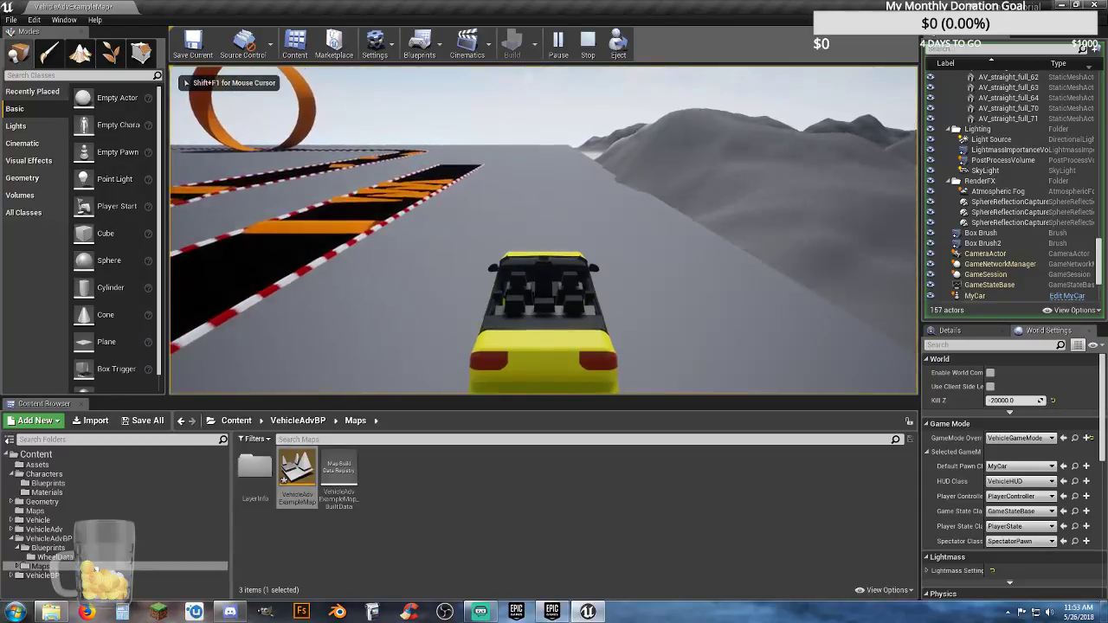
pyautogui.press('d')
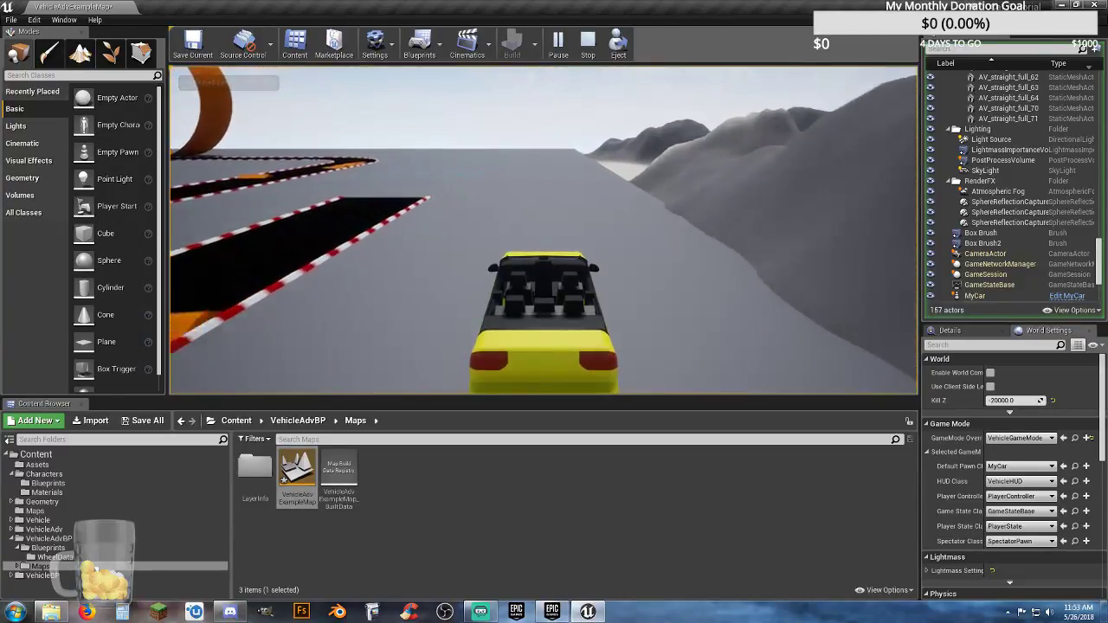
pyautogui.press('a')
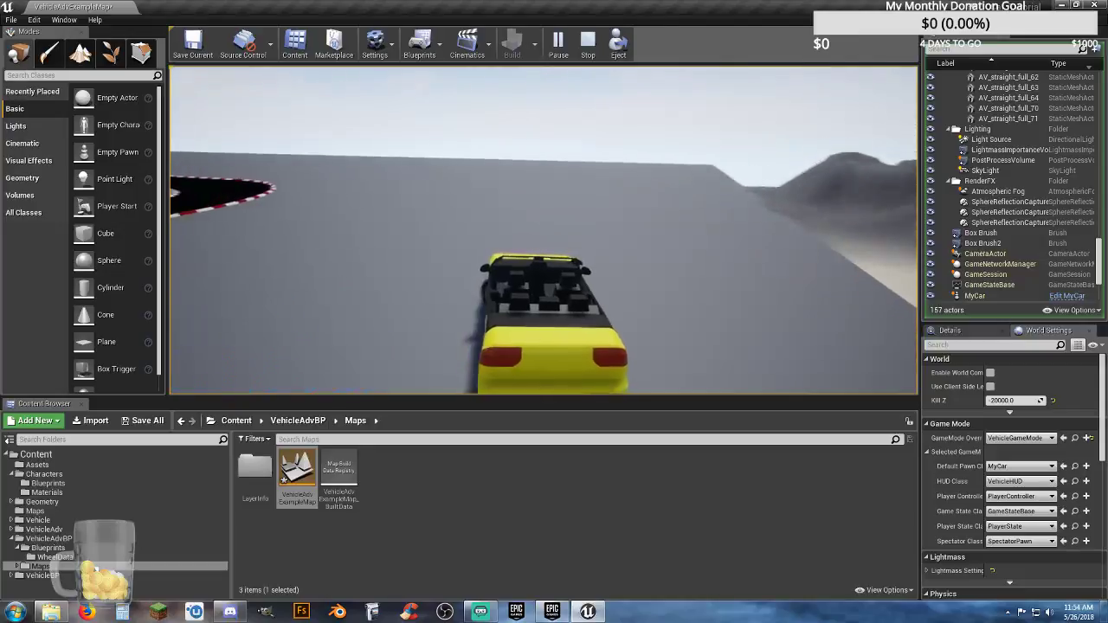
pyautogui.press('a')
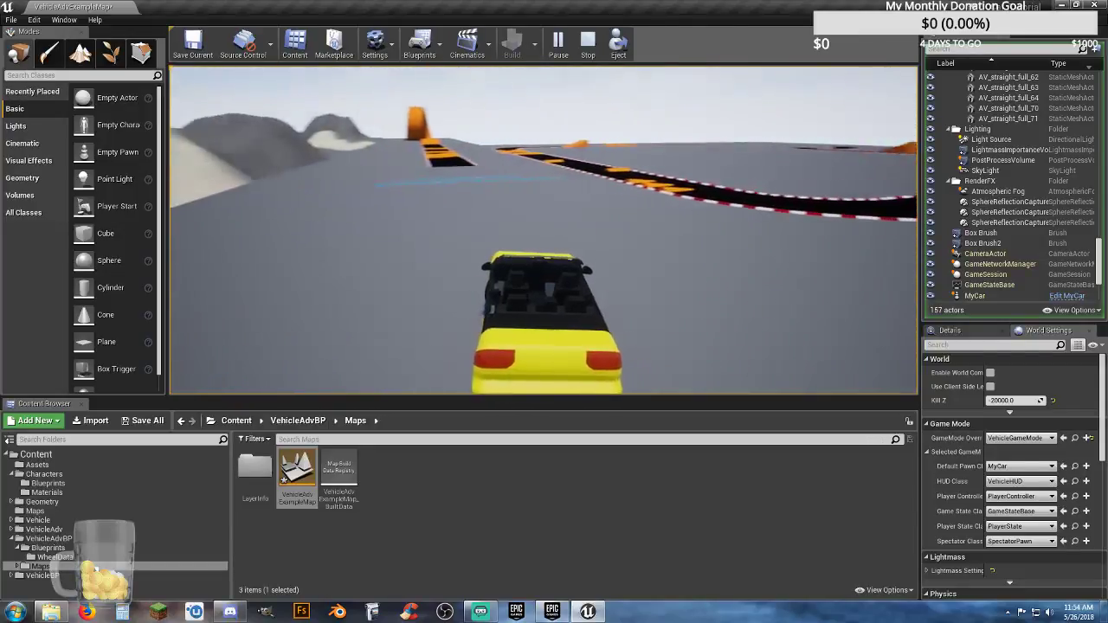
pyautogui.press('a')
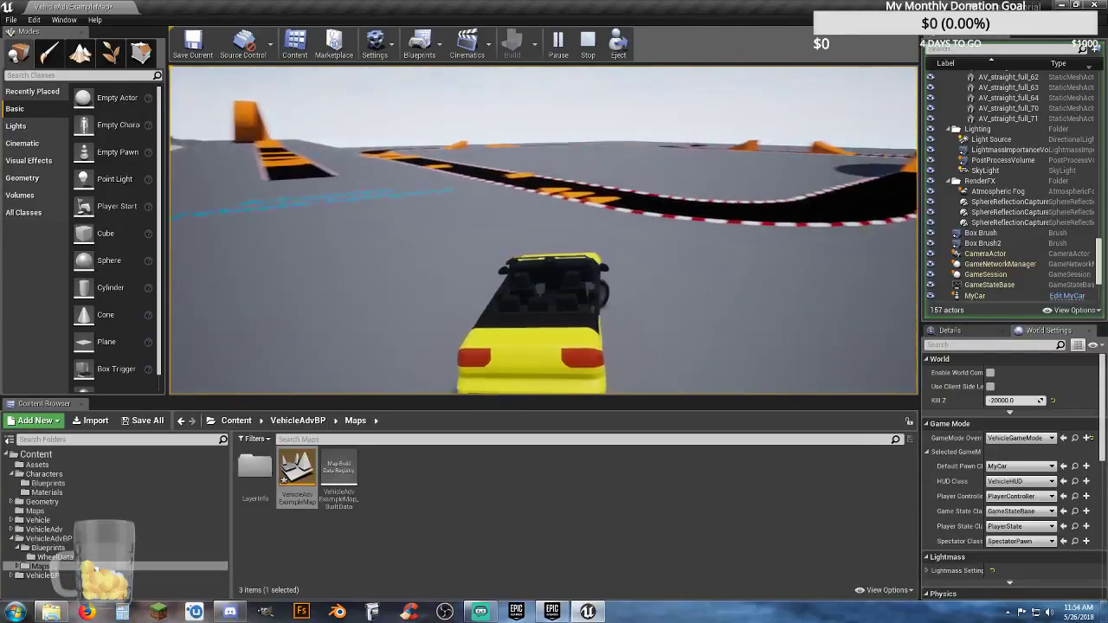
pyautogui.press('d')
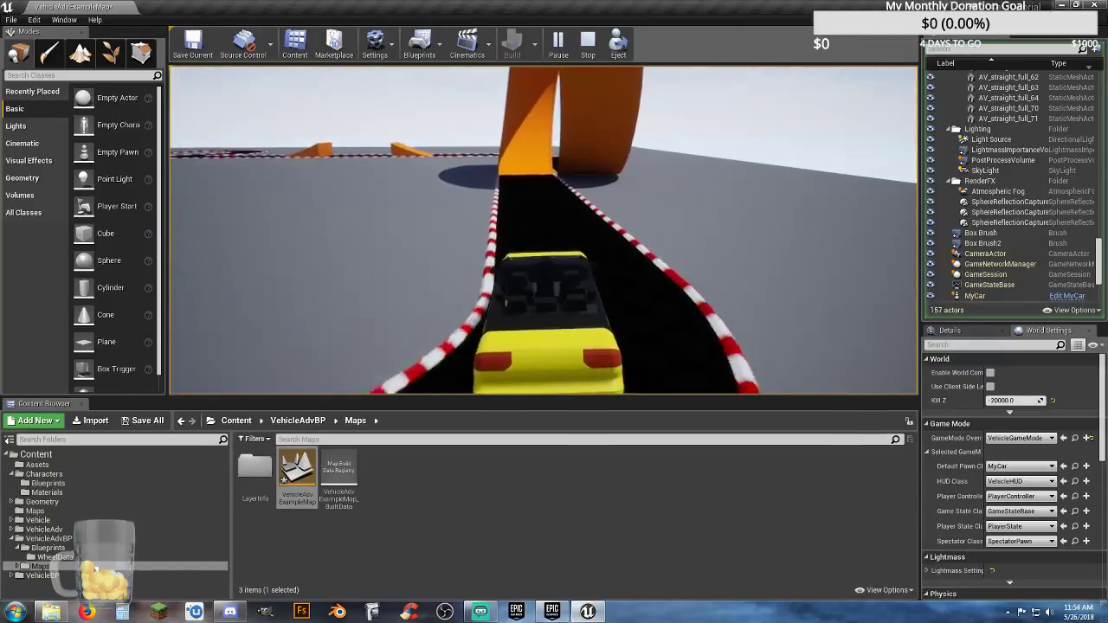
pyautogui.press('w')
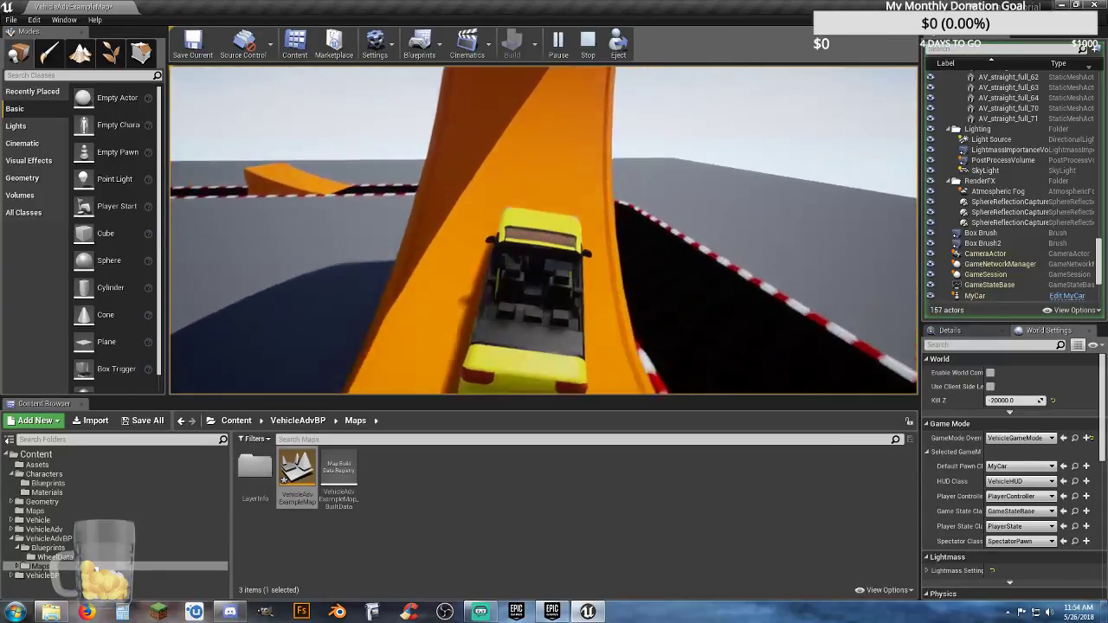
pyautogui.press('w')
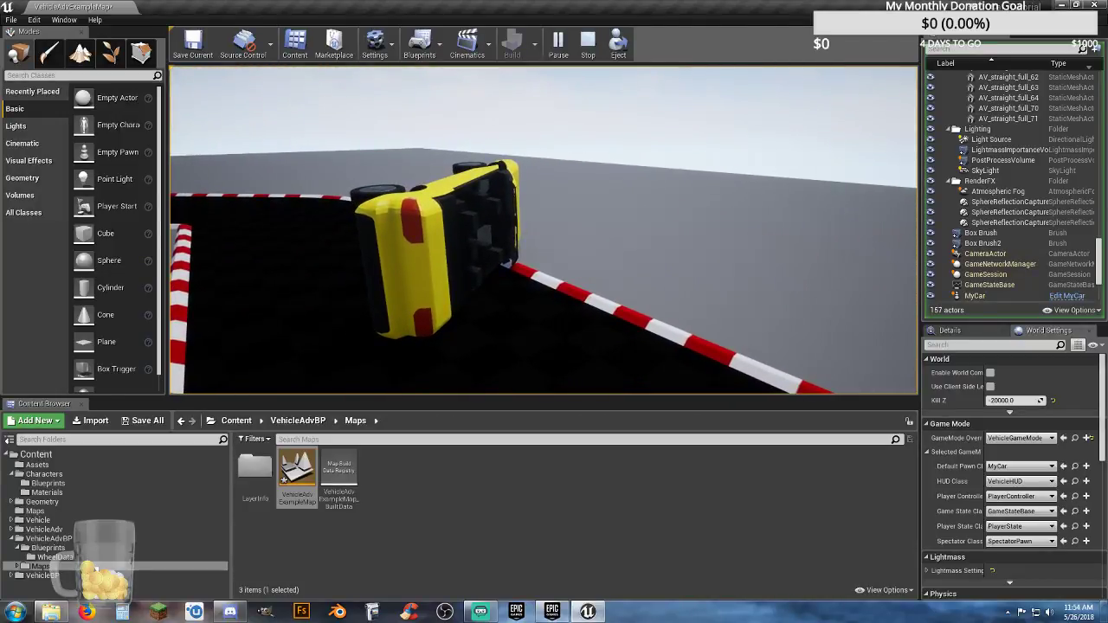
pyautogui.press('s')
pyautogui.press('s')
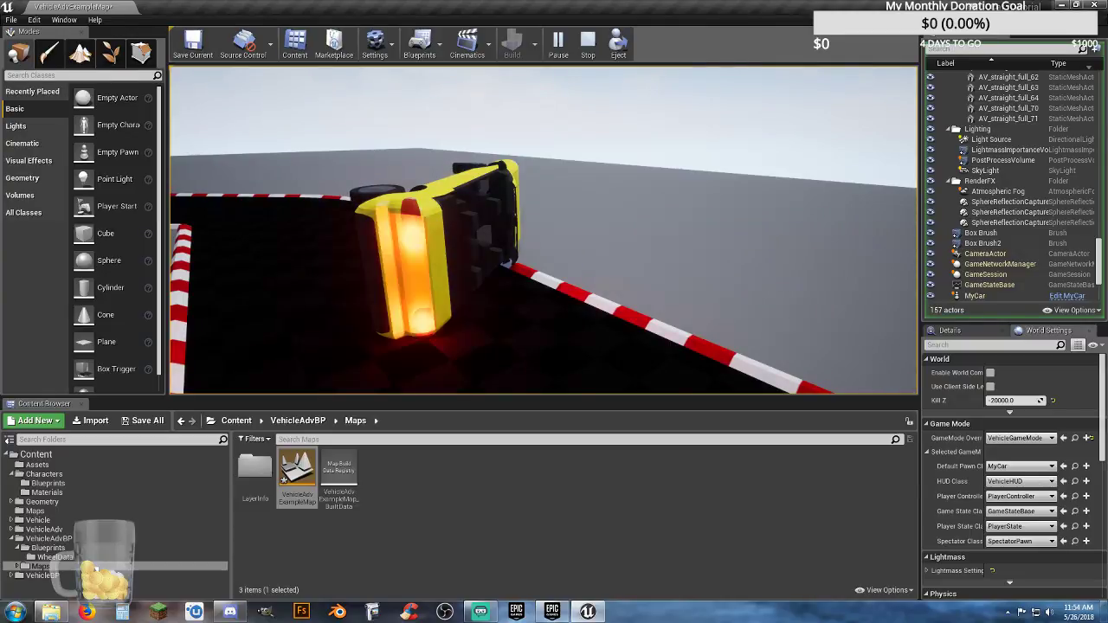
pyautogui.press('Escape')
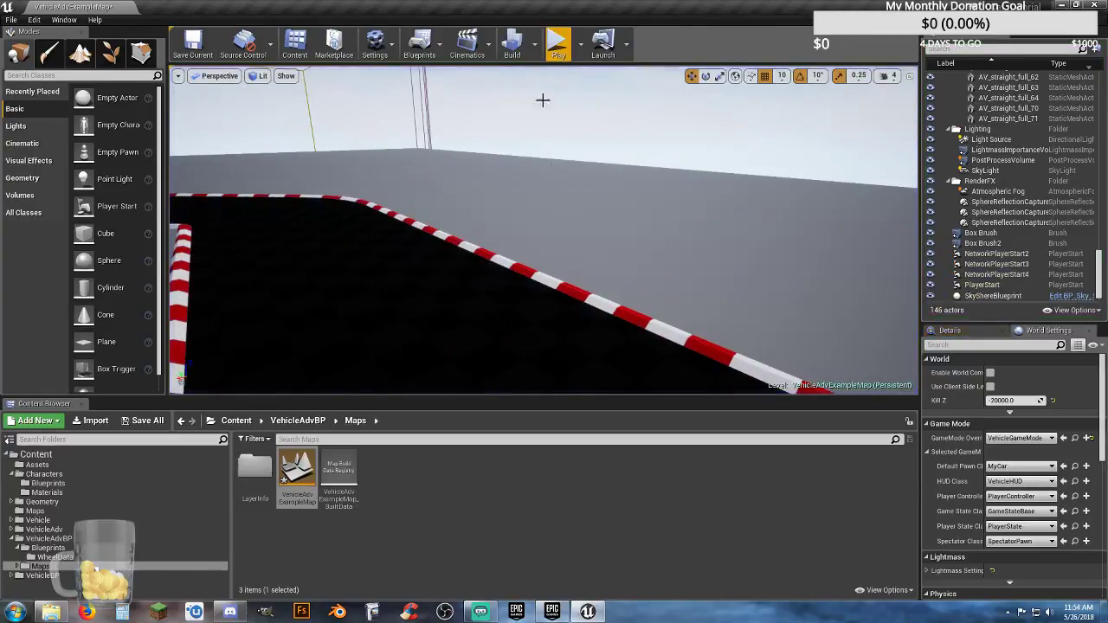
# Test-drive MyCar again down the straight track over the ramps and out into the sandy hills, then stop playing
pyautogui.click(559, 41)
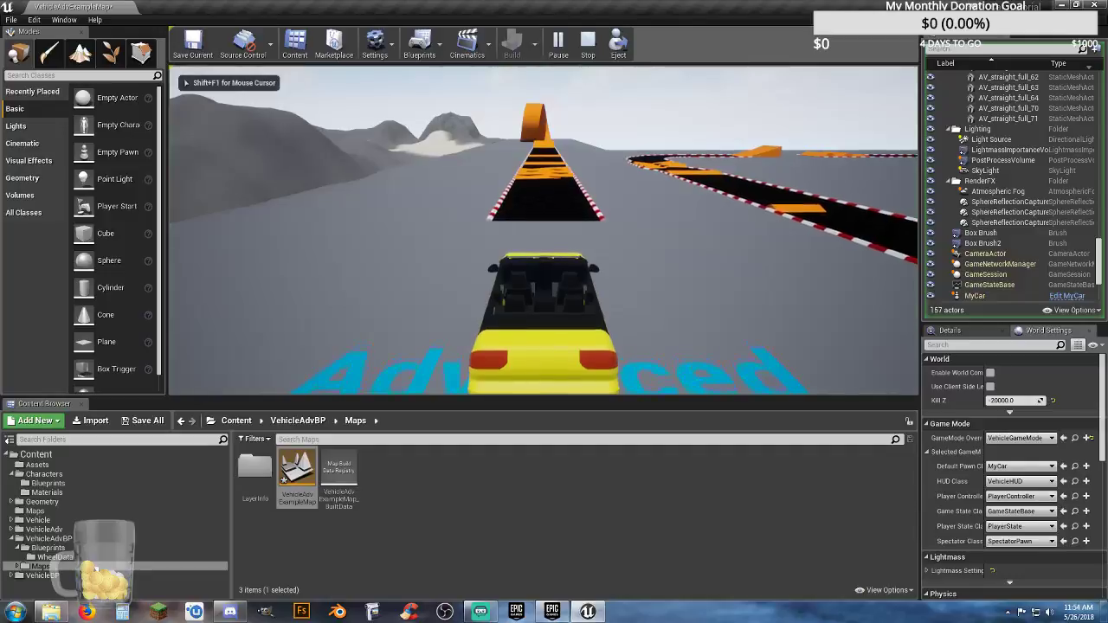
pyautogui.press('w')
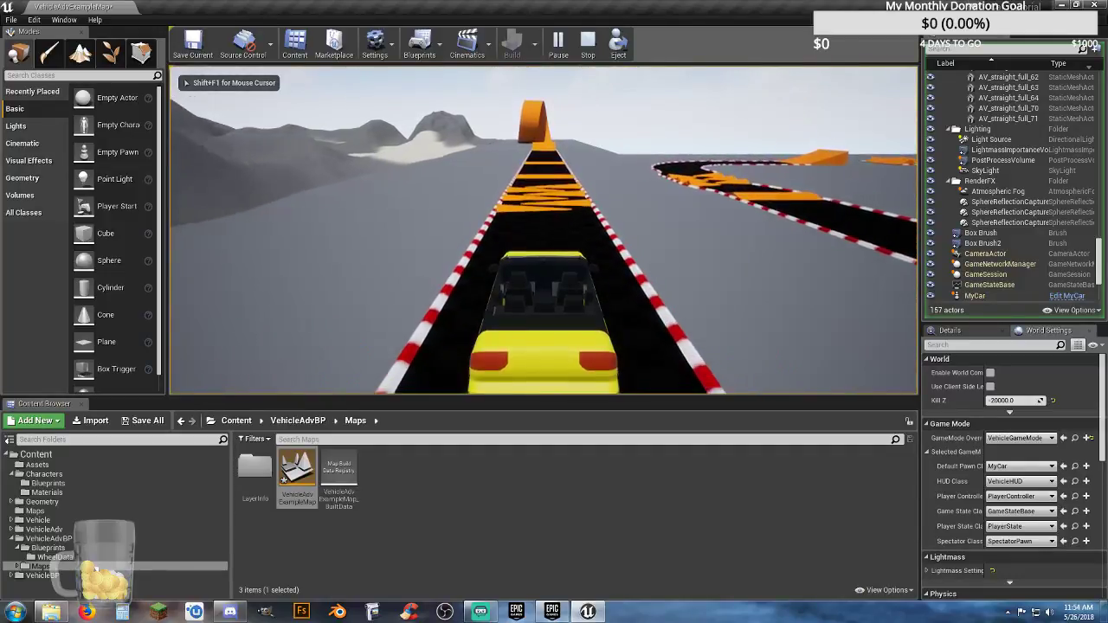
pyautogui.press('w')
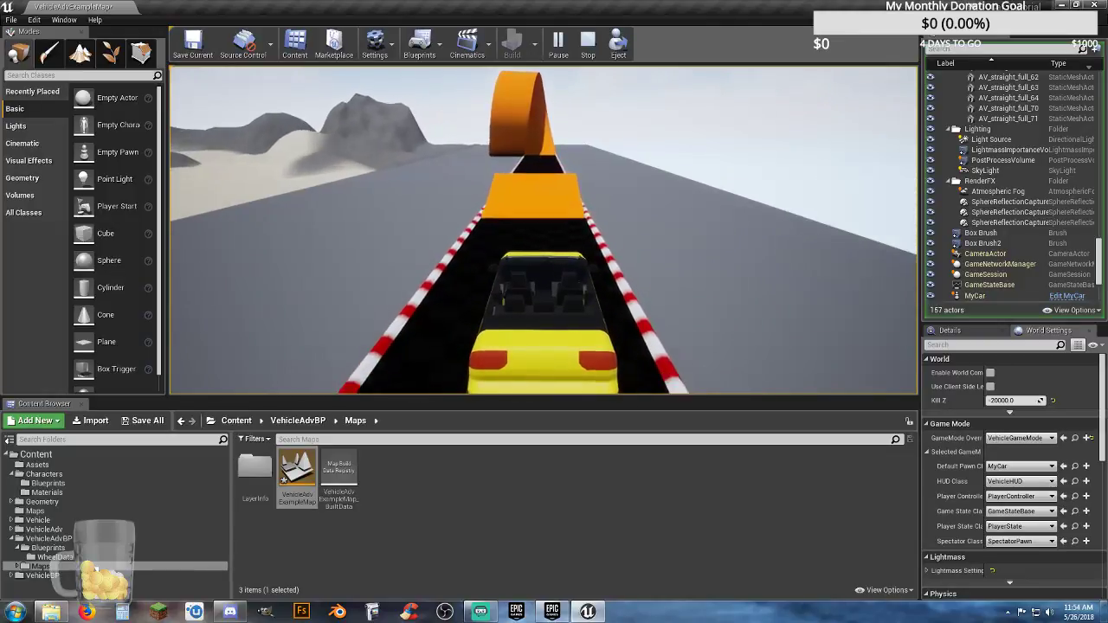
pyautogui.press('w')
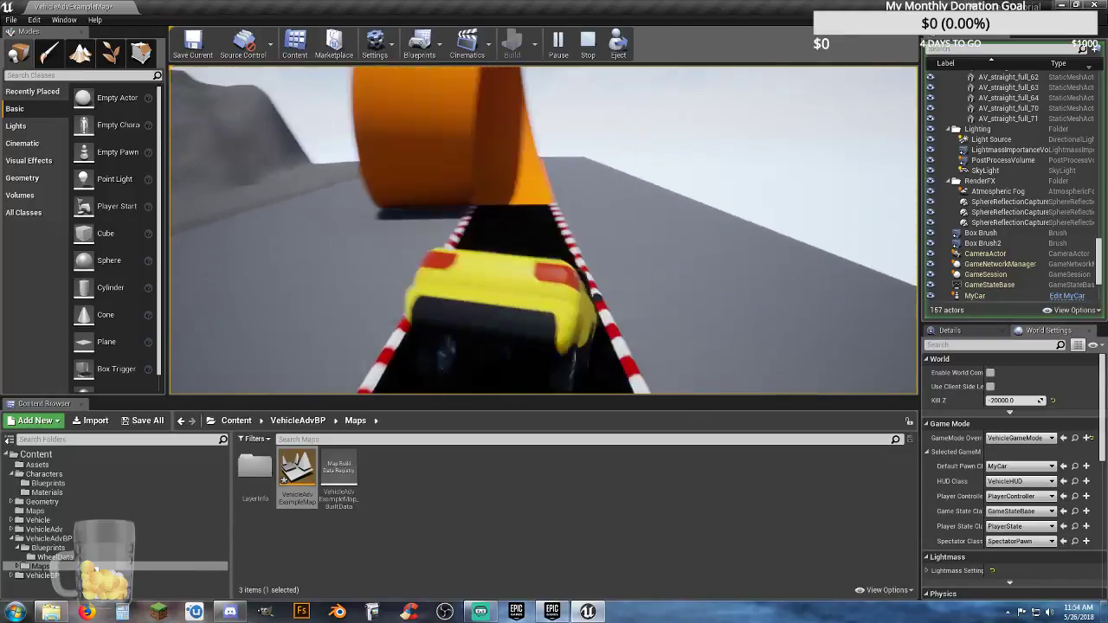
pyautogui.press('w')
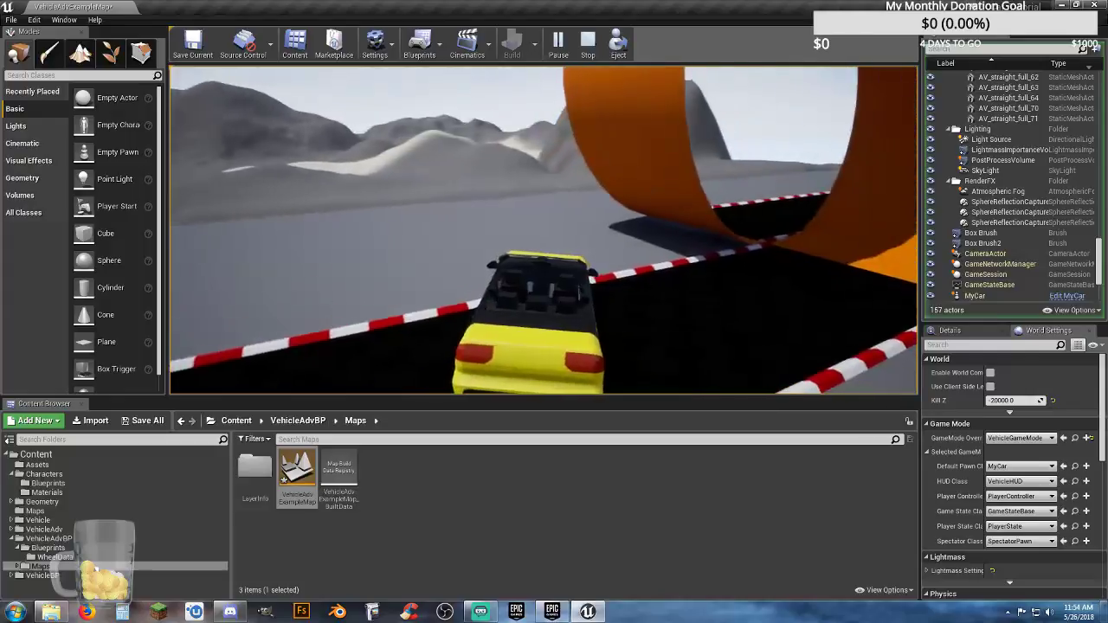
pyautogui.press('w')
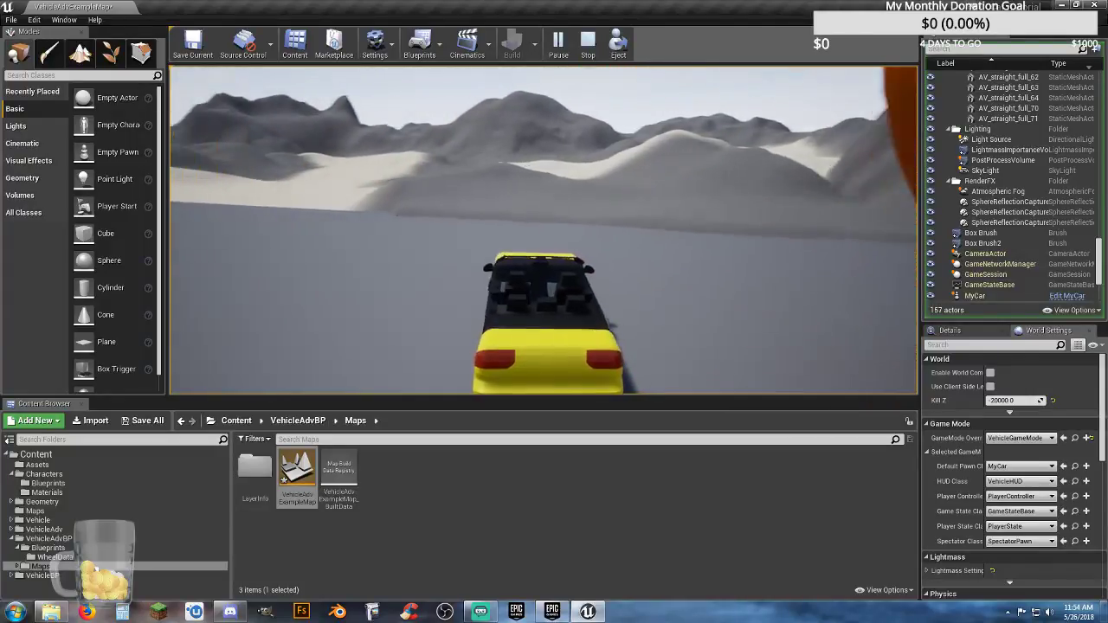
pyautogui.press('w')
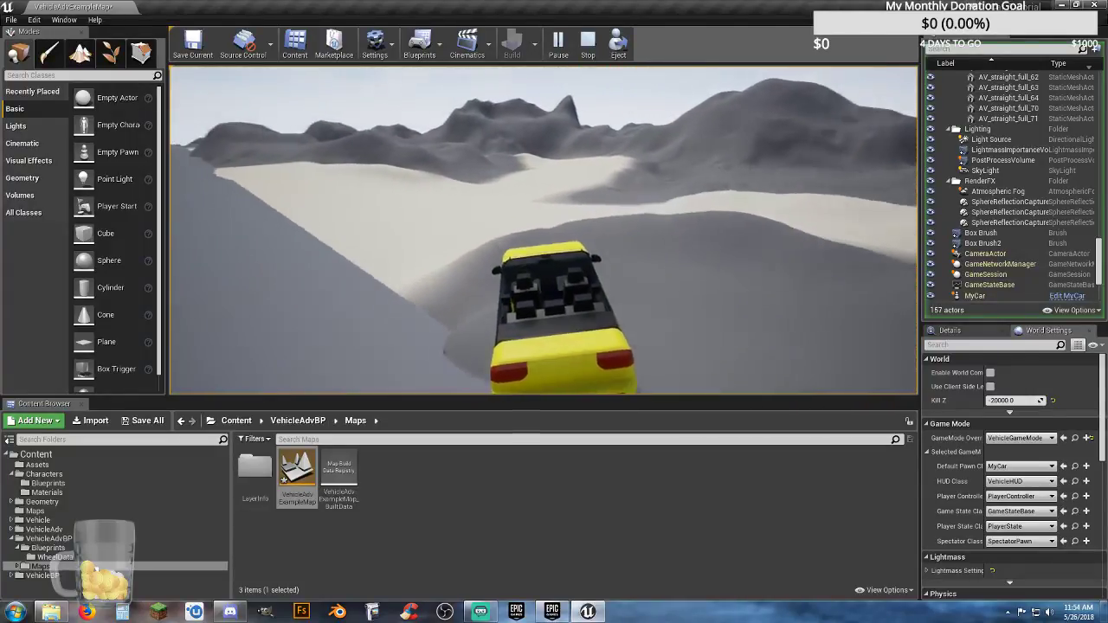
pyautogui.press('w')
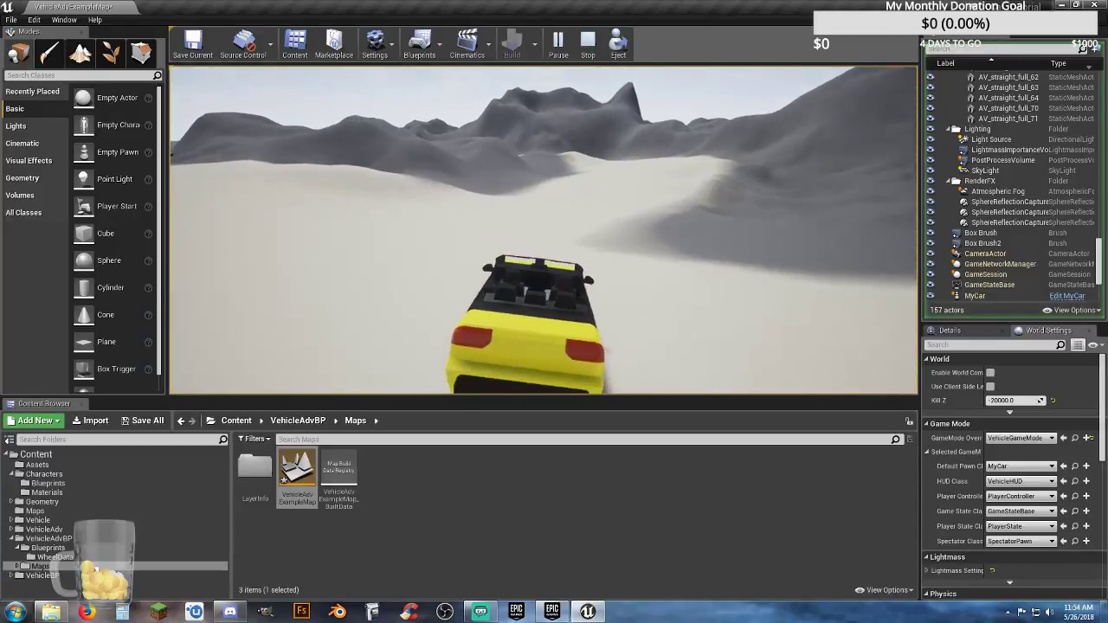
pyautogui.press('w')
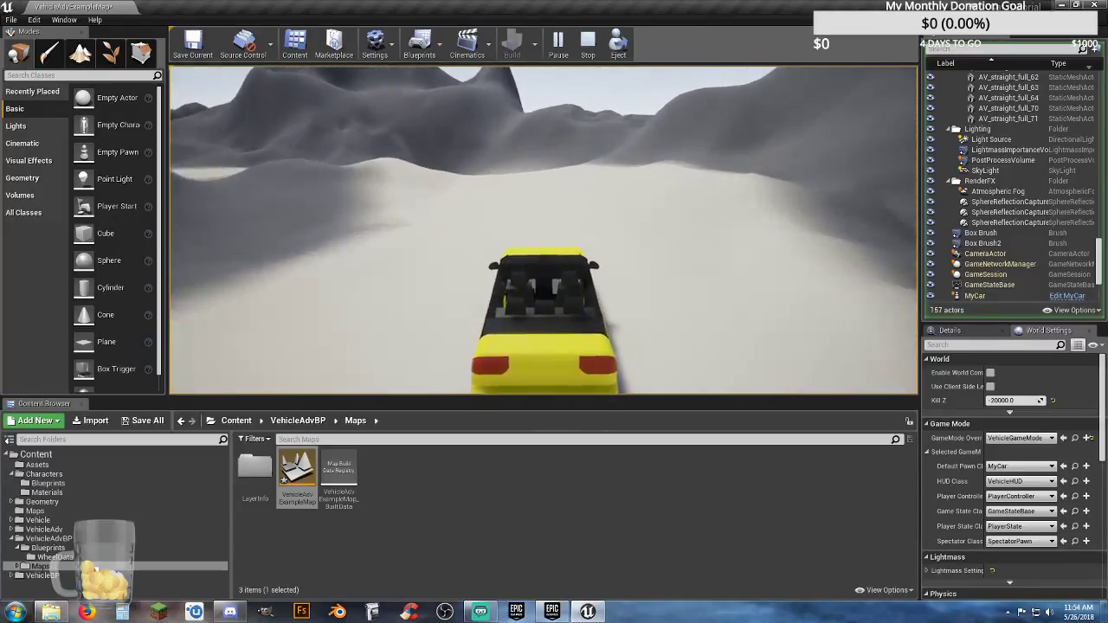
pyautogui.press('w')
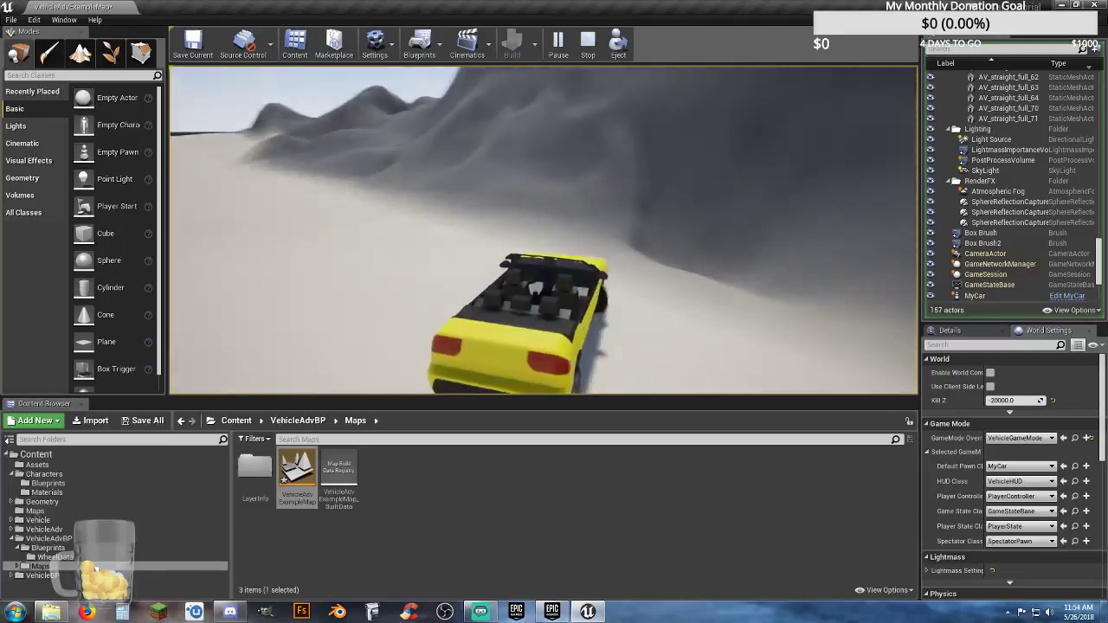
pyautogui.press('w')
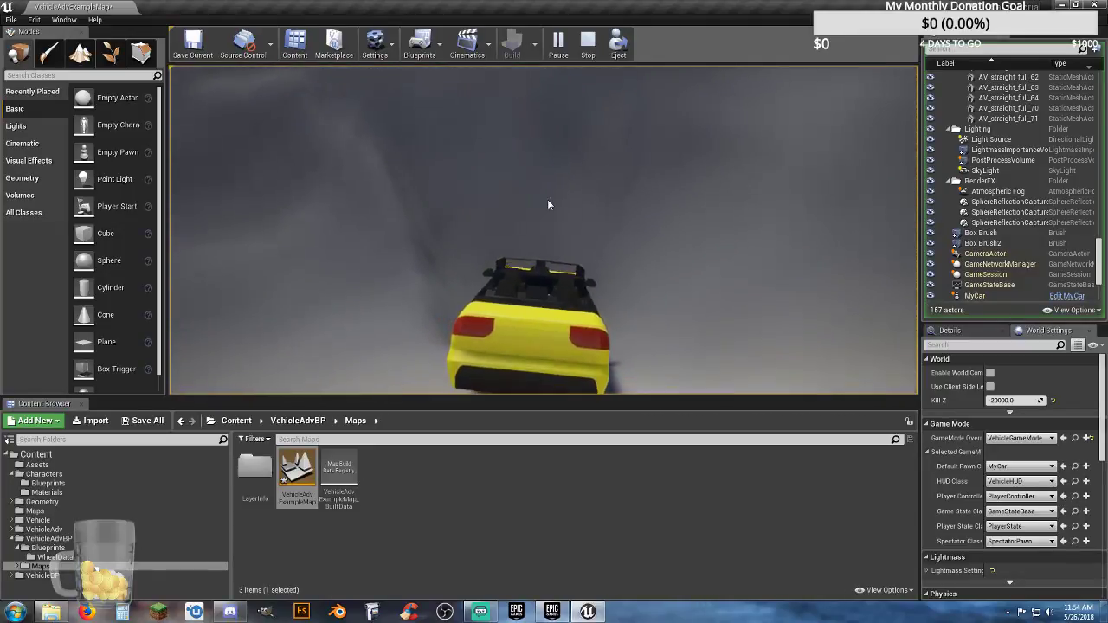
pyautogui.press('Escape')
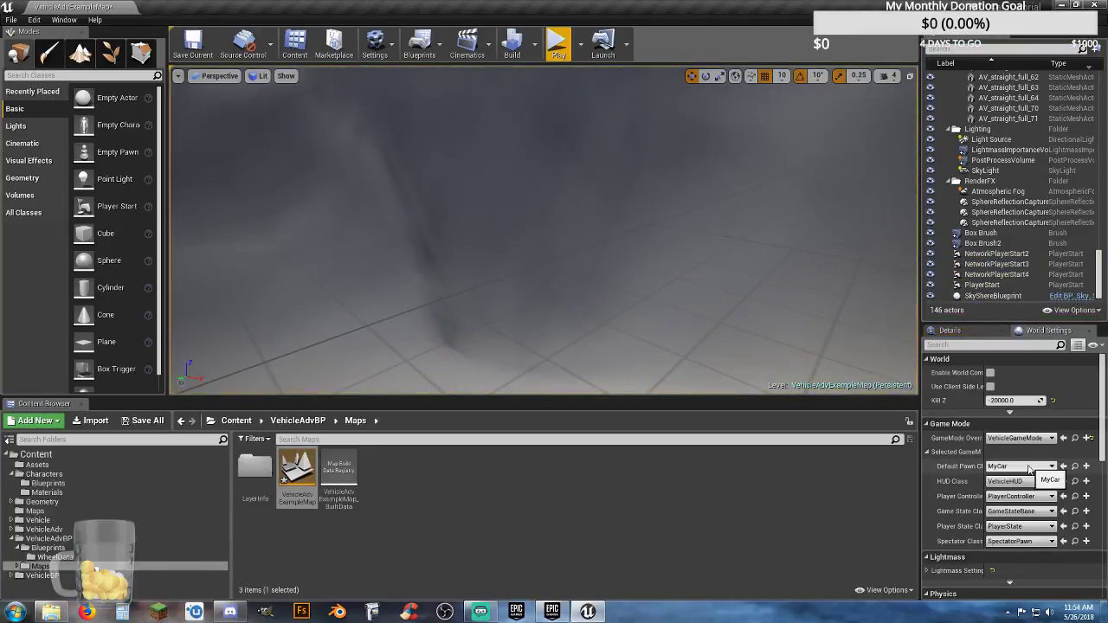
# Set the Default Pawn Class to VehicleBlueprint, then test-drive it straight into the orange loop and stop playing
pyautogui.click(1040, 470)
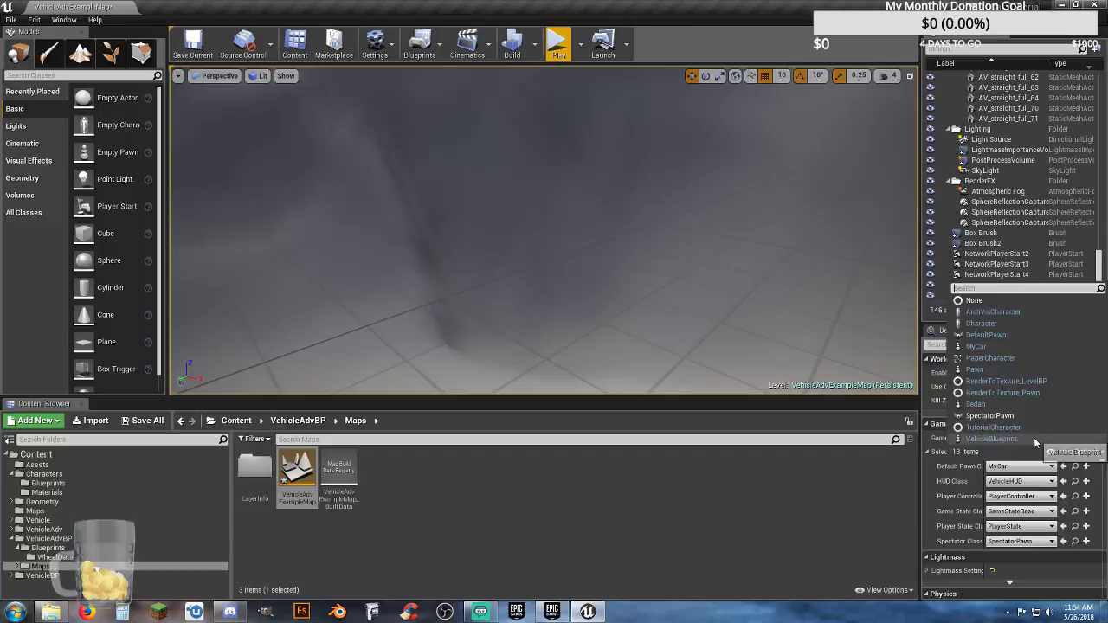
pyautogui.click(1004, 439)
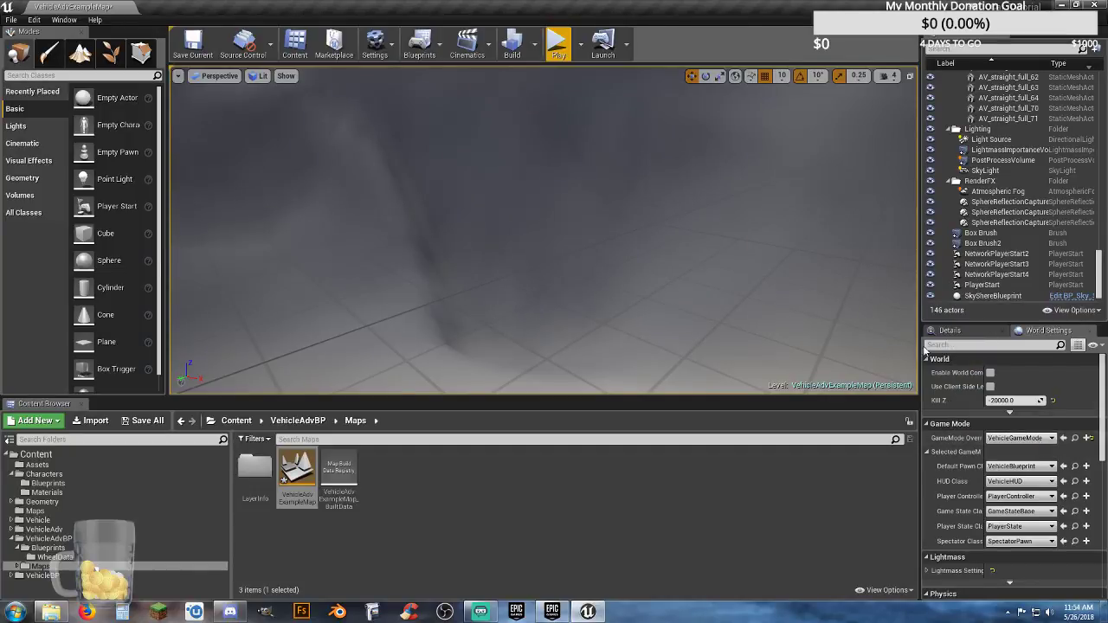
pyautogui.click(557, 44)
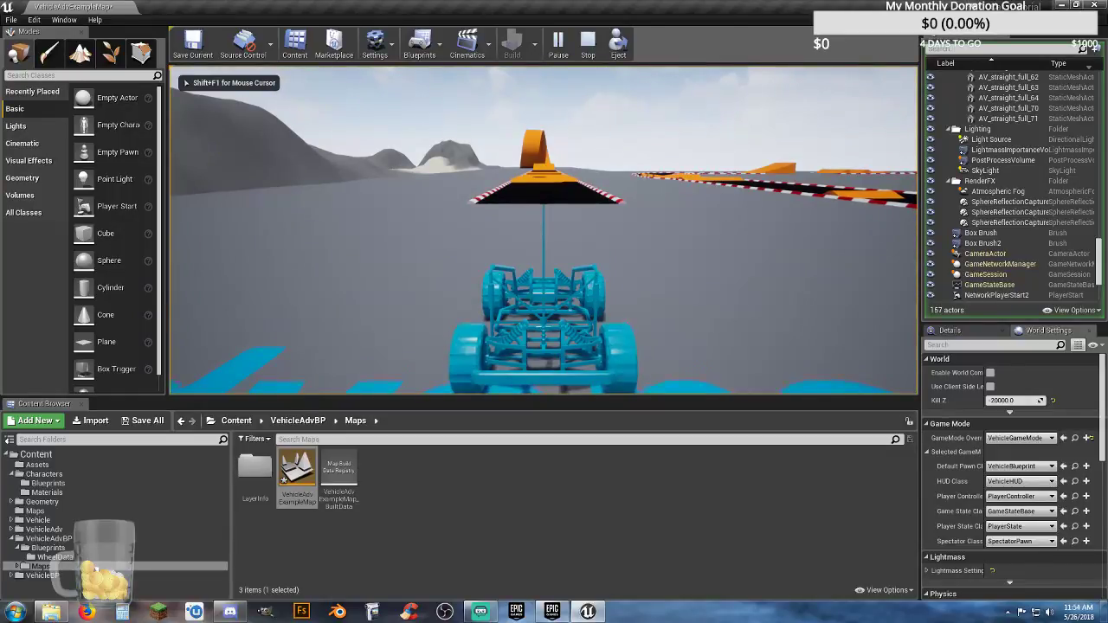
pyautogui.press('w')
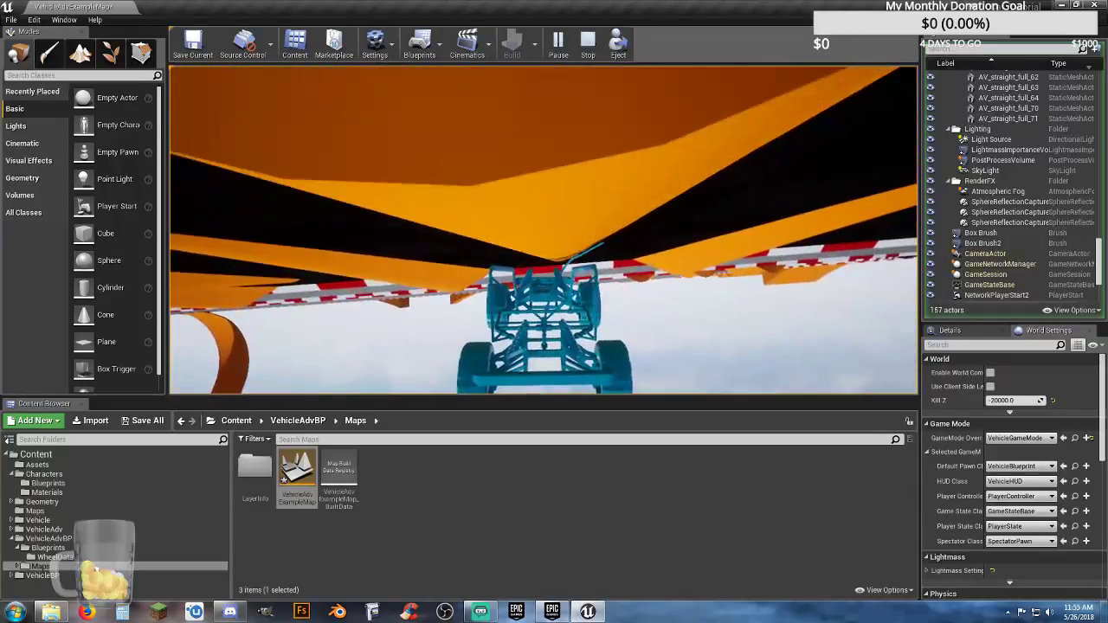
pyautogui.press('Escape')
# Test-drive VehicleBlueprint again, steering along the track past the orange ramp, across the open ground and into the loop
pyautogui.click(557, 42)
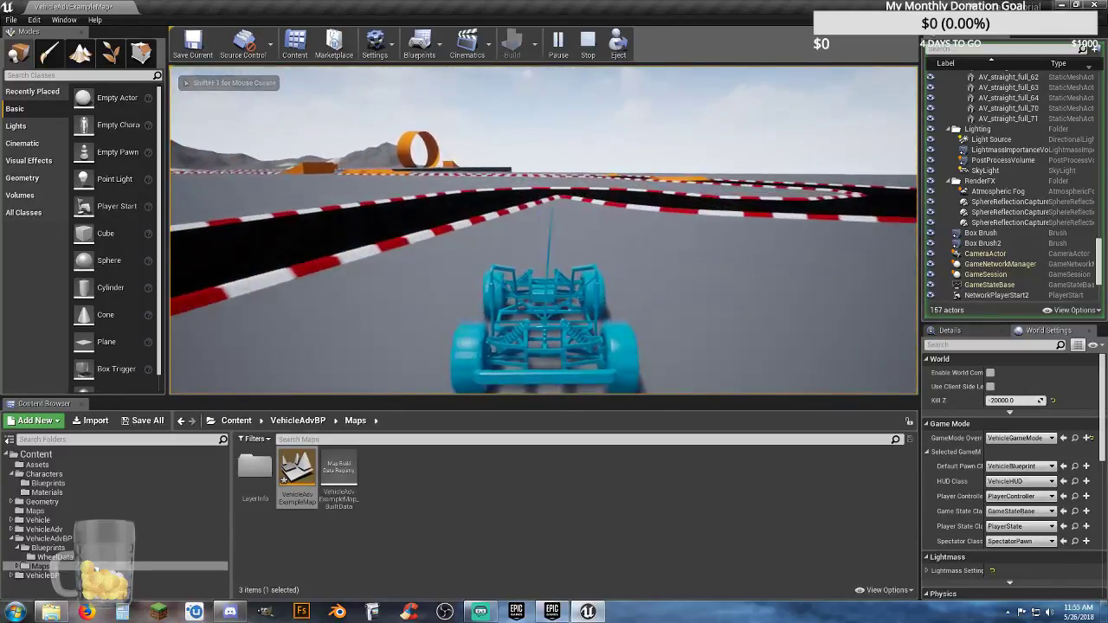
pyautogui.press('a')
pyautogui.press('d')
pyautogui.press('a')
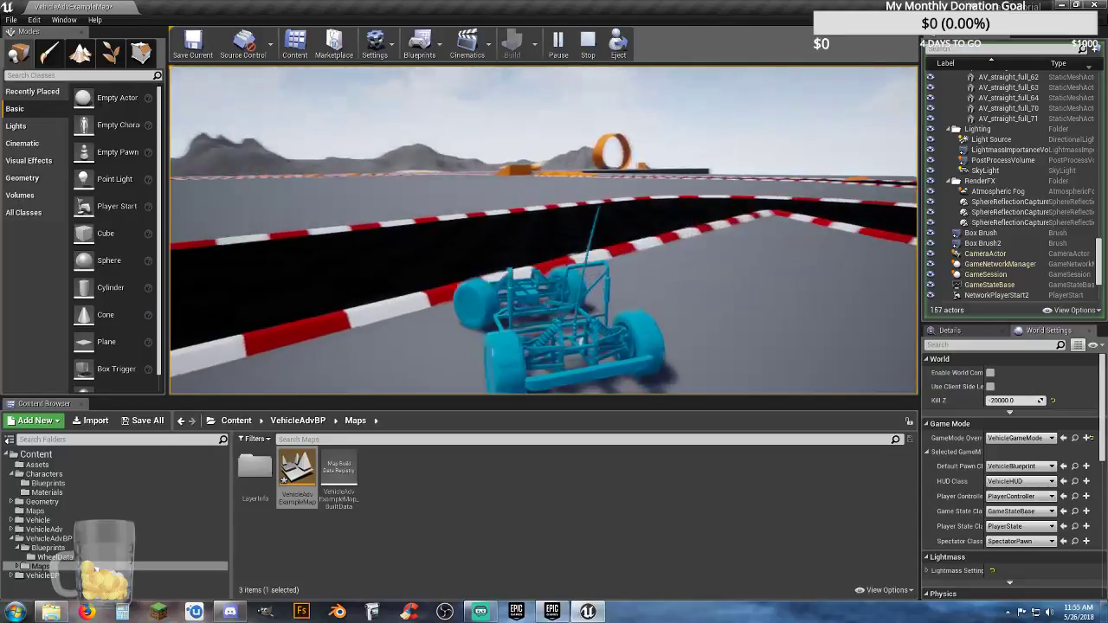
pyautogui.press('a')
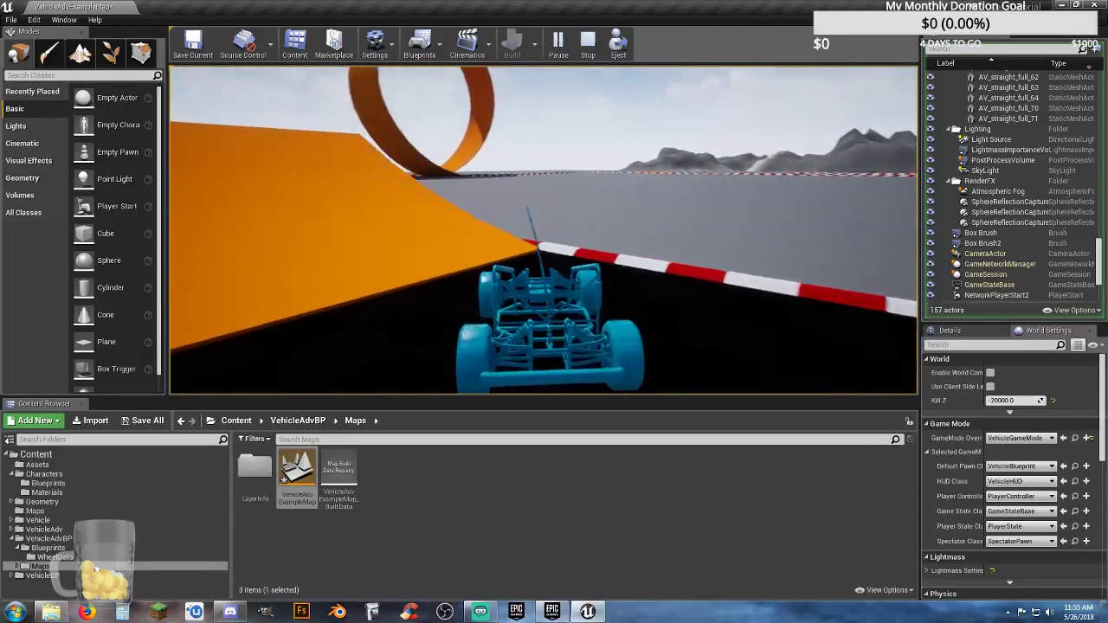
pyautogui.press('a')
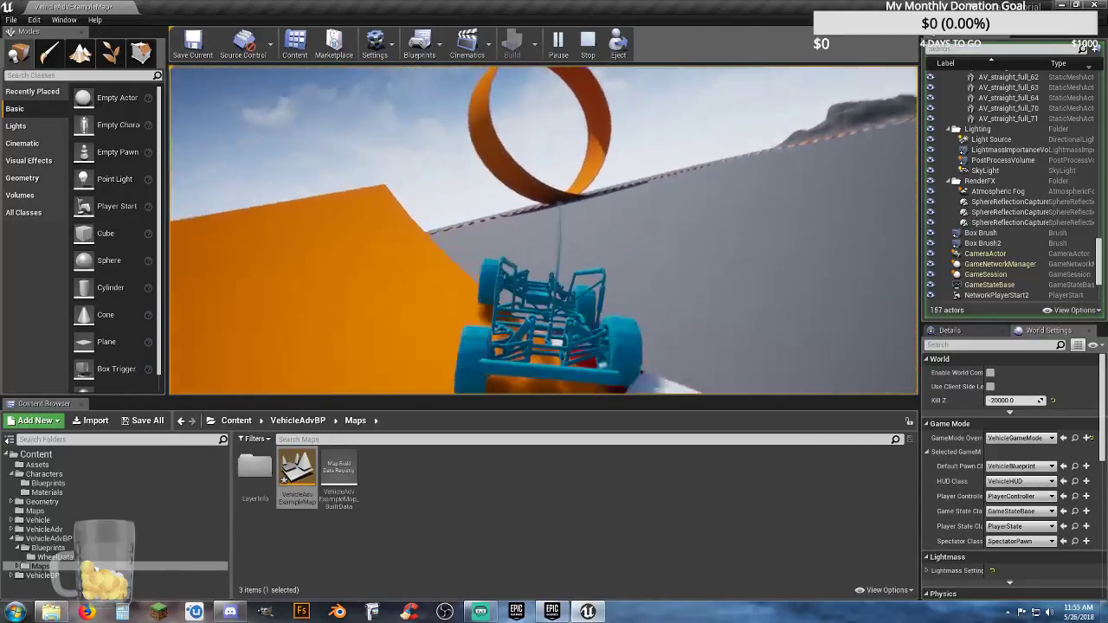
pyautogui.press('w')
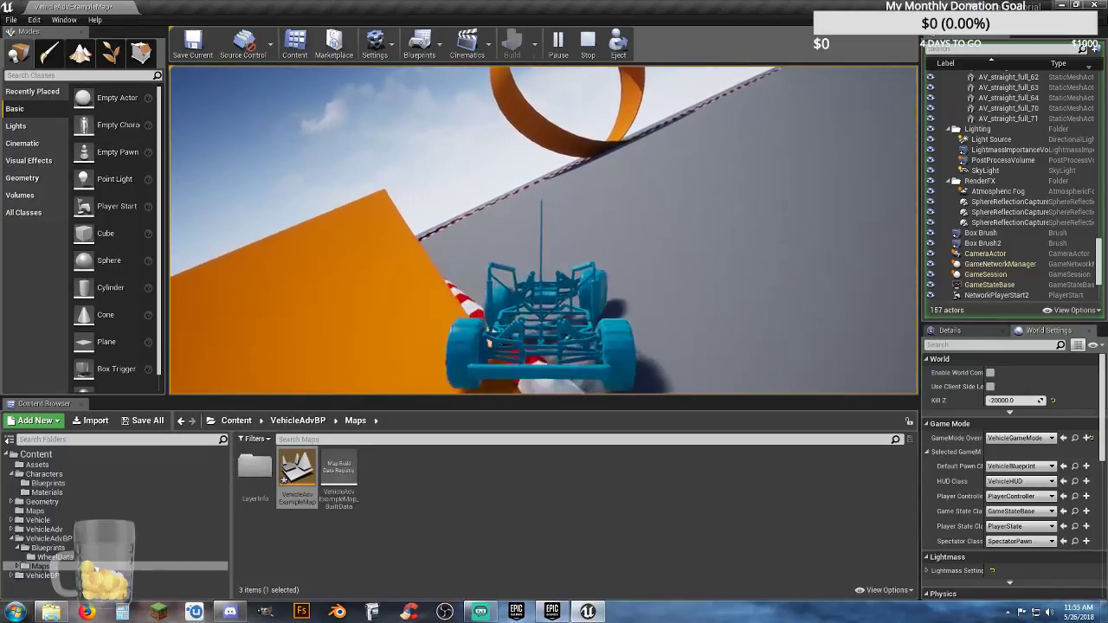
pyautogui.press('d')
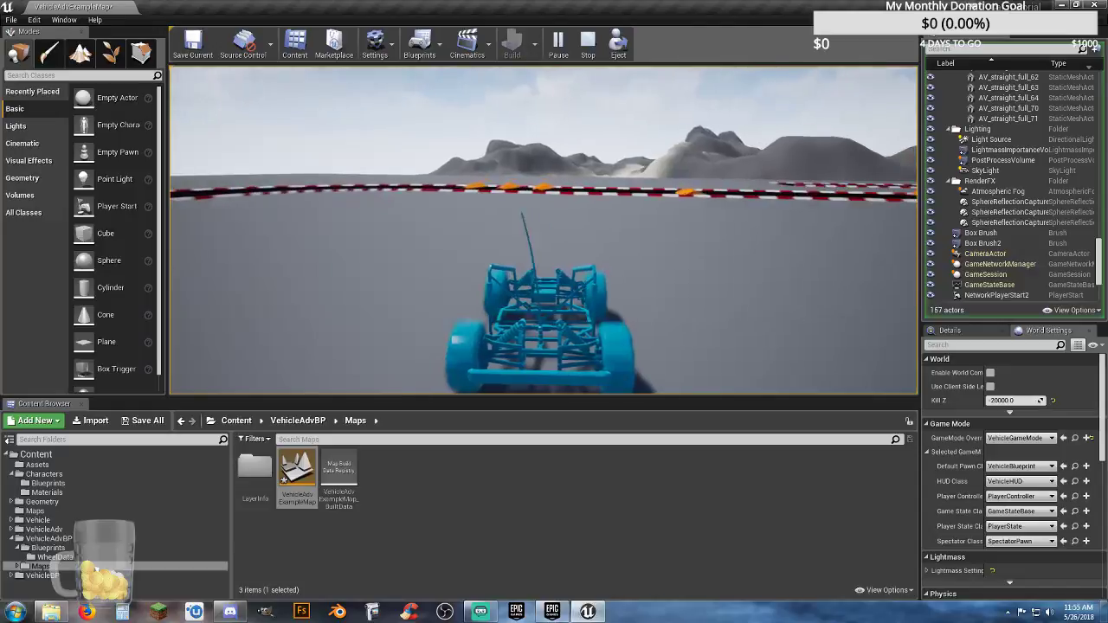
pyautogui.press('w')
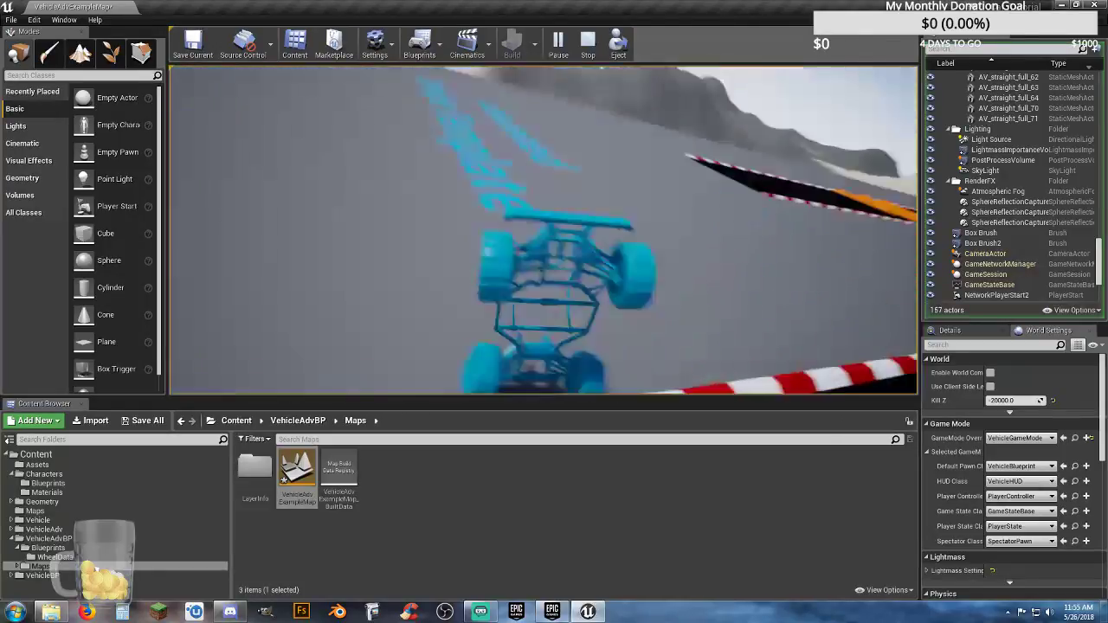
pyautogui.press('w')
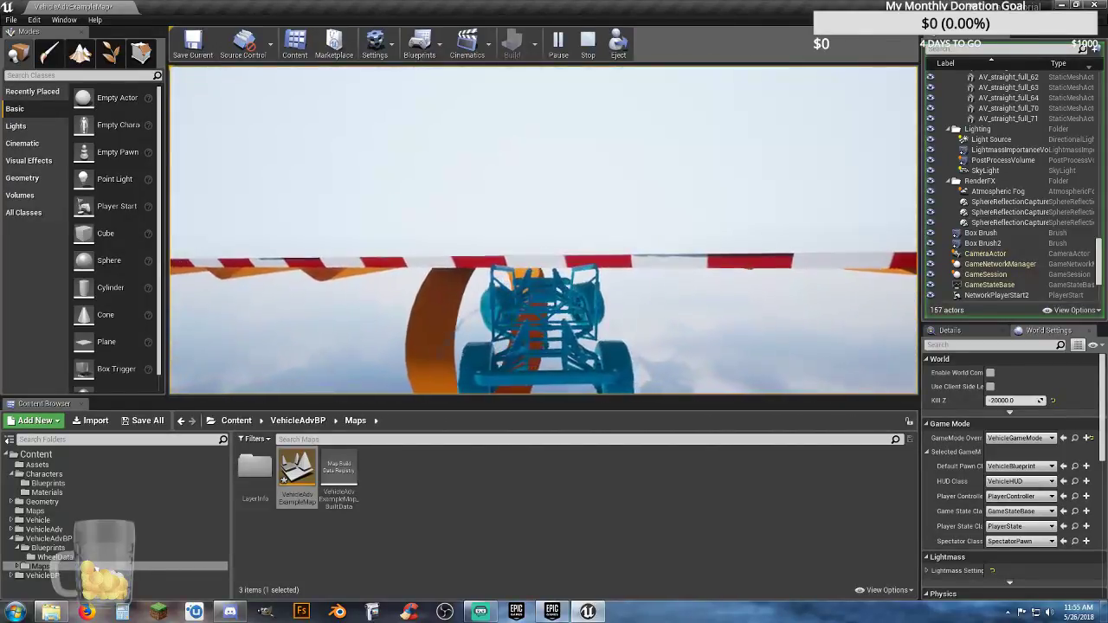
pyautogui.press('w')
# Cycle the running game through the wireframe, unlit, lit, detail lighting and shader complexity view modes, then end the play session
pyautogui.press('F1')
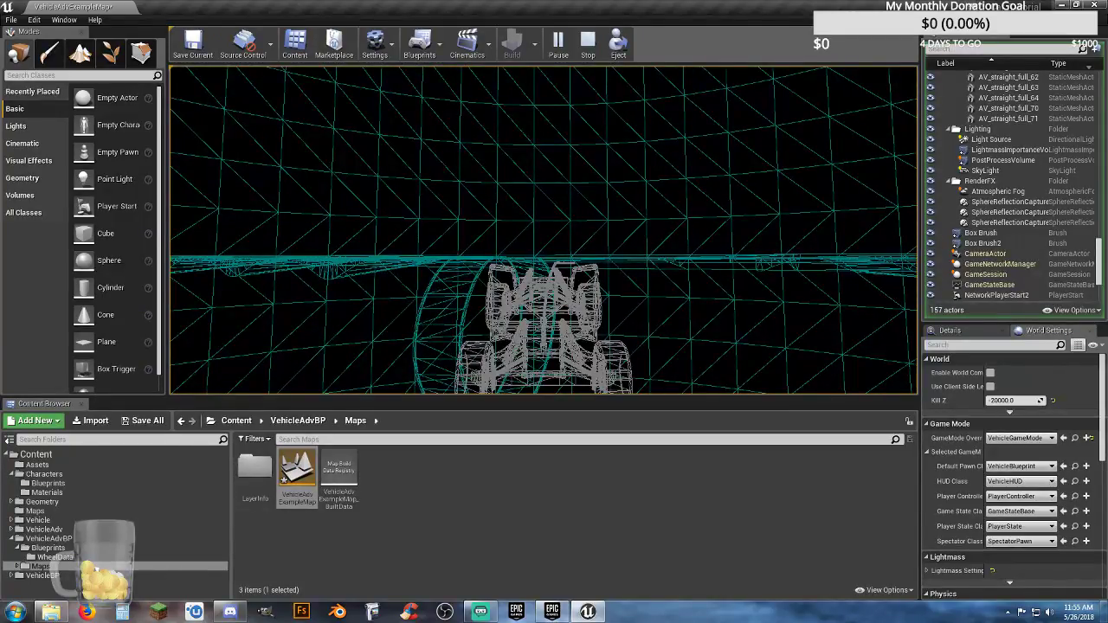
pyautogui.press('F3')
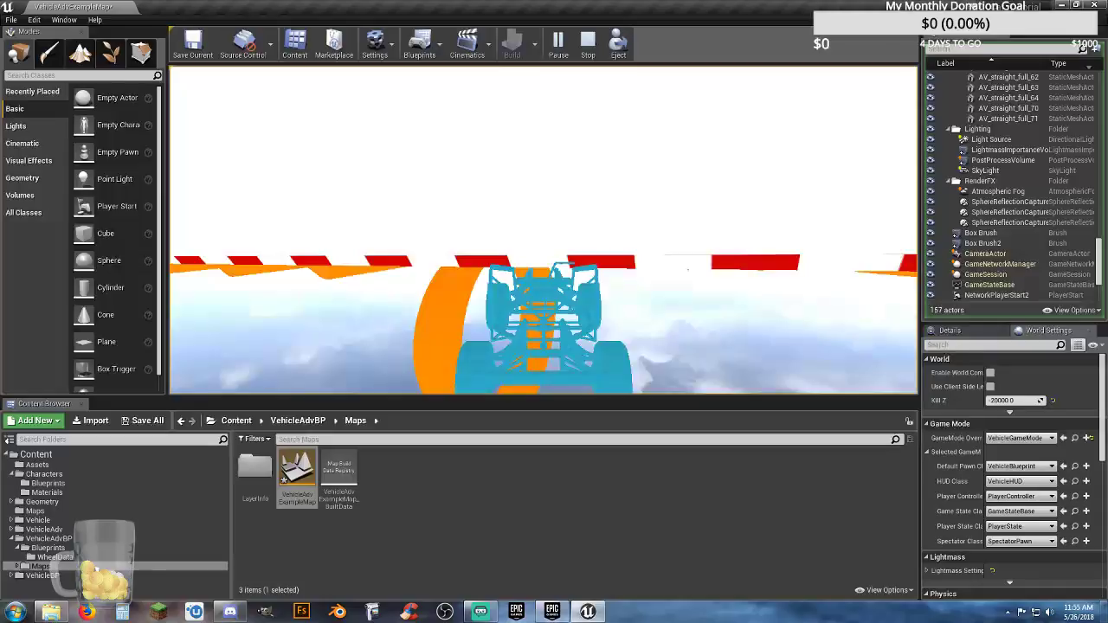
pyautogui.press('F3')
pyautogui.press('F4')
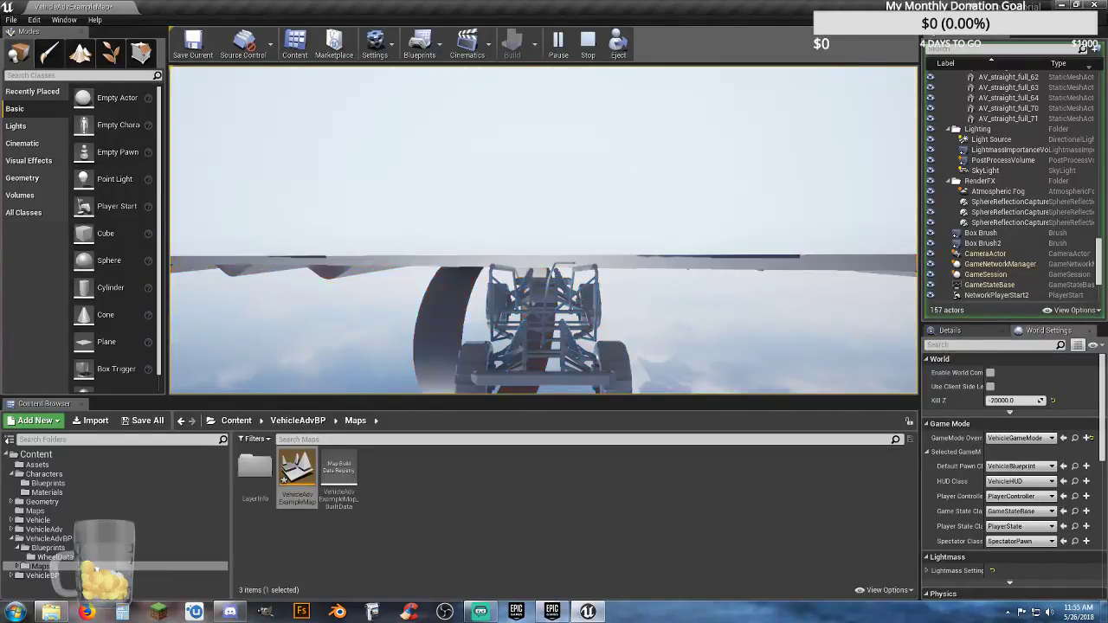
pyautogui.press('F5')
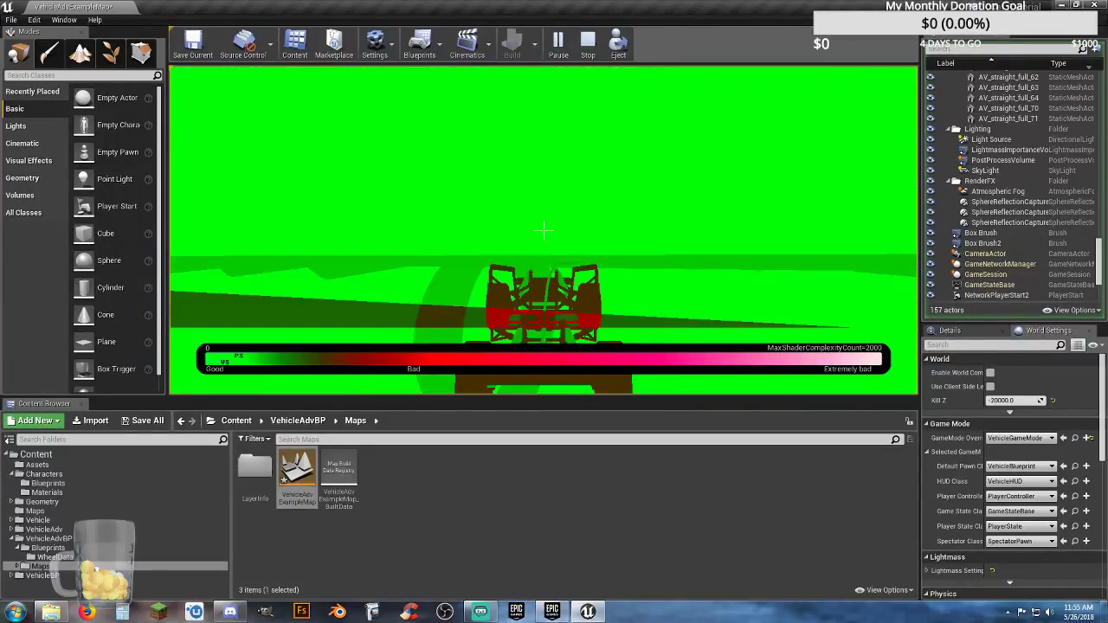
pyautogui.press('F4')
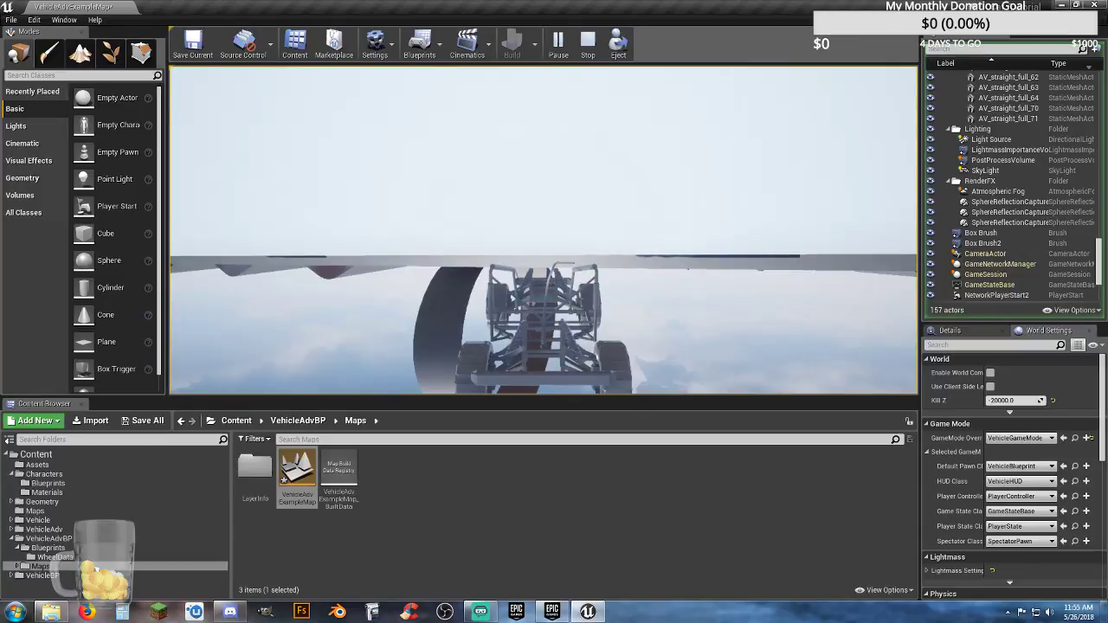
pyautogui.press('F3')
pyautogui.press('F2')
pyautogui.press('F1')
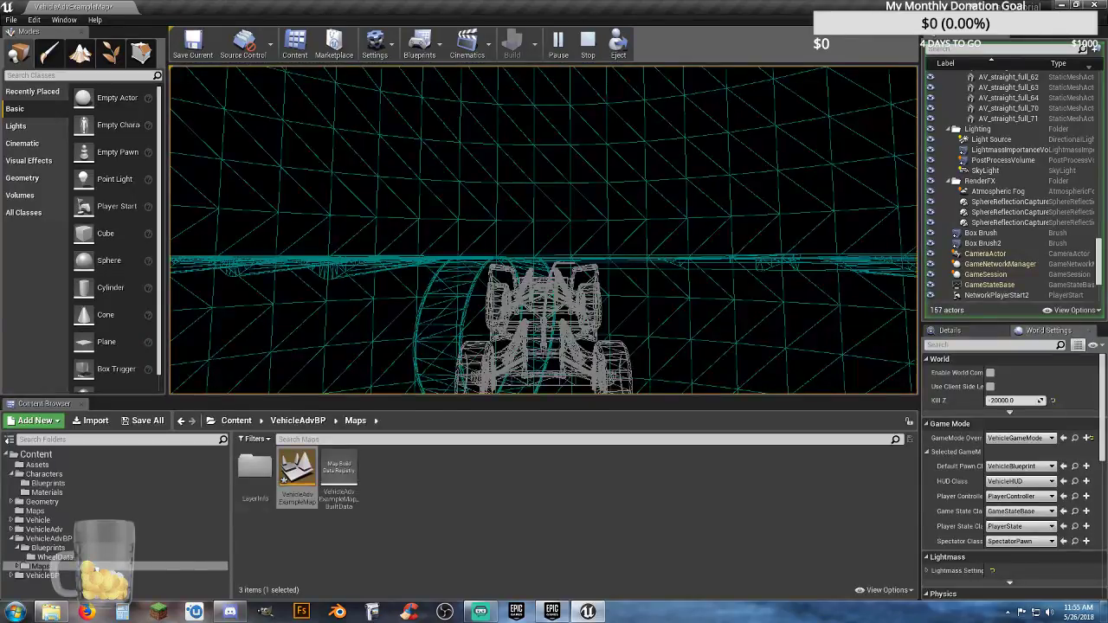
pyautogui.press('F2')
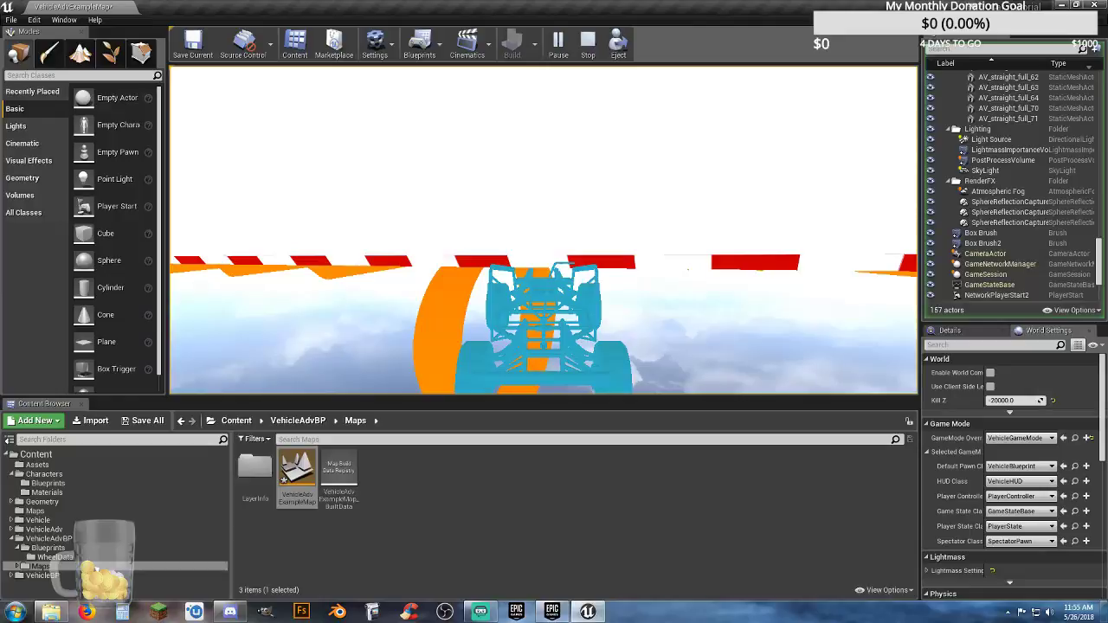
pyautogui.press('Escape')
# Test-drive VehicleBlueprint once more from beside the large orange ramp, turning sharply toward the loop, then stop playing
pyautogui.moveTo(648, 243); pyautogui.dragTo(727, 295, button='right')
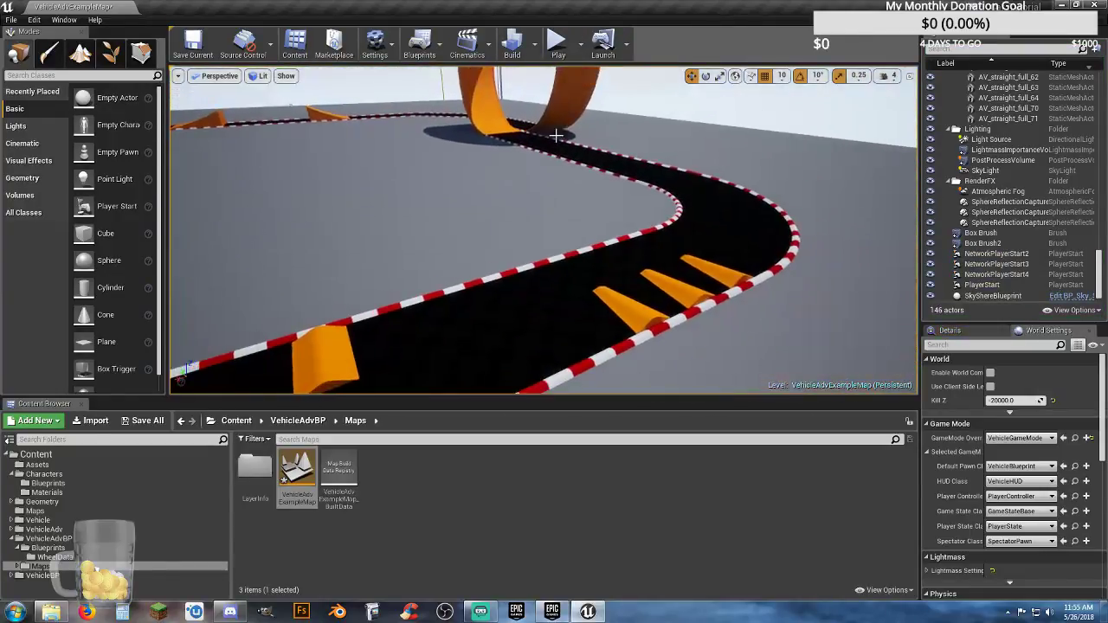
pyautogui.click(558, 44)
pyautogui.click(561, 139)
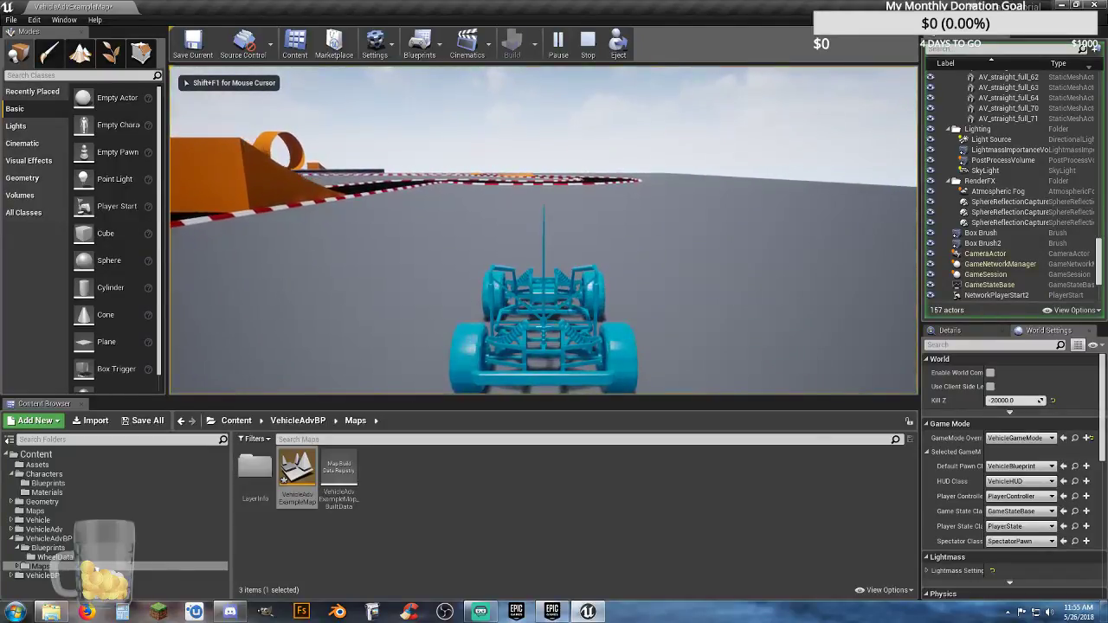
pyautogui.press('w')
pyautogui.press('a')
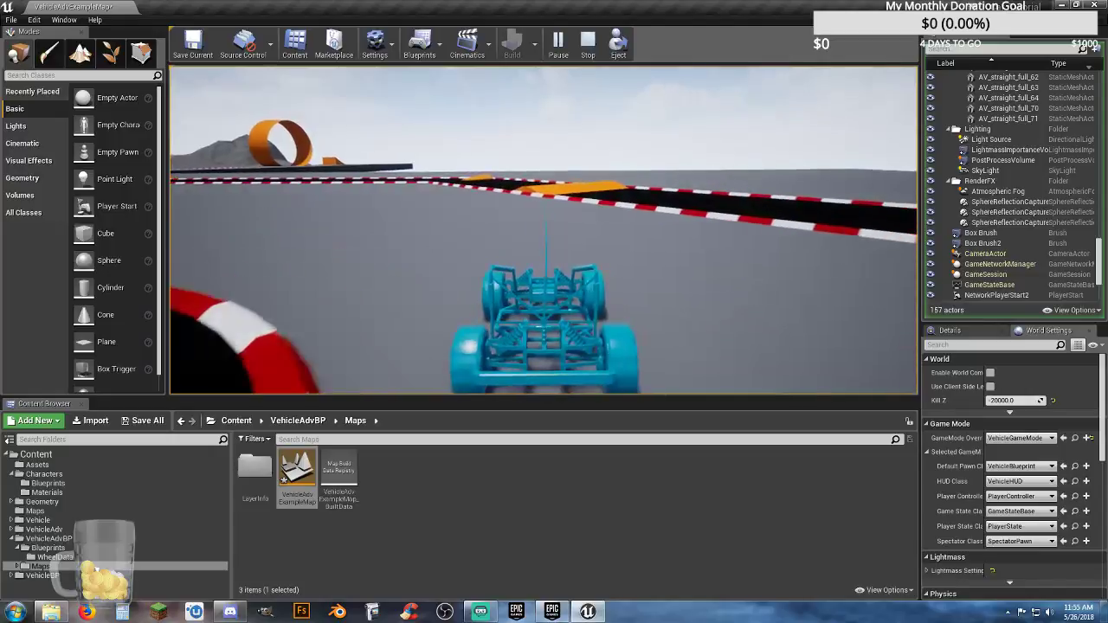
pyautogui.press('a')
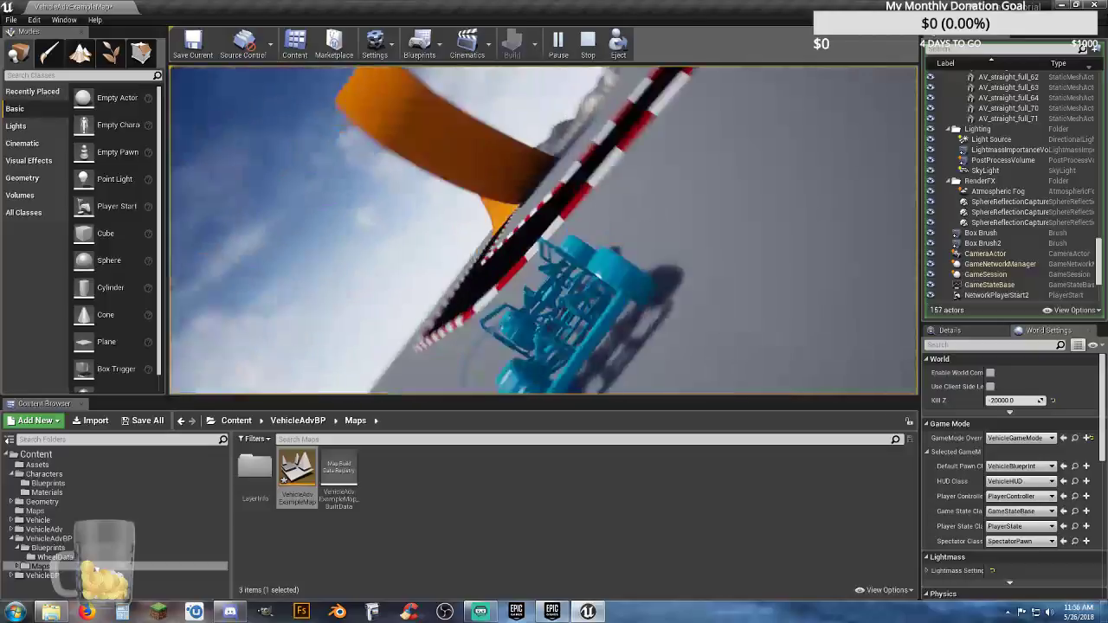
pyautogui.press('Escape')
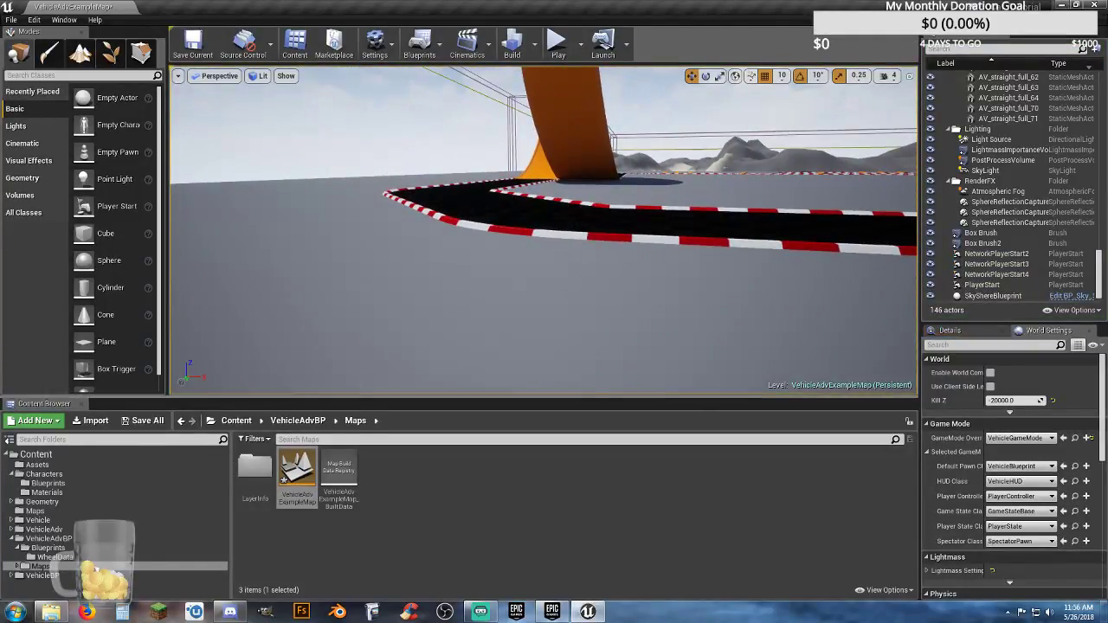
# Save all modified content, including the VehicleAdvExampleMap level and the VehicleGameMode blueprint
pyautogui.click(141, 421)
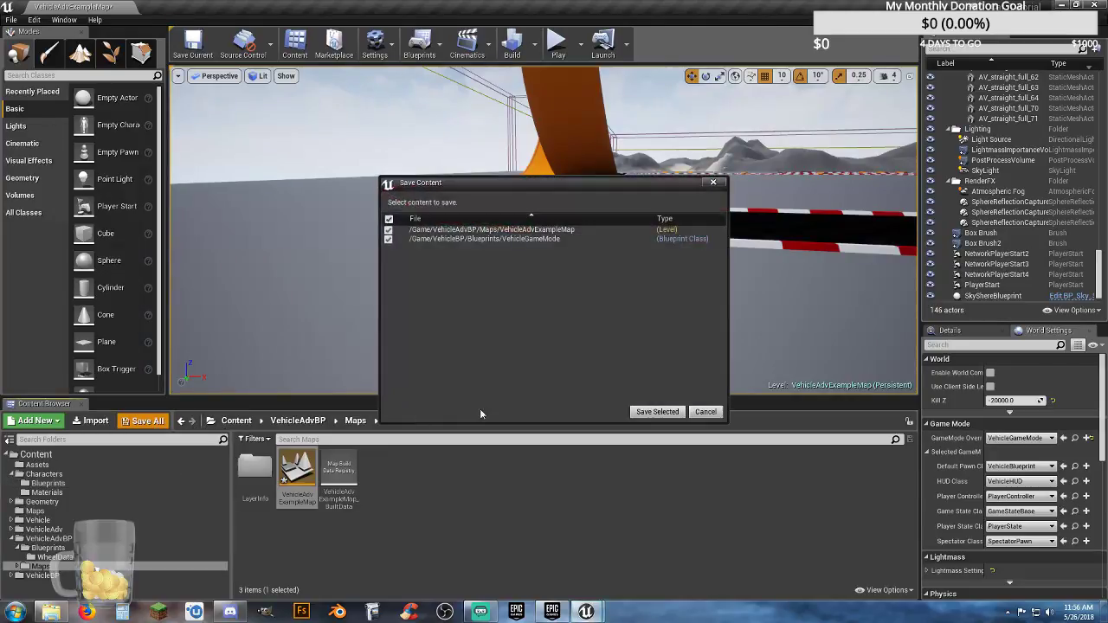
pyautogui.click(648, 412)
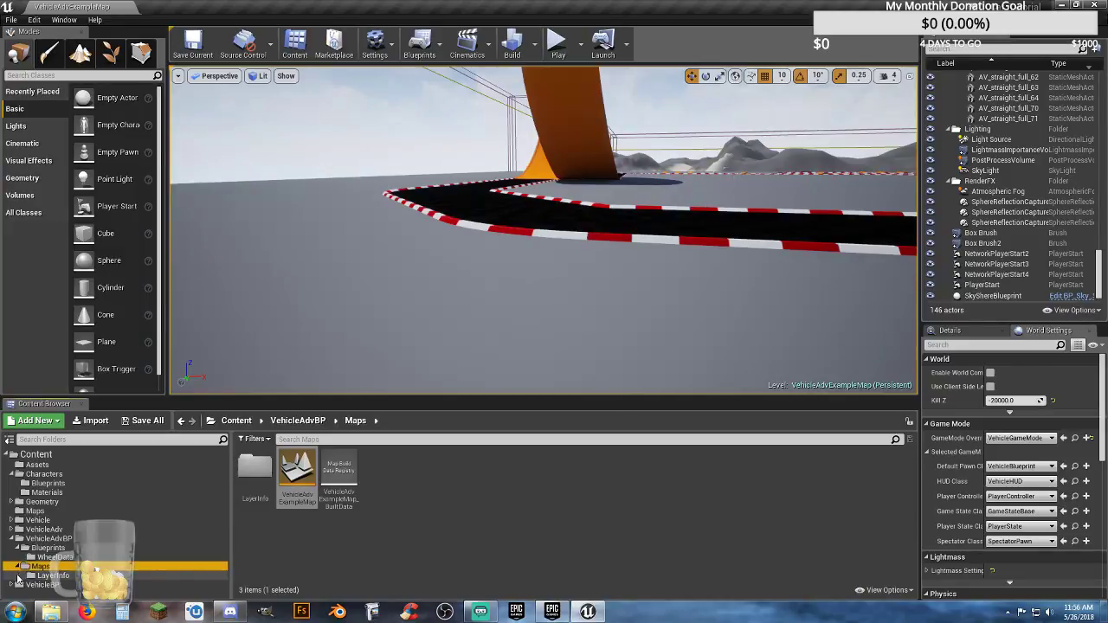
# Review the Sedan, Maps and Blueprints subfolders of VehicleBP and the Maps, WheelData and Blueprints folders of VehicleAdvBP
pyautogui.scroll(-1, 21, 586)
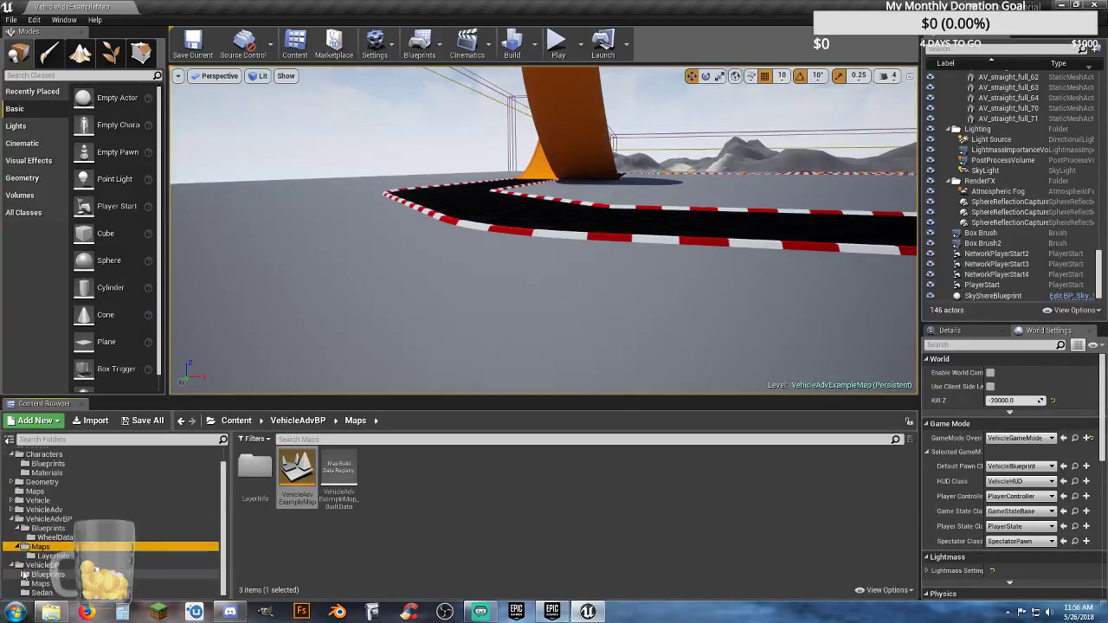
pyautogui.click(38, 593)
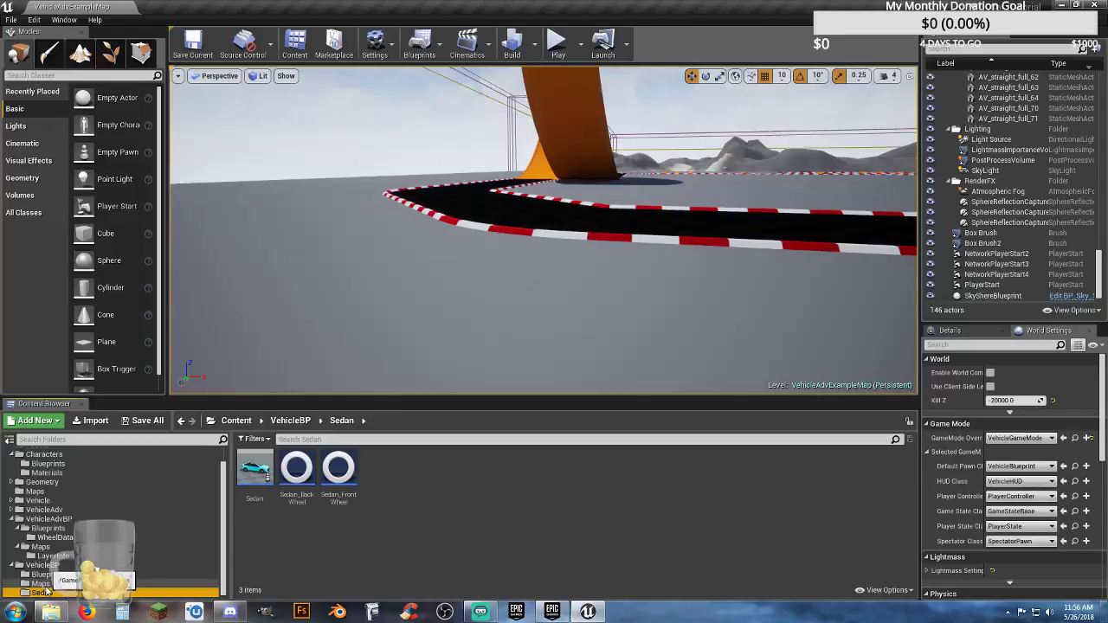
pyautogui.click(42, 585)
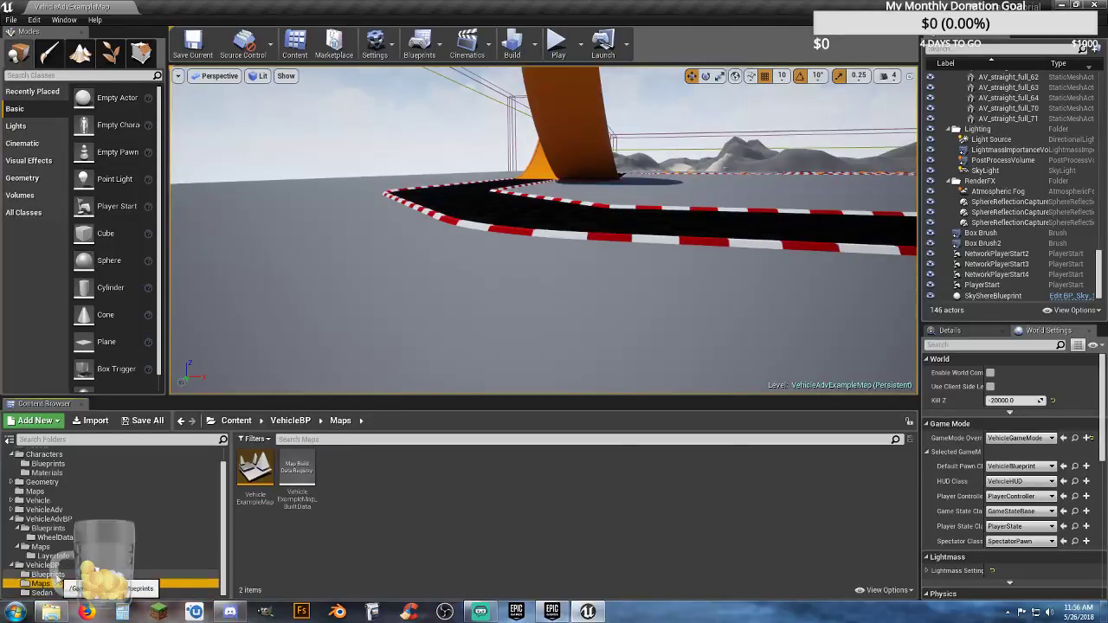
pyautogui.click(47, 575)
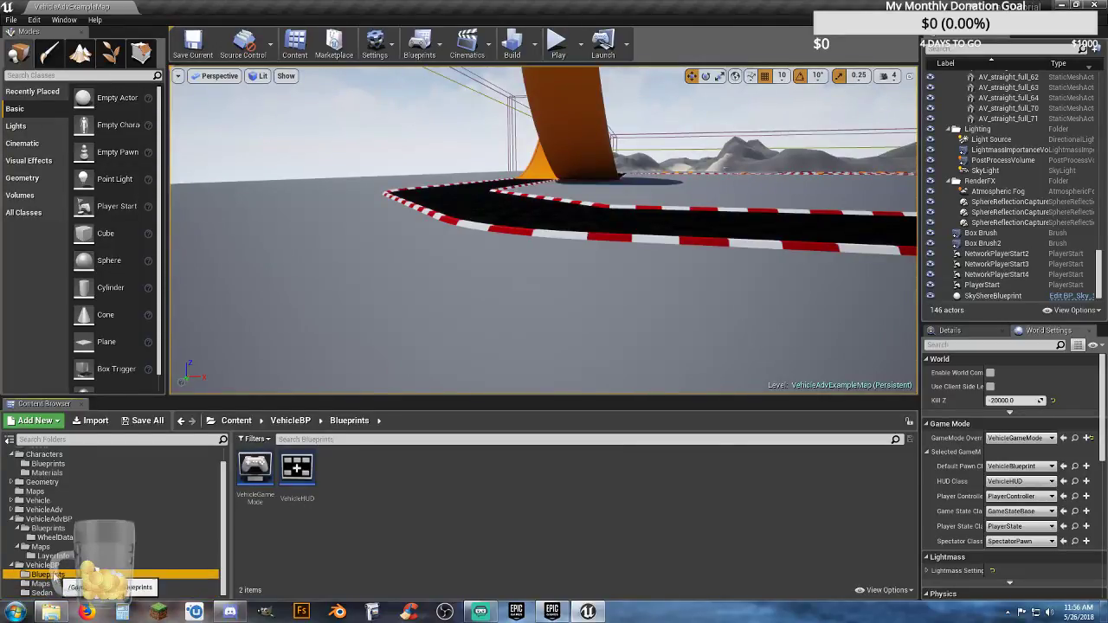
pyautogui.click(40, 547)
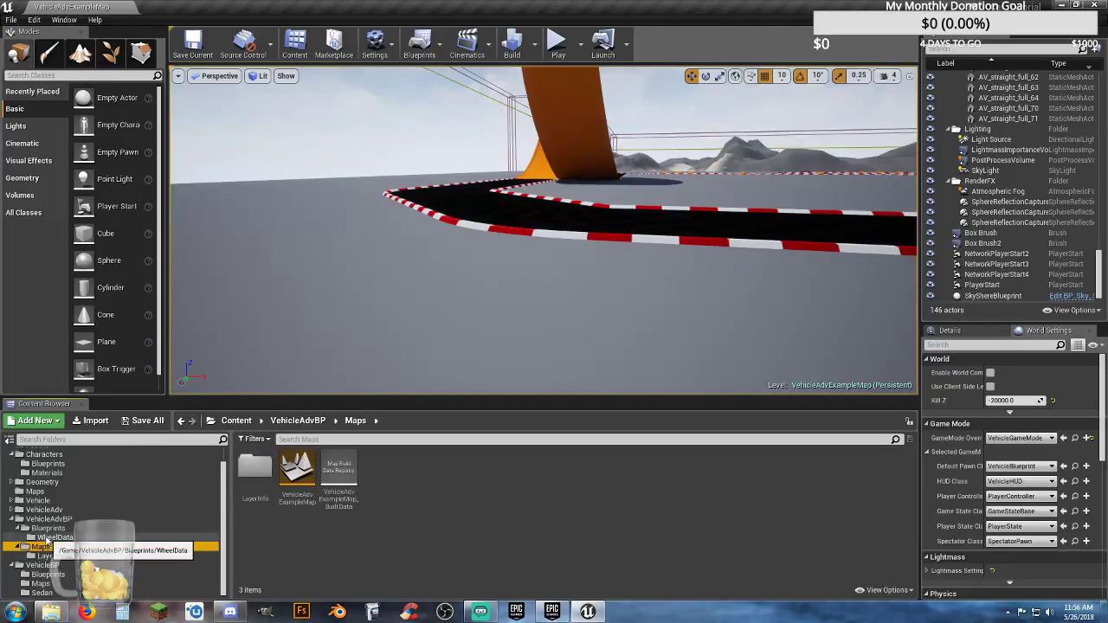
pyautogui.click(54, 538)
pyautogui.click(49, 528)
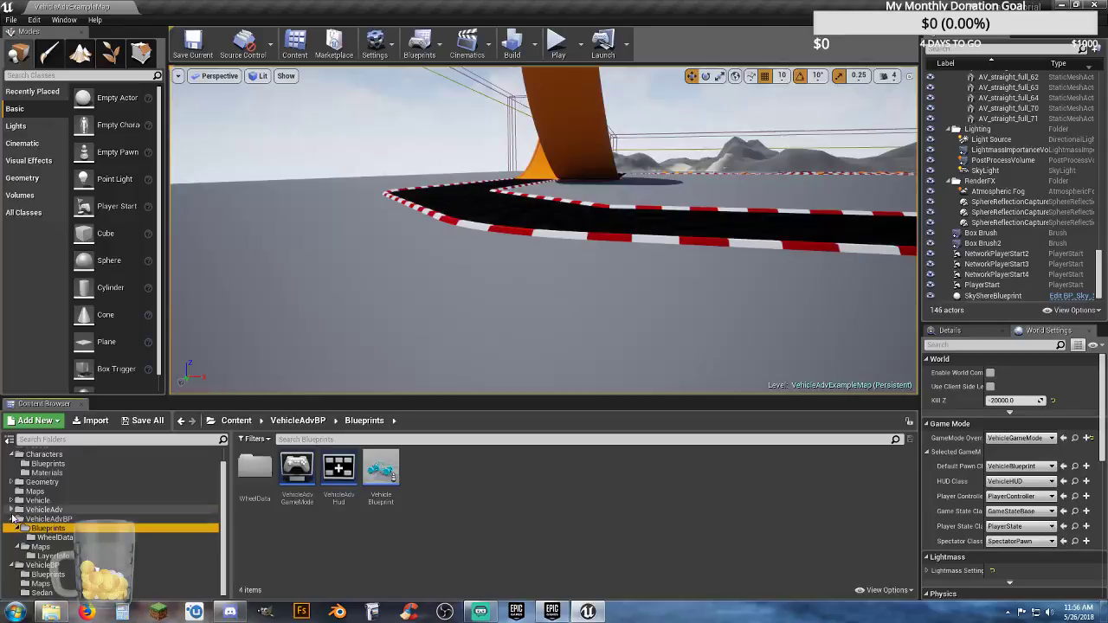
# Expand VehicleAdv and its Vehicle subfolder, and open the VehicleSkeleton asset stored there
pyautogui.click(11, 511)
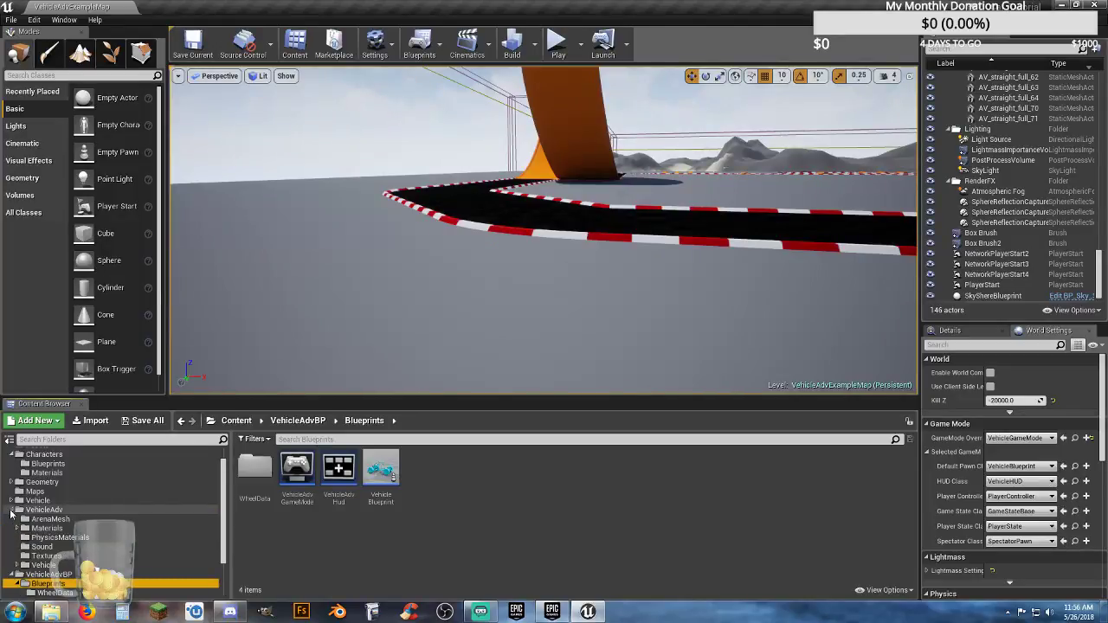
pyautogui.click(11, 511)
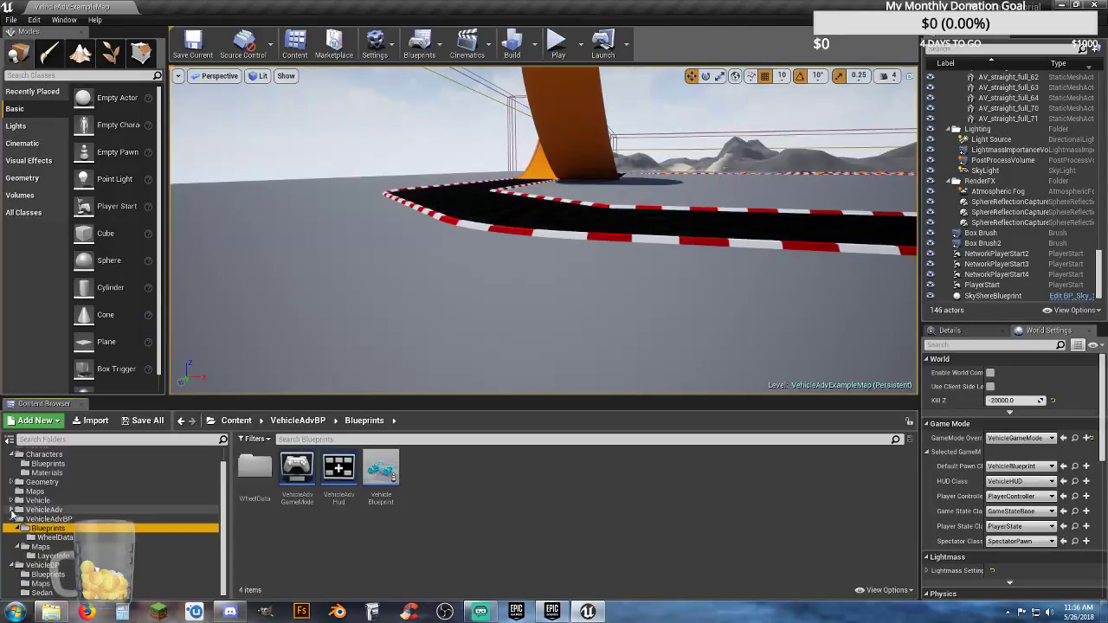
pyautogui.click(12, 511)
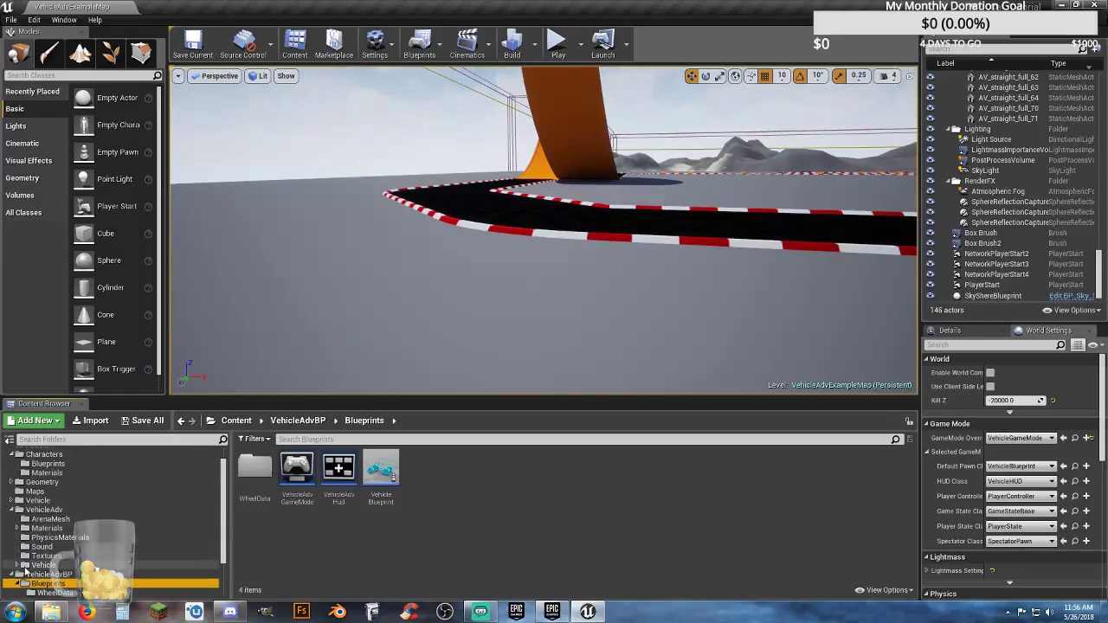
pyautogui.click(17, 566)
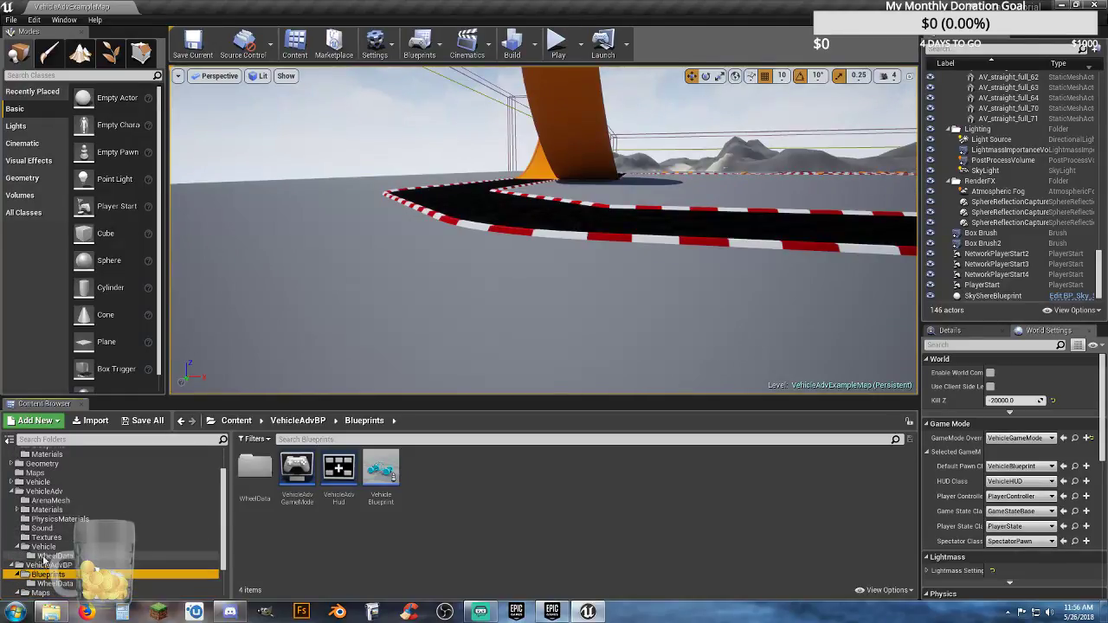
pyautogui.click(43, 547)
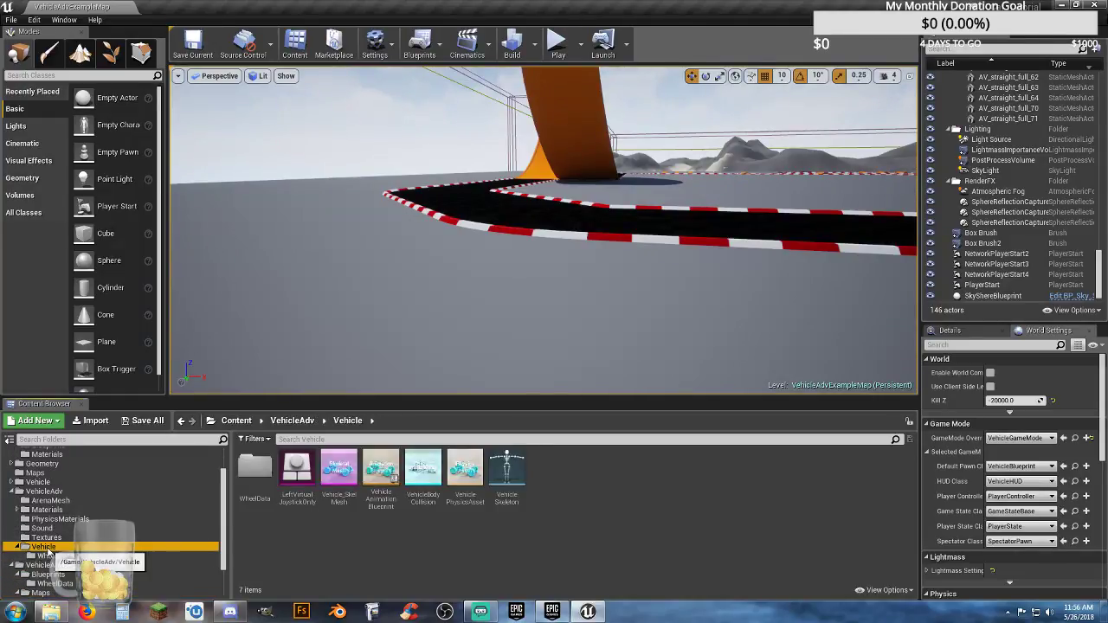
pyautogui.doubleClick(511, 501)
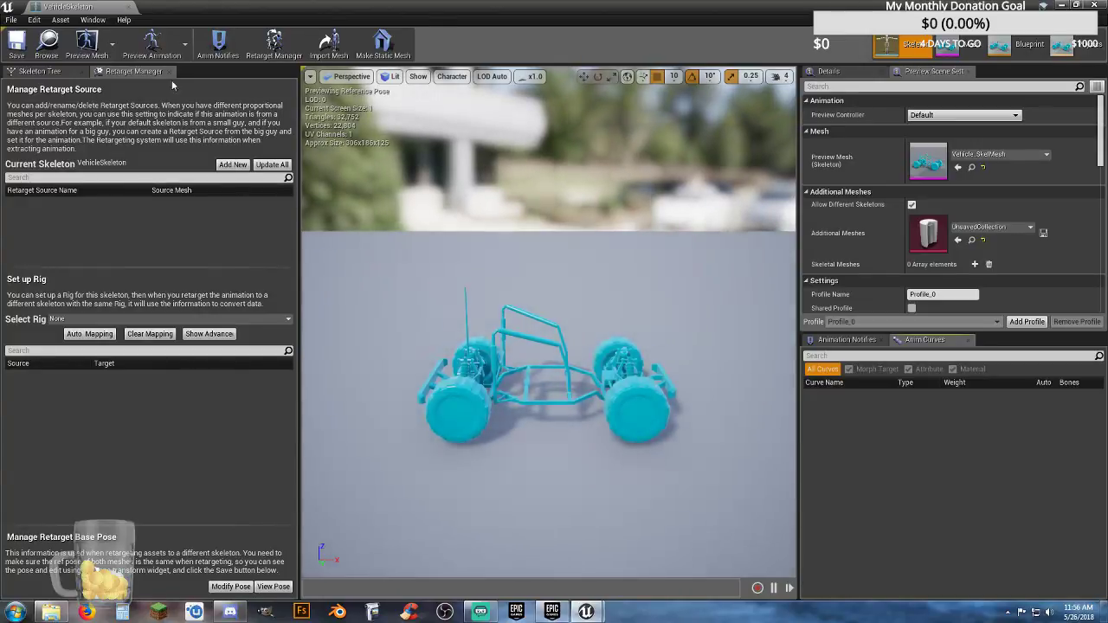
# Examine the buggy's skeleton tree and mesh, inspecting bones such as Kingpin_BR, ArmUpper_BR, Vehicle and ShockMountLow_BL, and close the skeleton editor
pyautogui.click(57, 72)
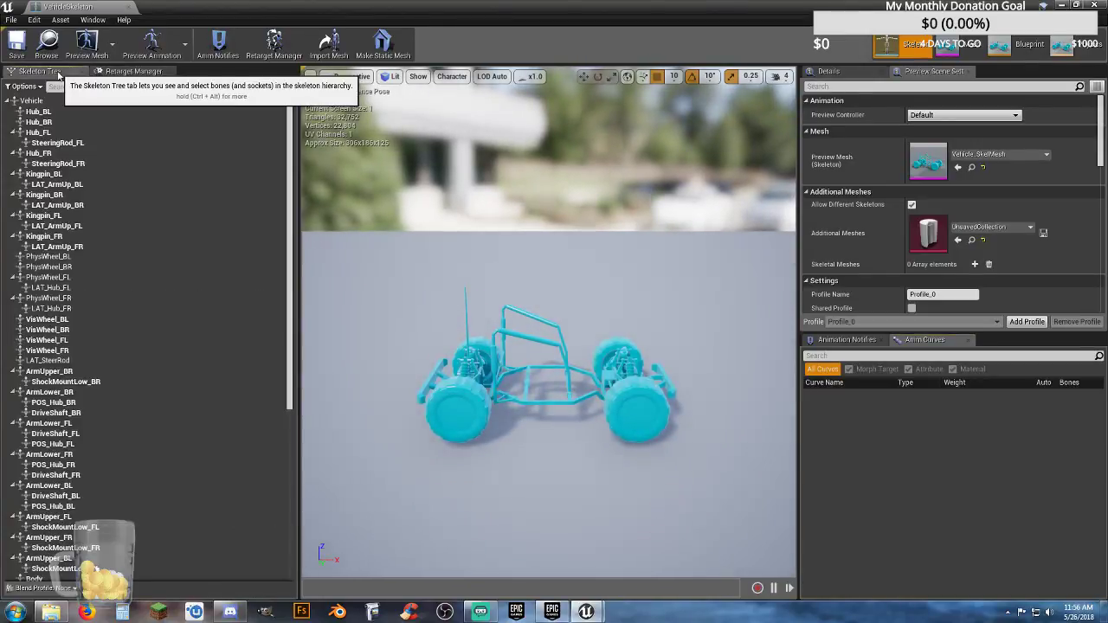
pyautogui.keyDown('alt'); pyautogui.moveTo(617, 381); pyautogui.dragTo(588, 387); pyautogui.keyUp('alt')
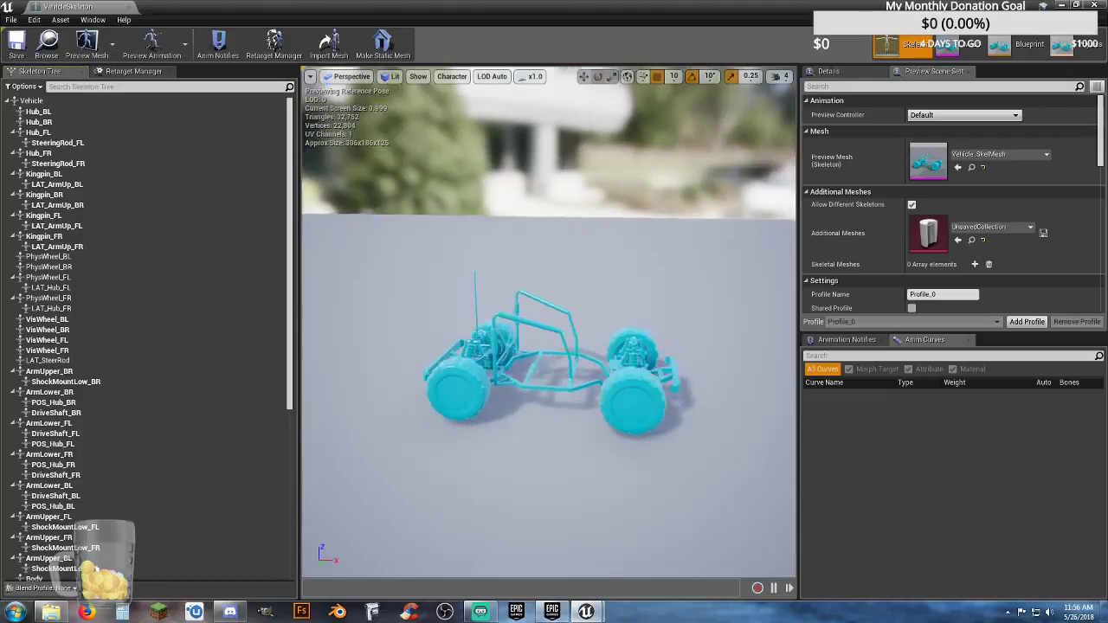
pyautogui.moveTo(589, 387); pyautogui.dragTo(433, 414, button='right')
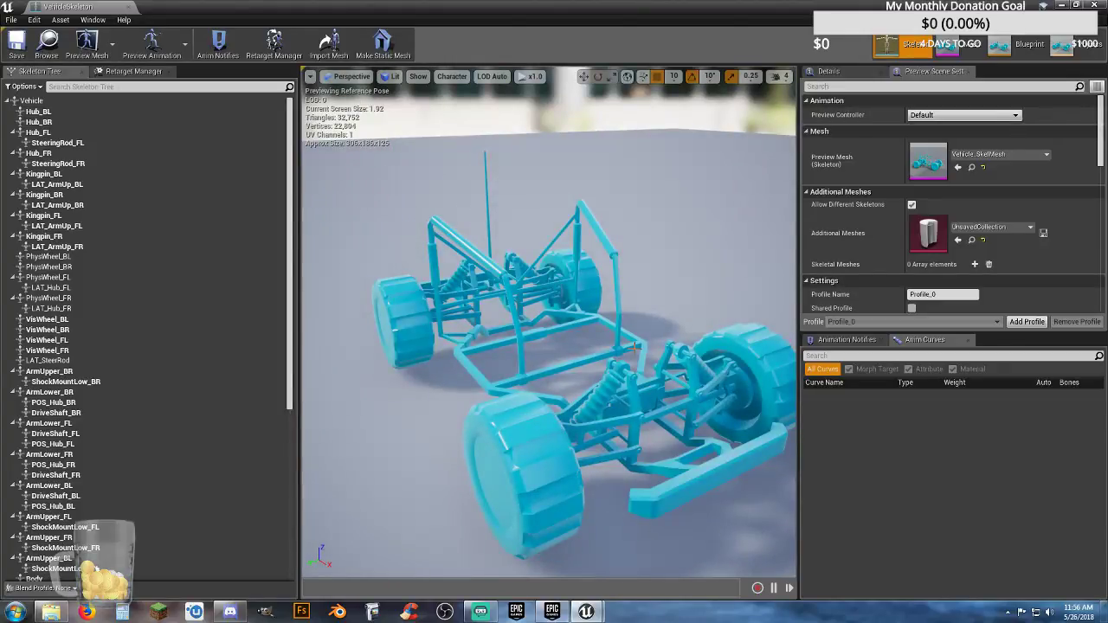
pyautogui.click(46, 196)
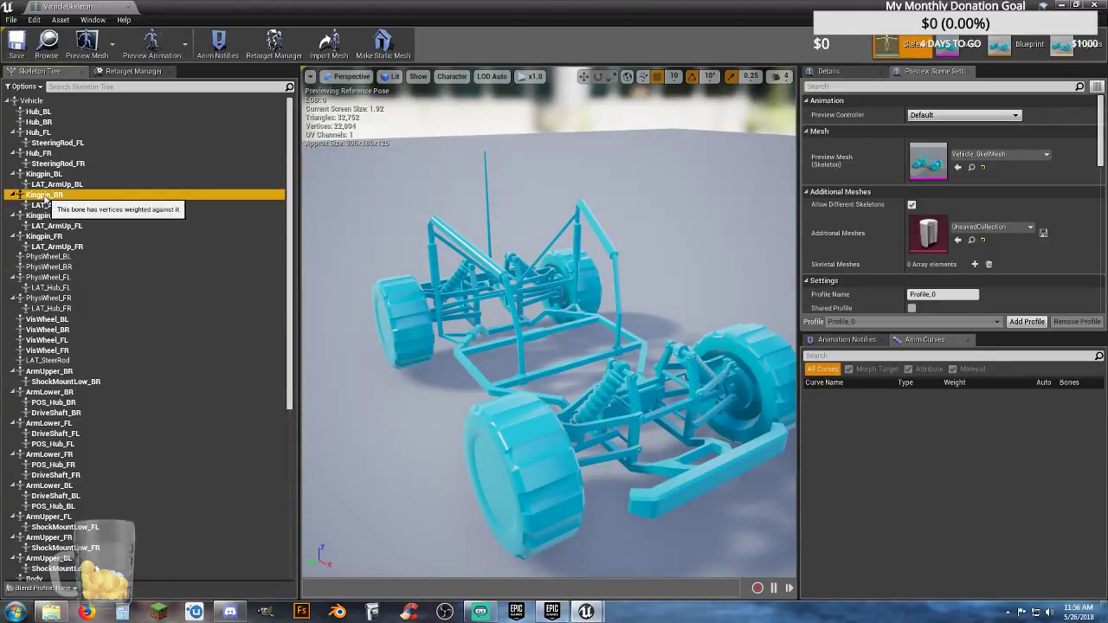
pyautogui.click(56, 395)
pyautogui.click(49, 372)
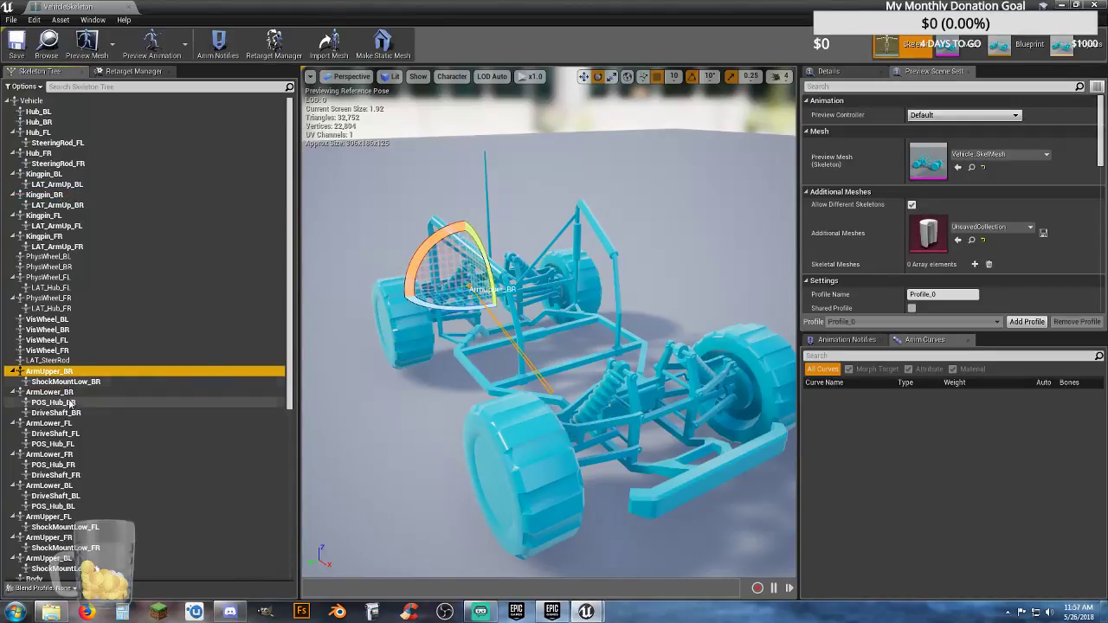
pyautogui.click(533, 482)
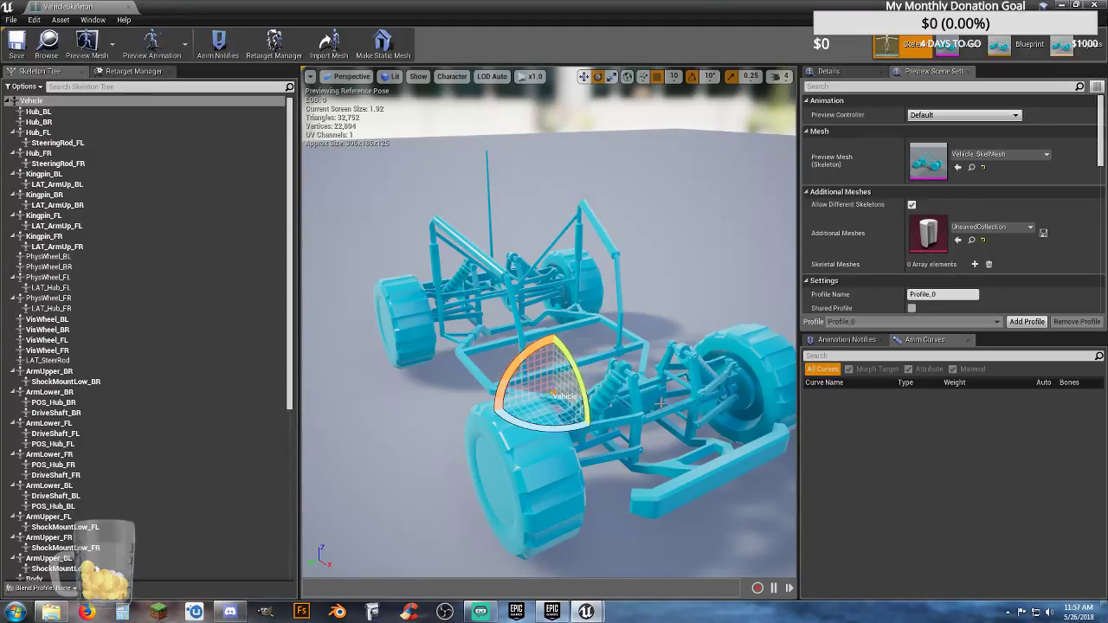
pyautogui.moveTo(682, 481); pyautogui.dragTo(762, 486, button='right')
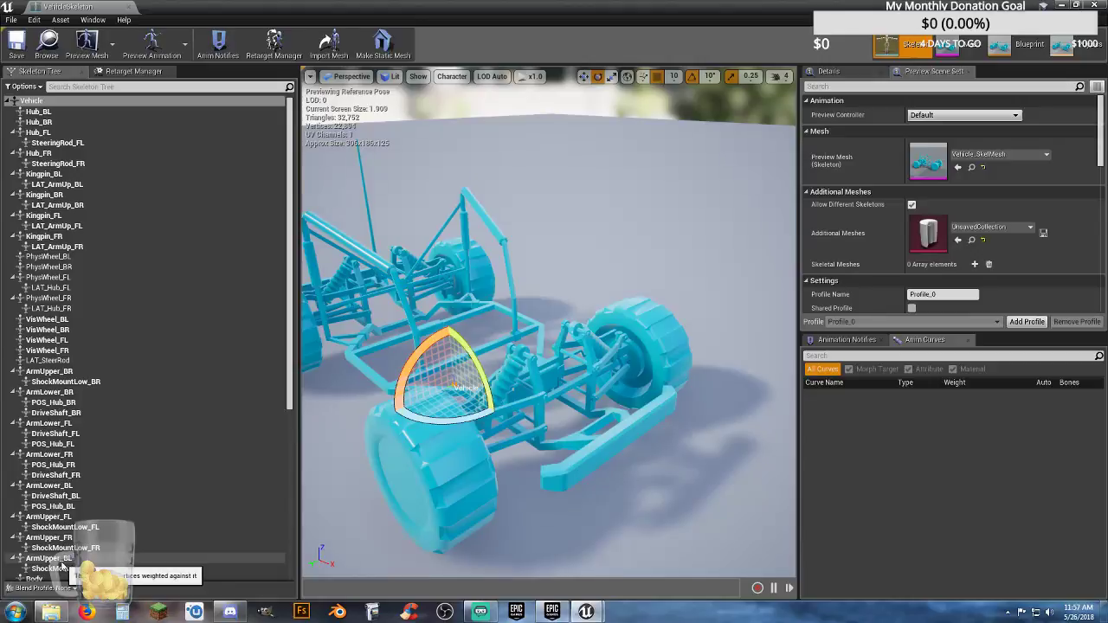
pyautogui.click(60, 559)
pyautogui.click(67, 570)
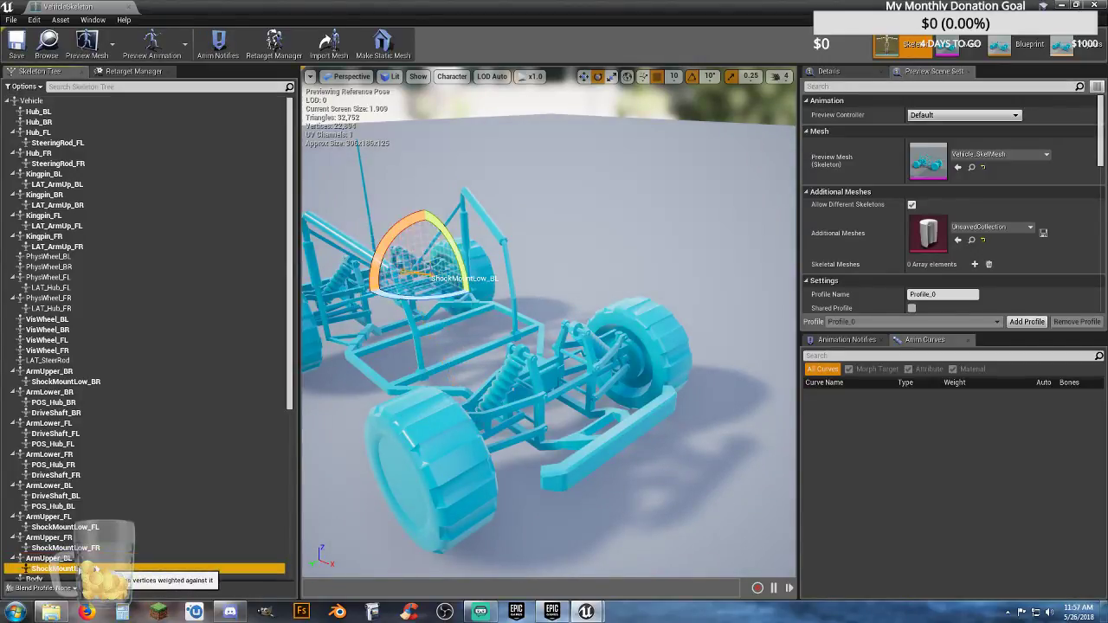
pyautogui.click(128, 7)
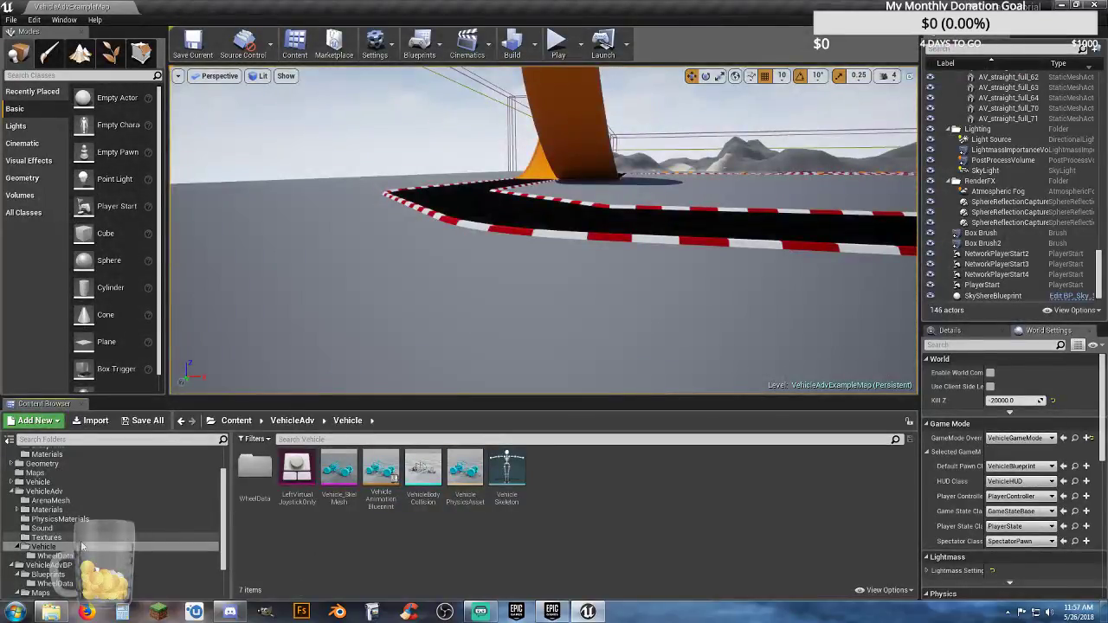
# Look through the Vehicle folder's Meshes and Sedan subfolders and open the Sedan_Skeleton asset
pyautogui.click(11, 482)
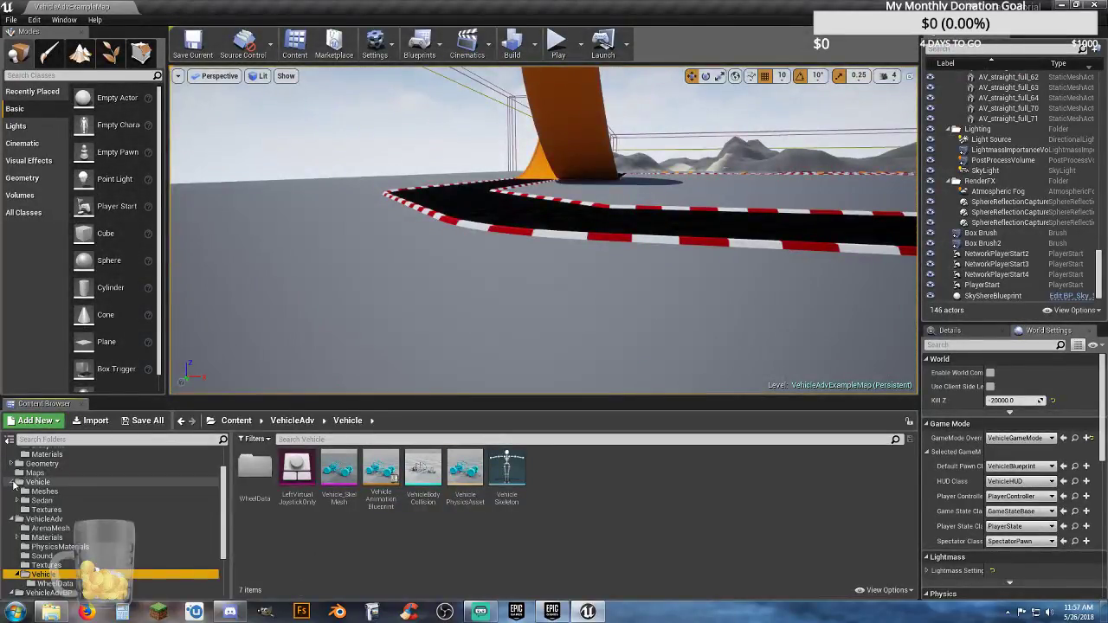
pyautogui.click(33, 483)
pyautogui.click(48, 492)
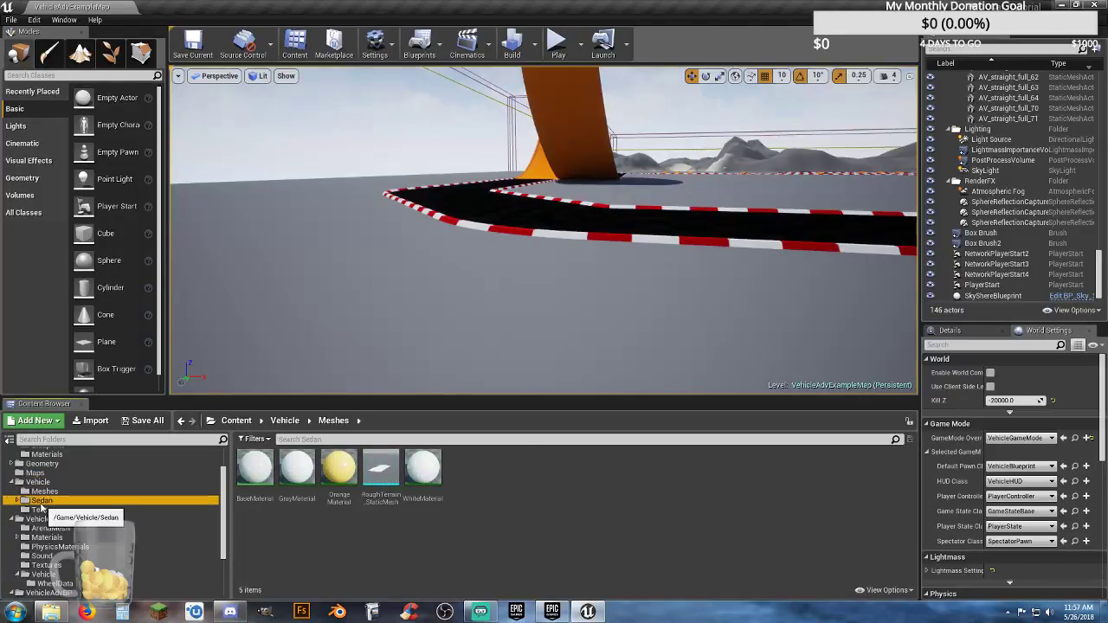
pyautogui.click(35, 502)
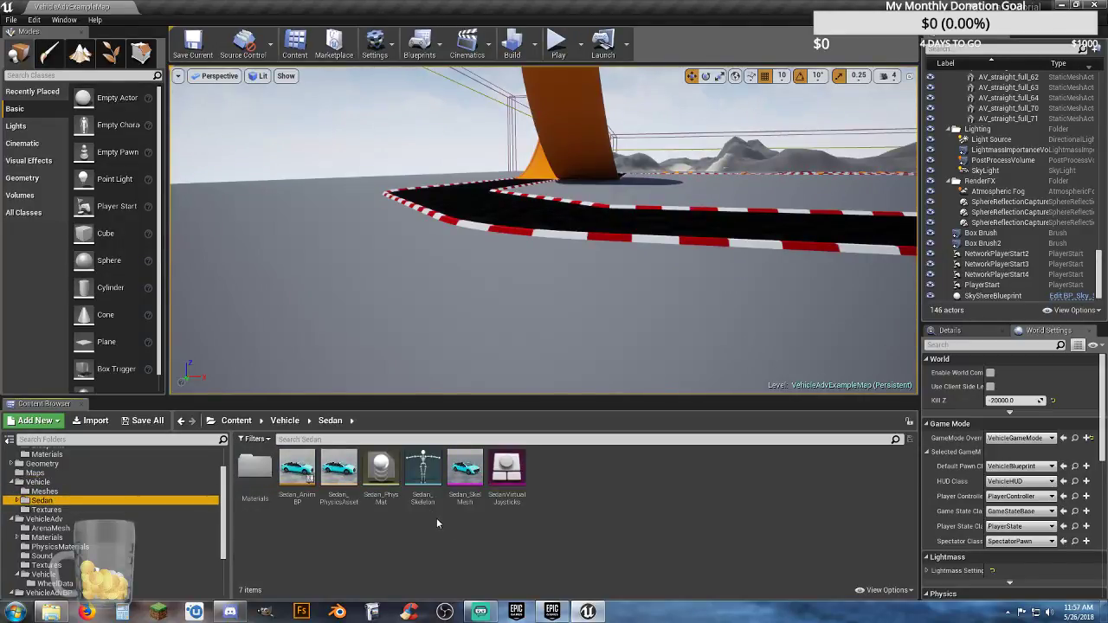
pyautogui.doubleClick(423, 484)
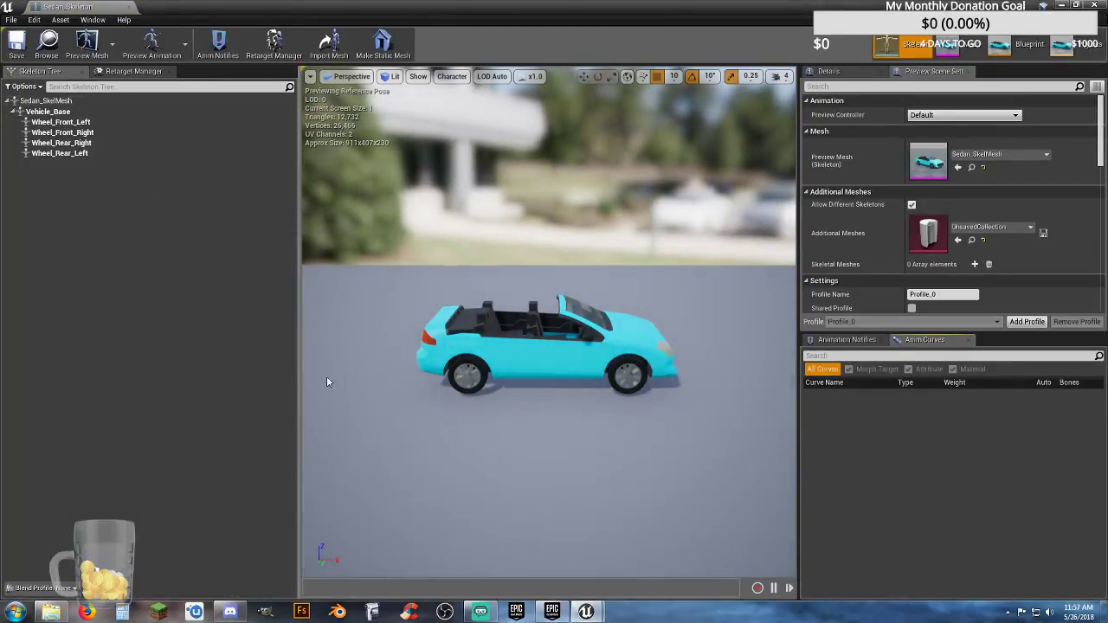
# Inspect the sedan skeleton's Vehicle_Base, four wheel bones and Sedan_SkelMesh root, and close the skeleton editor
pyautogui.click(89, 110)
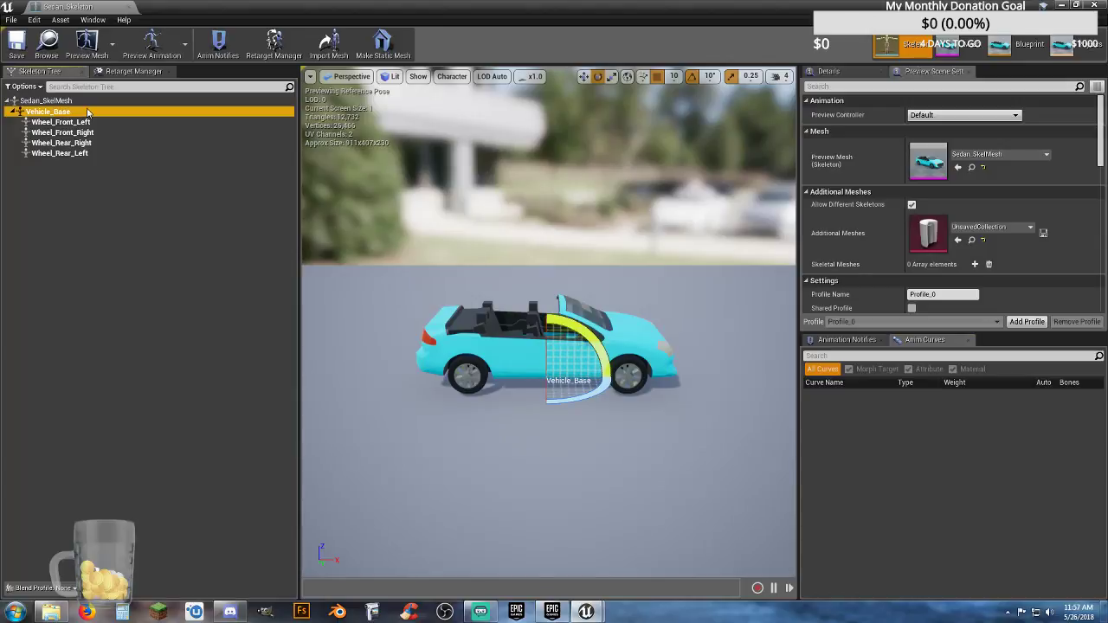
pyautogui.click(83, 122)
pyautogui.click(87, 132)
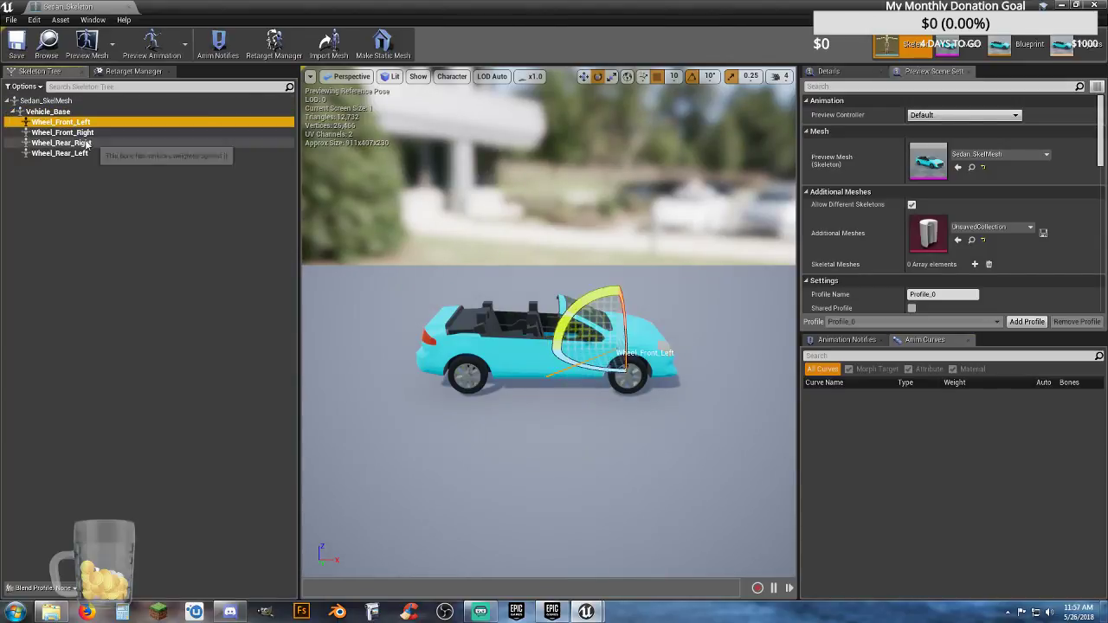
pyautogui.click(89, 143)
pyautogui.click(90, 152)
pyautogui.click(89, 143)
pyautogui.click(87, 132)
pyautogui.click(83, 122)
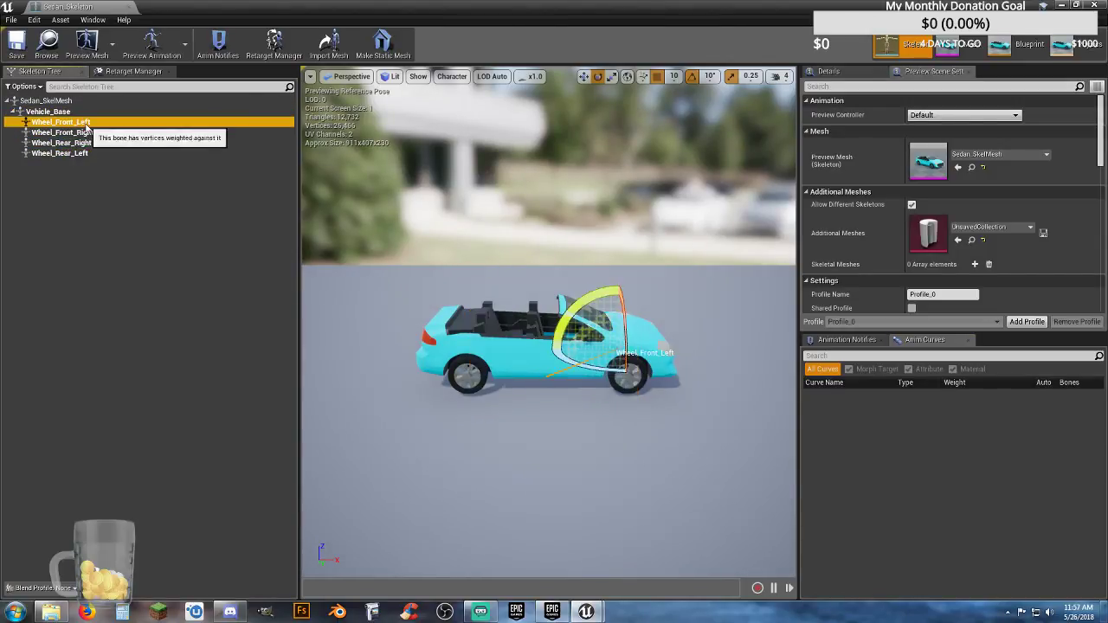
pyautogui.click(79, 111)
pyautogui.click(75, 101)
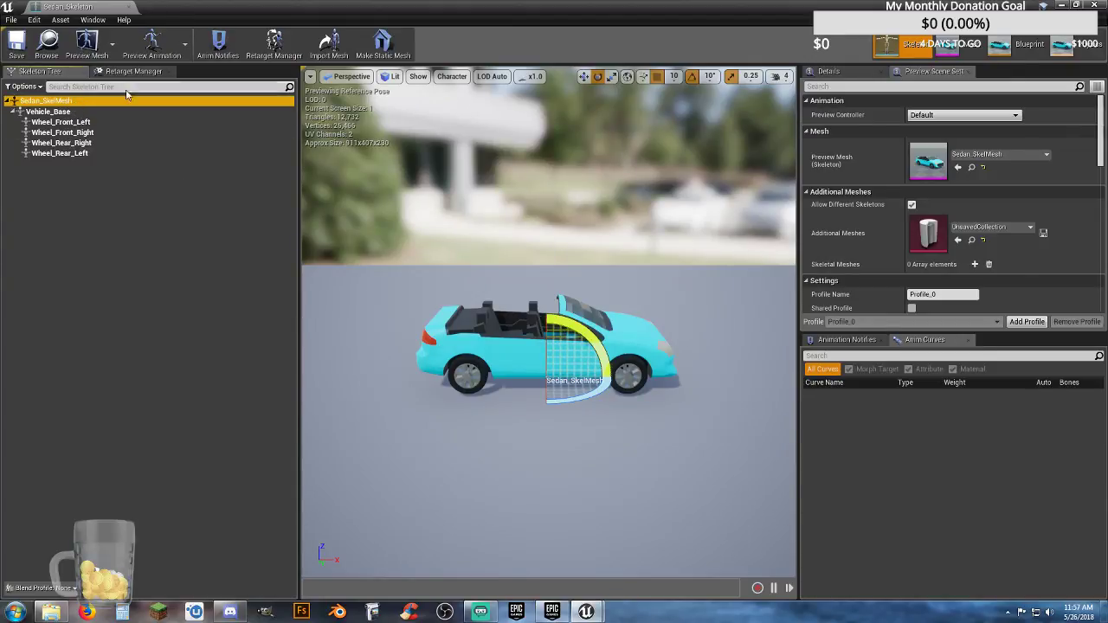
pyautogui.click(128, 8)
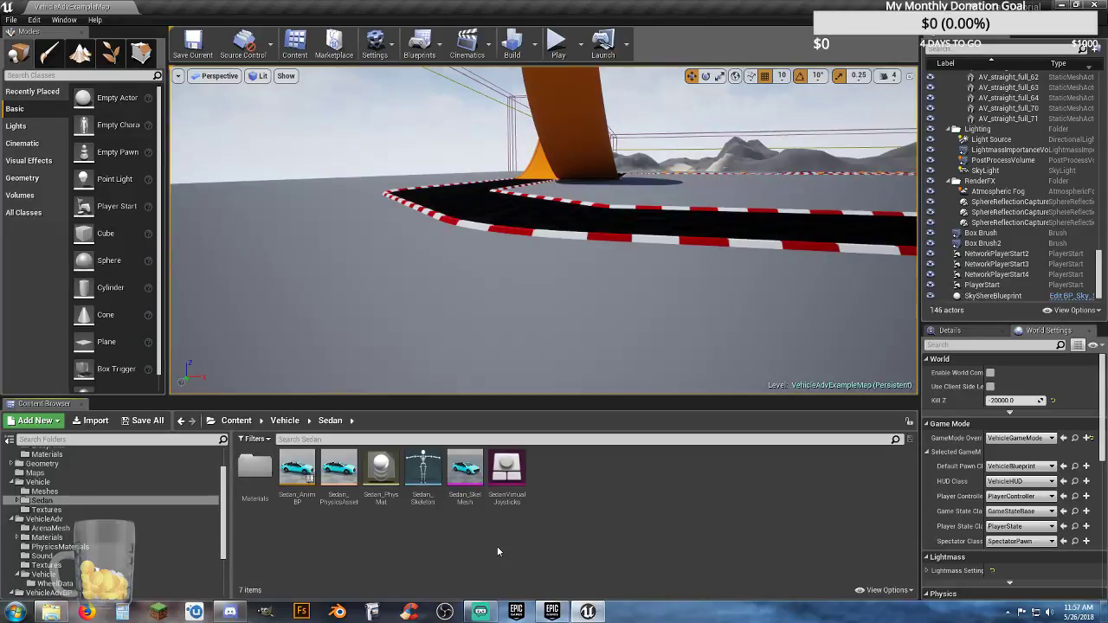
# Collapse the Vehicle, VehicleAdv, VehicleAdvBP and VehicleBP folders and open the TestMap level from the Maps folder
pyautogui.click(10, 518)
pyautogui.click(12, 528)
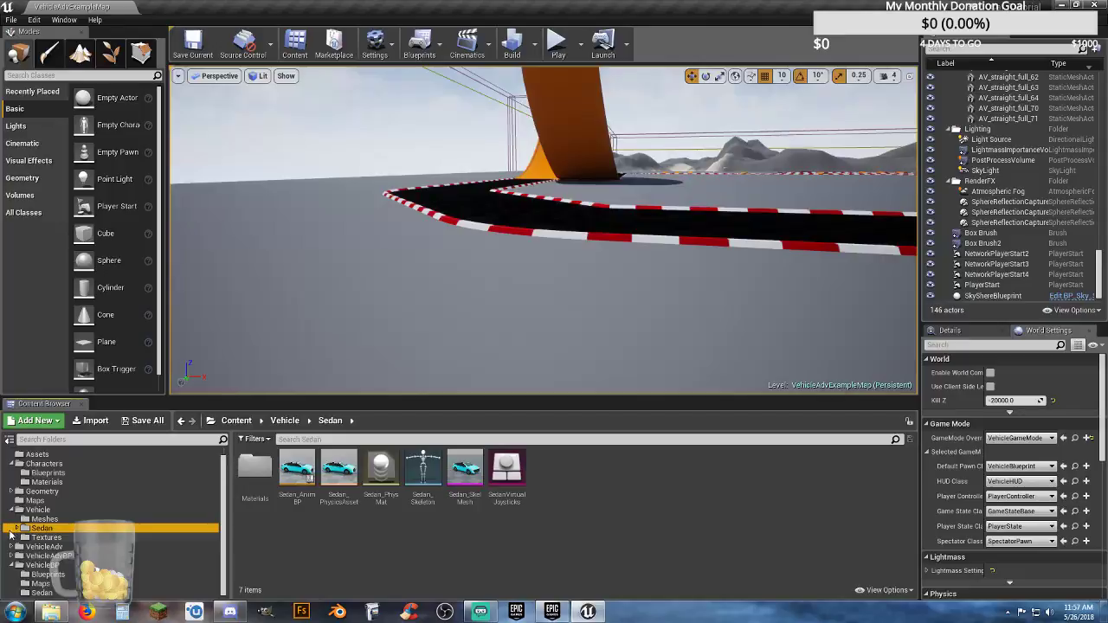
pyautogui.click(11, 511)
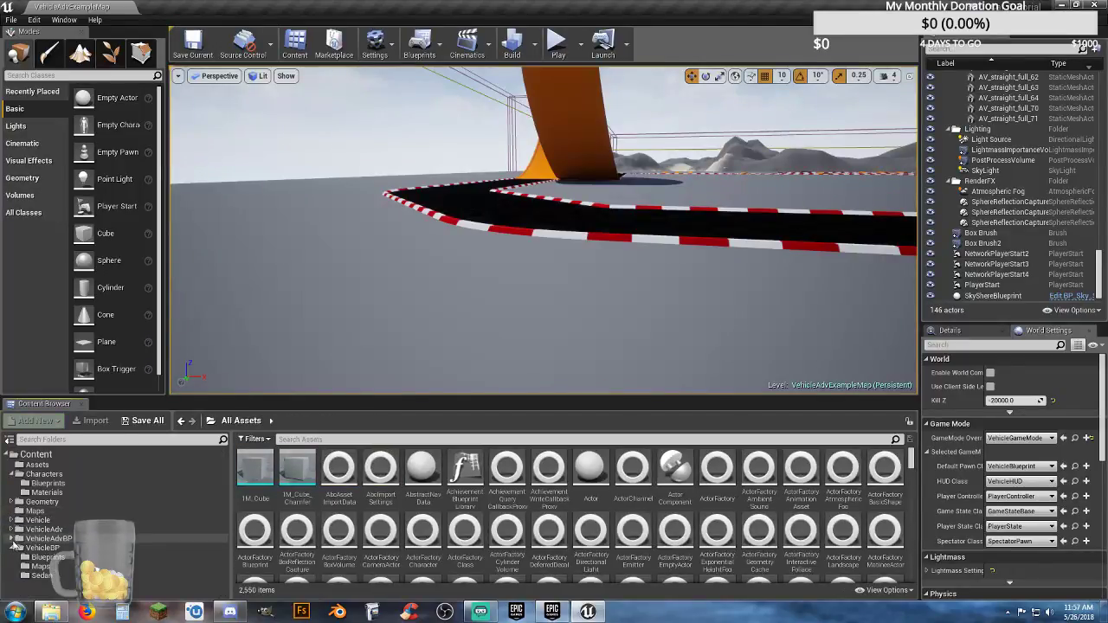
pyautogui.click(11, 548)
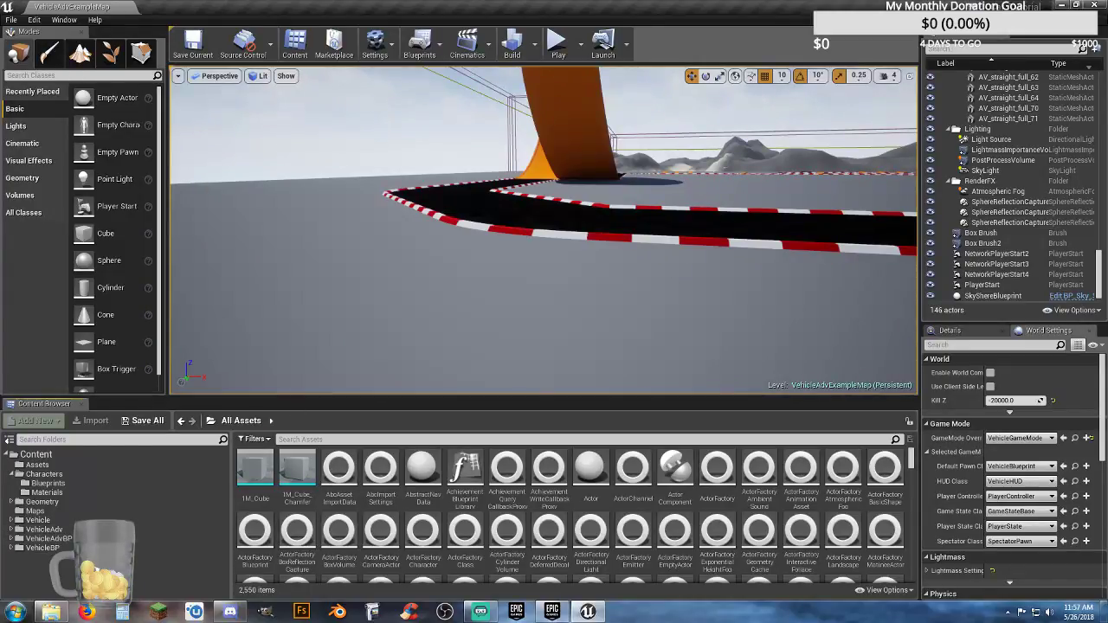
pyautogui.click(35, 511)
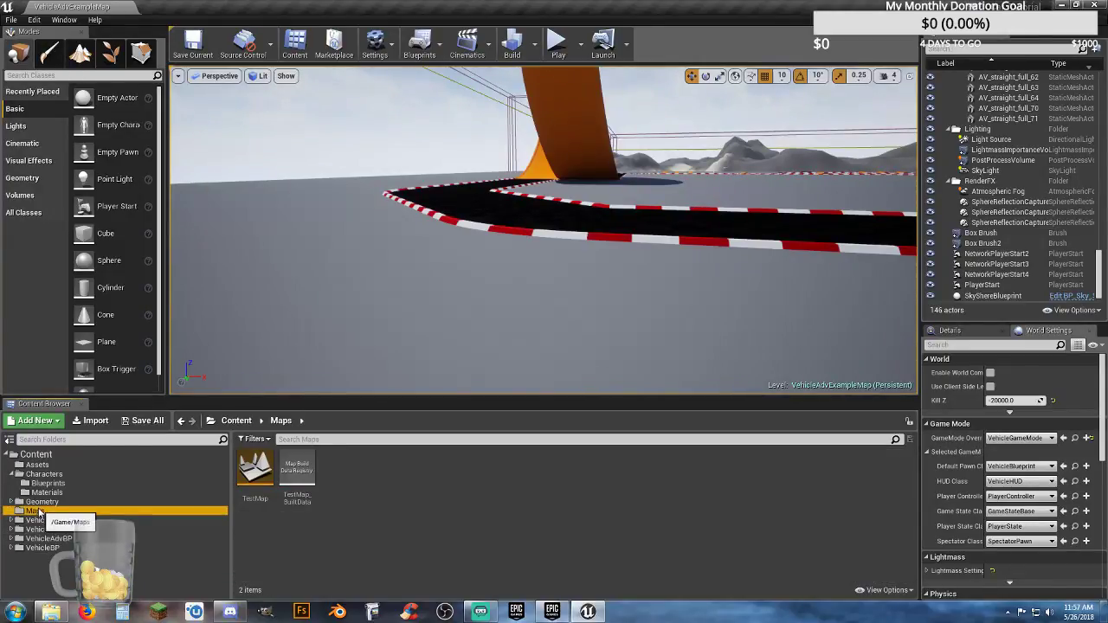
pyautogui.doubleClick(272, 488)
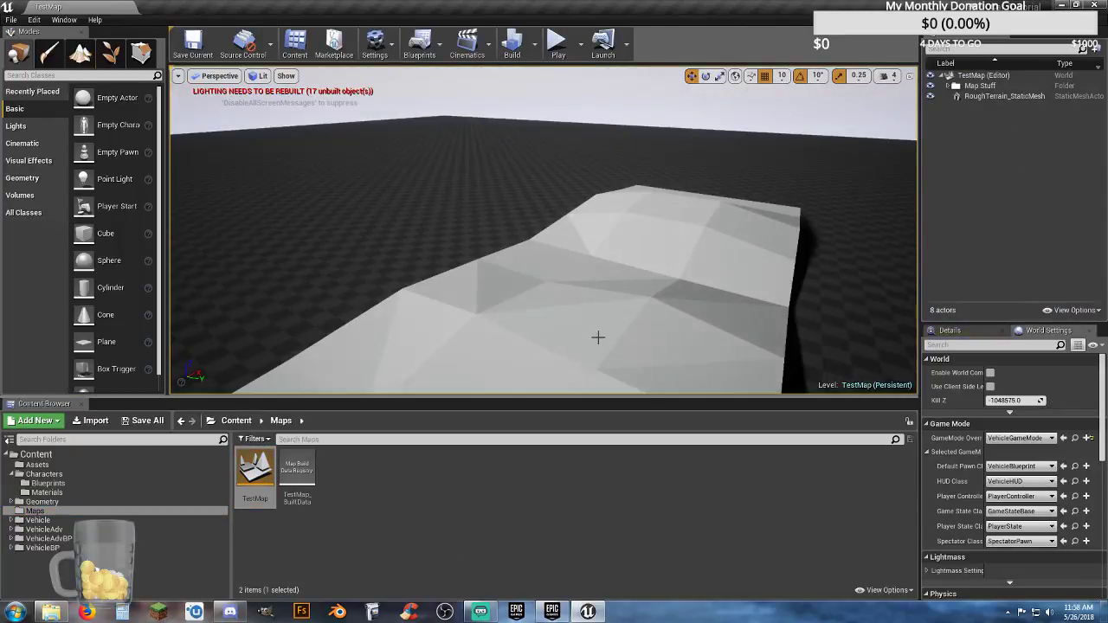
# Delete the VehicleAdvBP and VehicleAdv folders, force-deleting the assets that are still referenced
pyautogui.moveTo(608, 303); pyautogui.dragTo(451, 303, button='right')
pyautogui.moveTo(581, 364); pyautogui.dragTo(549, 322)
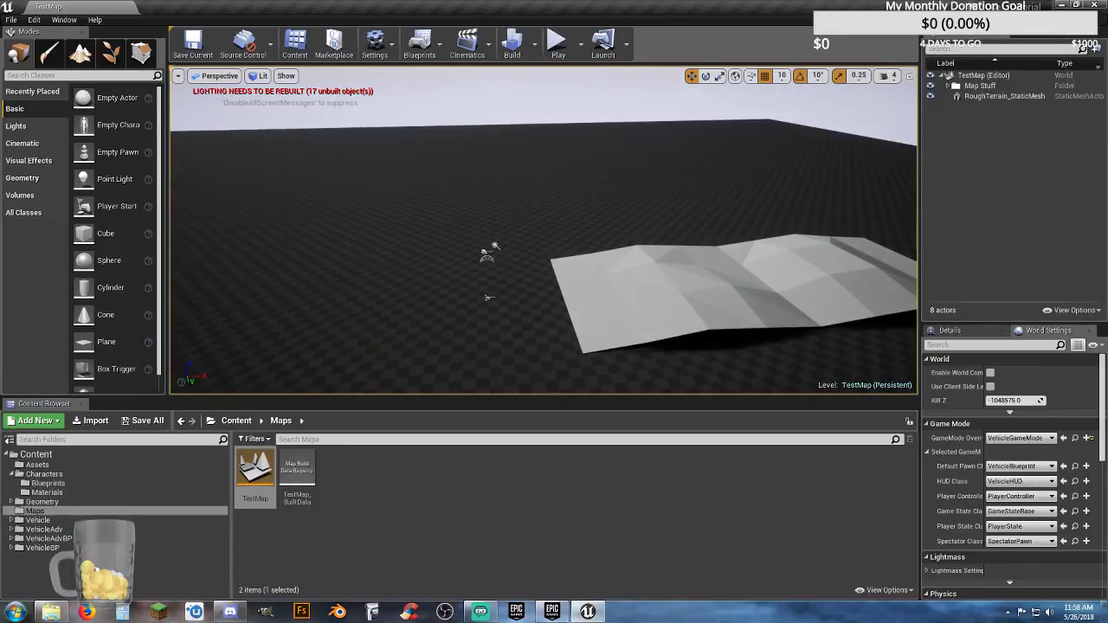
pyautogui.click(52, 539)
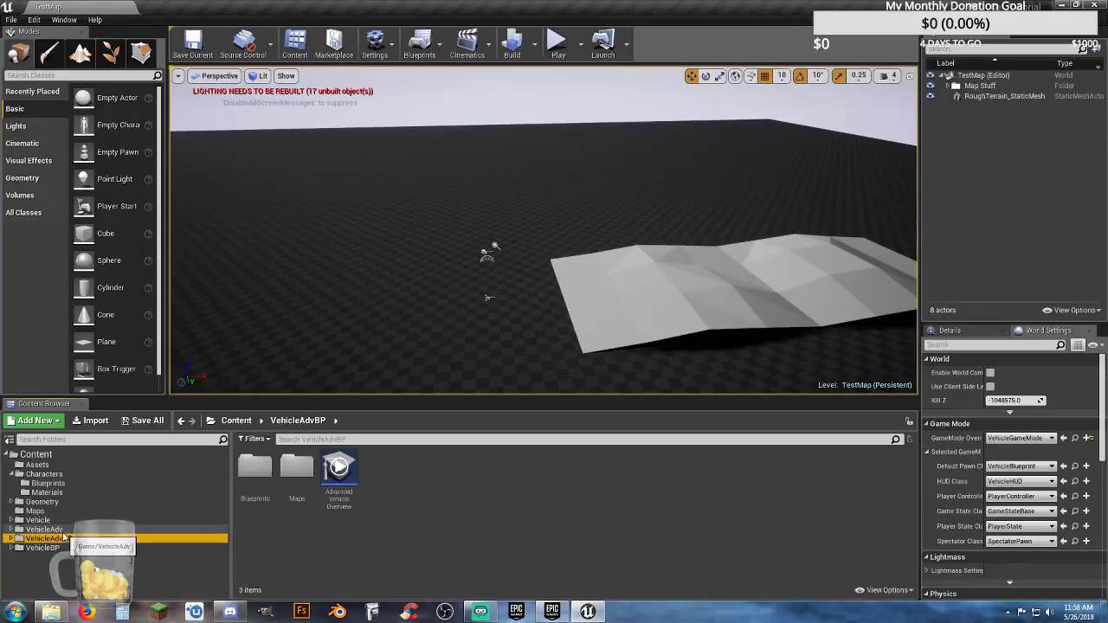
pyautogui.keyDown('ctrl'); pyautogui.click(62, 531); pyautogui.keyUp('ctrl')
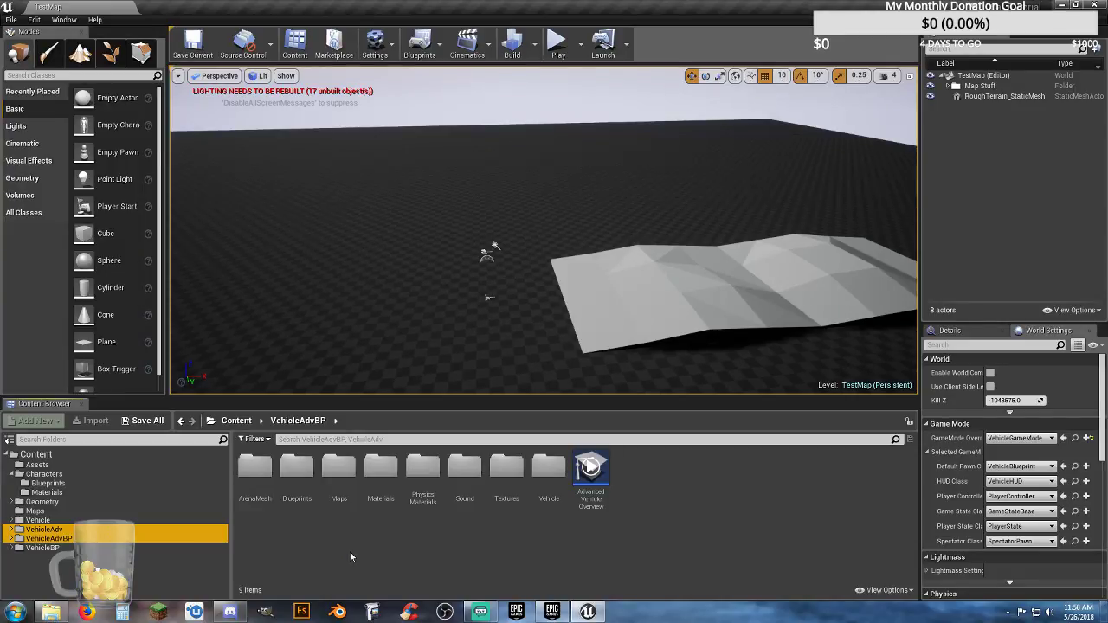
pyautogui.press('Delete')
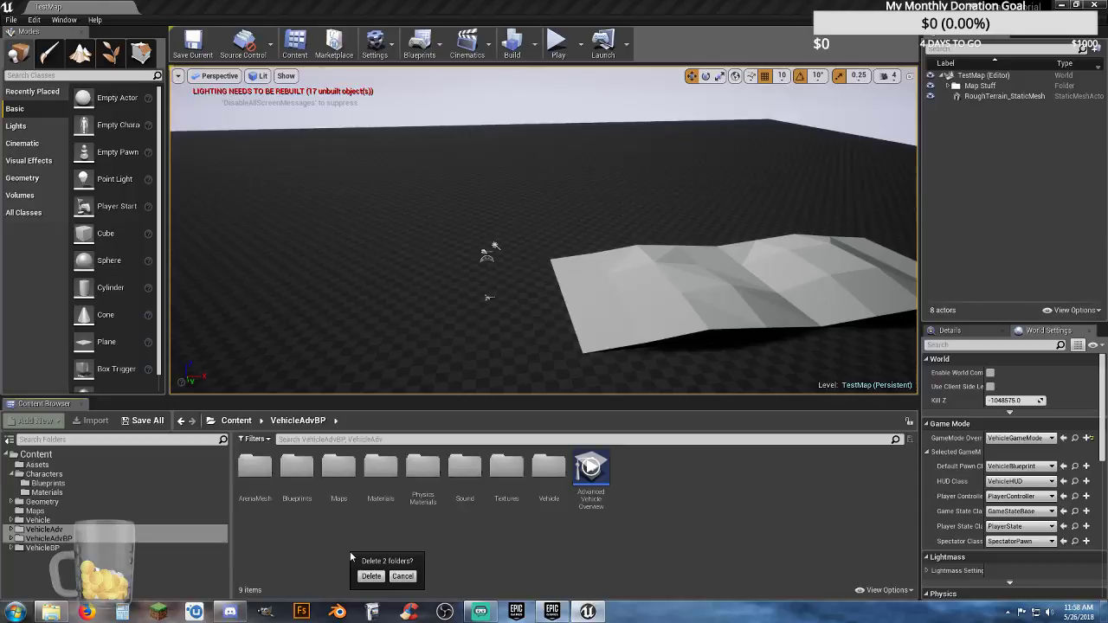
pyautogui.click(371, 576)
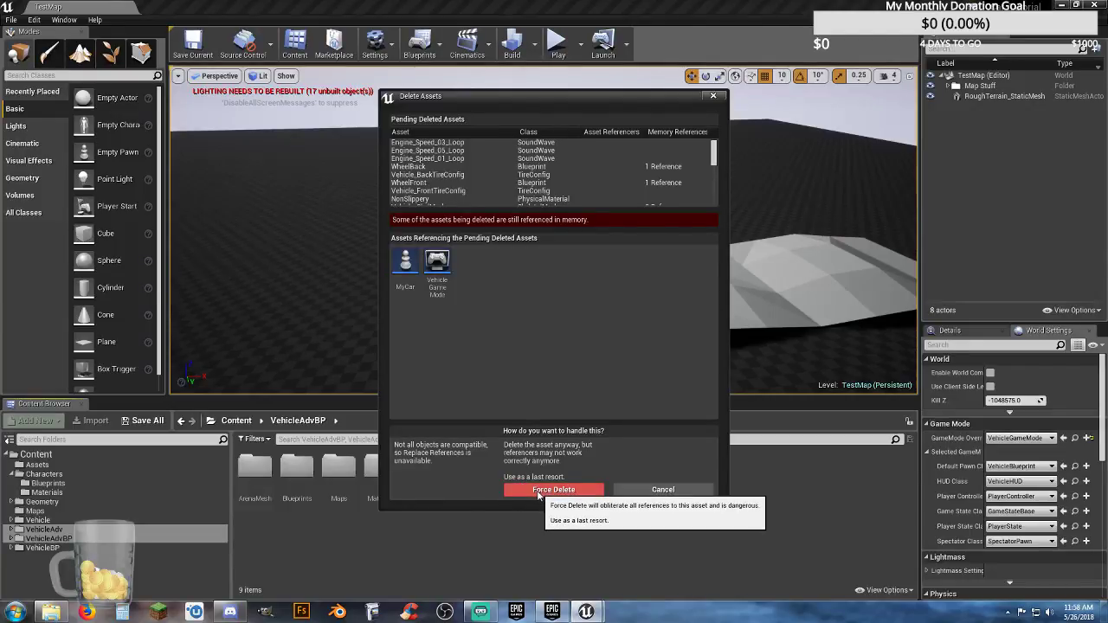
pyautogui.click(554, 490)
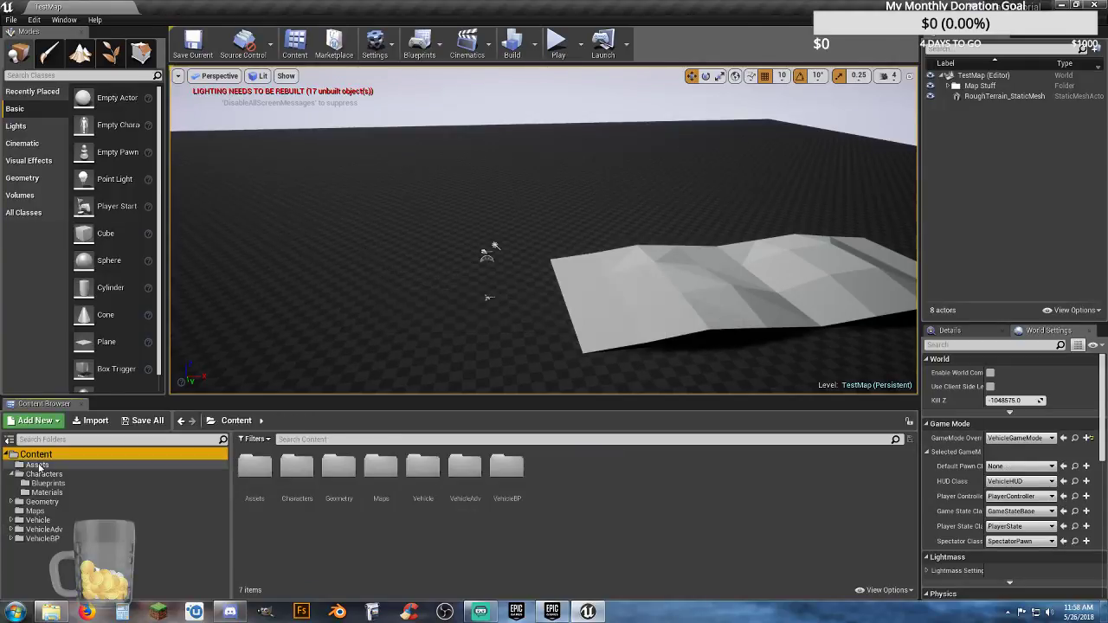
# Create a folder named Audio inside the Assets folder and open it
pyautogui.click(38, 466)
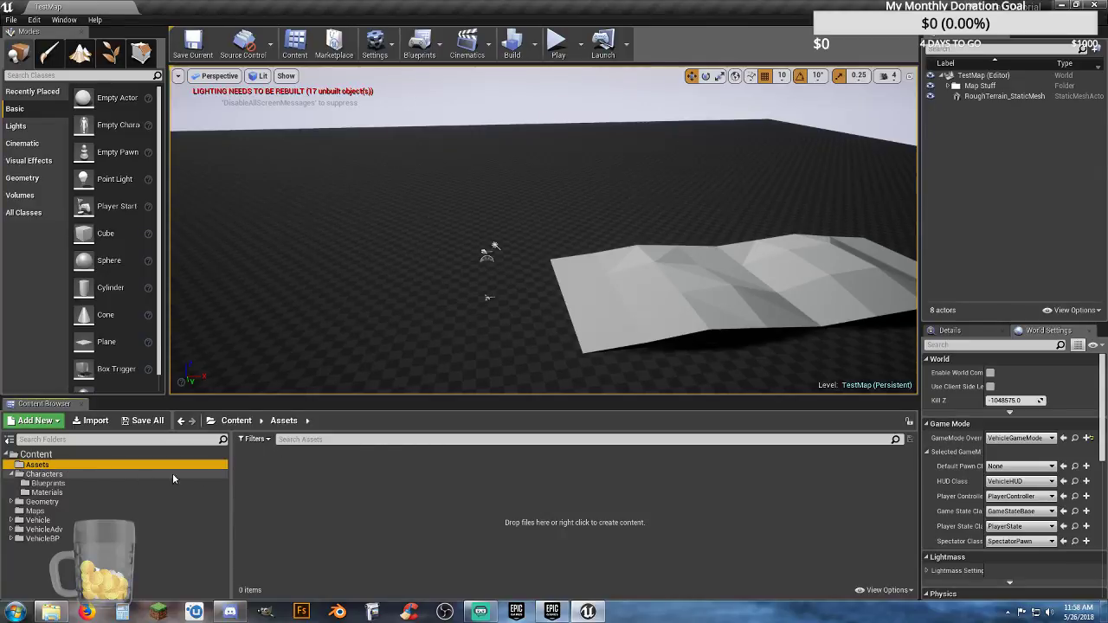
pyautogui.rightClick(255, 470)
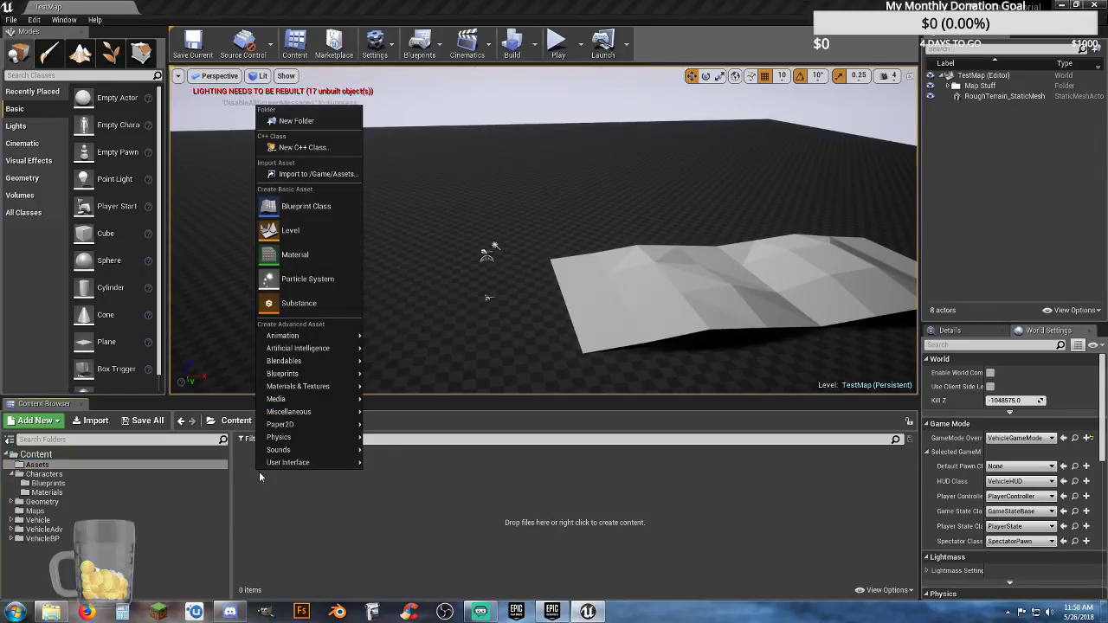
pyautogui.click(297, 121)
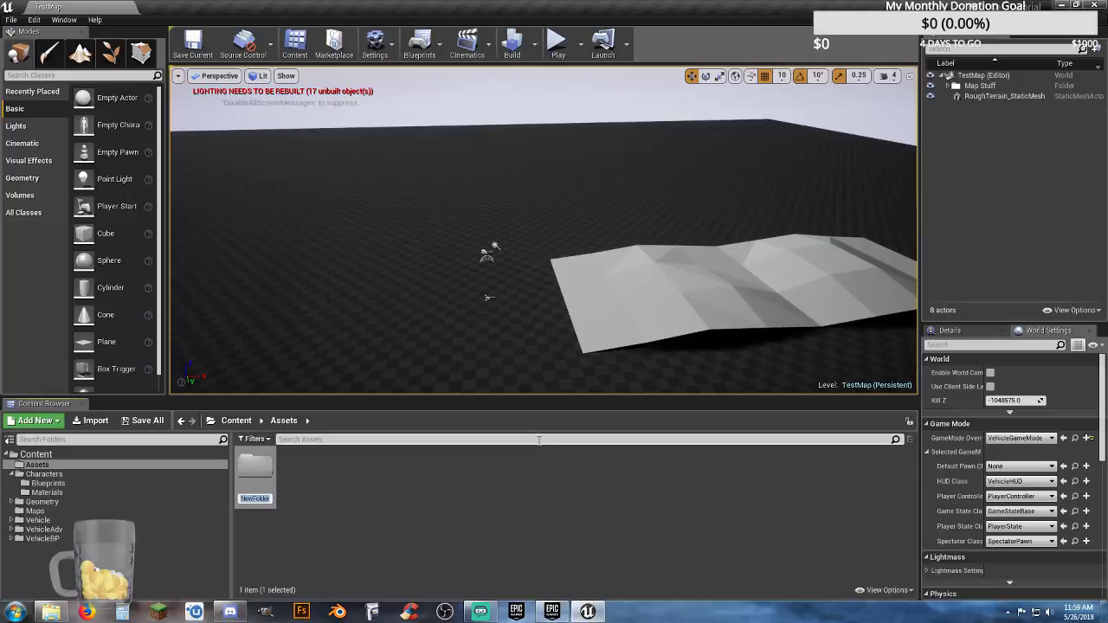
pyautogui.write('Audio')
pyautogui.press('Return')
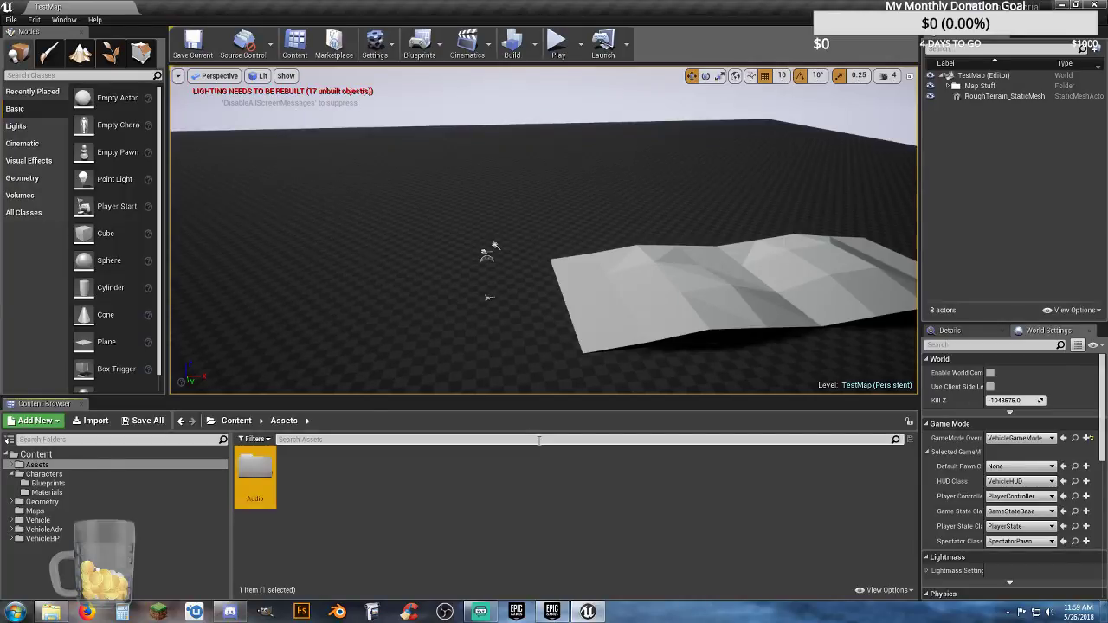
pyautogui.press('Return')
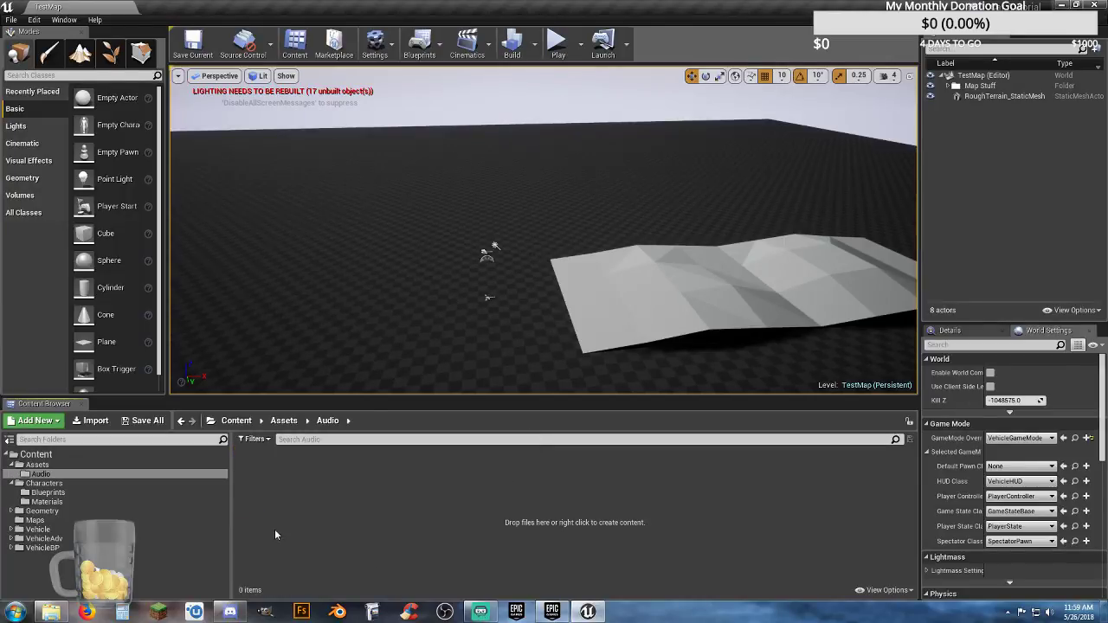
# Create a folder named EngineSounds inside the Audio folder and open it
pyautogui.rightClick(273, 471)
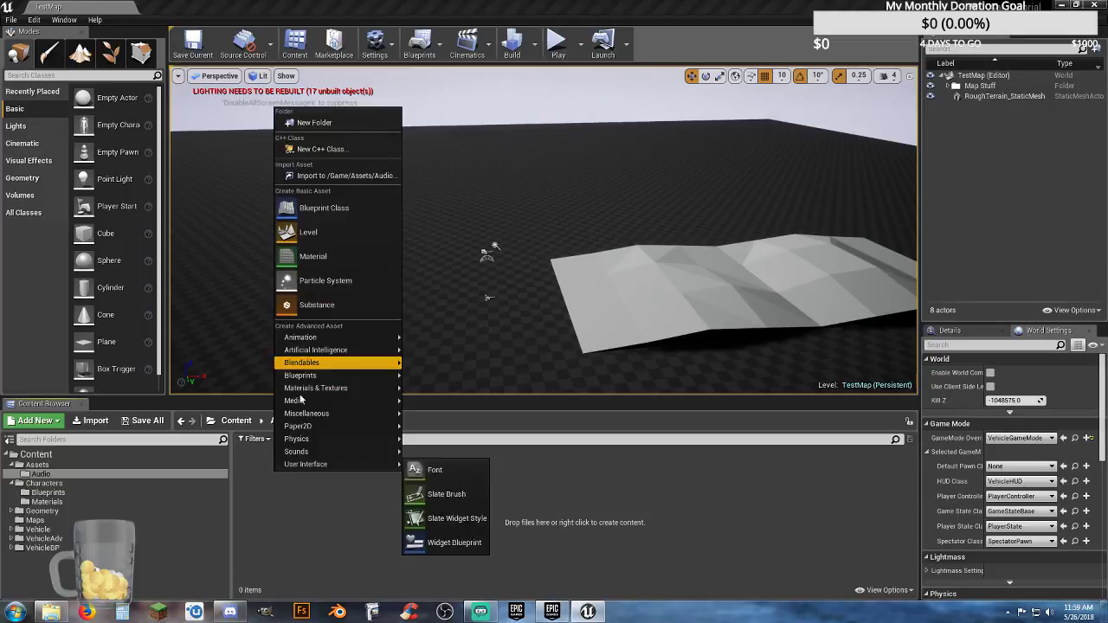
pyautogui.click(344, 123)
pyautogui.write('EngineSou')
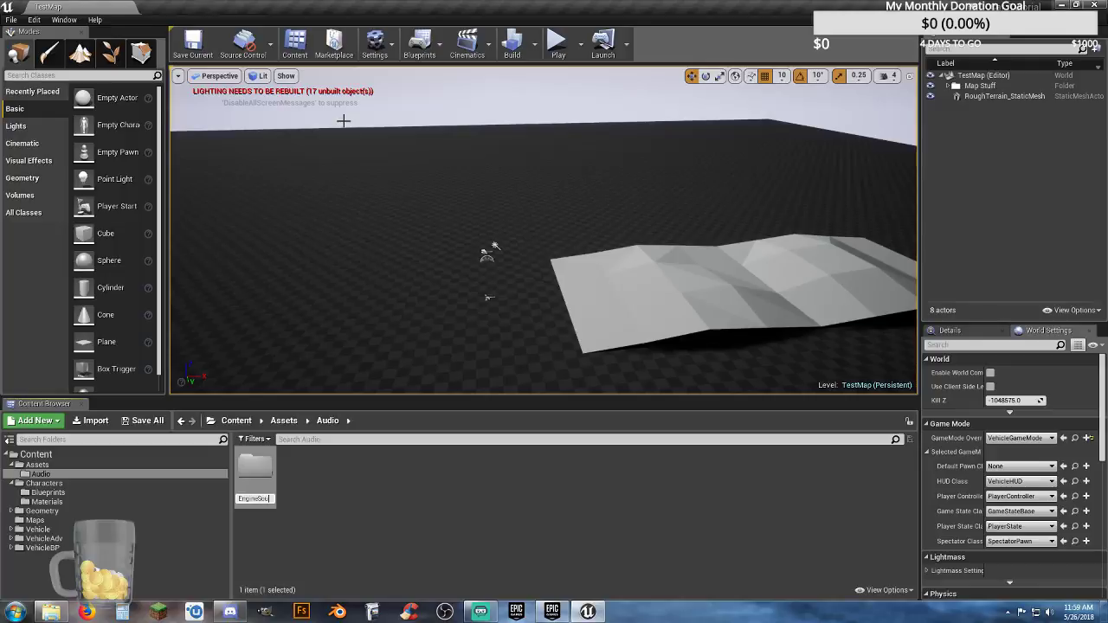
pyautogui.write('nds')
pyautogui.press('Return')
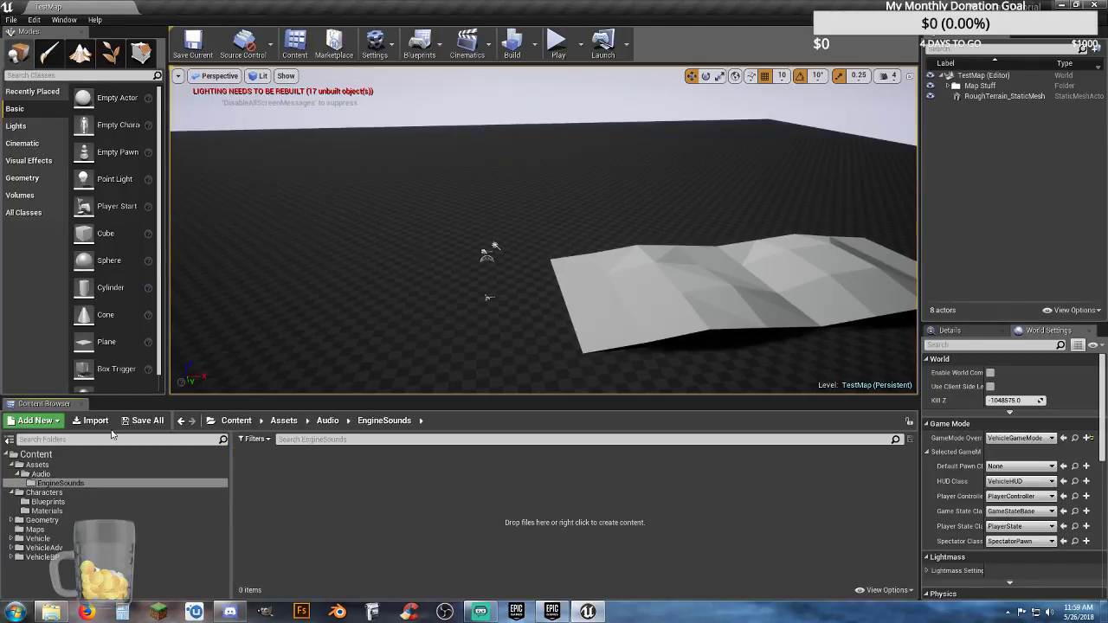
# Check the Sound subfolder of VehicleAdv for remaining assets, collapse the VehicleAdv tree and return to its top level
pyautogui.click(45, 549)
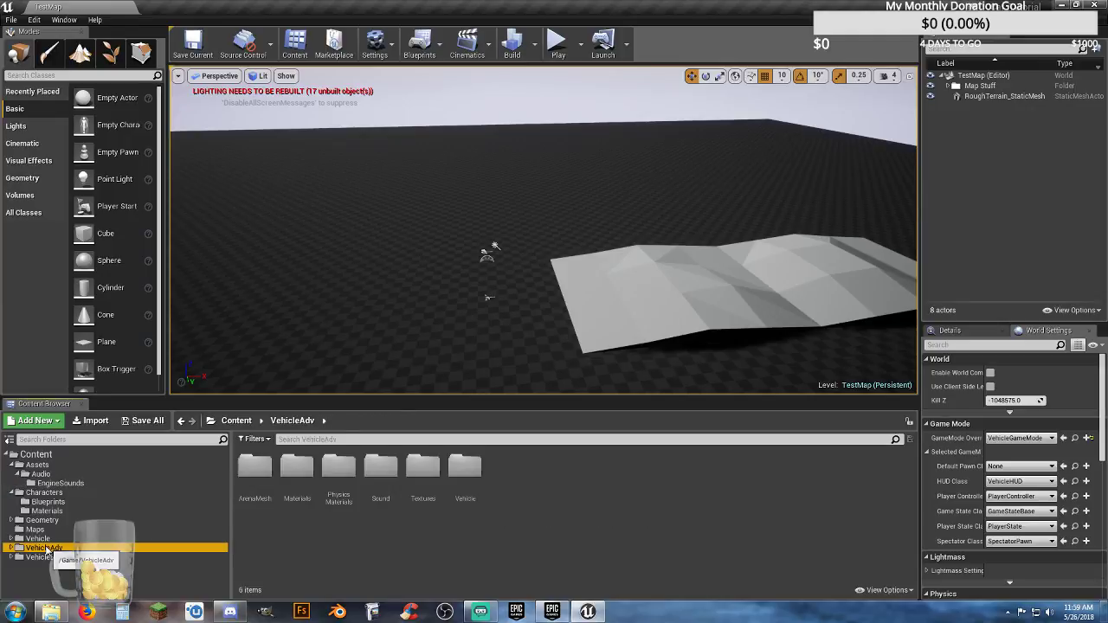
pyautogui.doubleClick(381, 472)
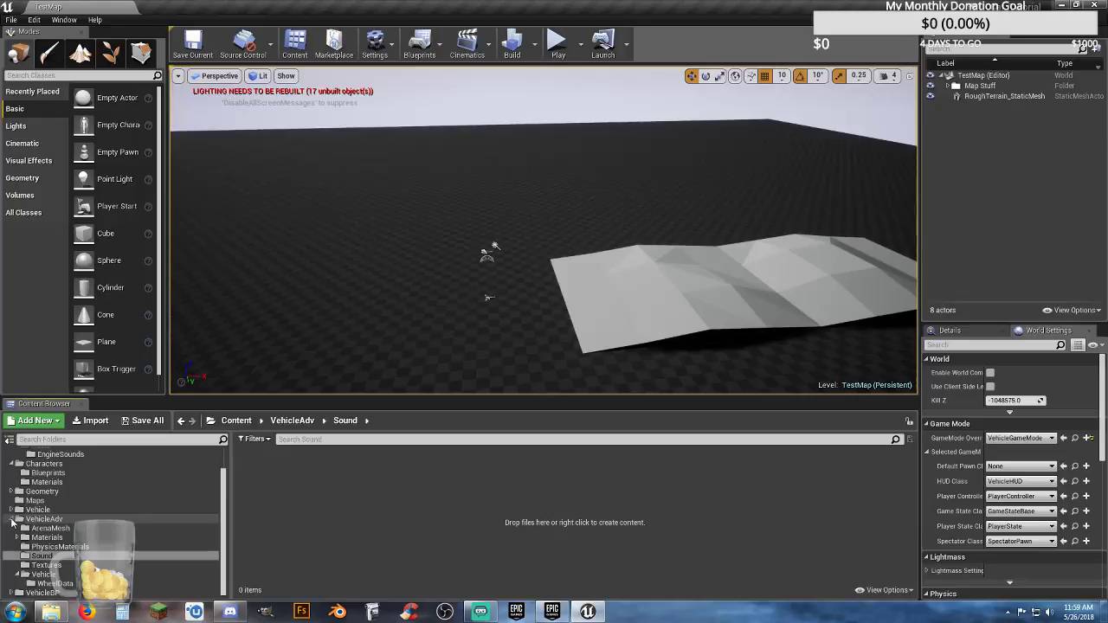
pyautogui.click(12, 519)
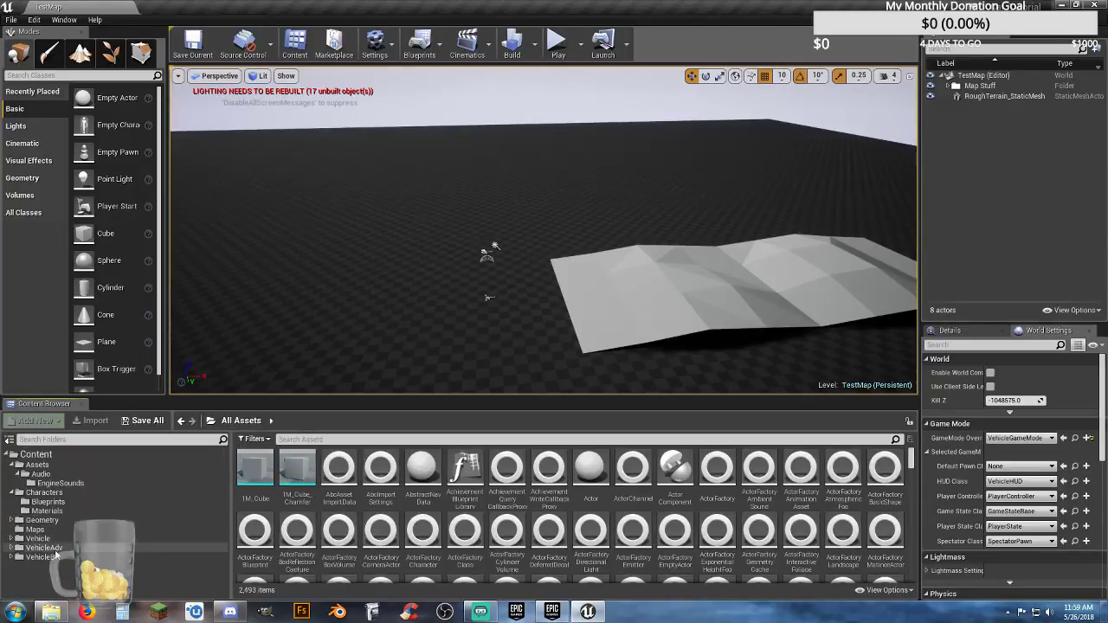
pyautogui.click(45, 548)
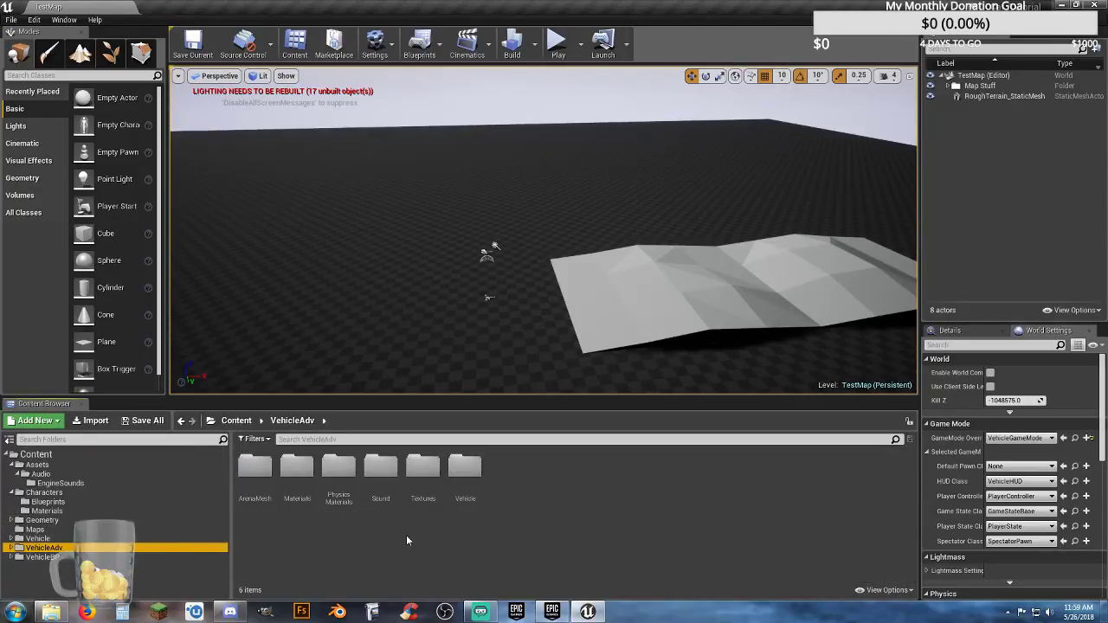
pyautogui.click(409, 537)
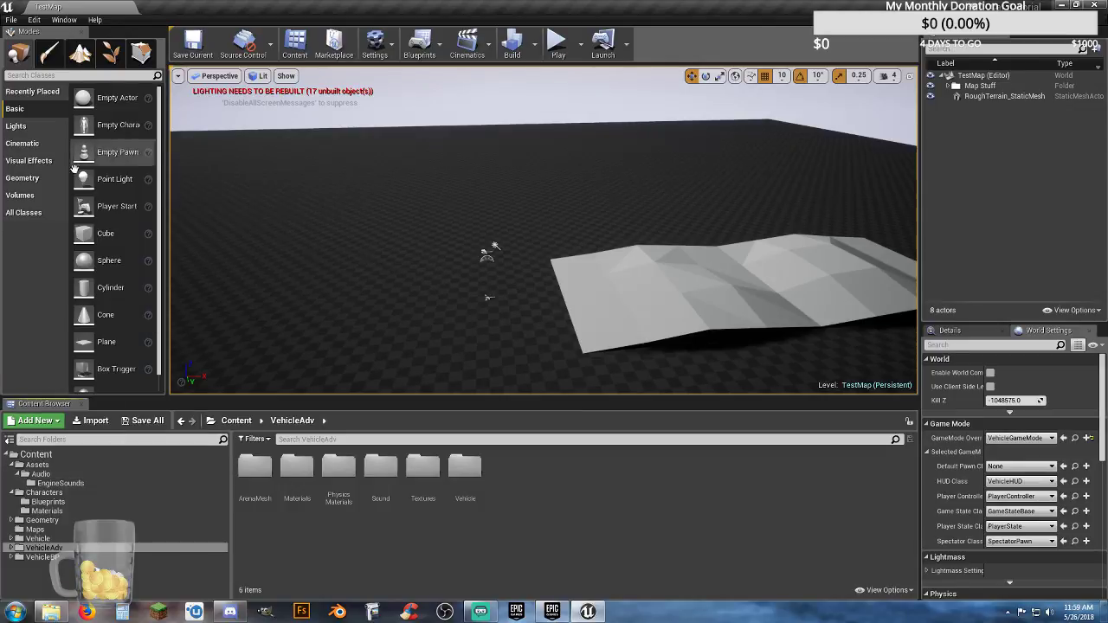
# Add the Vehicle Advanced Blueprint feature pack to the project and close the content dialog
pyautogui.click(34, 420)
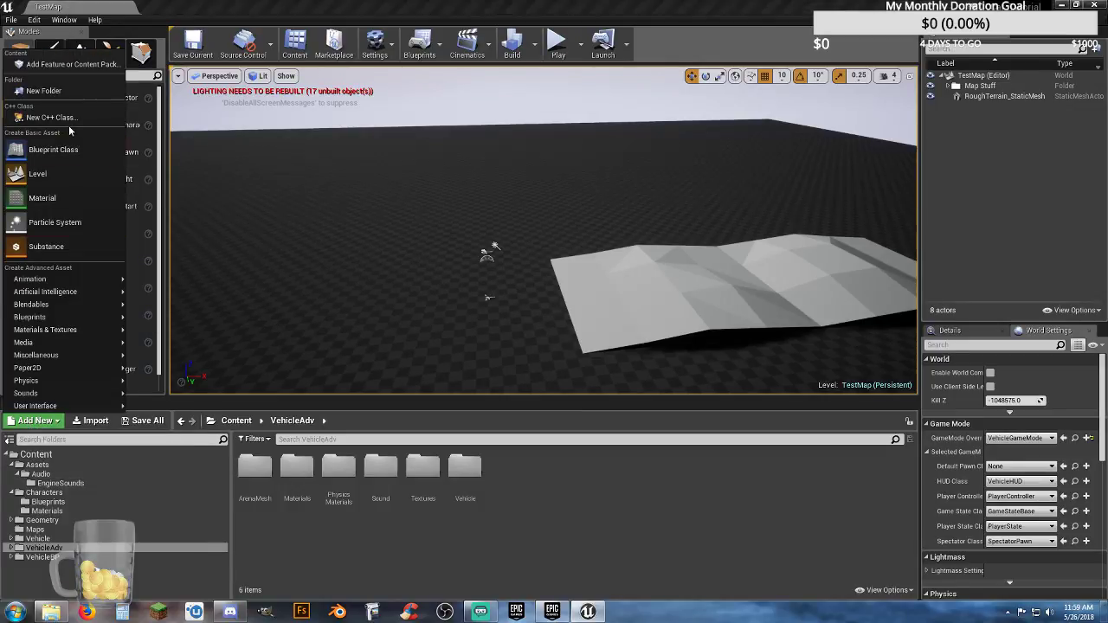
pyautogui.click(69, 64)
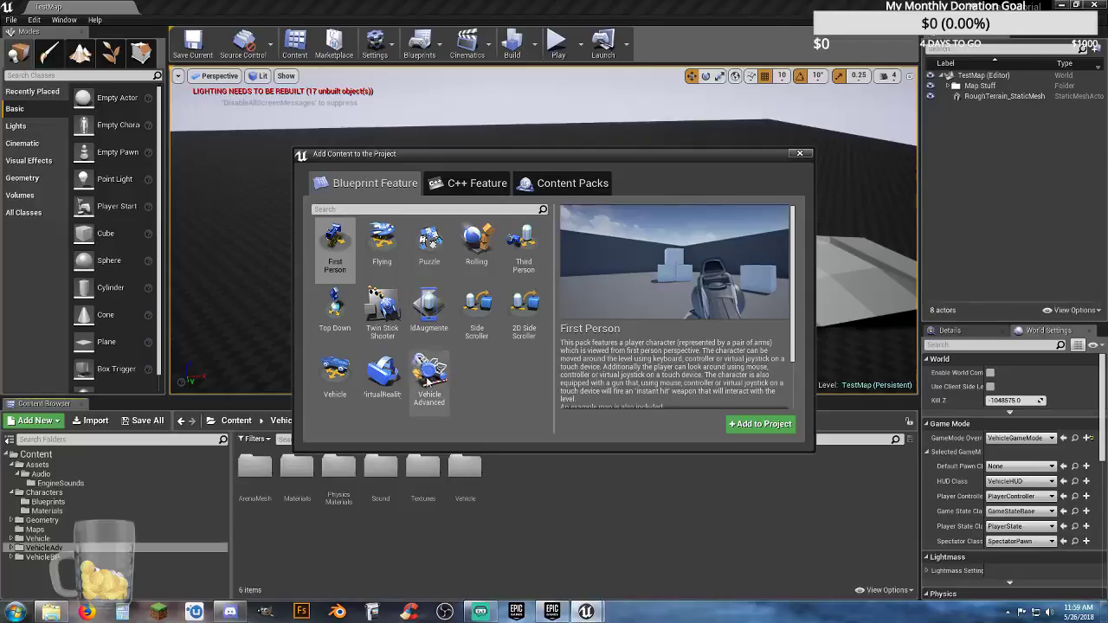
pyautogui.click(428, 377)
pyautogui.click(760, 424)
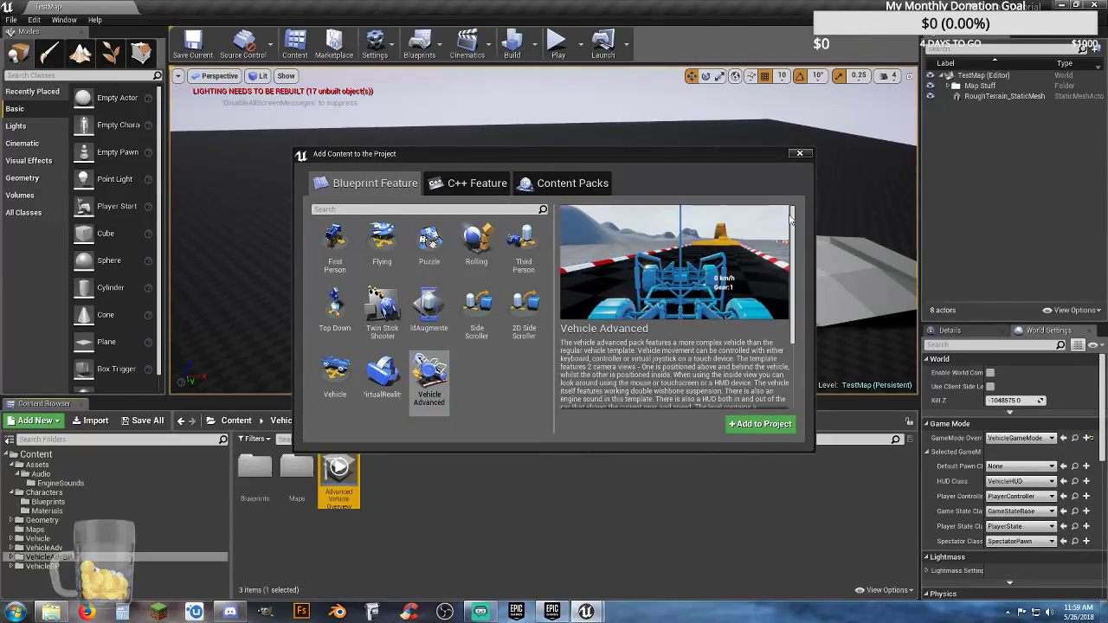
pyautogui.click(799, 154)
pyautogui.click(247, 570)
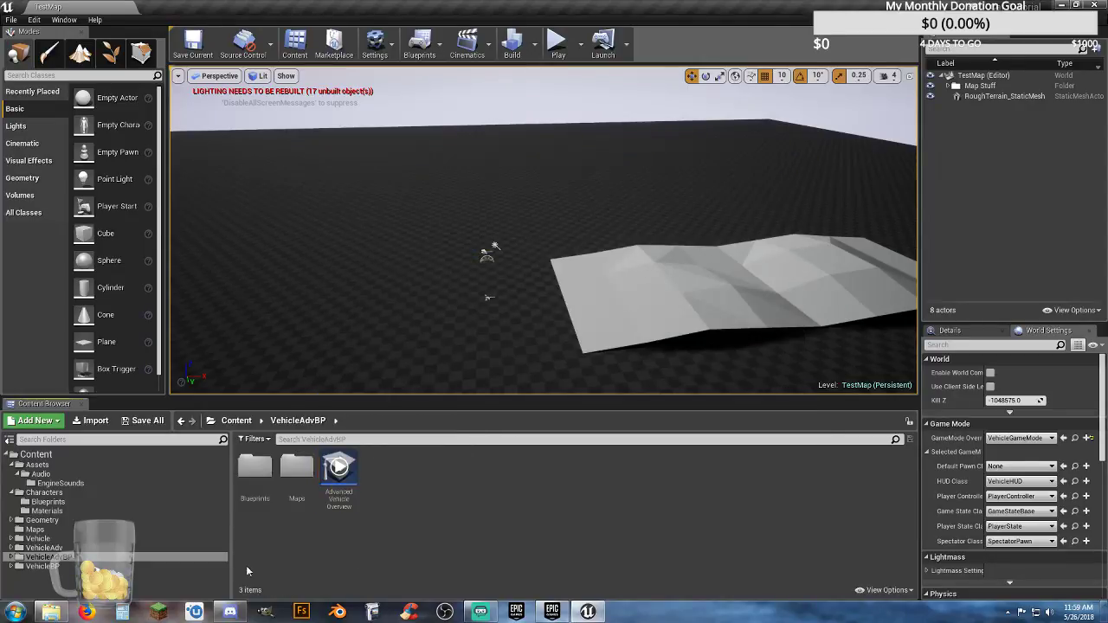
# Compare the VehicleAdv and VehicleAdvBP folders and open VehicleAdv's Sound subfolder to check for restored audio assets
pyautogui.click(43, 548)
pyautogui.click(43, 558)
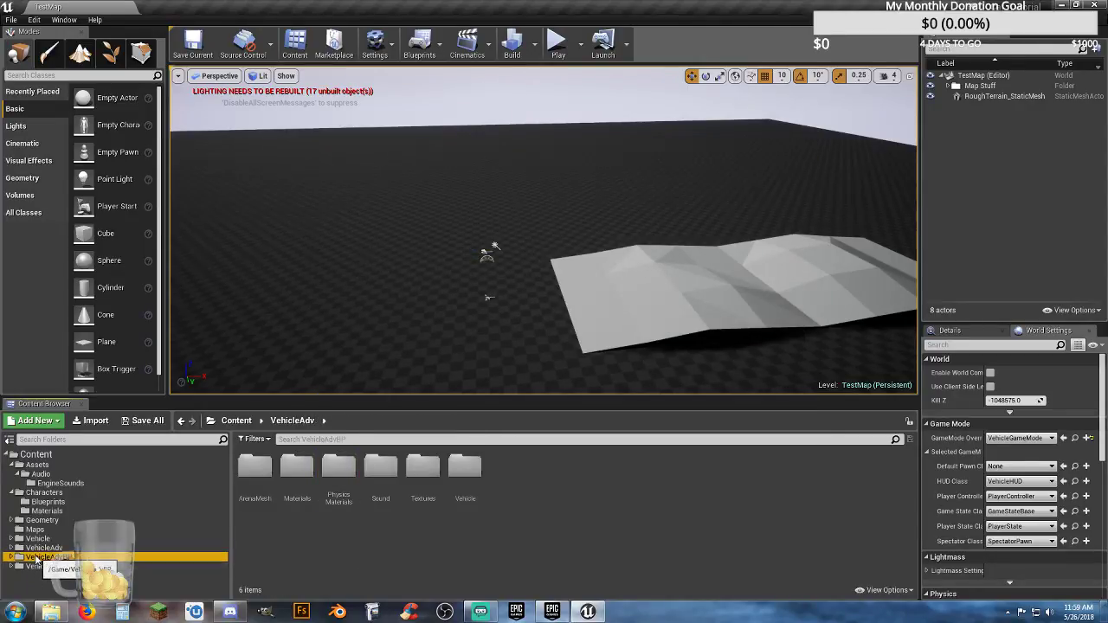
pyautogui.click(43, 548)
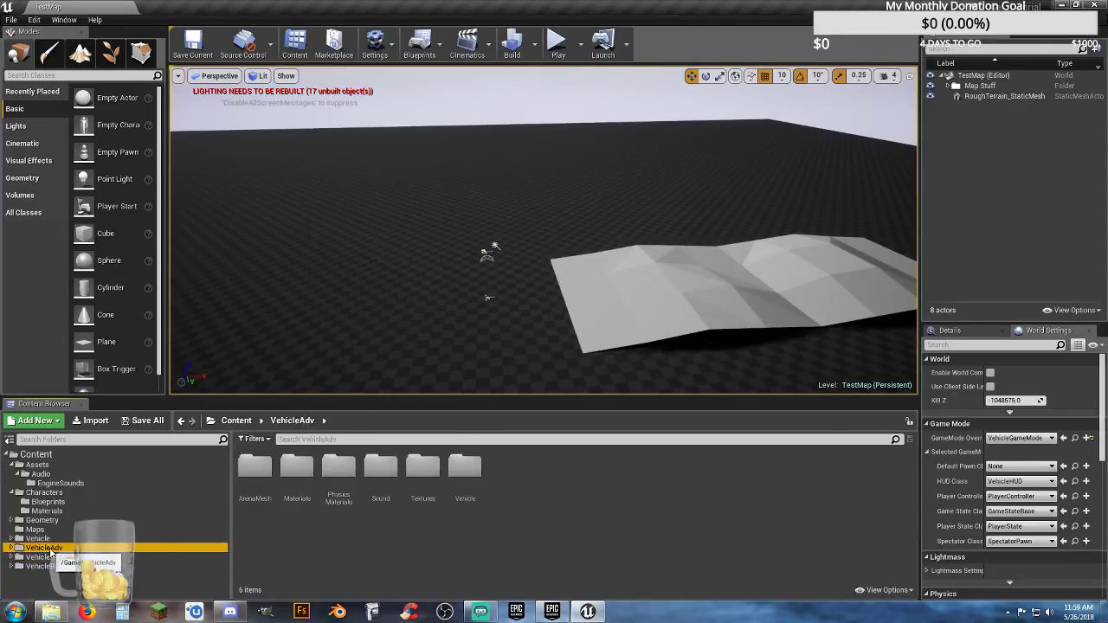
pyautogui.click(391, 492)
pyautogui.doubleClick(392, 492)
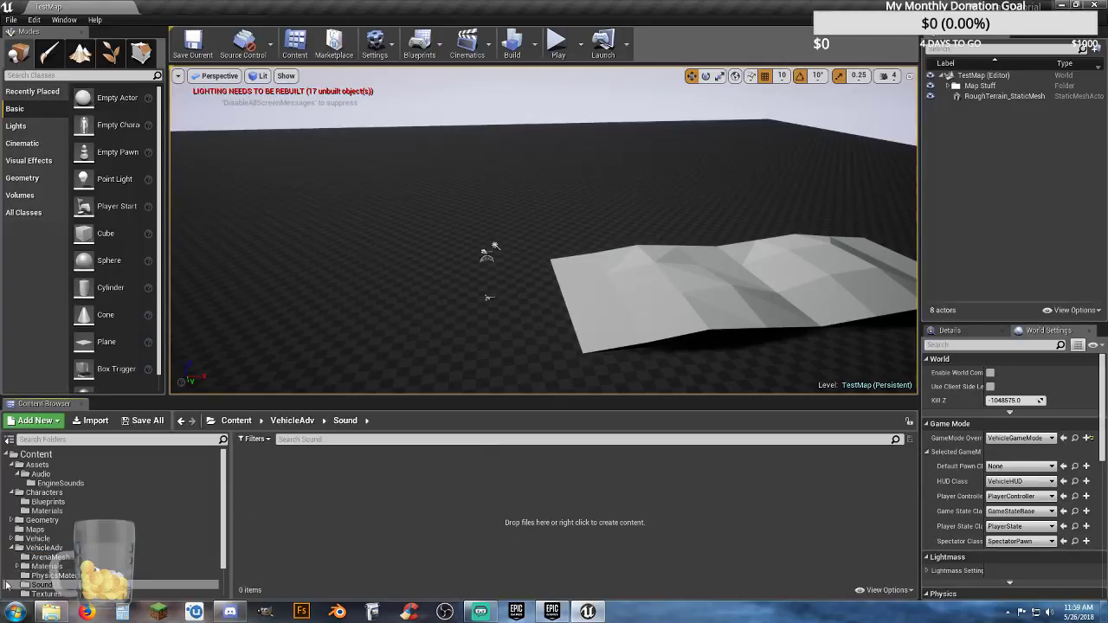
# Look through VehicleAdv's subfolders, including ArenaMesh, Materials, PhysicsMaterials, Sound, Textures and Vehicle's WheelData, for restored assets
pyautogui.click(35, 548)
pyautogui.scroll(-2, 52, 545)
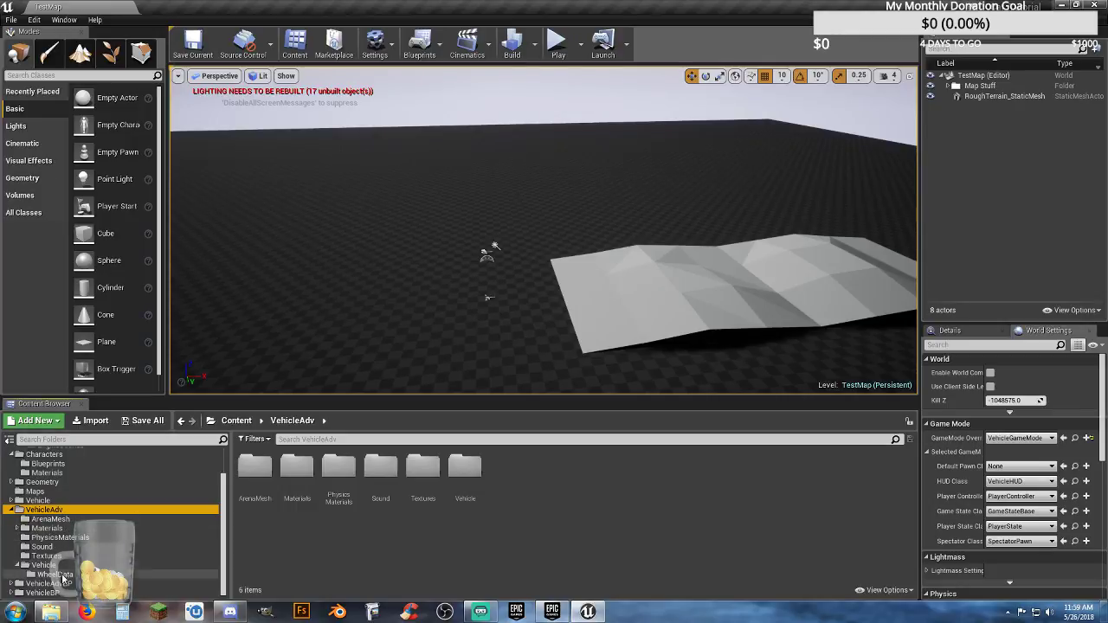
pyautogui.click(45, 520)
pyautogui.click(45, 528)
pyautogui.click(52, 538)
pyautogui.click(45, 556)
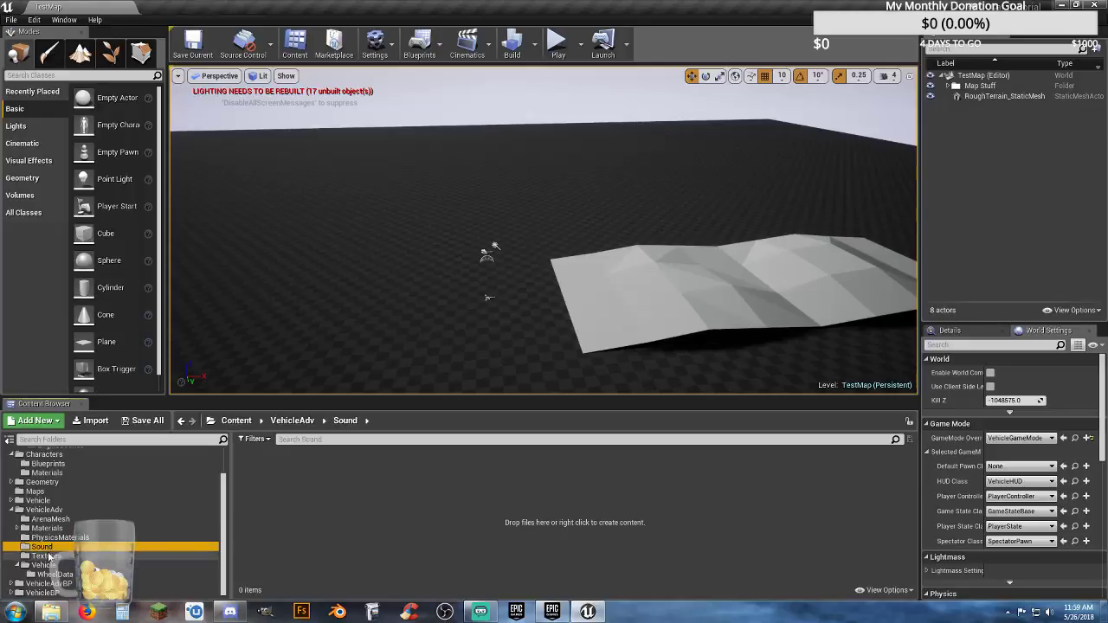
pyautogui.click(44, 565)
pyautogui.click(52, 574)
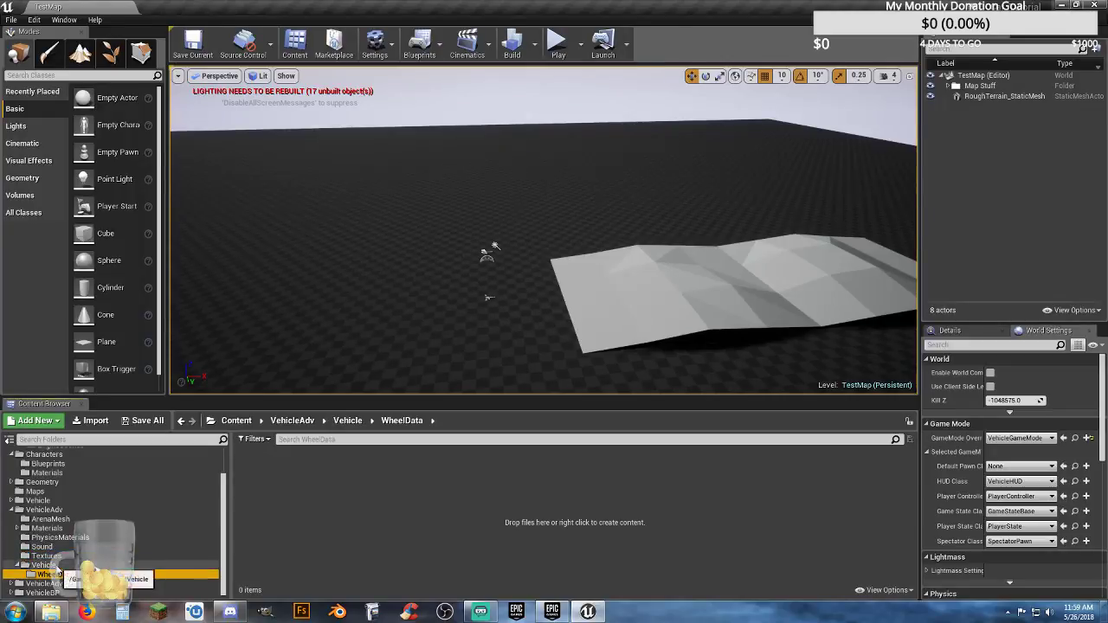
pyautogui.click(47, 546)
pyautogui.click(50, 519)
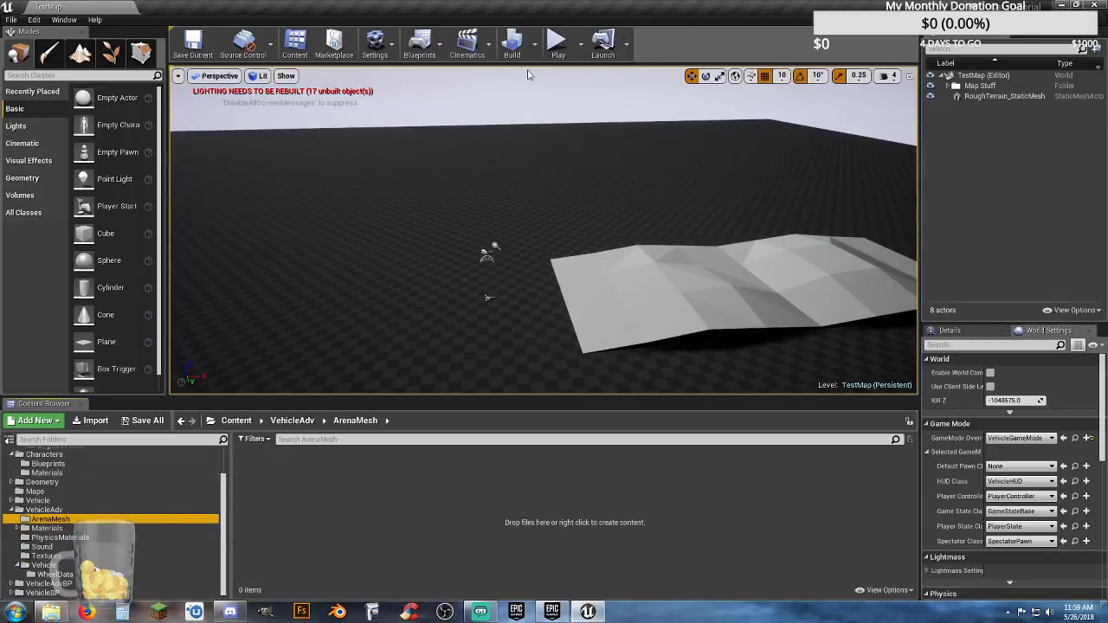
# Close the editor, reopen the Car_Tutorial project from the Epic Games Launcher library, and show the VehicleAdvBP folder
pyautogui.click(1104, 4)
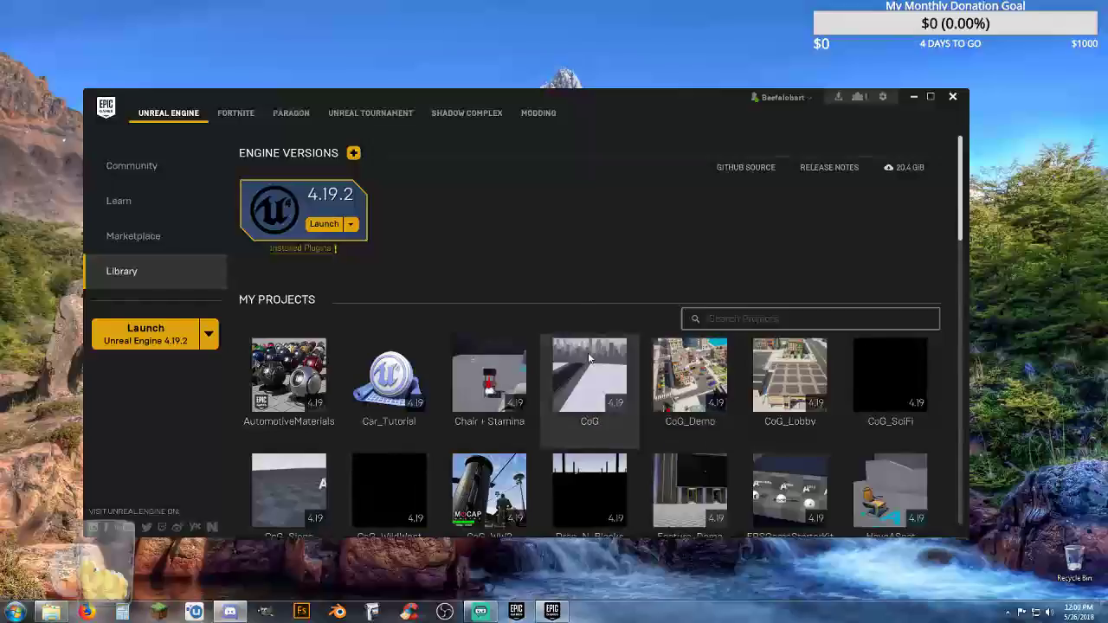
pyautogui.scroll(-2, 545, 285)
pyautogui.scroll(-4, 540, 399)
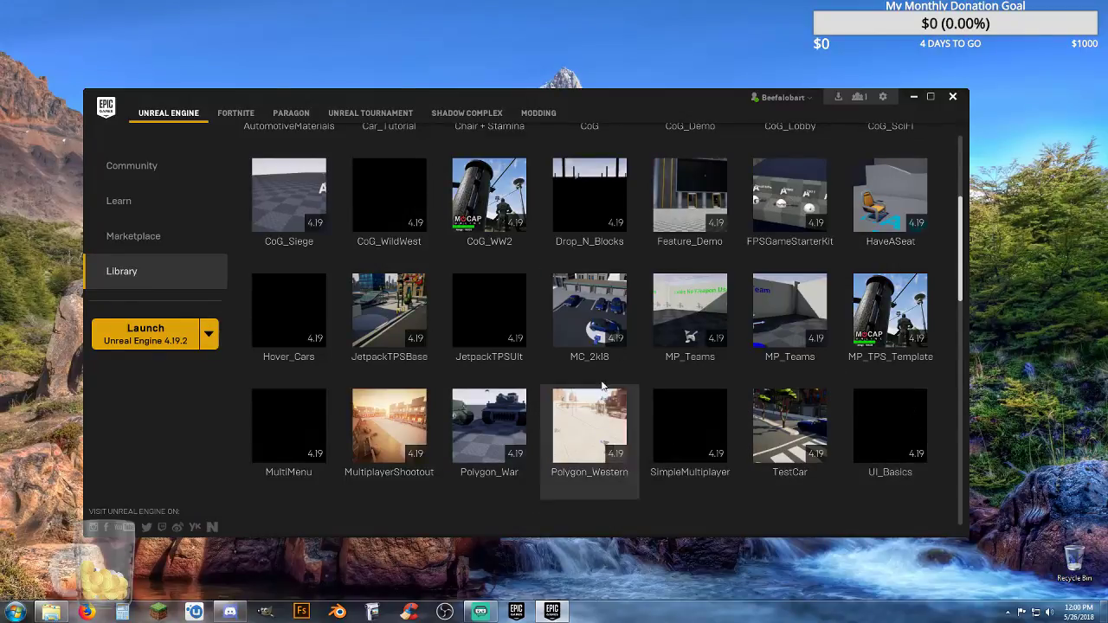
pyautogui.scroll(3, 586, 362)
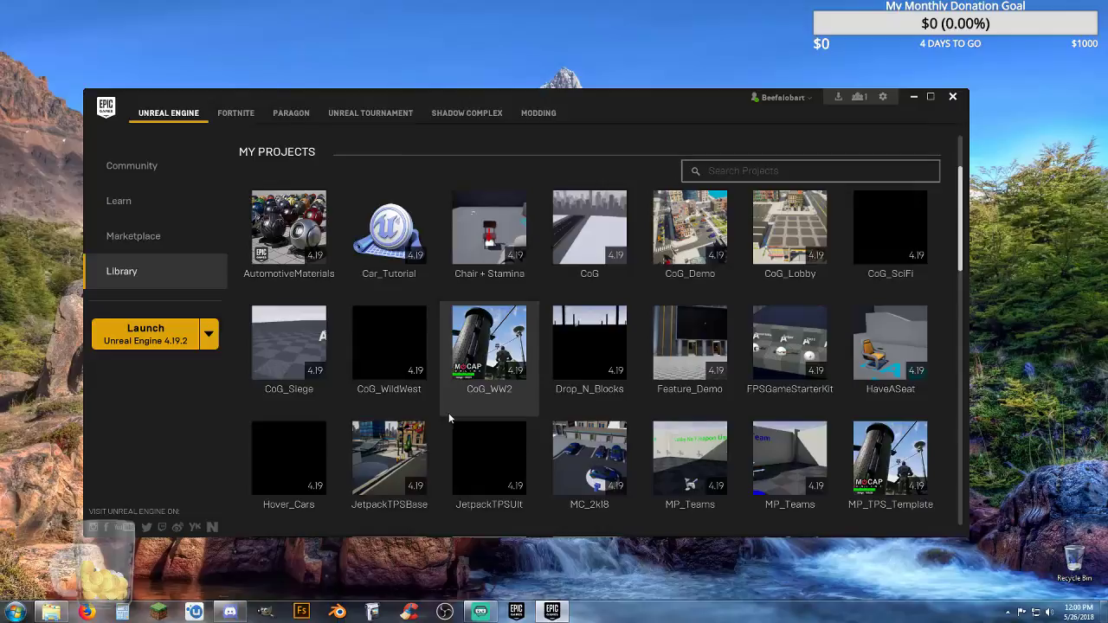
pyautogui.doubleClick(387, 230)
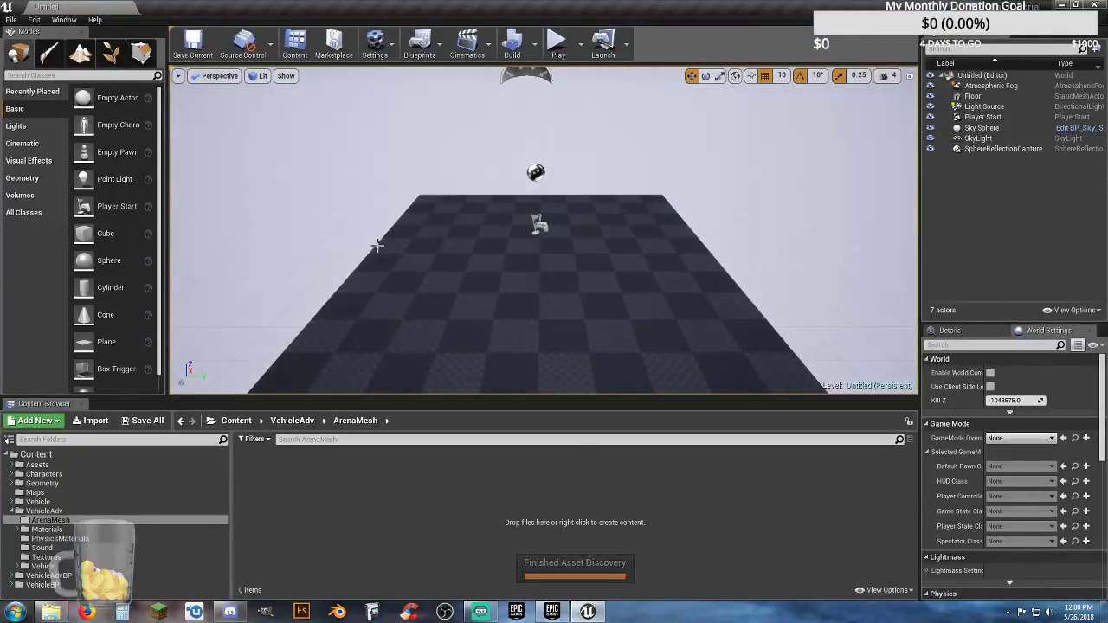
pyautogui.click(69, 575)
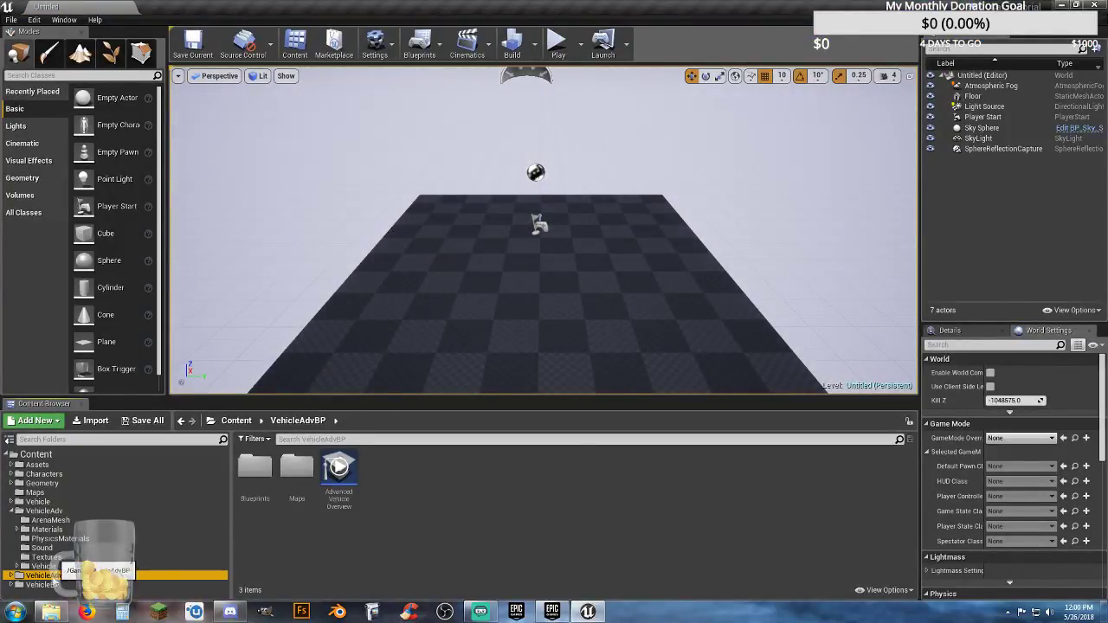
# Look into VehicleAdvBP's Blueprints folder and VehicleAdv's Textures folder, and show the engine audio assets in VehicleAdv's Sound folder
pyautogui.click(10, 575)
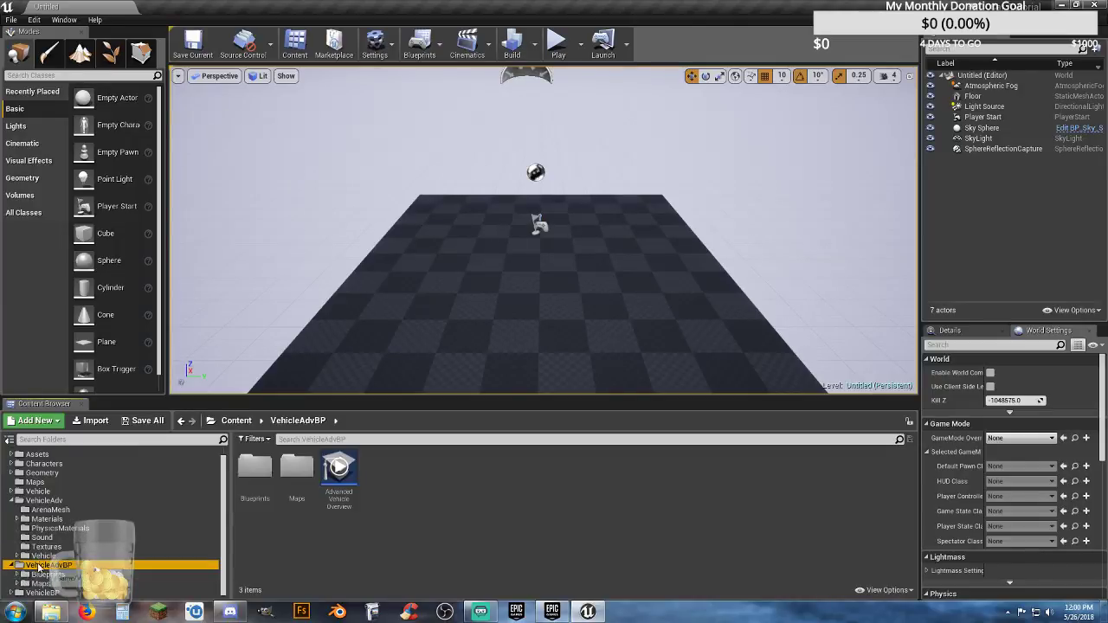
pyautogui.click(40, 575)
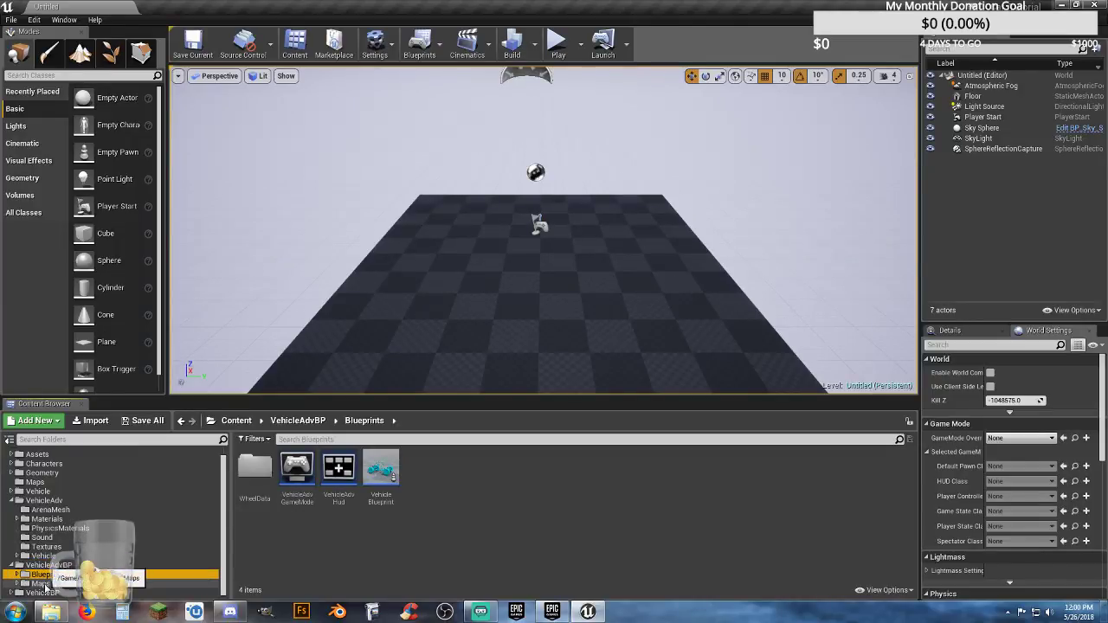
pyautogui.click(72, 568)
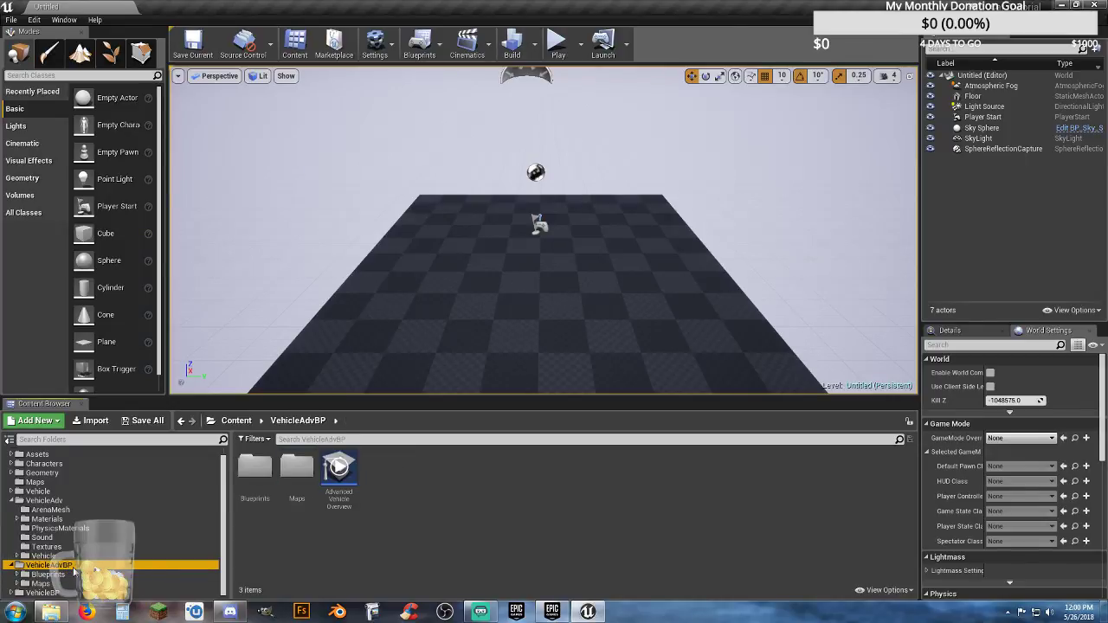
pyautogui.click(57, 546)
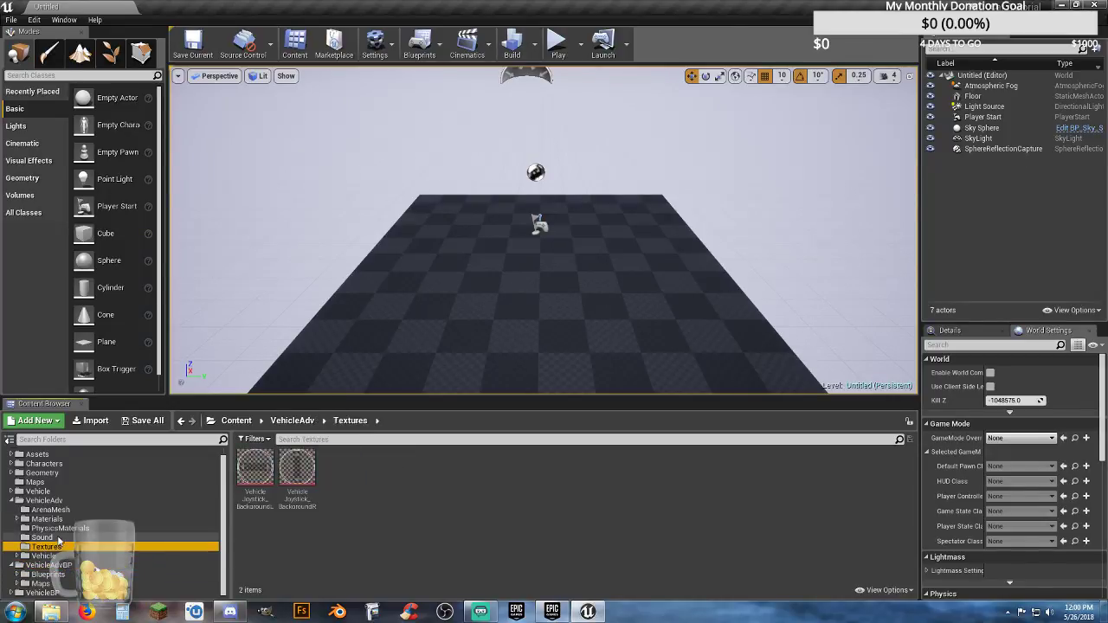
pyautogui.click(44, 537)
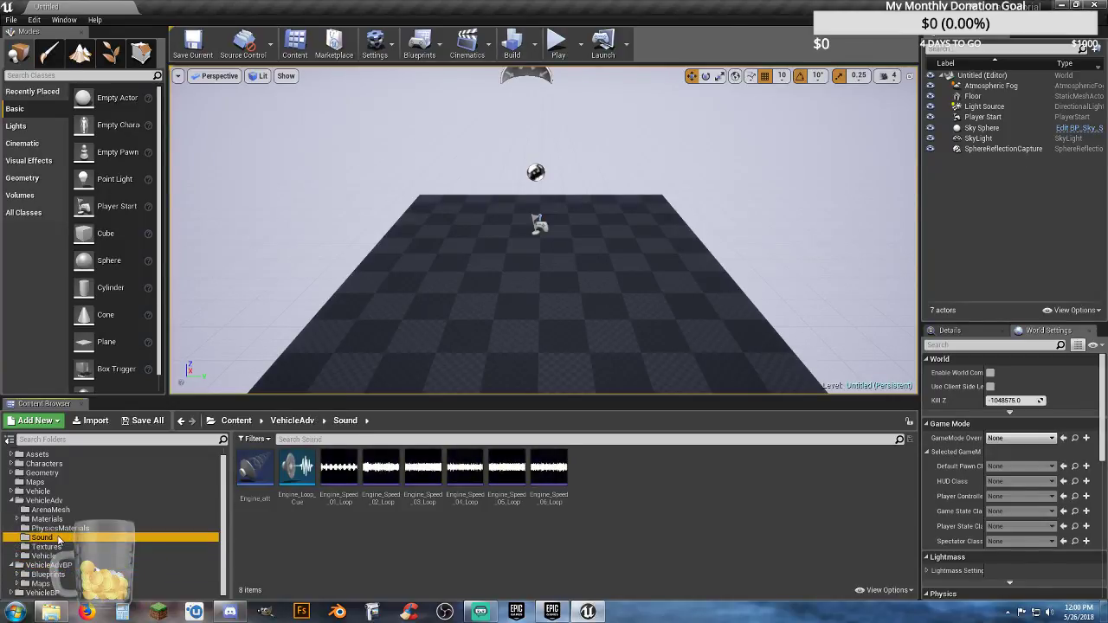
# Copy all the engine sound assets, from Engine_att to Engine_Speed_06_Loop, from VehicleAdv's Sound folder into Assets/Audio/EngineSounds
pyautogui.click(255, 471)
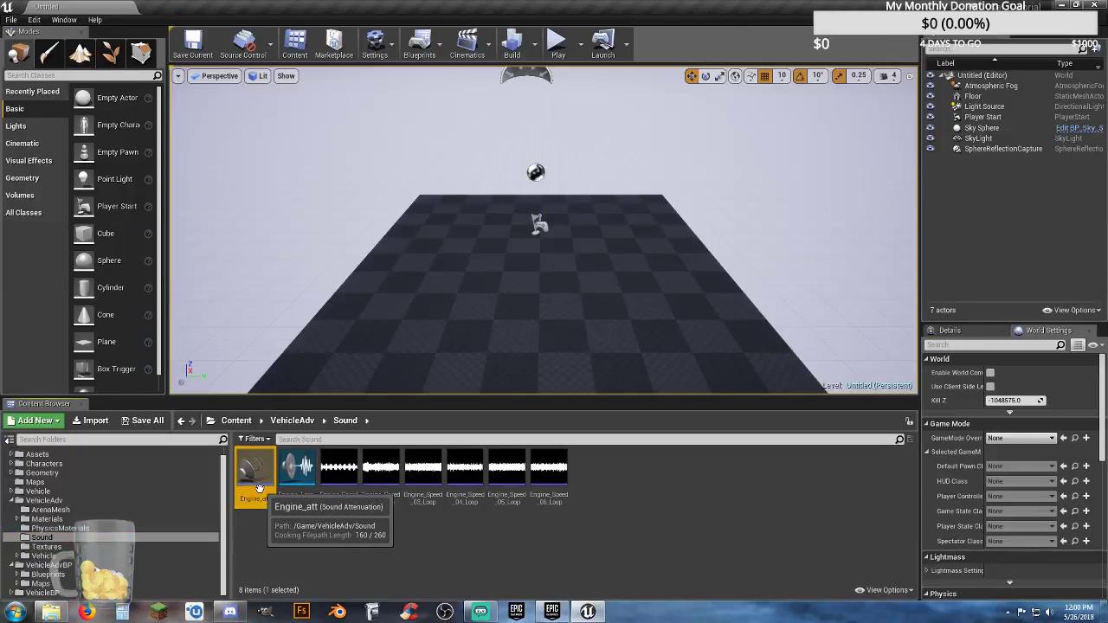
pyautogui.keyDown('shift'); pyautogui.click(562, 497); pyautogui.keyUp('shift')
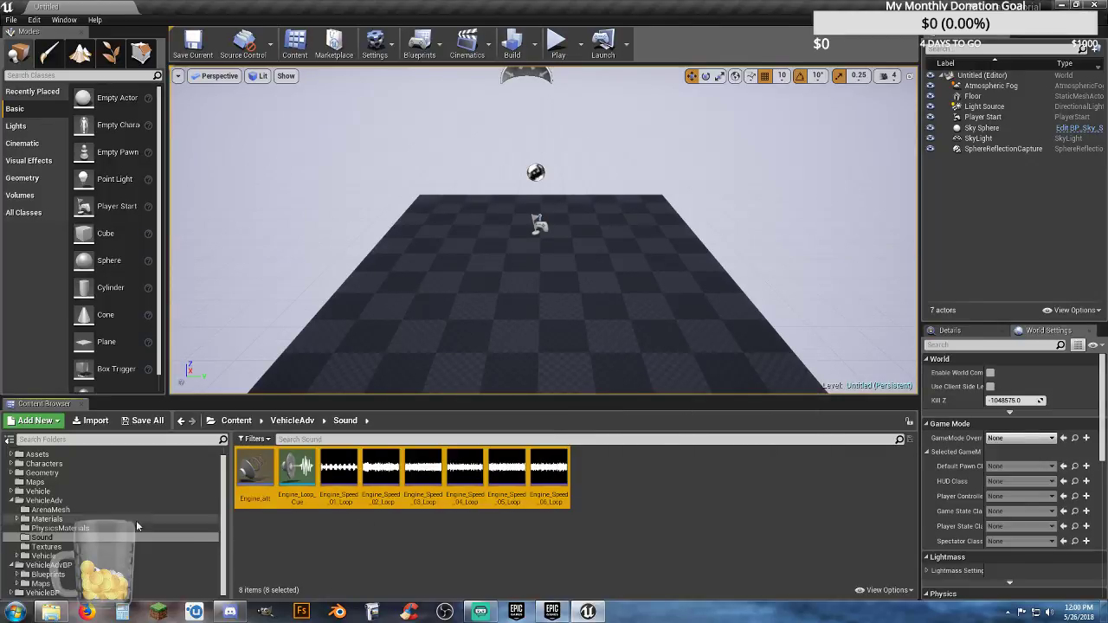
pyautogui.click(11, 454)
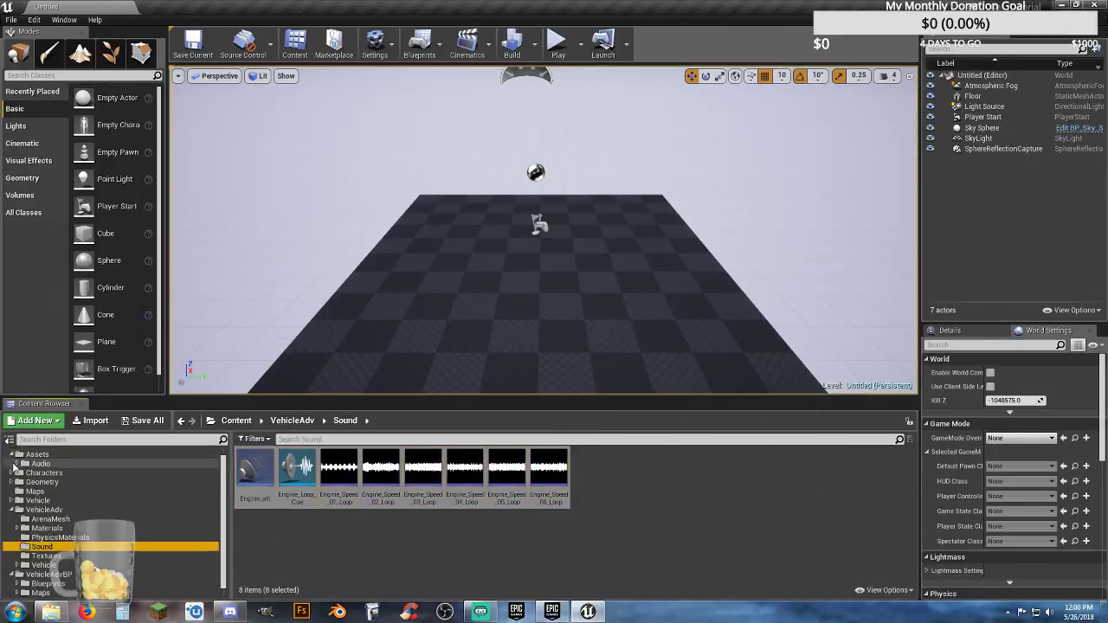
pyautogui.click(18, 464)
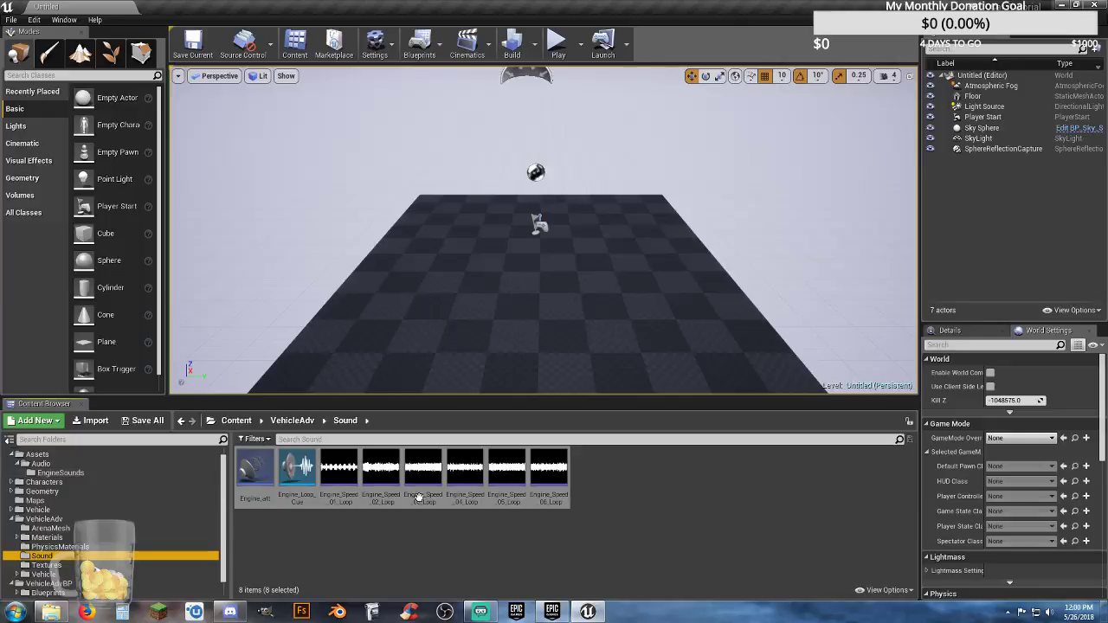
pyautogui.moveTo(281, 482); pyautogui.dragTo(94, 479)
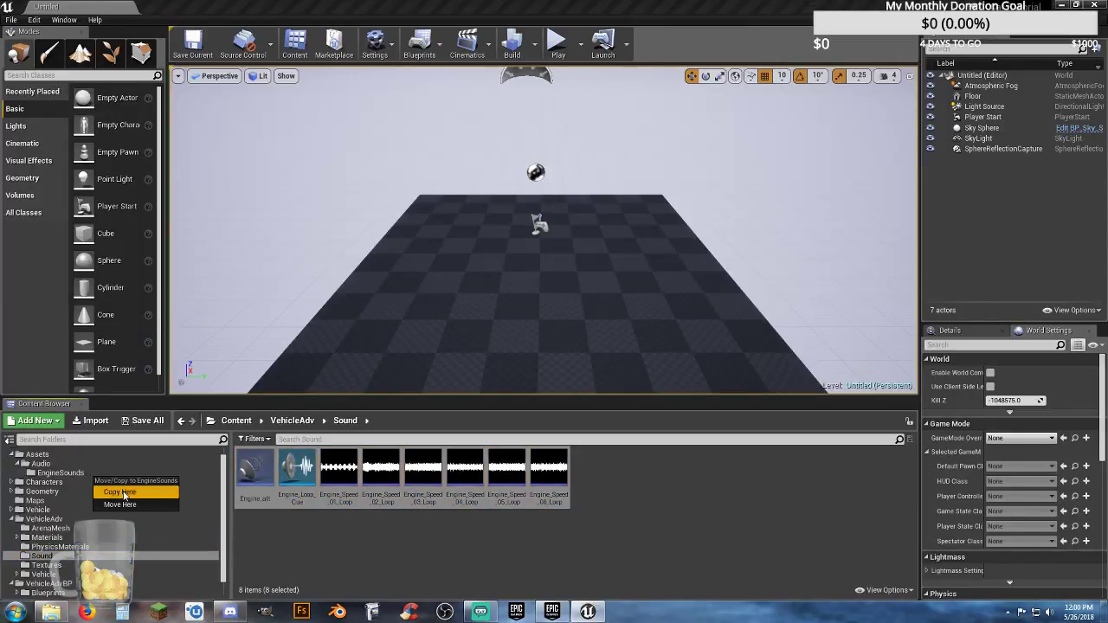
pyautogui.click(123, 493)
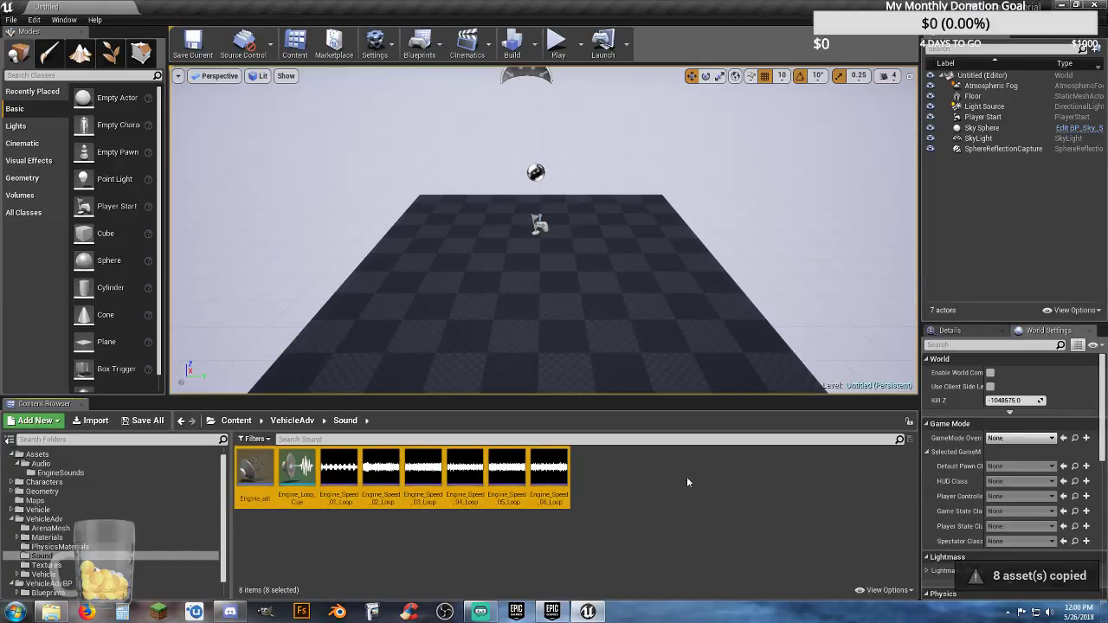
pyautogui.click(665, 504)
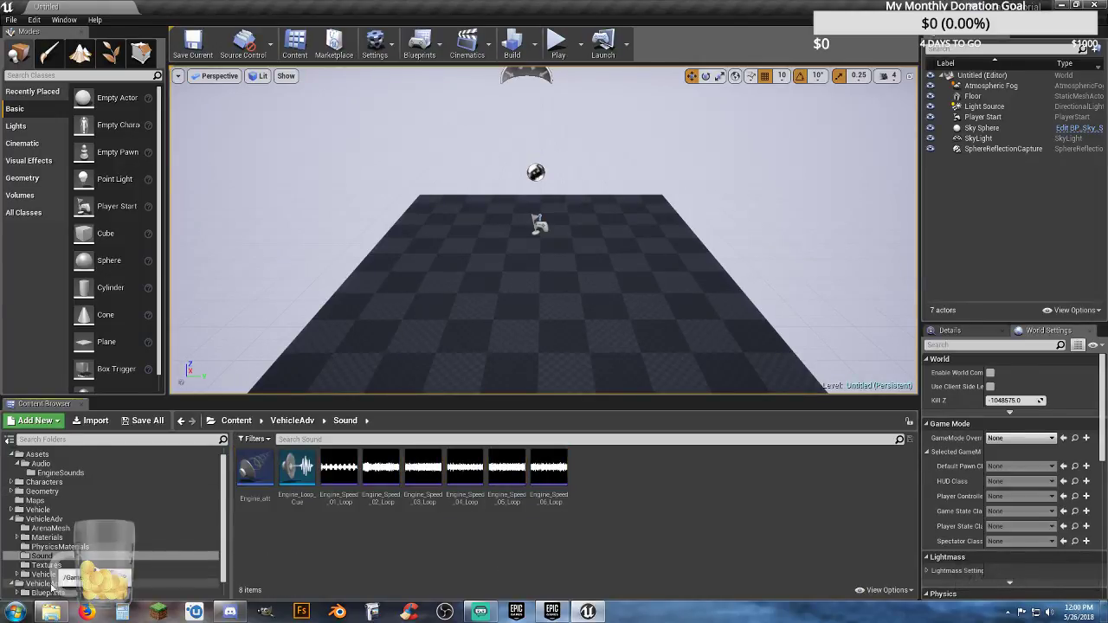
# Look through VehicleAdv's ArenaMesh, Materials, MaterialInstances, PhysicsMaterials, Sound, Textures and Vehicle subfolders, and collapse the VehicleAdv folder
pyautogui.scroll(-1, 52, 585)
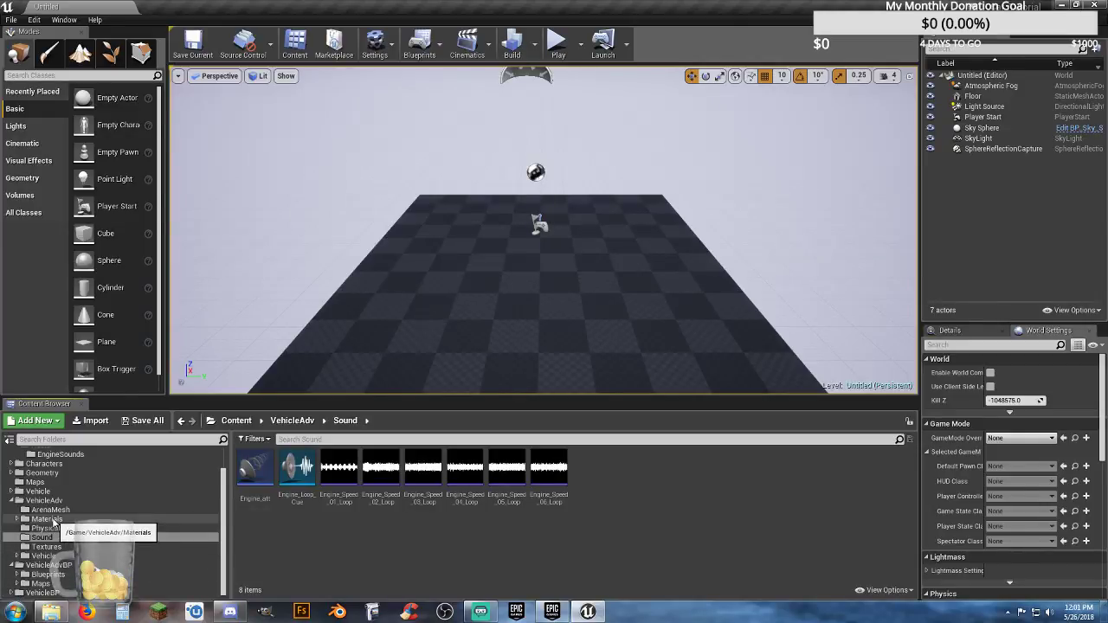
pyautogui.click(51, 510)
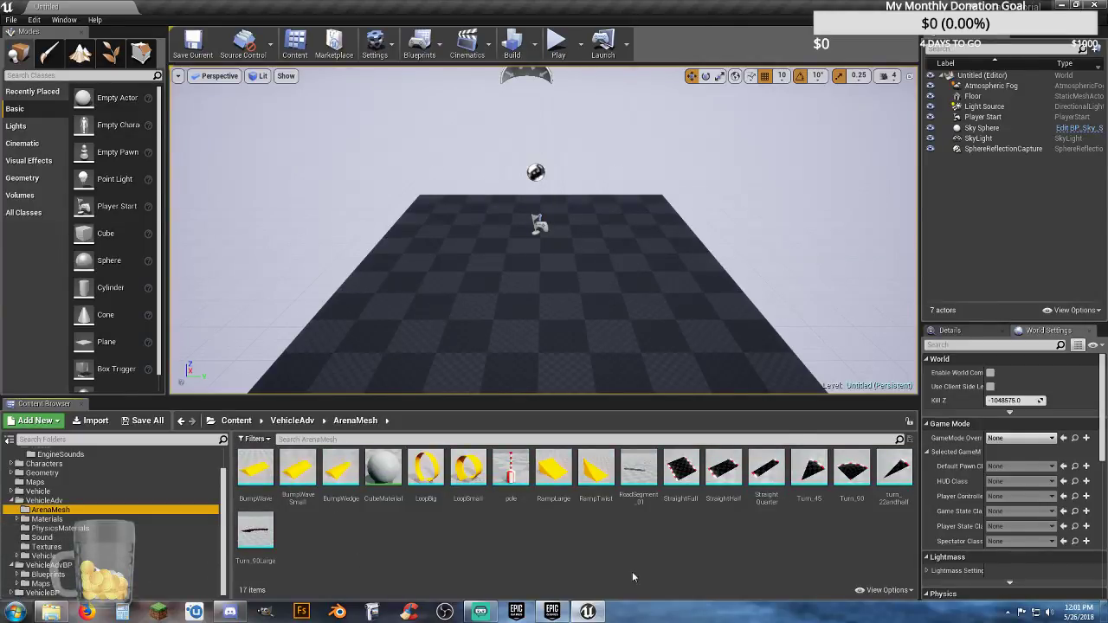
pyautogui.click(16, 520)
pyautogui.click(54, 528)
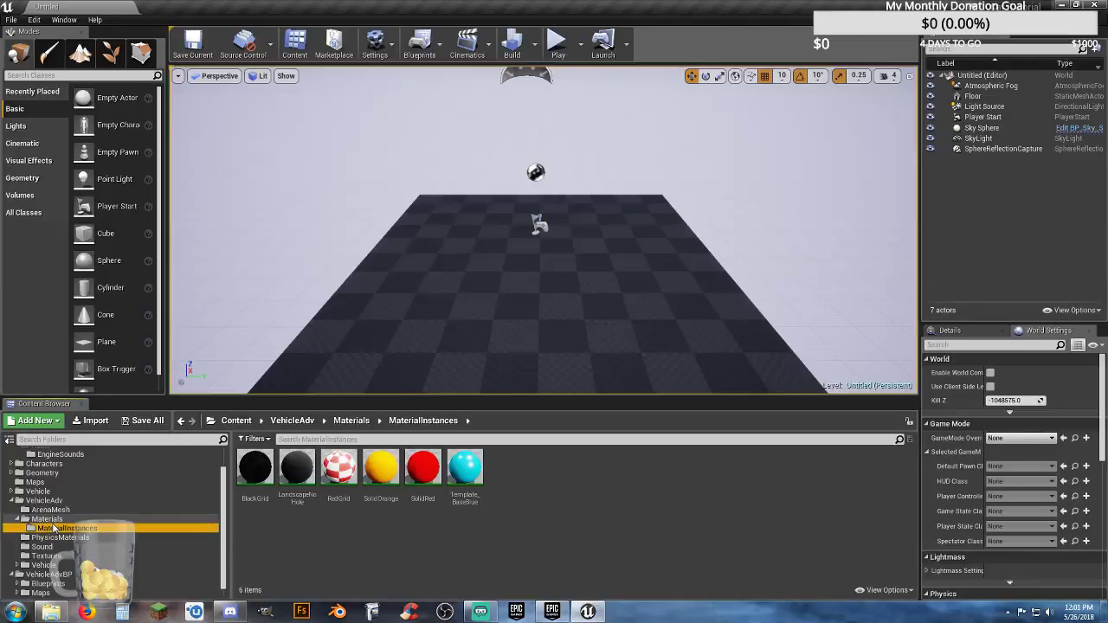
pyautogui.click(45, 519)
pyautogui.click(38, 539)
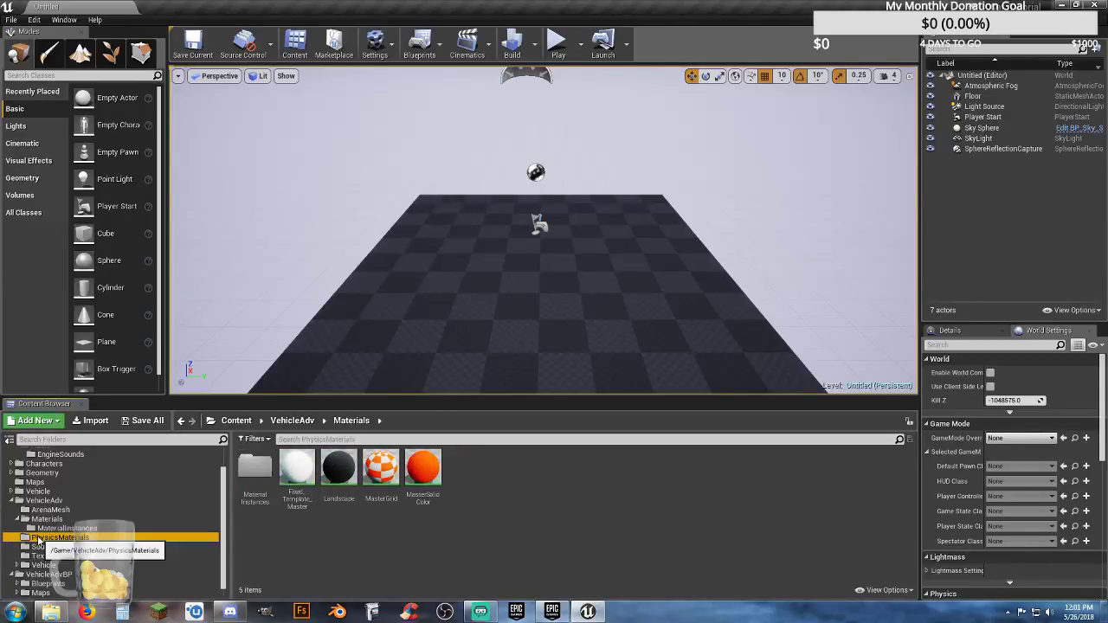
pyautogui.click(42, 546)
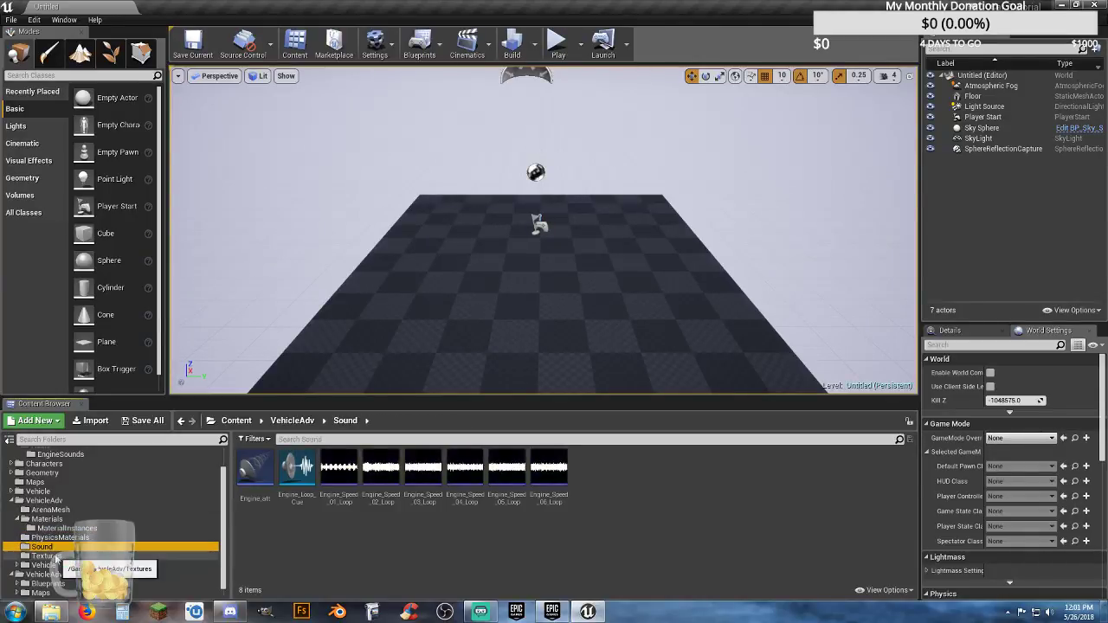
pyautogui.click(52, 556)
pyautogui.click(41, 565)
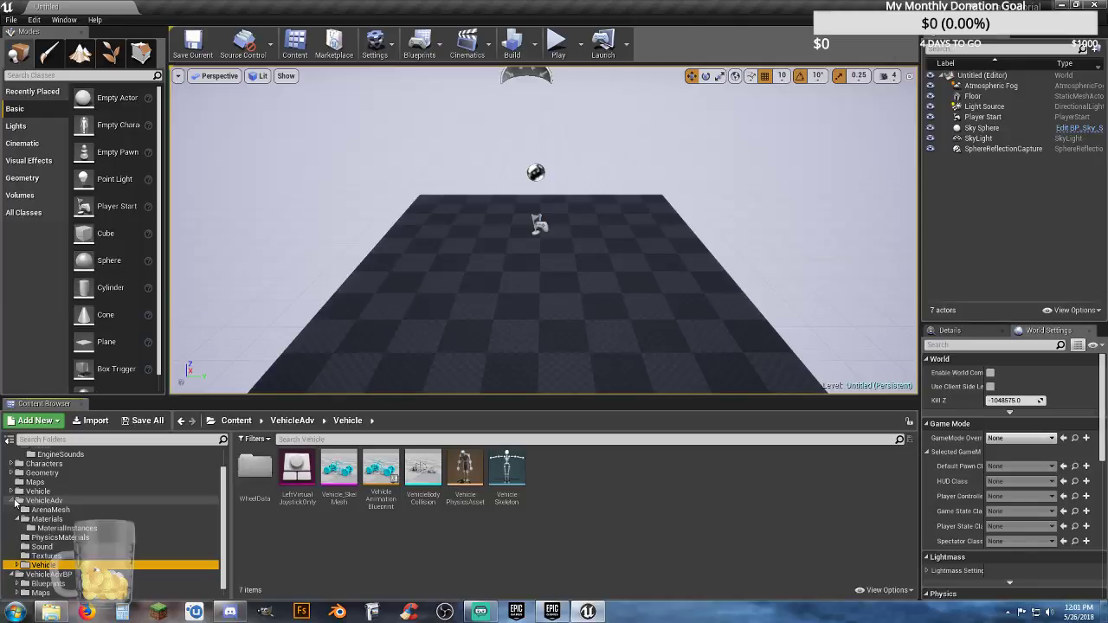
pyautogui.click(13, 502)
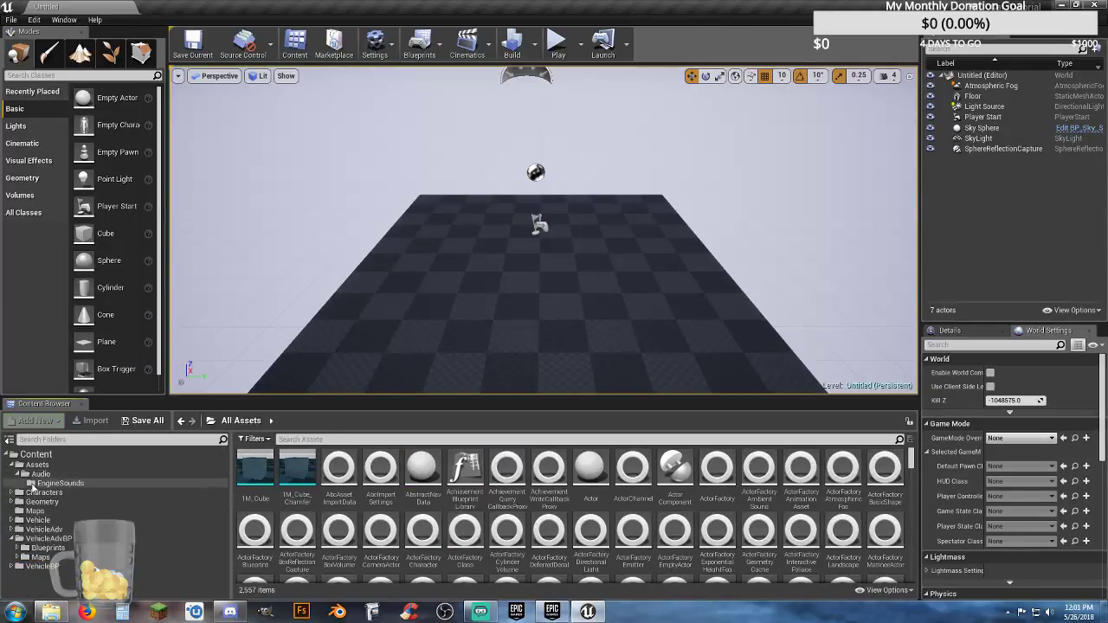
# Show the copied sounds in the EngineSounds folder and save all unsaved assets
pyautogui.click(59, 483)
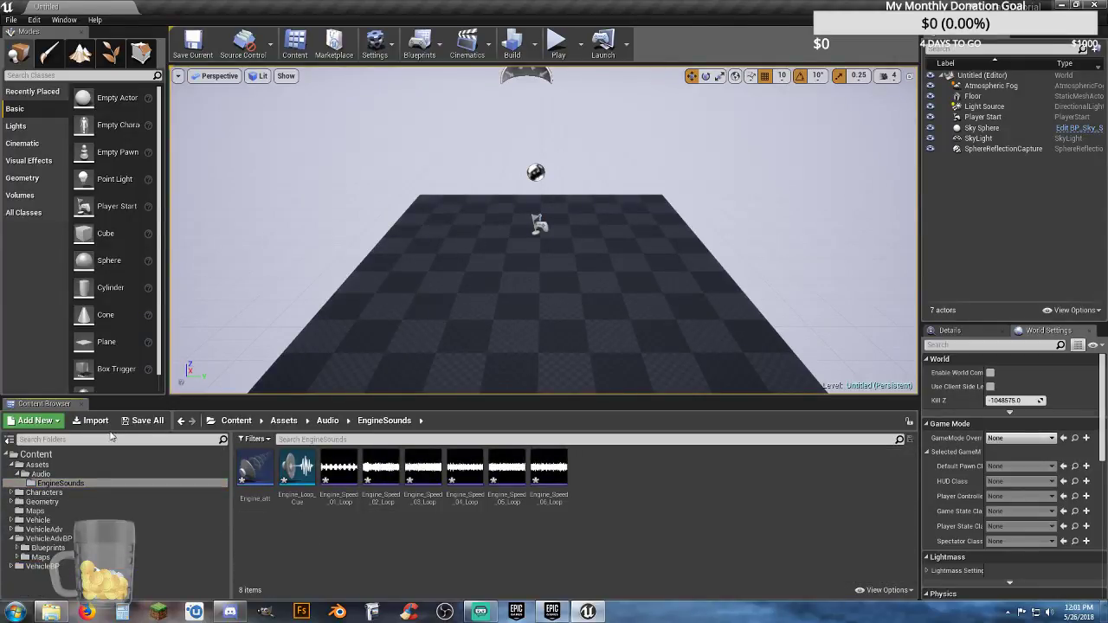
pyautogui.click(162, 423)
pyautogui.click(658, 412)
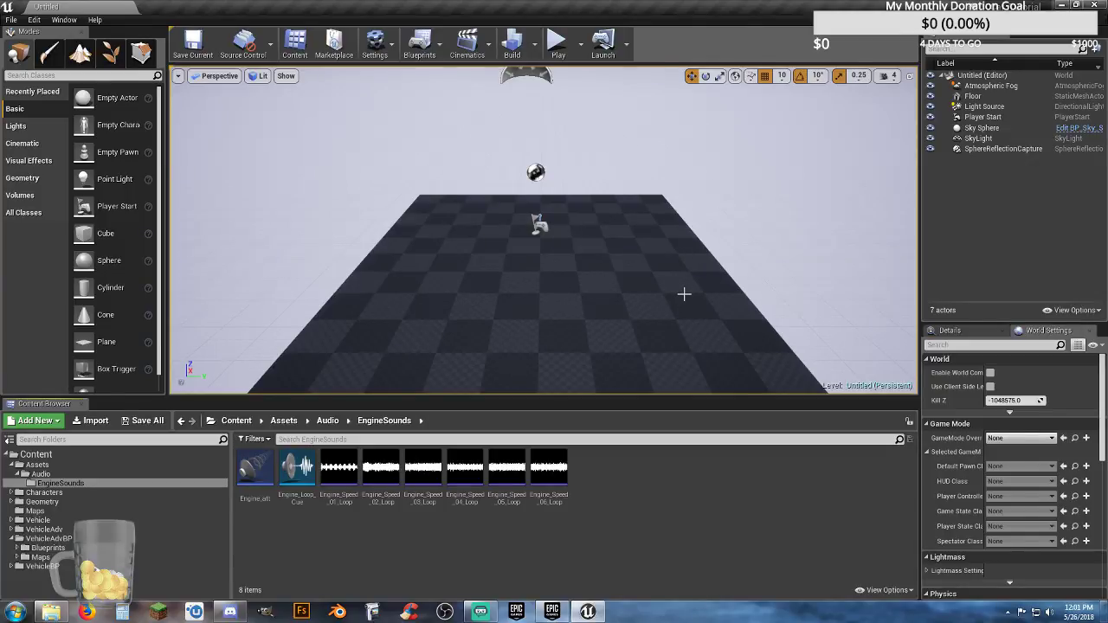
# Open the TestMap level from the Maps folder
pyautogui.click(39, 512)
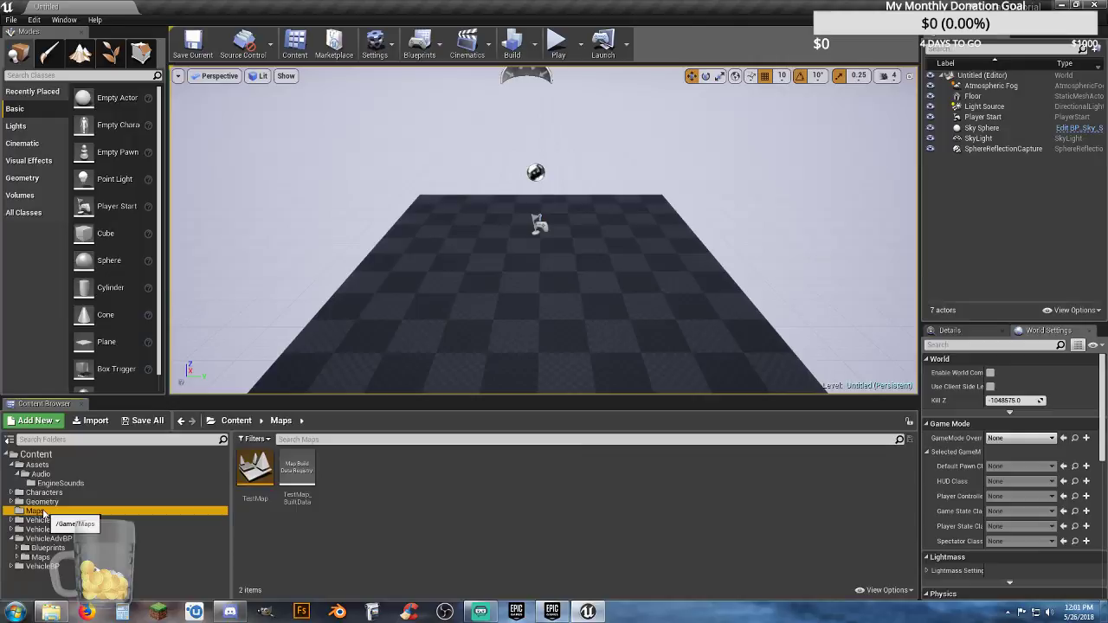
pyautogui.doubleClick(257, 480)
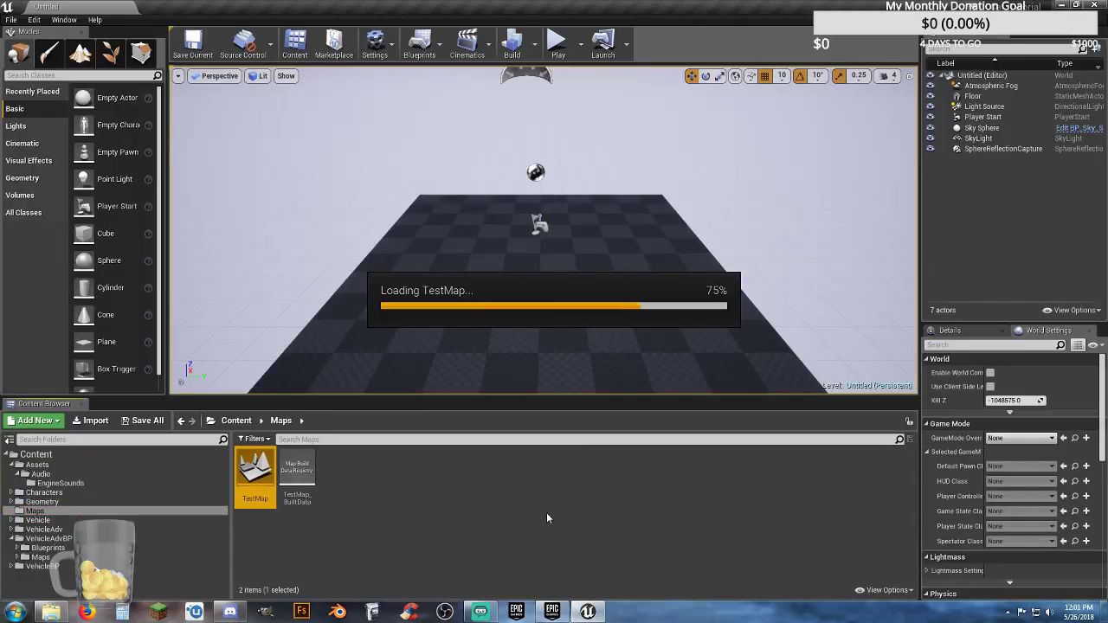
pyautogui.moveTo(554, 326); pyautogui.dragTo(361, 75)
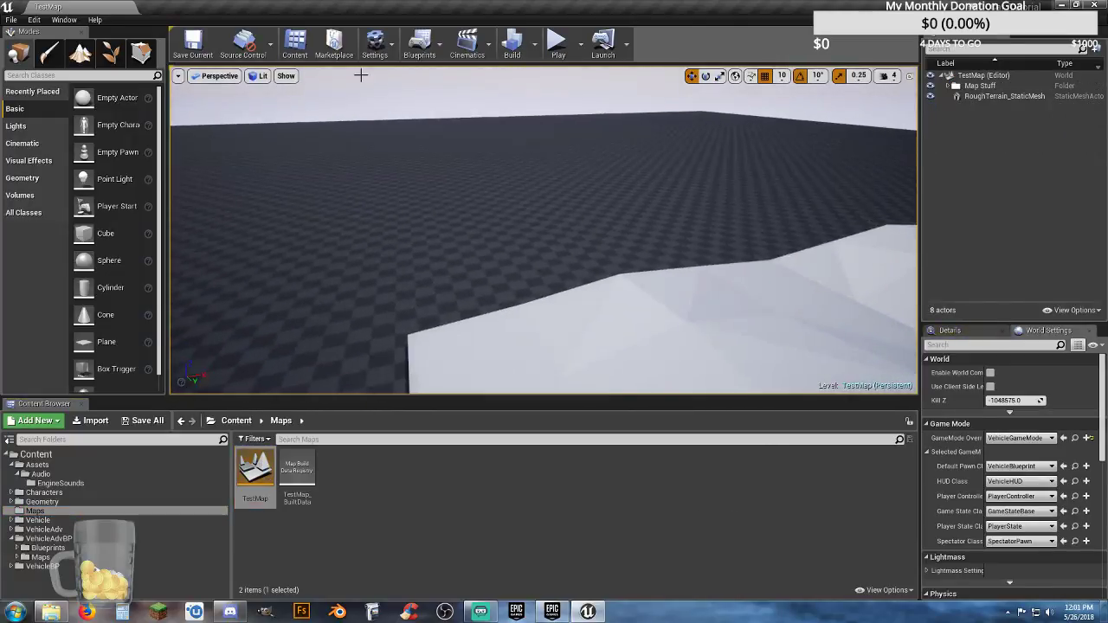
# Set both the Editor Startup Map and the Game Default Map to TestMap in the project's Maps & Modes settings, and close the settings
pyautogui.click(33, 20)
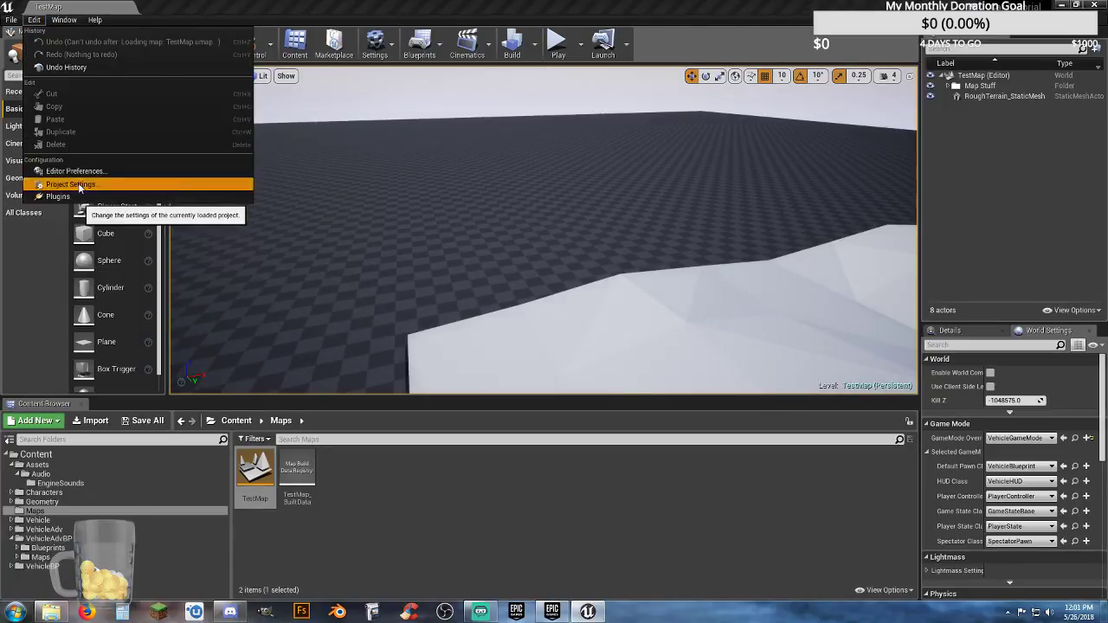
pyautogui.click(78, 185)
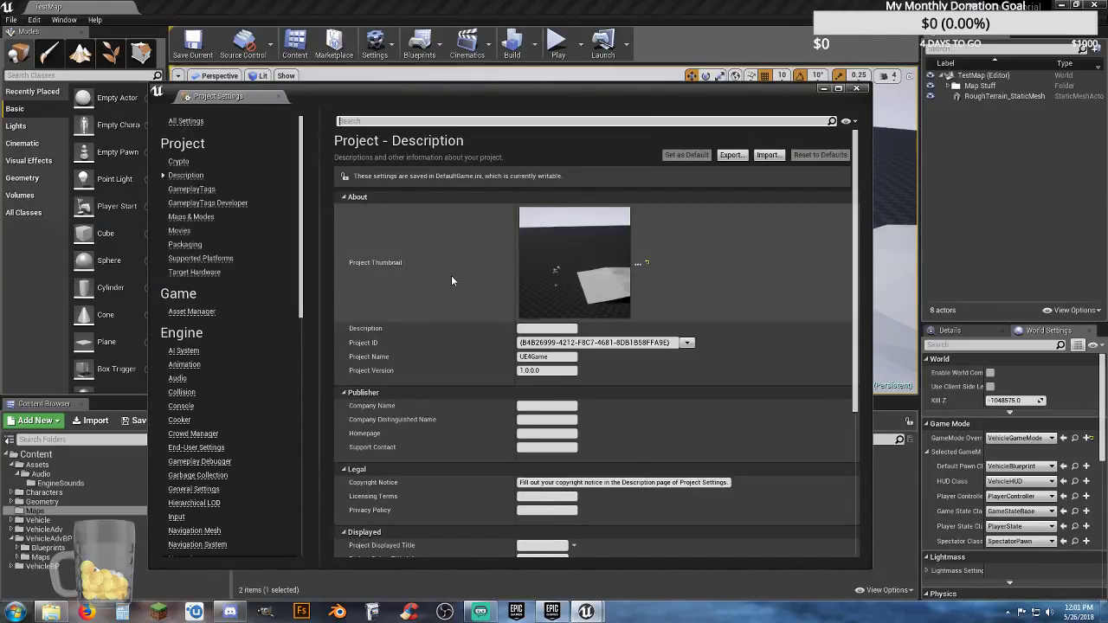
pyautogui.click(194, 217)
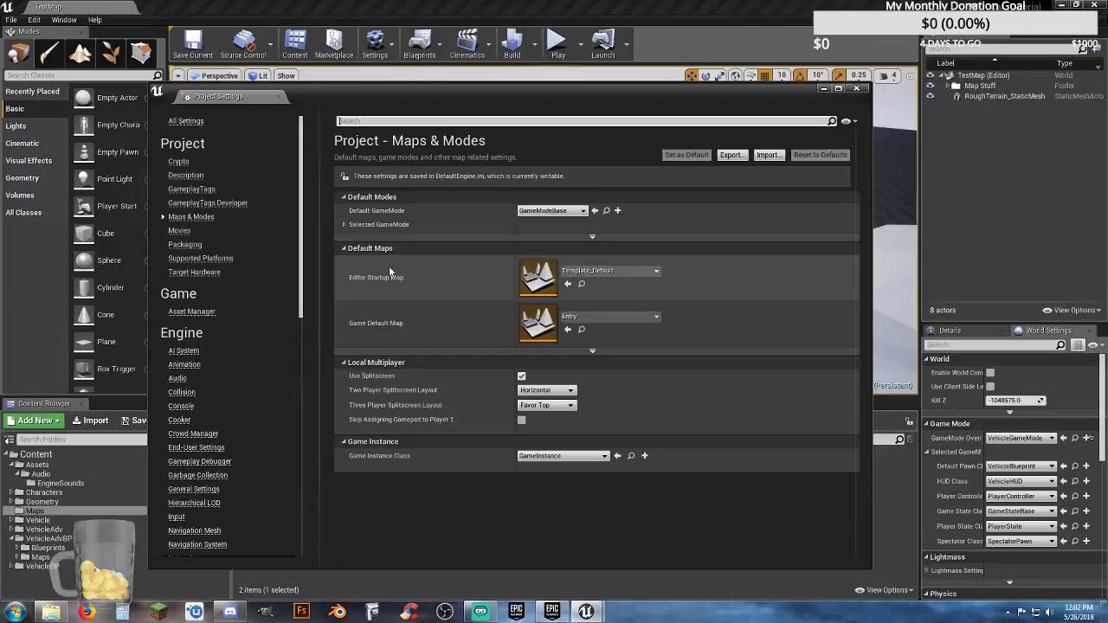
pyautogui.click(658, 271)
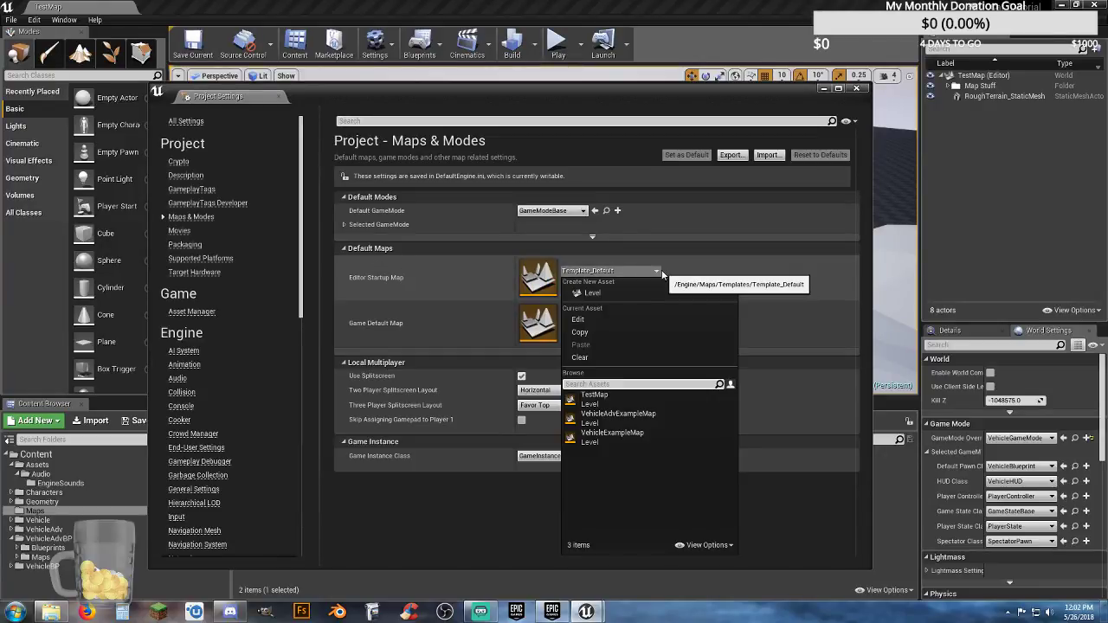
pyautogui.click(607, 401)
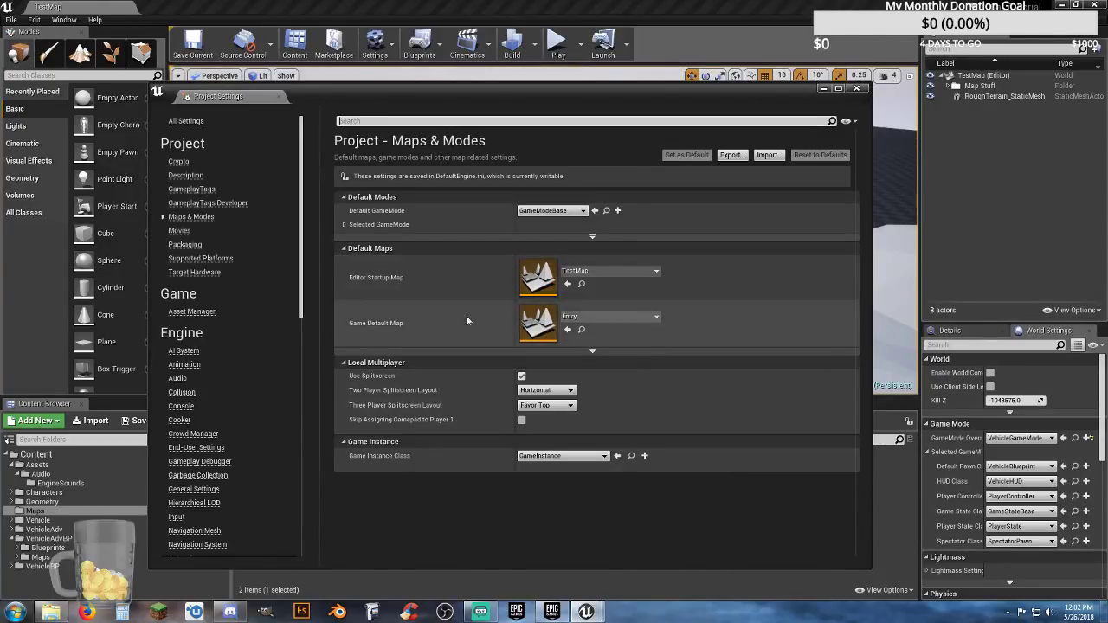
pyautogui.click(656, 316)
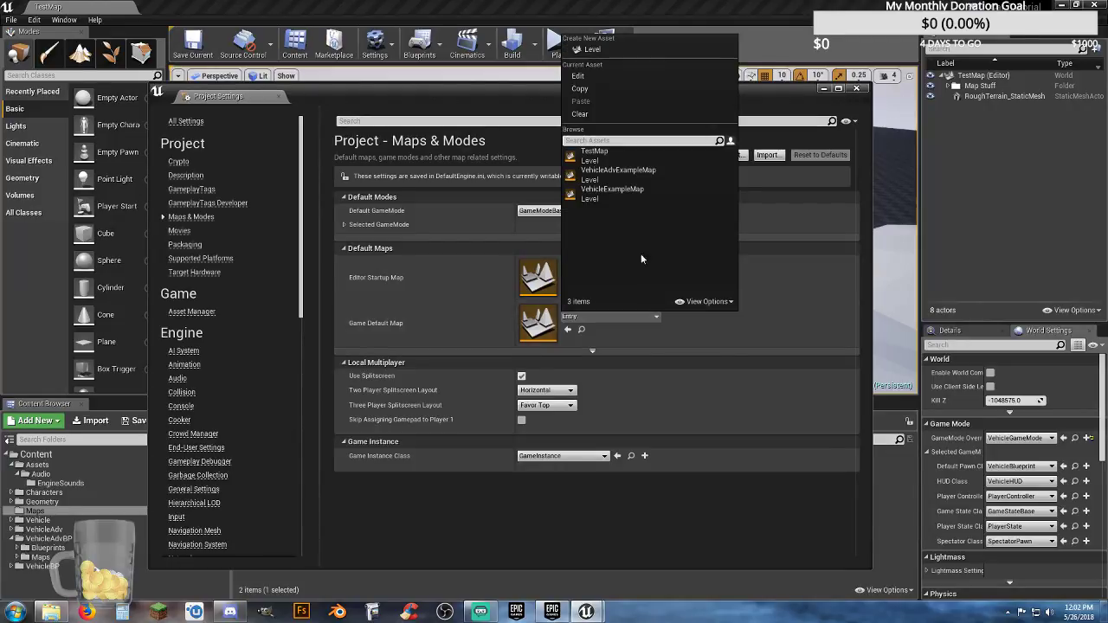
pyautogui.click(612, 156)
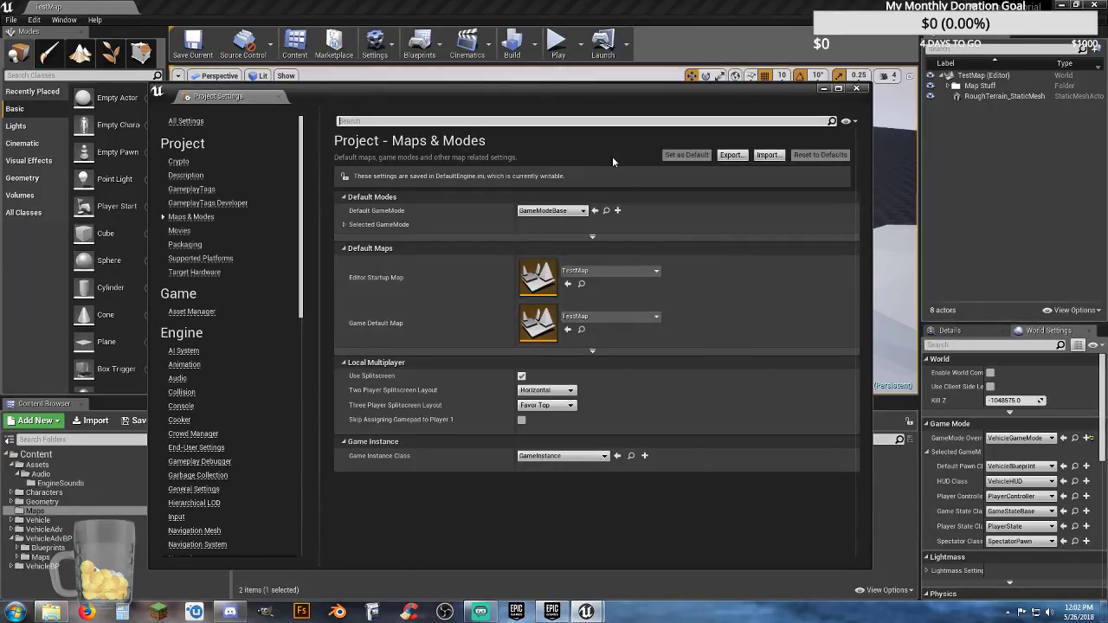
pyautogui.click(857, 89)
pyautogui.click(425, 482)
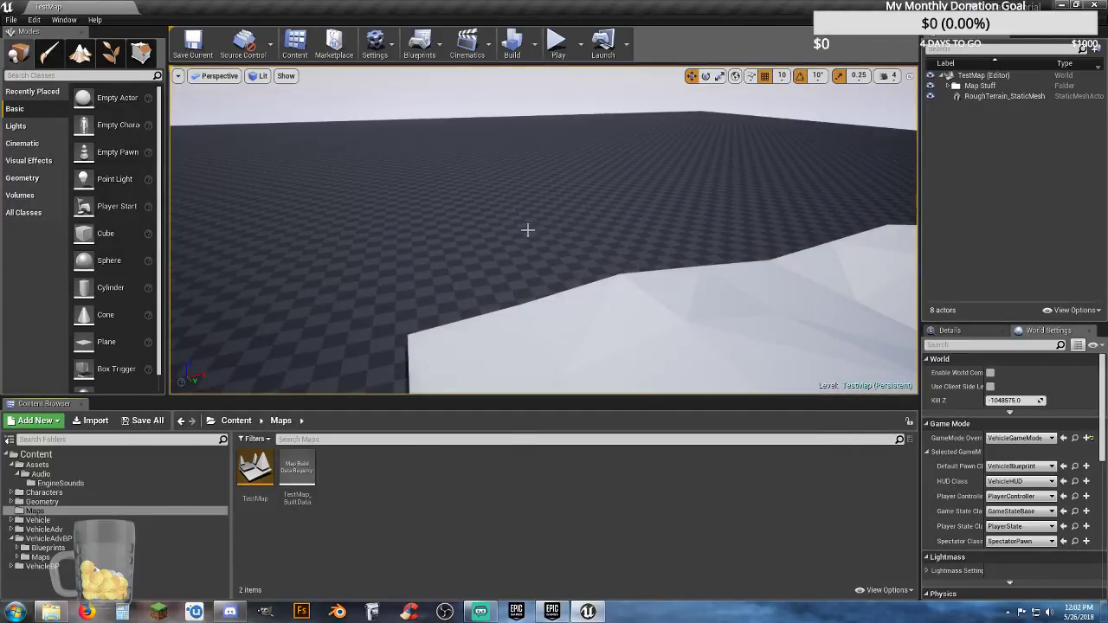
# Play TestMap in the editor, drive the default buggy over the rough terrain and onto the flat ground, and end the session
pyautogui.moveTo(527, 229); pyautogui.dragTo(508, 104, button='right')
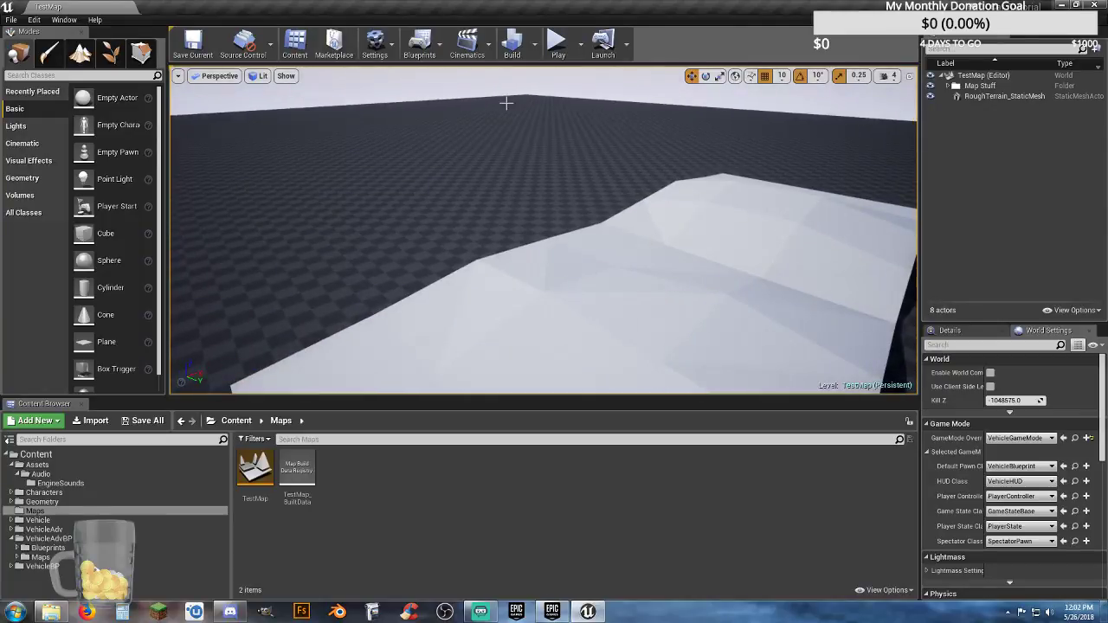
pyautogui.click(556, 43)
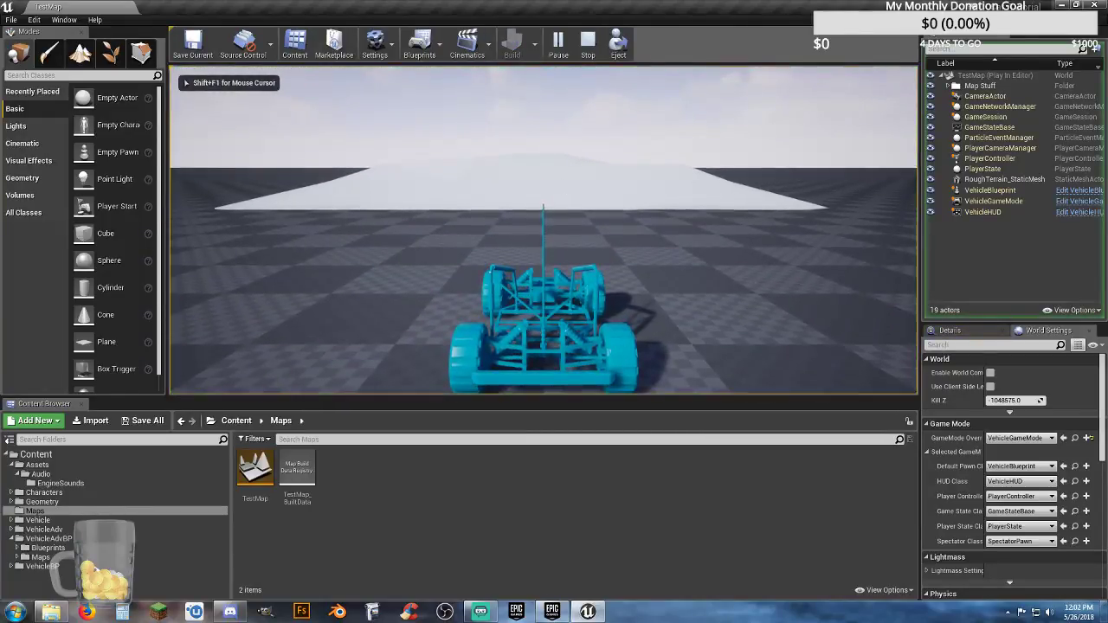
pyautogui.press('w')
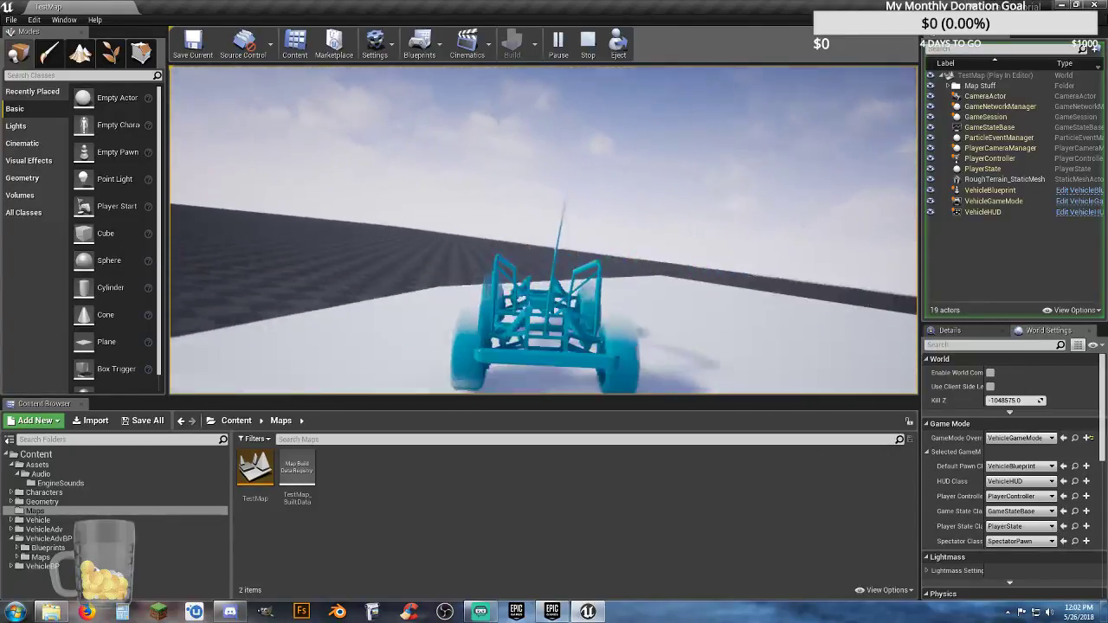
pyautogui.press('a')
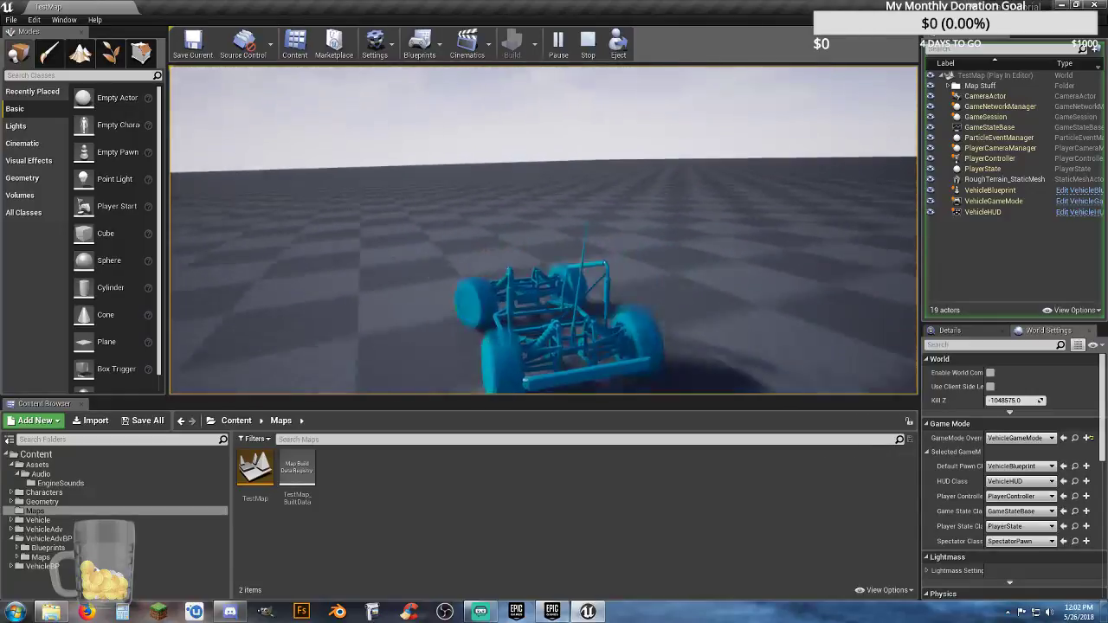
pyautogui.press('Escape')
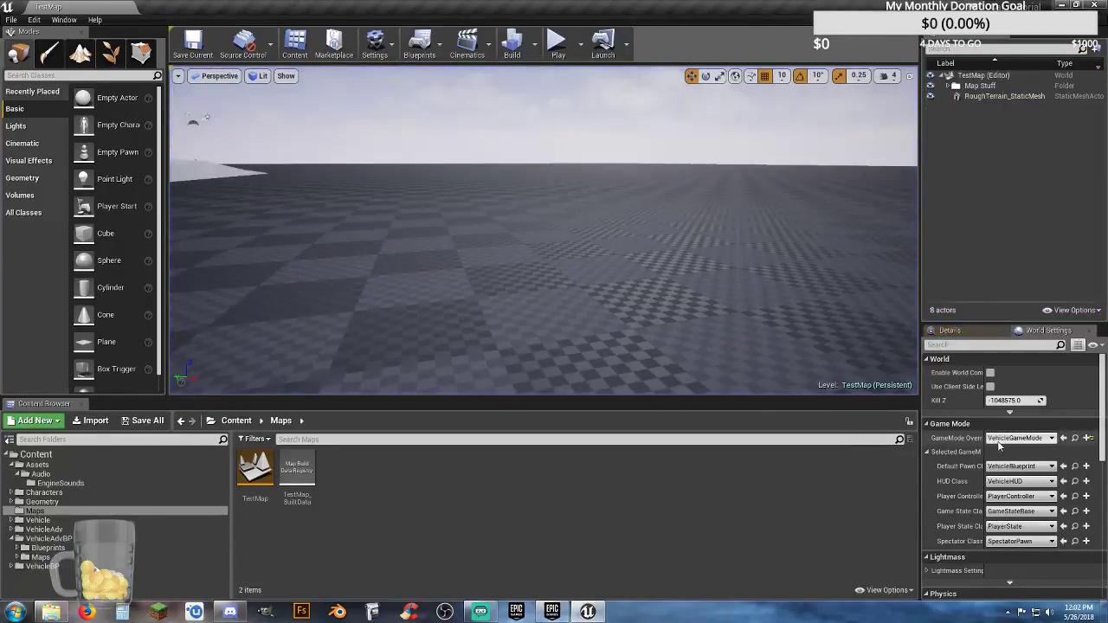
# Set the level's Default Pawn Class to MyCar and test-drive the car over the rough terrain in a play session
pyautogui.click(1014, 468)
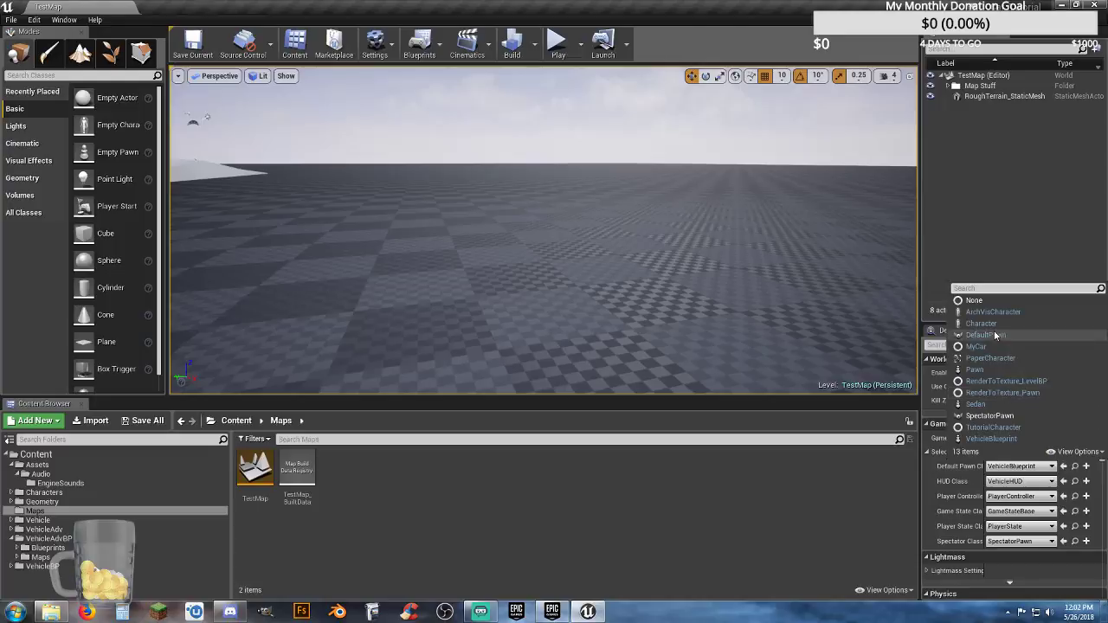
pyautogui.click(989, 348)
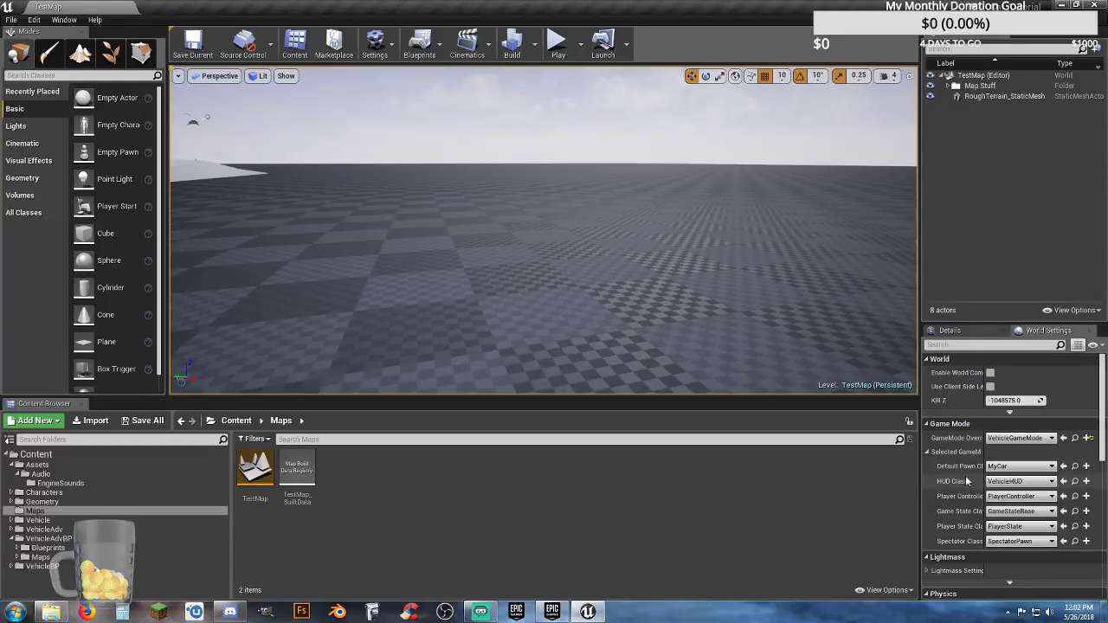
pyautogui.click(558, 41)
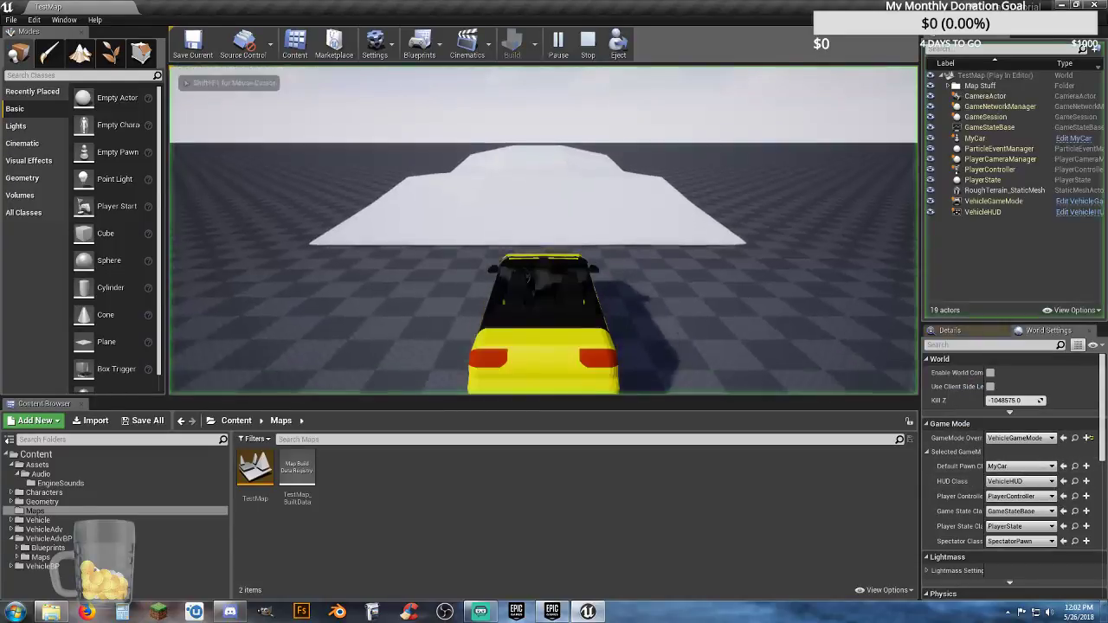
pyautogui.press('w')
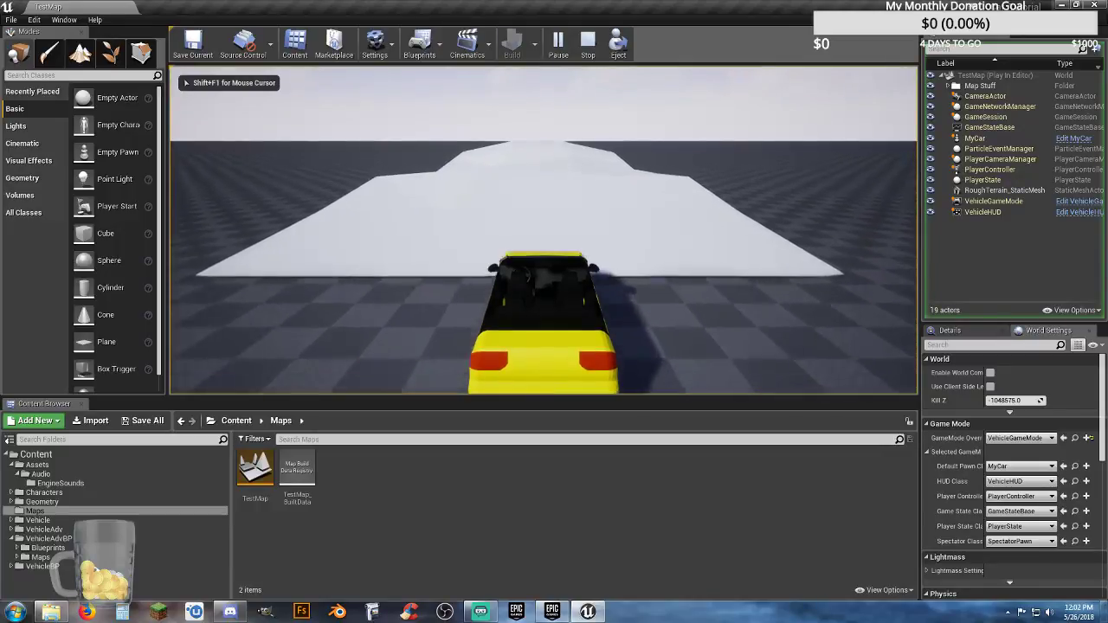
pyautogui.press('w')
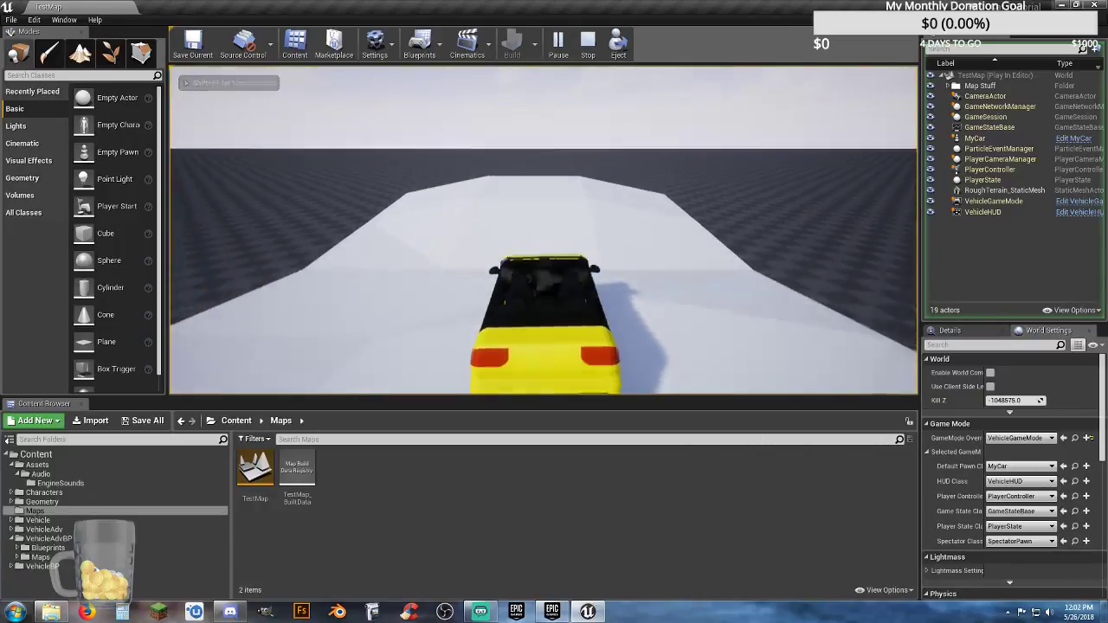
pyautogui.press('w')
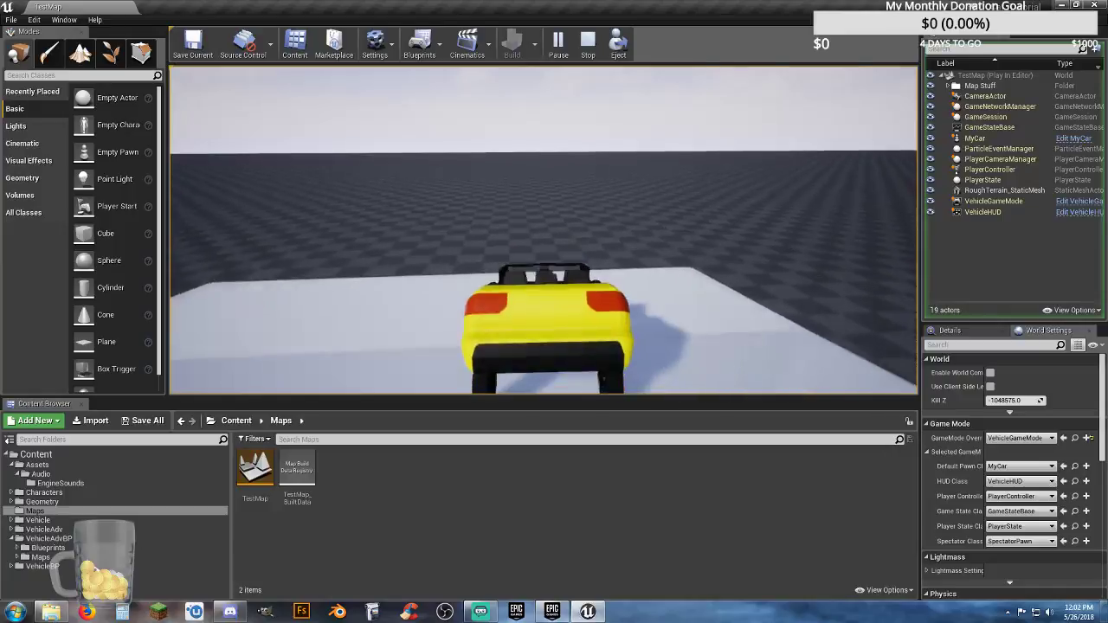
pyautogui.press('s')
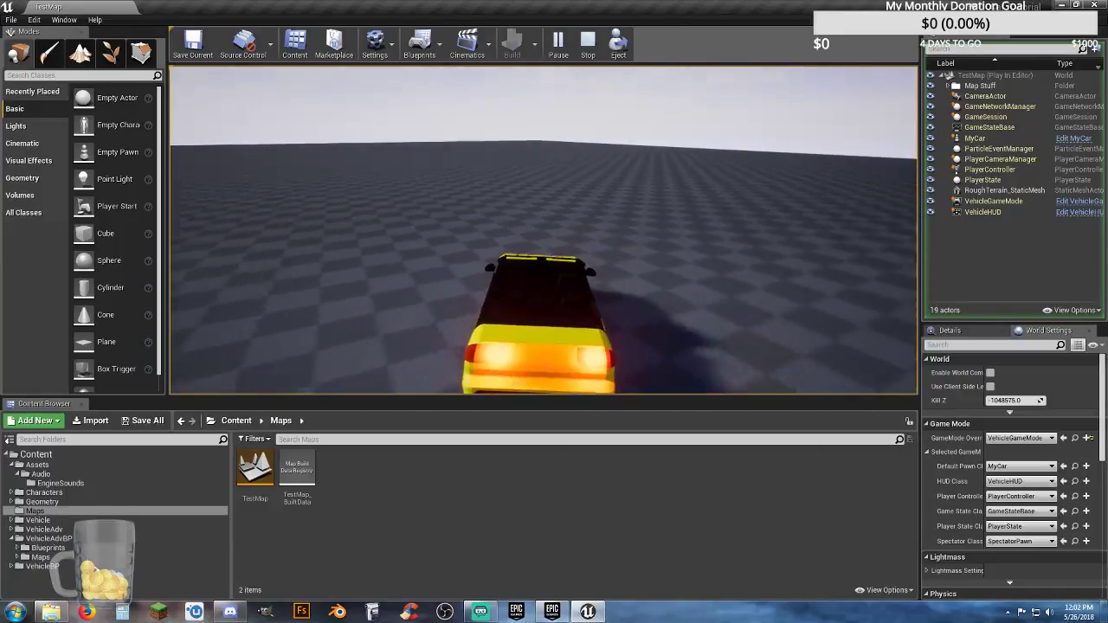
pyautogui.press('Escape')
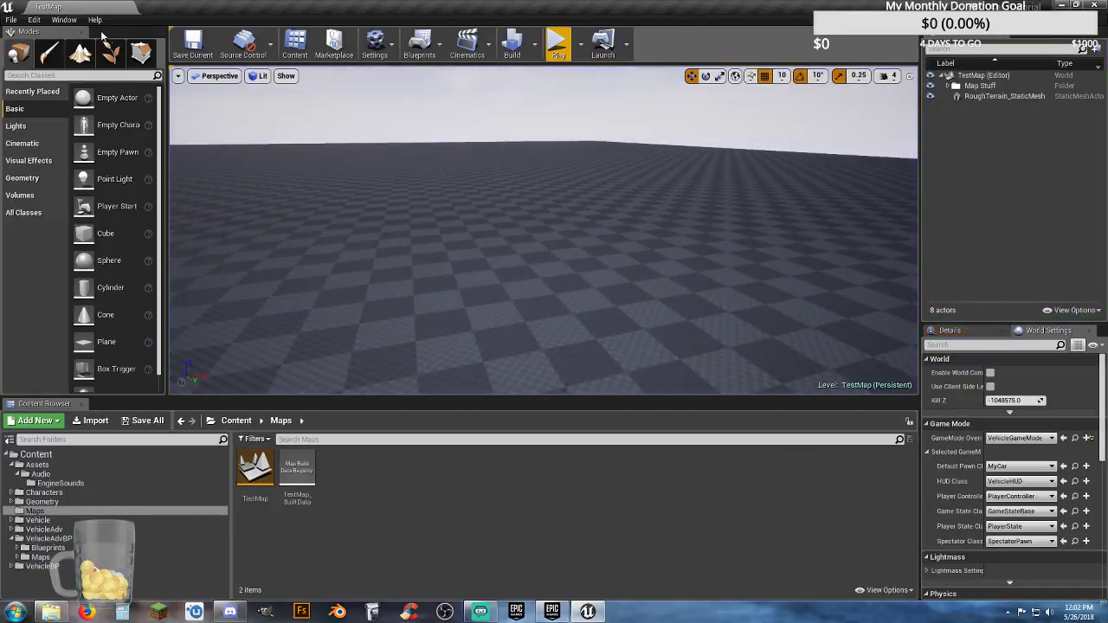
# Set the project's Default GameMode to VehicleGameMode under Maps & Modes, check its selected classes, and close the settings
pyautogui.click(34, 19)
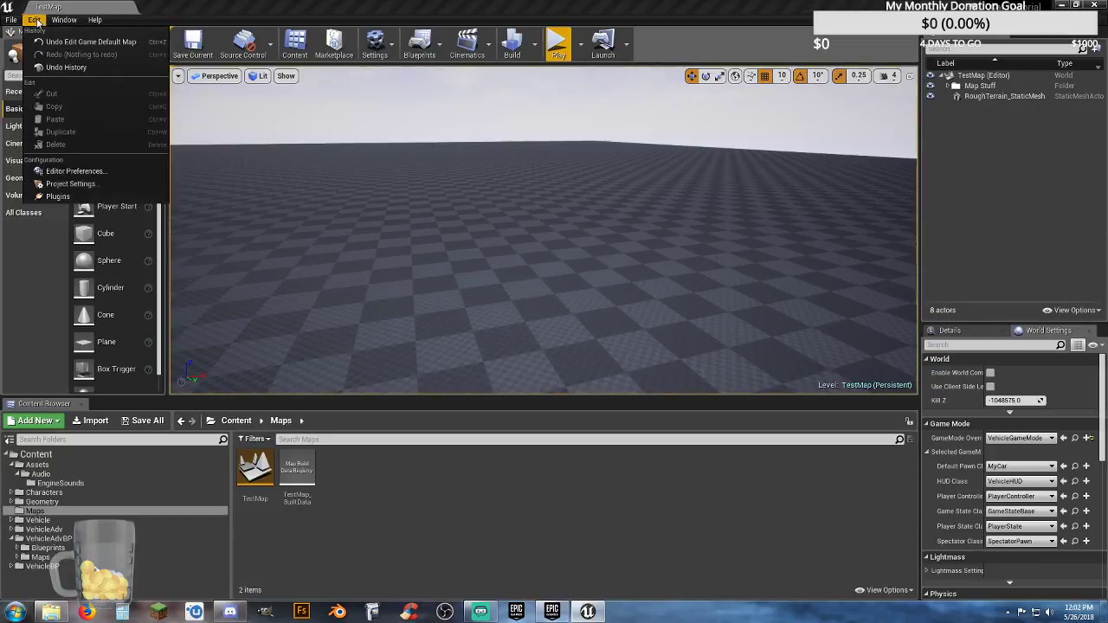
pyautogui.click(79, 185)
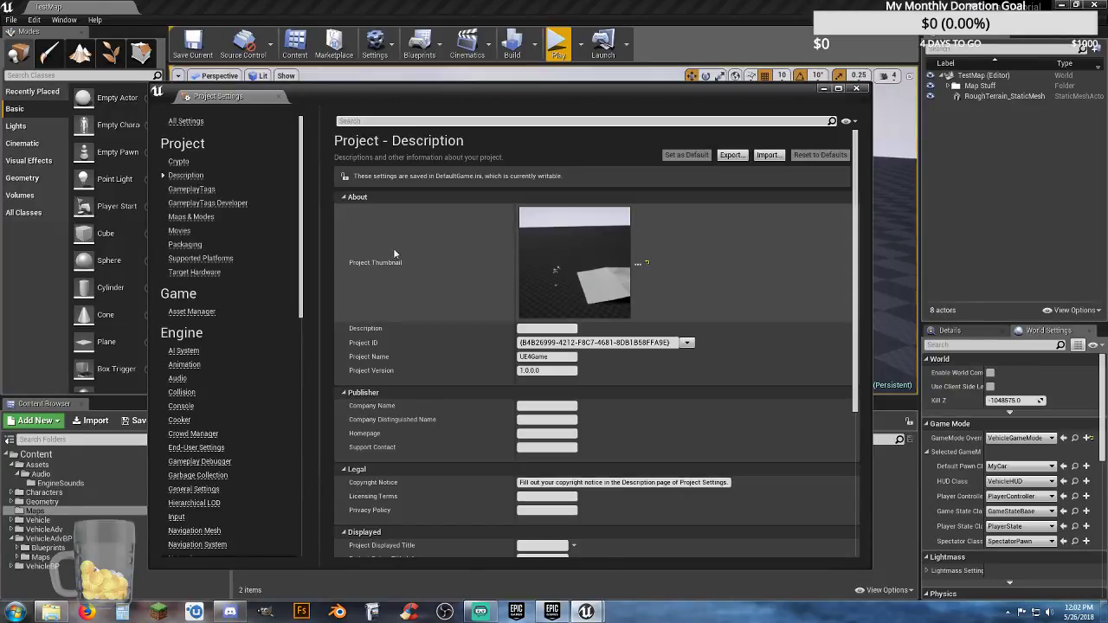
pyautogui.click(191, 217)
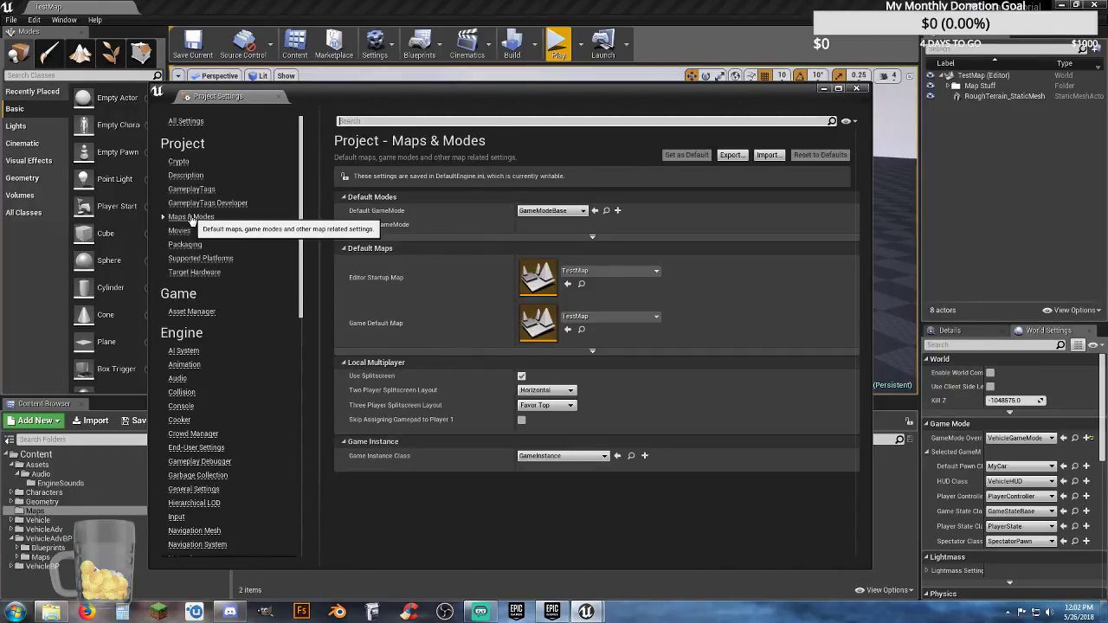
pyautogui.click(574, 211)
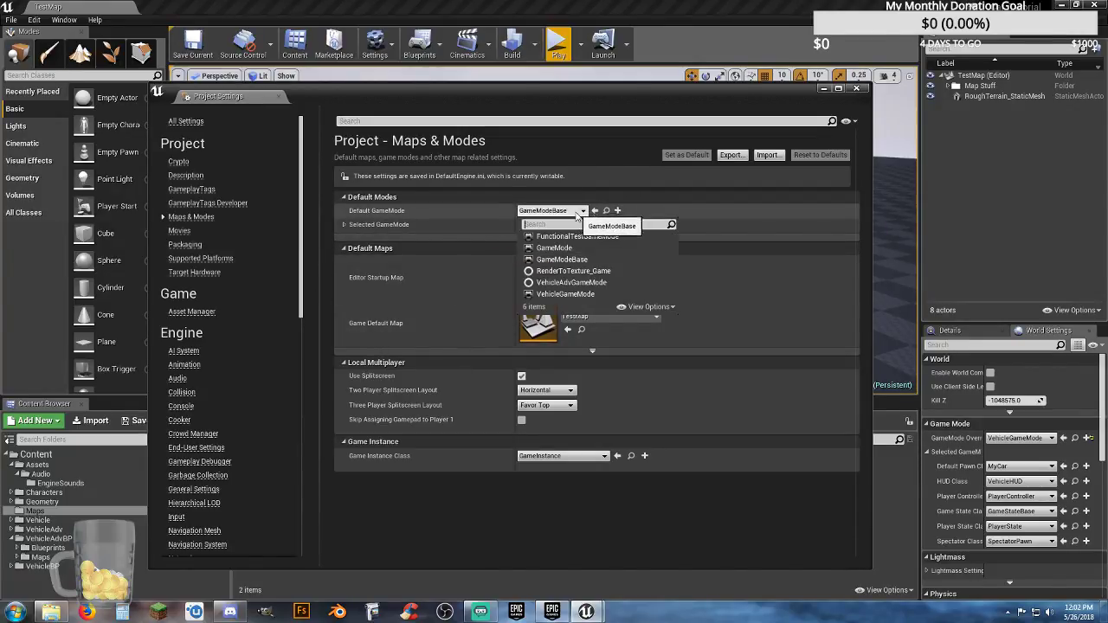
pyautogui.click(580, 300)
pyautogui.click(345, 224)
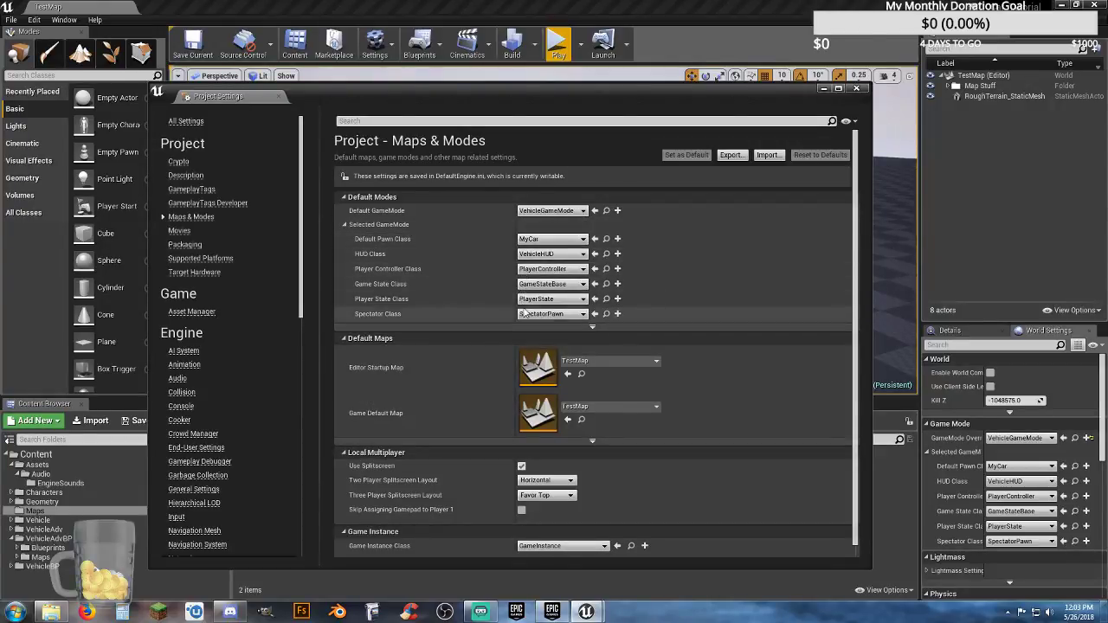
pyautogui.click(858, 89)
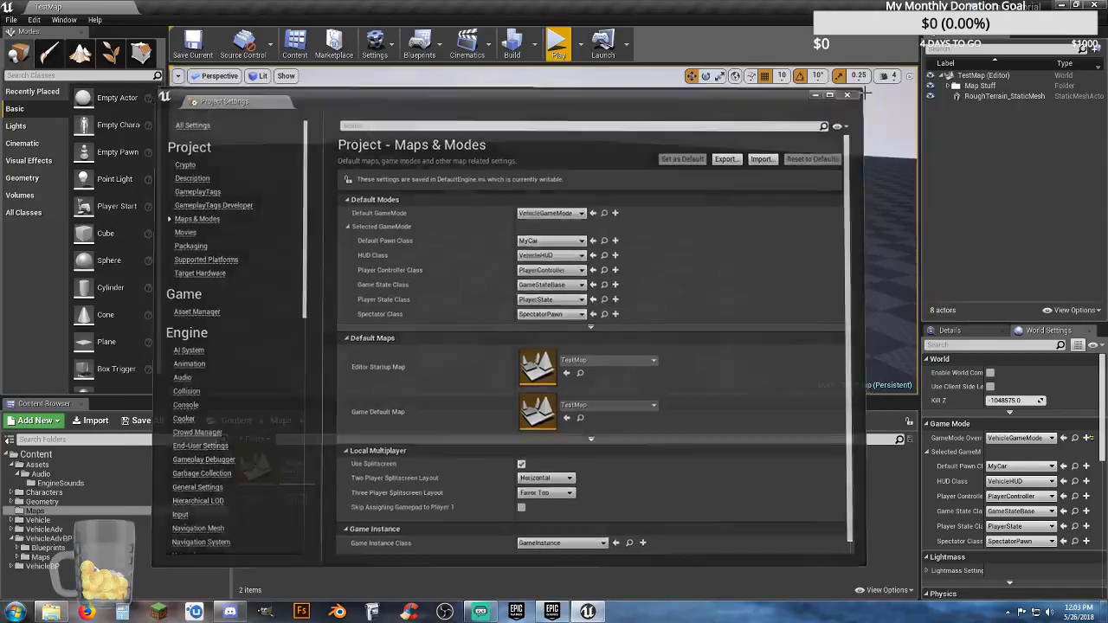
# Play TestMap again, drive MyCar across the rough terrain and around the flat landscape, and end the session
pyautogui.click(561, 54)
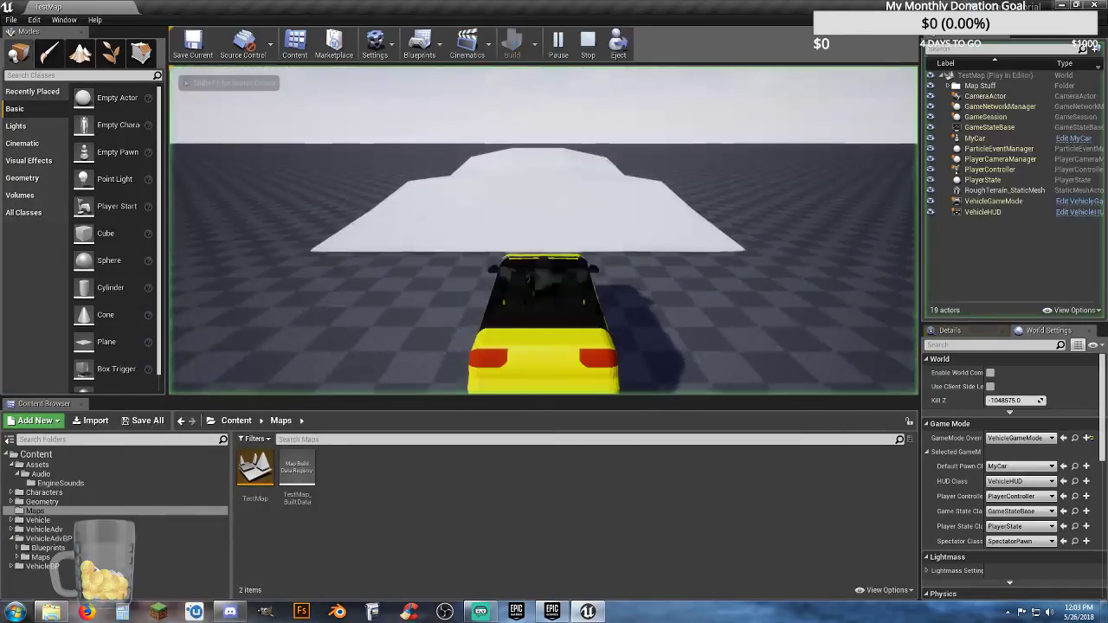
pyautogui.press('w')
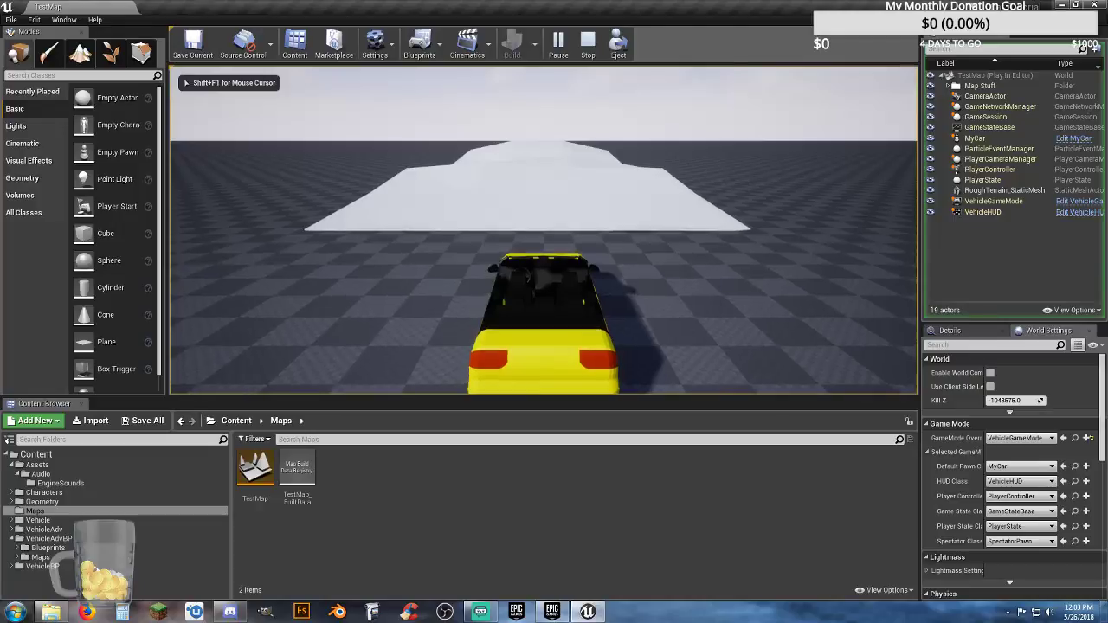
pyautogui.press('w')
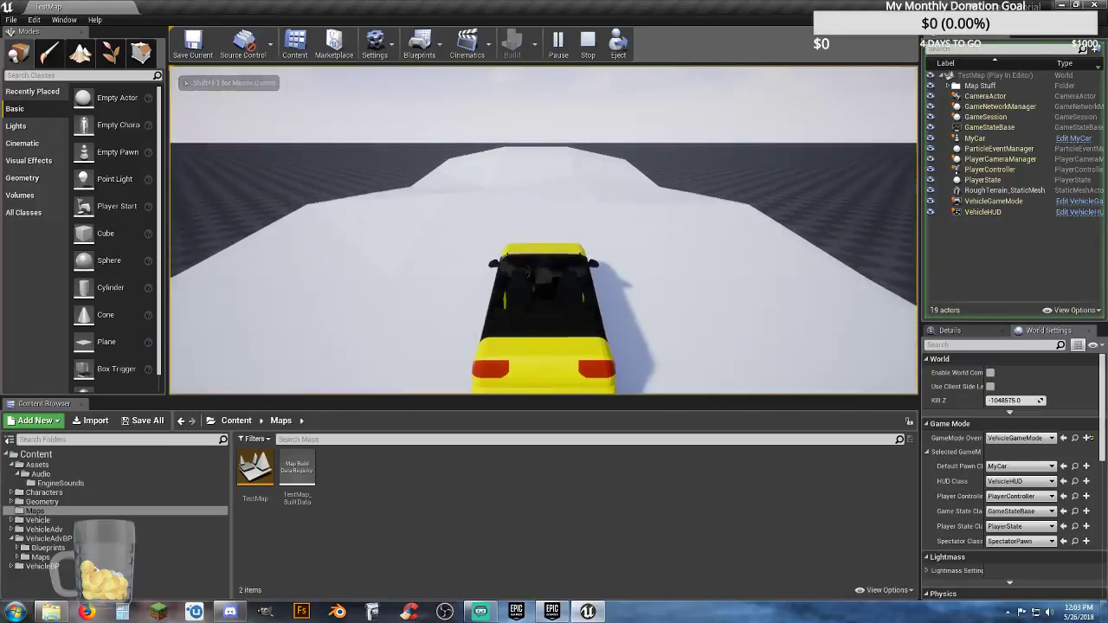
pyautogui.press('w')
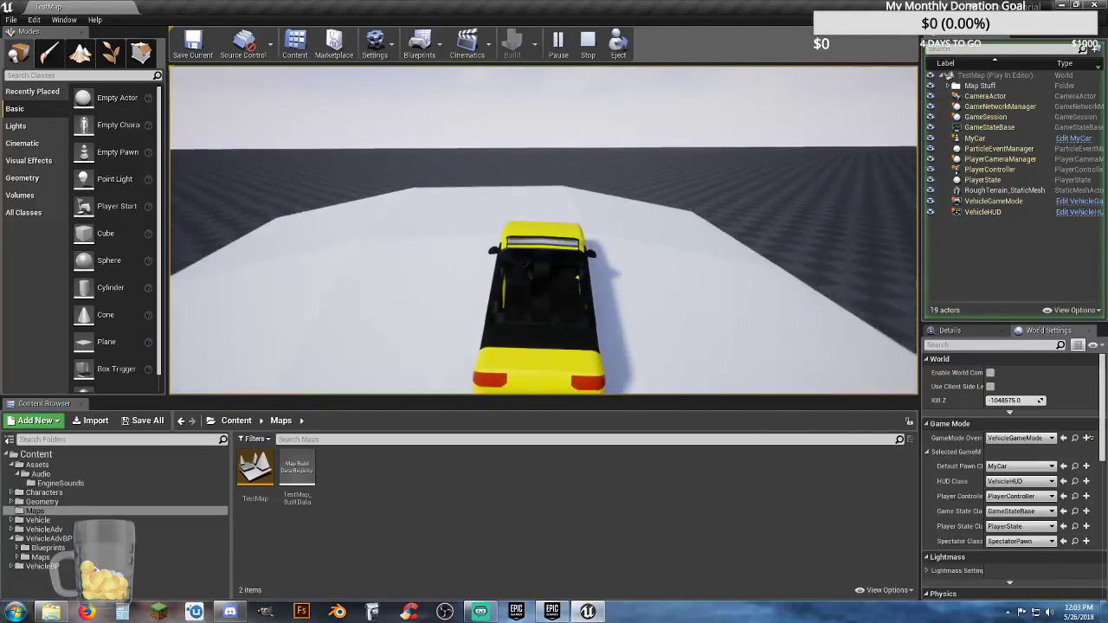
pyautogui.press('w')
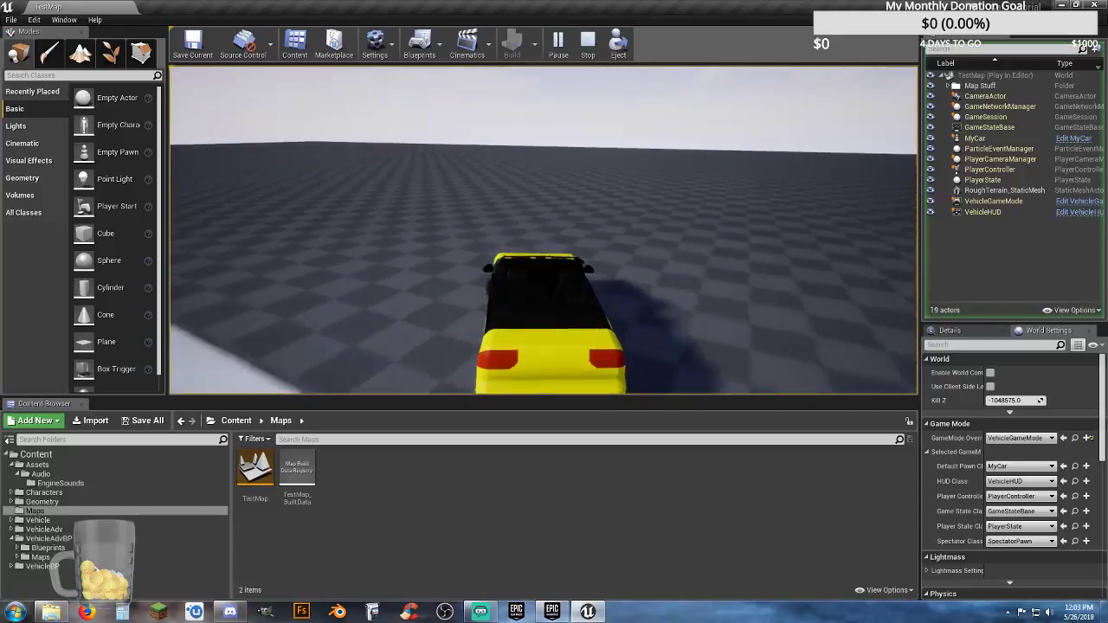
pyautogui.press('w')
pyautogui.press('a')
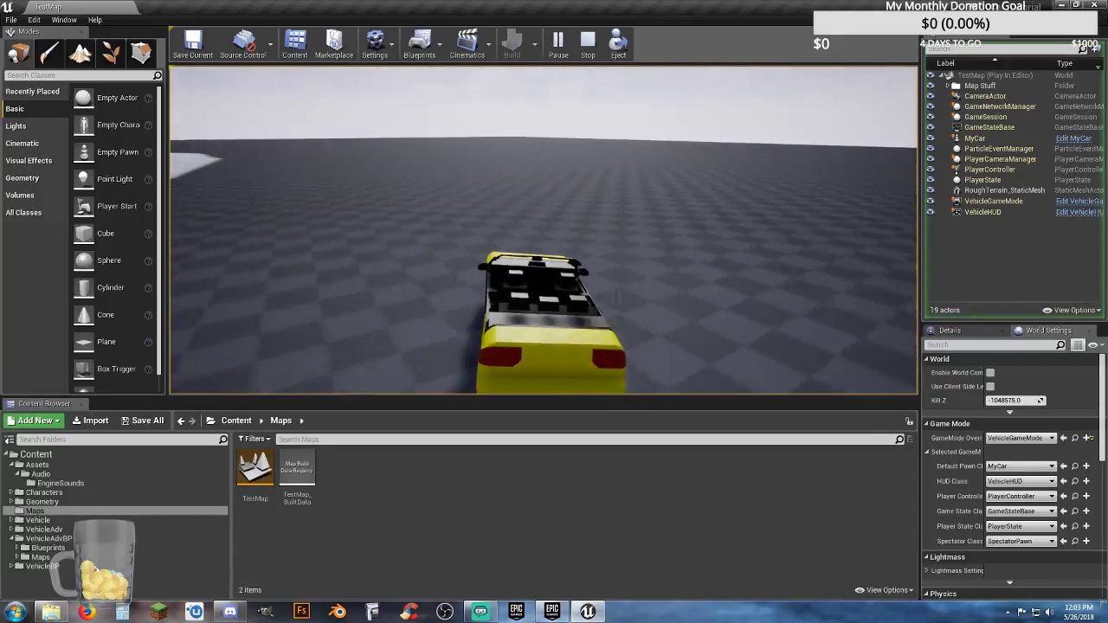
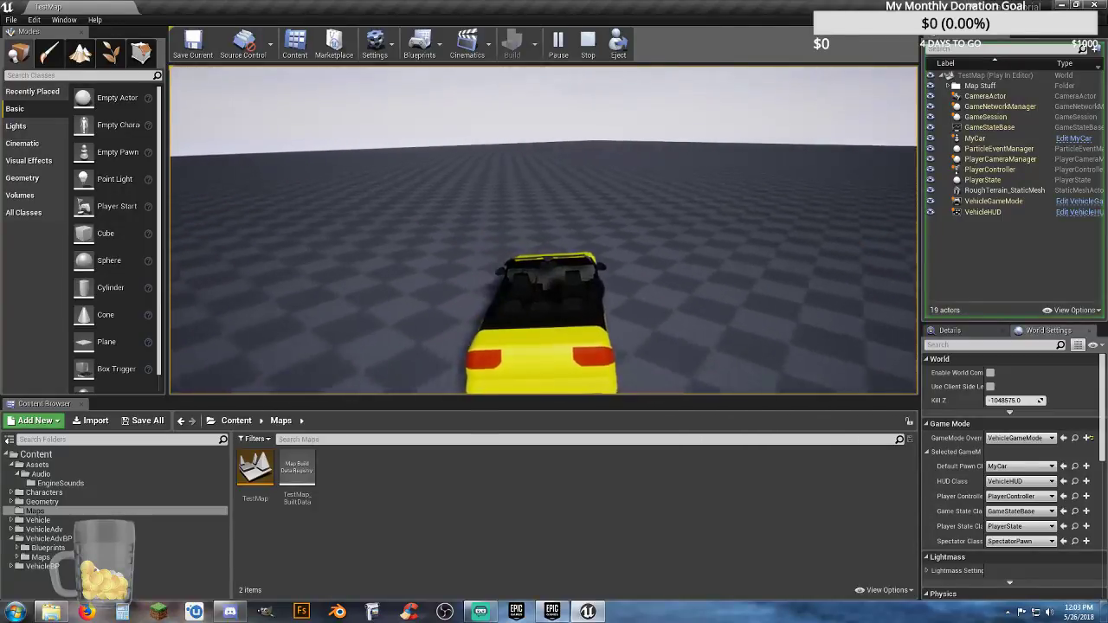
pyautogui.press('Escape')
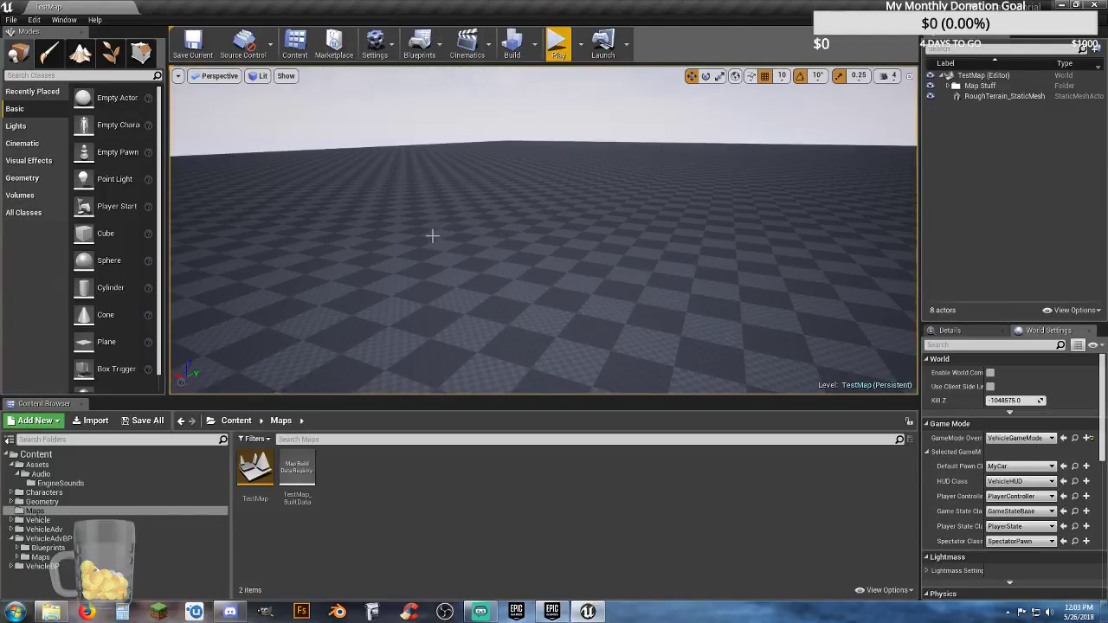
# Raise a hill on an open part of the landscape using the Sculpt tool with brush size 2048 and strength 0.3
pyautogui.click(85, 58)
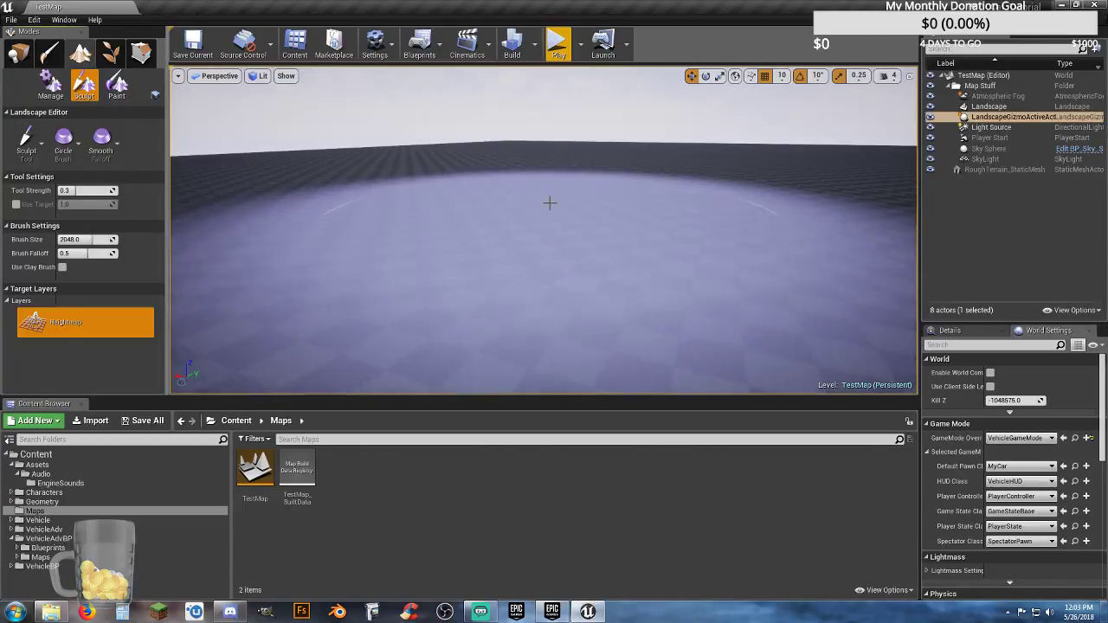
pyautogui.moveTo(549, 203)
pyautogui.mouseDown(button='right')
pyautogui.moveTo(606, 180)
pyautogui.moveTo(658, 286)
pyautogui.moveTo(606, 203)
pyautogui.mouseUp(button='right')
pyautogui.press('s')
pyautogui.moveTo(820, 209); pyautogui.dragTo(768, 248, button='right')
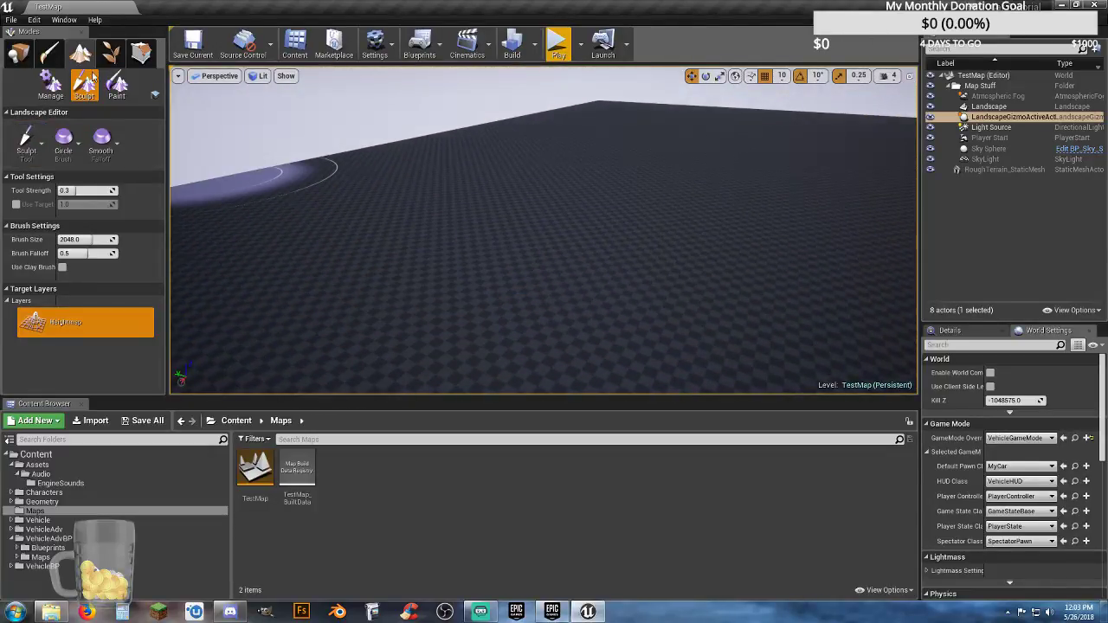
pyautogui.moveTo(637, 235); pyautogui.dragTo(661, 228)
pyautogui.moveTo(662, 227)
pyautogui.mouseDown(button='right')
pyautogui.moveTo(814, 148)
pyautogui.moveTo(785, 227)
pyautogui.moveTo(843, 240)
pyautogui.moveTo(836, 230)
pyautogui.moveTo(741, 260)
pyautogui.moveTo(636, 260)
pyautogui.moveTo(675, 232)
pyautogui.mouseUp(button='right')
pyautogui.press('w')
# Smooth down the sculpted hill with the landscape Smooth tool at strength 0.3
pyautogui.click(26, 140)
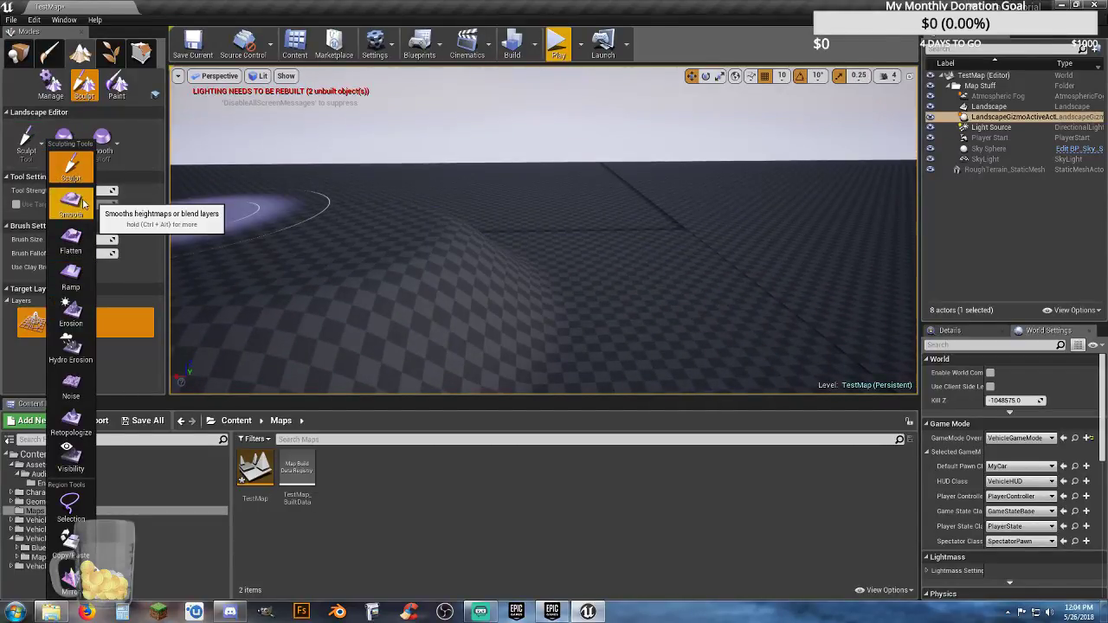
pyautogui.click(84, 206)
pyautogui.moveTo(398, 282)
pyautogui.mouseDown()
pyautogui.moveTo(490, 244)
pyautogui.moveTo(652, 282)
pyautogui.moveTo(563, 281)
pyautogui.mouseUp()
# Reduce the brush size to about 519 and shape the smoothed hill into a flat-topped plateau with the Flatten tool
pyautogui.moveTo(87, 253); pyautogui.dragTo(77, 254)
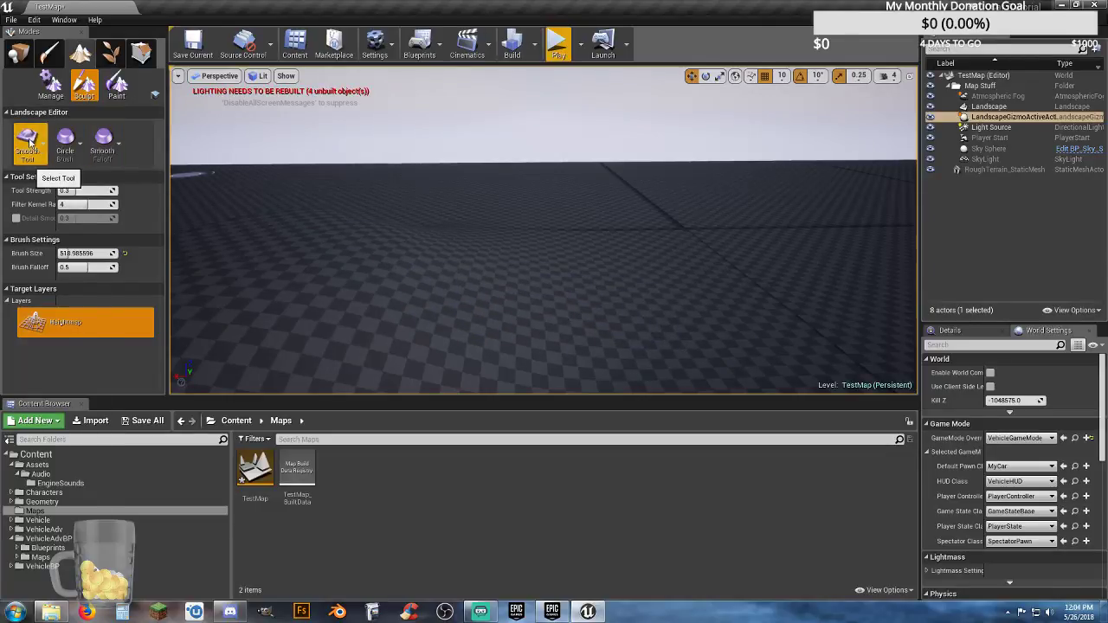
pyautogui.click(30, 143)
pyautogui.click(73, 237)
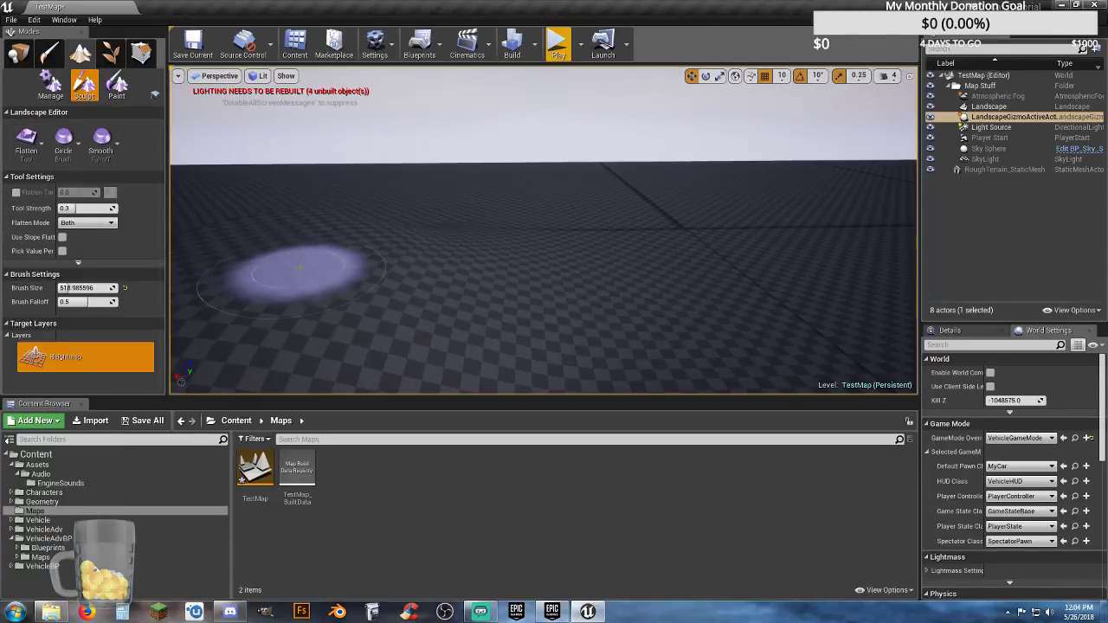
pyautogui.moveTo(364, 258)
pyautogui.mouseDown()
pyautogui.moveTo(596, 255)
pyautogui.moveTo(559, 249)
pyautogui.mouseUp()
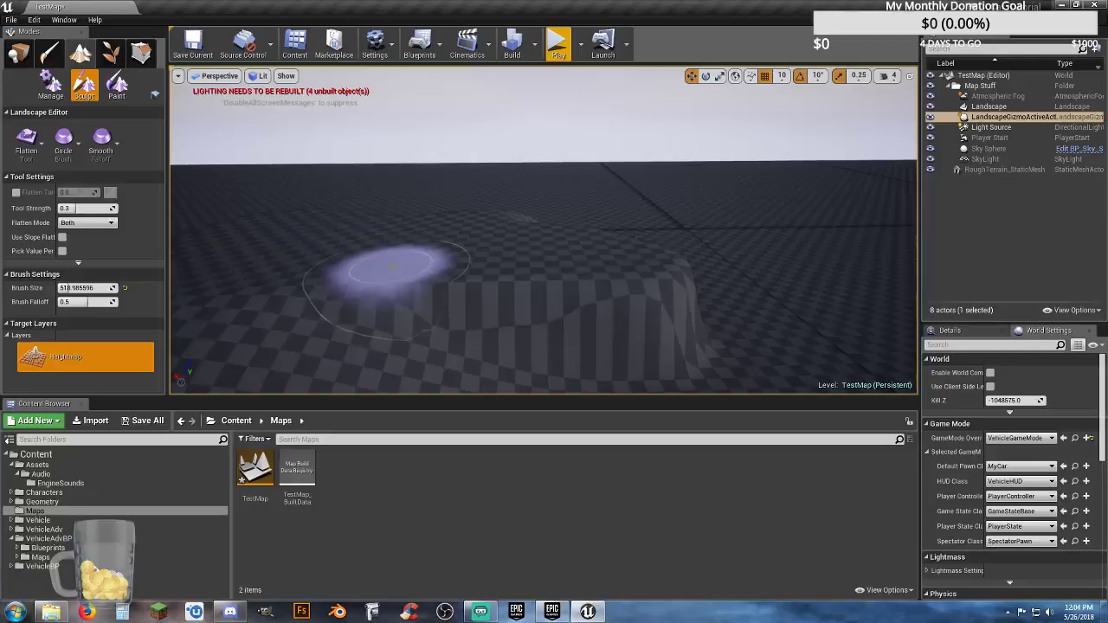
pyautogui.moveTo(374, 242)
pyautogui.mouseDown()
pyautogui.moveTo(470, 297)
pyautogui.moveTo(569, 302)
pyautogui.moveTo(532, 268)
pyautogui.moveTo(355, 275)
pyautogui.mouseUp()
pyautogui.moveTo(508, 245)
pyautogui.mouseDown(button='right')
pyautogui.moveTo(433, 290)
pyautogui.moveTo(390, 295)
pyautogui.moveTo(333, 264)
pyautogui.moveTo(355, 268)
pyautogui.mouseUp(button='right')
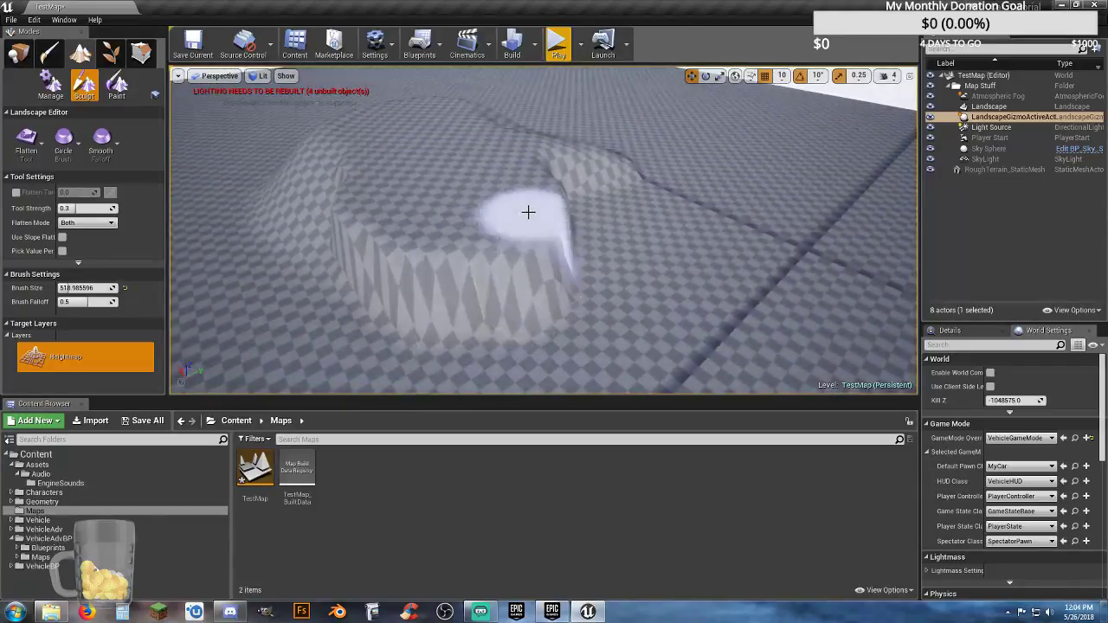
pyautogui.moveTo(537, 212)
pyautogui.mouseDown()
pyautogui.moveTo(619, 175)
pyautogui.moveTo(588, 153)
pyautogui.moveTo(555, 155)
pyautogui.mouseUp()
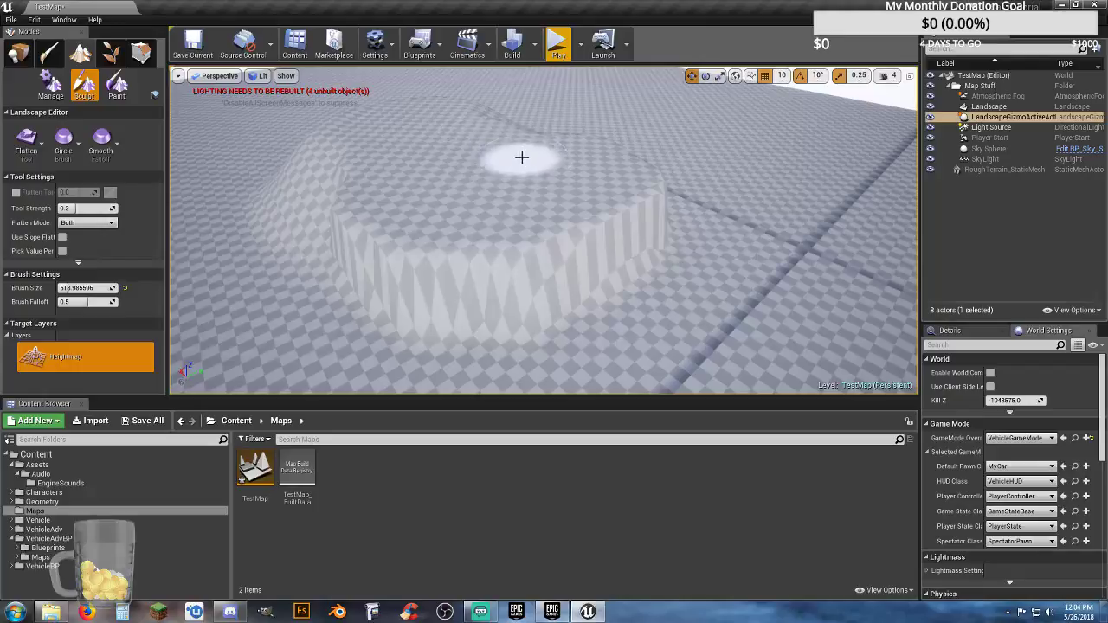
# Switch the landscape sculpting tool from Flatten to Ramp and frame the plateau's edge with the open ground beside it
pyautogui.moveTo(502, 227); pyautogui.dragTo(459, 225, button='right')
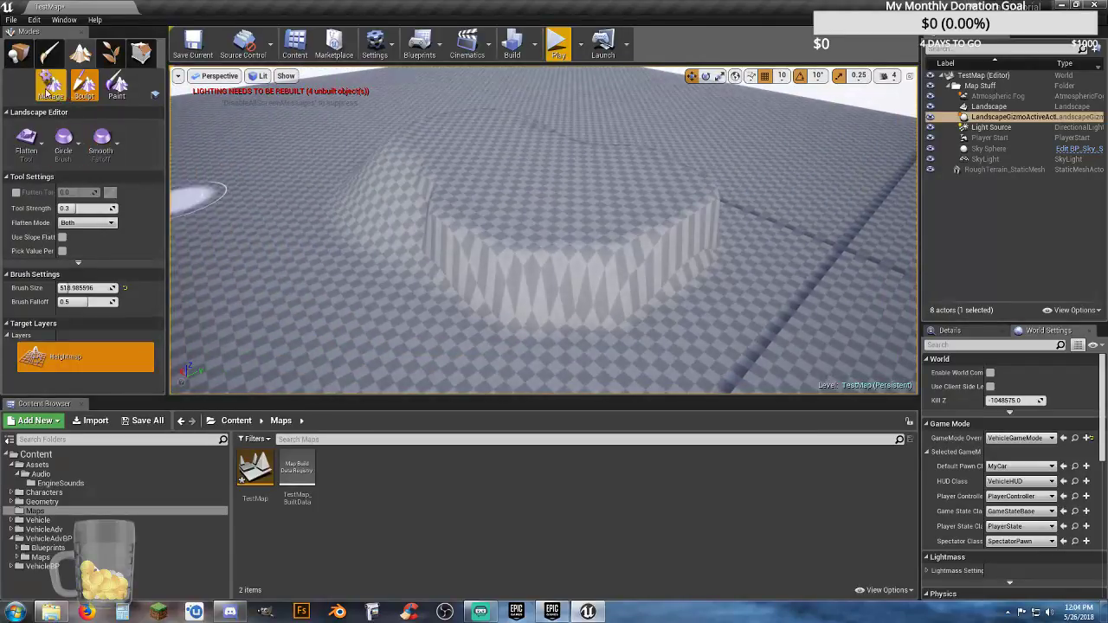
pyautogui.click(21, 146)
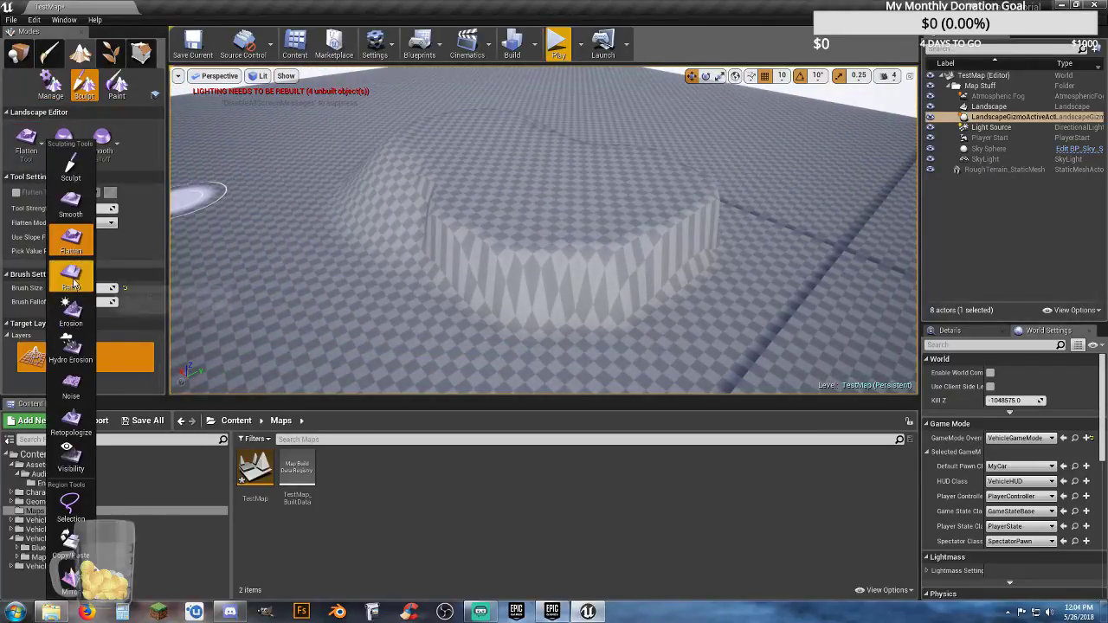
pyautogui.click(76, 281)
pyautogui.moveTo(520, 255); pyautogui.dragTo(570, 262, button='right')
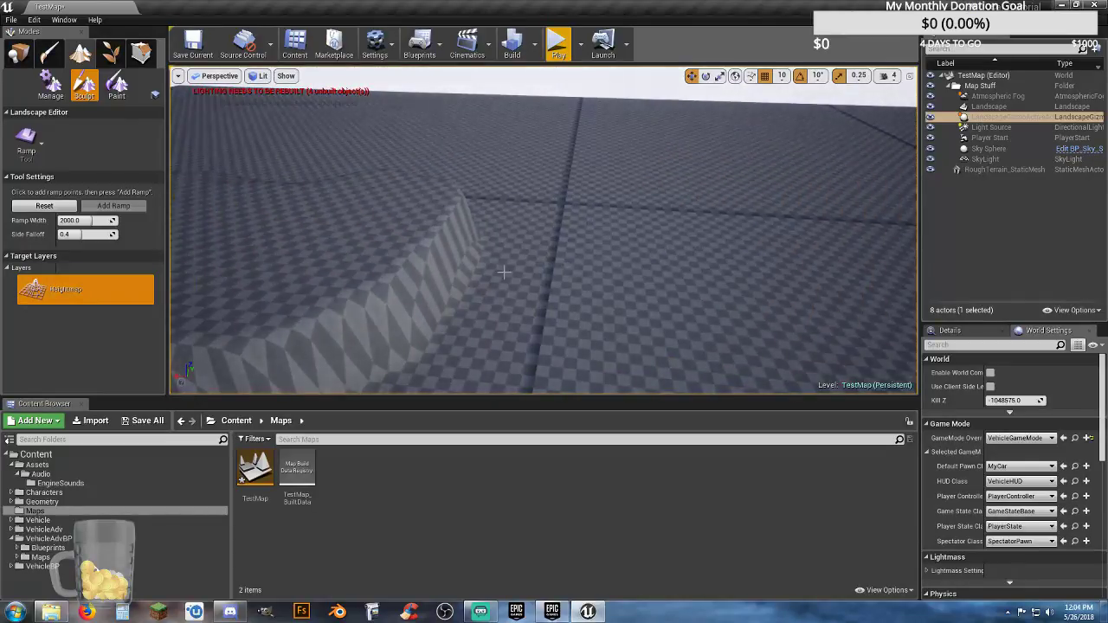
pyautogui.click(408, 228)
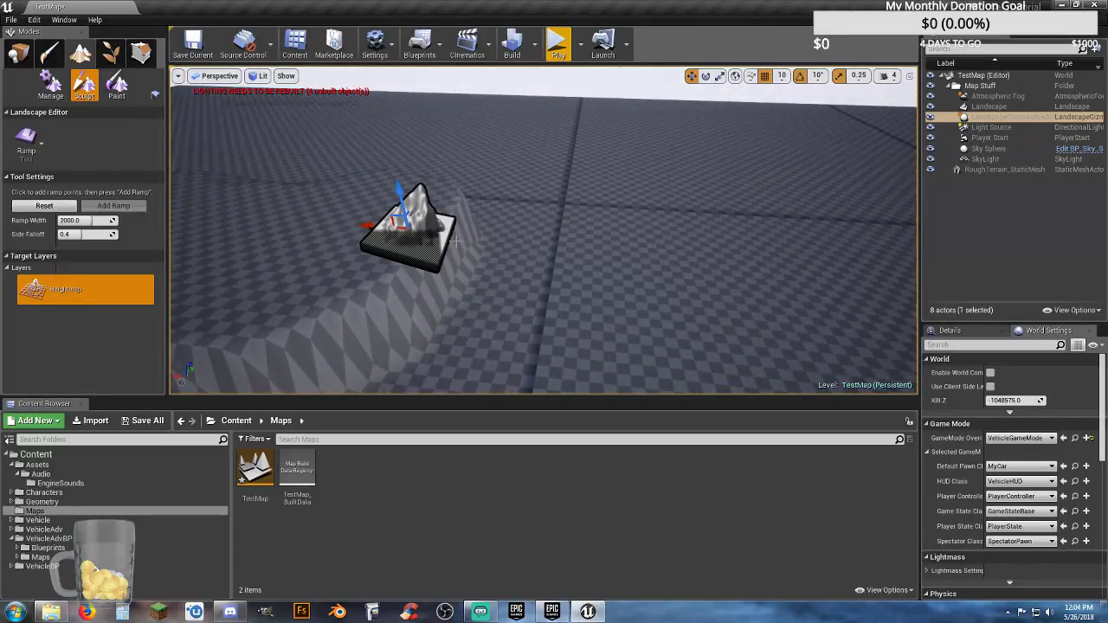
pyautogui.moveTo(390, 227); pyautogui.dragTo(718, 261)
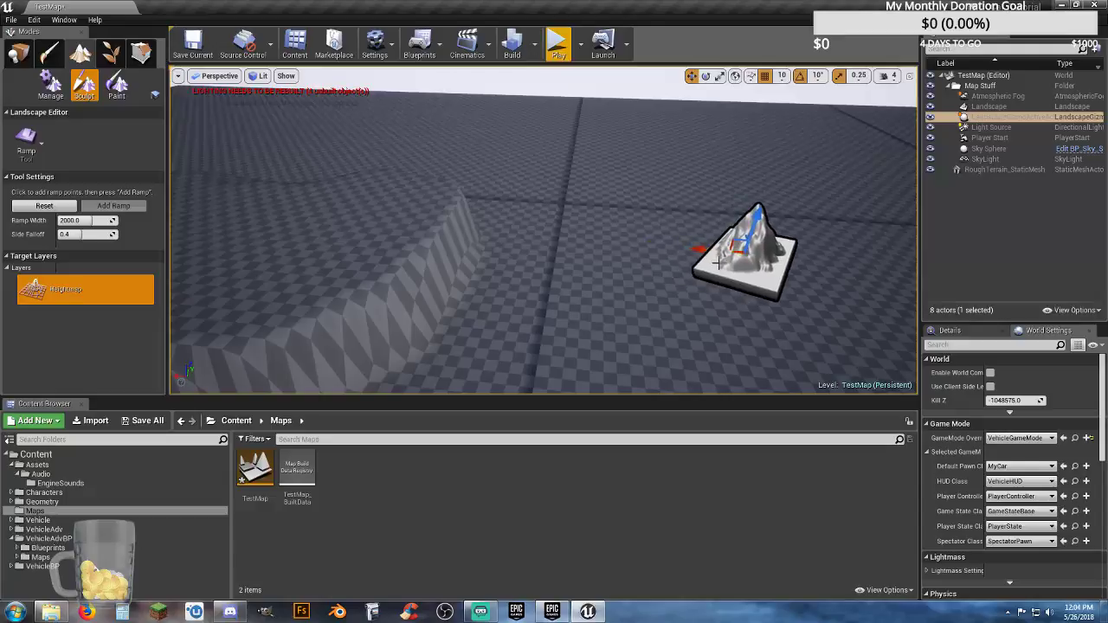
pyautogui.moveTo(756, 214); pyautogui.dragTo(727, 233)
pyautogui.click(720, 76)
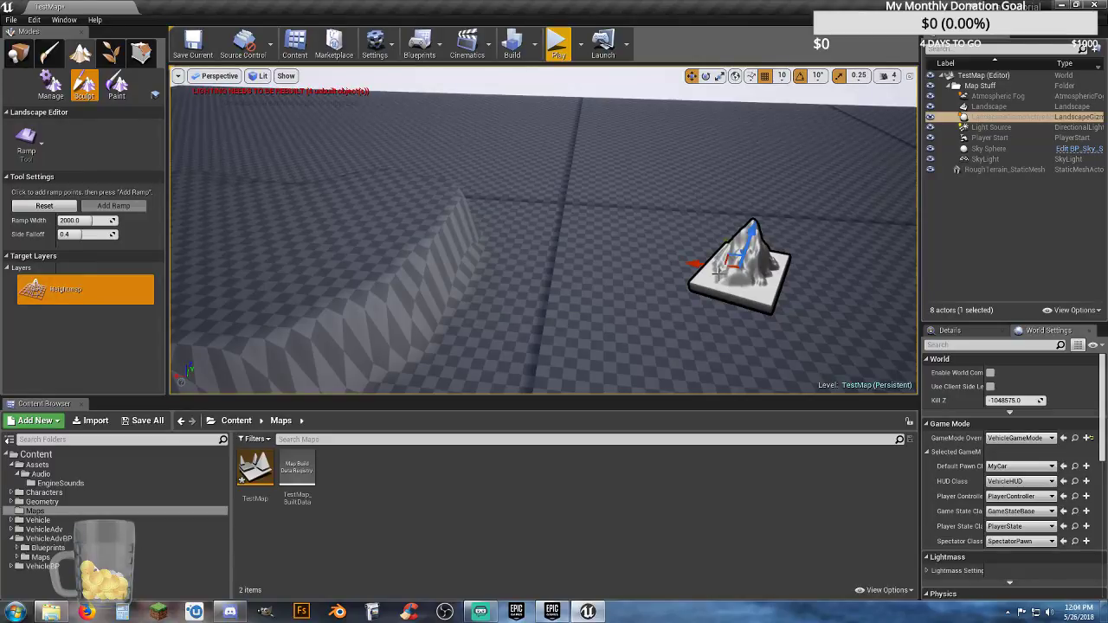
pyautogui.click(47, 207)
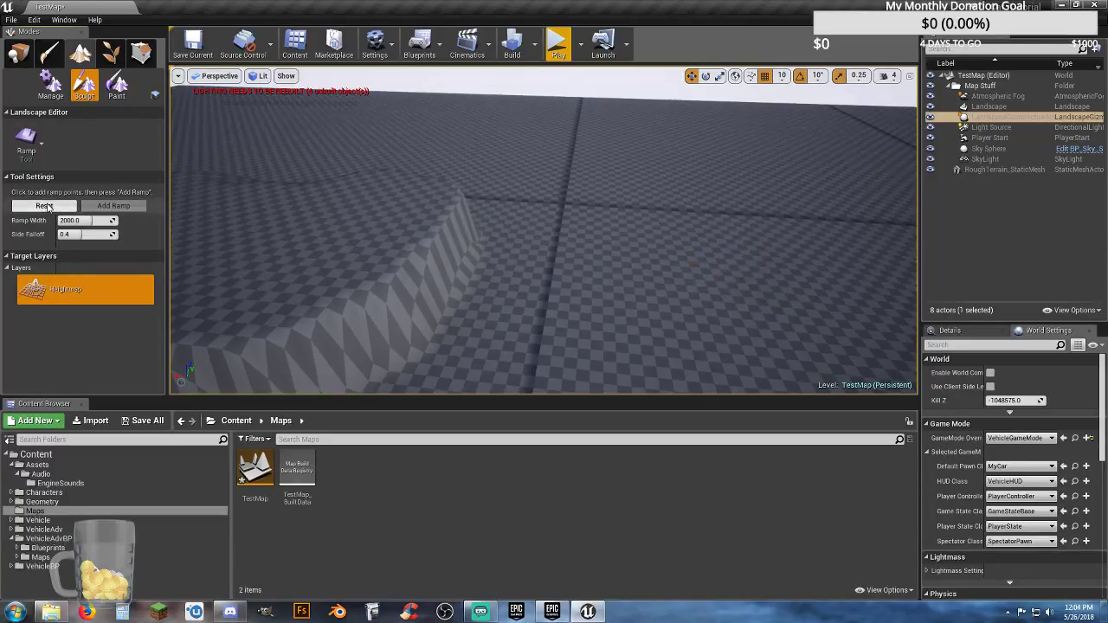
# Add a landscape ramp from the plateau's top edge down to the flat ground, with ramp width 2000 and side falloff 0.4
pyautogui.click(25, 145)
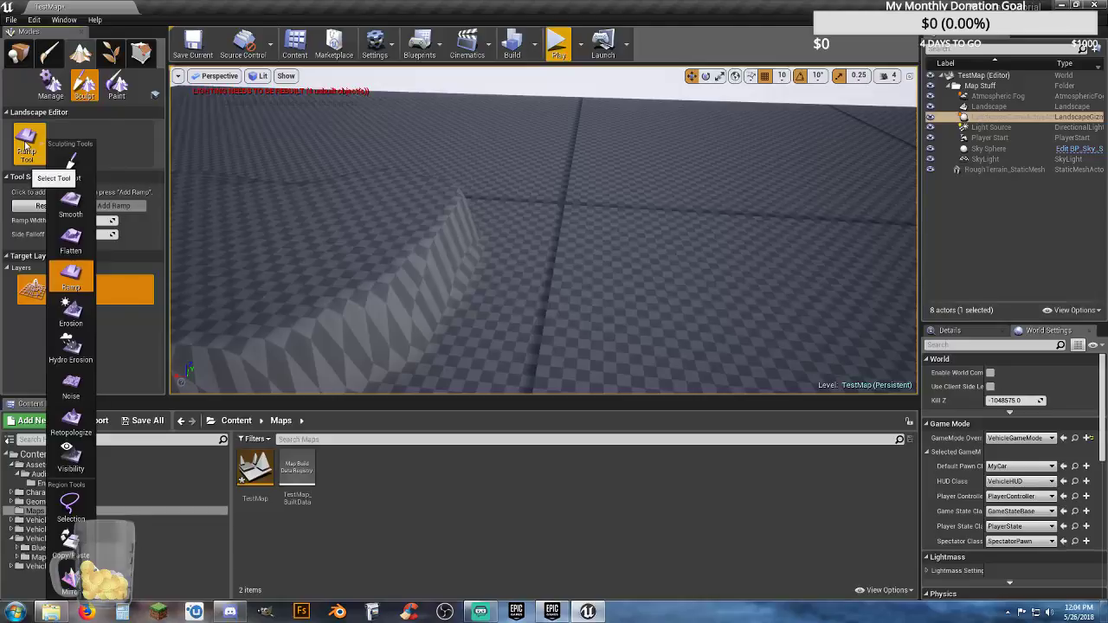
pyautogui.click(25, 145)
pyautogui.moveTo(425, 230); pyautogui.dragTo(877, 283)
pyautogui.moveTo(862, 307); pyautogui.dragTo(816, 316, button='right')
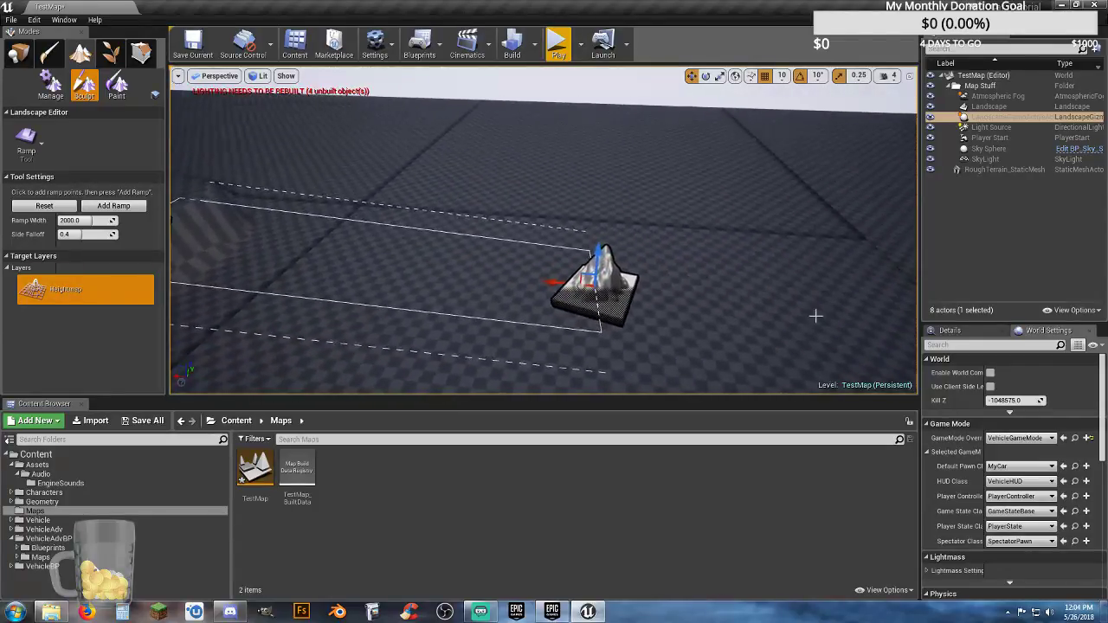
pyautogui.moveTo(621, 318); pyautogui.dragTo(476, 256, button='right')
pyautogui.press('w')
pyautogui.moveTo(573, 308); pyautogui.dragTo(384, 236, button='right')
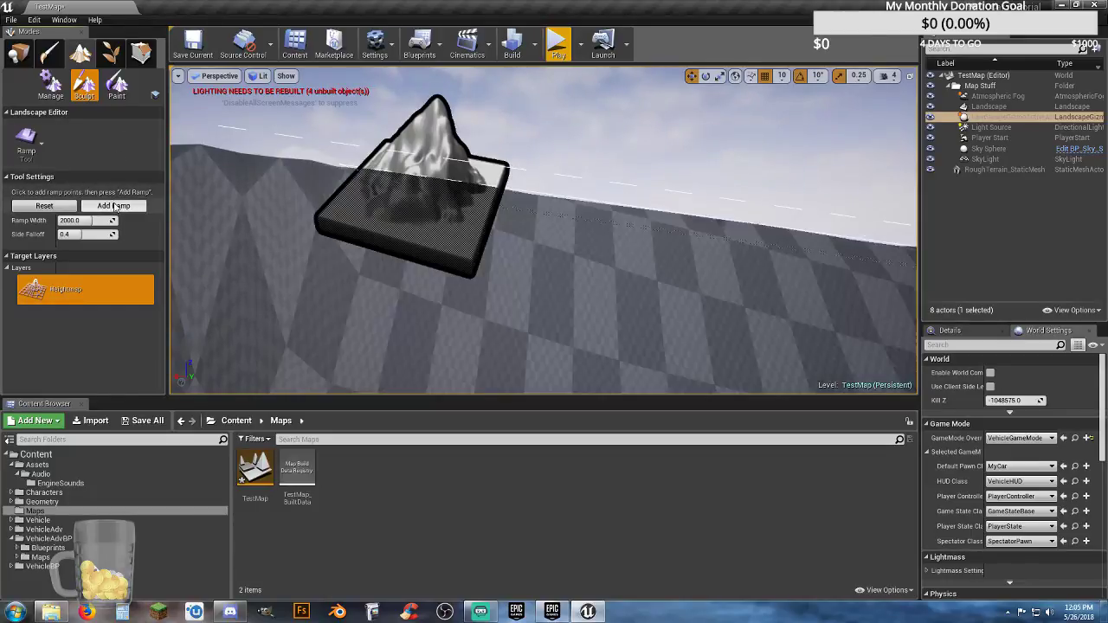
pyautogui.moveTo(494, 210); pyautogui.dragTo(385, 216, button='right')
pyautogui.press('s')
pyautogui.press('w')
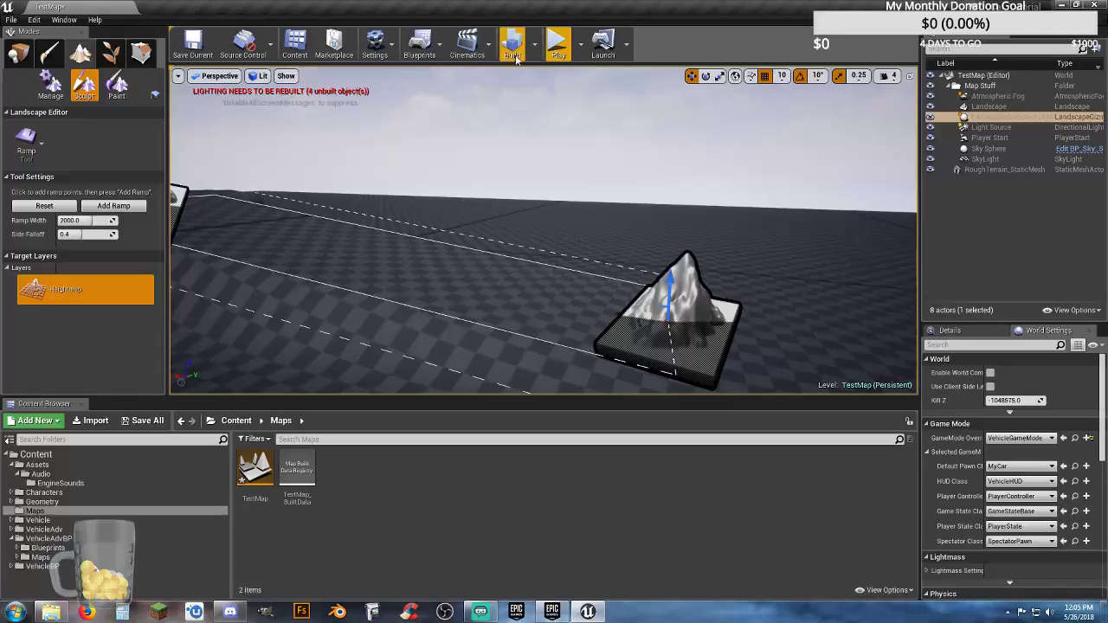
# Play TestMap, drive MyCar around to the ramp, up it and across the plateau, and end the session
pyautogui.click(558, 43)
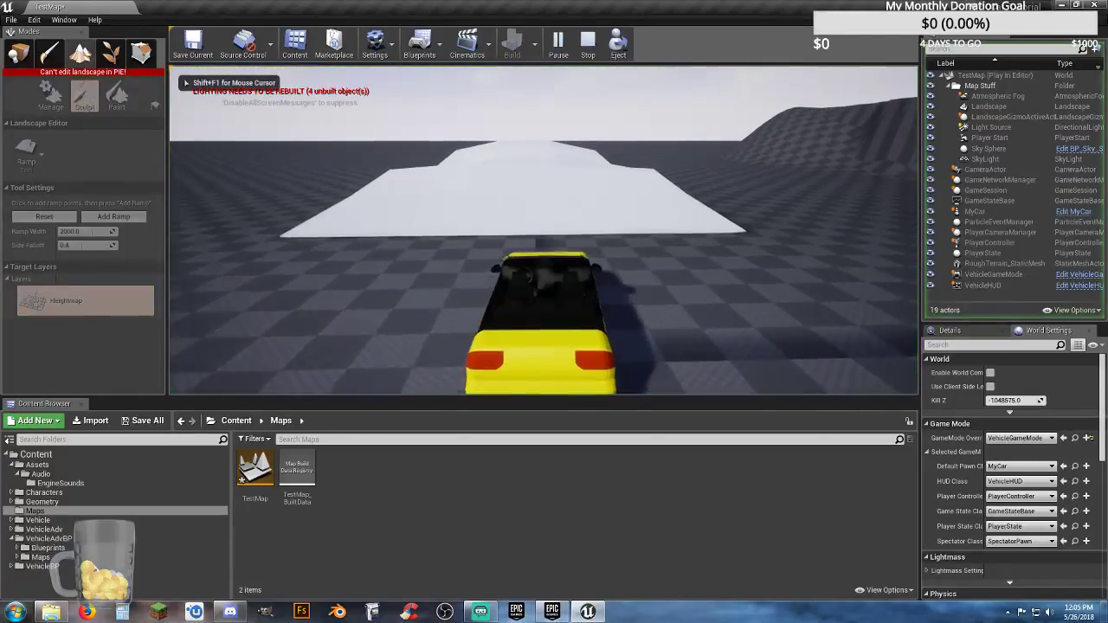
pyautogui.press('w')
pyautogui.press('d')
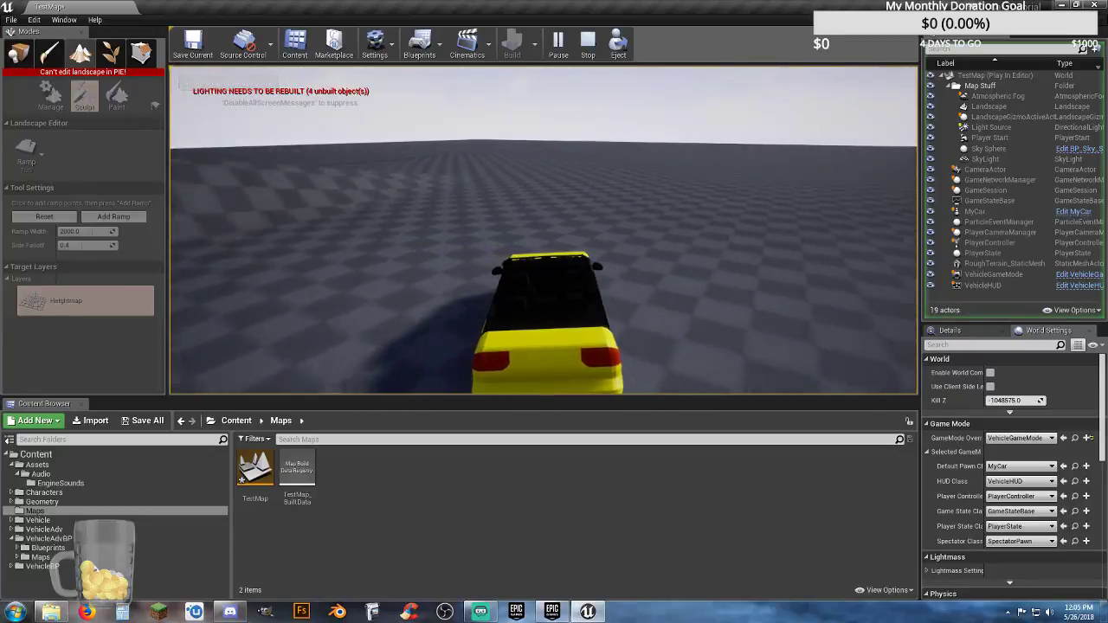
pyautogui.press('a')
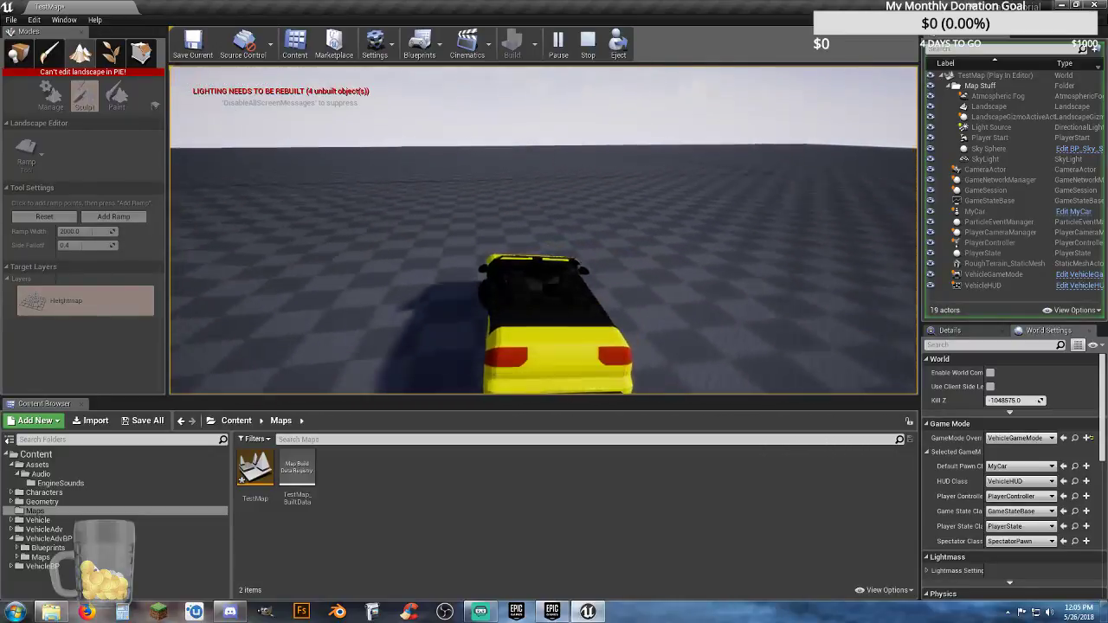
pyautogui.press('a')
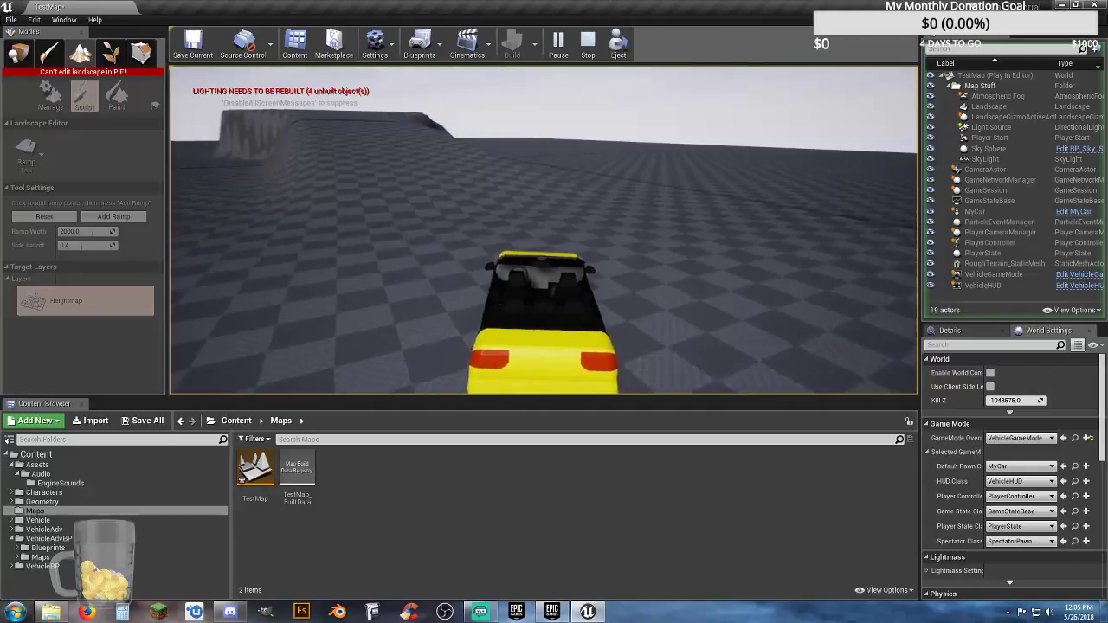
pyautogui.press('w')
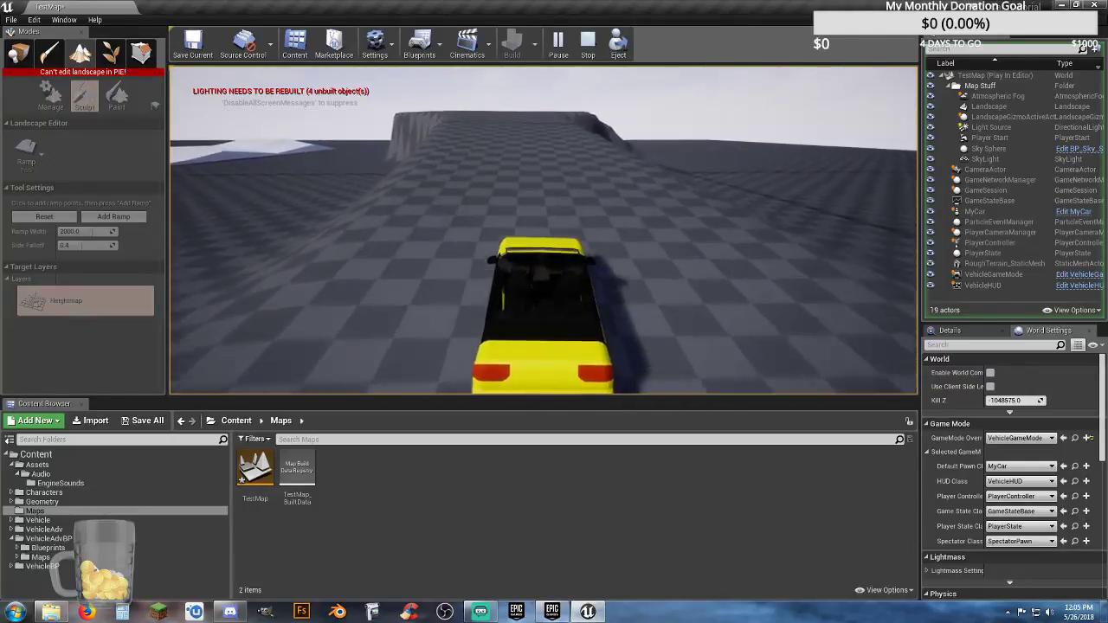
pyautogui.press('w')
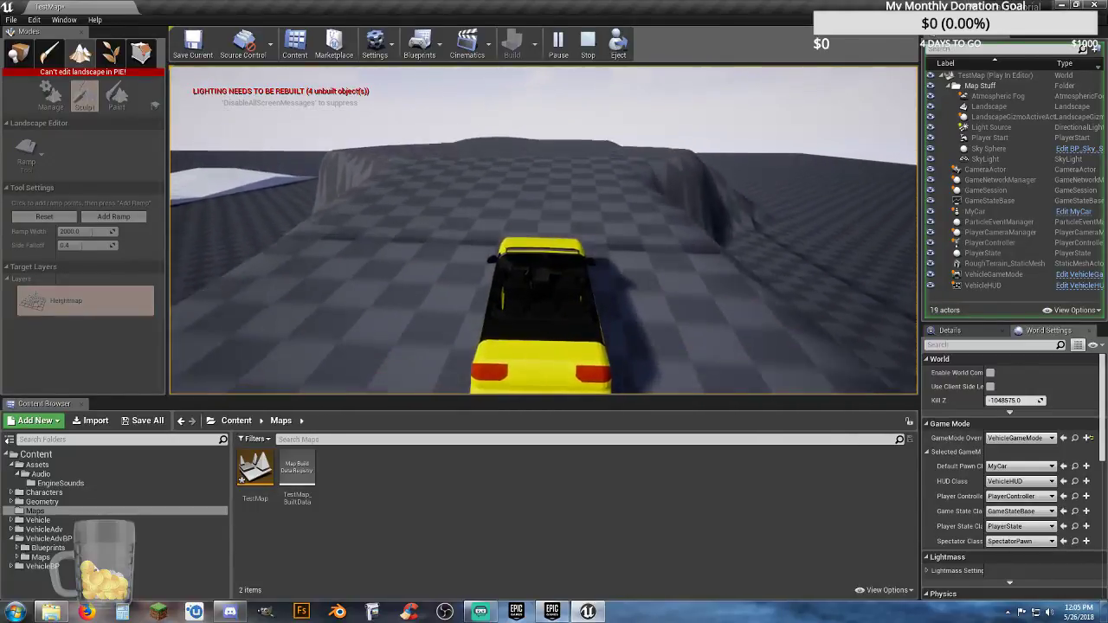
pyautogui.press('d')
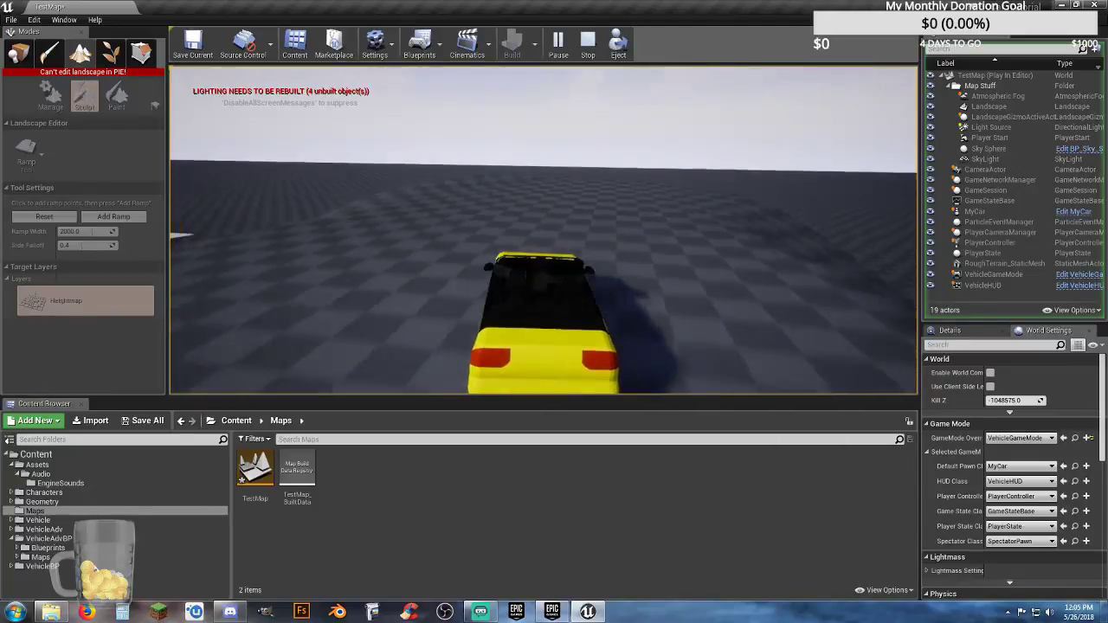
pyautogui.press('w')
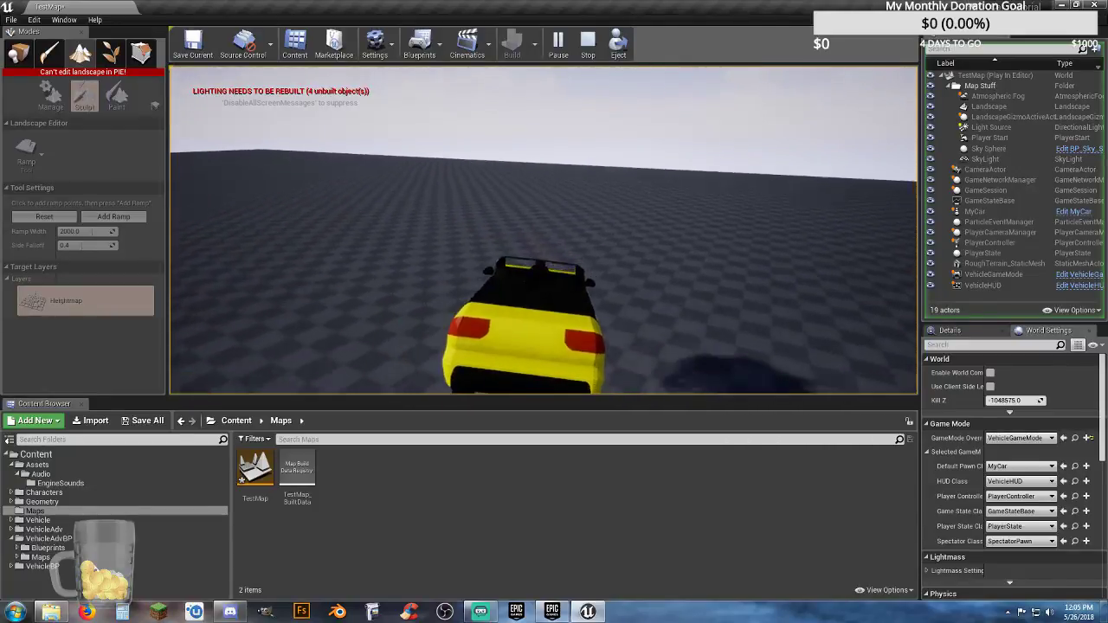
pyautogui.press('Escape')
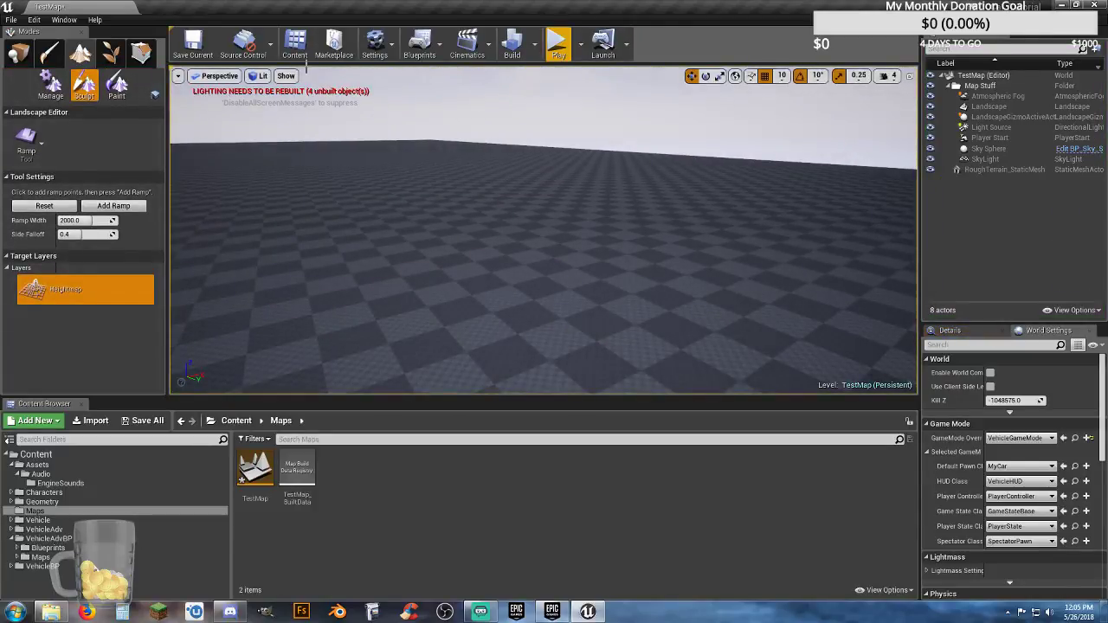
# Save all modified content, including TestMap and VehicleGameMode, and close the project editor
pyautogui.click(143, 420)
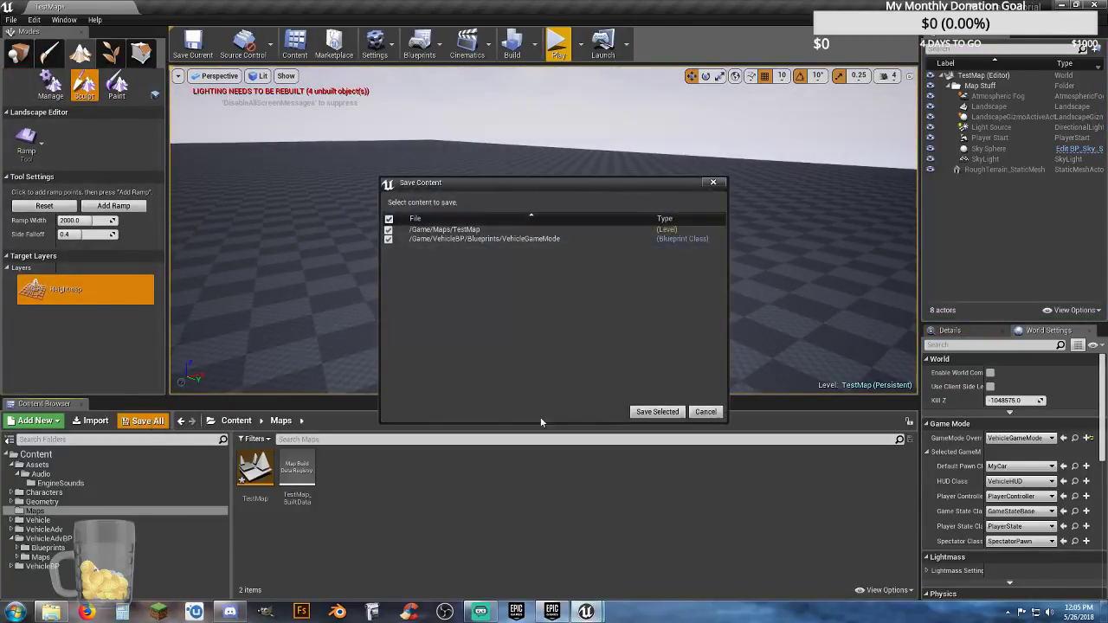
pyautogui.click(657, 412)
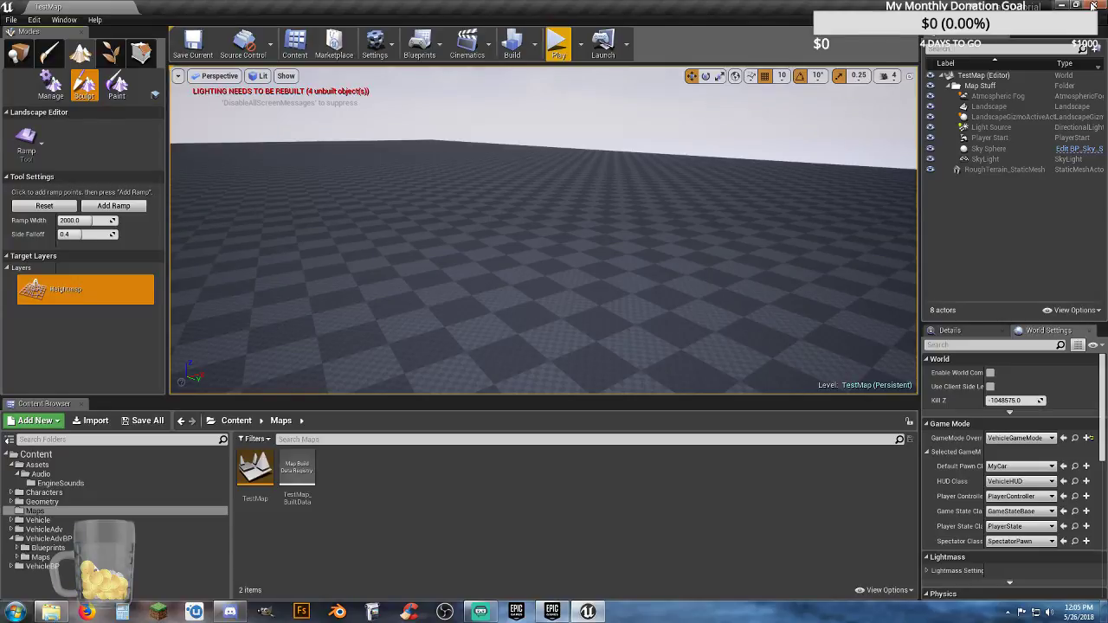
pyautogui.click(1093, 5)
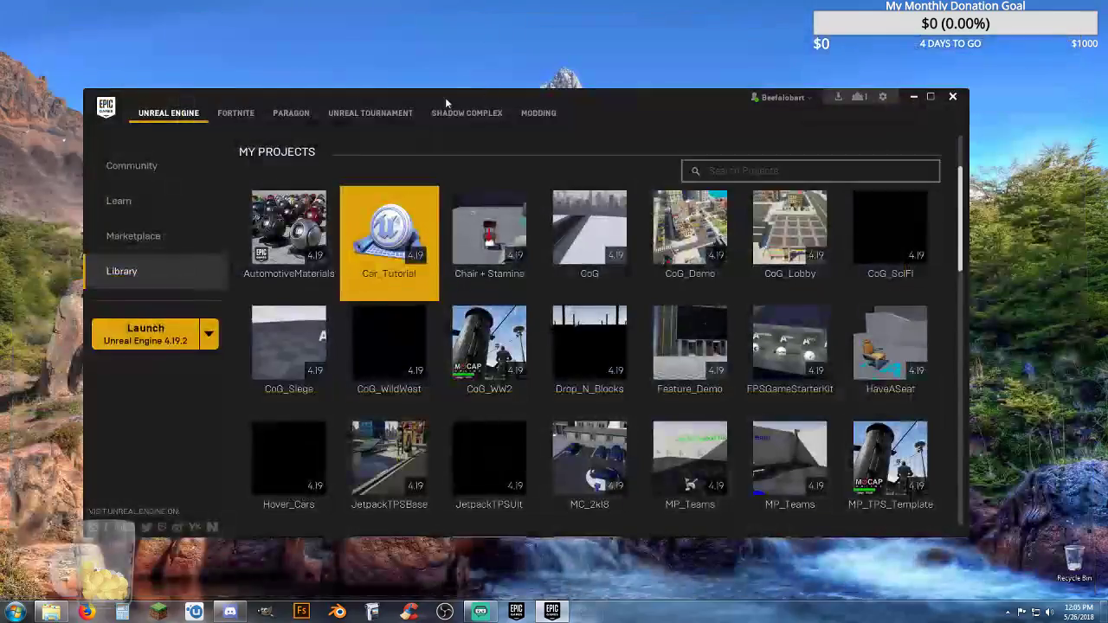